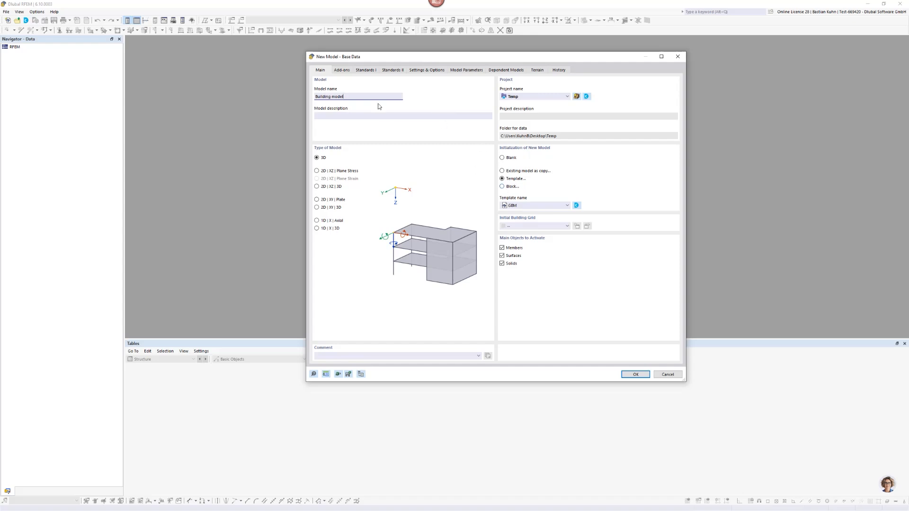
# Activate the Multilayer Surfaces add-on and create the 3D model with the EN standards and CEN national annex.
pyautogui.click(351, 71)
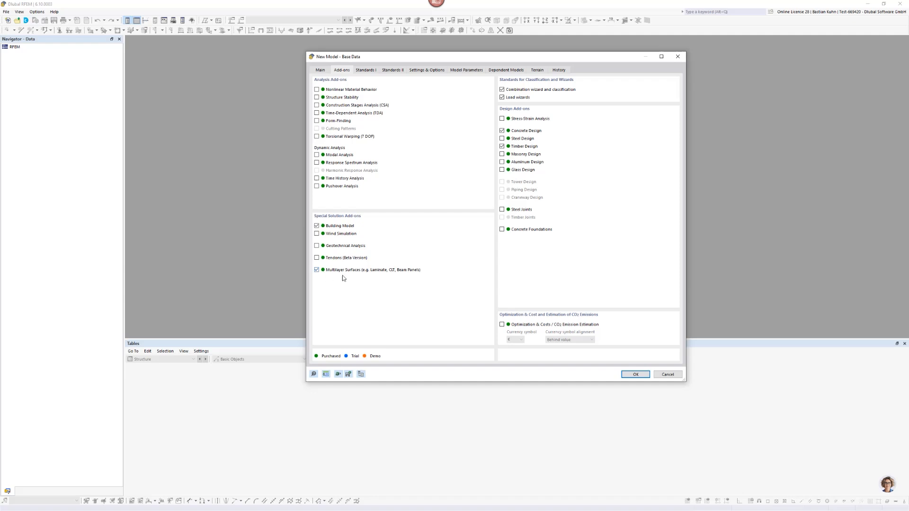
pyautogui.click(315, 269)
pyautogui.click(373, 70)
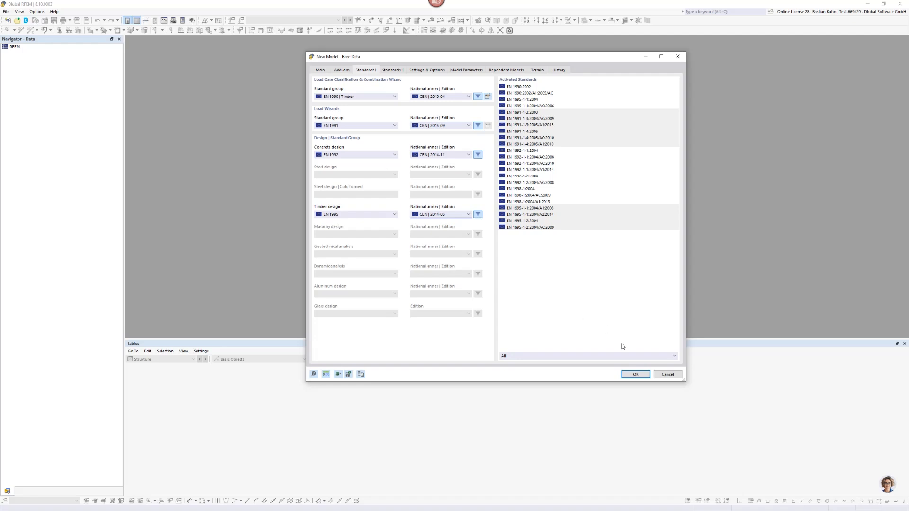
pyautogui.click(635, 374)
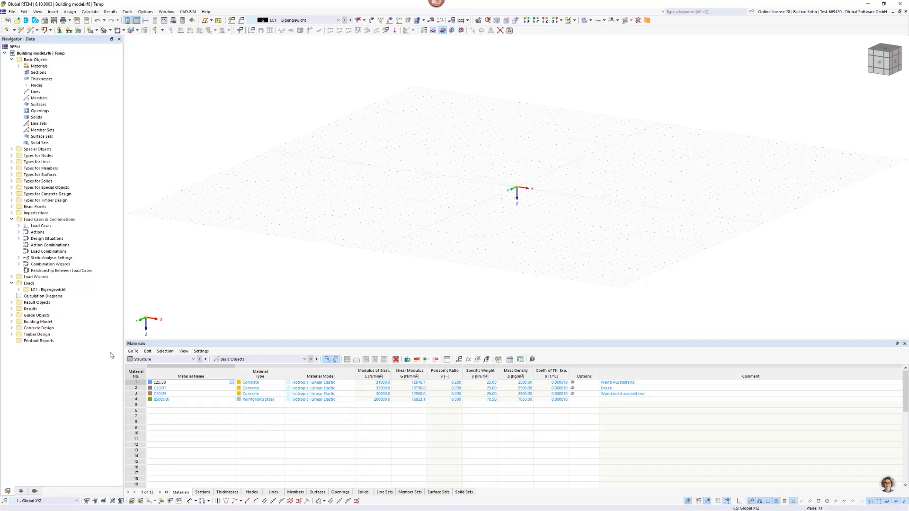
pyautogui.click(11, 11)
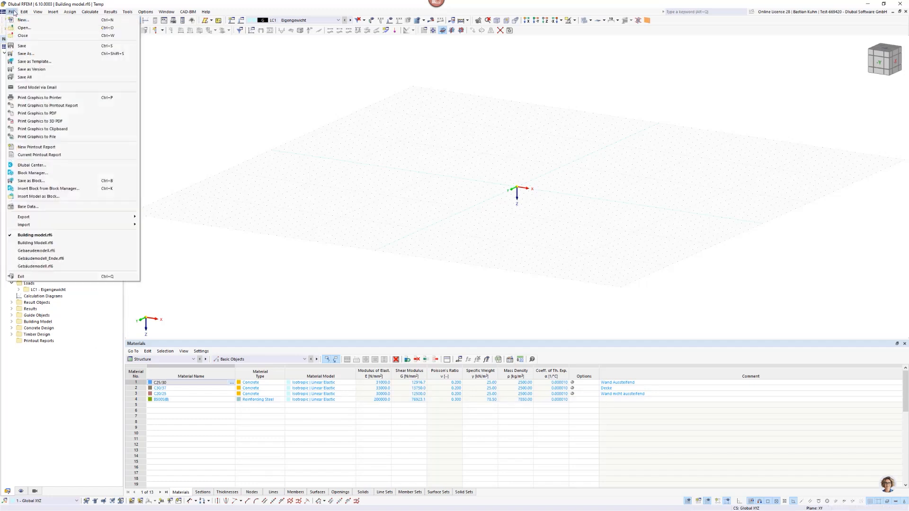
pyautogui.moveTo(132, 225)
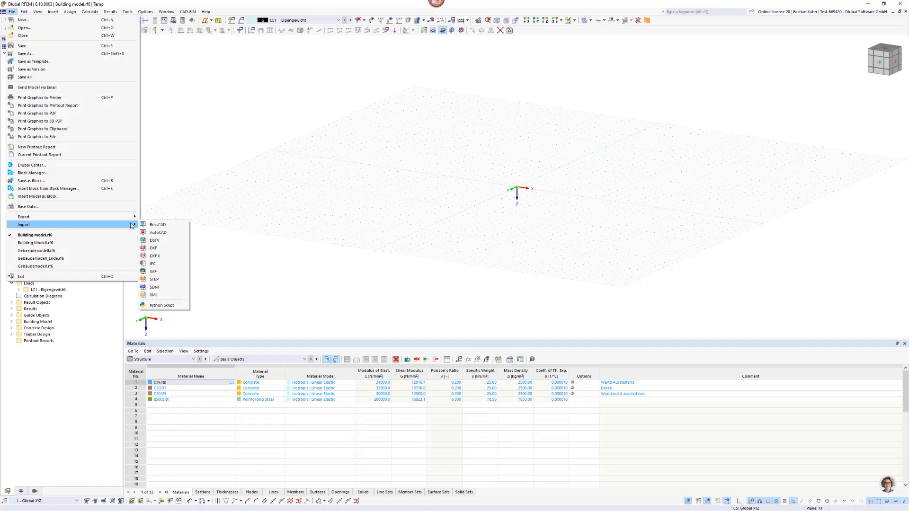
pyautogui.click(243, 242)
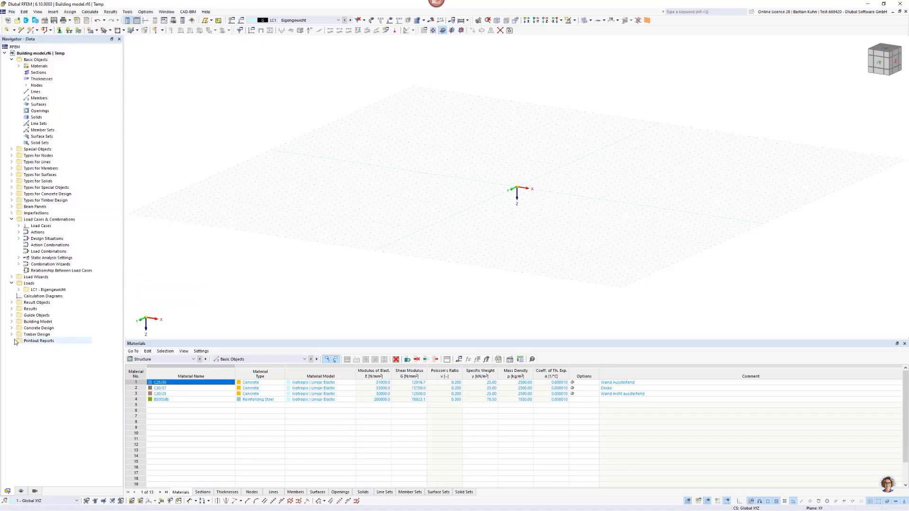
# Create a new background layer under the guide objects and load the drawing Storey.dxf into it.
pyautogui.click(11, 315)
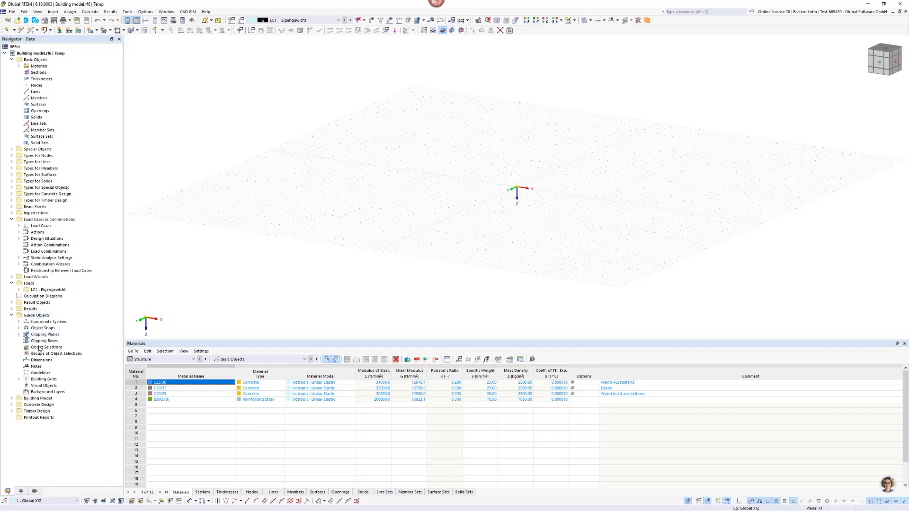
pyautogui.rightClick(39, 392)
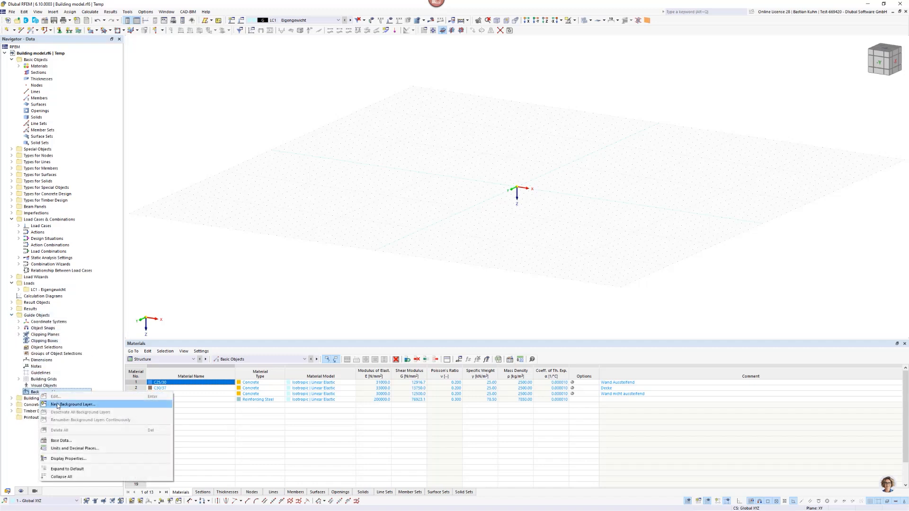
pyautogui.click(58, 405)
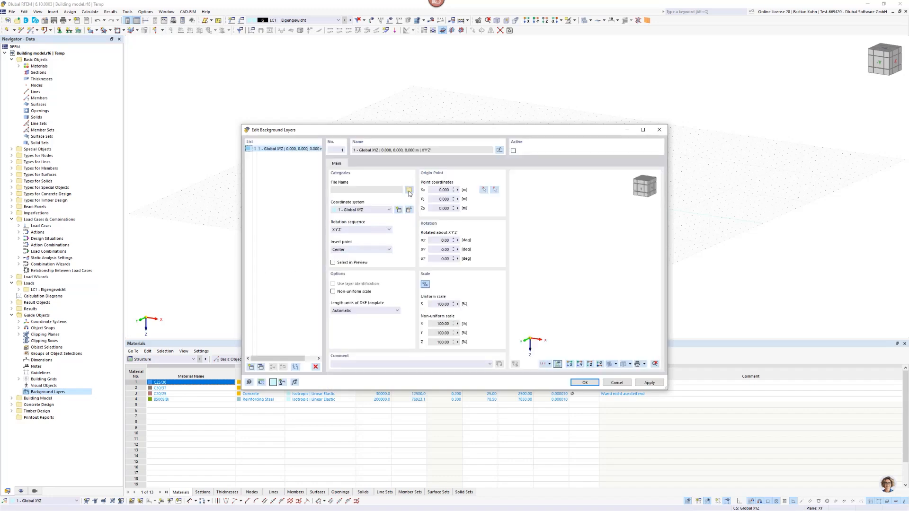
pyautogui.click(409, 191)
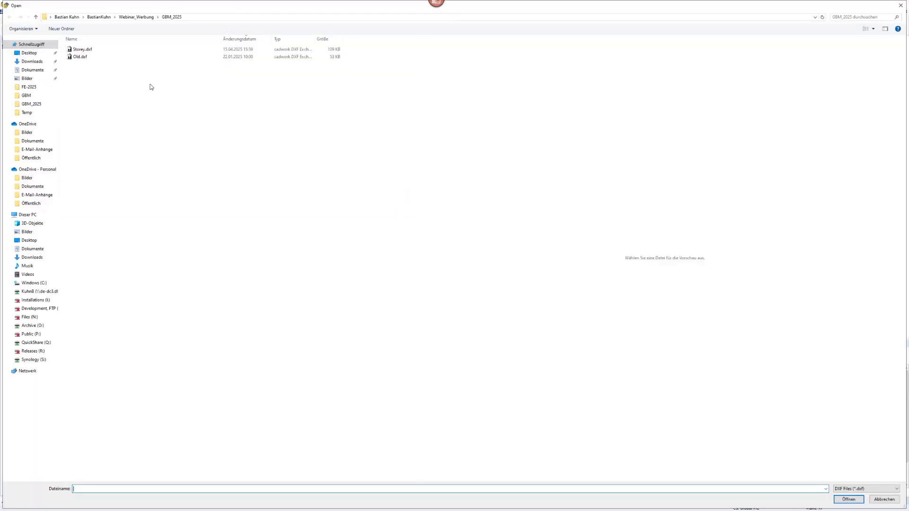
pyautogui.click(87, 49)
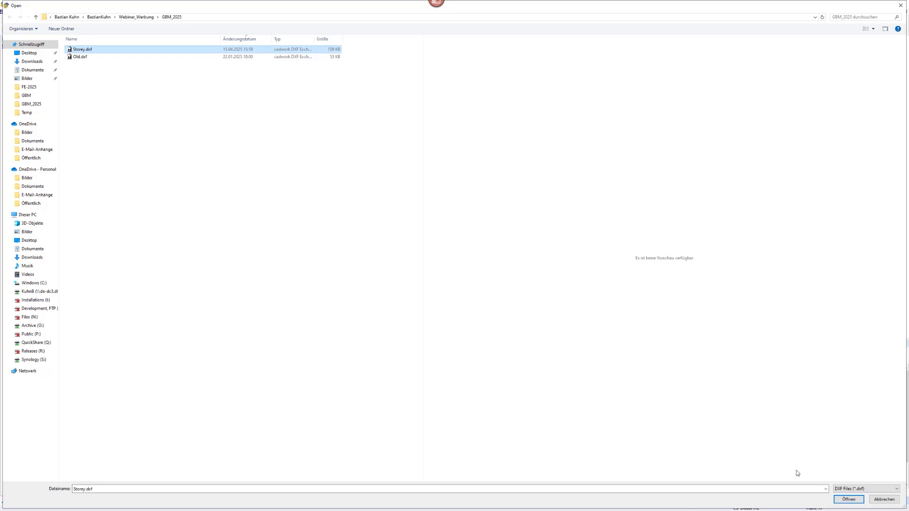
pyautogui.click(848, 500)
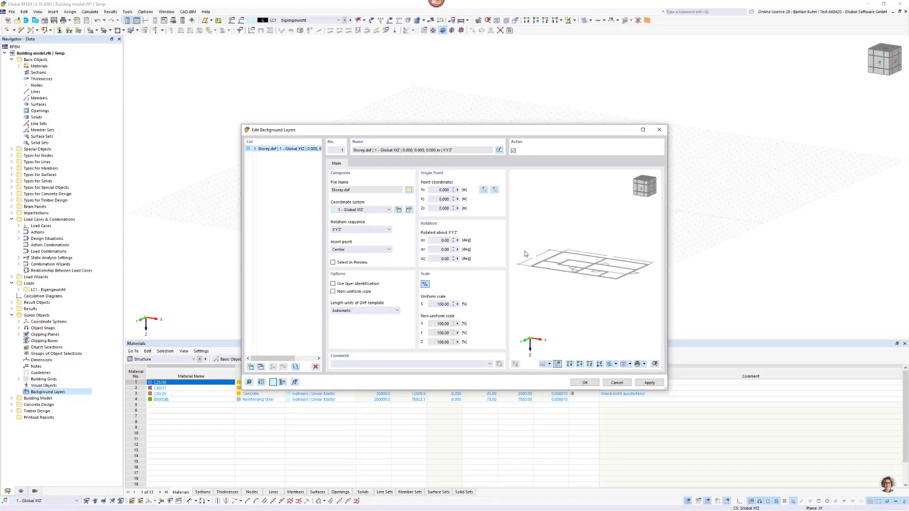
# Rotate the Storey.dxf background layer 180 degrees about Y and enable layer identification with all its layers kept.
pyautogui.click(434, 248)
pyautogui.write('180')
pyautogui.press('Tab')
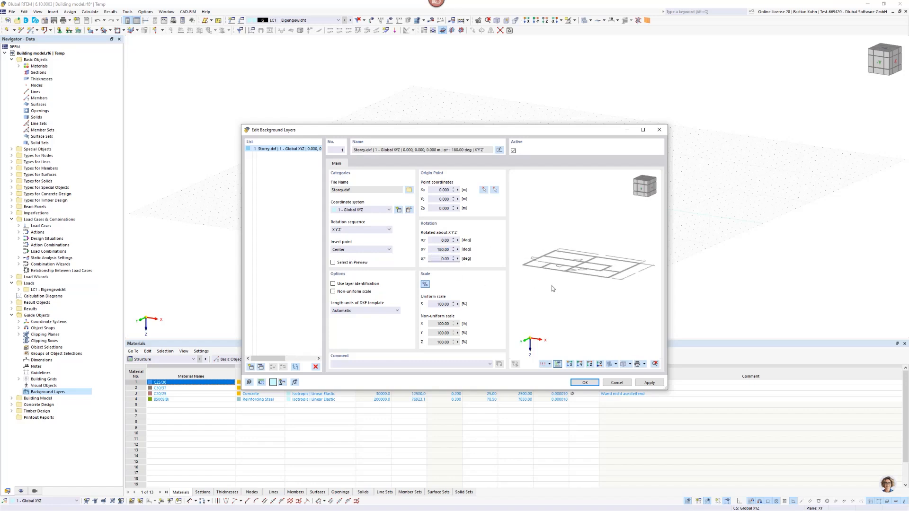
pyautogui.click(332, 284)
pyautogui.click(361, 164)
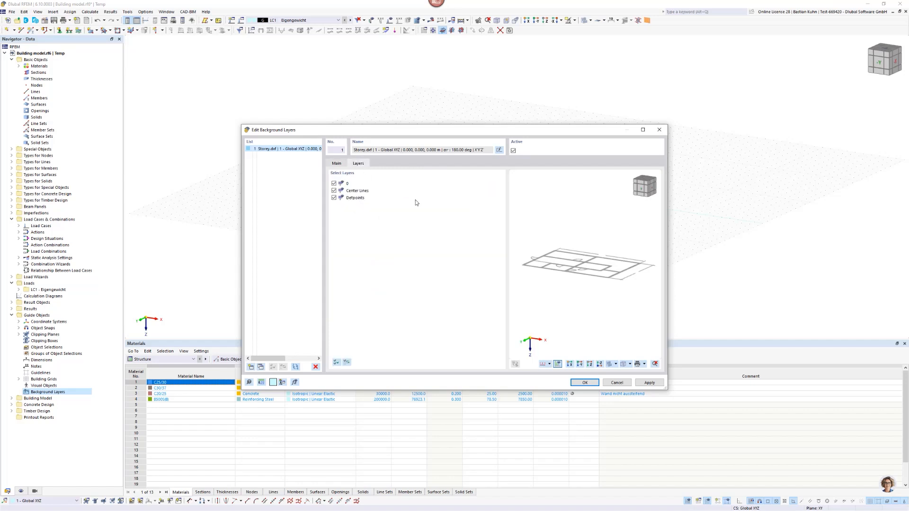
pyautogui.click(581, 383)
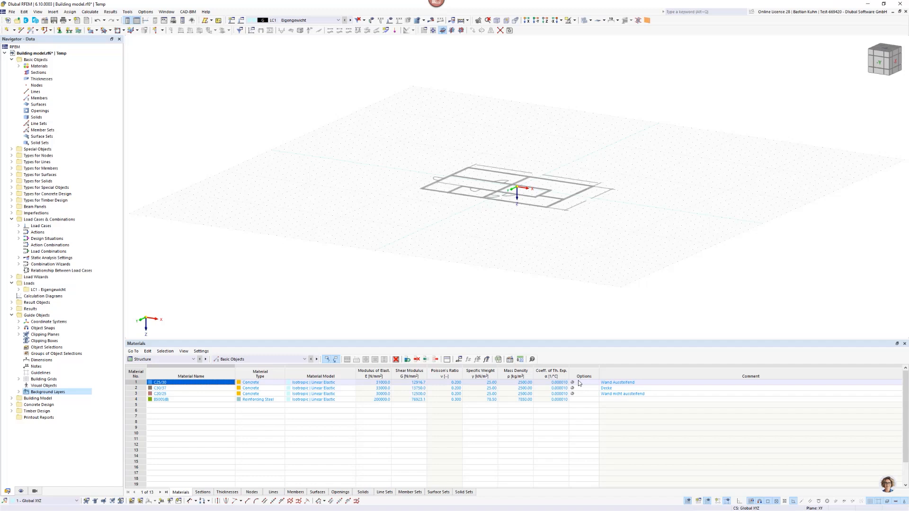
# Create a new building story with its top elevation at -3 m.
pyautogui.click(547, 21)
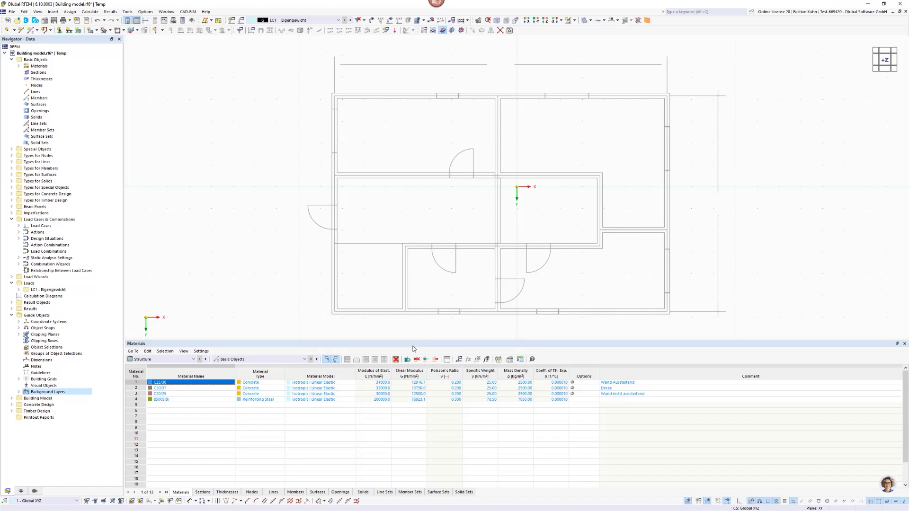
pyautogui.click(12, 398)
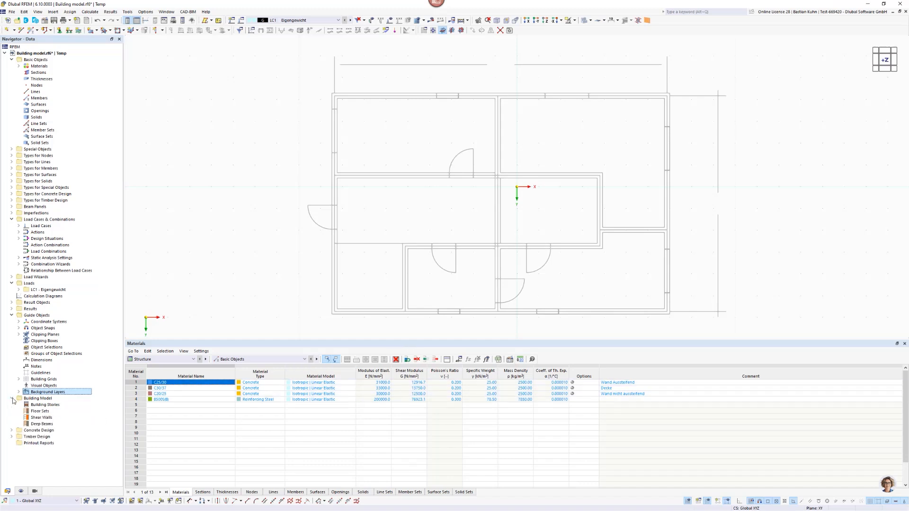
pyautogui.rightClick(40, 405)
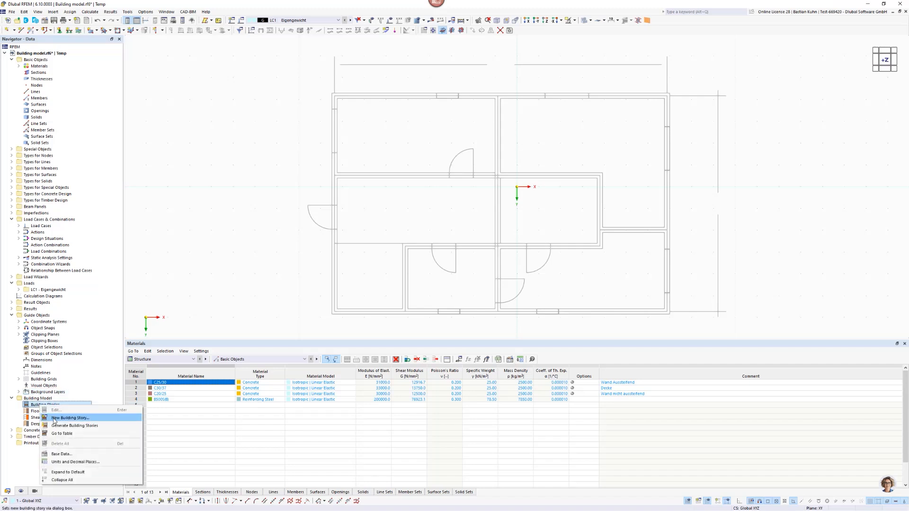
pyautogui.click(54, 421)
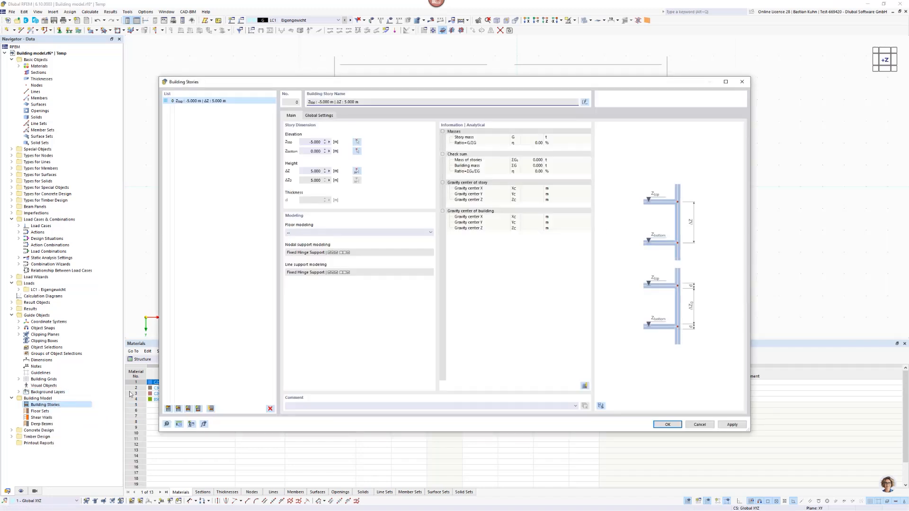
pyautogui.click(307, 144)
pyautogui.write('-3')
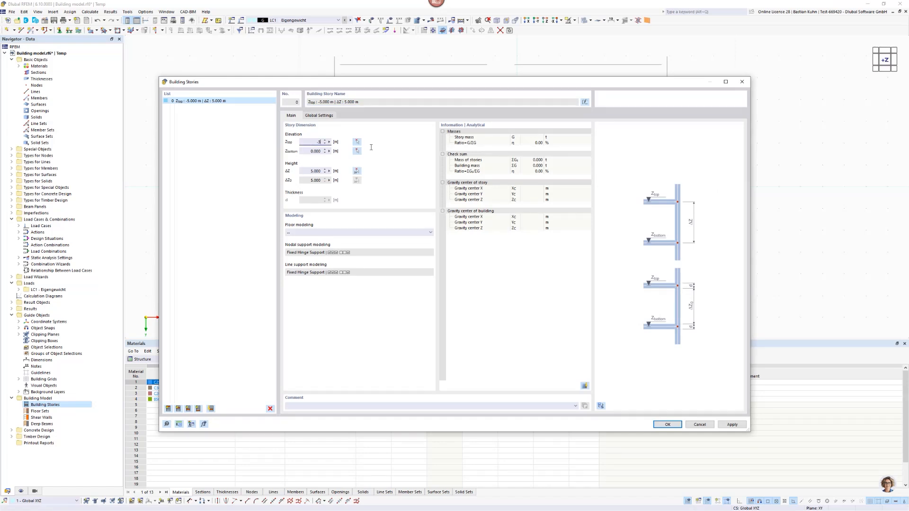
pyautogui.press('Tab')
# Add four more 3 m high stories above the first one, up to a top elevation of -15 m.
pyautogui.click(179, 409)
pyautogui.click(179, 409)
pyautogui.click(178, 410)
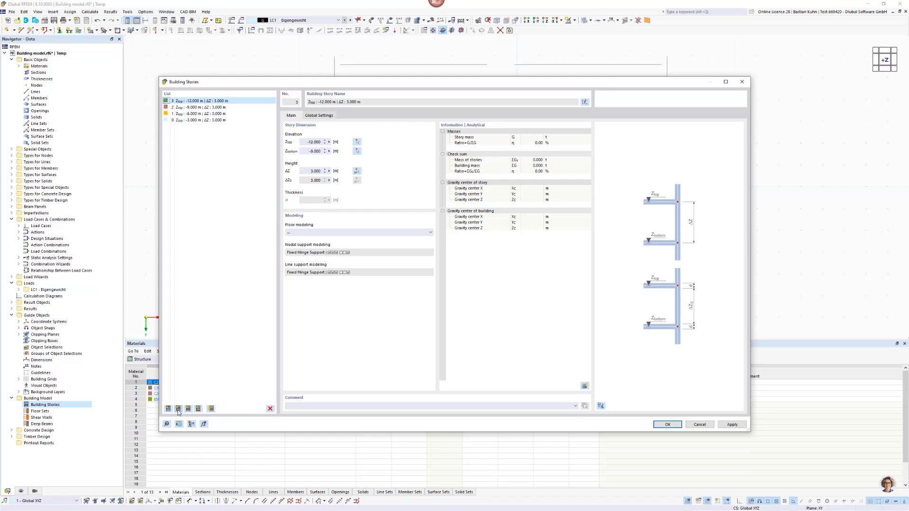
pyautogui.click(178, 409)
# Examine the floor modeling options available for the top building story.
pyautogui.click(374, 233)
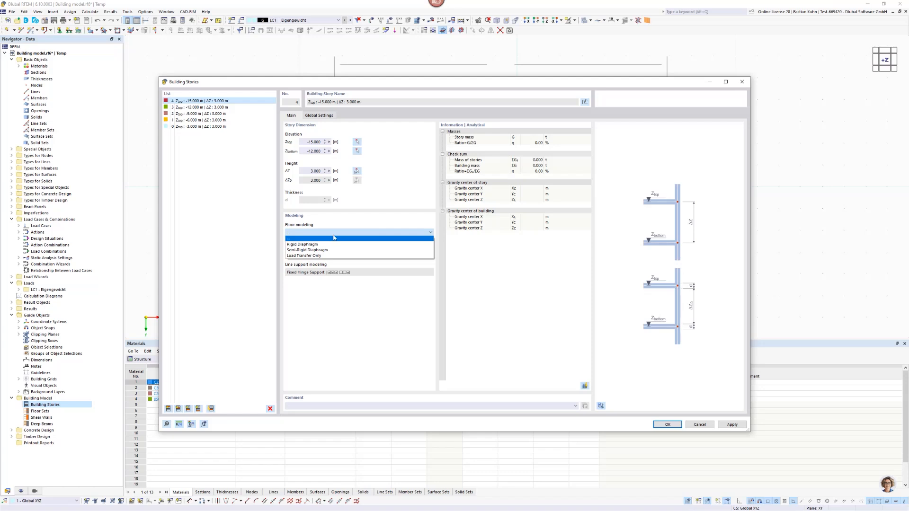
pyautogui.click(345, 219)
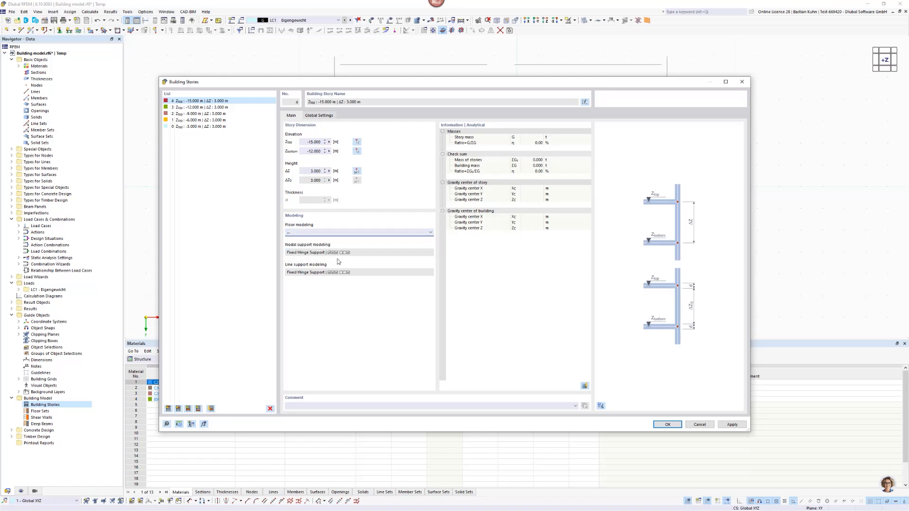
pyautogui.click(368, 232)
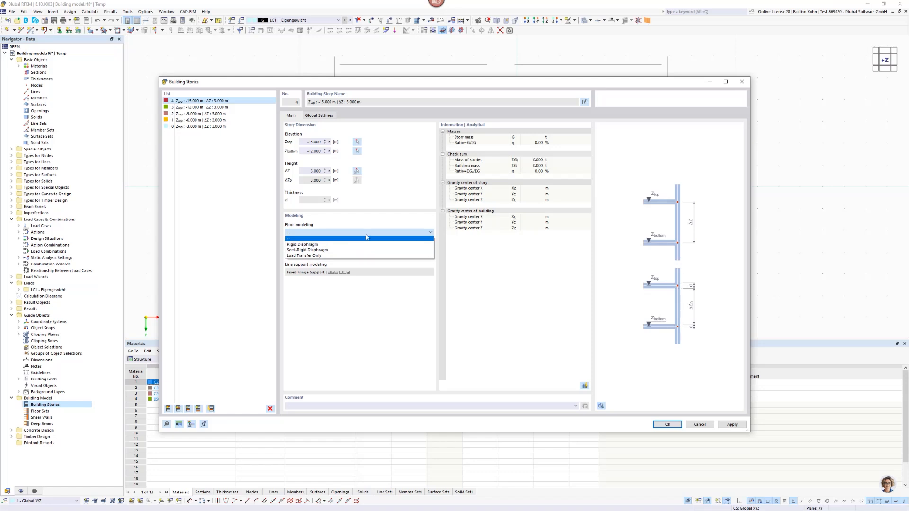
pyautogui.click(372, 221)
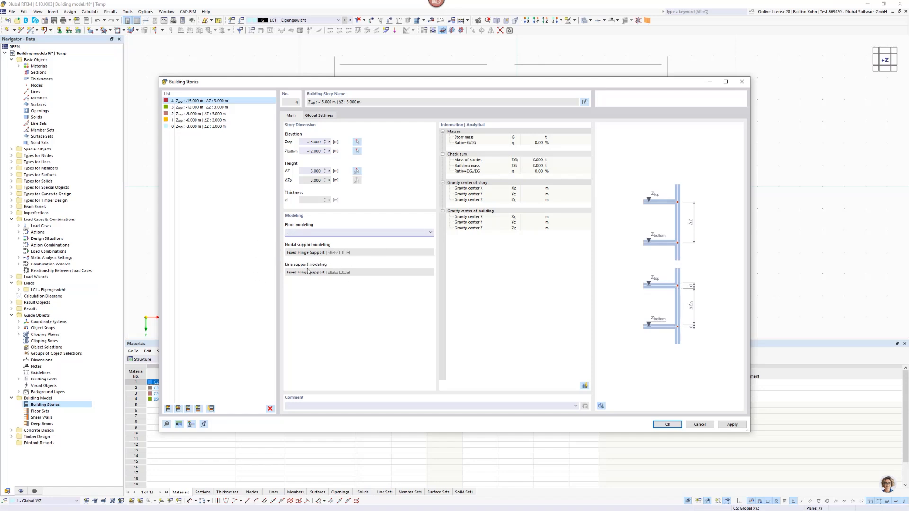
pyautogui.click(344, 233)
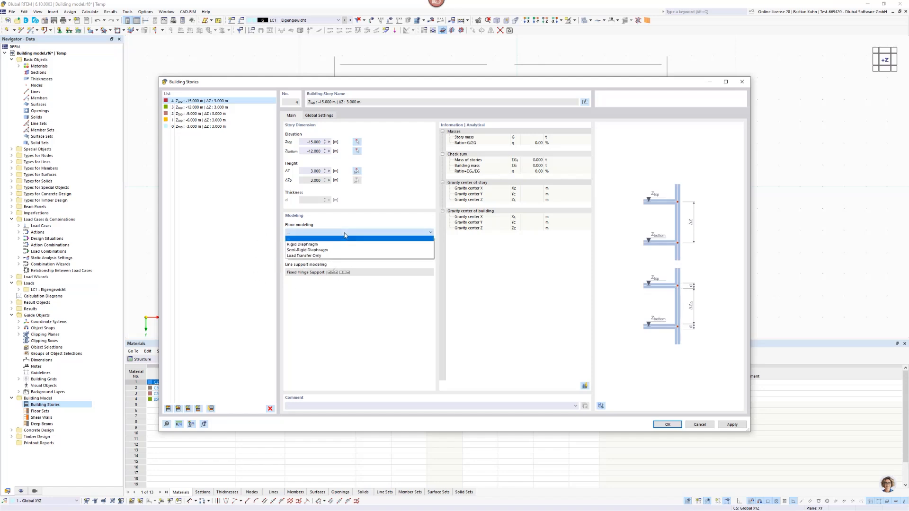
pyautogui.click(347, 229)
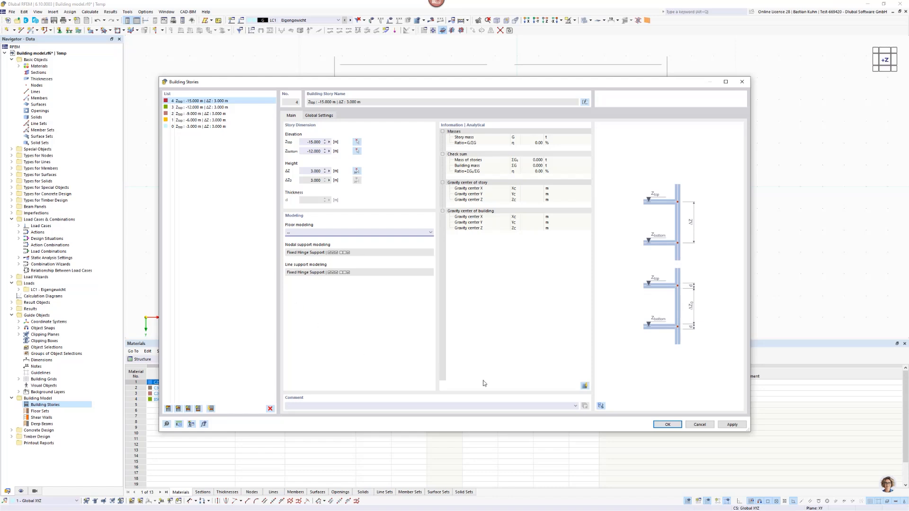
# Apply the building stories and inspect their levels in a 3D view before returning to the plan view.
pyautogui.click(666, 425)
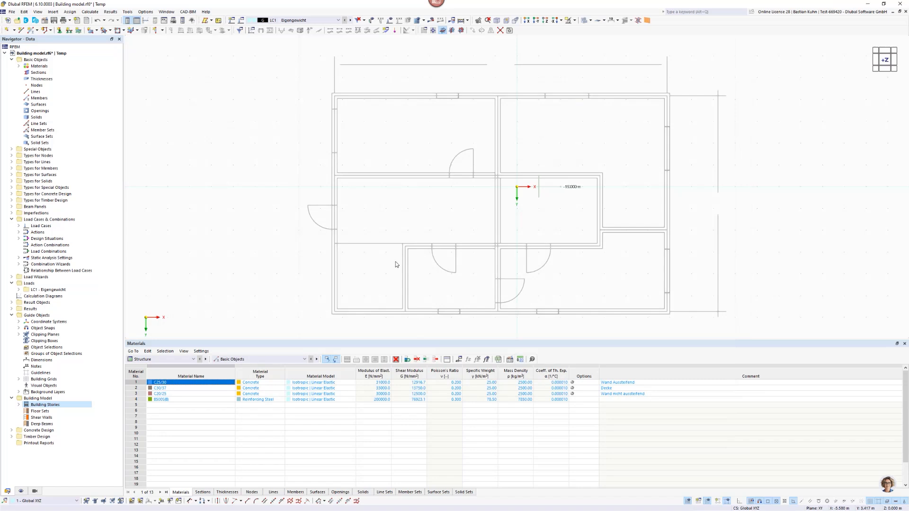
pyautogui.scroll(-2, 442, 219)
pyautogui.moveTo(433, 223); pyautogui.dragTo(384, 186, button='middle')
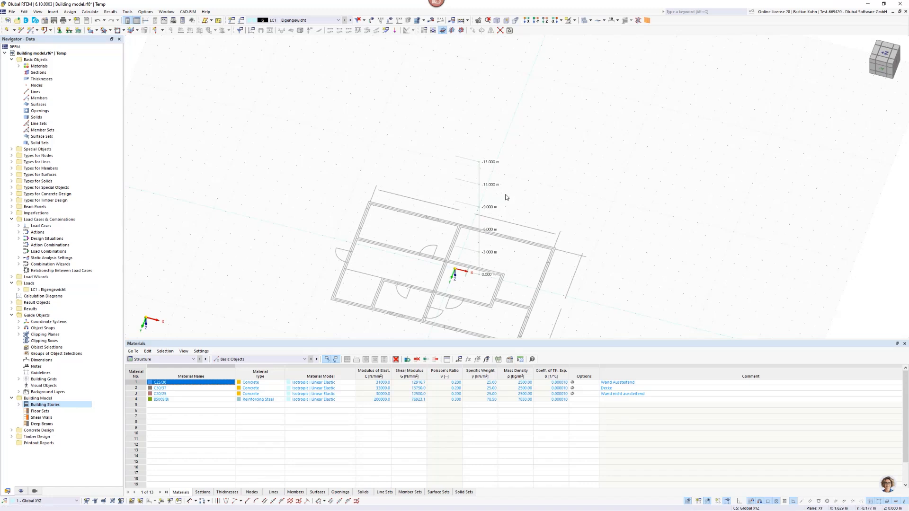
pyautogui.click(545, 20)
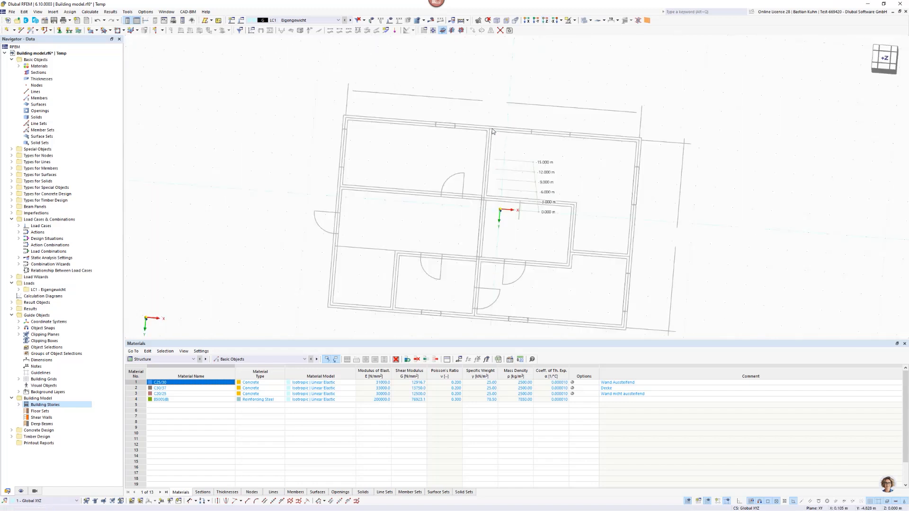
# Set up a new building-model wall with a uniform 200 mm thickness in C25/30 concrete, Wand Aussteifend.
pyautogui.click(162, 30)
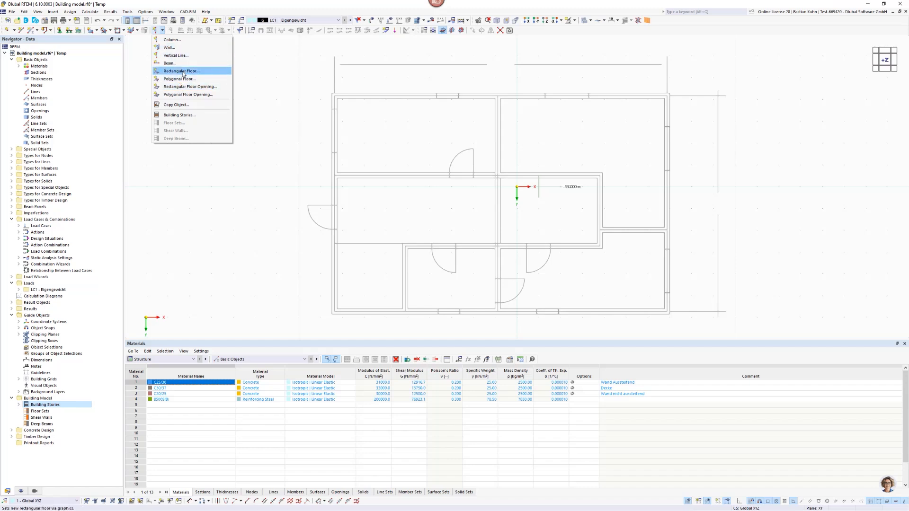
pyautogui.click(179, 48)
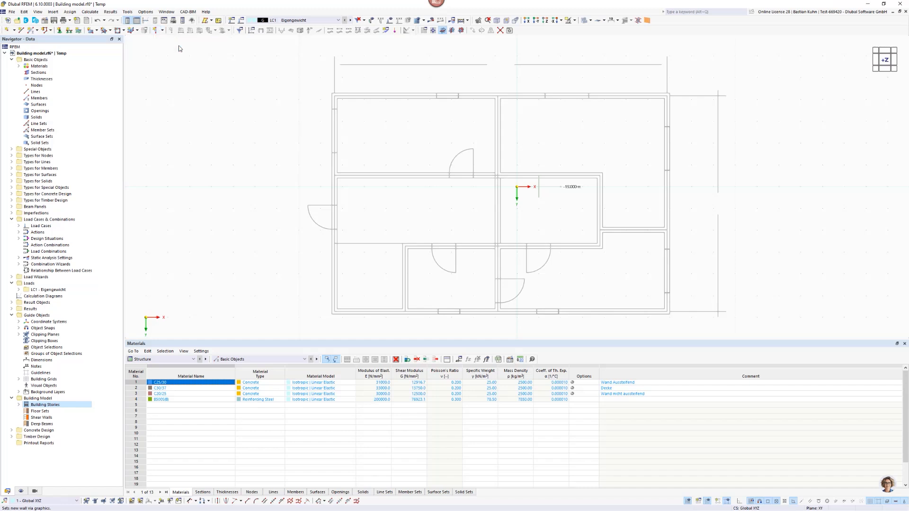
pyautogui.moveTo(345, 110); pyautogui.dragTo(346, 62)
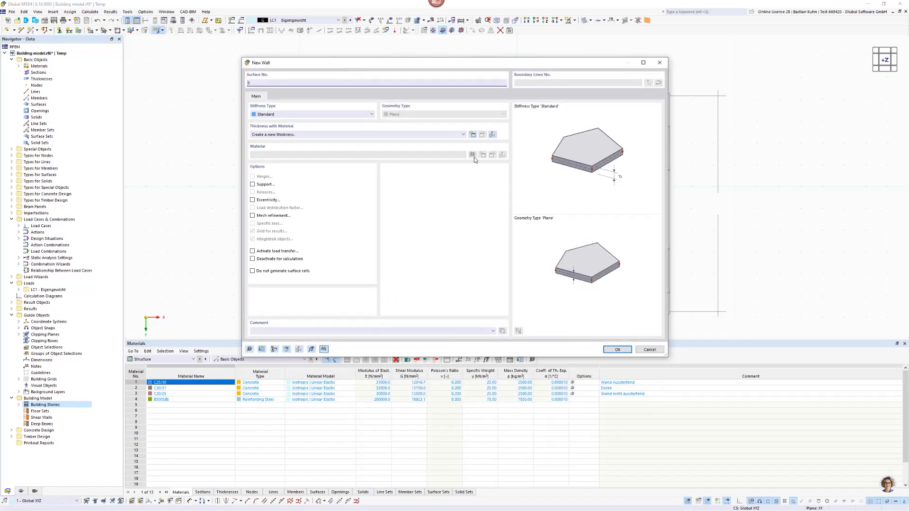
pyautogui.click(472, 135)
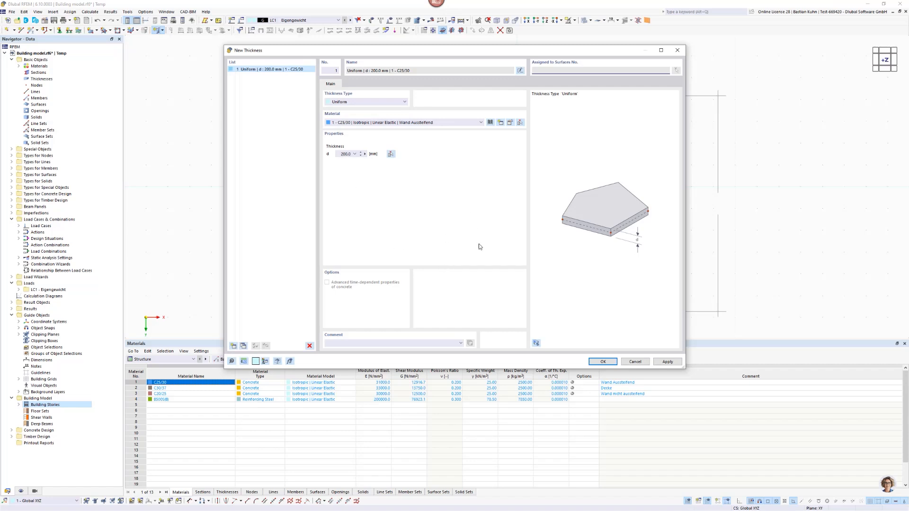
pyautogui.click(603, 362)
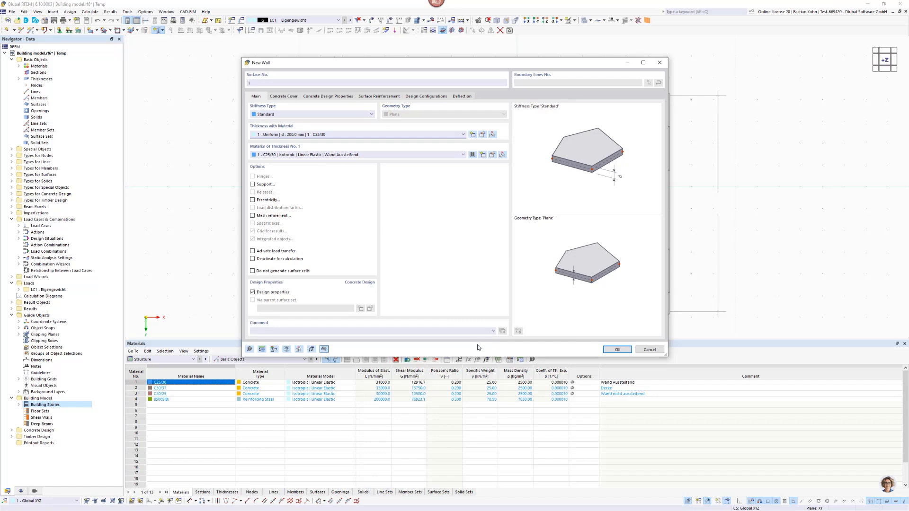
pyautogui.click(615, 350)
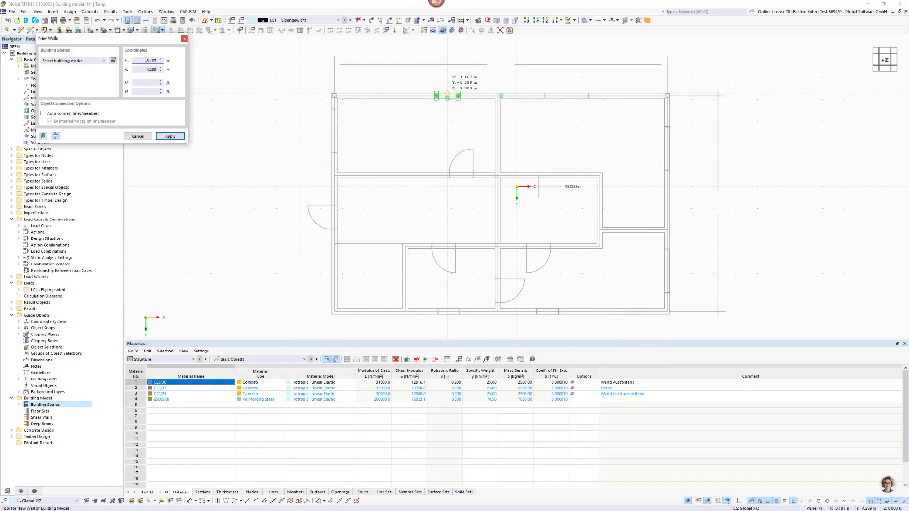
# Assign the new walls to all building stories, No. 0 to 4.
pyautogui.scroll(5, 505, 129)
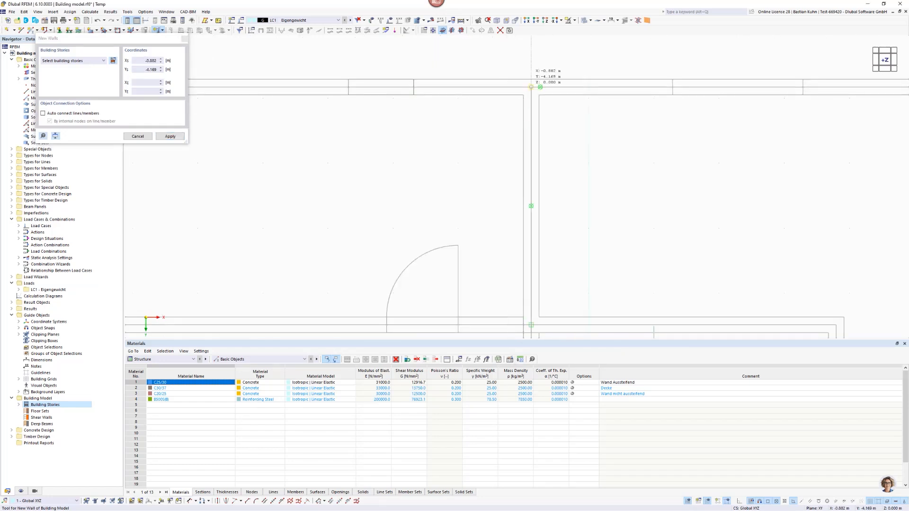
pyautogui.click(531, 87)
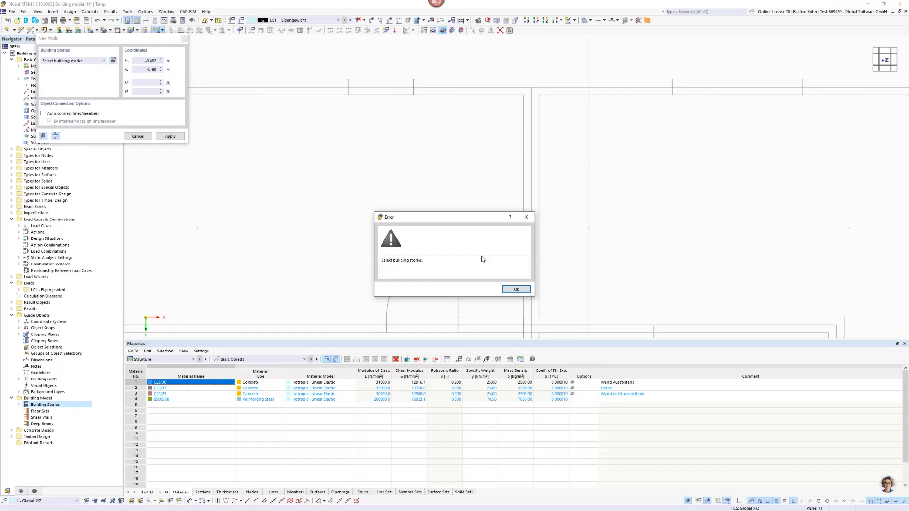
pyautogui.click(516, 289)
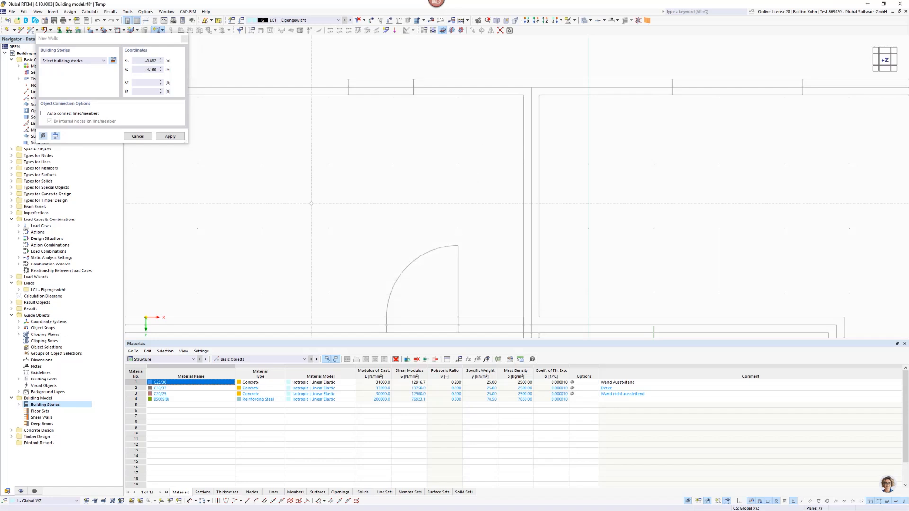
pyautogui.click(97, 60)
pyautogui.click(90, 67)
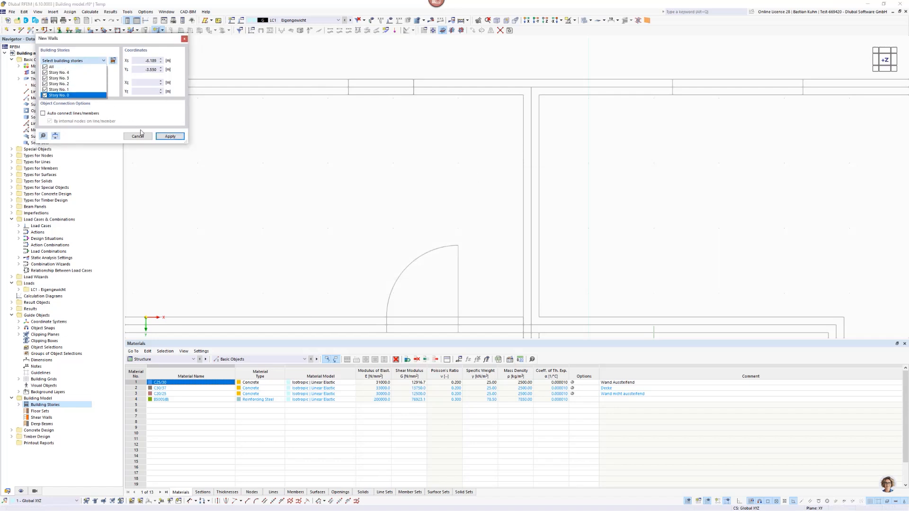
# Draw a wall along the upper exterior wall's centerline from the central interior wall, X -0.882 m, to the adjacent window's edge, X -2.687 m.
pyautogui.click(530, 87)
pyautogui.click(531, 88)
pyautogui.scroll(-4, 514, 103)
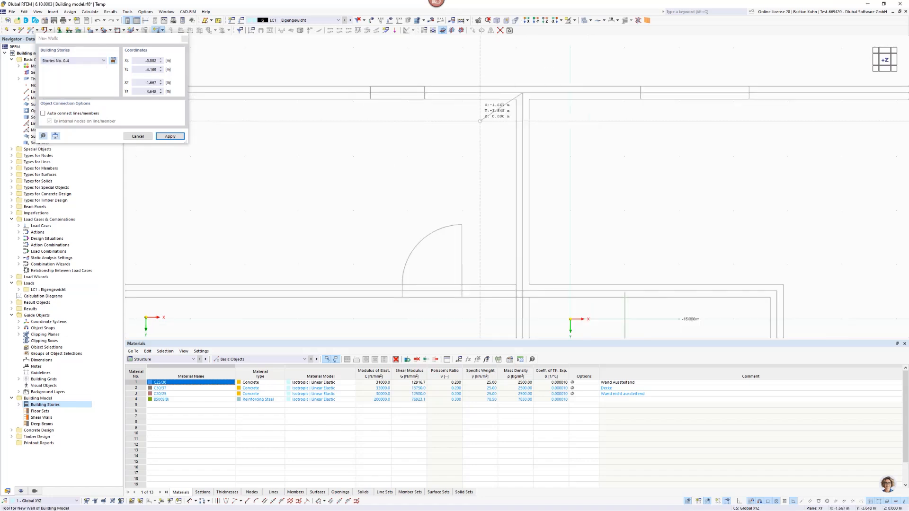
pyautogui.scroll(4, 474, 97)
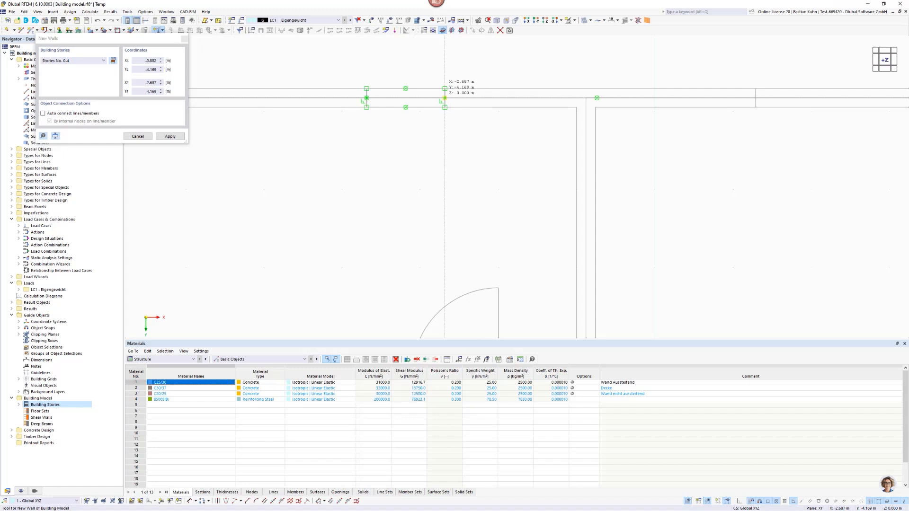
pyautogui.click(444, 98)
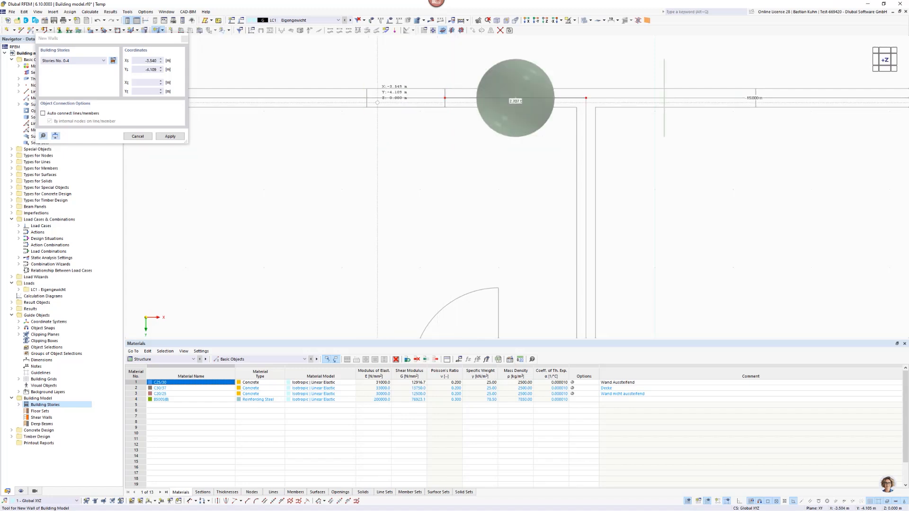
# Draw walls from that window's left edge, X -3.687 m, to the upper-left corner and down to the first window edge, Y -3.556 m.
pyautogui.click(366, 98)
pyautogui.scroll(-2, 365, 135)
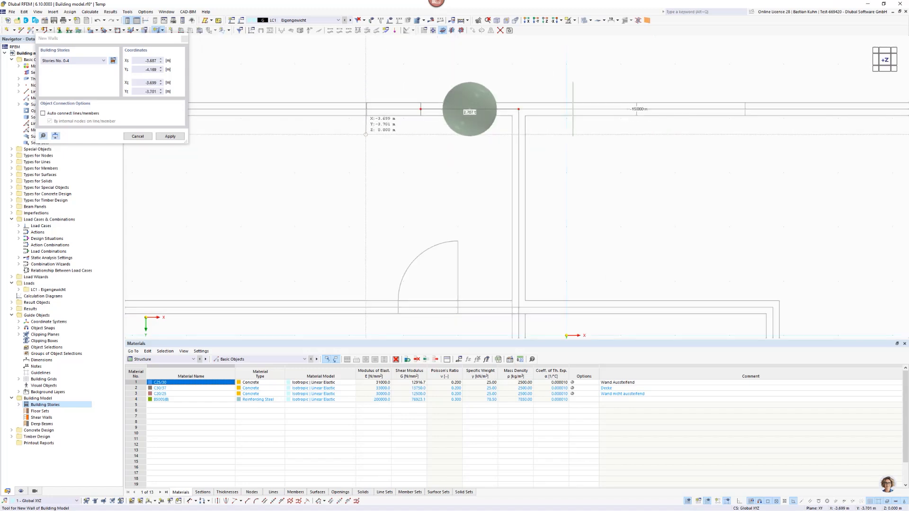
pyautogui.scroll(-2, 365, 135)
pyautogui.moveTo(367, 133); pyautogui.dragTo(506, 133, button='middle')
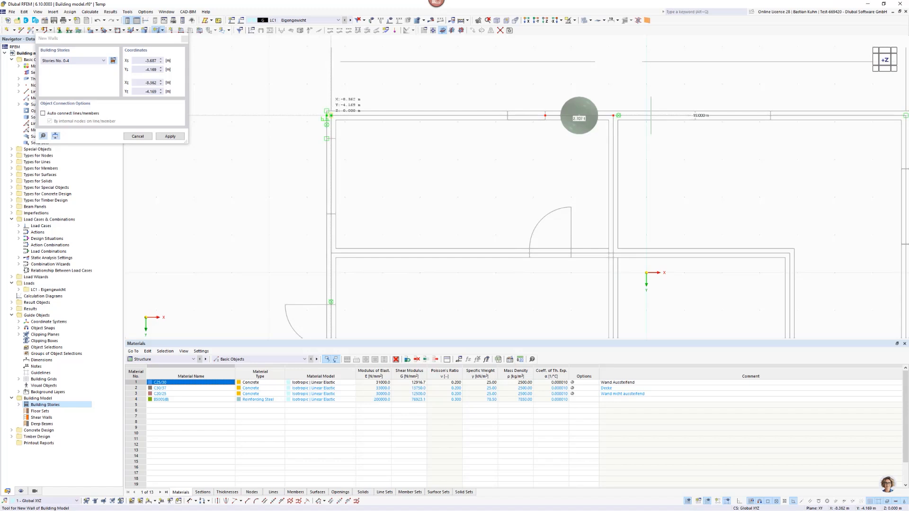
pyautogui.click(331, 115)
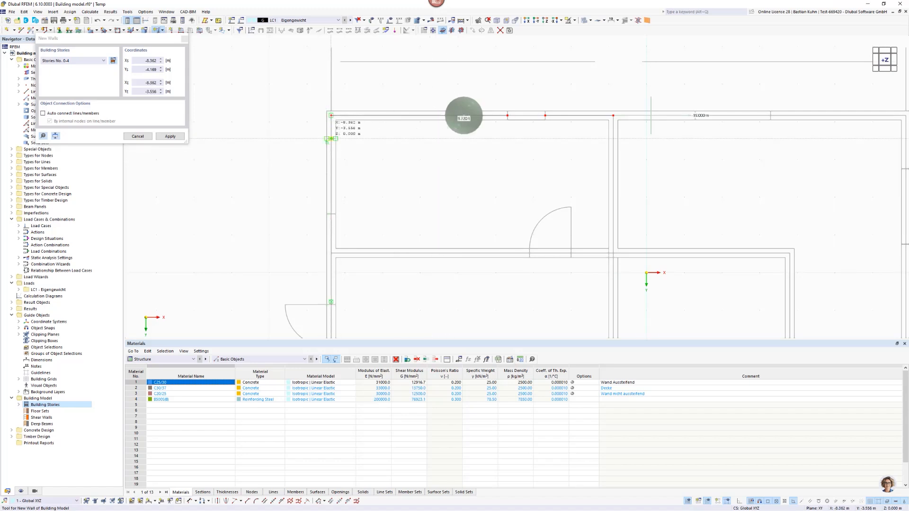
pyautogui.click(331, 138)
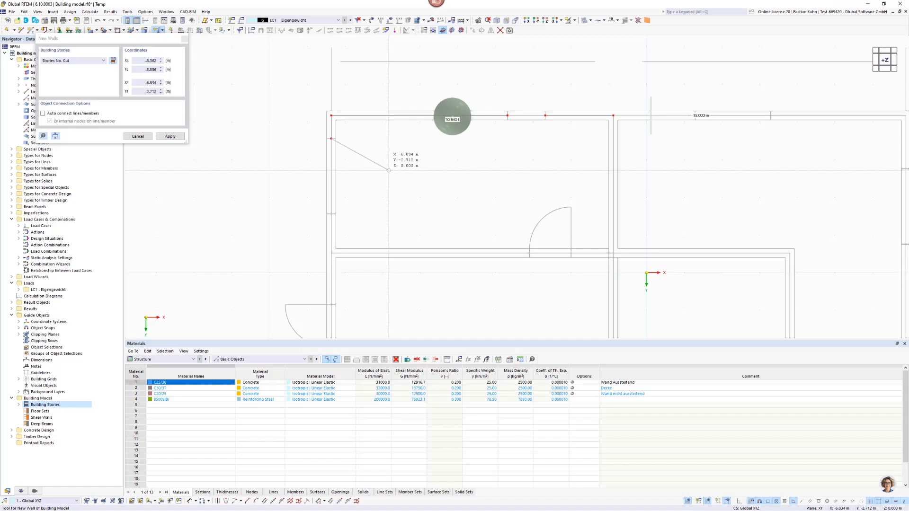
pyautogui.rightClick(388, 170)
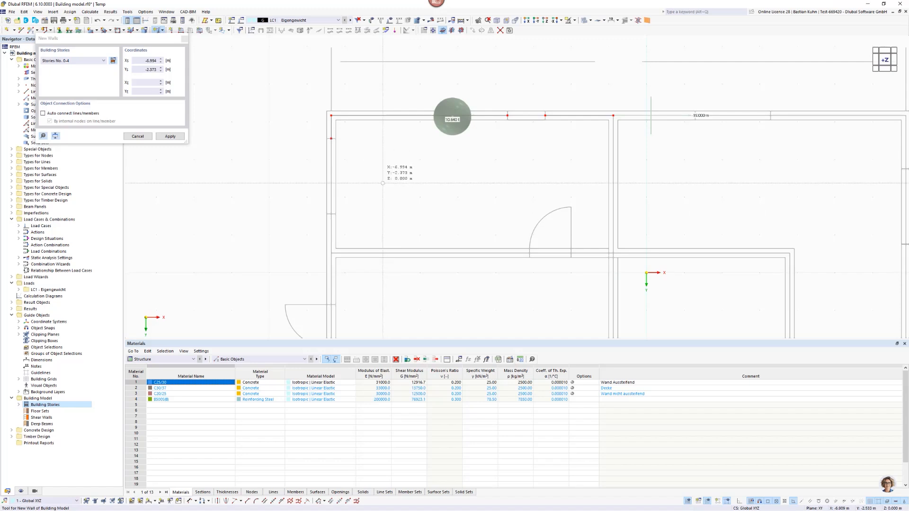
# Draw a wall along the left exterior wall from the window's lower edge, Y -1.556 m, to the entrance door's upper edge, Y 0.851 m.
pyautogui.click(331, 214)
pyautogui.scroll(-4, 331, 214)
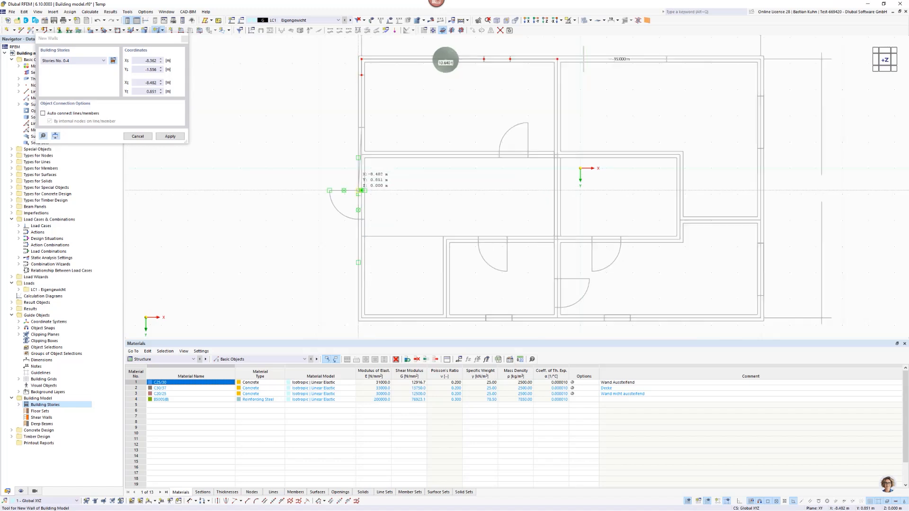
pyautogui.scroll(3, 362, 189)
pyautogui.scroll(4, 364, 190)
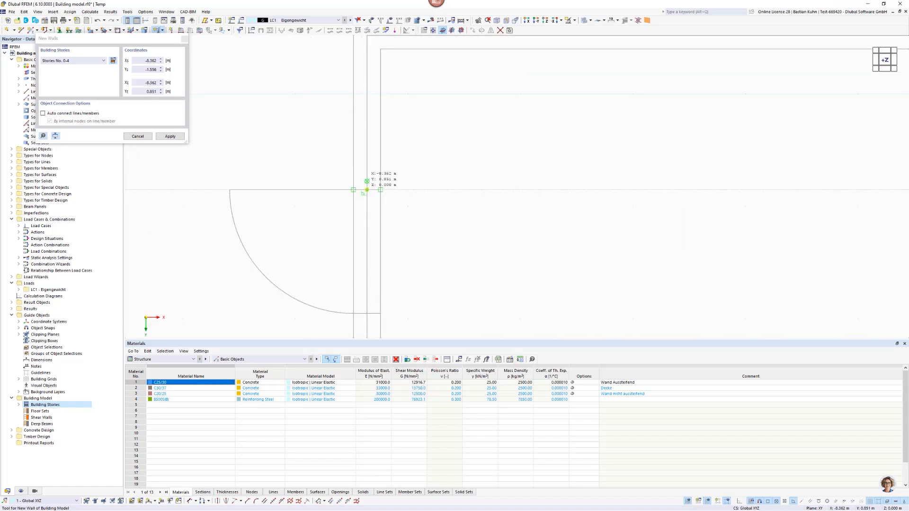
pyautogui.click(366, 189)
pyautogui.scroll(-4, 369, 191)
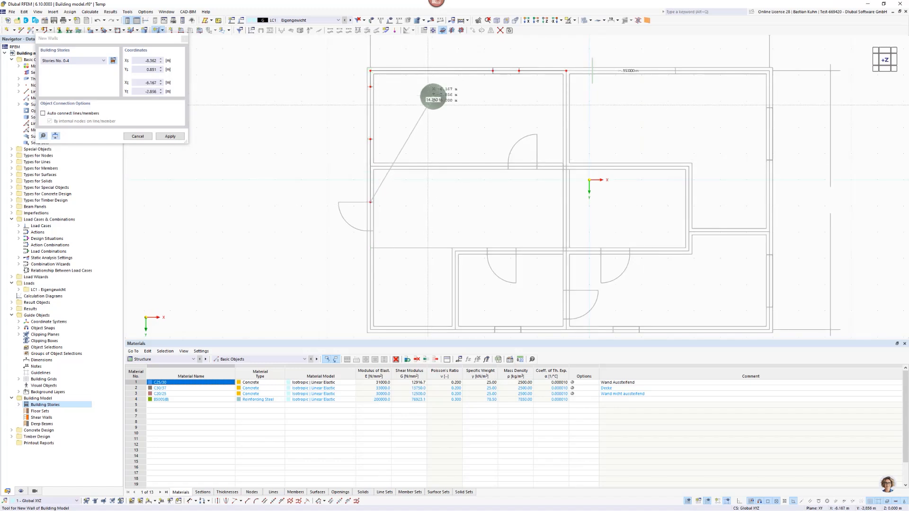
pyautogui.press('Escape')
# Draw a wall along the left exterior wall from the entrance door's lower edge, Y 1.851 m, to the lower-left corner, Y 5.721 m.
pyautogui.scroll(4, 376, 243)
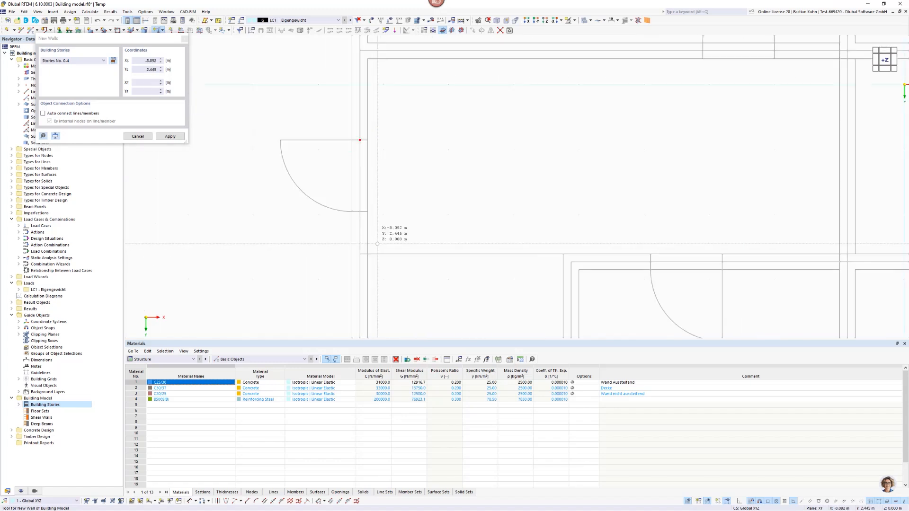
pyautogui.click(359, 211)
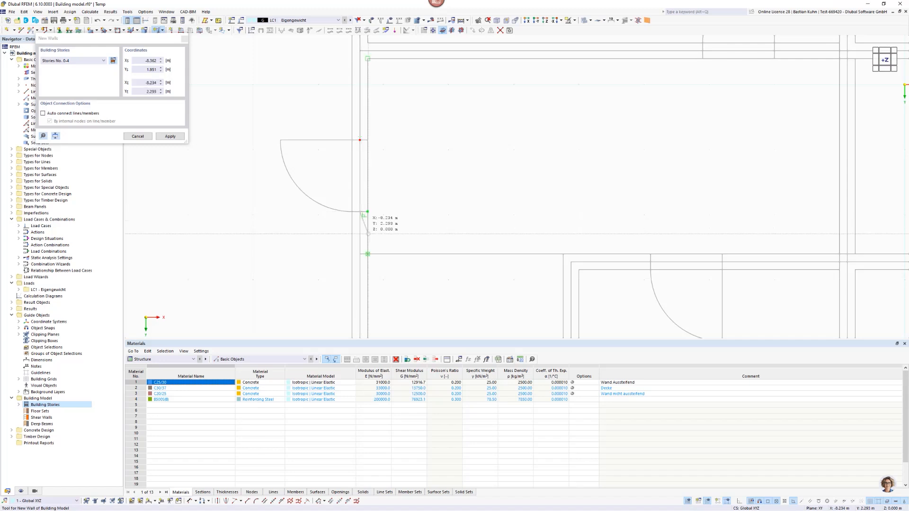
pyautogui.scroll(-3, 397, 219)
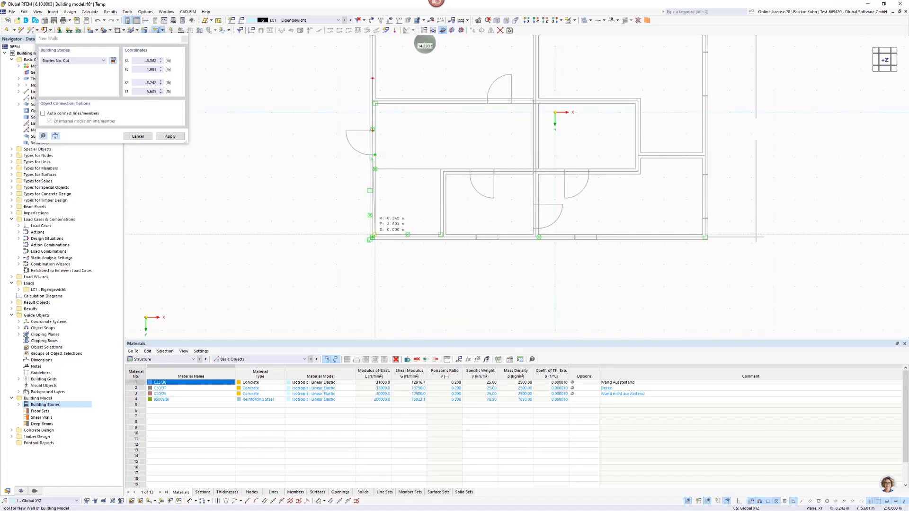
pyautogui.scroll(3, 372, 233)
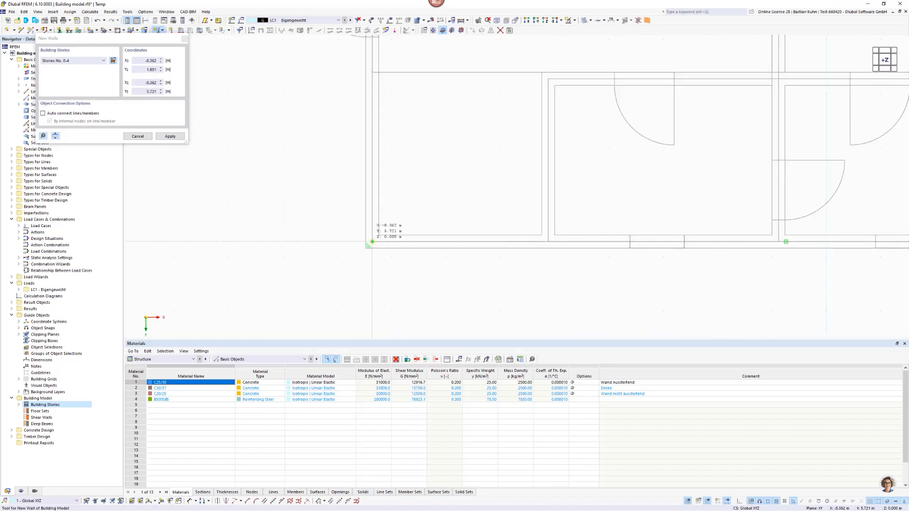
pyautogui.click(372, 241)
pyautogui.rightClick(424, 159)
# Draw a wall along the lower exterior wall from the lower-left building corner to the near edge of the first window.
pyautogui.scroll(-5, 423, 159)
pyautogui.moveTo(407, 166); pyautogui.dragTo(340, 185, button='middle')
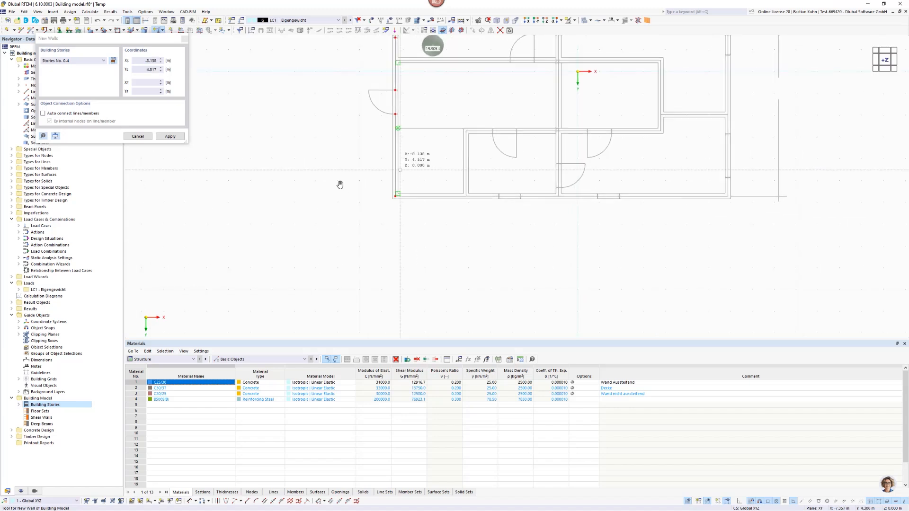
pyautogui.scroll(-4, 340, 184)
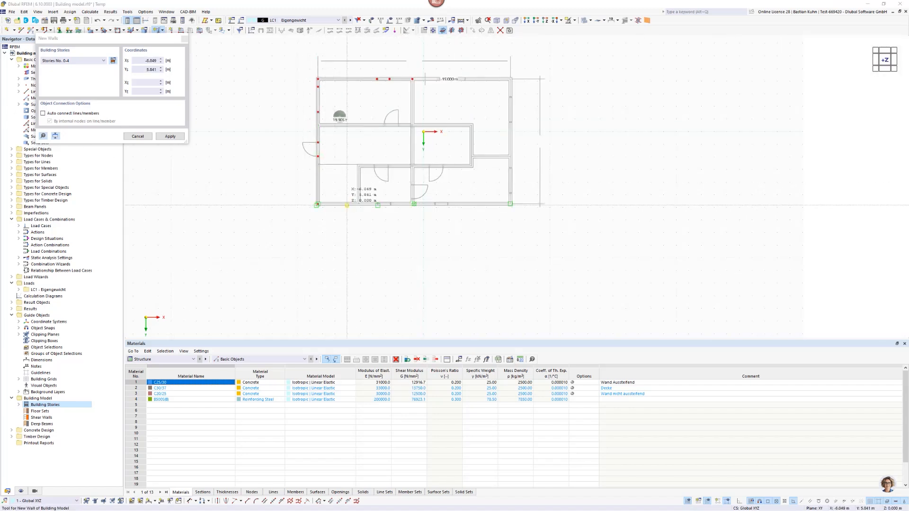
pyautogui.scroll(5, 330, 199)
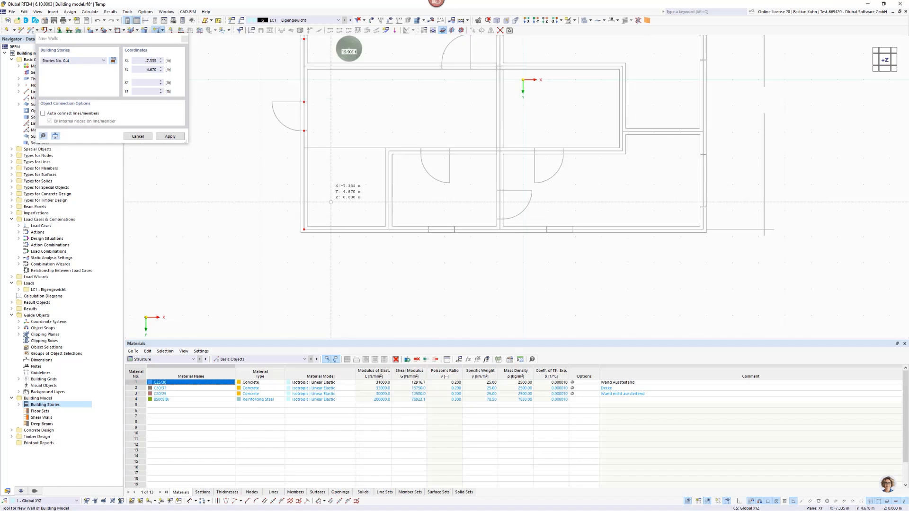
pyautogui.scroll(2, 330, 202)
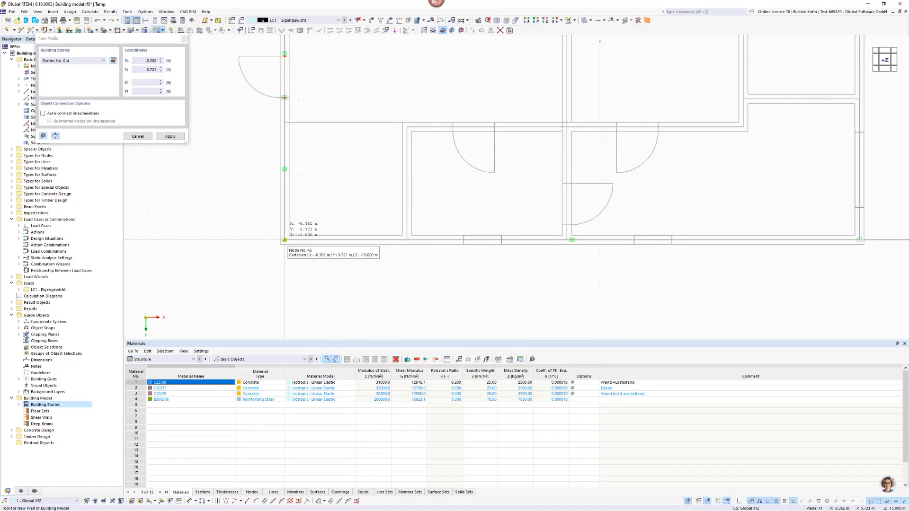
pyautogui.click(285, 240)
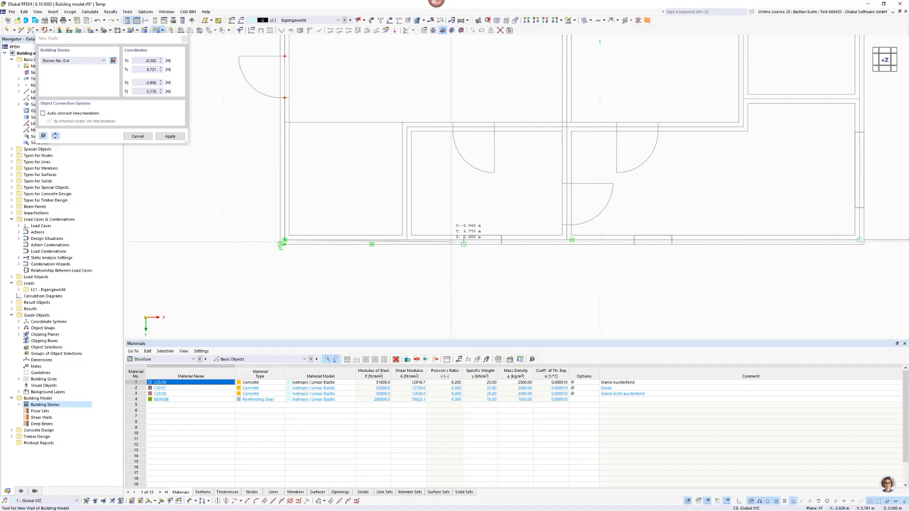
pyautogui.click(463, 239)
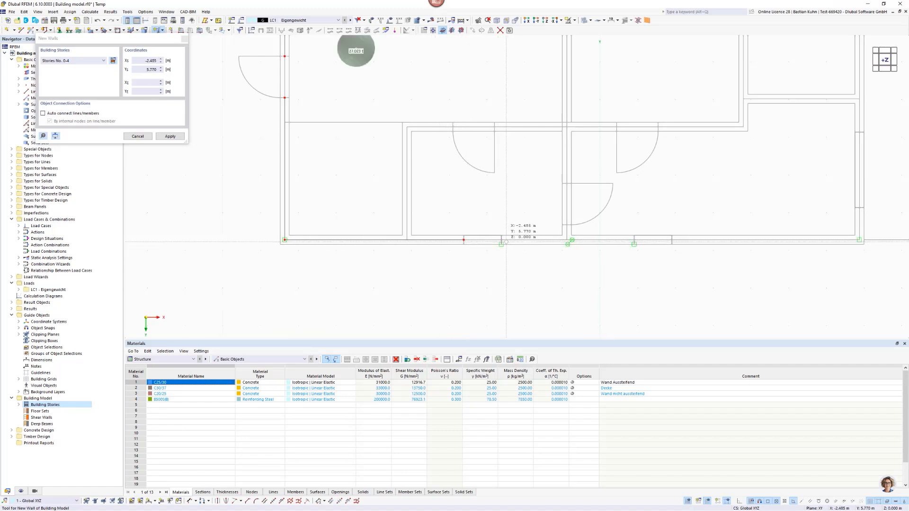
# Draw a wall from the lower window's right edge to the central interior wall, plus a stub up to the door opening at Y 5.321 m.
pyautogui.click(501, 240)
pyautogui.scroll(4, 560, 253)
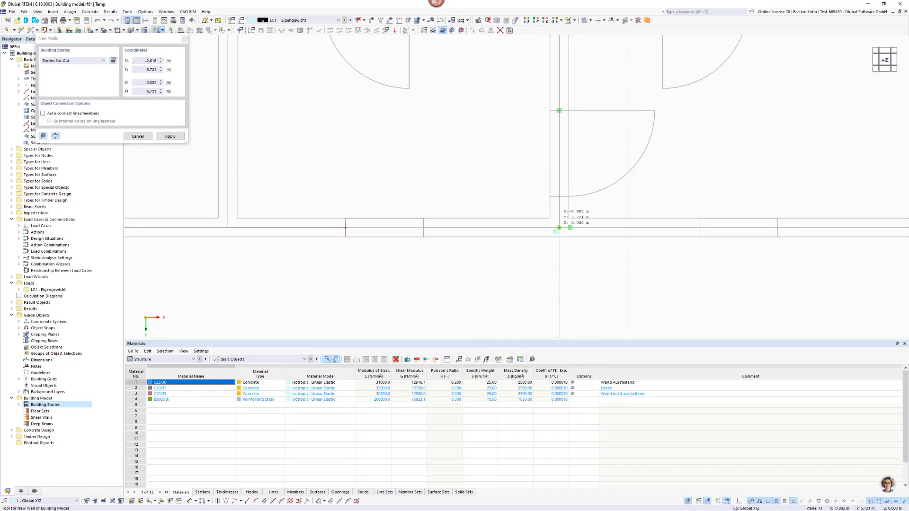
pyautogui.click(559, 228)
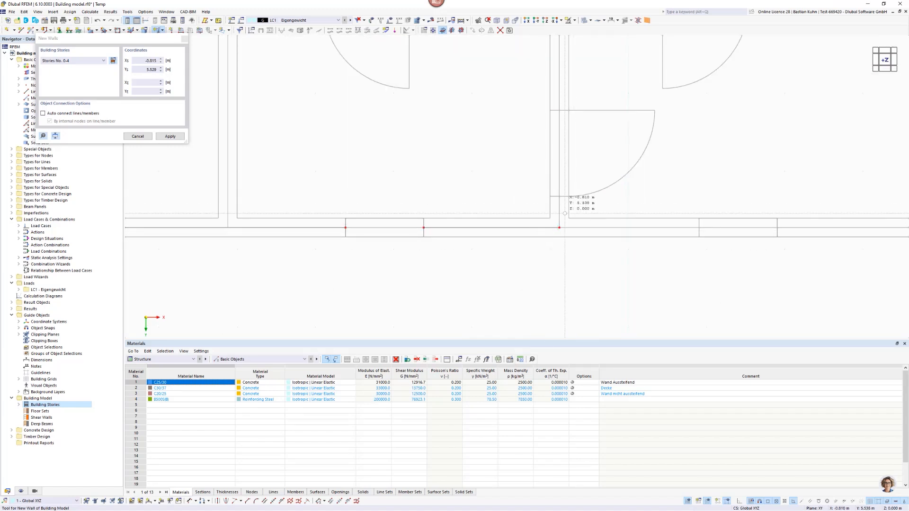
pyautogui.click(559, 228)
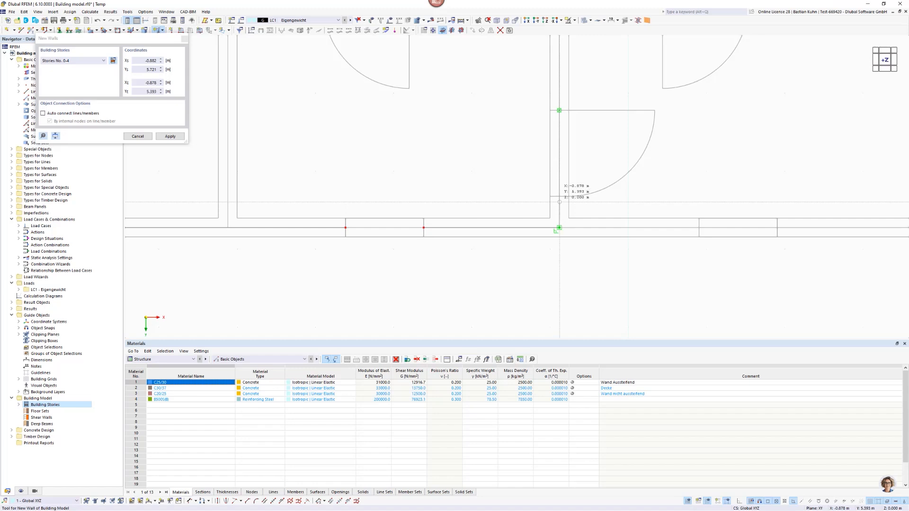
pyautogui.click(559, 196)
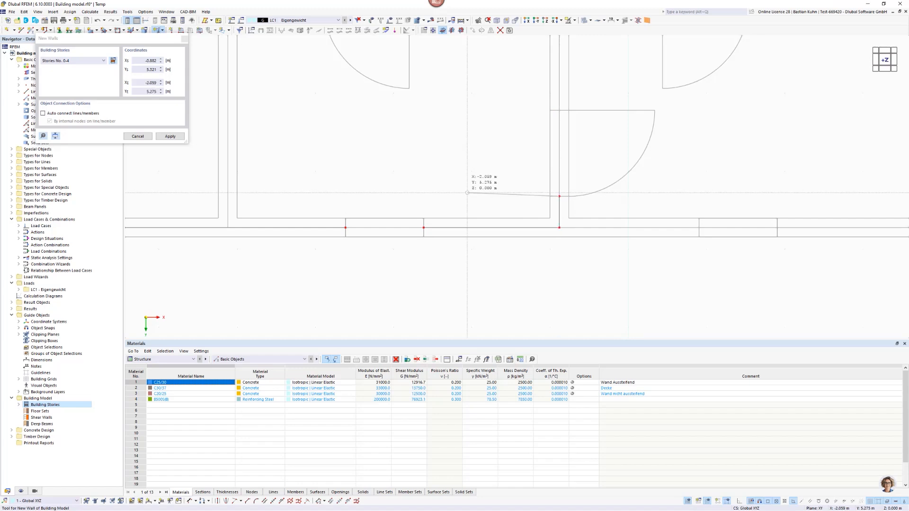
# Draw a wall along the central interior wall from the door's upper edge, Y 4.221 m, to the upper exterior wall, Y -4.169 m.
pyautogui.scroll(-3, 467, 297)
pyautogui.moveTo(468, 298); pyautogui.dragTo(466, 311, button='middle')
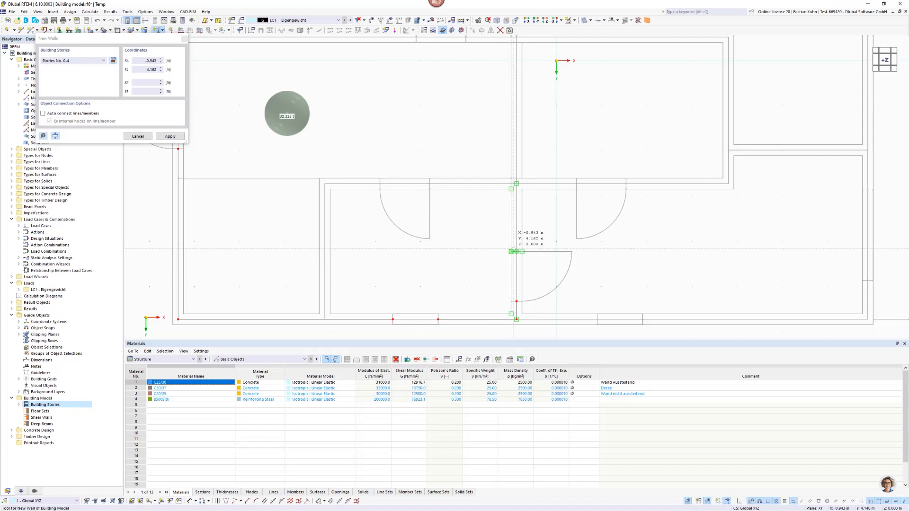
pyautogui.scroll(3, 517, 252)
pyautogui.click(519, 259)
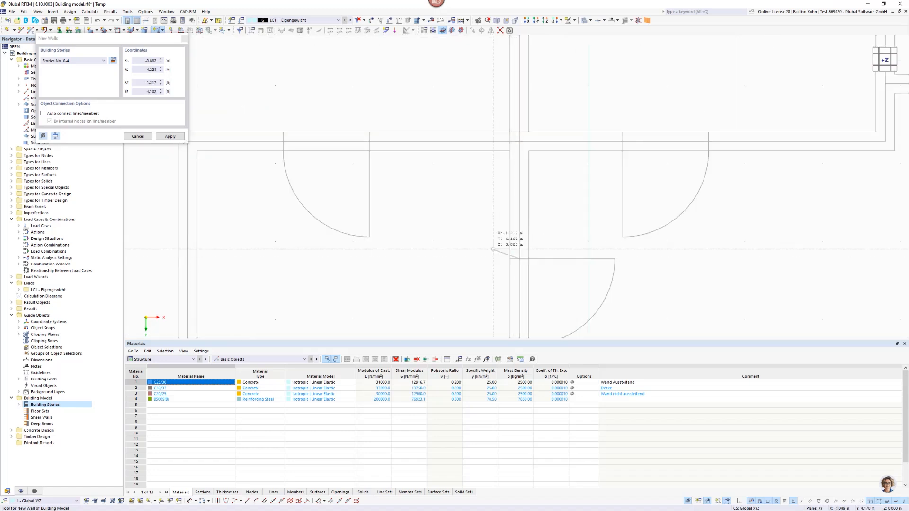
pyautogui.scroll(-4, 469, 228)
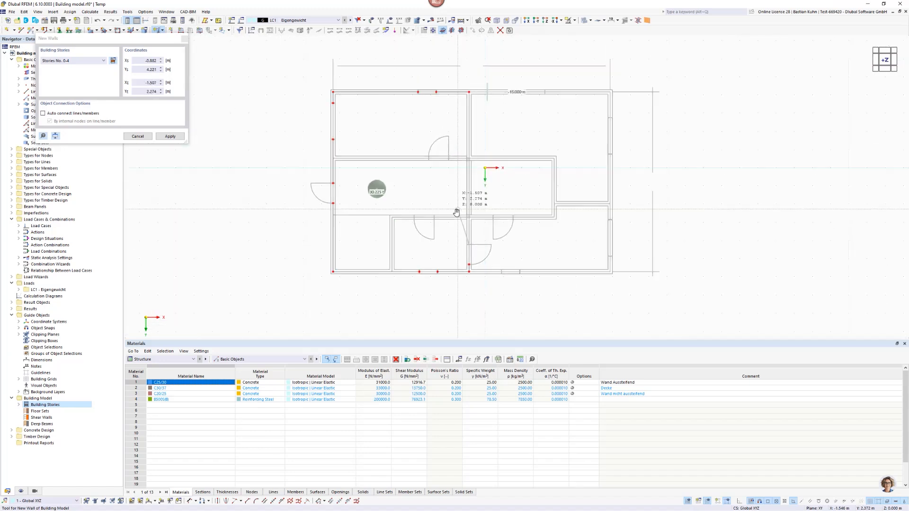
pyautogui.scroll(2, 469, 99)
pyautogui.scroll(2, 467, 96)
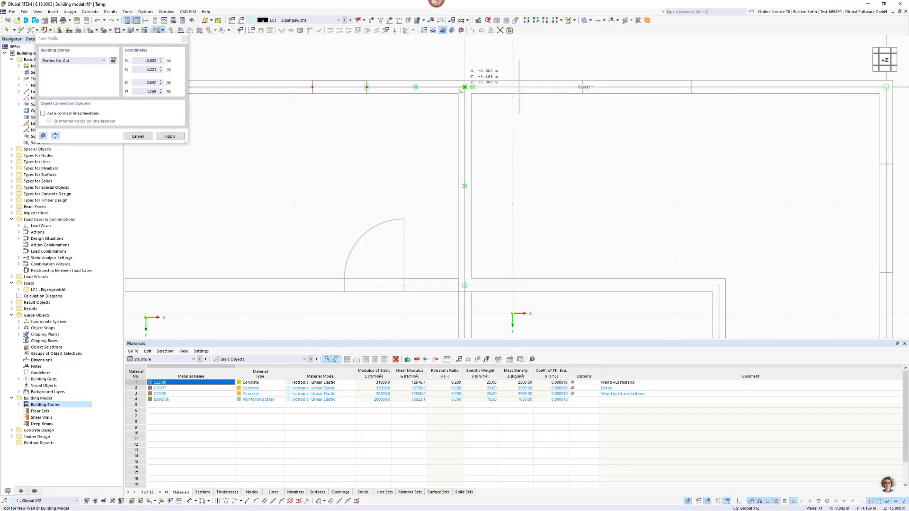
pyautogui.click(464, 87)
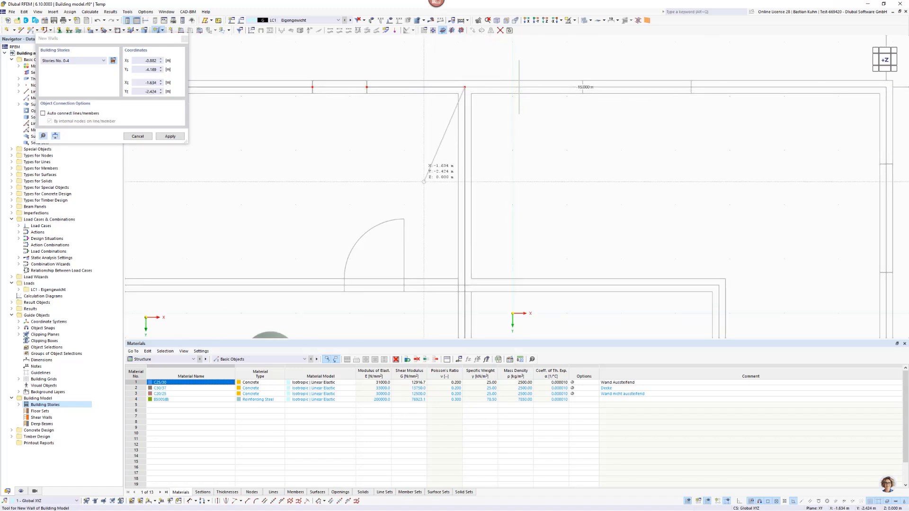
# Draw a wall along the lower-left room partition at X -5.122 m from the lower exterior wall, Y 5.721 m, to the corner at Y 2.721 m.
pyautogui.scroll(-3, 421, 182)
pyautogui.scroll(-1, 422, 181)
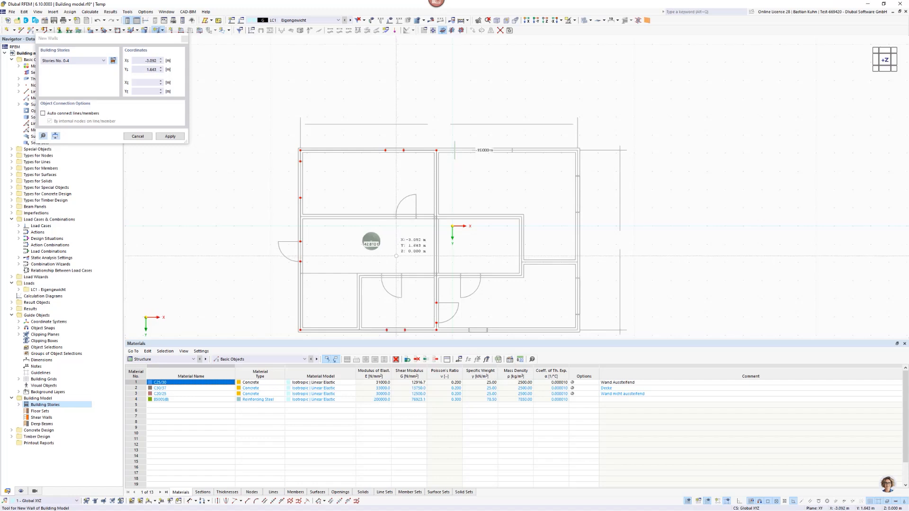
pyautogui.moveTo(397, 256); pyautogui.dragTo(399, 205, button='middle')
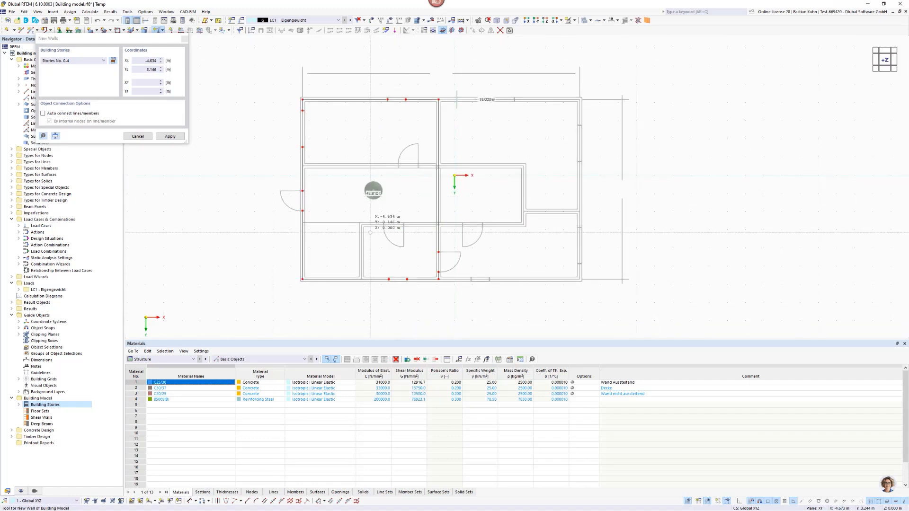
pyautogui.scroll(3, 357, 265)
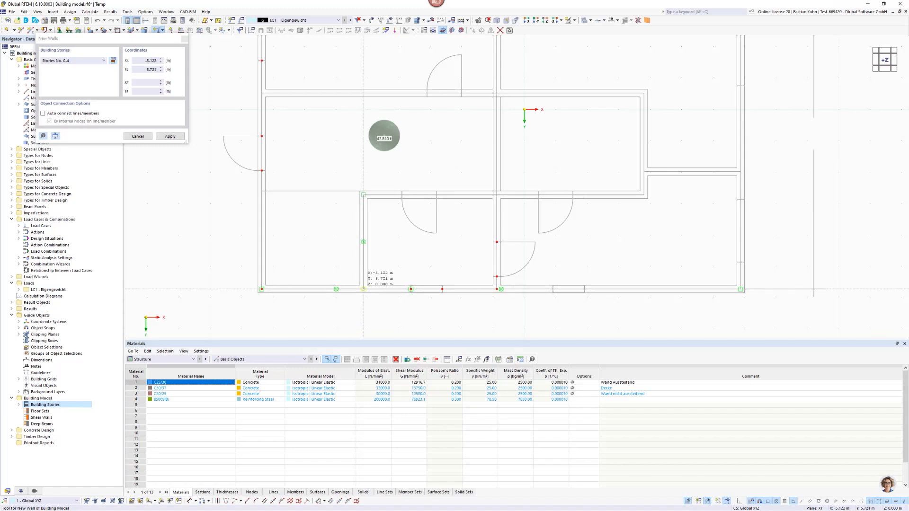
pyautogui.click(363, 289)
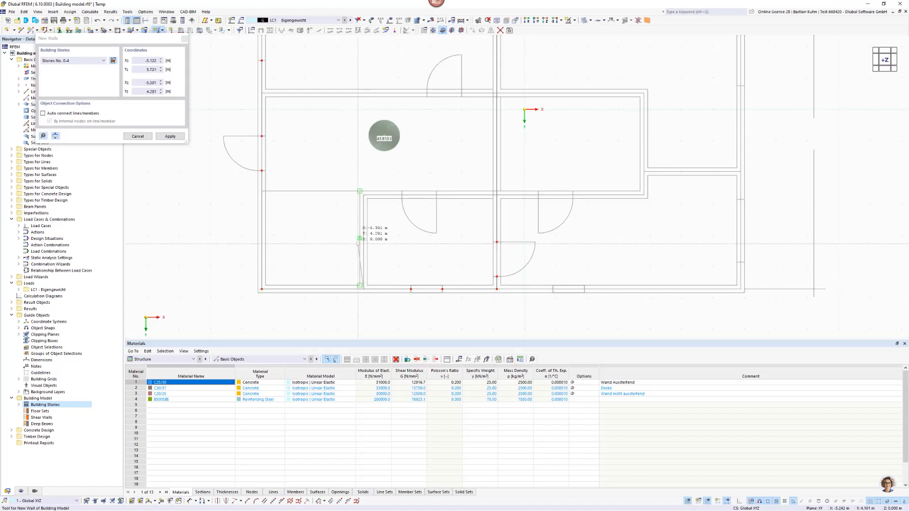
pyautogui.scroll(3, 362, 205)
pyautogui.scroll(1, 361, 205)
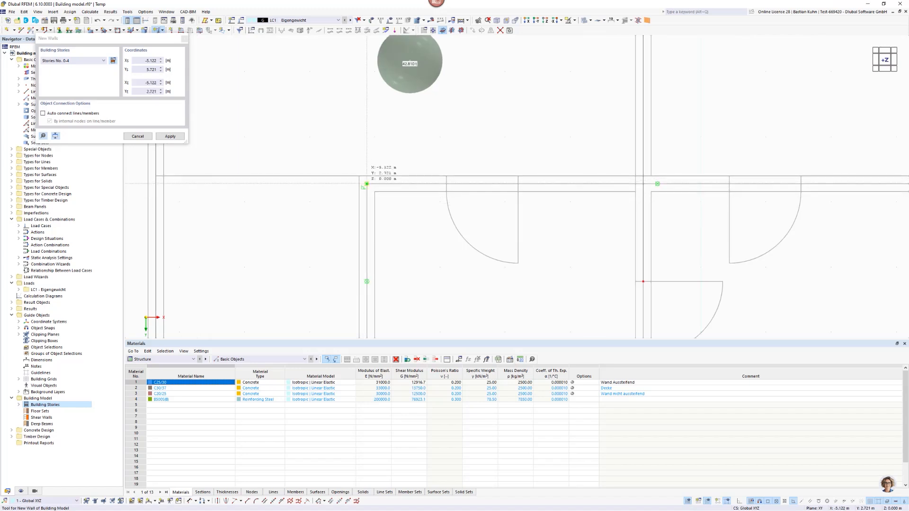
pyautogui.click(366, 183)
pyautogui.scroll(-5, 336, 235)
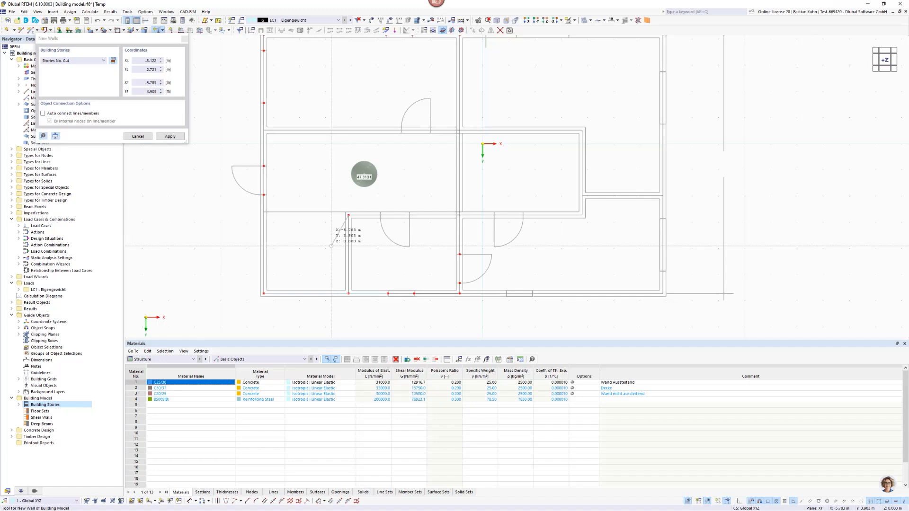
pyautogui.press('Escape')
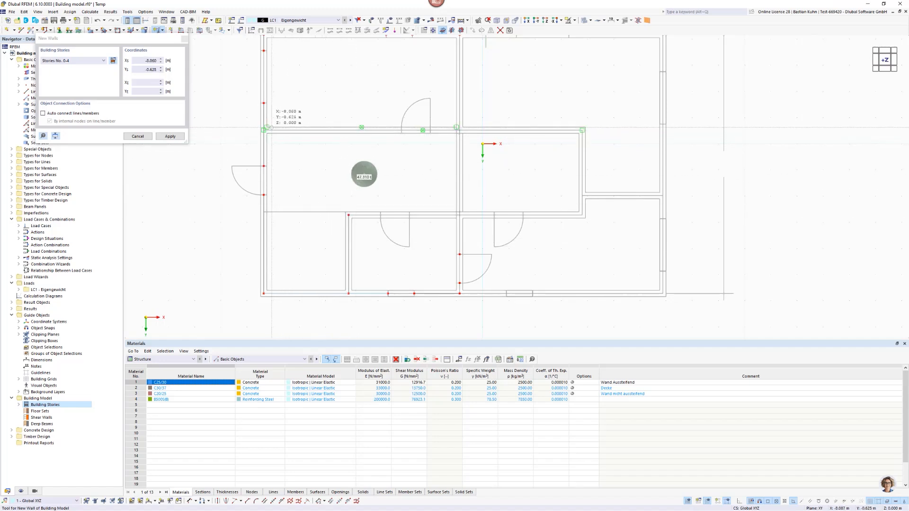
# Draw a wall along the horizontal interior wall at Y -0.519 m from the left exterior wall to the door's left edge, X -3.102 m.
pyautogui.scroll(3, 263, 132)
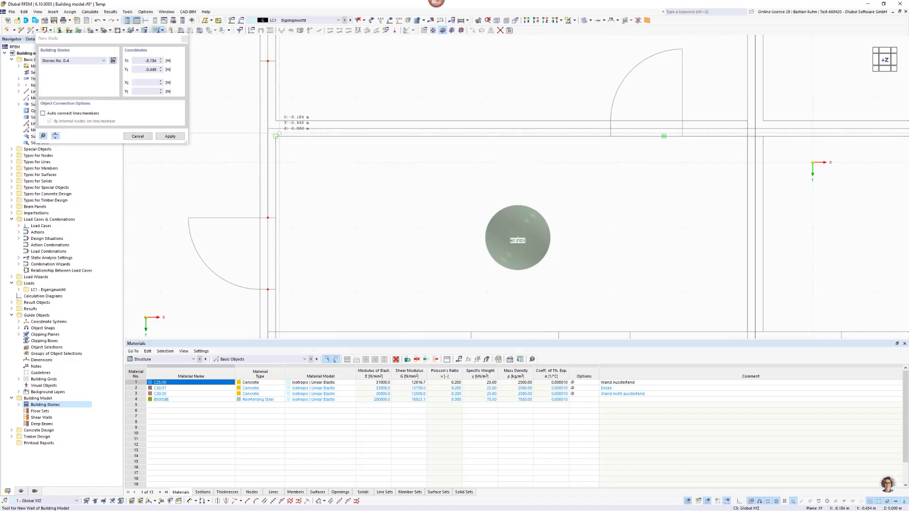
pyautogui.click(267, 128)
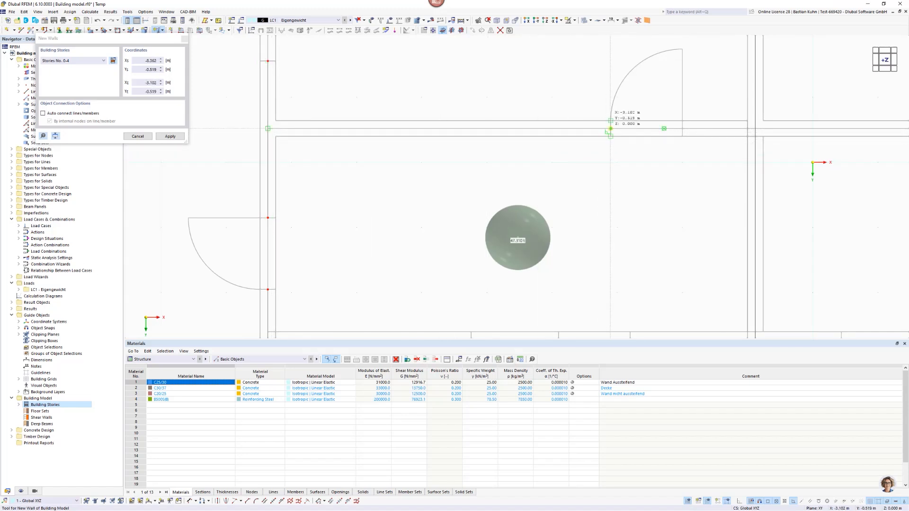
pyautogui.click(610, 129)
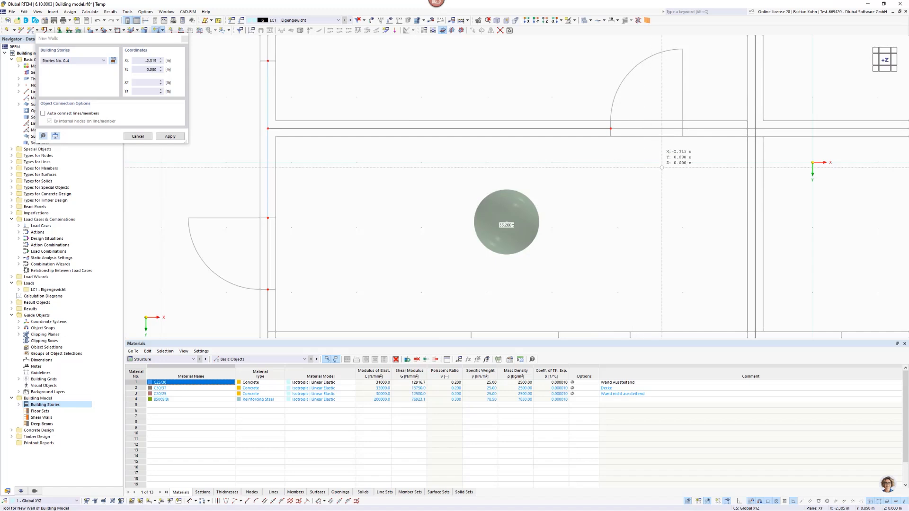
# Draw a wall at Y -0.519 m from the door's right edge, X -2.002 m, to the central interior wall, X -0.882 m, and end wall drawing.
pyautogui.click(681, 136)
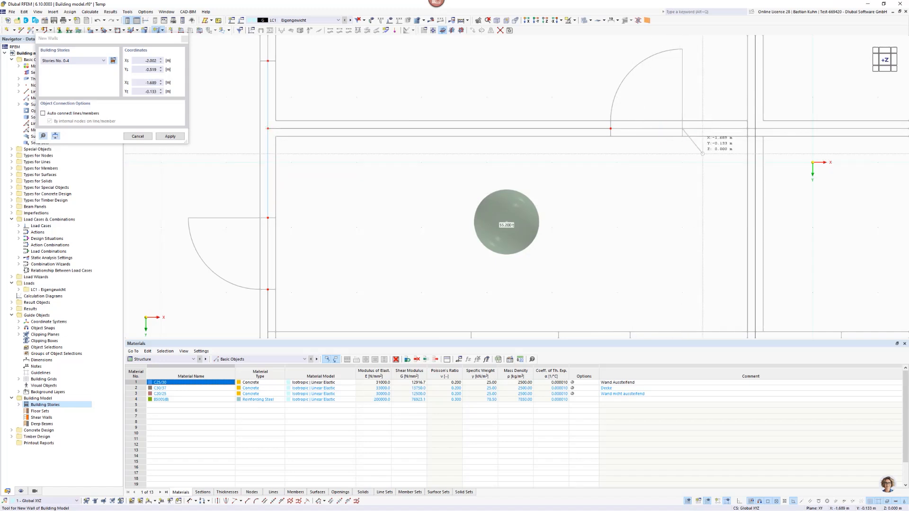
pyautogui.scroll(4, 744, 140)
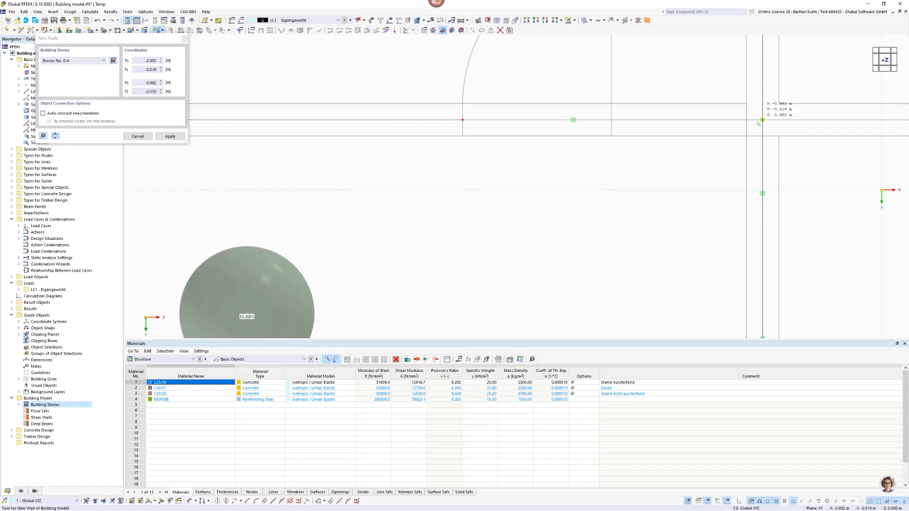
pyautogui.click(762, 119)
pyautogui.scroll(-5, 634, 203)
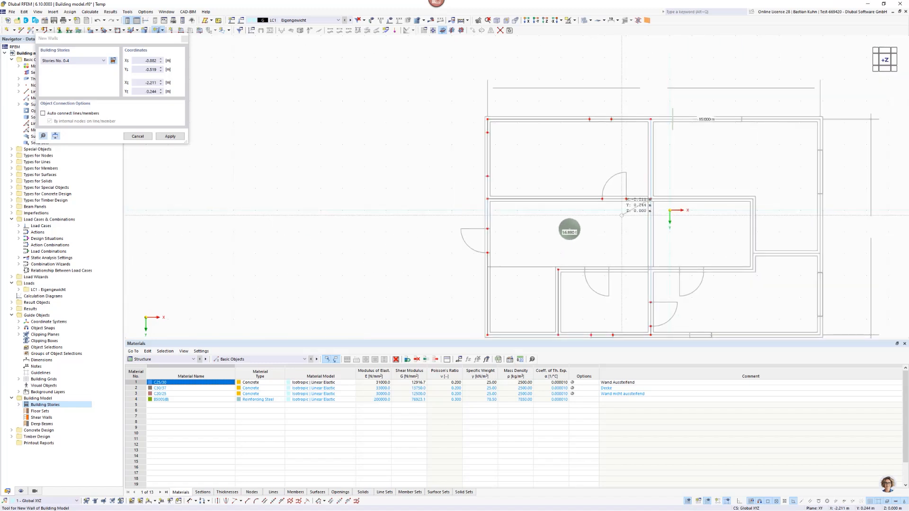
pyautogui.rightClick(608, 228)
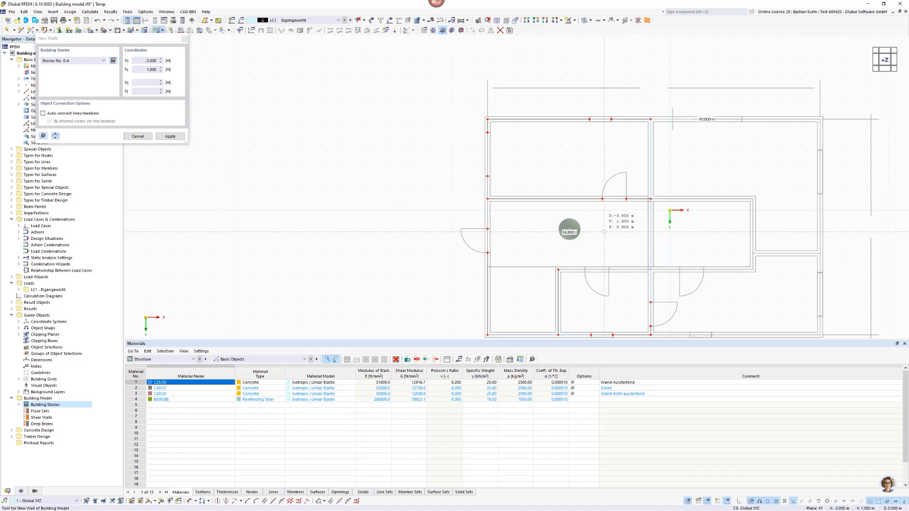
pyautogui.press('Escape')
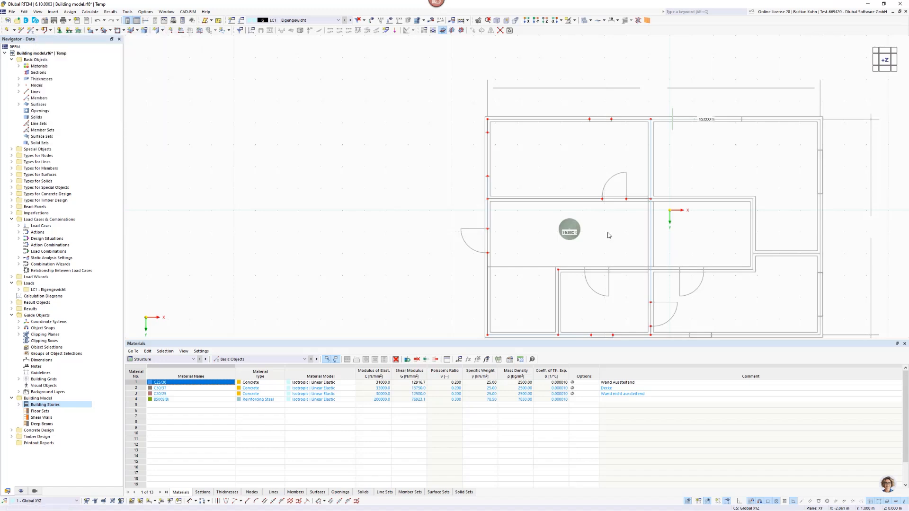
# Start a new building-model column and create a rectangular section named R_M1 275/275 for its member start.
pyautogui.scroll(-2, 606, 232)
pyautogui.moveTo(609, 234); pyautogui.dragTo(485, 173, button='middle')
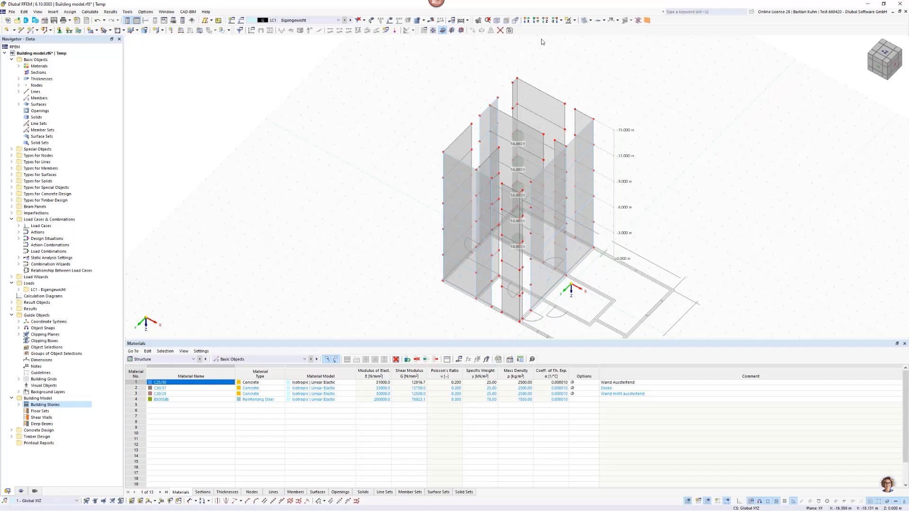
pyautogui.keyDown('ctrl'); pyautogui.moveTo(546, 26); pyautogui.dragTo(524, 77, button='middle'); pyautogui.keyUp('ctrl')
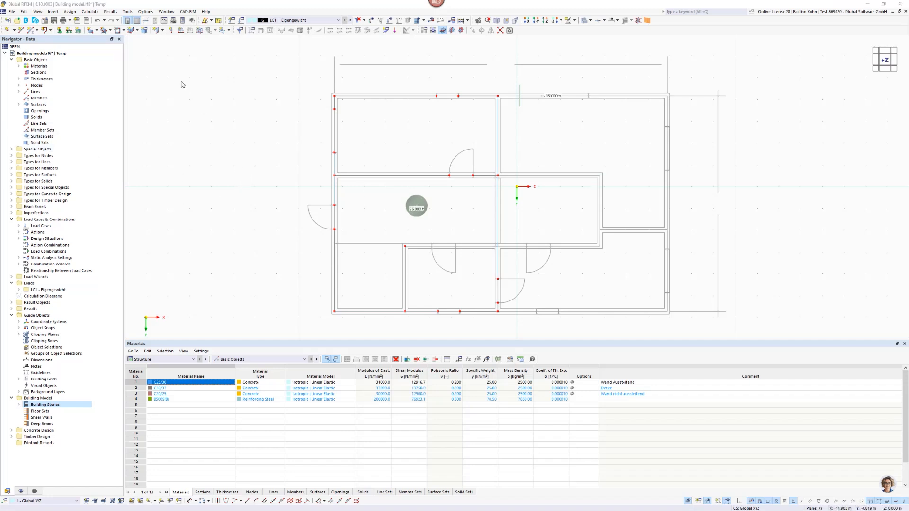
pyautogui.click(162, 30)
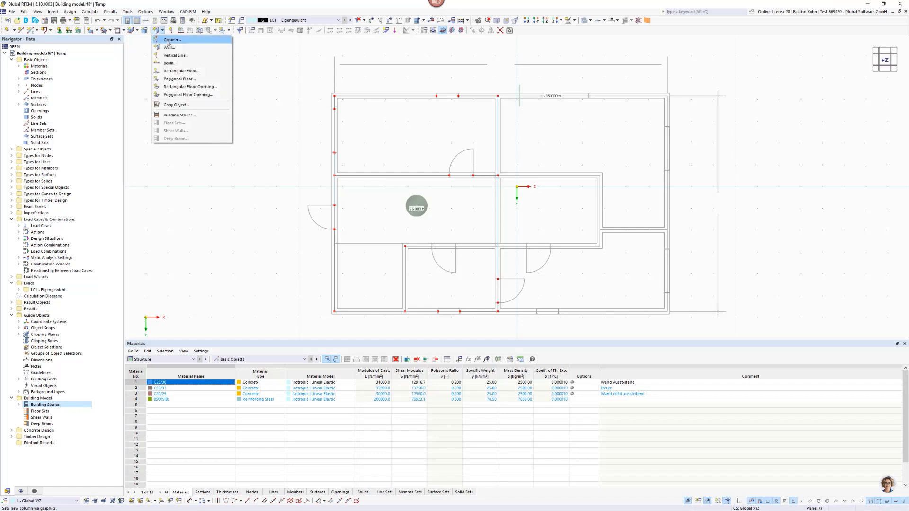
pyautogui.click(168, 40)
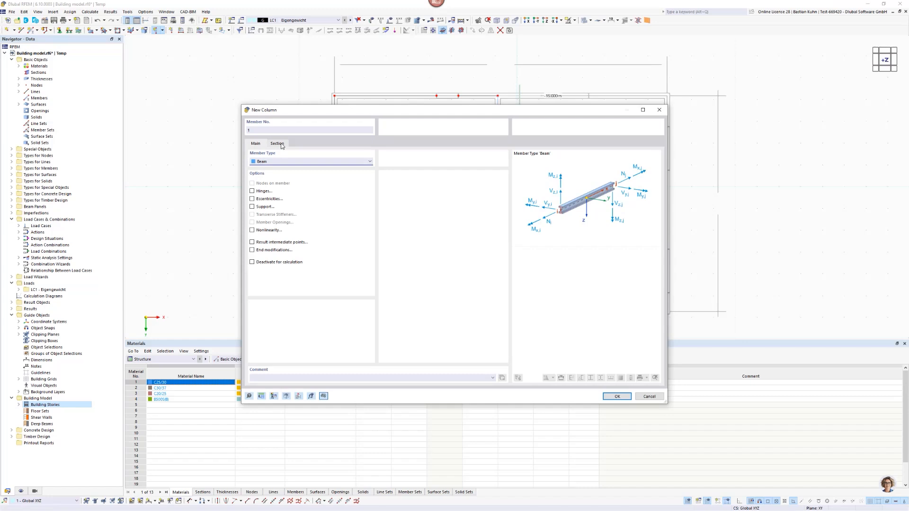
pyautogui.click(277, 143)
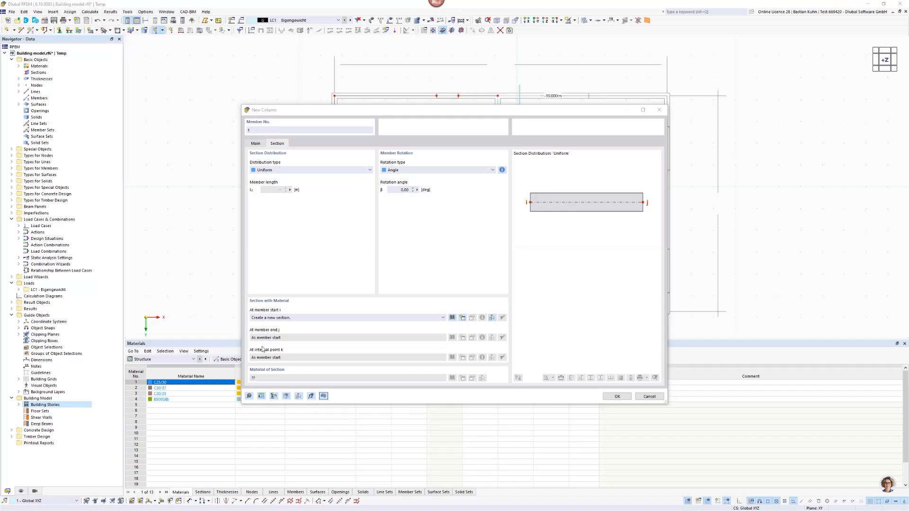
pyautogui.click(463, 318)
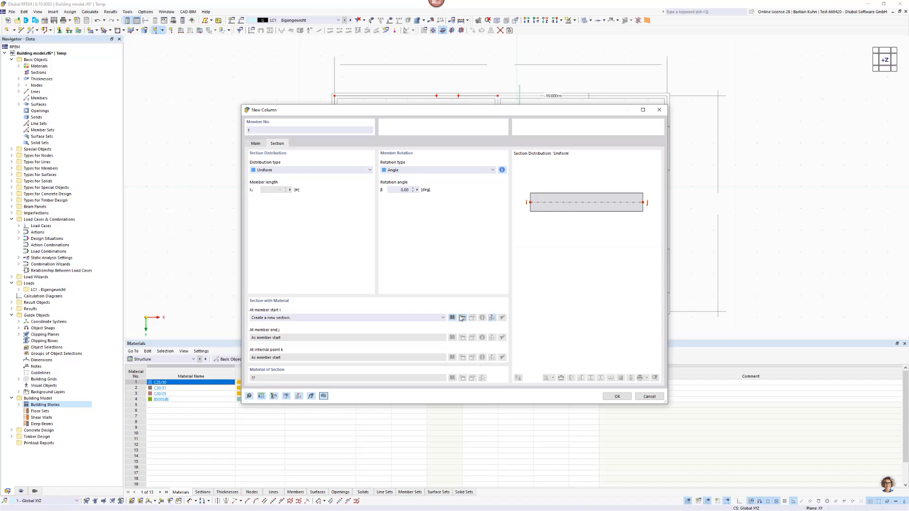
pyautogui.doubleClick(340, 134)
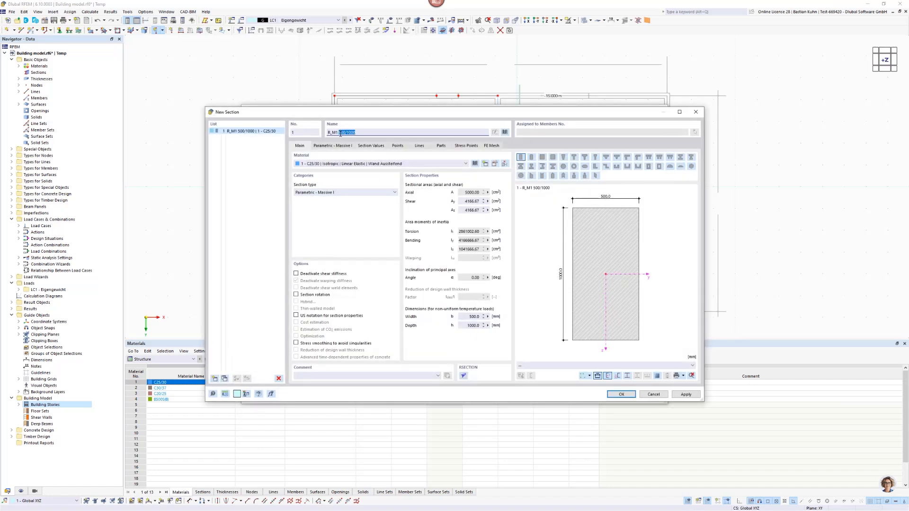
pyautogui.write('27')
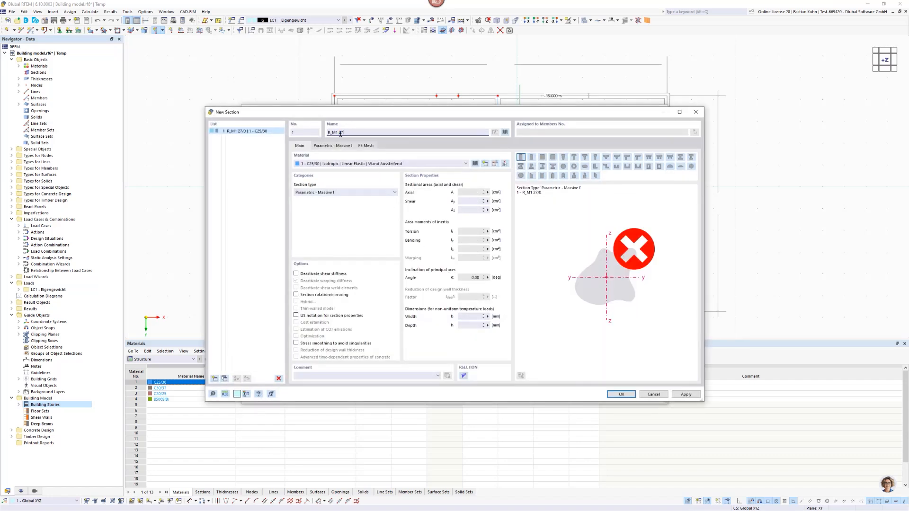
pyautogui.write('5/27')
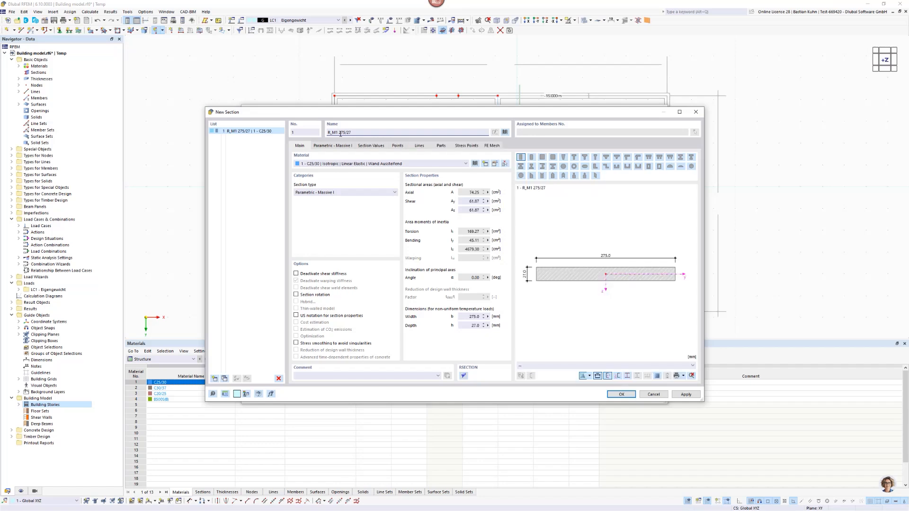
pyautogui.write('5')
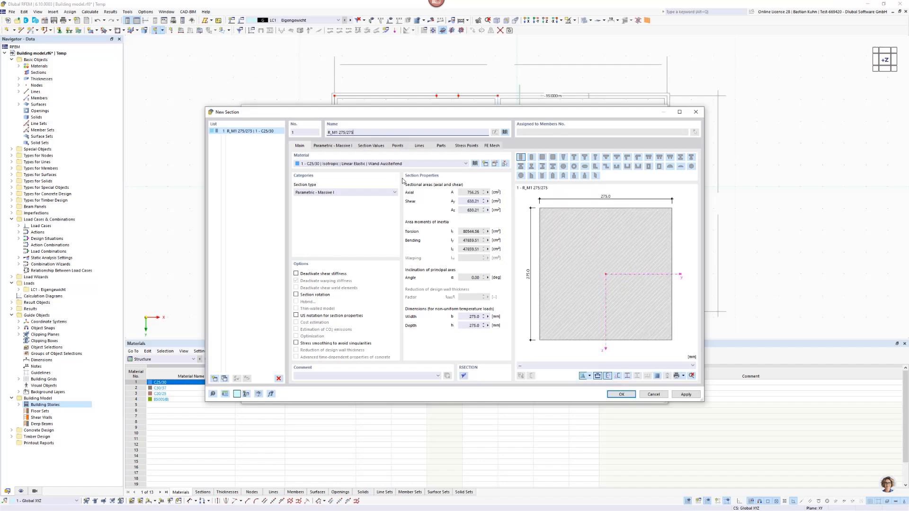
# Assign the Baubuche GL75 Beam timber material from the library to the R_M1 275/275 section and accept the section and column settings.
pyautogui.click(413, 164)
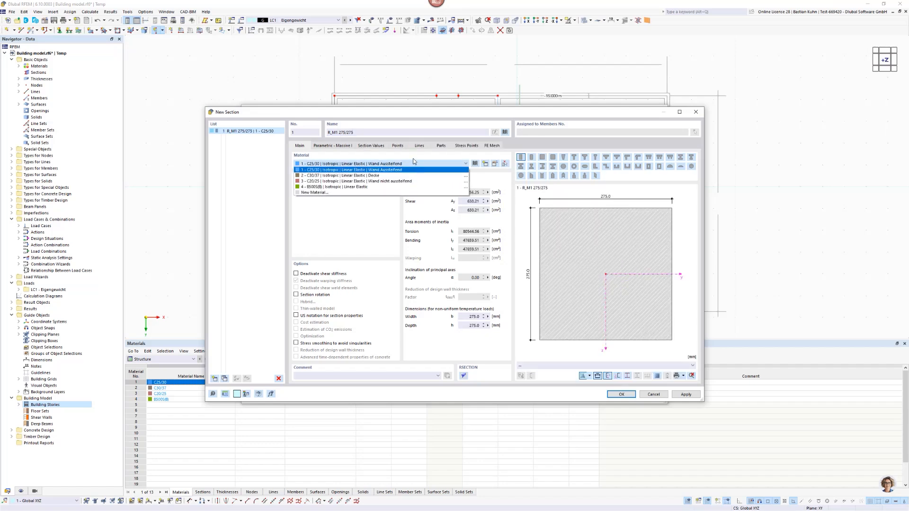
pyautogui.click(412, 163)
pyautogui.click(475, 163)
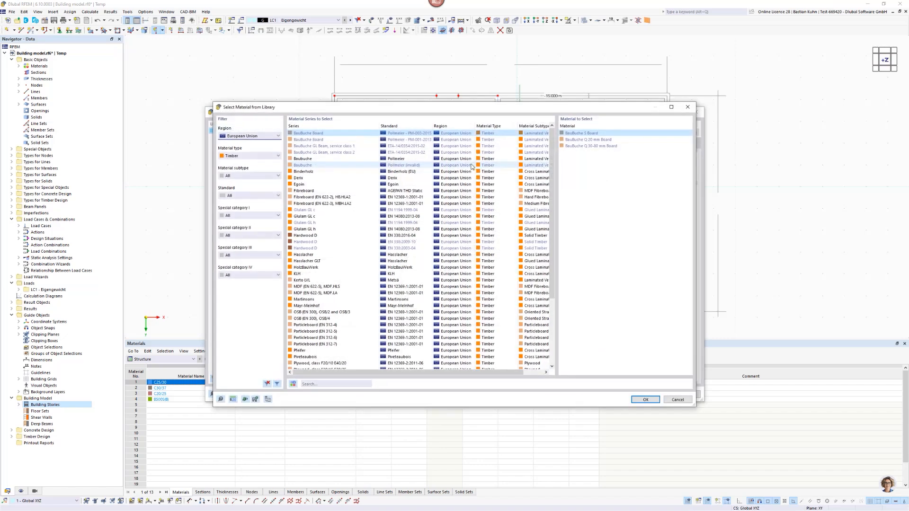
pyautogui.click(343, 383)
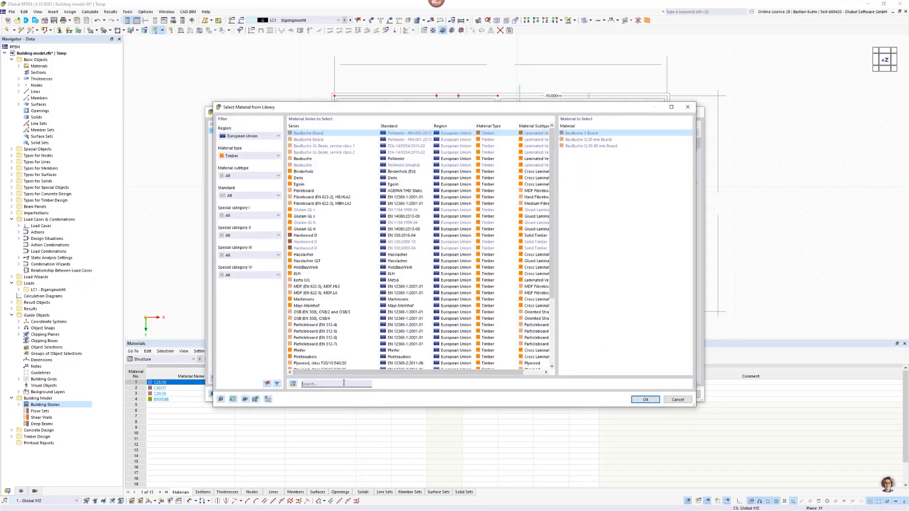
pyautogui.write('Baubuche')
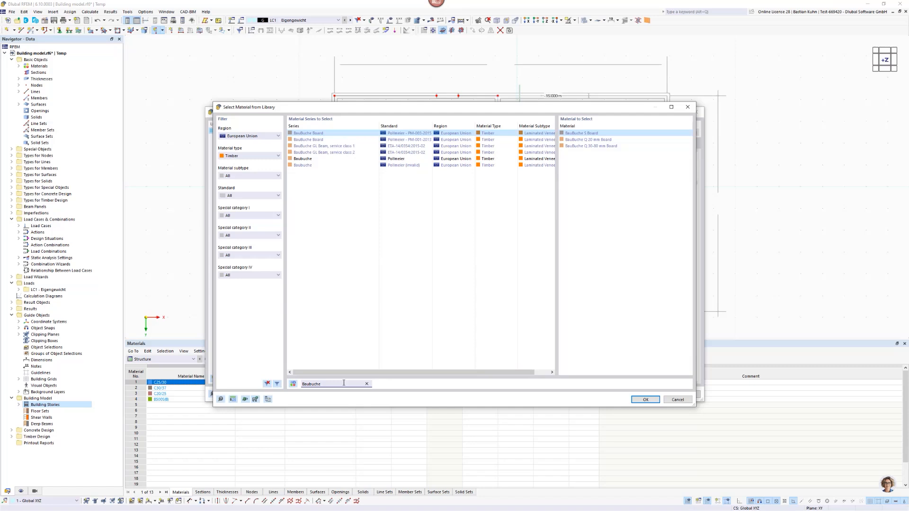
pyautogui.click(298, 159)
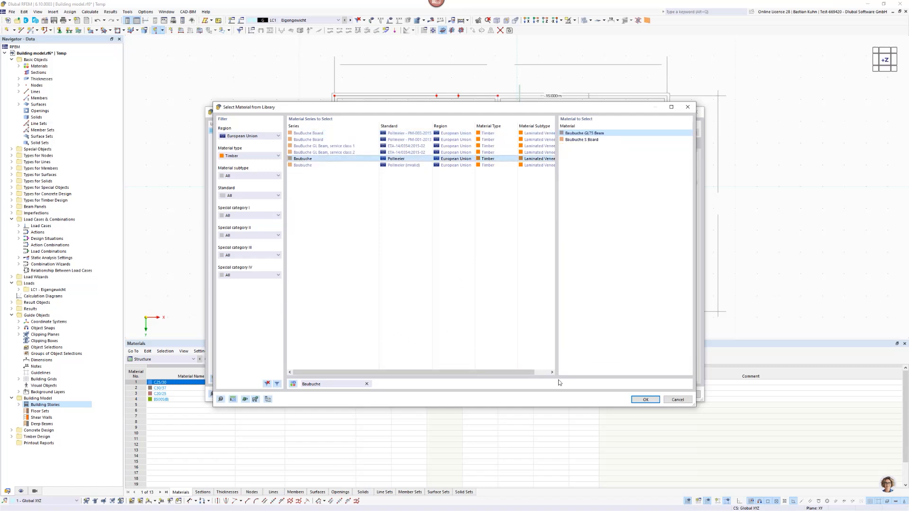
pyautogui.click(650, 400)
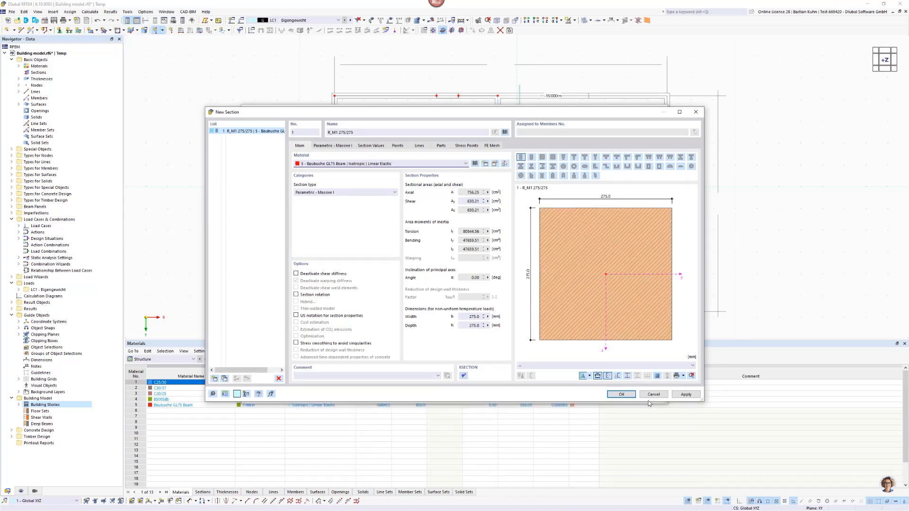
pyautogui.click(620, 395)
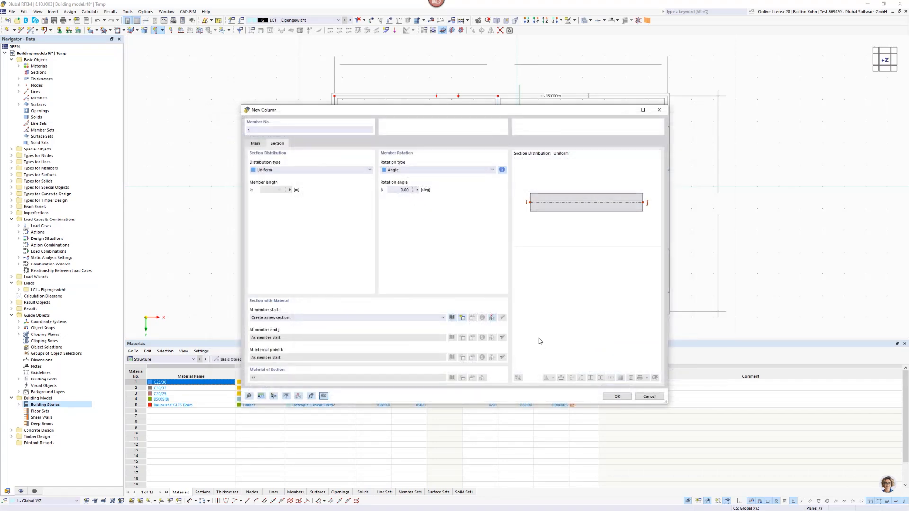
pyautogui.click(613, 397)
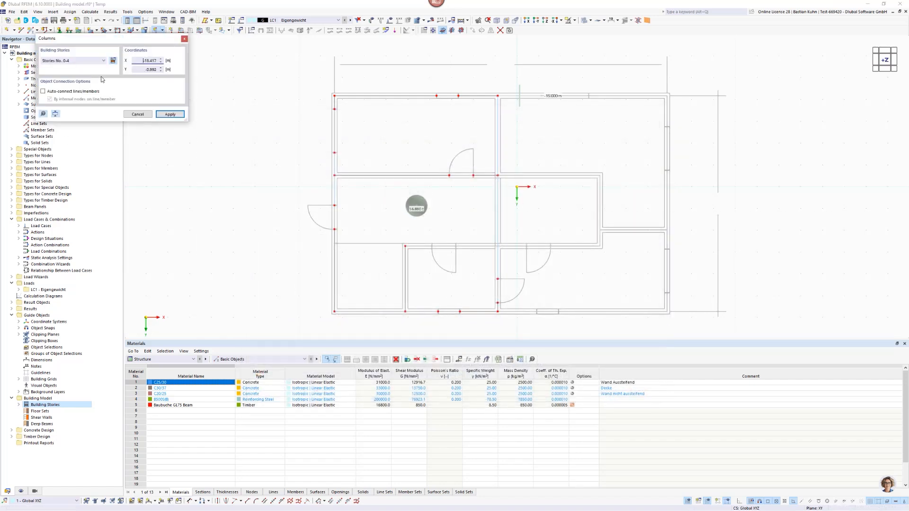
# Place columns through stories 0-4 on the upper exterior wall, Y -4.169 m, at X 1.288 m, 3.288 m and the corner at 6.878 m.
pyautogui.click(102, 60)
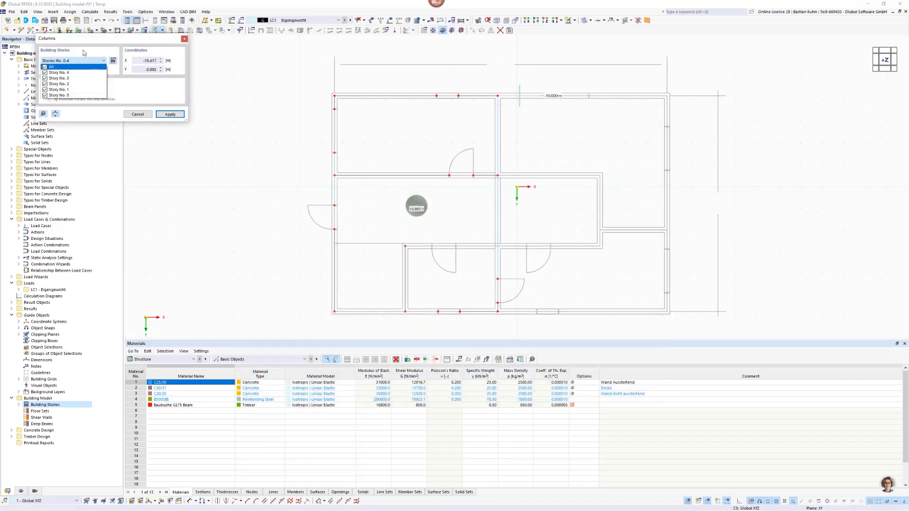
pyautogui.click(84, 52)
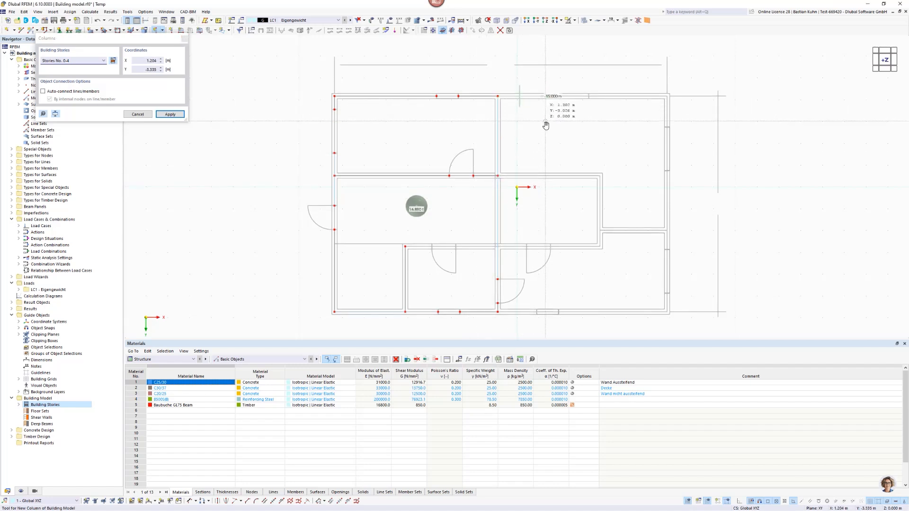
pyautogui.scroll(5, 546, 125)
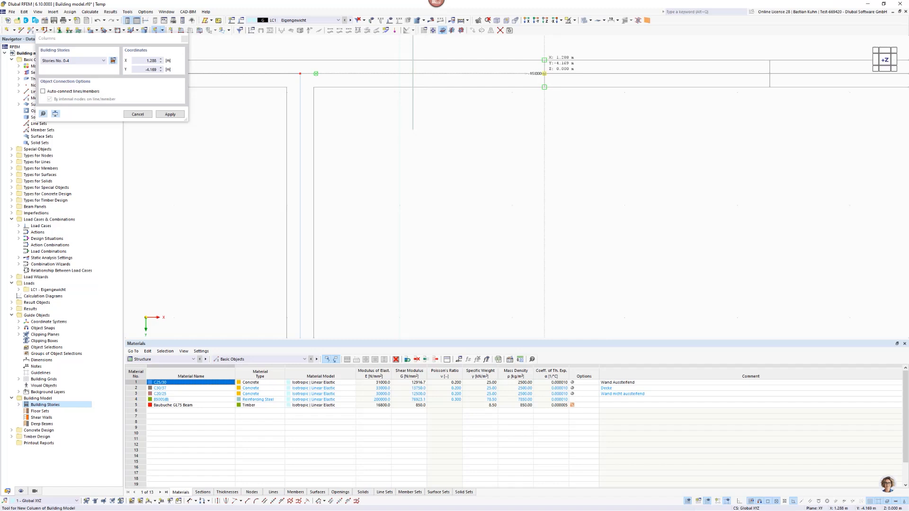
pyautogui.click(544, 73)
pyautogui.scroll(-2, 549, 90)
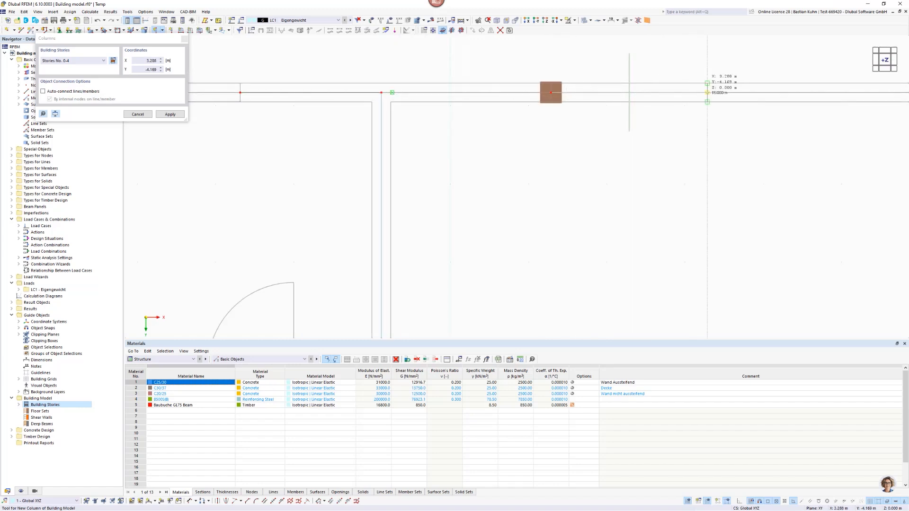
pyautogui.click(707, 92)
pyautogui.scroll(-3, 685, 126)
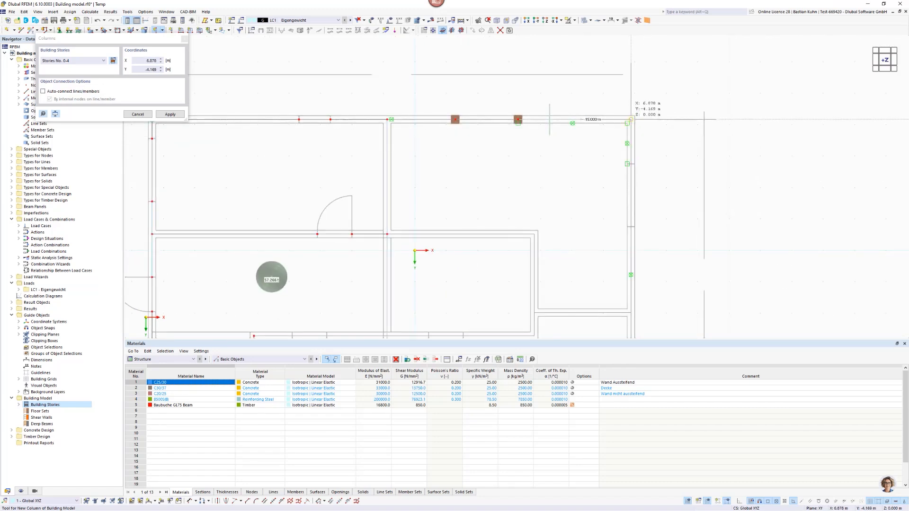
pyautogui.click(631, 119)
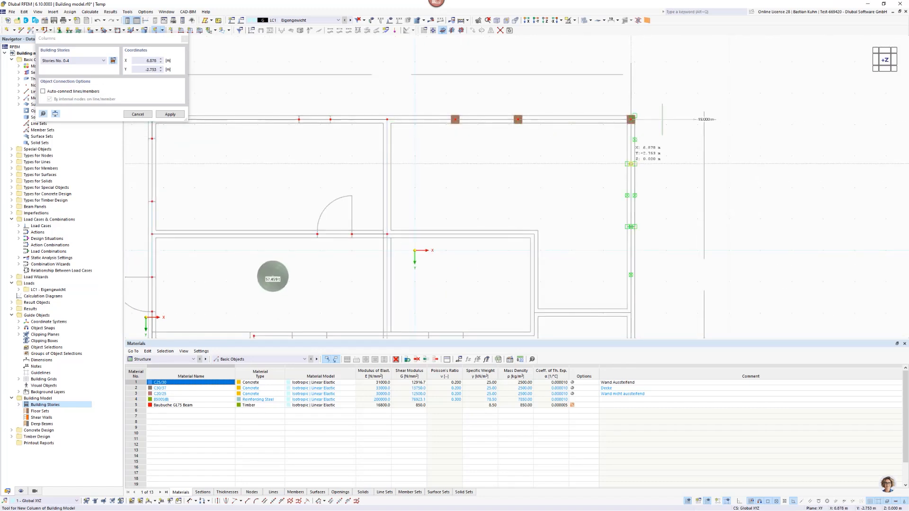
# Place columns on the right exterior wall, X 6.878 m, at the upper window's edges, Y -2.753 m and -0.753 m.
pyautogui.scroll(3, 632, 166)
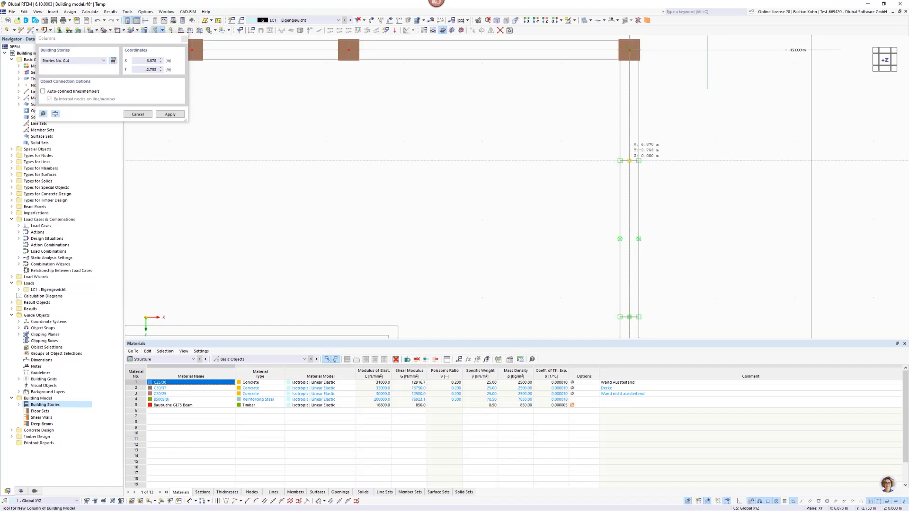
pyautogui.scroll(-5, 629, 161)
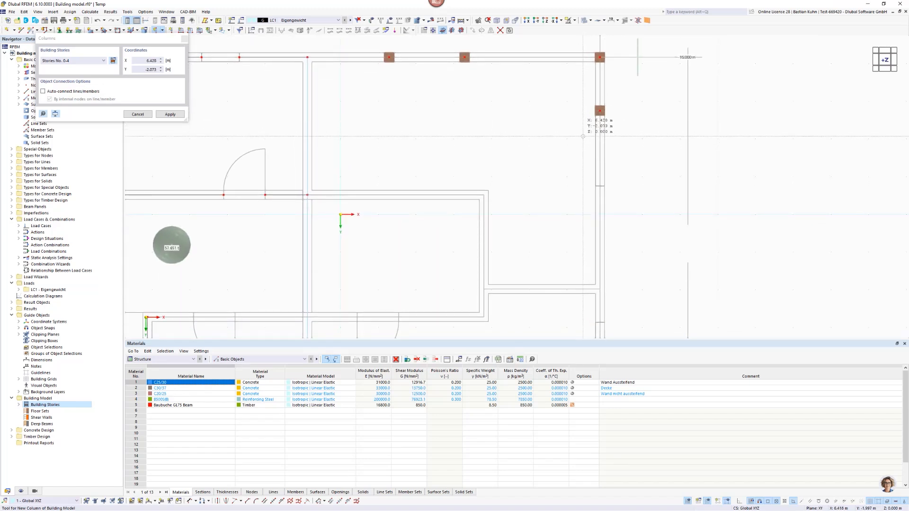
pyautogui.scroll(-1, 581, 180)
pyautogui.scroll(-2, 581, 180)
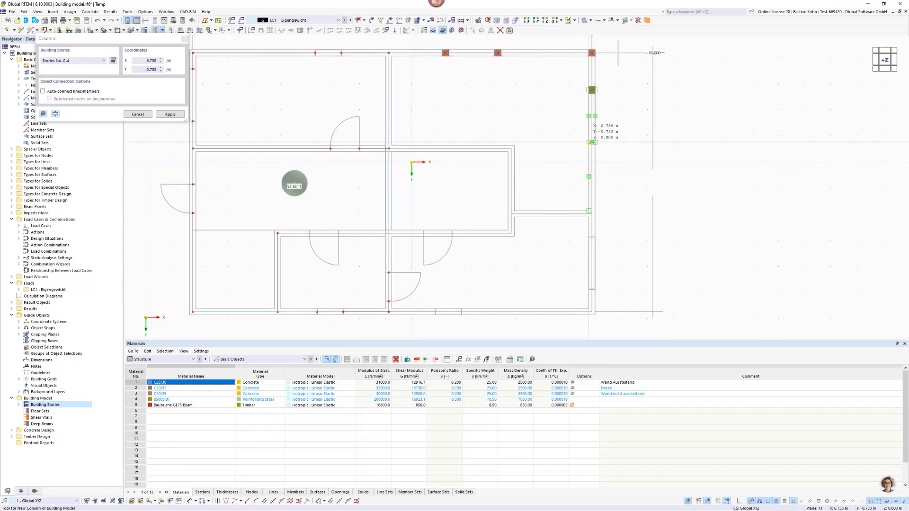
pyautogui.scroll(3, 592, 142)
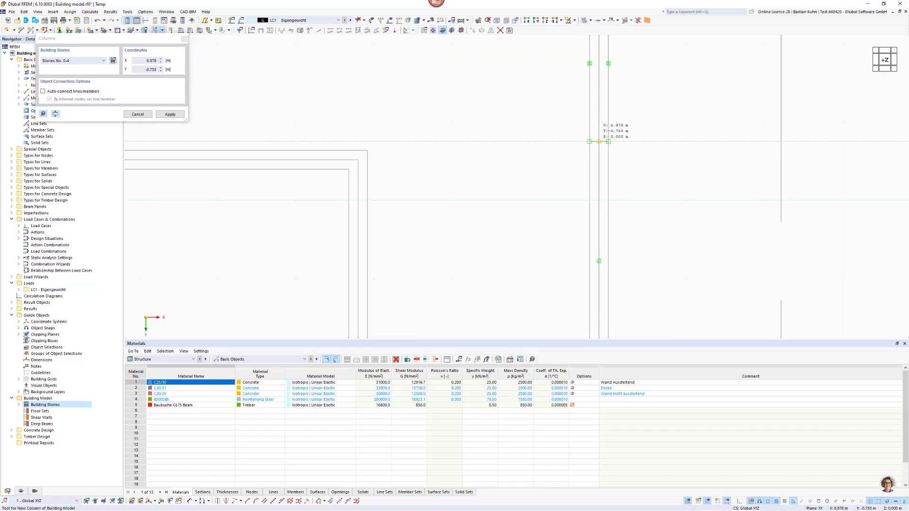
pyautogui.scroll(-4, 599, 142)
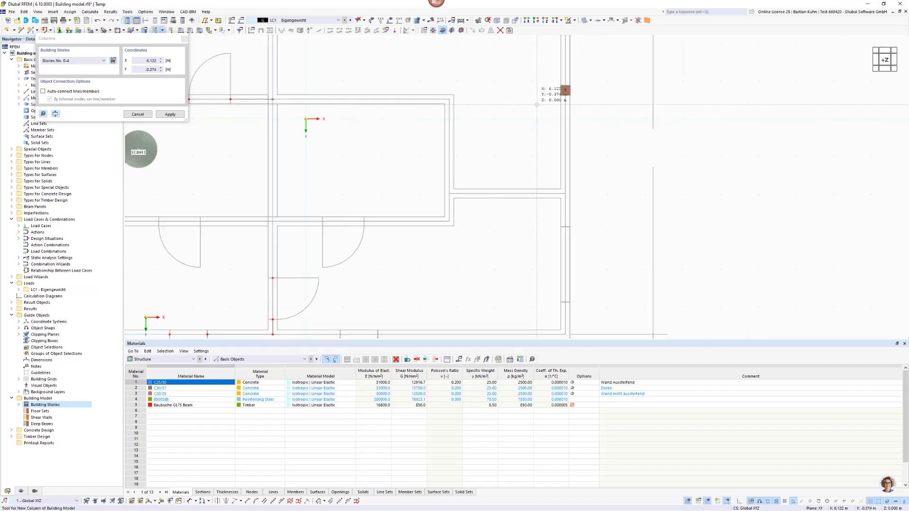
# Place four columns down the right exterior wall, X 6.878 m, at Y 1.981 m, 2.864 m, 4.864 m and the lower corner, 5.721 m.
pyautogui.scroll(-1, 537, 104)
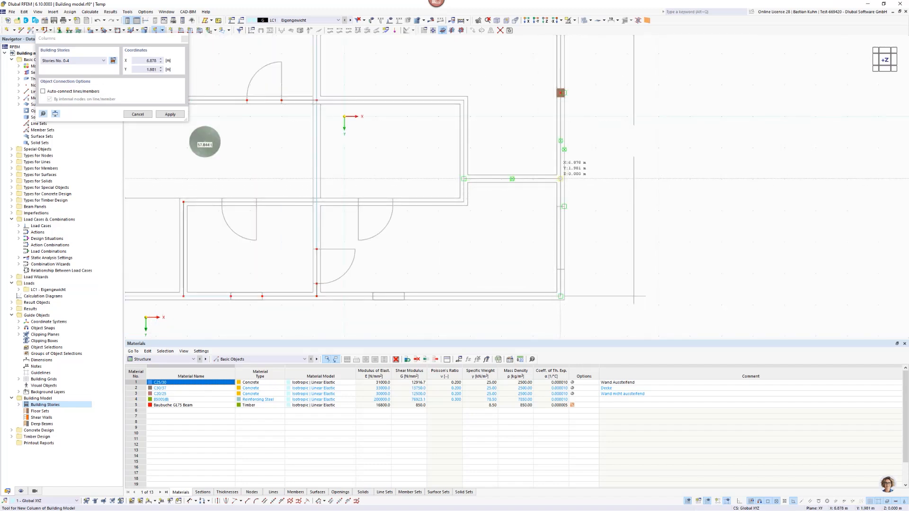
pyautogui.click(560, 178)
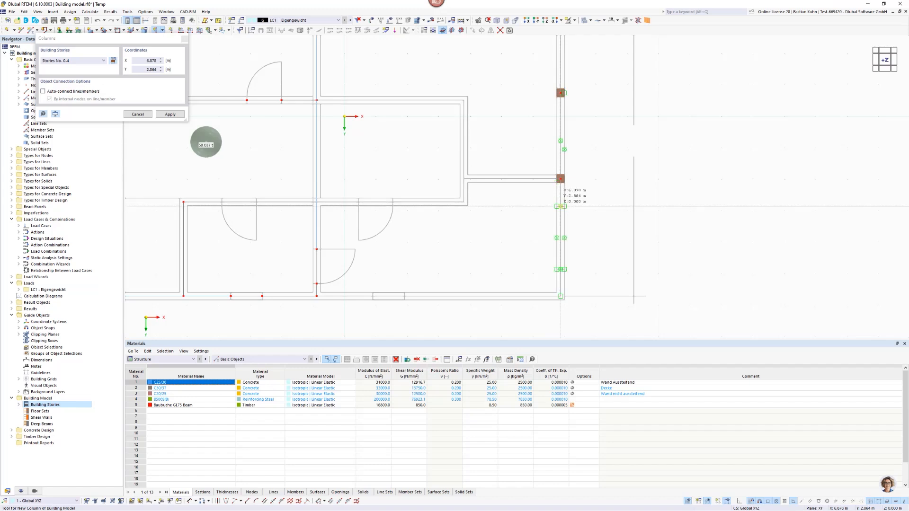
pyautogui.click(560, 206)
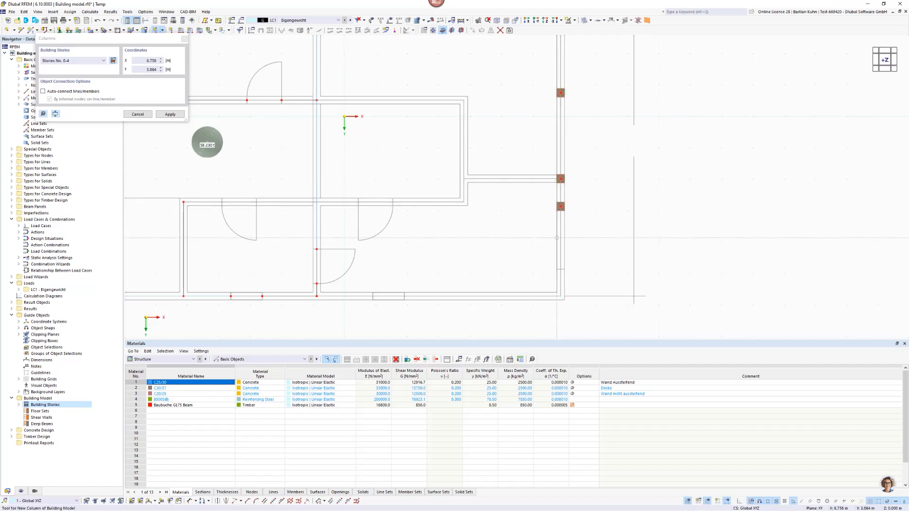
pyautogui.click(560, 270)
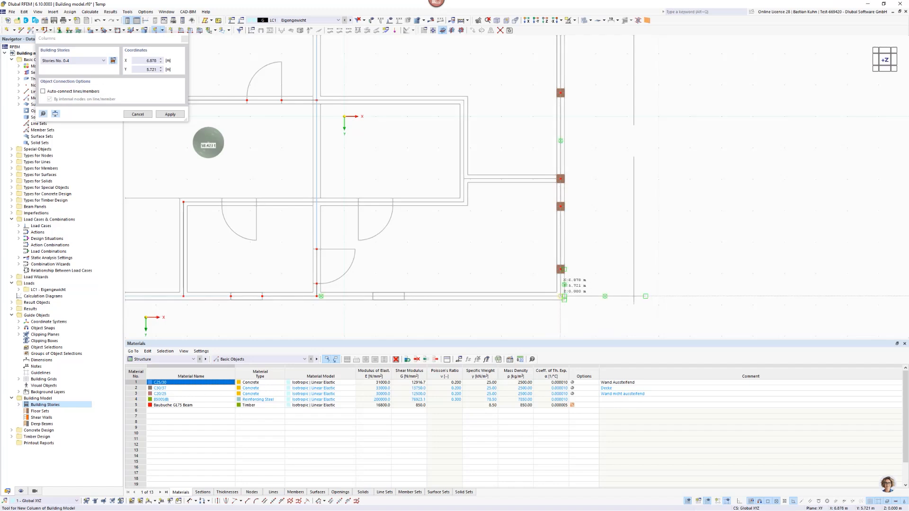
pyautogui.click(563, 296)
pyautogui.scroll(3, 560, 300)
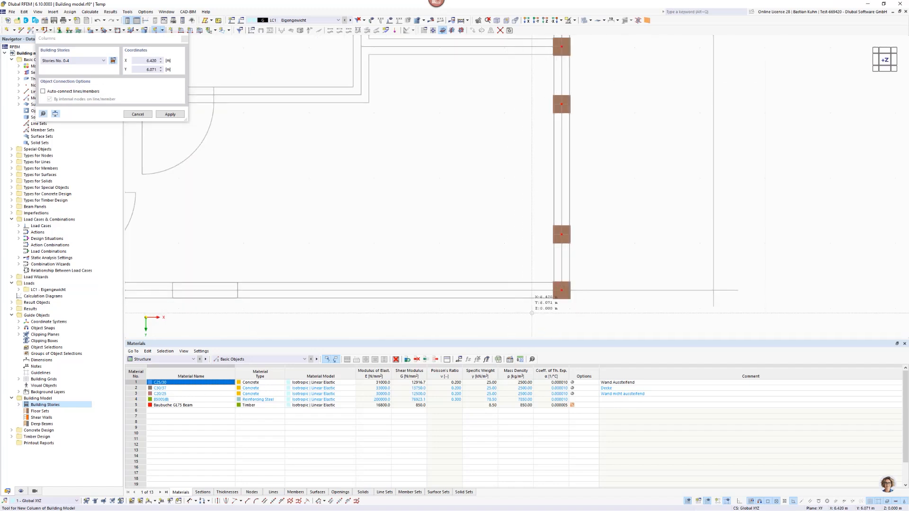
# Try a column on the lower exterior wall's outer line at X 1.904 m, Y 5.841 m, and undo it.
pyautogui.scroll(-2, 432, 294)
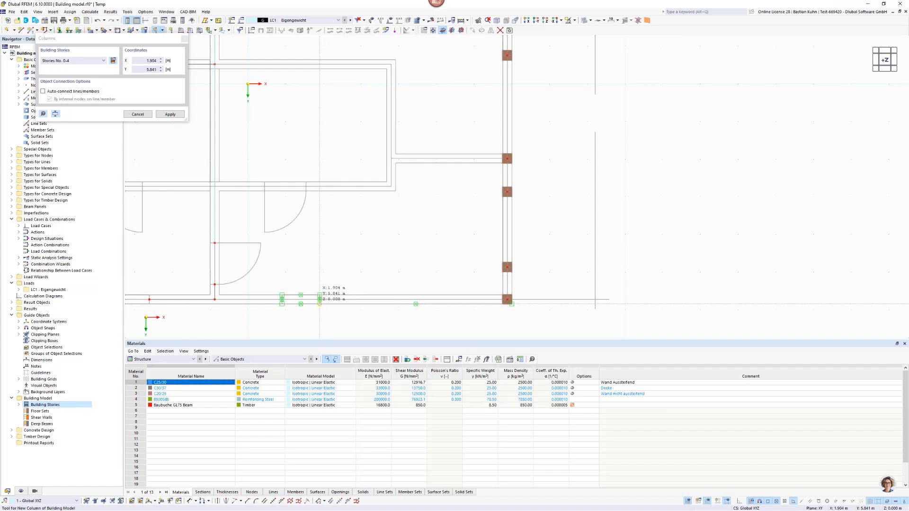
pyautogui.click(319, 304)
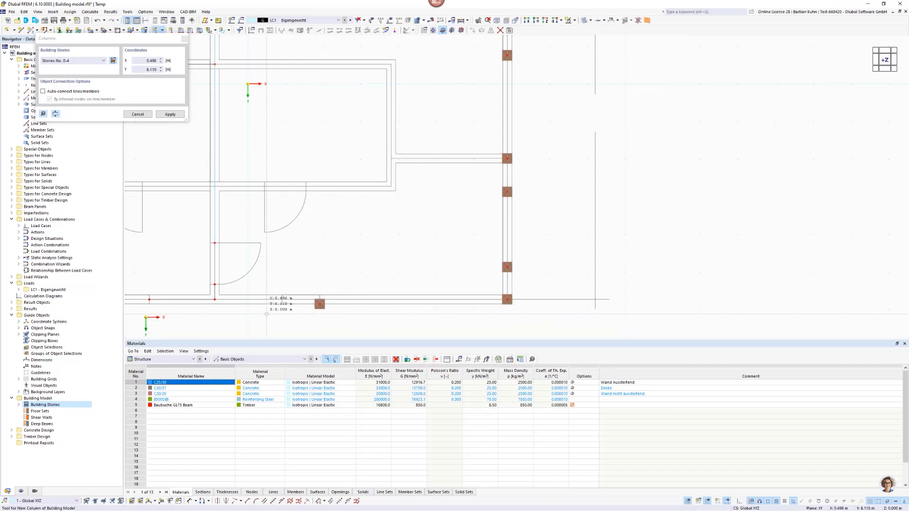
pyautogui.scroll(3, 266, 314)
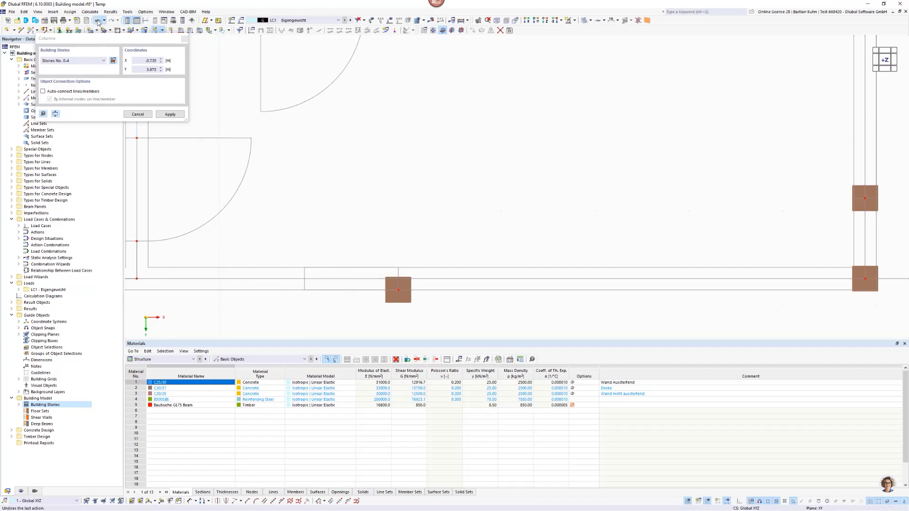
pyautogui.click(98, 22)
pyautogui.click(98, 20)
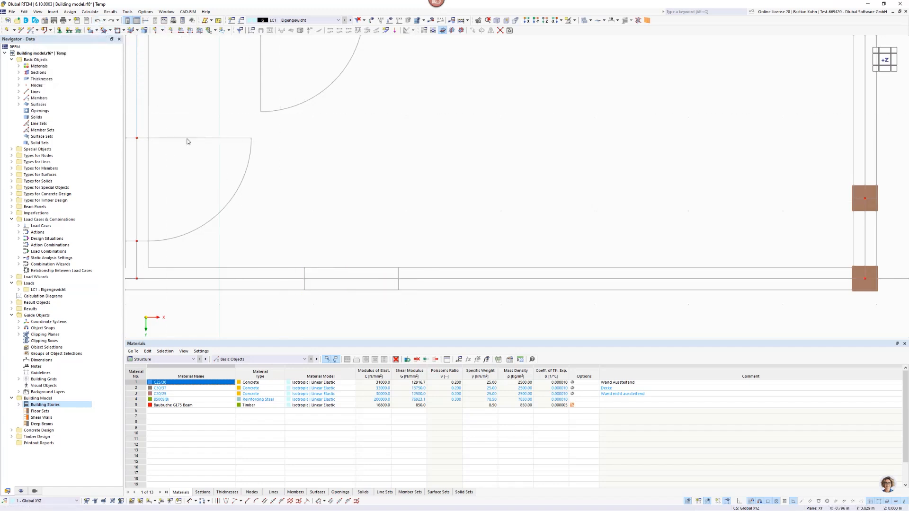
# Place R_M1 275/275 columns on the lower exterior wall's axis, Y 5.721 m, at the window's edges, X 1.904 m and 0.904 m, and end column placement.
pyautogui.click(161, 31)
pyautogui.click(333, 278)
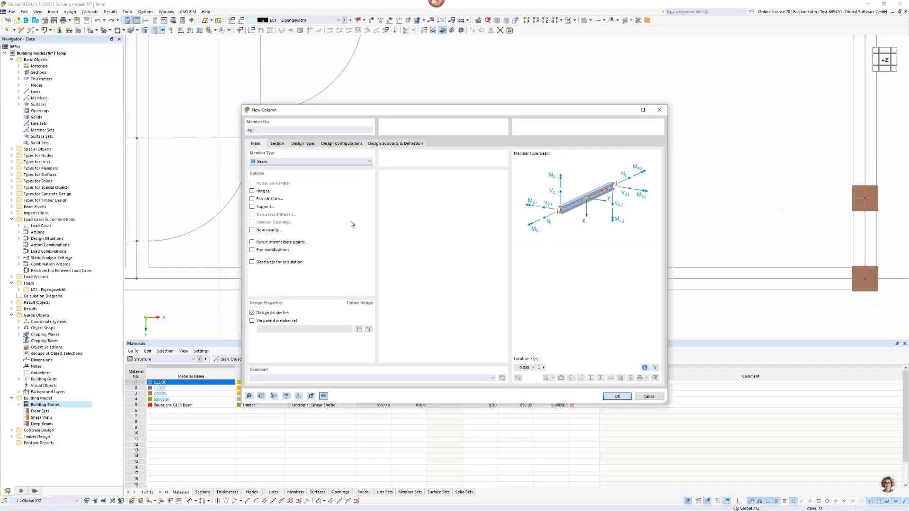
pyautogui.click(276, 145)
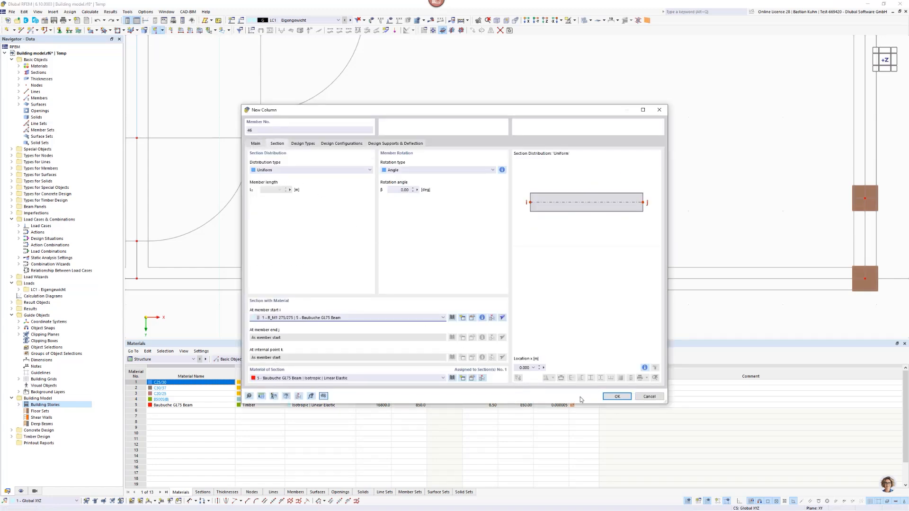
pyautogui.click(615, 397)
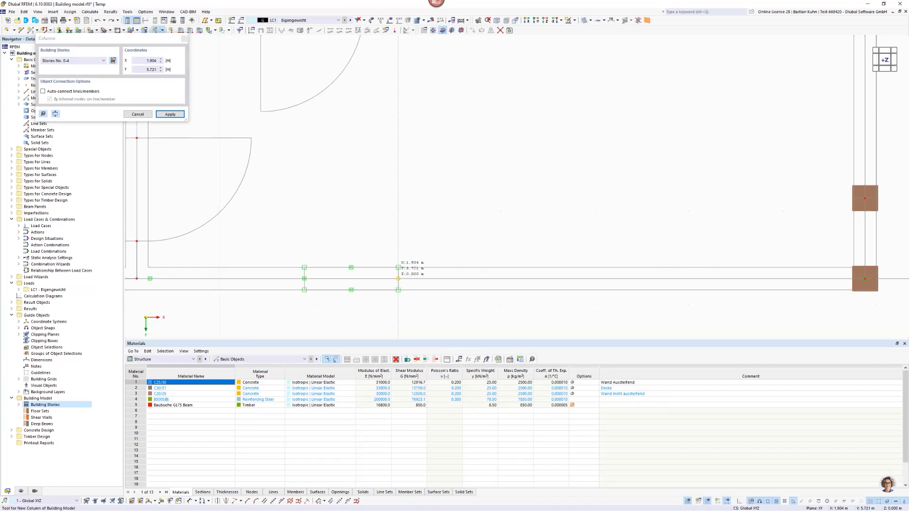
pyautogui.click(398, 279)
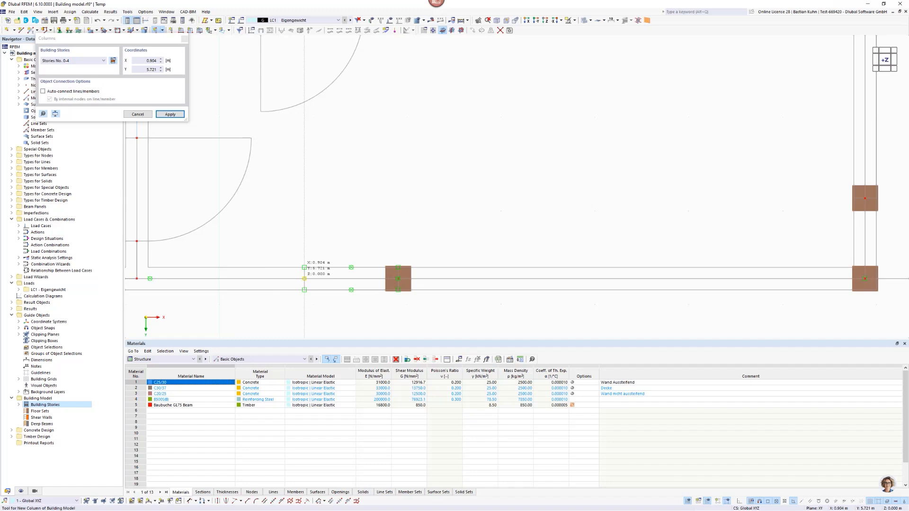
pyautogui.click(304, 279)
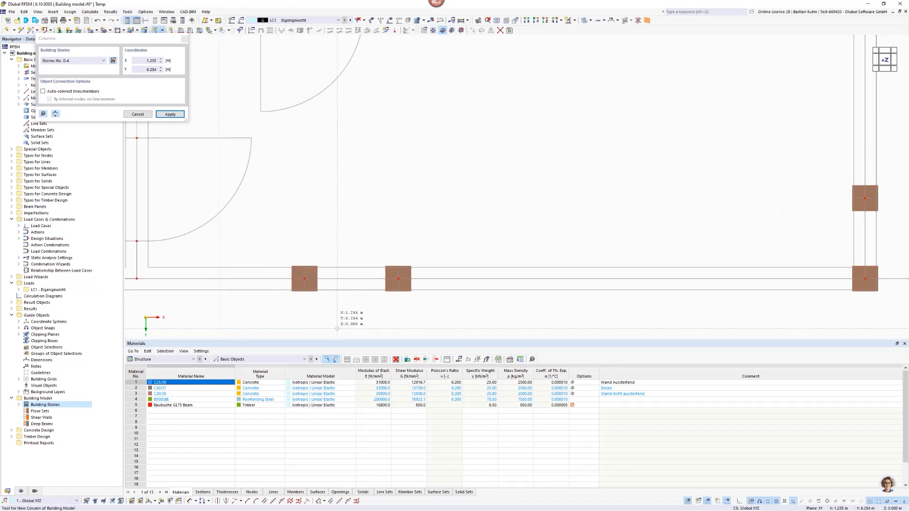
pyautogui.press('Escape')
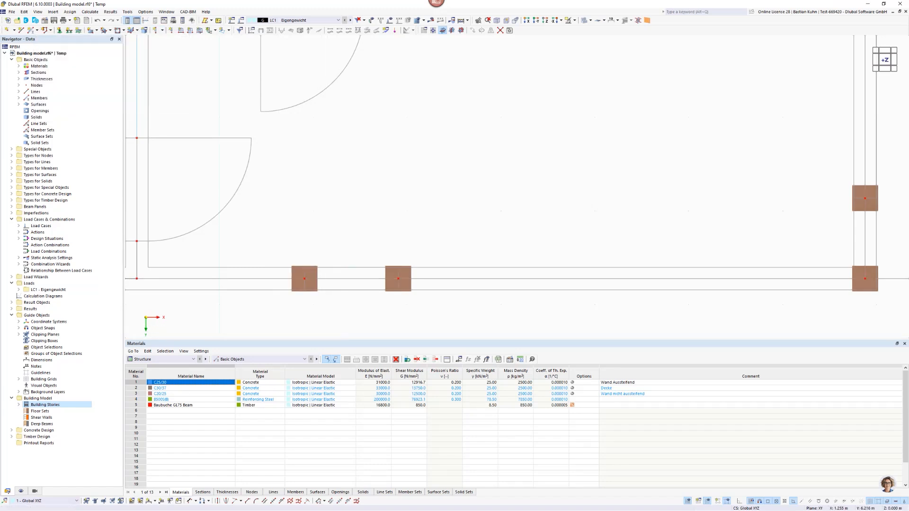
# Delete the column at the left window edge of the lower exterior wall, X 0.904 m.
pyautogui.moveTo(338, 322); pyautogui.dragTo(278, 252)
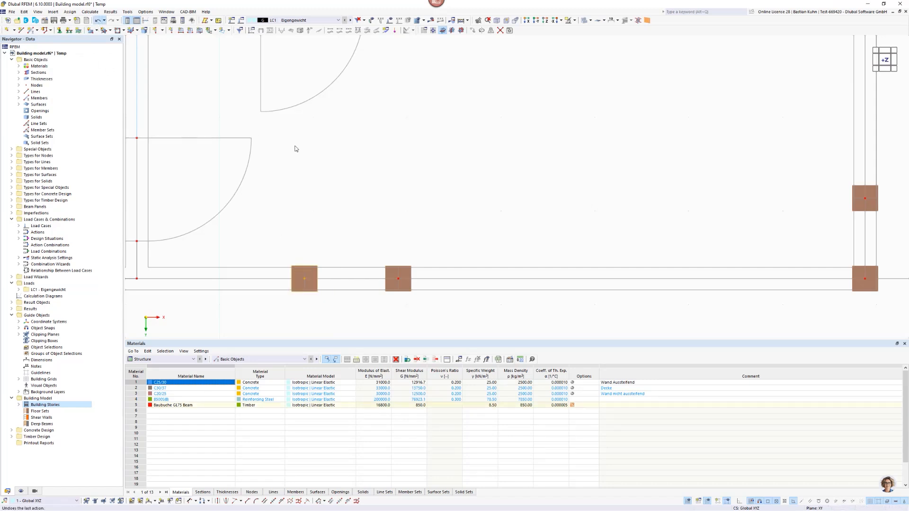
pyautogui.press('Delete')
pyautogui.scroll(-6, 391, 182)
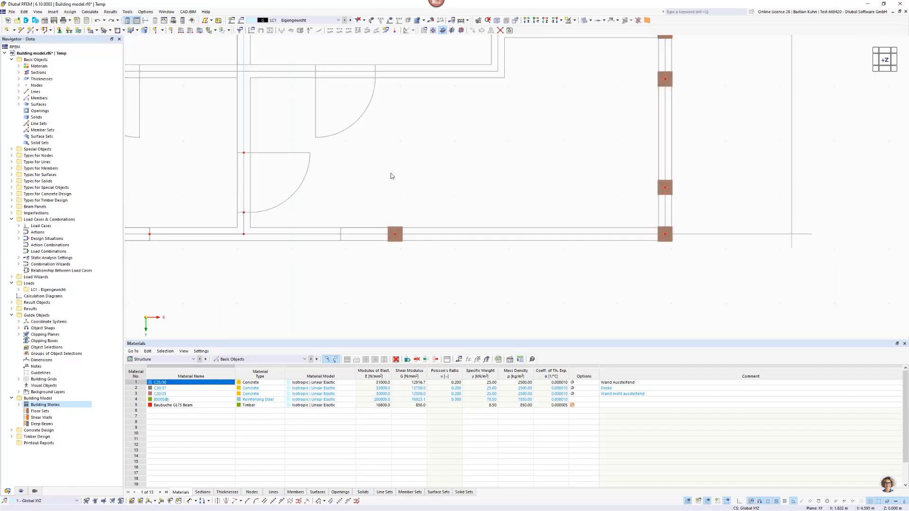
pyautogui.scroll(-2, 390, 173)
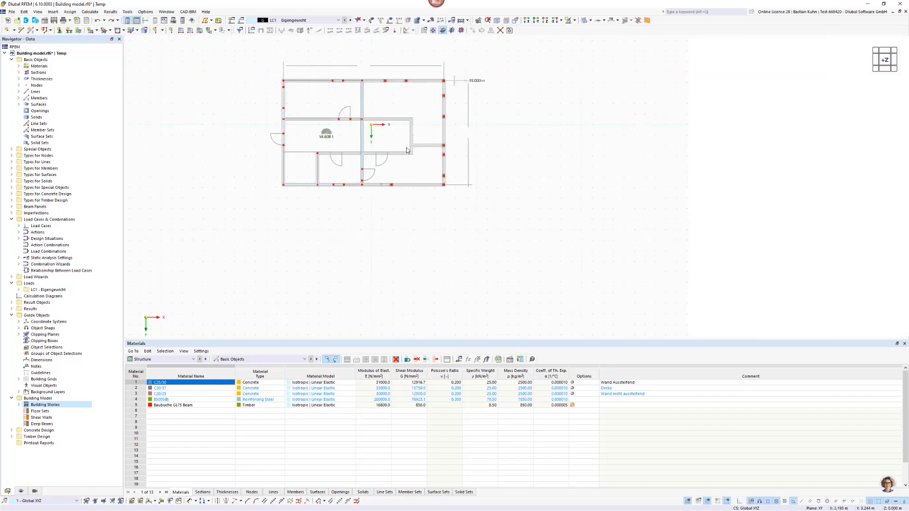
# Show the building in elevation, viewed in the reverse Y-direction, with all stories and columns in sight.
pyautogui.moveTo(393, 164); pyautogui.dragTo(376, 123, button='middle')
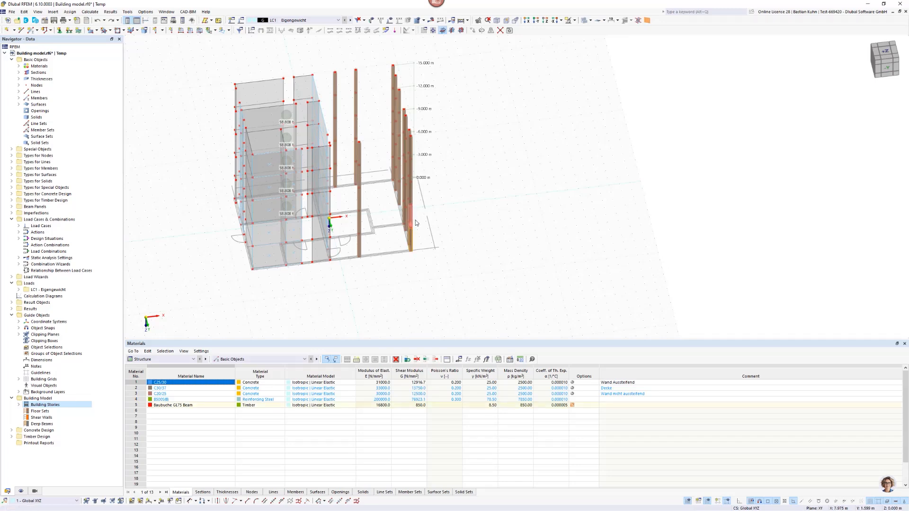
pyautogui.scroll(-3, 414, 226)
pyautogui.keyDown('ctrl'); pyautogui.moveTo(433, 225); pyautogui.dragTo(432, 214, button='middle'); pyautogui.keyUp('ctrl')
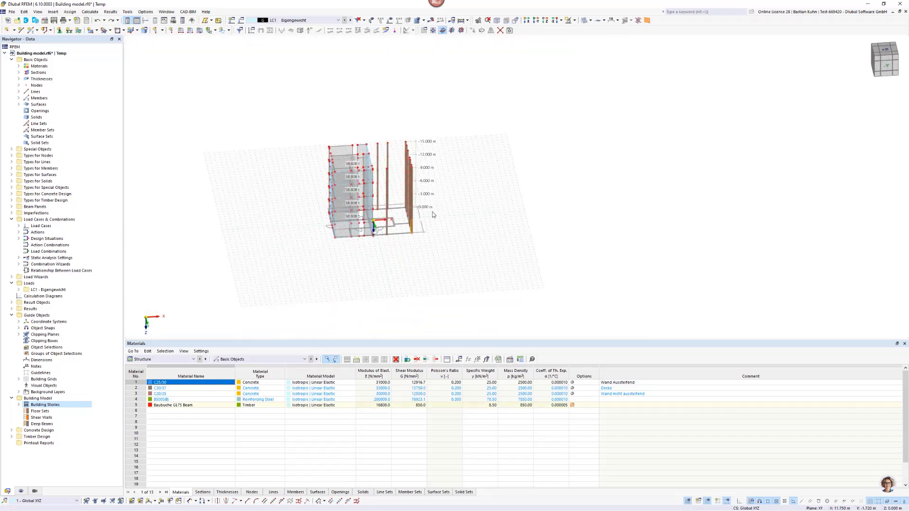
pyautogui.click(545, 24)
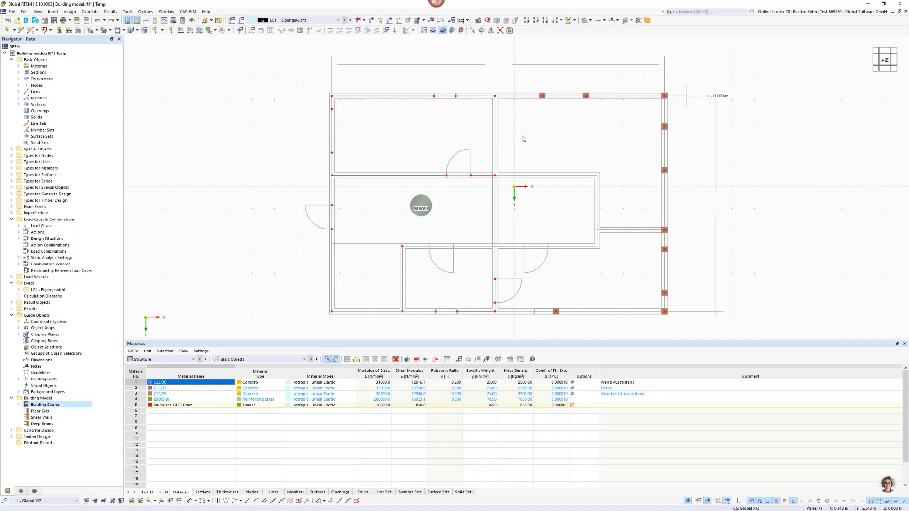
pyautogui.click(528, 20)
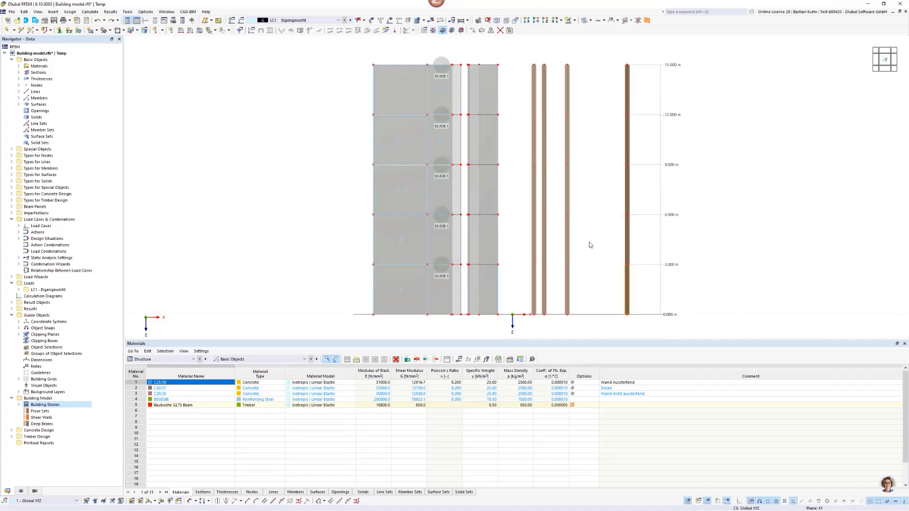
pyautogui.moveTo(689, 325); pyautogui.dragTo(496, 77)
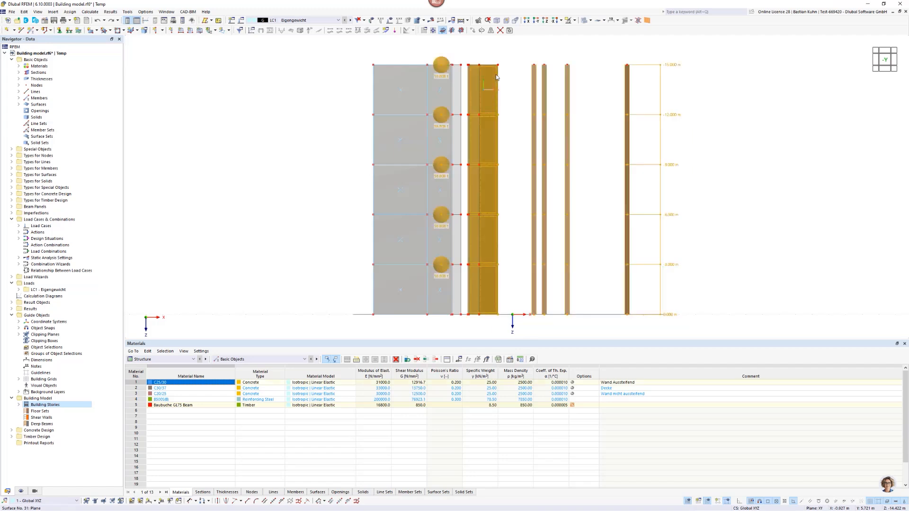
pyautogui.rightClick(535, 140)
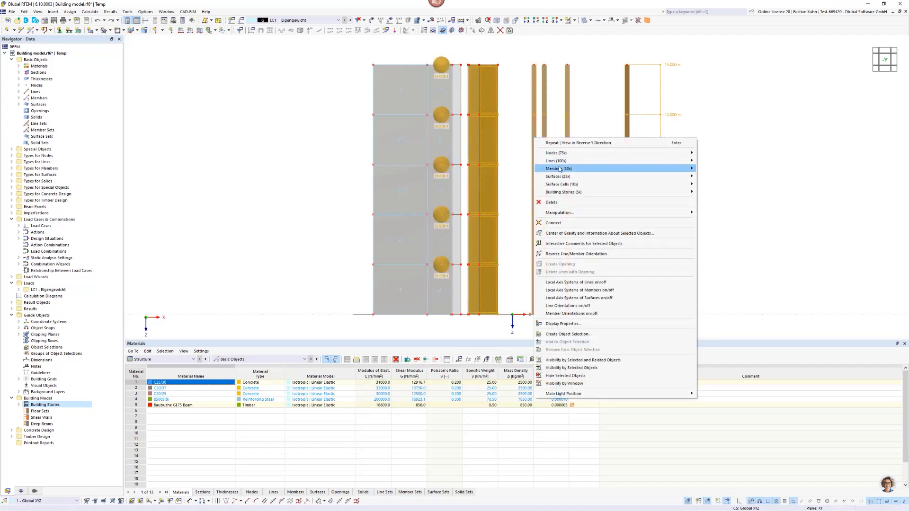
pyautogui.moveTo(559, 169)
pyautogui.click(517, 118)
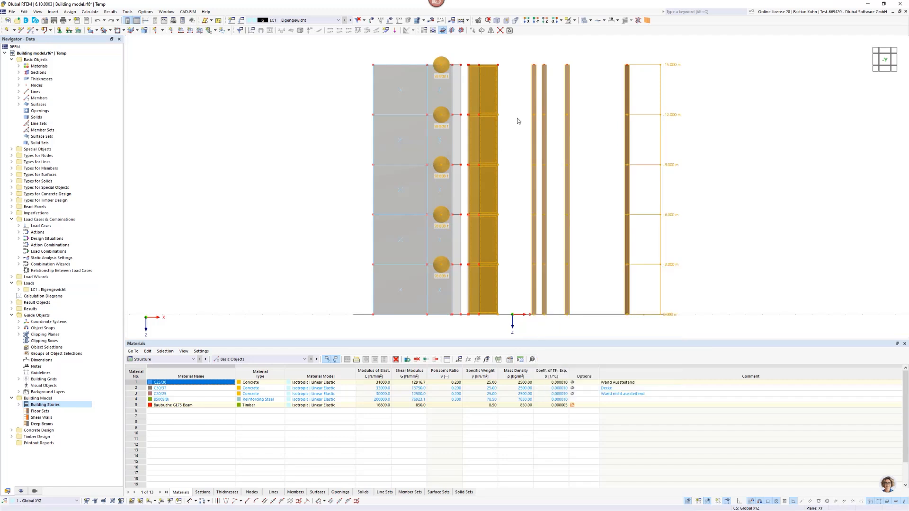
# Give the column members of the four lower stories a new Local xyz member hinge at end j, releasing rotations φy and φz.
pyautogui.moveTo(651, 310); pyautogui.dragTo(659, 306)
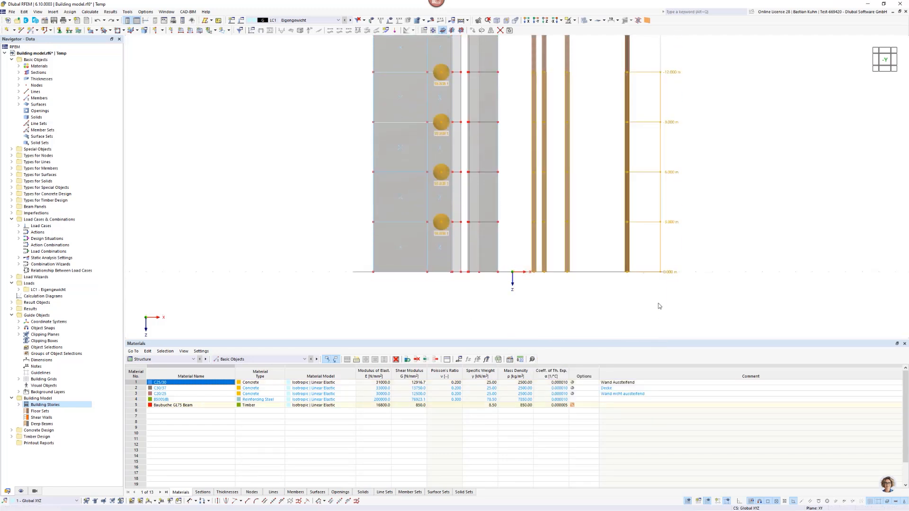
pyautogui.rightClick(626, 235)
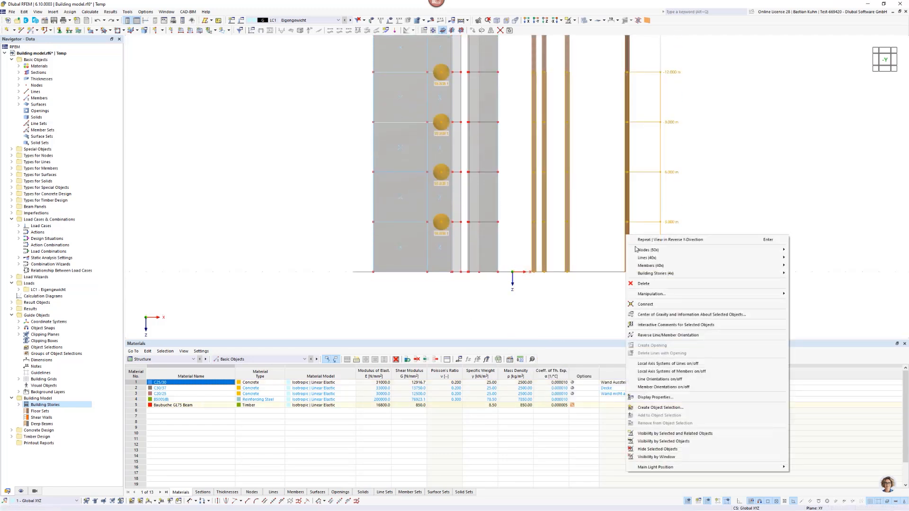
pyautogui.moveTo(645, 266)
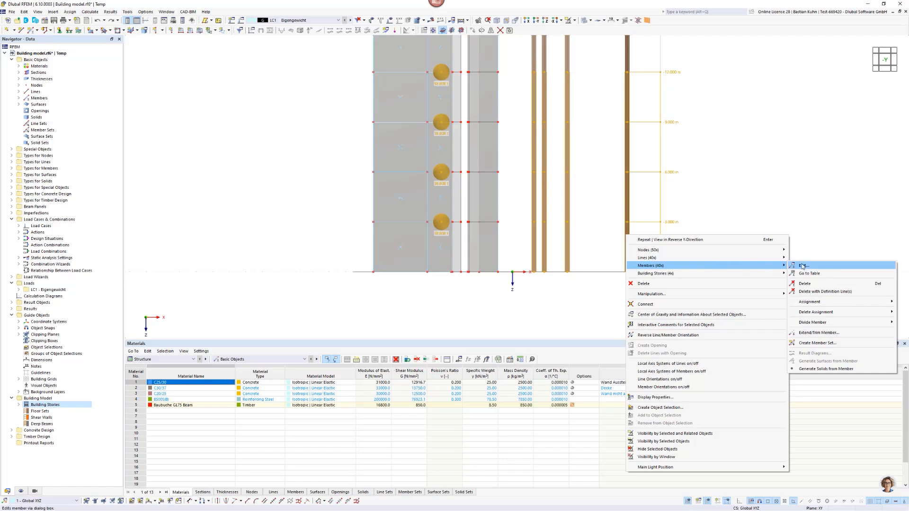
pyautogui.click(805, 266)
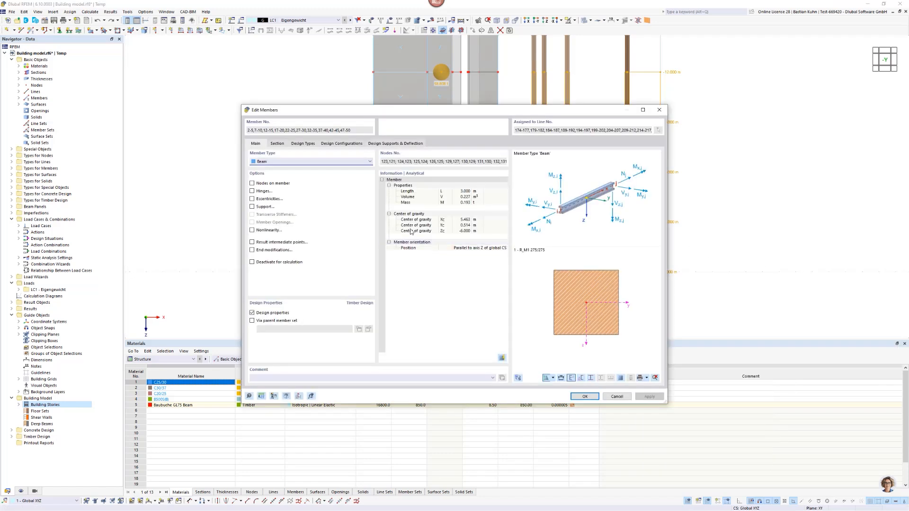
pyautogui.click(252, 191)
pyautogui.click(299, 143)
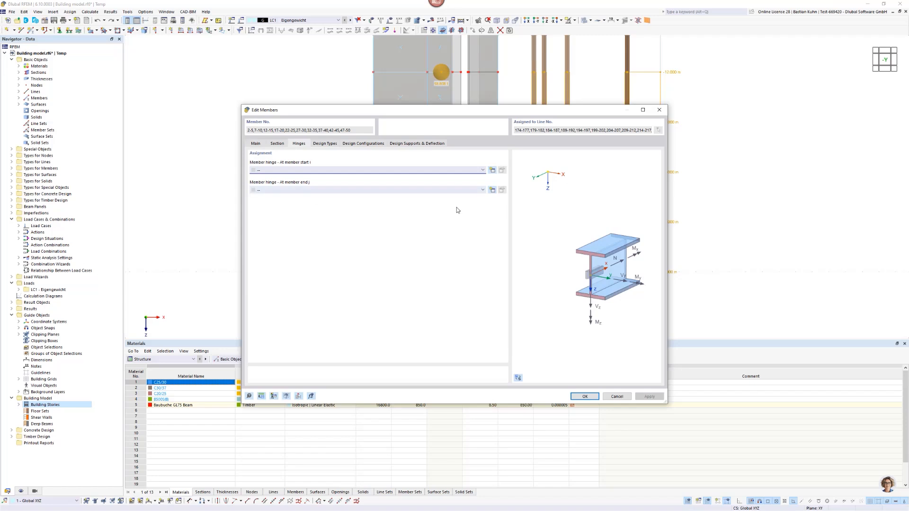
pyautogui.click(492, 190)
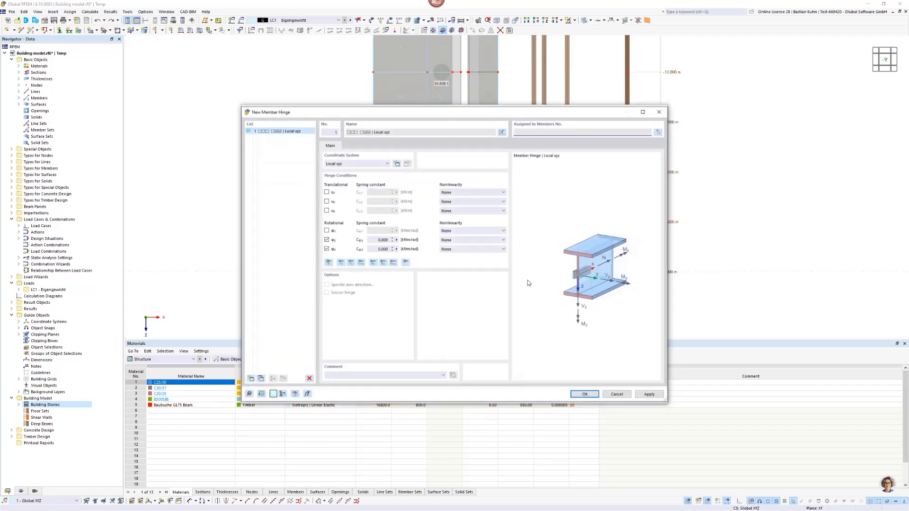
pyautogui.click(578, 394)
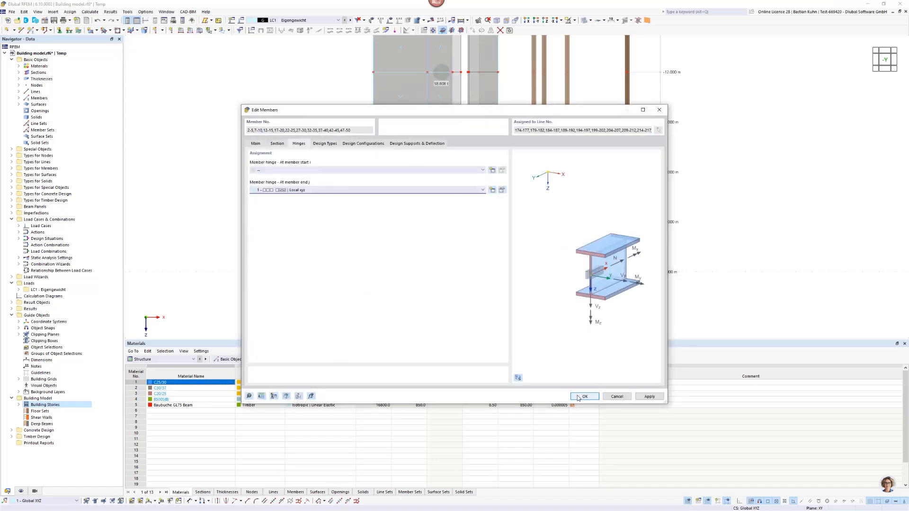
pyautogui.click(583, 396)
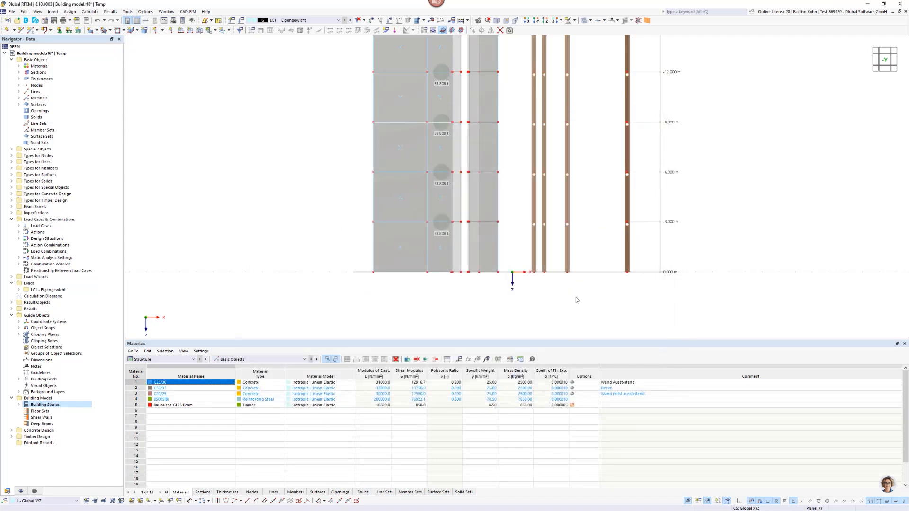
# Assign nodal support 1, Gelenkig, to the base nodes of all timber columns at 0.000 m.
pyautogui.scroll(-4, 576, 300)
pyautogui.moveTo(561, 297)
pyautogui.keyDown('ctrl'); pyautogui.mouseDown(button='middle')
pyautogui.moveTo(538, 305)
pyautogui.moveTo(550, 308)
pyautogui.mouseUp(button='middle'); pyautogui.keyUp('ctrl')
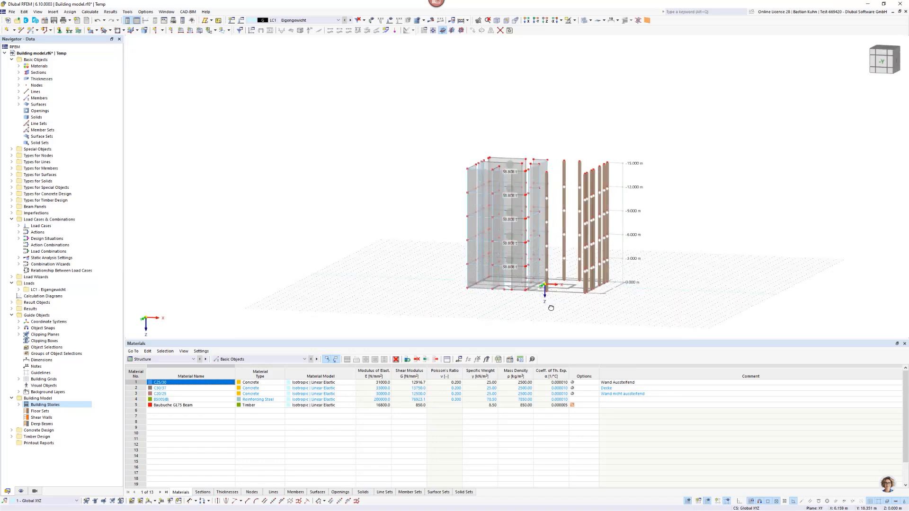
pyautogui.click(546, 20)
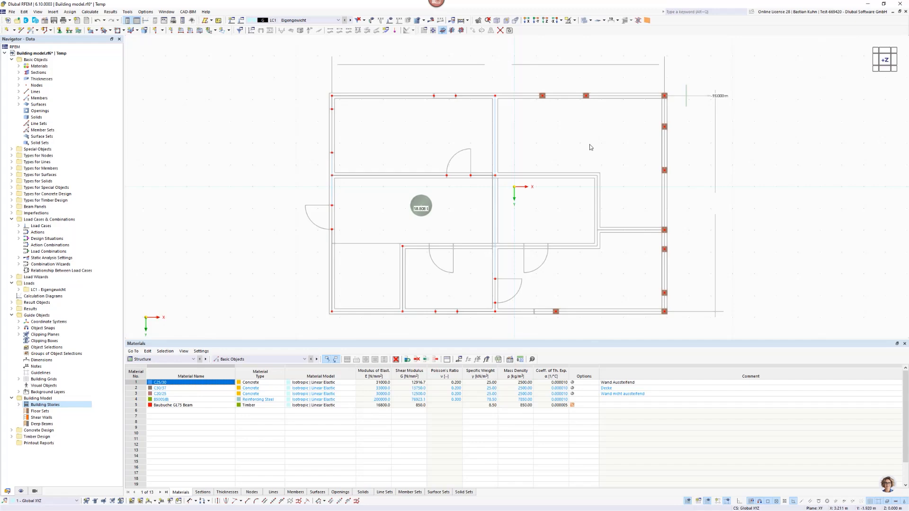
pyautogui.moveTo(591, 146); pyautogui.dragTo(508, 104, button='middle')
pyautogui.scroll(-3, 509, 79)
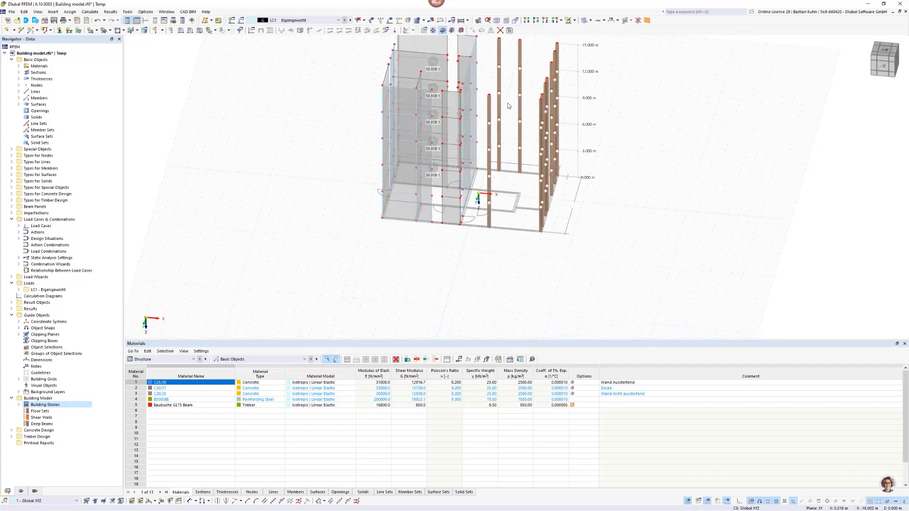
pyautogui.click(59, 30)
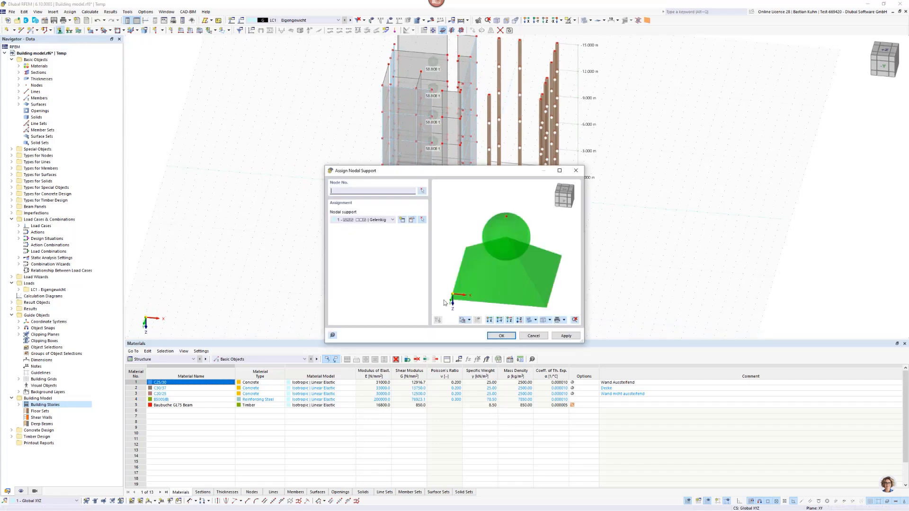
pyautogui.click(501, 336)
pyautogui.moveTo(496, 263); pyautogui.dragTo(468, 243, button='middle')
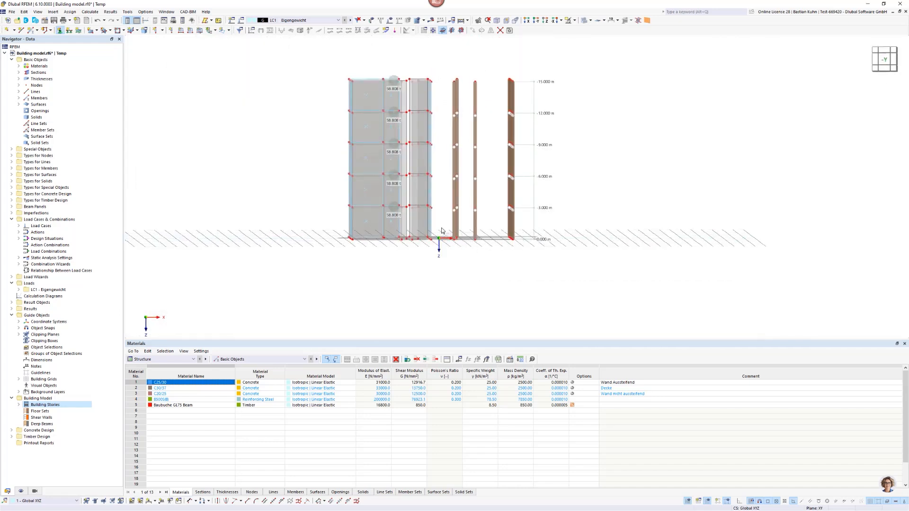
pyautogui.moveTo(442, 228); pyautogui.dragTo(558, 276)
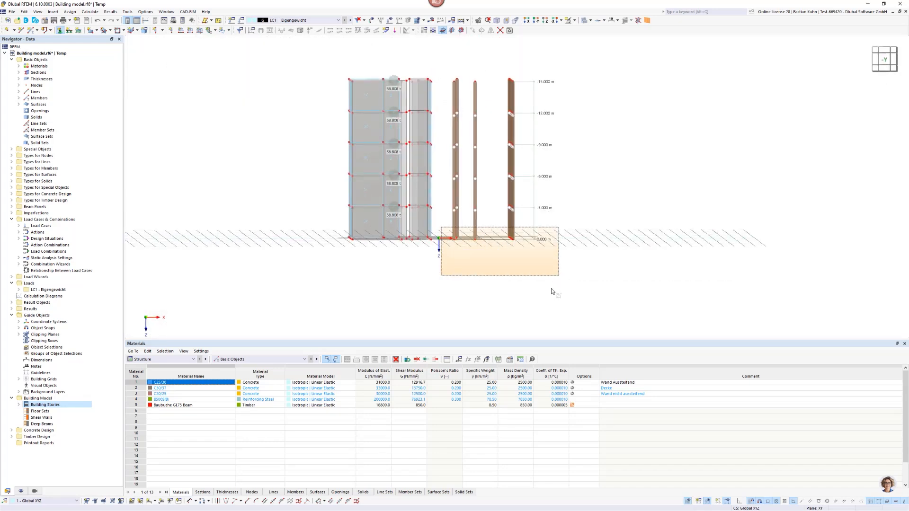
pyautogui.keyDown('ctrl'); pyautogui.moveTo(541, 272); pyautogui.dragTo(498, 296, button='middle'); pyautogui.keyUp('ctrl')
pyautogui.scroll(3, 514, 260)
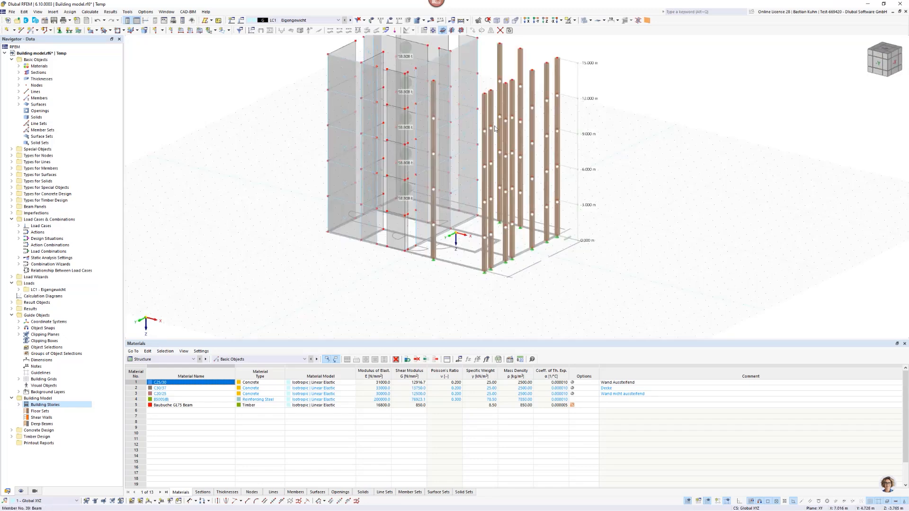
# Define a new building-model wall in plan view with Load Transfer stiffness and the load transfer direction Isotropic | FEA, ready for placement.
pyautogui.click(544, 21)
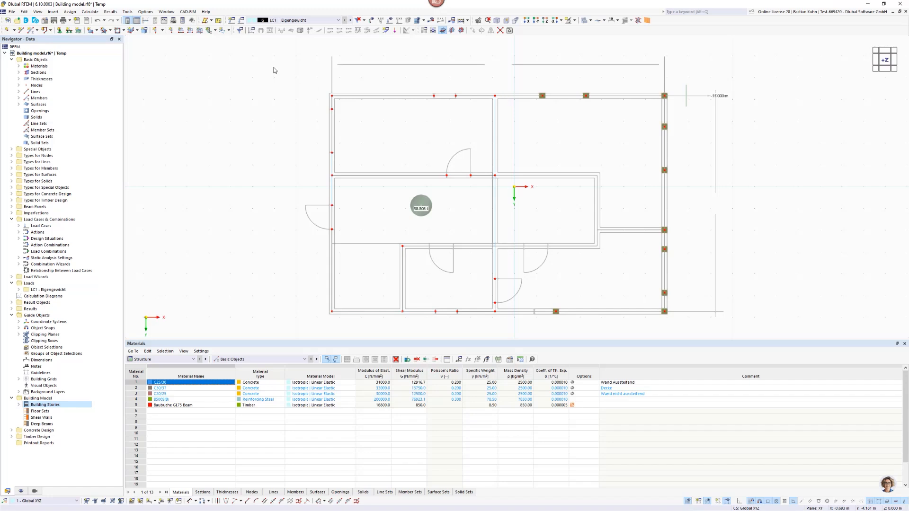
pyautogui.click(163, 30)
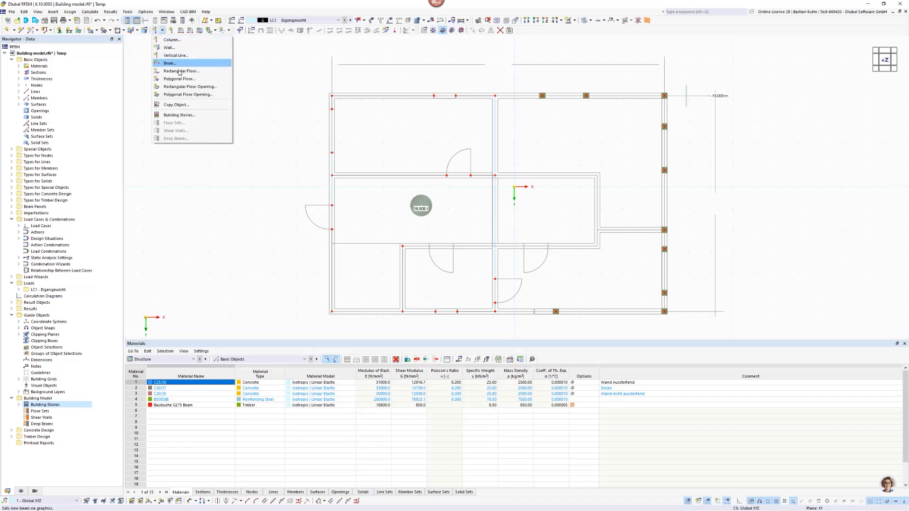
pyautogui.click(182, 50)
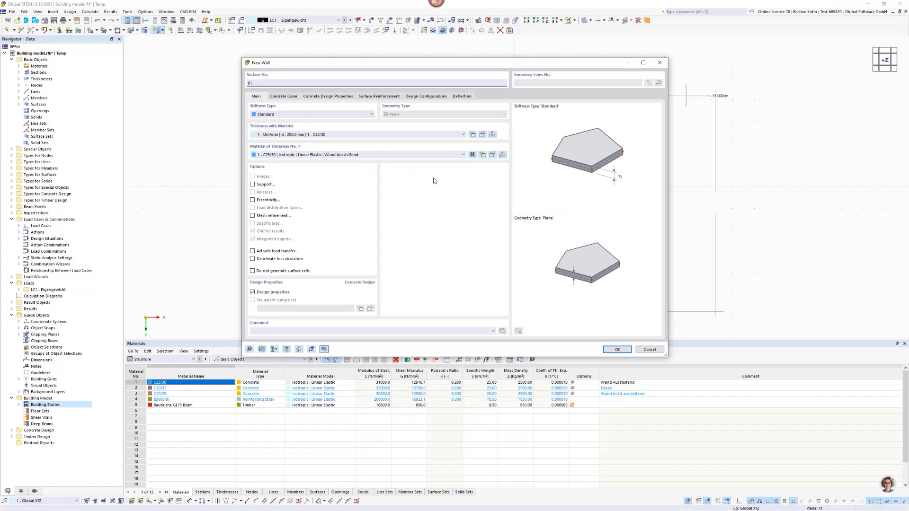
pyautogui.click(370, 115)
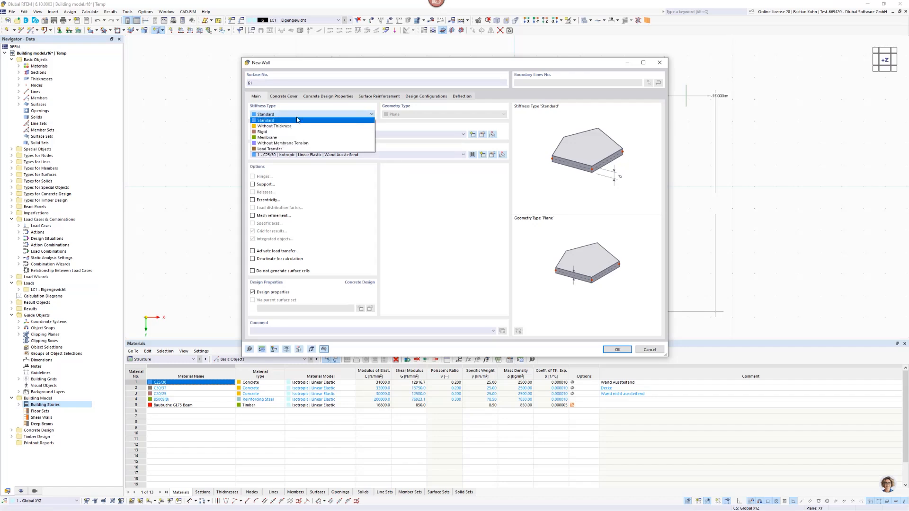
pyautogui.click(285, 149)
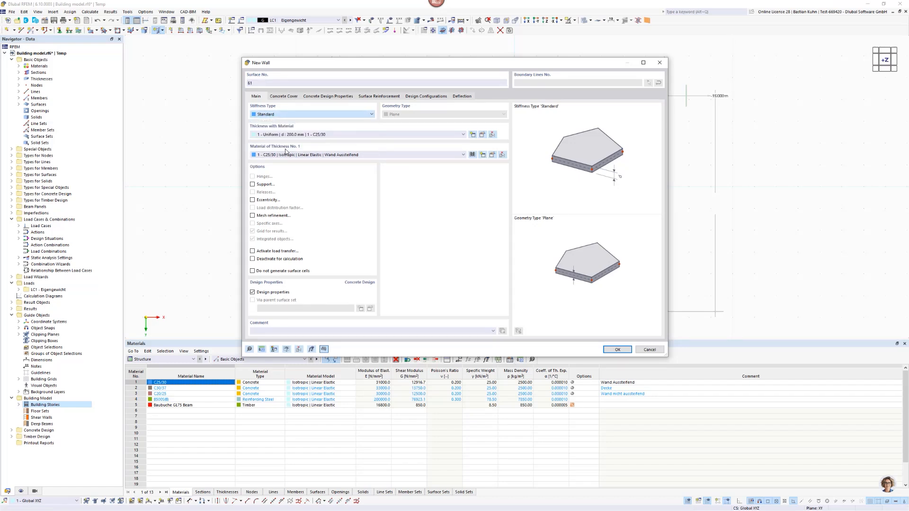
pyautogui.click(288, 97)
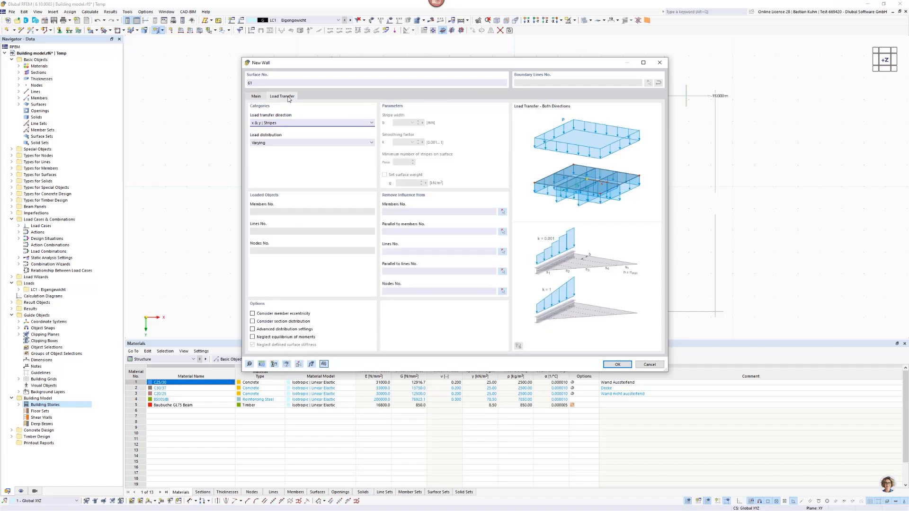
pyautogui.click(323, 122)
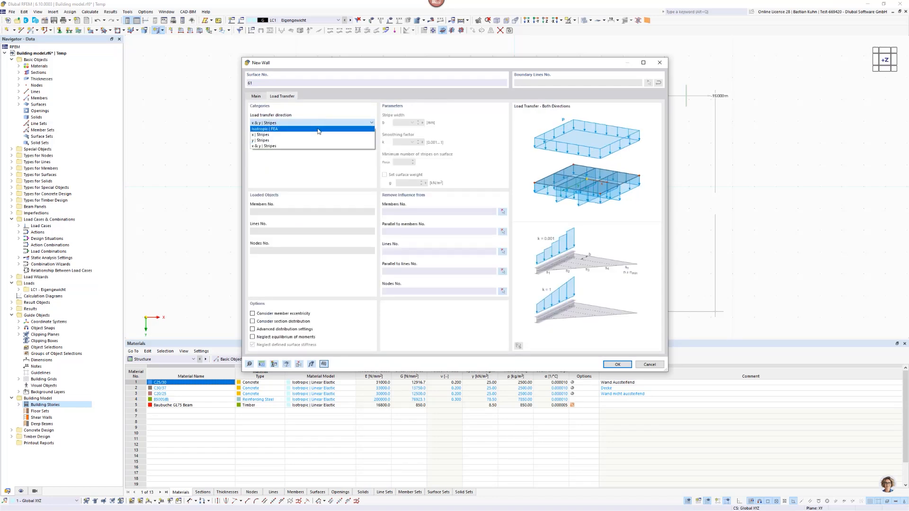
pyautogui.click(319, 129)
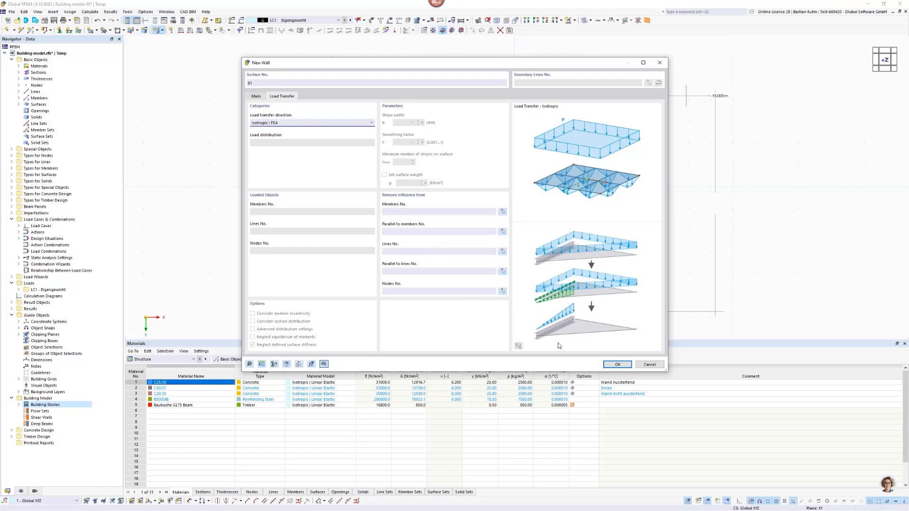
pyautogui.click(612, 364)
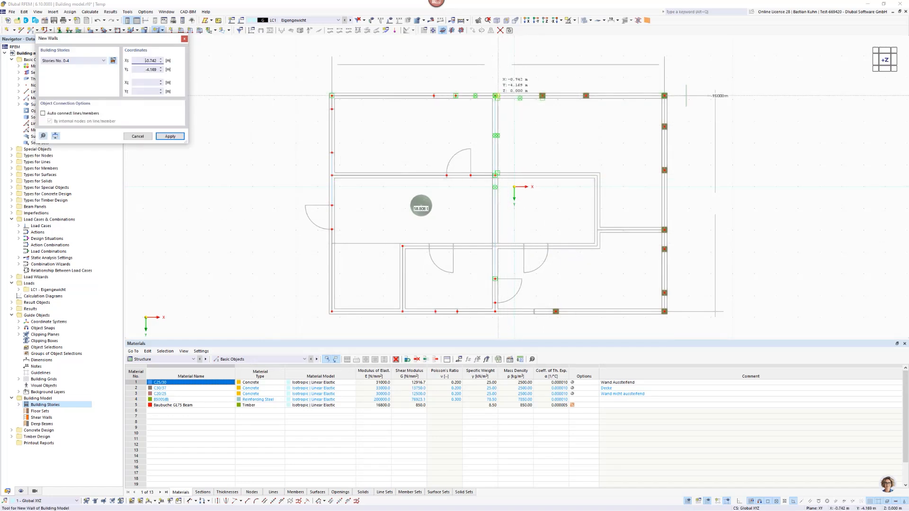
pyautogui.scroll(3, 499, 98)
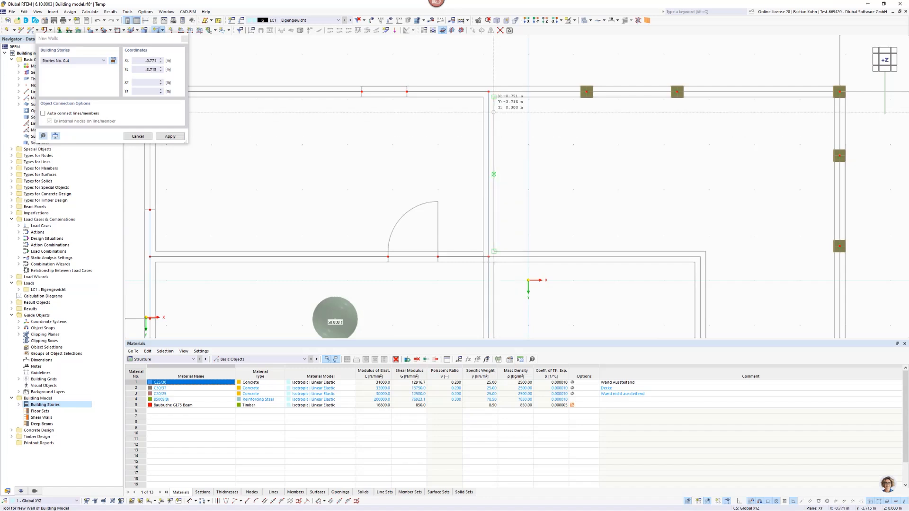
# Place load-transfer walls from (-0.882, -4.169) to (6.878, -4.169), on to (6.878, 5.721) and back to (-0.882, 5.721), then end placement.
pyautogui.click(489, 91)
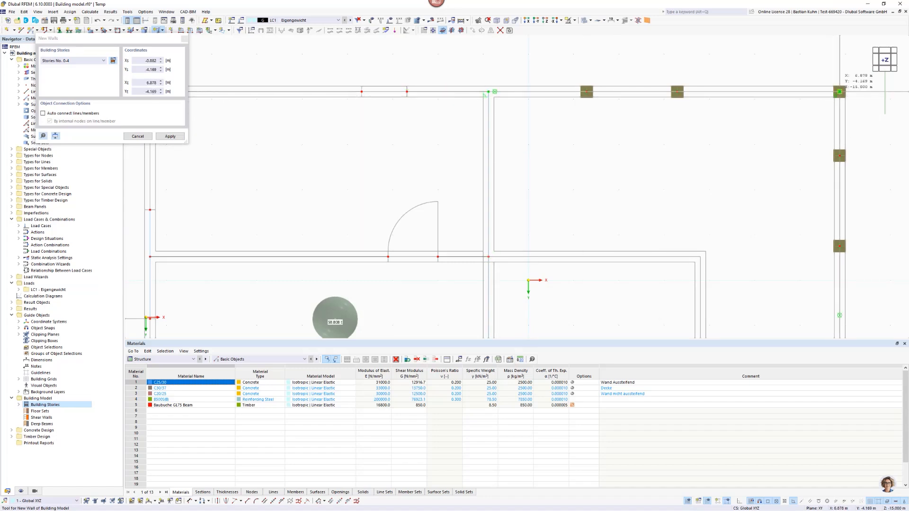
pyautogui.click(839, 91)
pyautogui.scroll(-5, 650, 151)
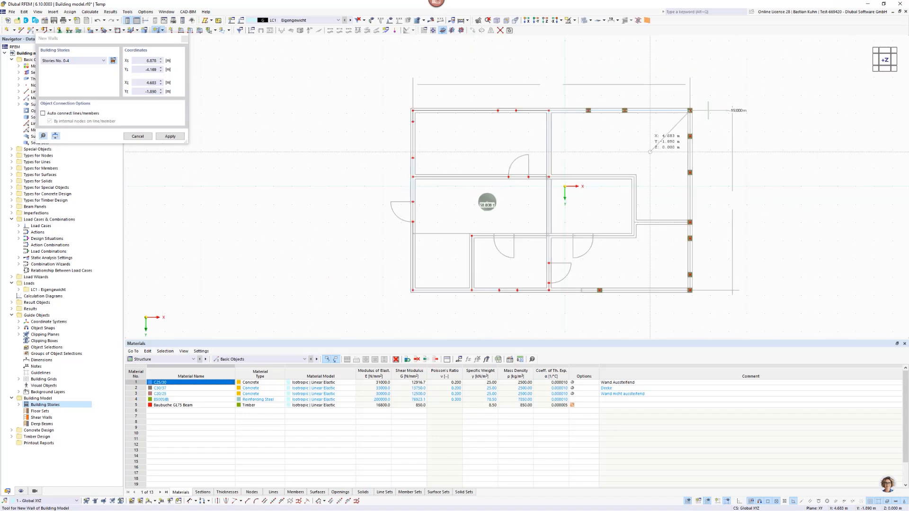
pyautogui.scroll(4, 681, 258)
pyautogui.scroll(-2, 697, 311)
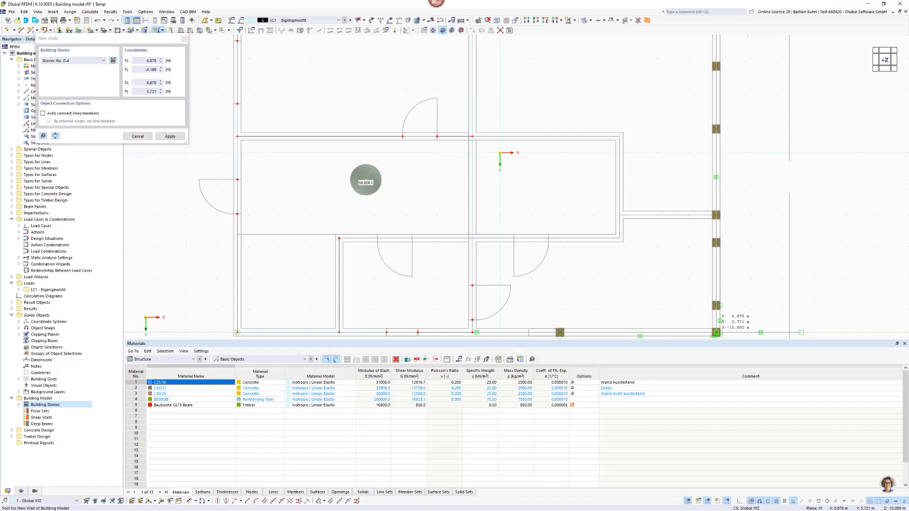
pyautogui.click(715, 333)
pyautogui.moveTo(649, 251); pyautogui.dragTo(641, 98, button='middle')
pyautogui.scroll(3, 462, 175)
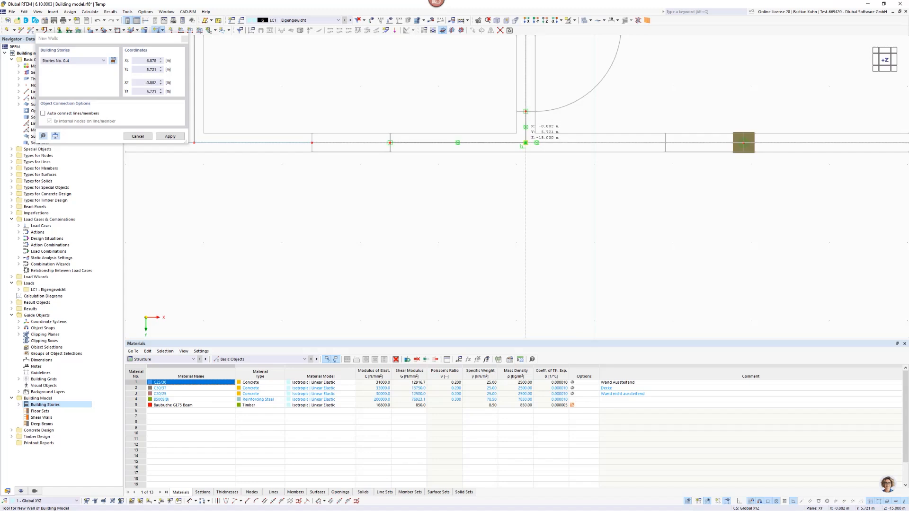
pyautogui.click(525, 143)
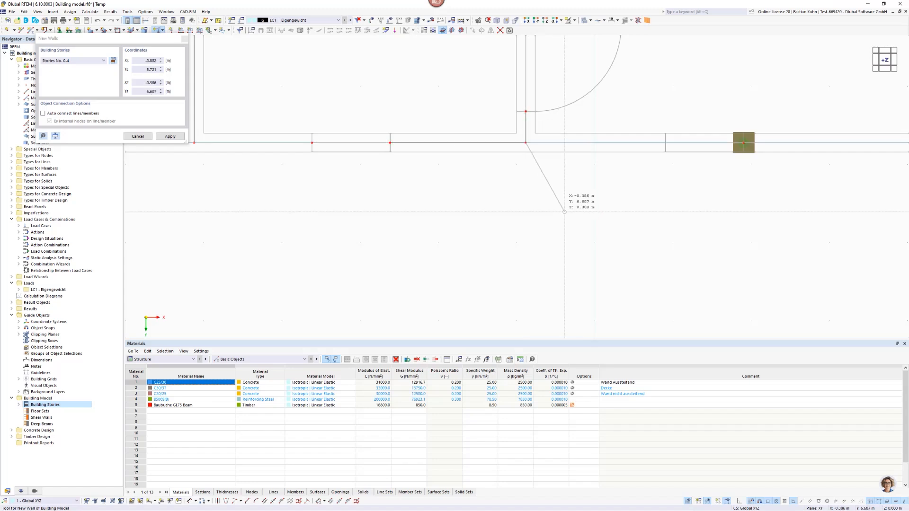
pyautogui.scroll(-3, 565, 211)
pyautogui.keyDown('ctrl'); pyautogui.moveTo(517, 258); pyautogui.dragTo(472, 210, button='middle'); pyautogui.keyUp('ctrl')
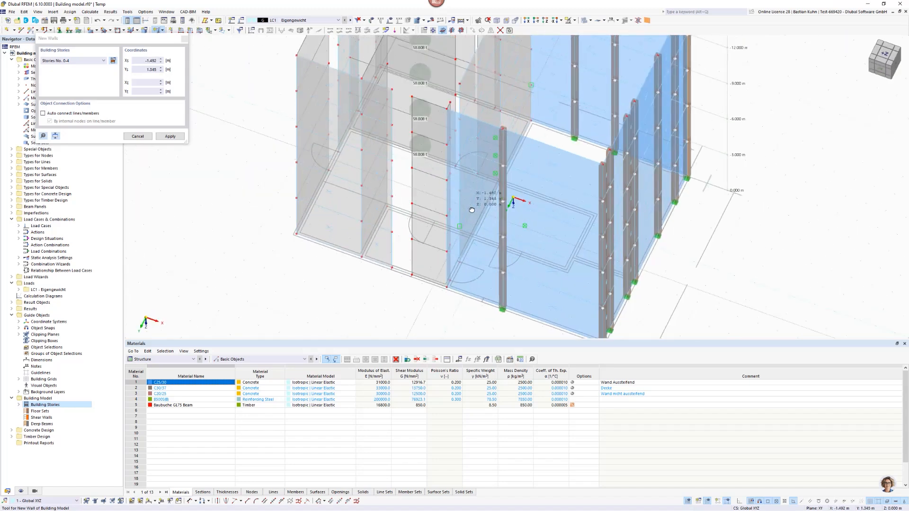
pyautogui.click(546, 20)
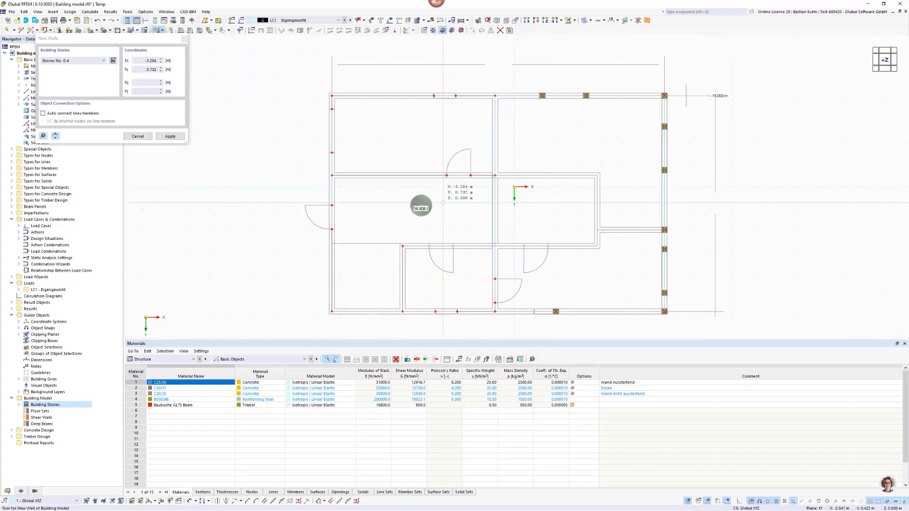
pyautogui.press('Escape')
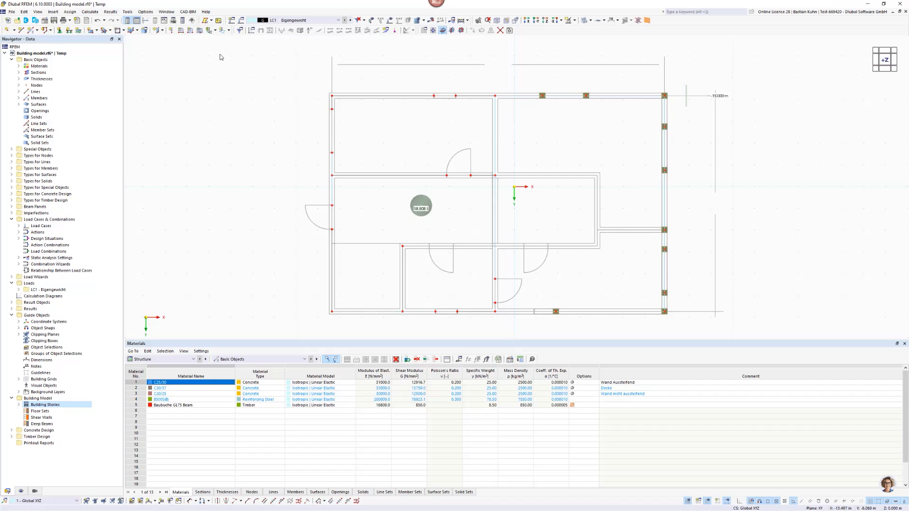
# Start a new building-model wall with Standard stiffness and create a new thickness of type Wall - Shear-Free for it.
pyautogui.click(158, 31)
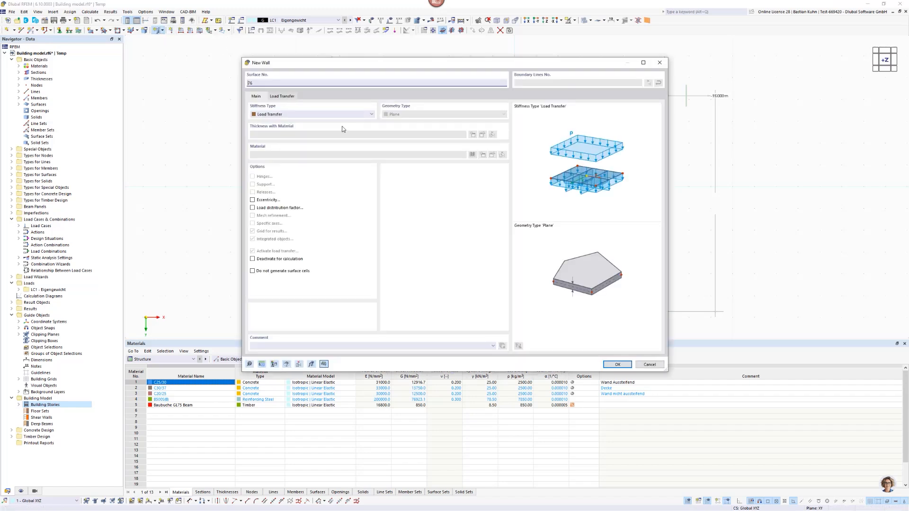
pyautogui.click(315, 114)
pyautogui.click(315, 121)
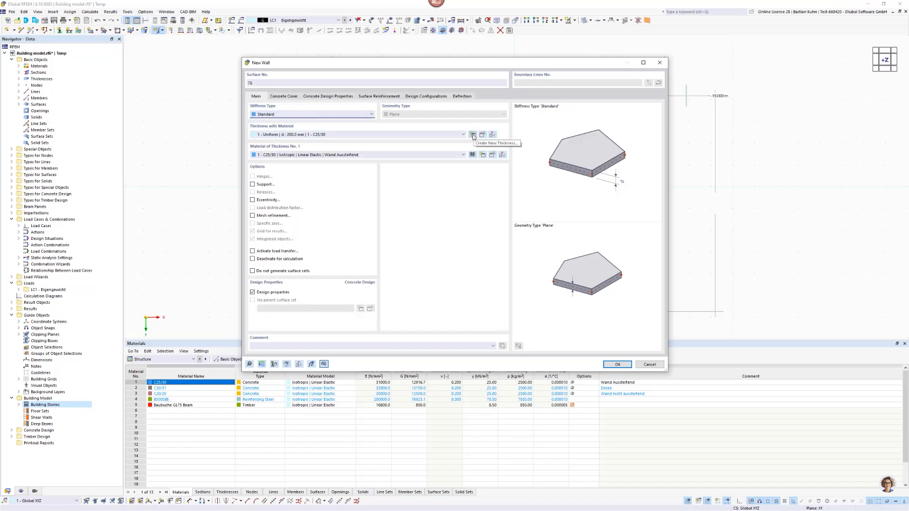
pyautogui.click(472, 135)
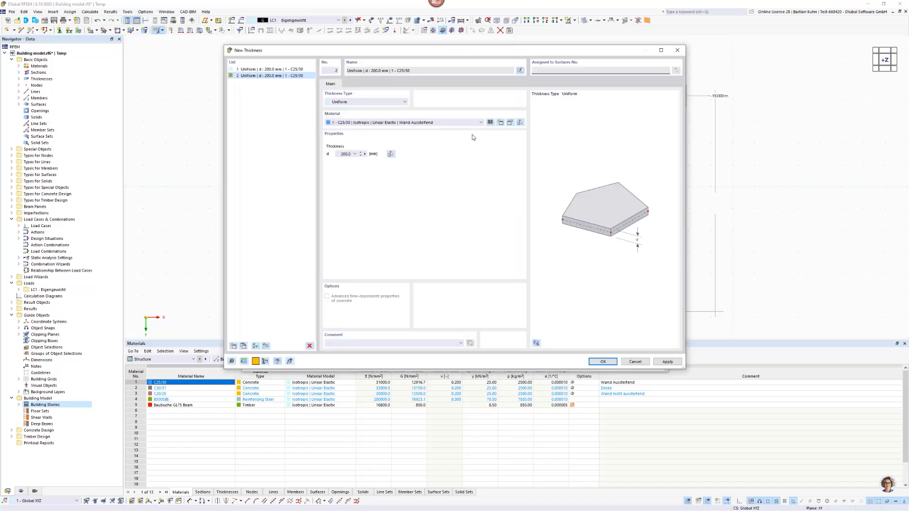
pyautogui.click(392, 104)
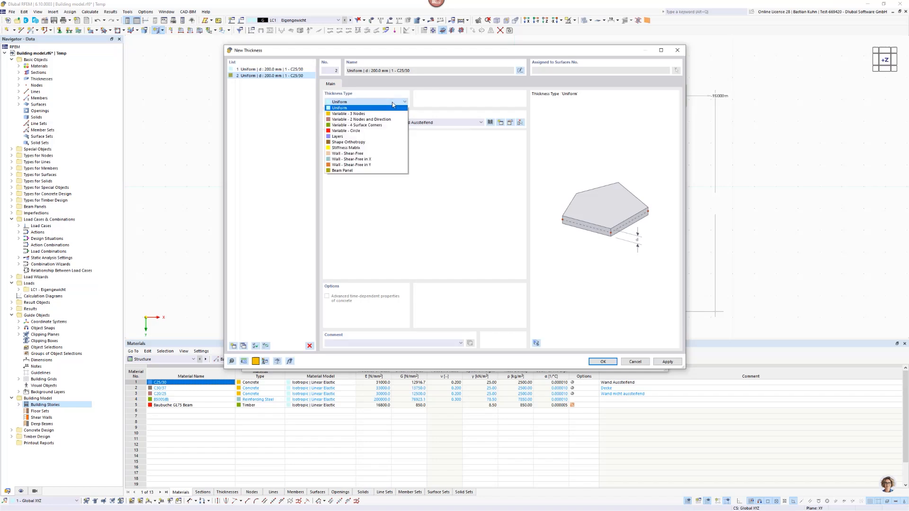
pyautogui.click(380, 154)
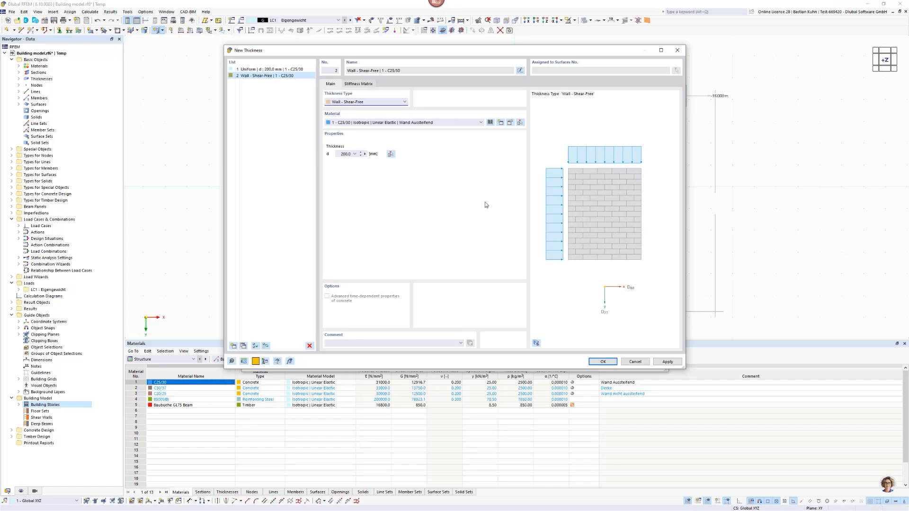
# Assign material 3 - C20/25, Wand nicht aussteifend, to the shear-free thickness and set d to 175 mm.
pyautogui.click(476, 124)
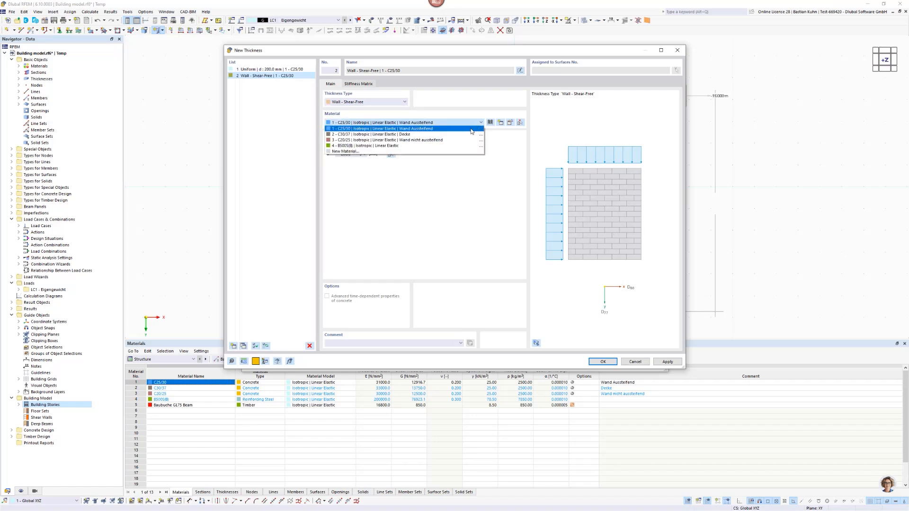
pyautogui.click(466, 141)
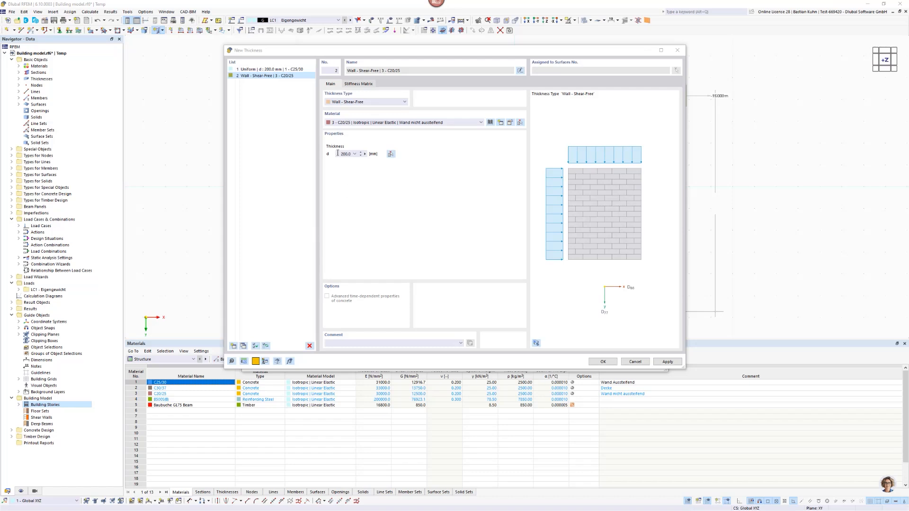
pyautogui.moveTo(338, 154); pyautogui.dragTo(404, 154)
pyautogui.write('175')
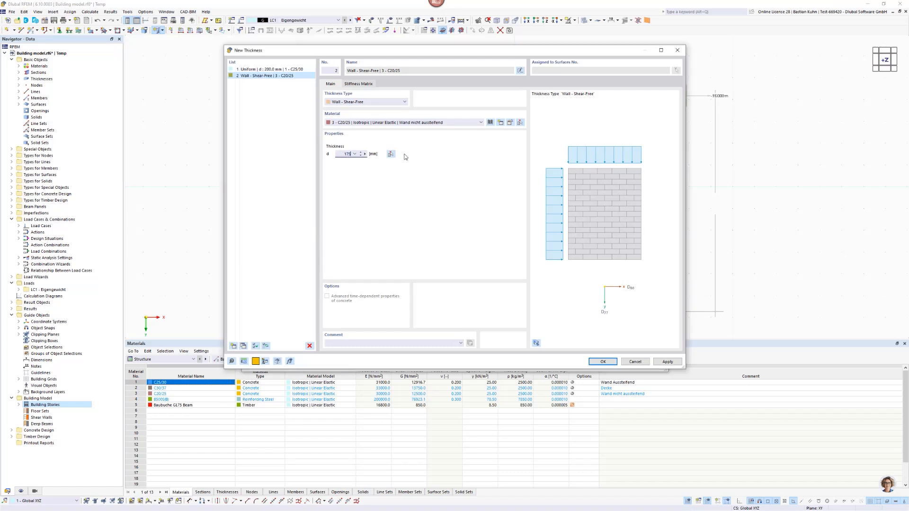
pyautogui.press('Tab')
# Make the C20/25 material user-defined and set its Poisson's ratio to 0.
pyautogui.click(510, 123)
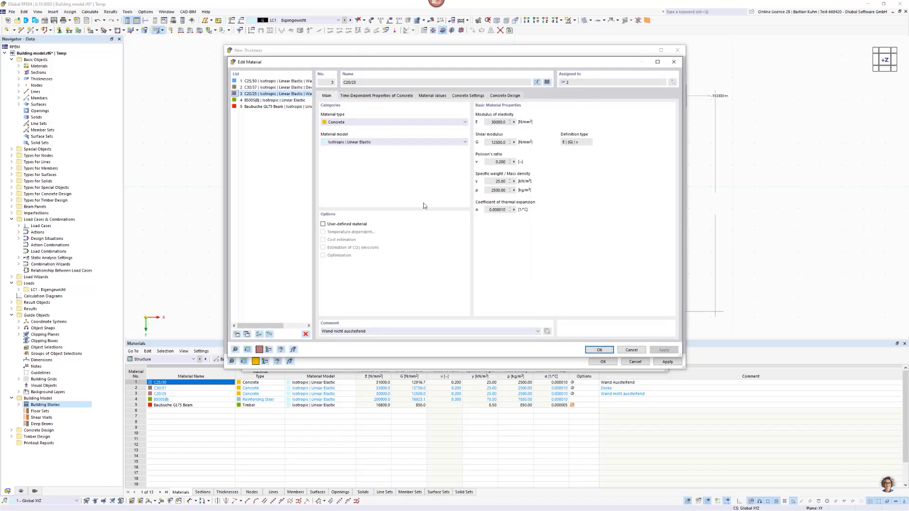
pyautogui.click(323, 224)
pyautogui.doubleClick(500, 161)
pyautogui.write('0')
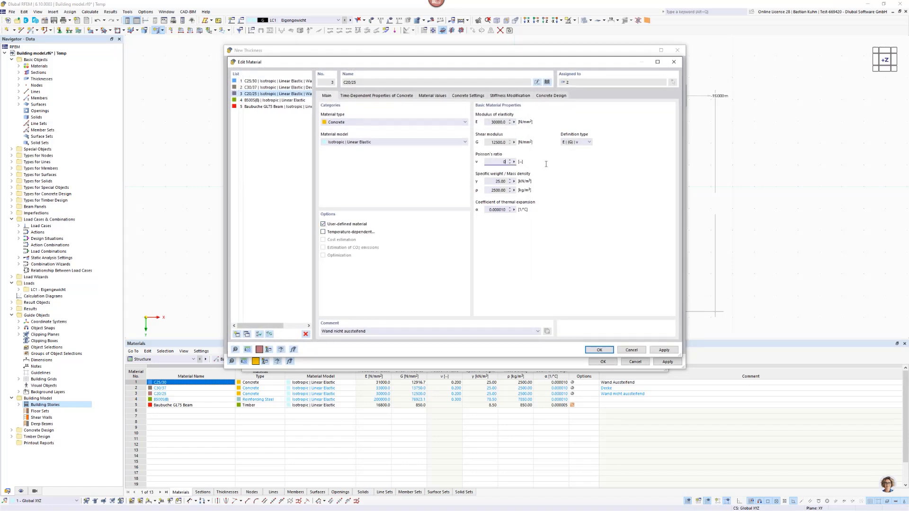
pyautogui.click(493, 143)
pyautogui.click(593, 350)
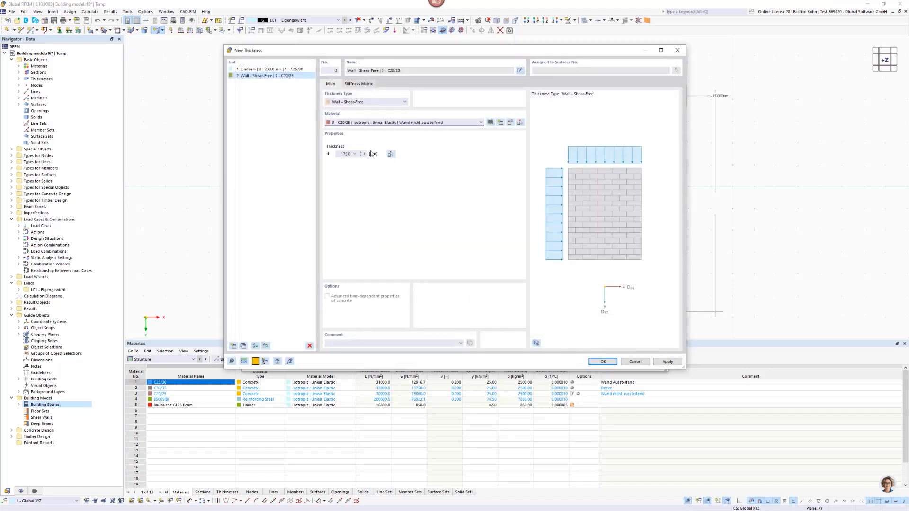
# Review the shear-free thickness's membrane stiffness elements in the stiffness matrix, then accept the thickness and the new wall definition.
pyautogui.moveTo(444, 55); pyautogui.dragTo(546, 97)
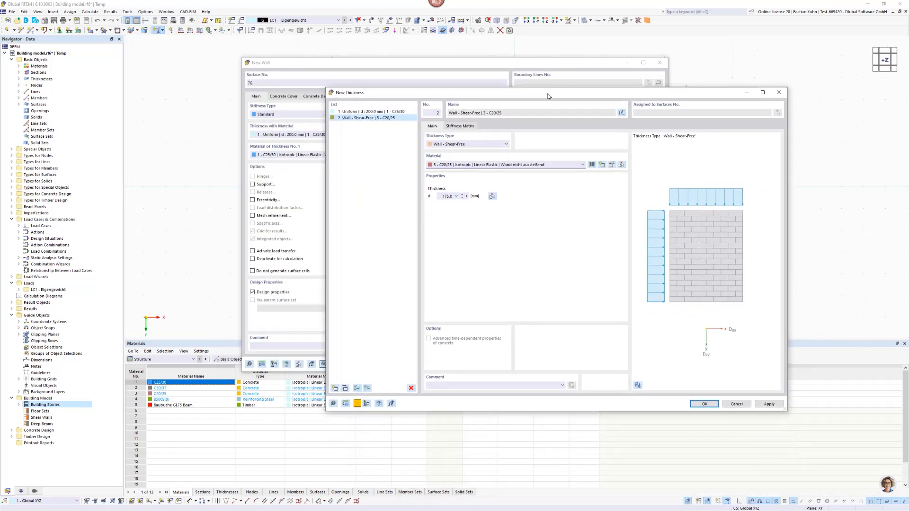
pyautogui.click(462, 127)
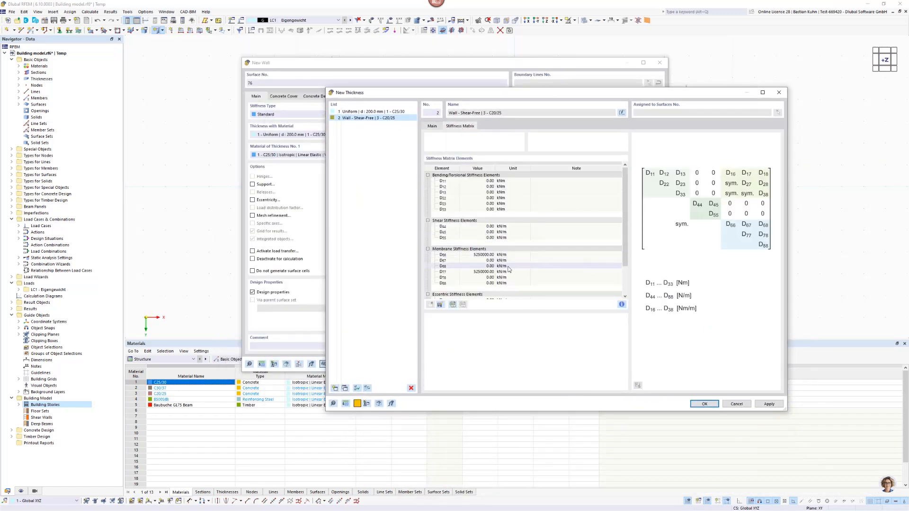
pyautogui.click(478, 255)
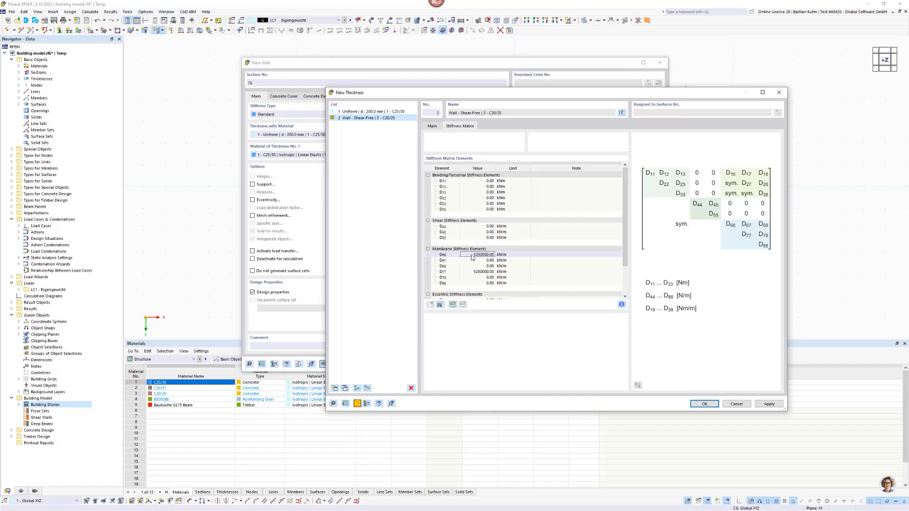
pyautogui.press('Down')
pyautogui.press('Down')
pyautogui.press('Down')
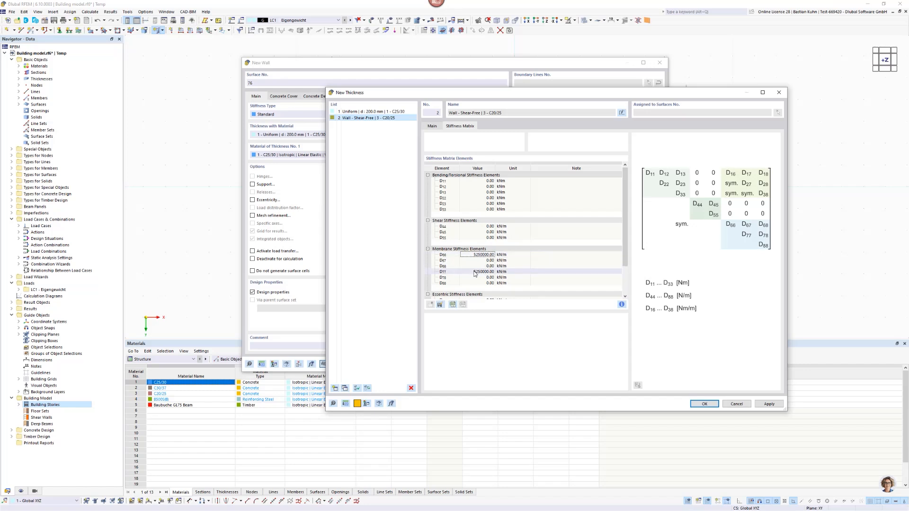
pyautogui.click(477, 256)
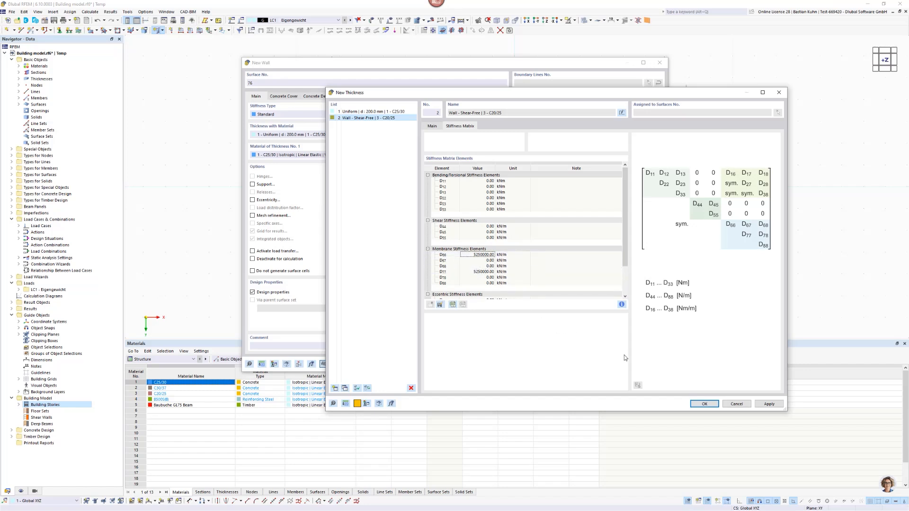
pyautogui.click(703, 404)
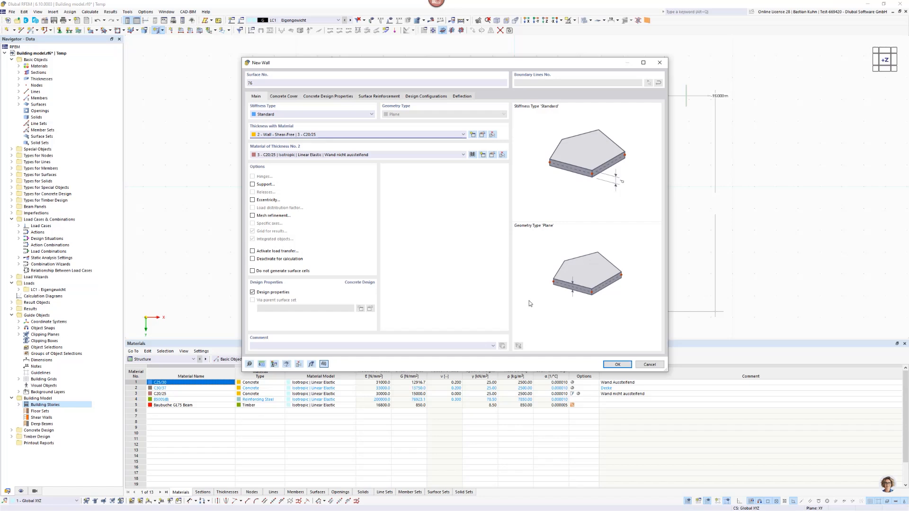
pyautogui.click(617, 365)
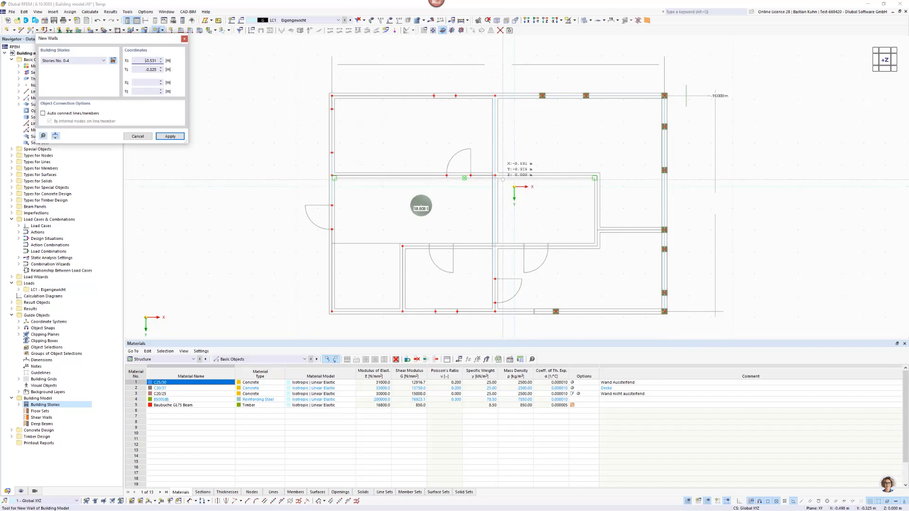
# Place shear-free walls in plan from (-0.882, -0.519) to (3.798, -0.519), down to (3.798, 1.981), and across to the edge column at (6.878, 1.981).
pyautogui.scroll(2, 477, 204)
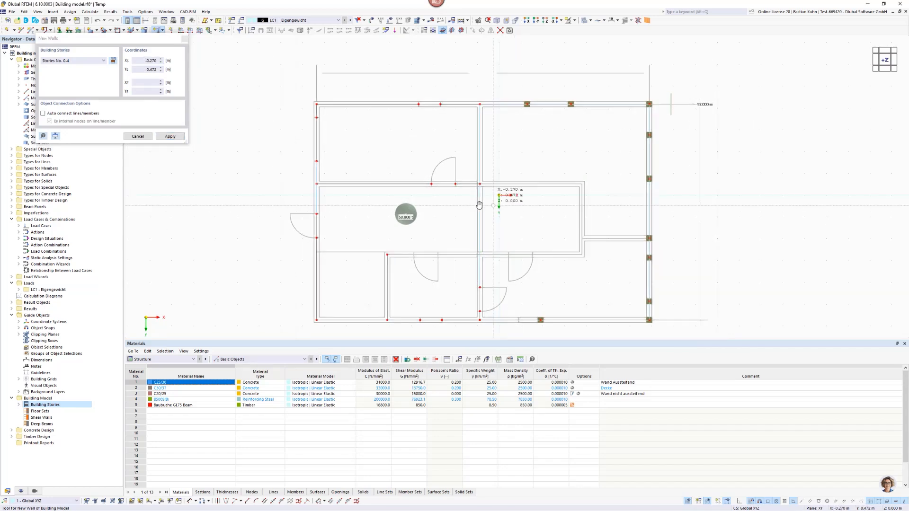
pyautogui.scroll(3, 477, 204)
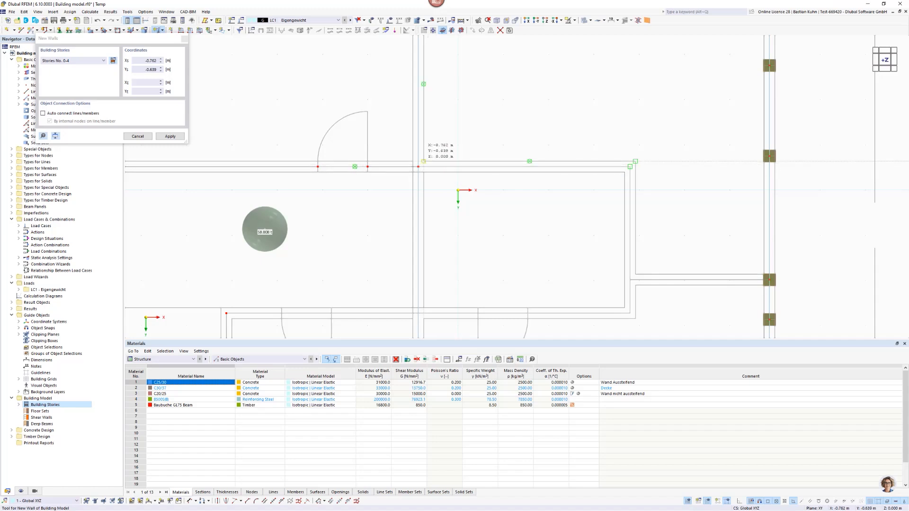
pyautogui.click(418, 166)
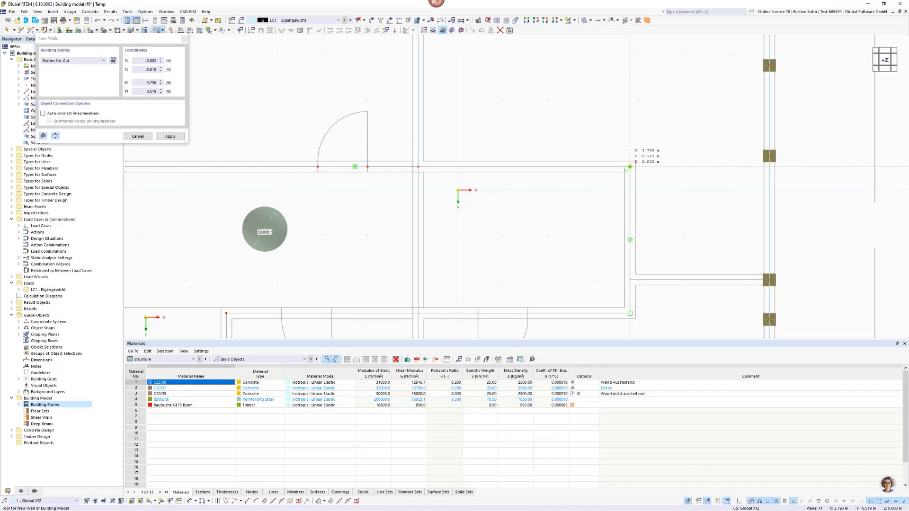
pyautogui.click(630, 167)
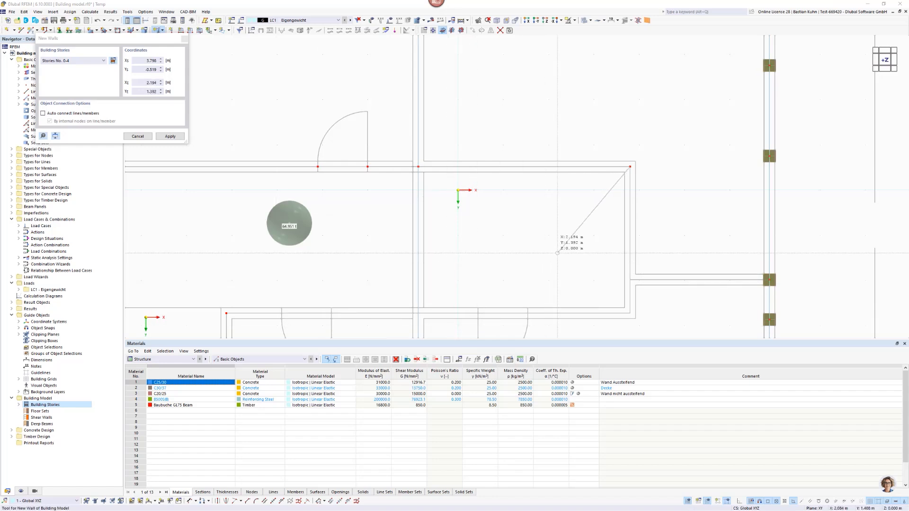
pyautogui.rightClick(617, 275)
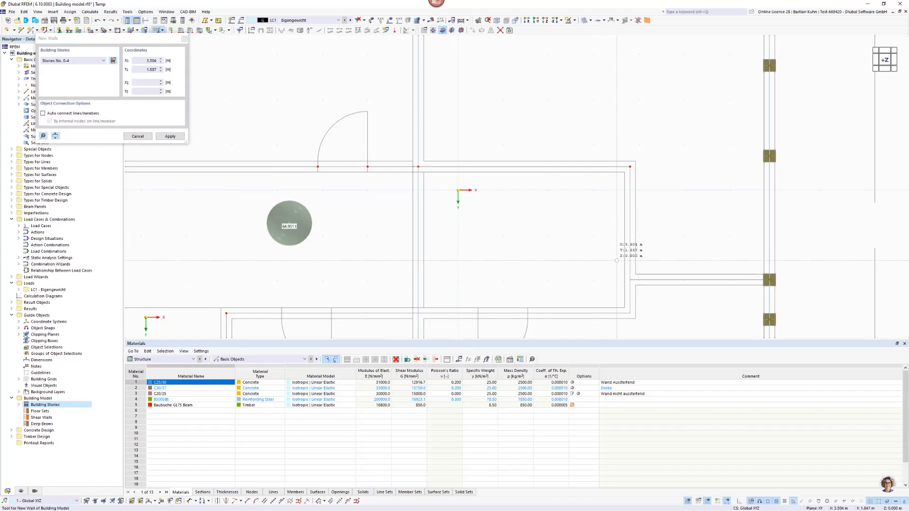
pyautogui.click(630, 166)
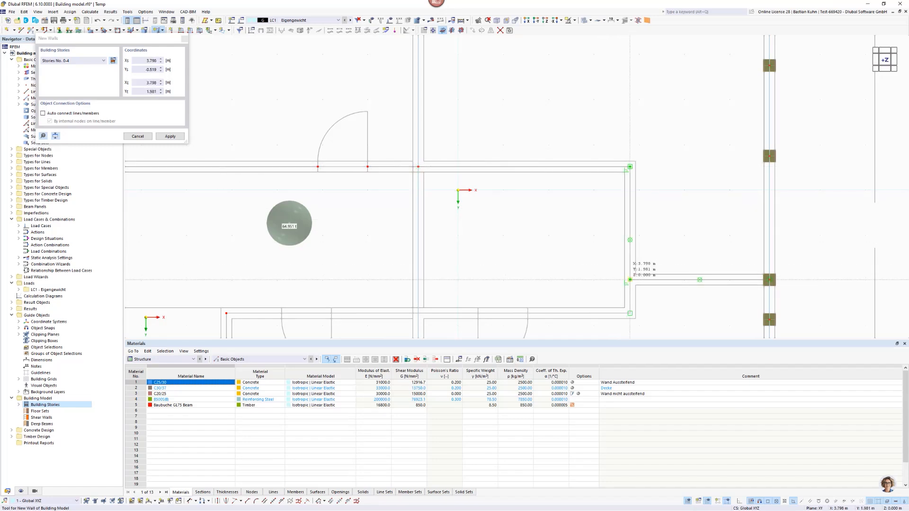
pyautogui.click(630, 280)
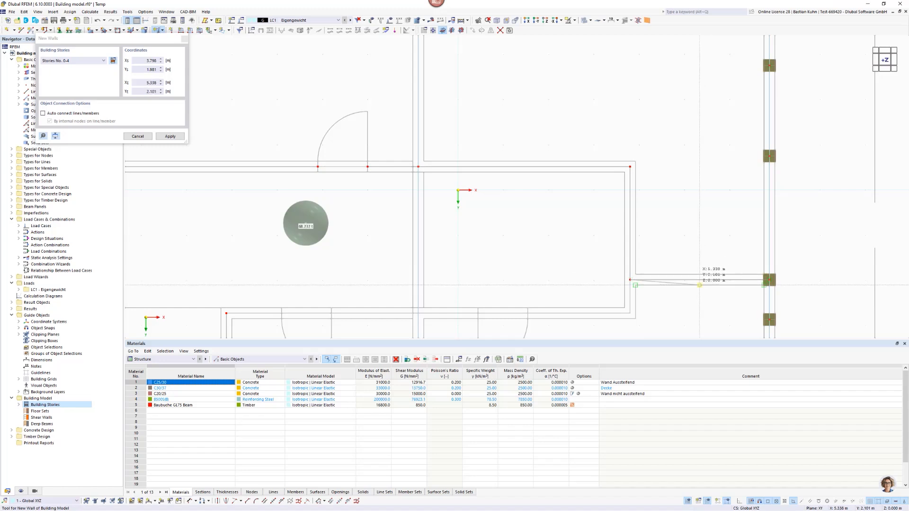
pyautogui.click(630, 280)
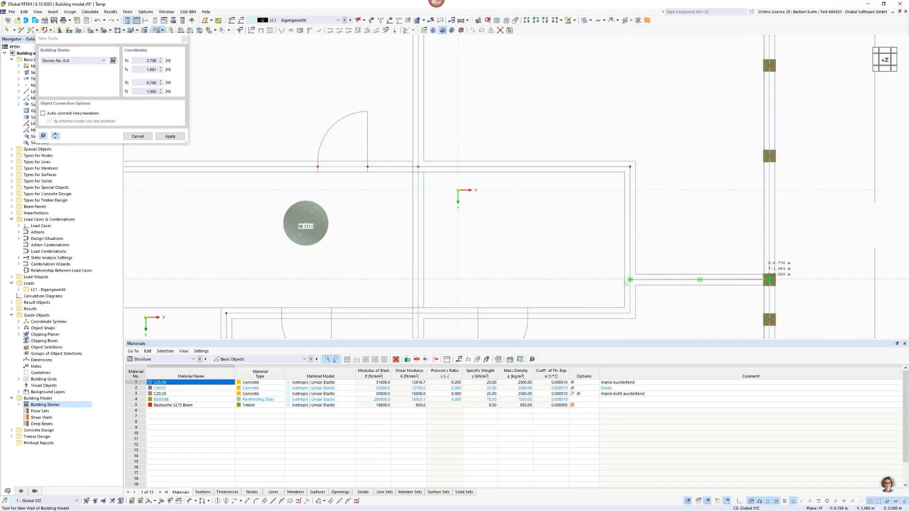
pyautogui.click(769, 280)
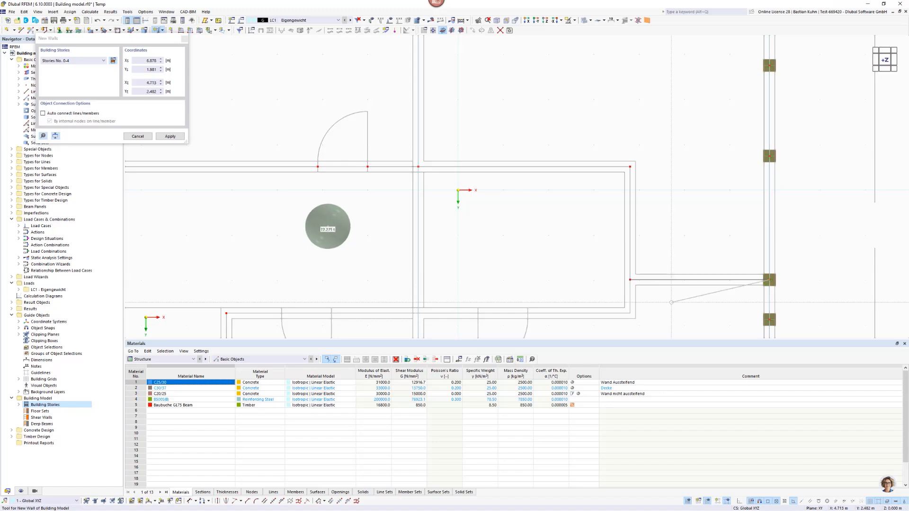
# Place shear-free walls in plan from (3.798, 1.981) to (3.798, 2.721) and across to the door edge at (1.538, 2.721).
pyautogui.scroll(-2, 686, 265)
pyautogui.moveTo(649, 246); pyautogui.dragTo(650, 173, button='middle')
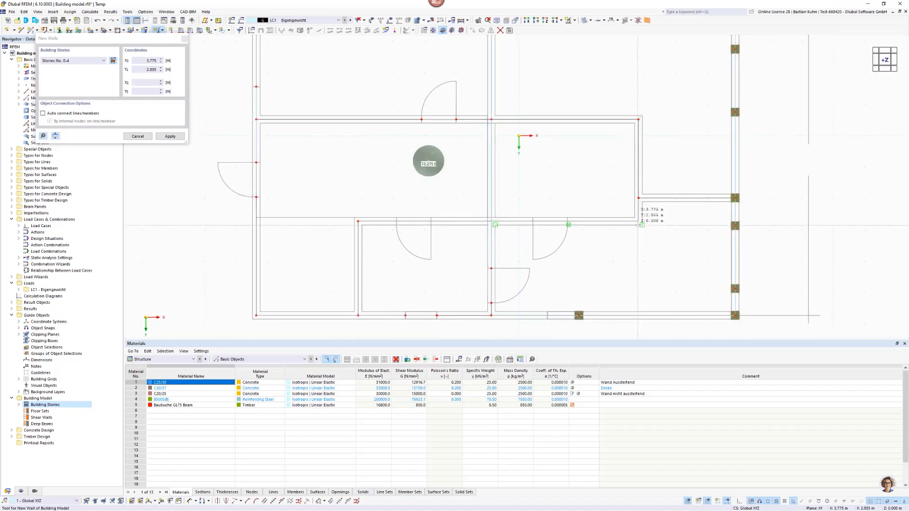
pyautogui.scroll(3, 653, 207)
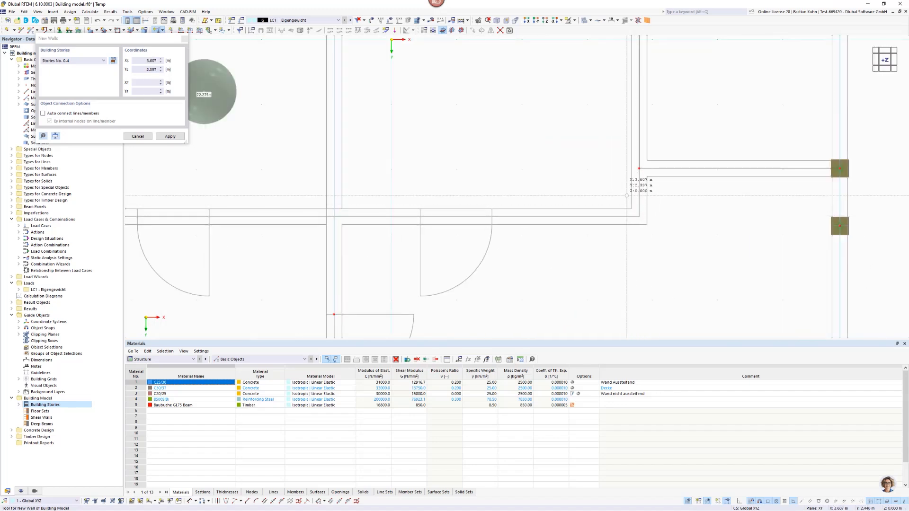
pyautogui.click(639, 169)
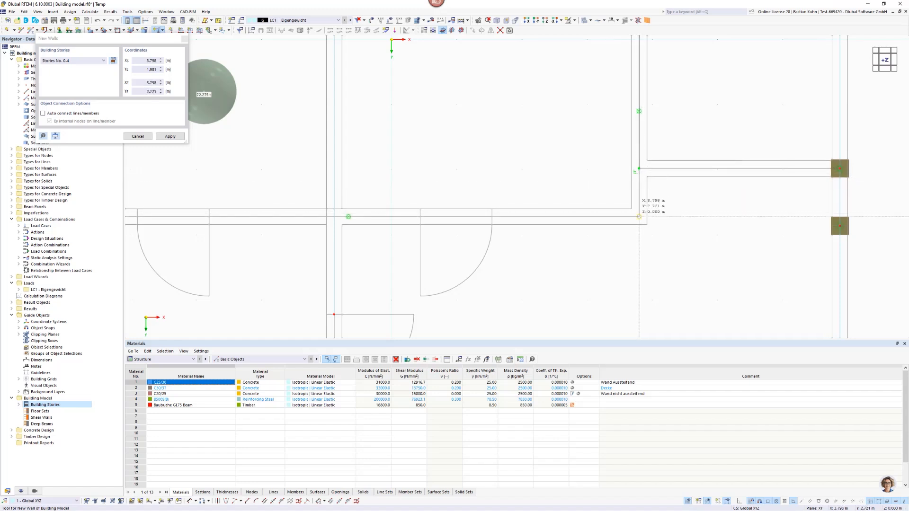
pyautogui.click(639, 216)
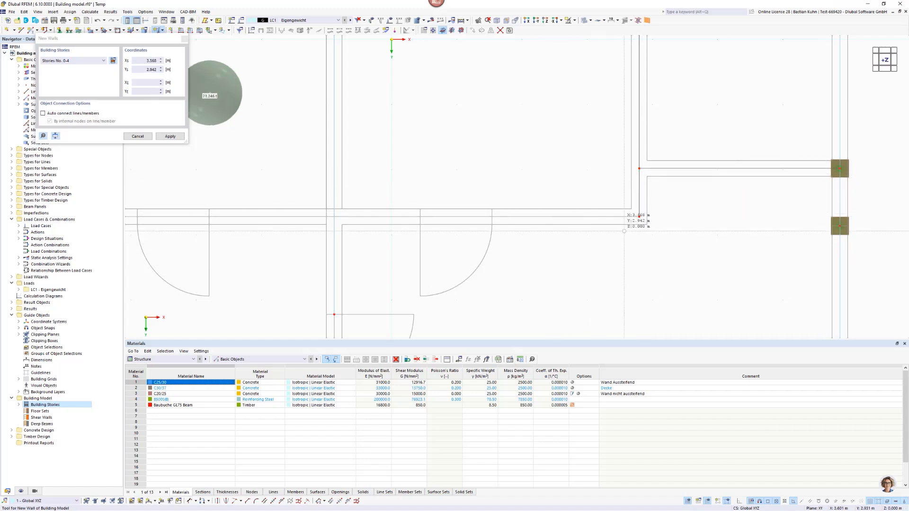
pyautogui.click(639, 217)
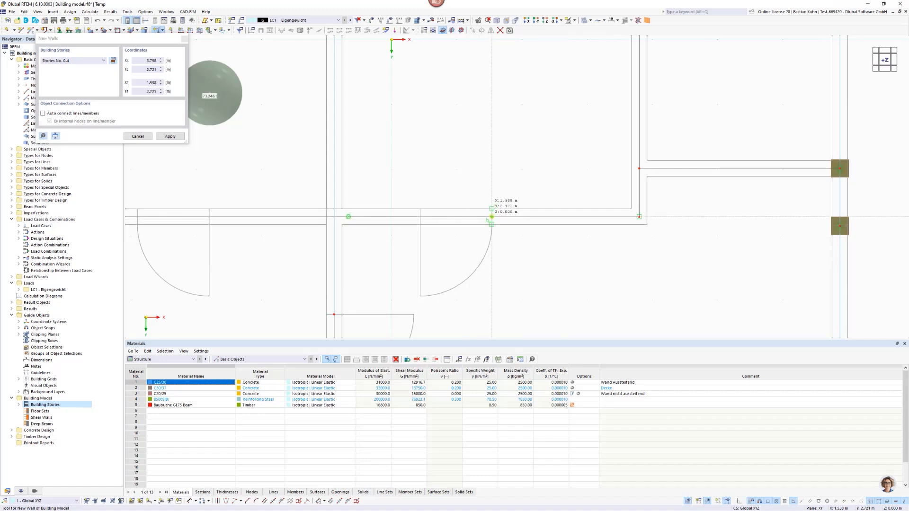
pyautogui.click(492, 216)
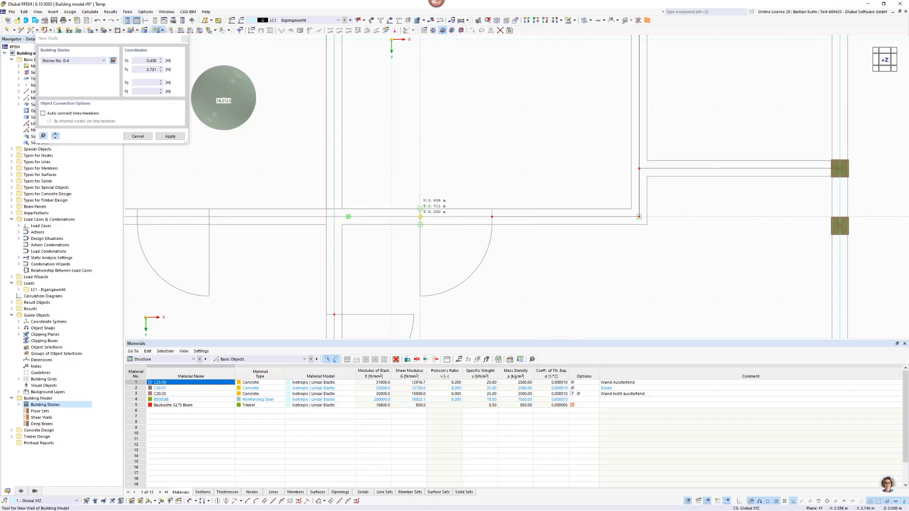
# Place a shear-free wall from (0.438, 2.721) to (-0.882, 2.721), then end wall placement with the model shown in side elevation.
pyautogui.click(420, 216)
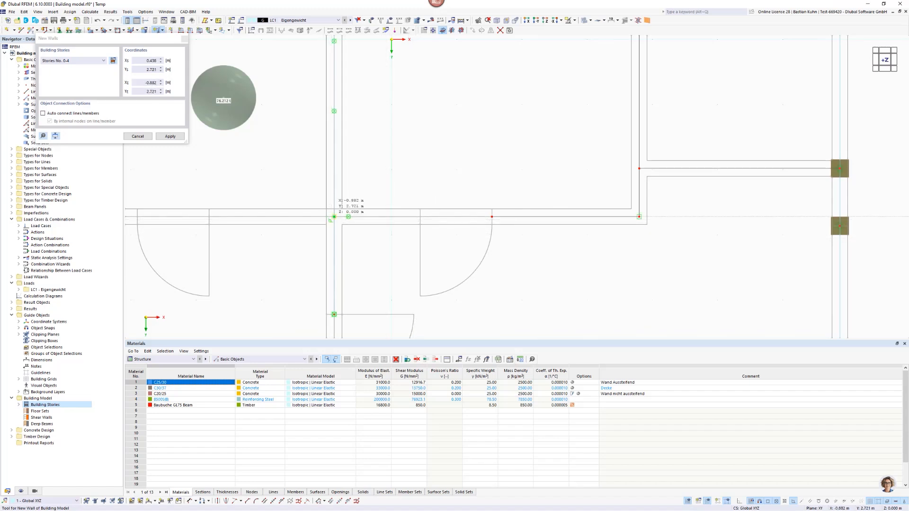
pyautogui.click(334, 216)
pyautogui.scroll(-5, 417, 259)
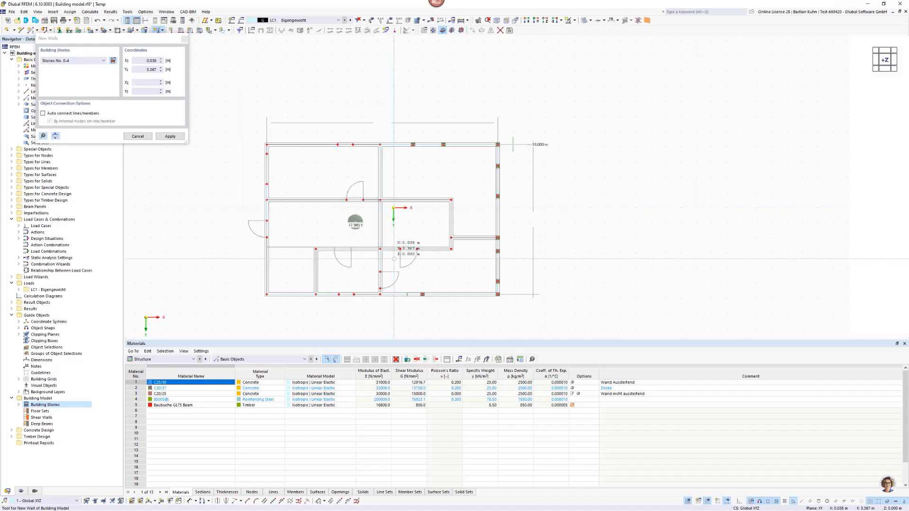
pyautogui.keyDown('ctrl'); pyautogui.moveTo(394, 259); pyautogui.dragTo(358, 176, button='middle'); pyautogui.keyUp('ctrl')
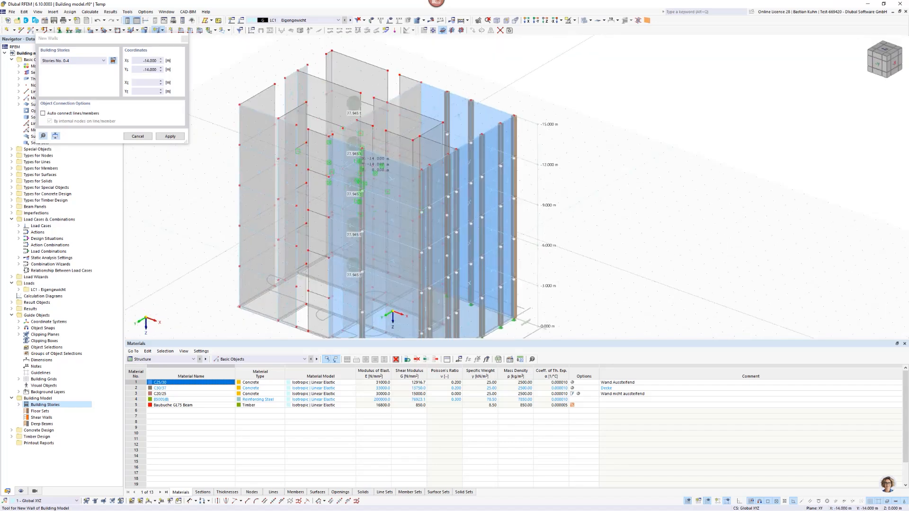
pyautogui.click(535, 21)
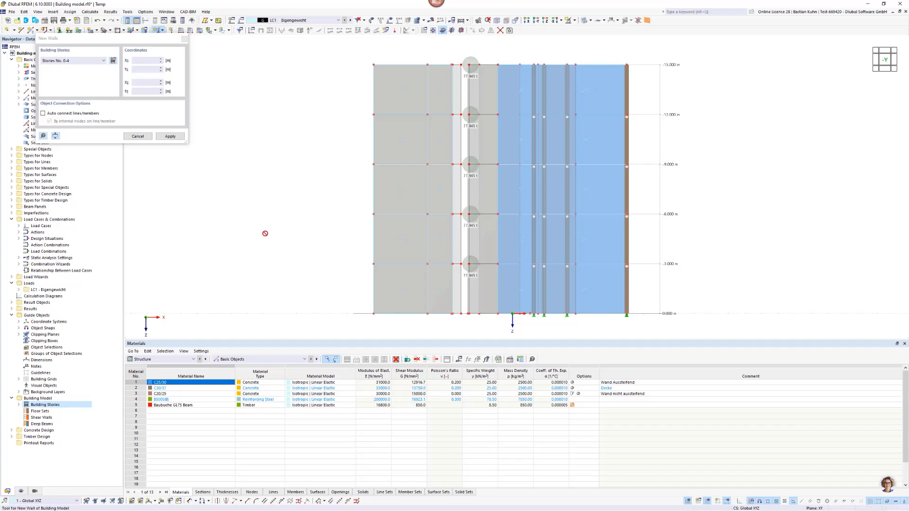
pyautogui.press('Escape')
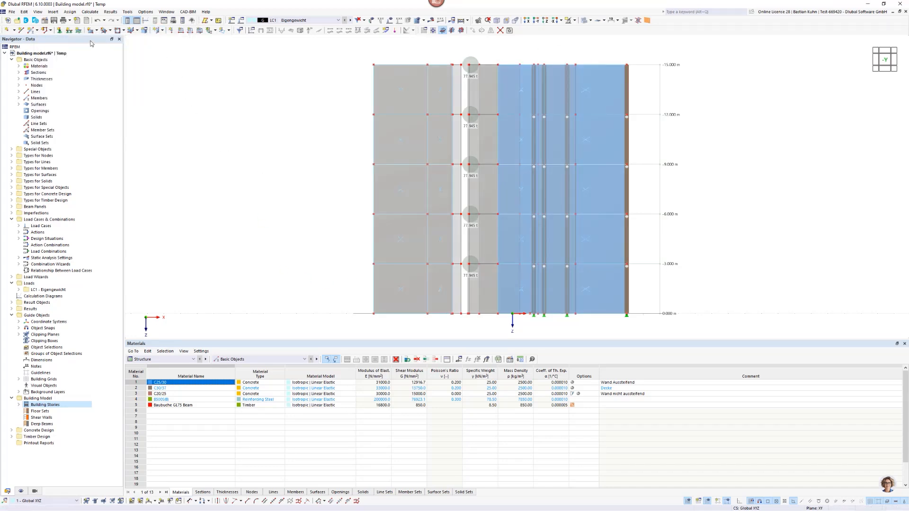
# Edit the Gelenkig line support to use the local xyz system with a spring constant of 6000 kN/m² in the ux direction.
pyautogui.click(69, 31)
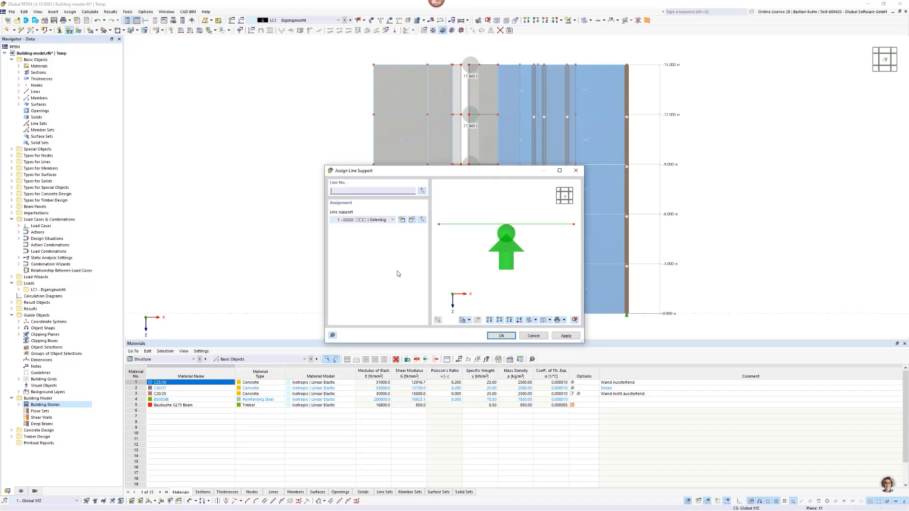
pyautogui.click(412, 220)
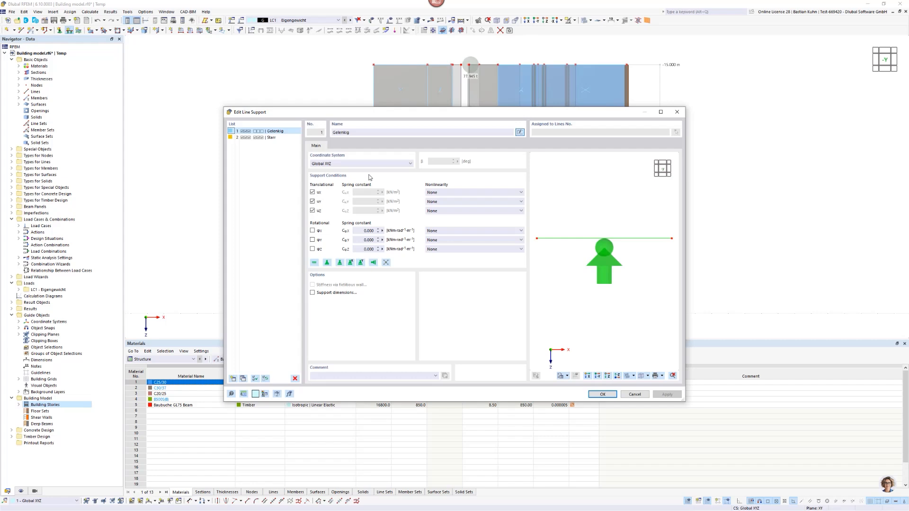
pyautogui.click(360, 163)
pyautogui.click(326, 175)
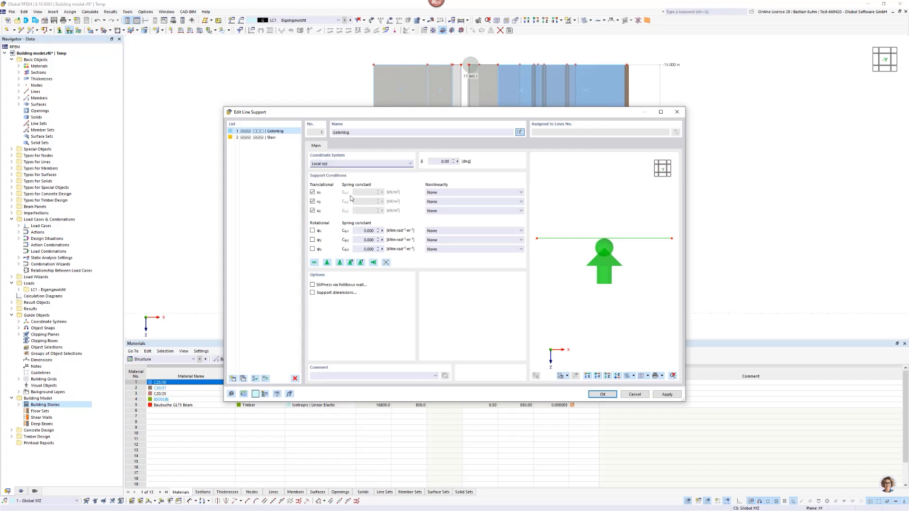
pyautogui.click(312, 210)
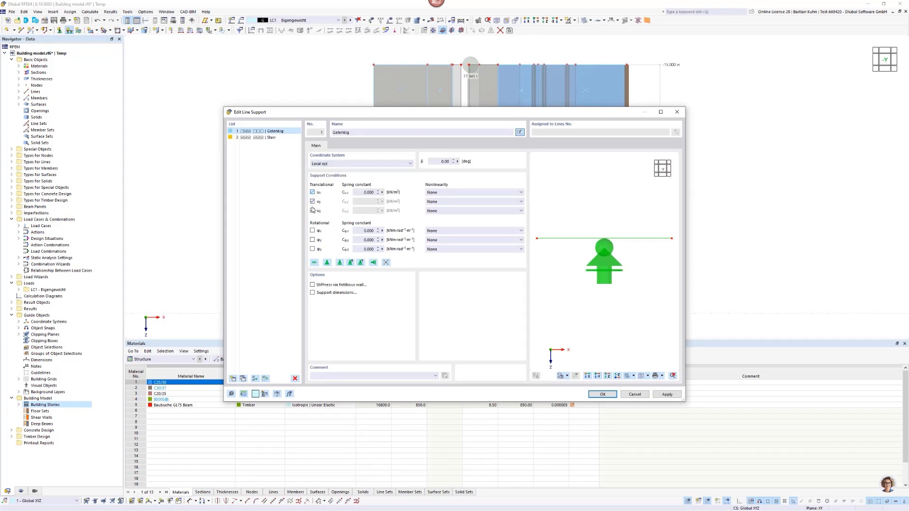
pyautogui.click(363, 192)
pyautogui.moveTo(507, 118); pyautogui.dragTo(503, 71)
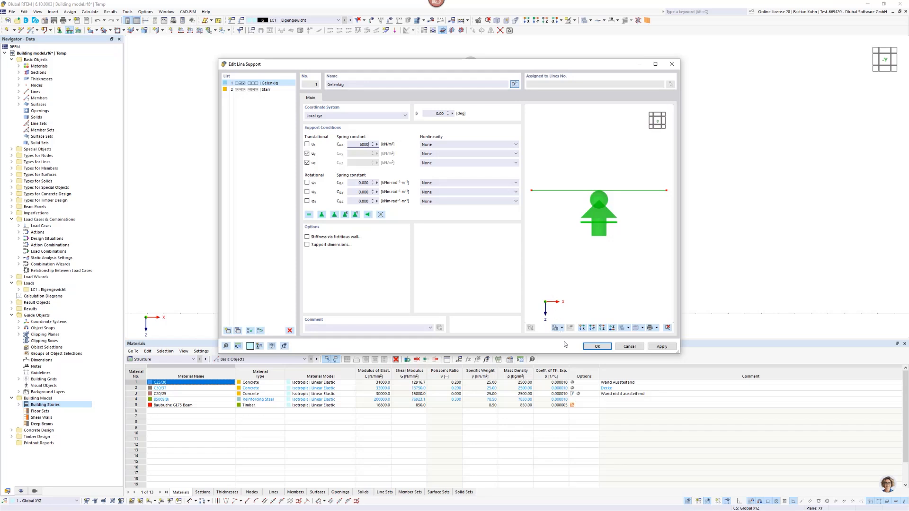
pyautogui.click(596, 347)
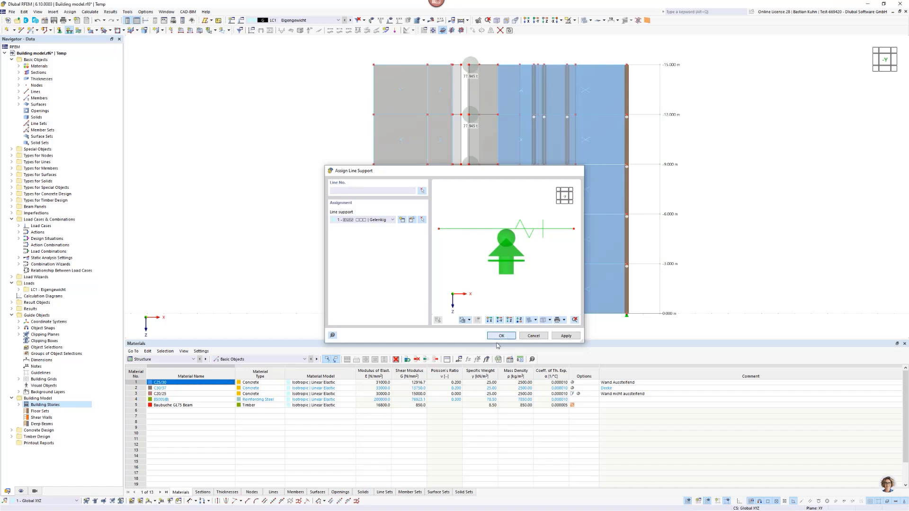
# Start assigning the Gelenkig line support and hide the load-transfer surfaces by inverting their stiffness-type visibility.
pyautogui.click(502, 336)
pyautogui.moveTo(350, 304); pyautogui.dragTo(354, 263)
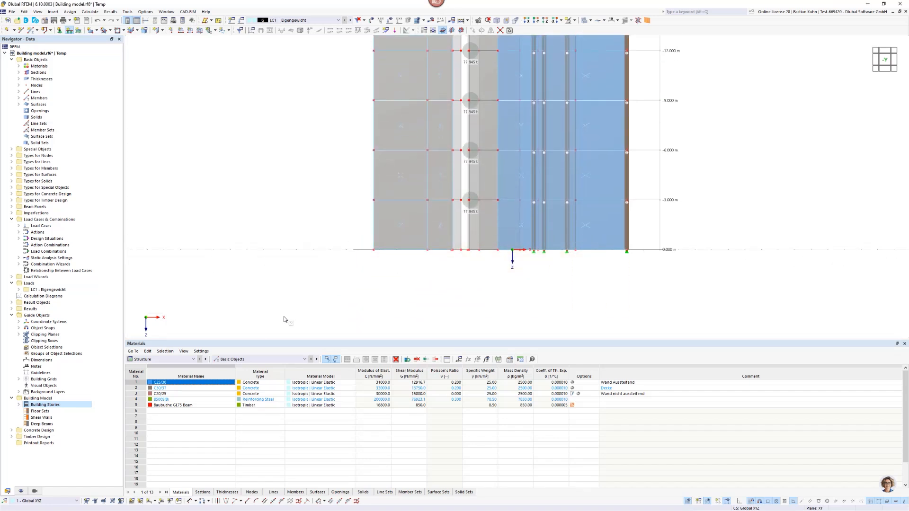
pyautogui.click(36, 492)
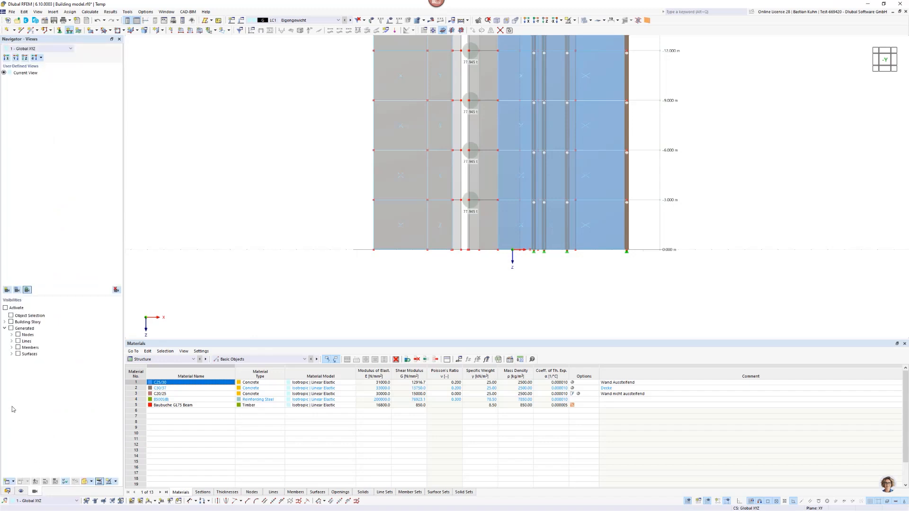
pyautogui.click(12, 354)
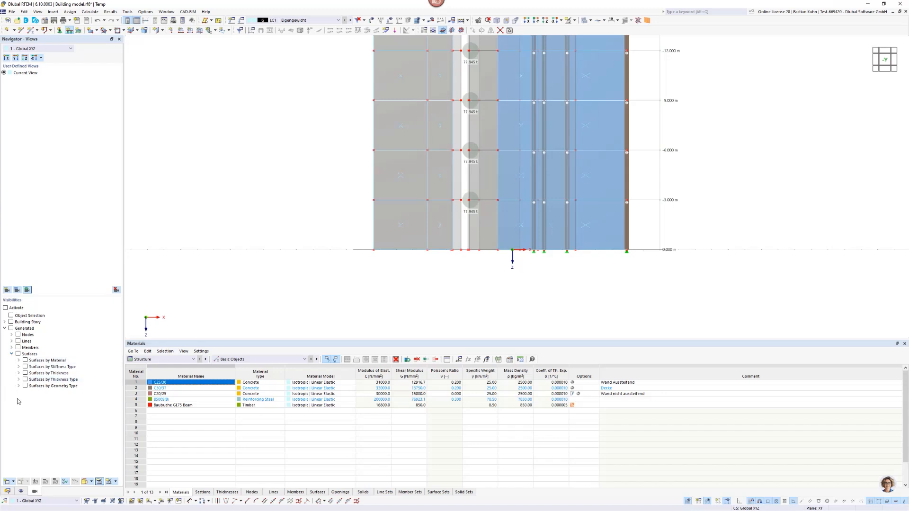
pyautogui.click(19, 373)
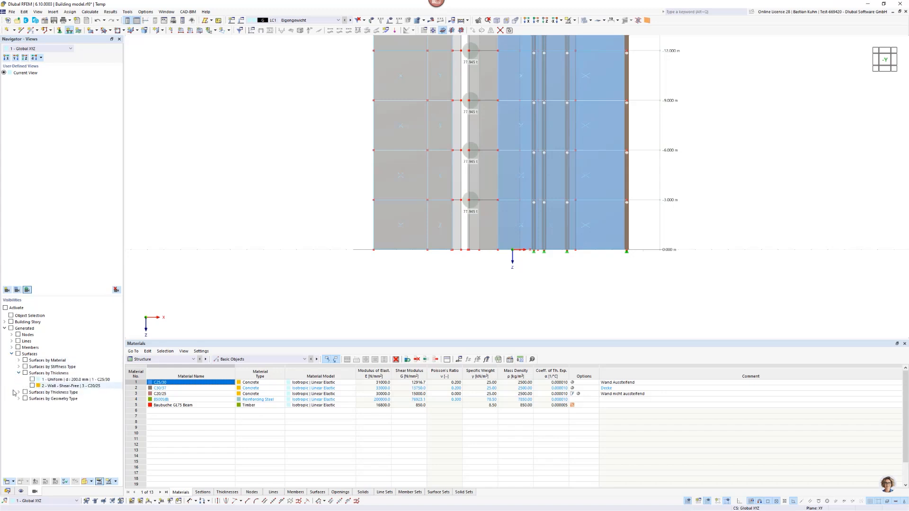
pyautogui.click(18, 367)
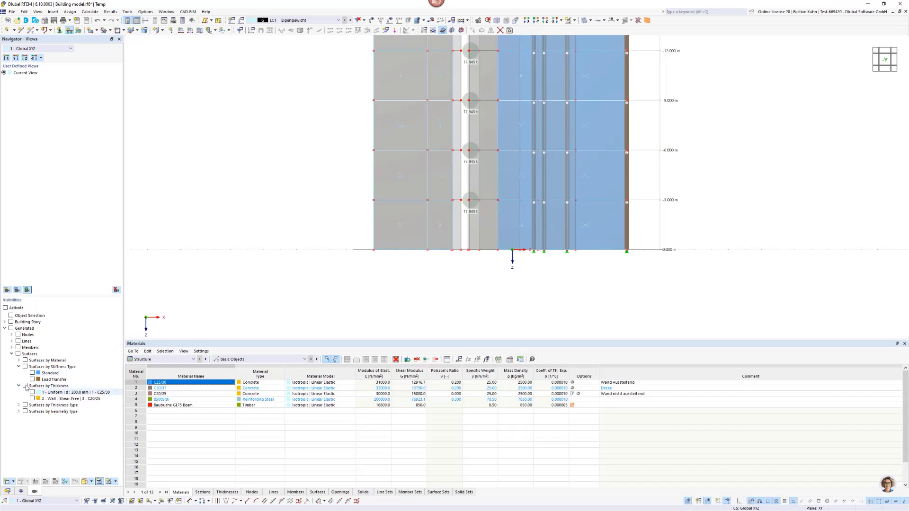
pyautogui.click(32, 379)
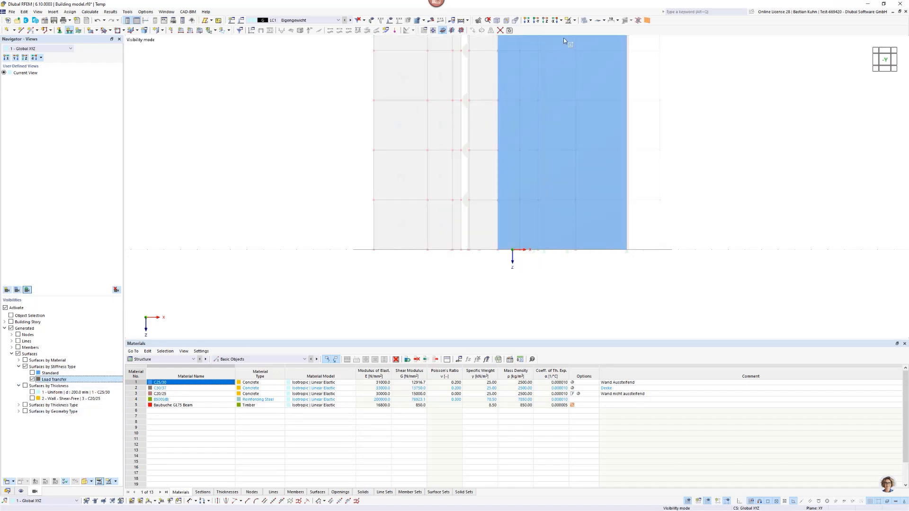
pyautogui.click(574, 20)
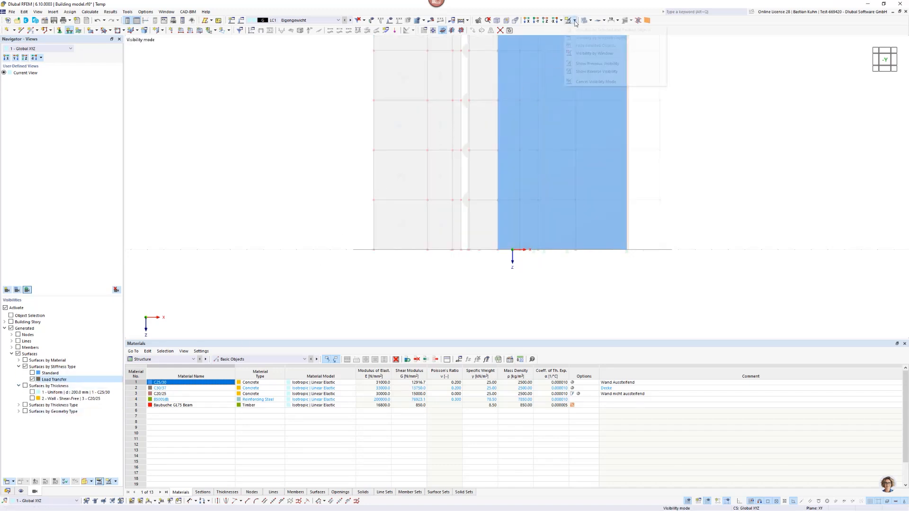
pyautogui.click(588, 71)
# Assign the Gelenkig line support to all wall base lines at the 0.000 m level.
pyautogui.moveTo(353, 239); pyautogui.dragTo(665, 297)
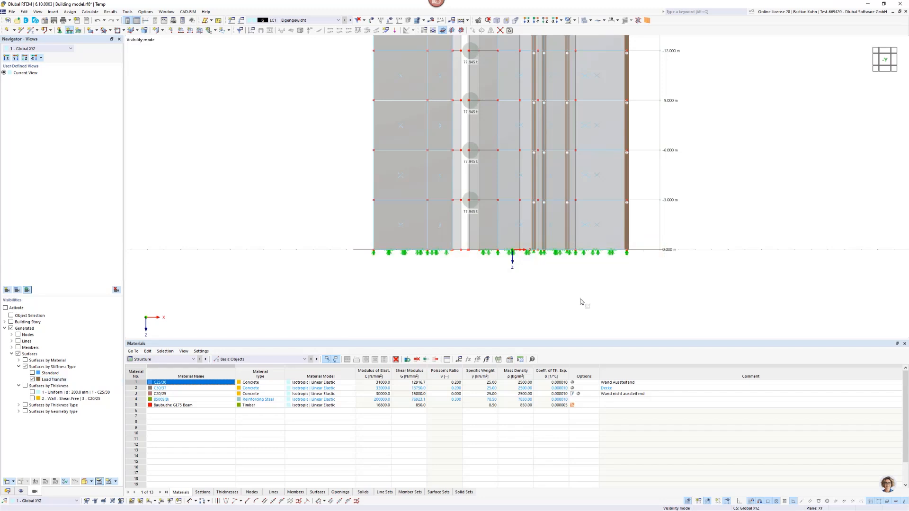
pyautogui.scroll(-4, 272, 207)
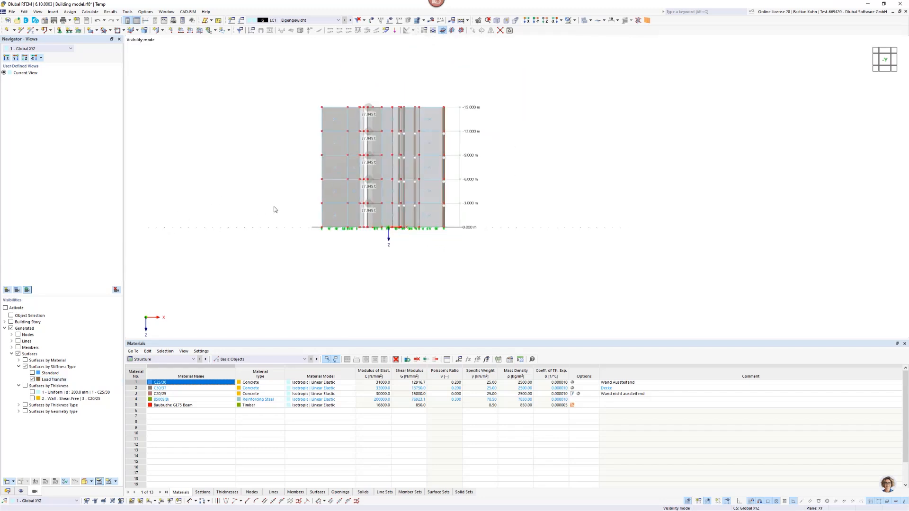
pyautogui.keyDown('ctrl'); pyautogui.moveTo(250, 220); pyautogui.dragTo(210, 229, button='middle'); pyautogui.keyUp('ctrl')
pyautogui.scroll(4, 370, 232)
pyautogui.scroll(2, 370, 235)
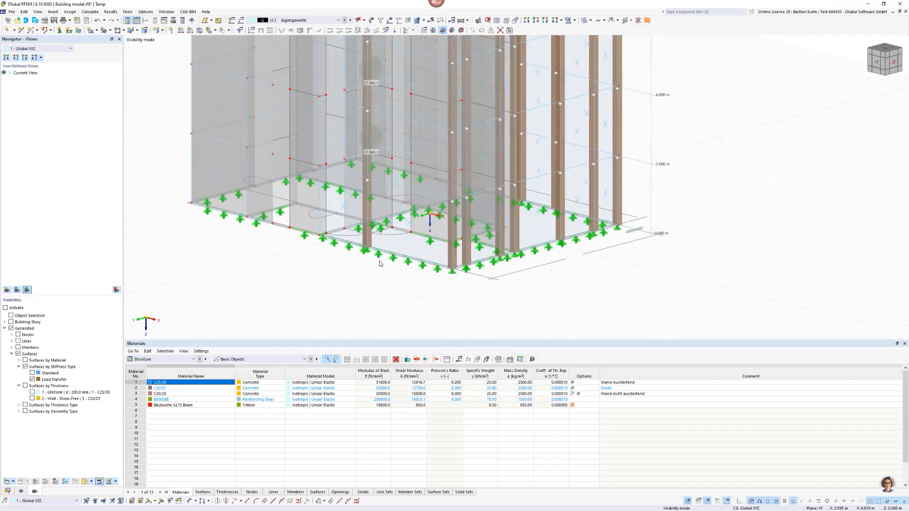
# Delete the line supports along the two outer base edges between the timber columns, keeping the columns' nodal supports.
pyautogui.scroll(2, 378, 258)
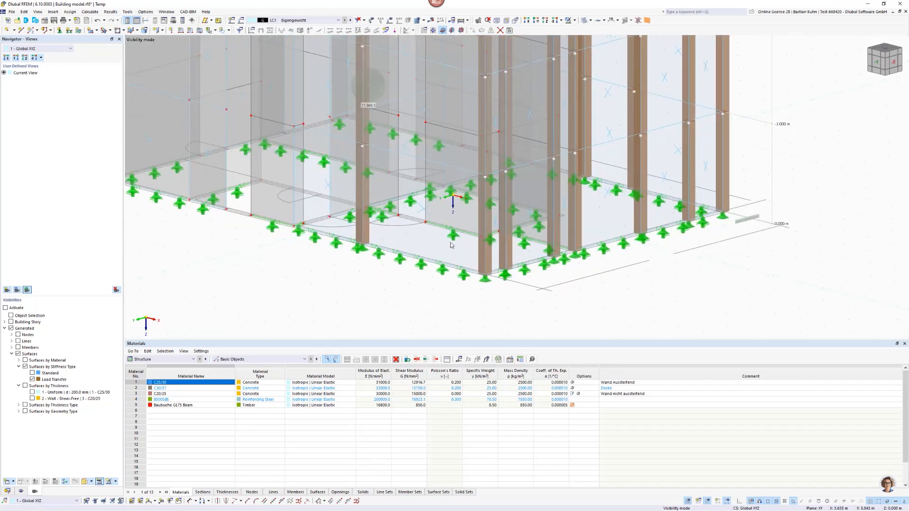
pyautogui.scroll(-3, 450, 246)
pyautogui.scroll(5, 417, 259)
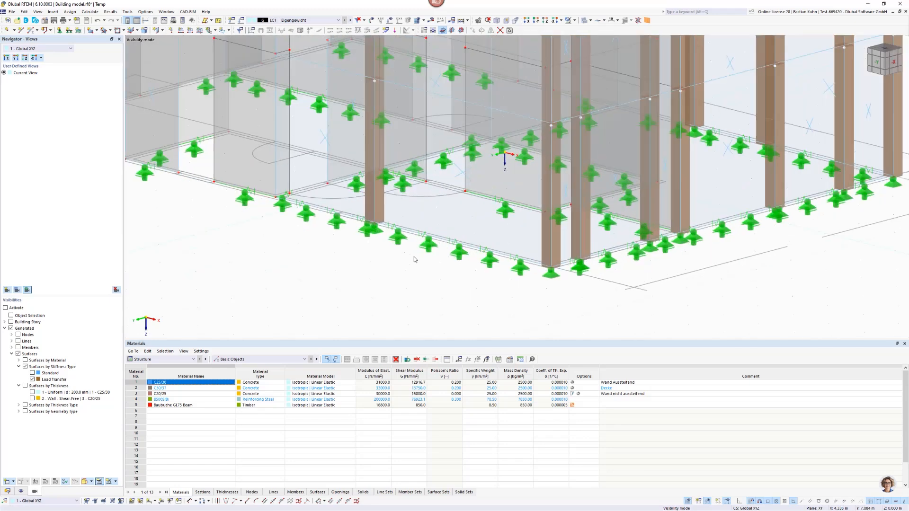
pyautogui.scroll(-2, 377, 210)
pyautogui.scroll(4, 407, 218)
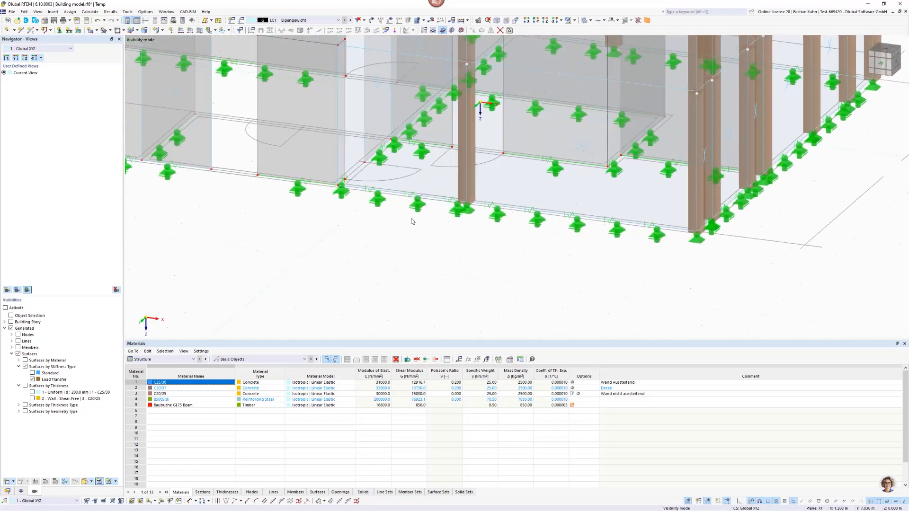
pyautogui.click(378, 206)
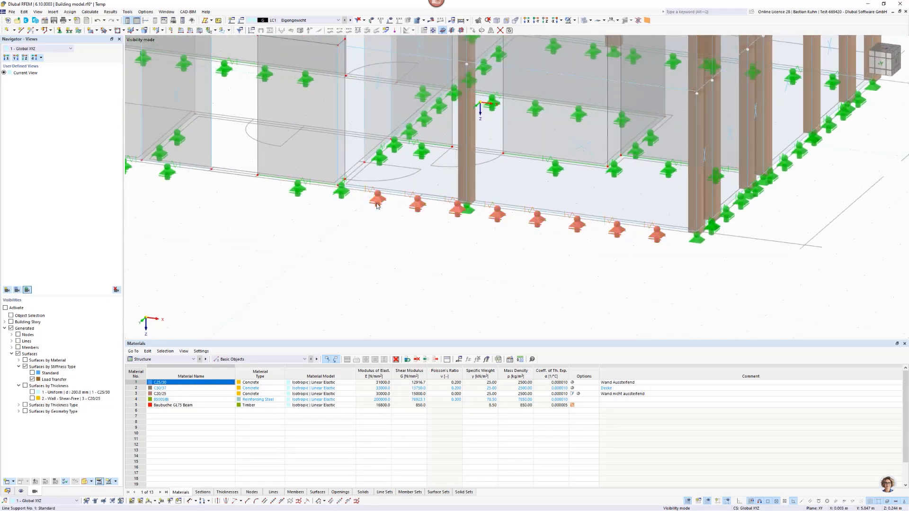
pyautogui.press('Delete')
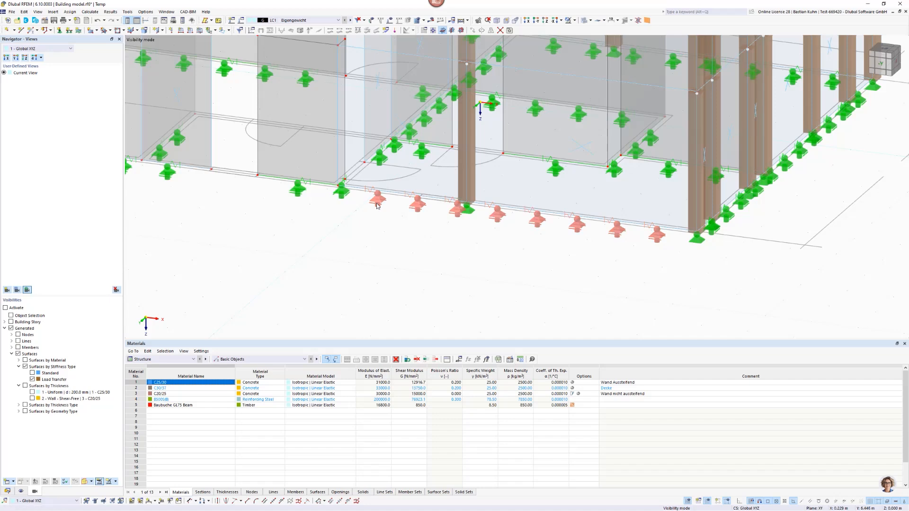
pyautogui.click(732, 216)
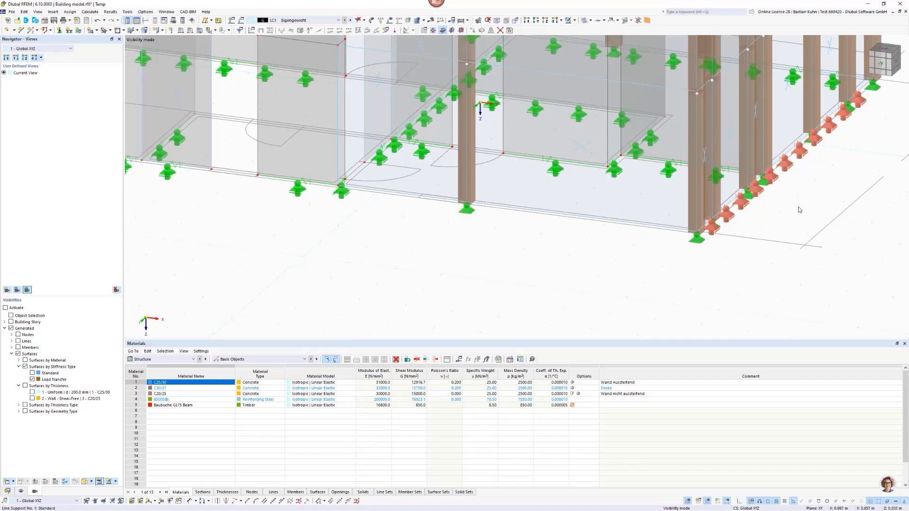
pyautogui.press('Delete')
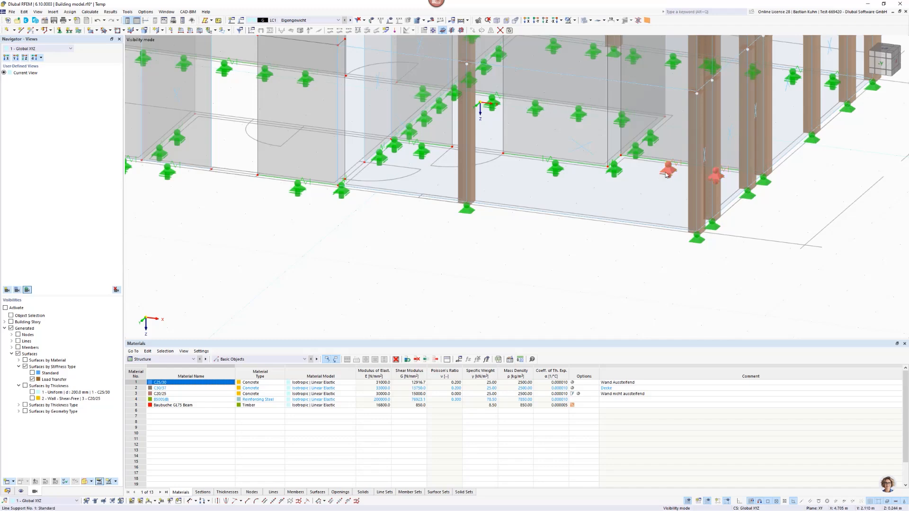
pyautogui.scroll(-2, 703, 208)
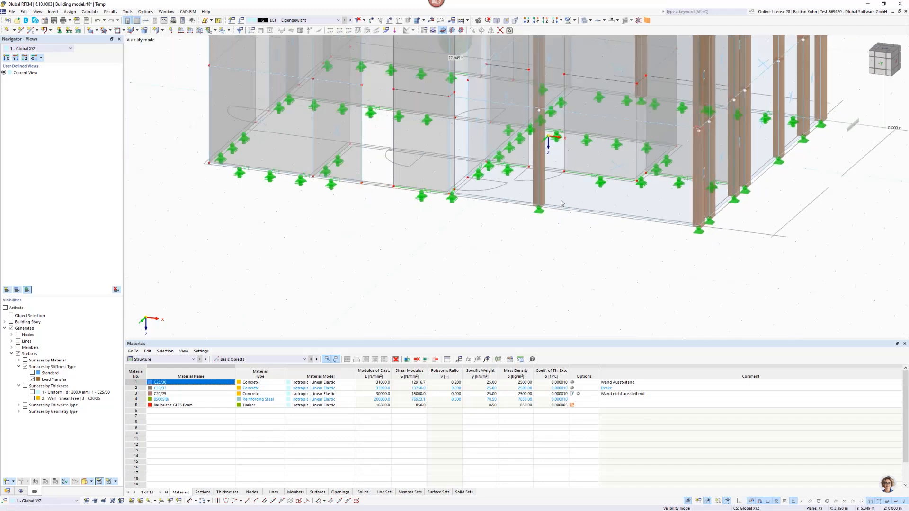
pyautogui.keyDown('ctrl'); pyautogui.moveTo(565, 211); pyautogui.dragTo(553, 231, button='middle'); pyautogui.keyUp('ctrl')
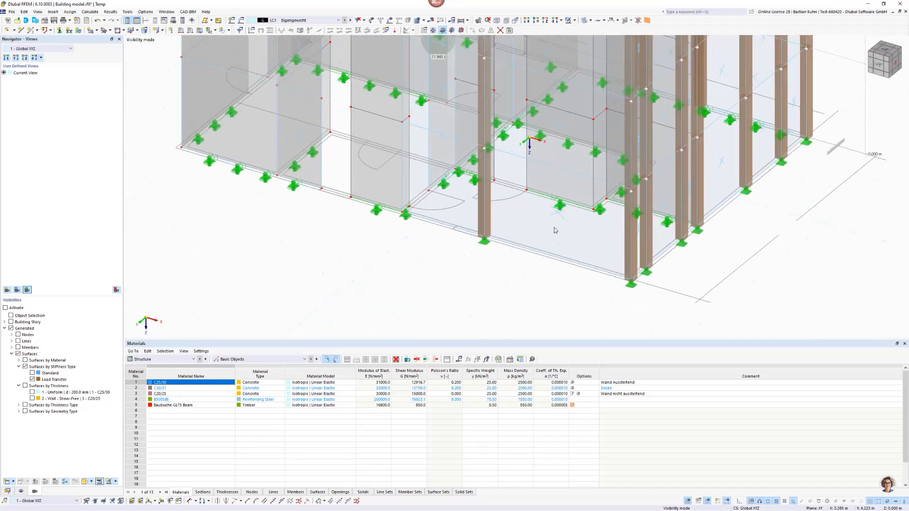
# Delete the line support along the remaining rear outer base edge between the timber columns.
pyautogui.scroll(2, 398, 197)
pyautogui.scroll(2, 377, 209)
pyautogui.scroll(2, 602, 196)
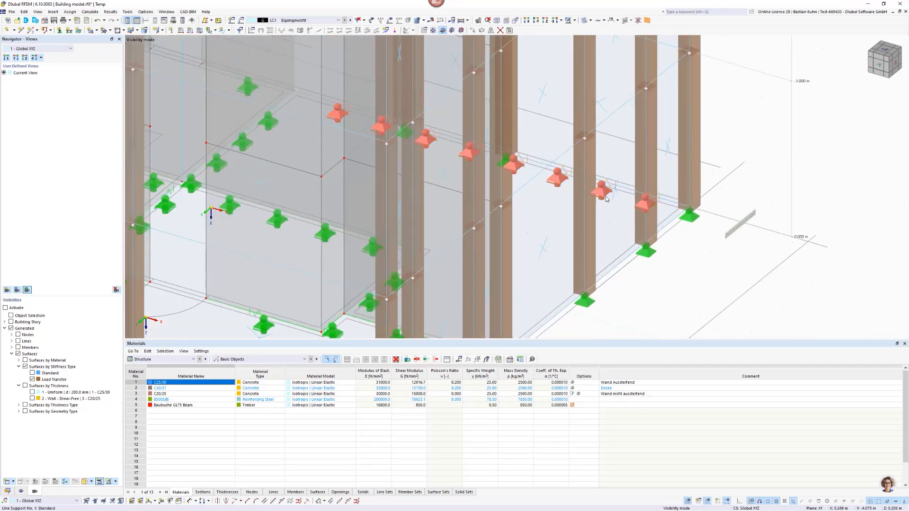
pyautogui.click(606, 198)
pyautogui.scroll(-6, 606, 198)
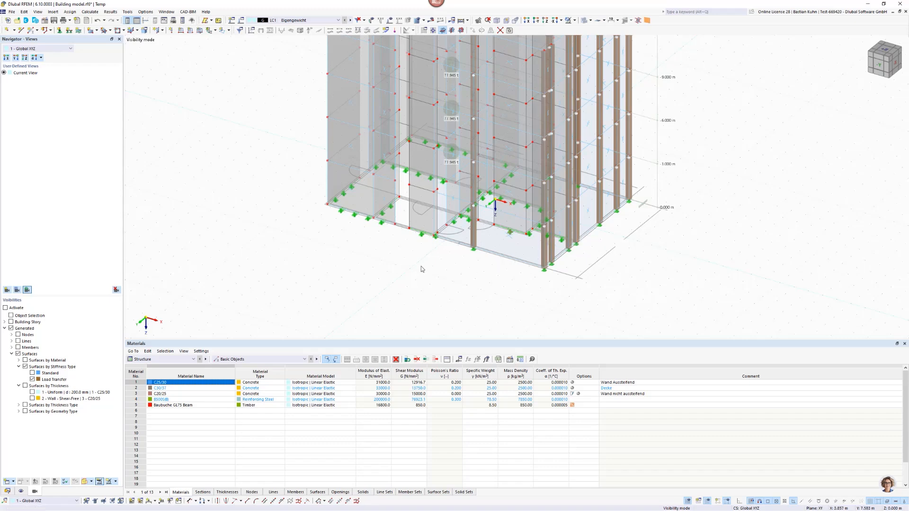
pyautogui.scroll(-3, 421, 266)
pyautogui.moveTo(460, 256); pyautogui.dragTo(523, 284, button='middle')
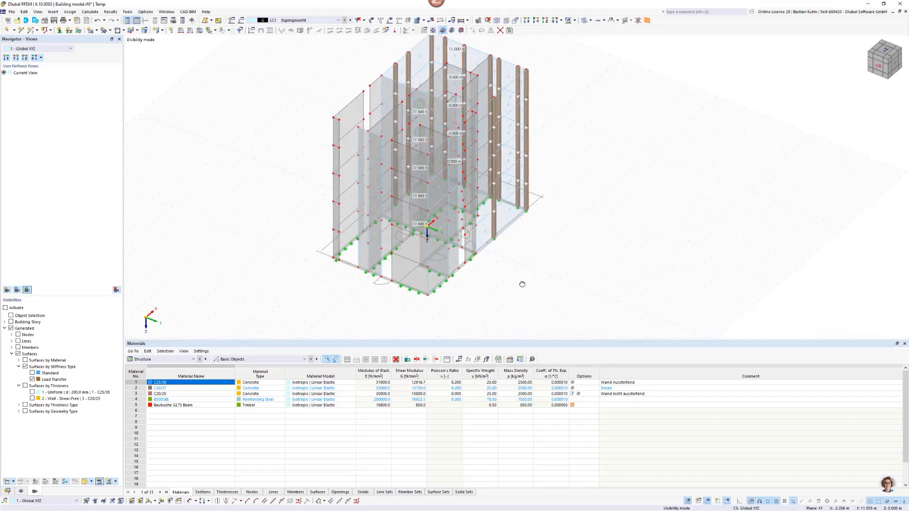
# Start a new rectangular floor in plan view and define its thickness as Uniform, 250 mm, with the C30/37 Decke material.
pyautogui.click(546, 21)
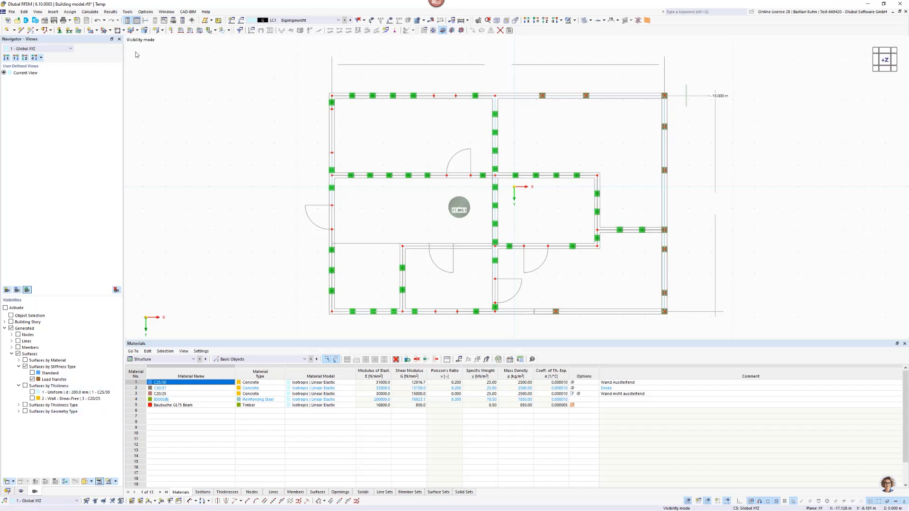
pyautogui.click(162, 30)
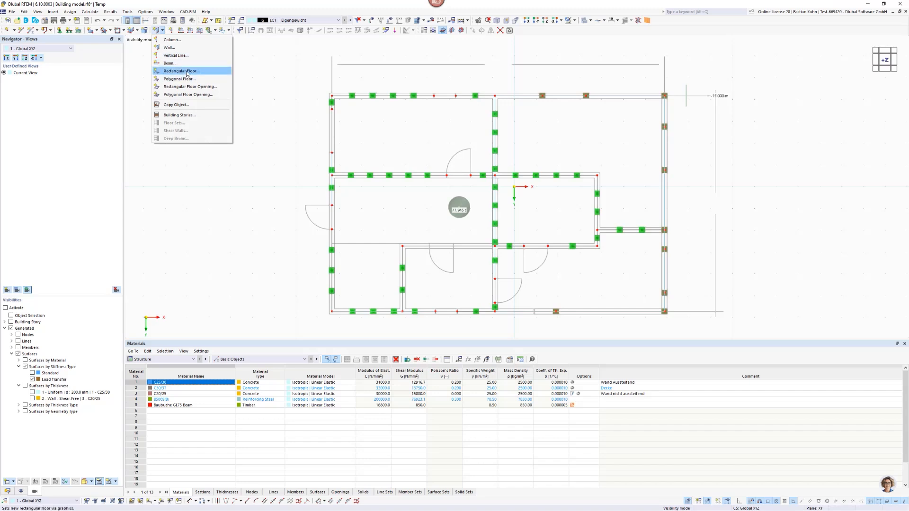
pyautogui.click(186, 72)
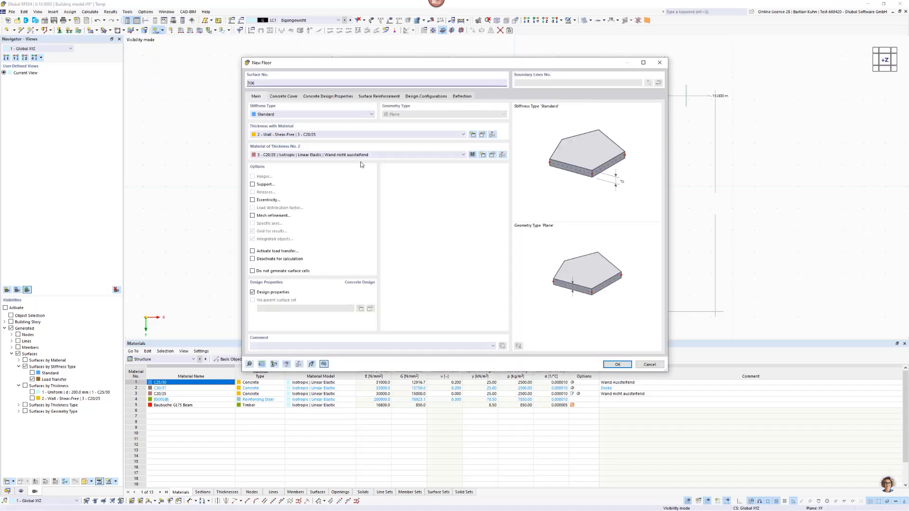
pyautogui.click(444, 137)
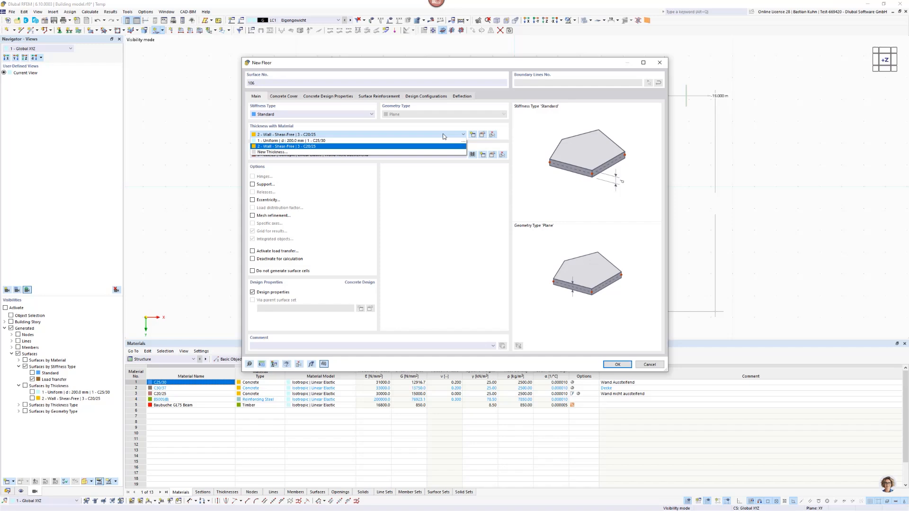
pyautogui.click(444, 136)
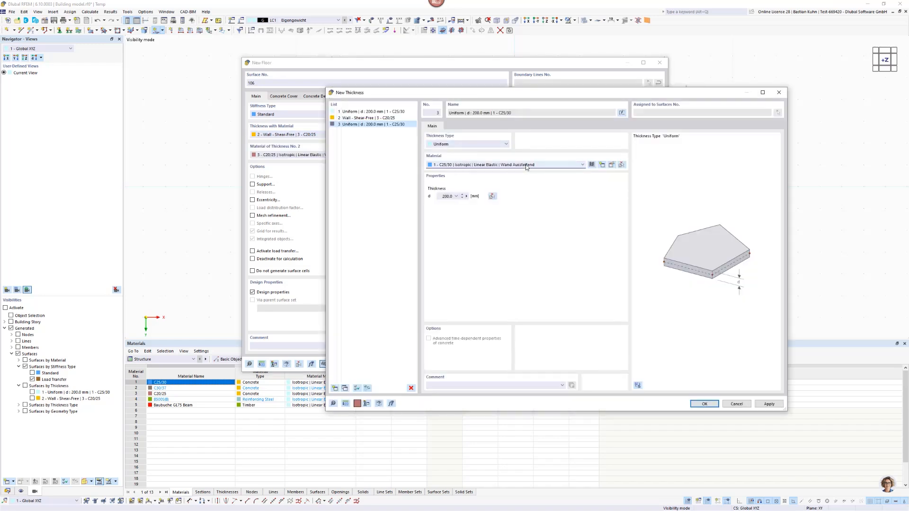
pyautogui.click(526, 166)
pyautogui.click(525, 177)
pyautogui.click(442, 198)
pyautogui.write('250')
pyautogui.click(691, 406)
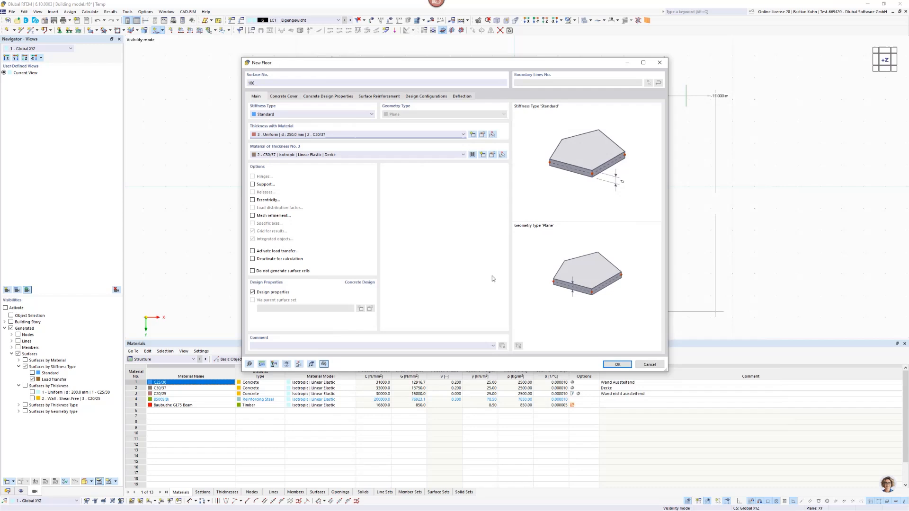
# Try placing the floor for Stories No. 0-4 from the upper-left wall-axis corner to the outer plan corner diagonally opposite, and undo it.
pyautogui.click(617, 364)
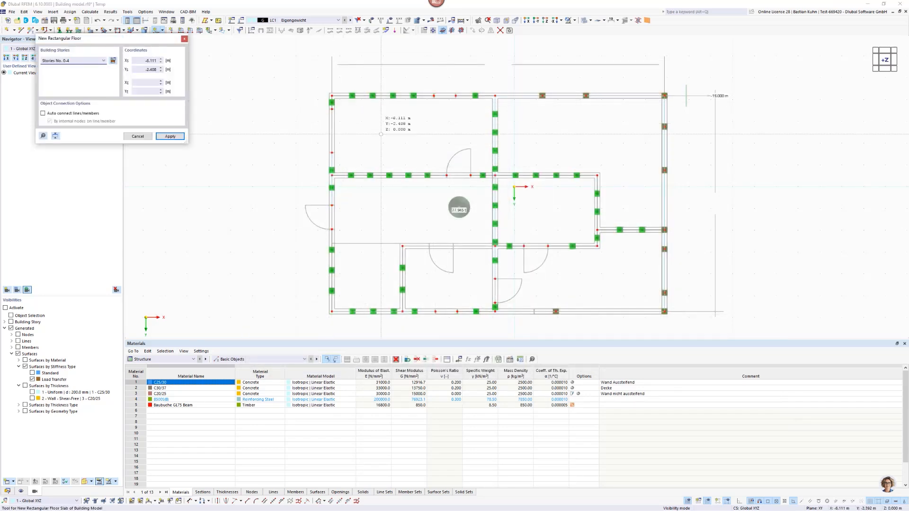
pyautogui.scroll(5, 331, 96)
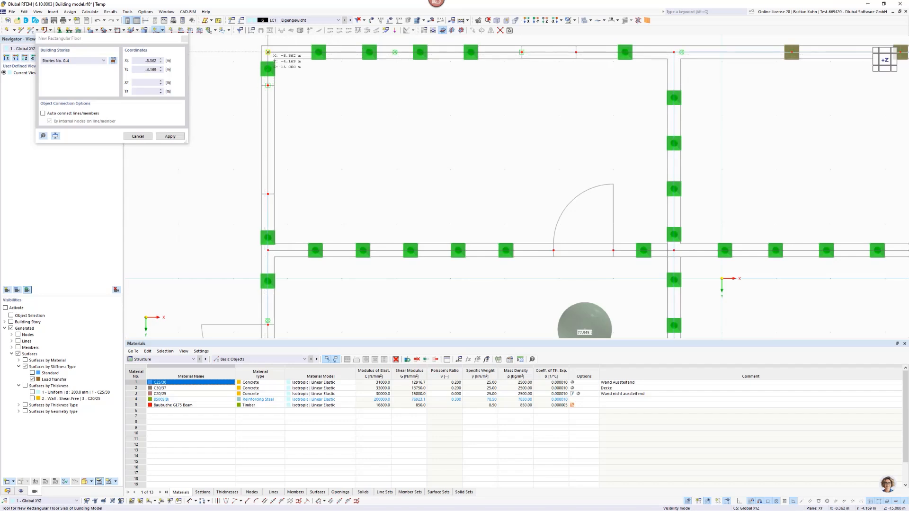
pyautogui.click(268, 53)
pyautogui.scroll(-5, 305, 107)
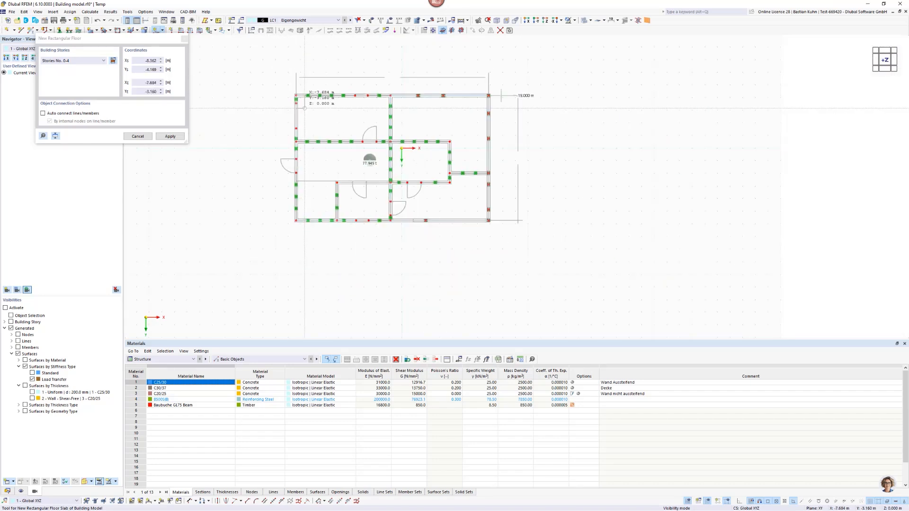
pyautogui.scroll(5, 450, 206)
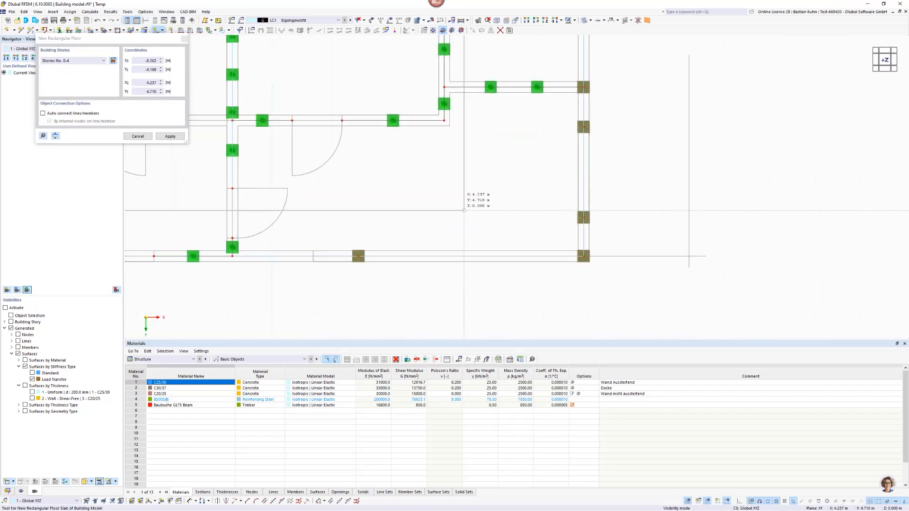
pyautogui.click(589, 257)
pyautogui.press('Escape')
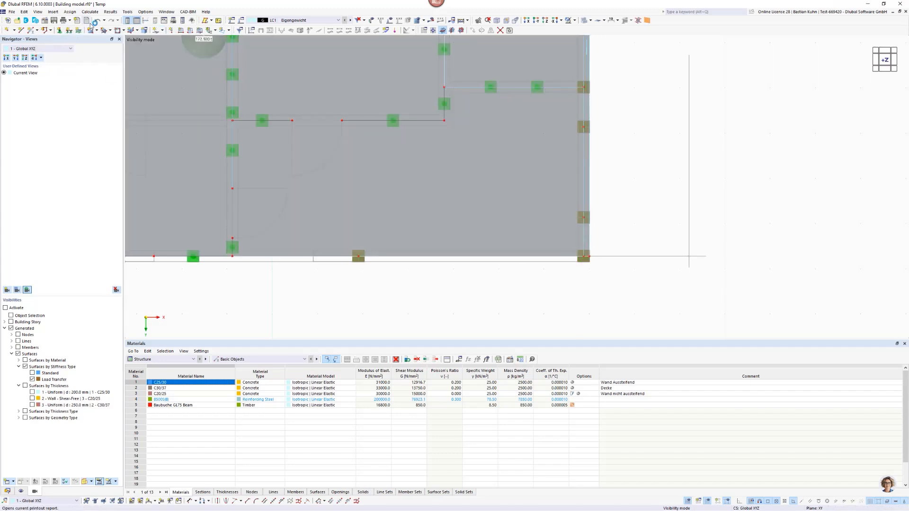
pyautogui.click(98, 21)
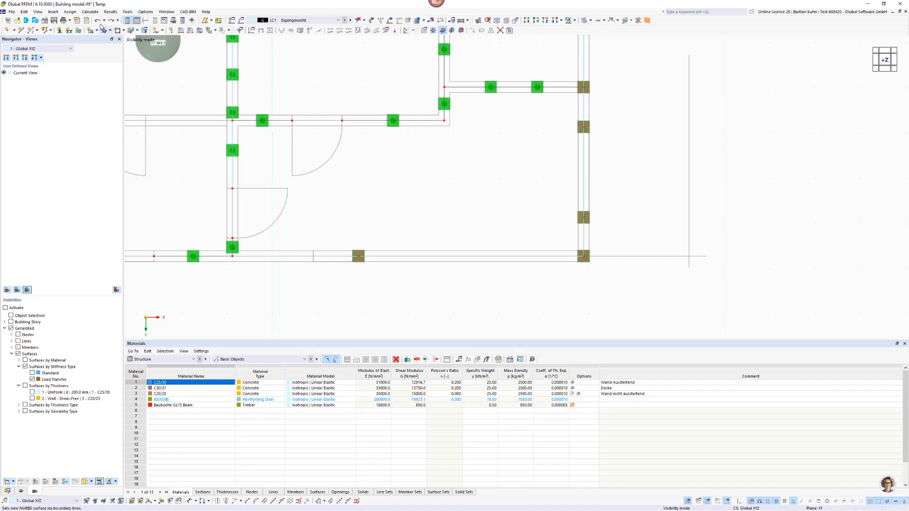
# Place the 250 mm C30/37 rectangular floor for Stories No. 0-4 from the upper-left wall-axis corner node to the centre node of the opposite corner column.
pyautogui.scroll(-3, 286, 169)
pyautogui.moveTo(409, 212); pyautogui.dragTo(474, 260, button='middle')
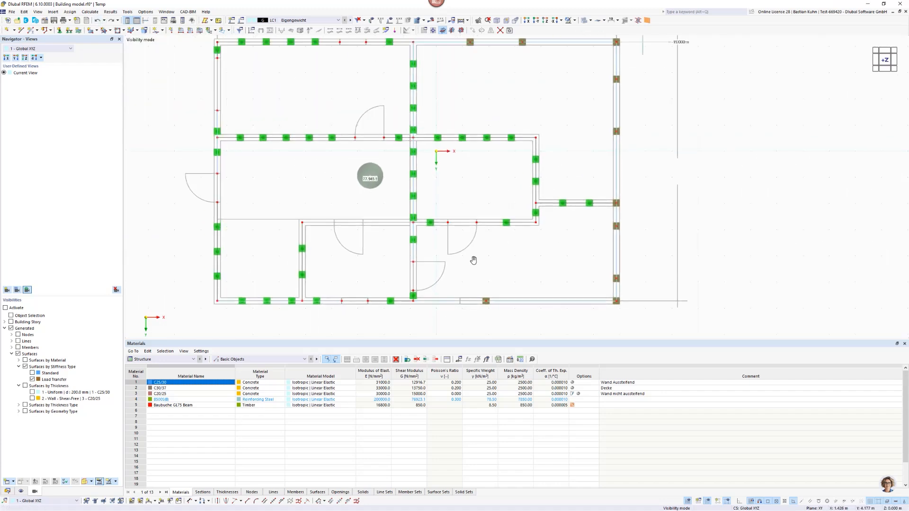
pyautogui.click(153, 31)
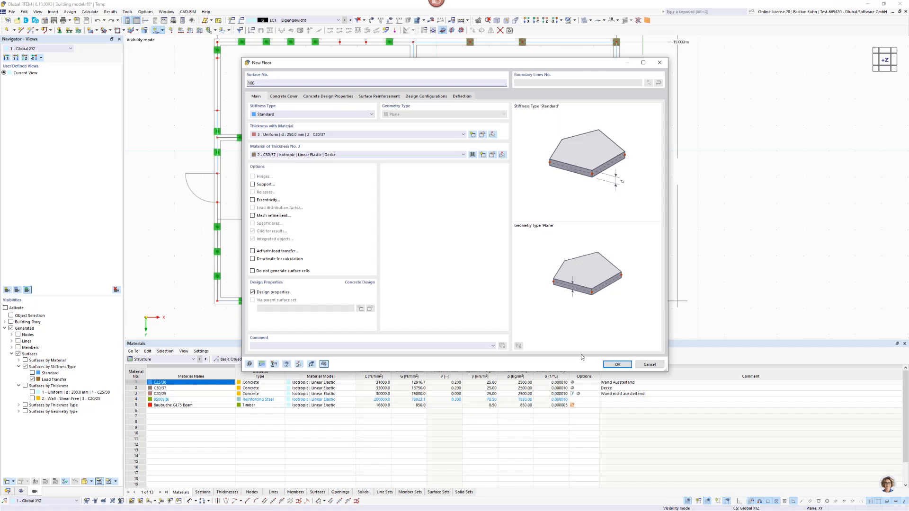
pyautogui.click(618, 364)
pyautogui.scroll(5, 237, 62)
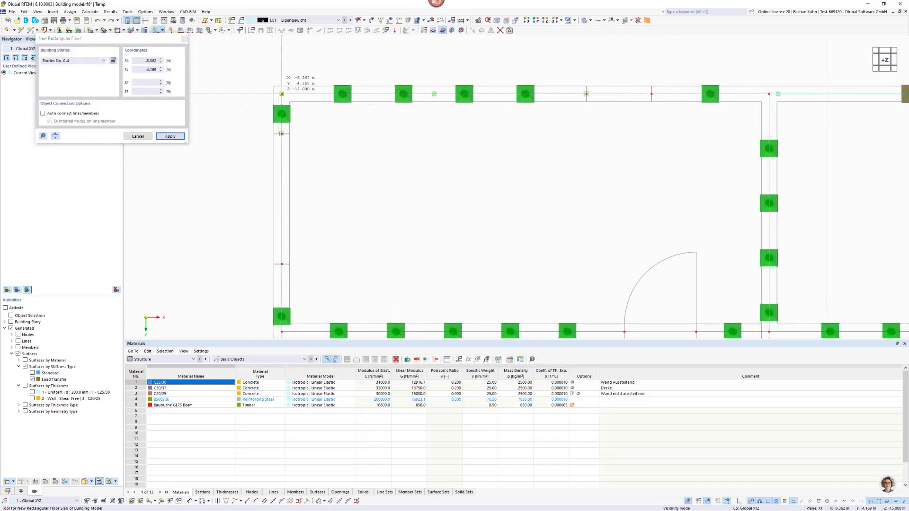
pyautogui.click(281, 91)
pyautogui.scroll(-4, 385, 185)
pyautogui.moveTo(416, 205); pyautogui.dragTo(284, 101, button='middle')
pyautogui.scroll(6, 602, 227)
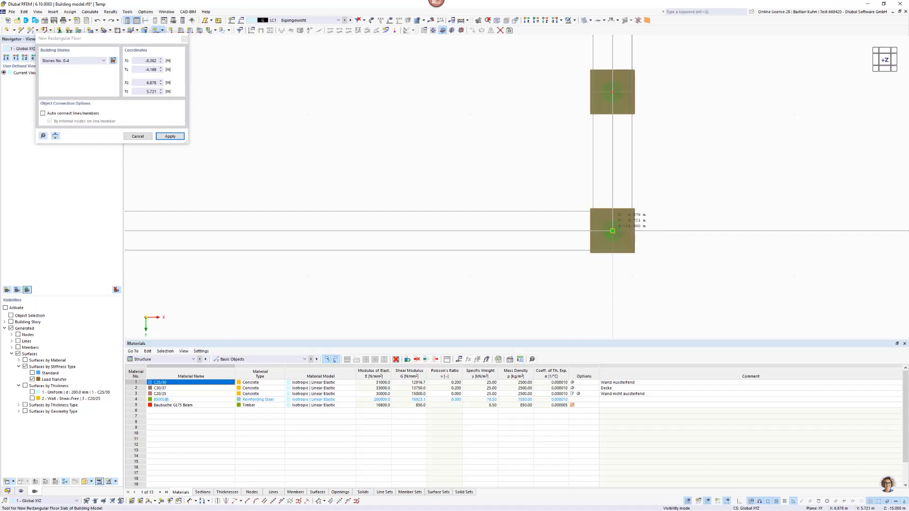
pyautogui.click(612, 231)
pyautogui.press('Escape')
pyautogui.scroll(-6, 561, 297)
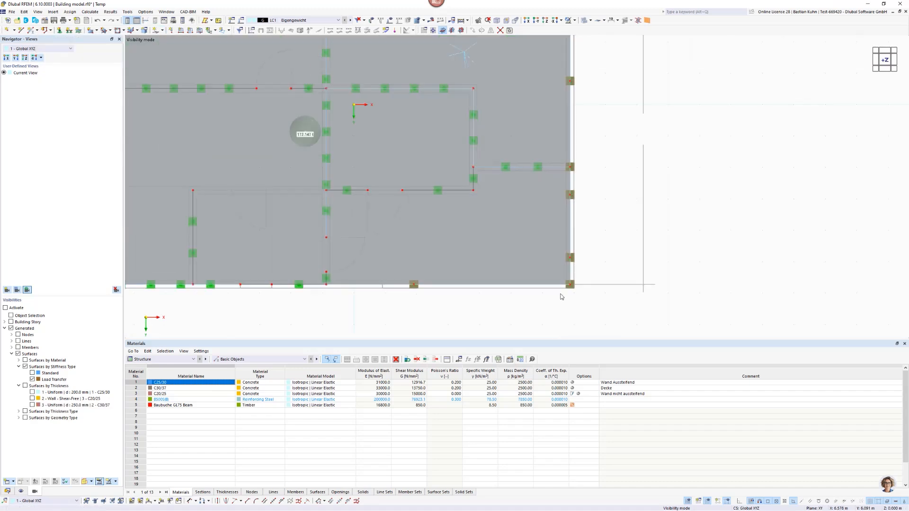
# Isolate the 250 mm C30/37 floor slabs in 3D through their thickness visibility, with the load-transfer surfaces switched off.
pyautogui.scroll(-1, 561, 297)
pyautogui.moveTo(532, 277); pyautogui.dragTo(665, 205, button='middle')
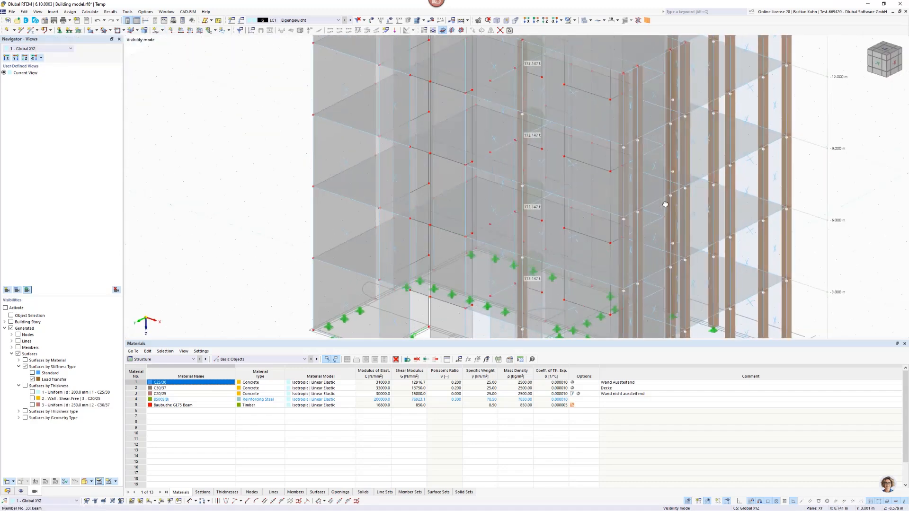
pyautogui.scroll(-3, 604, 195)
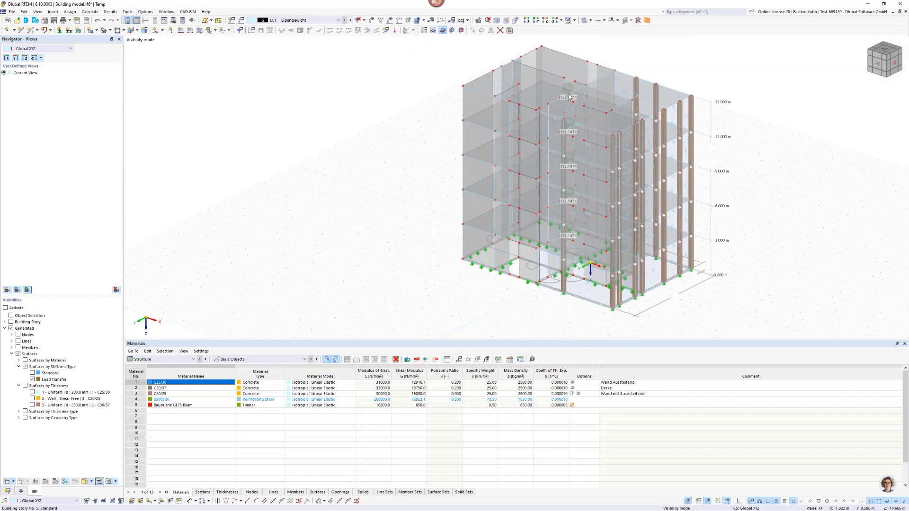
pyautogui.scroll(3, 569, 97)
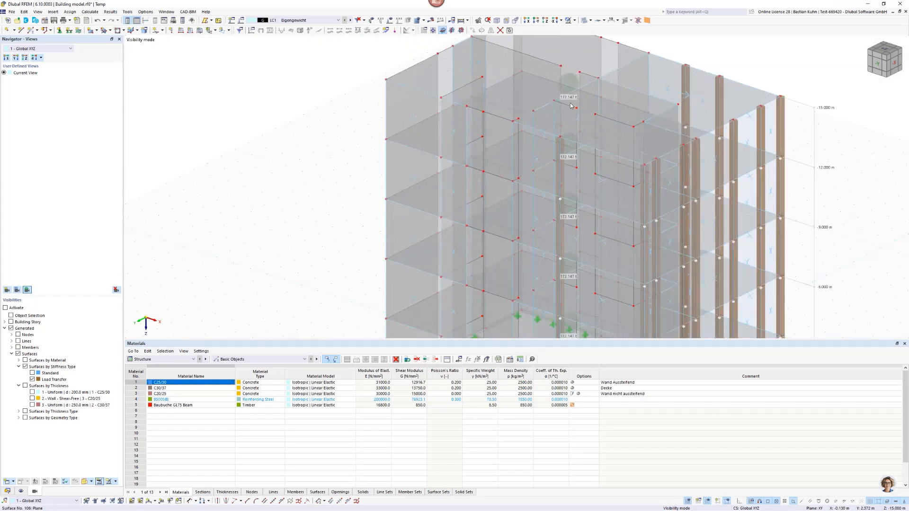
pyautogui.scroll(-5, 564, 124)
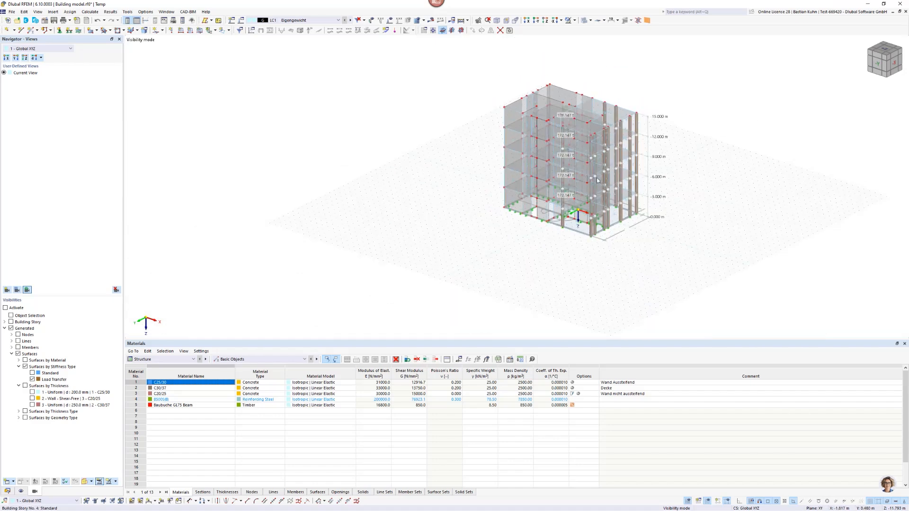
pyautogui.moveTo(553, 177); pyautogui.dragTo(536, 170, button='middle')
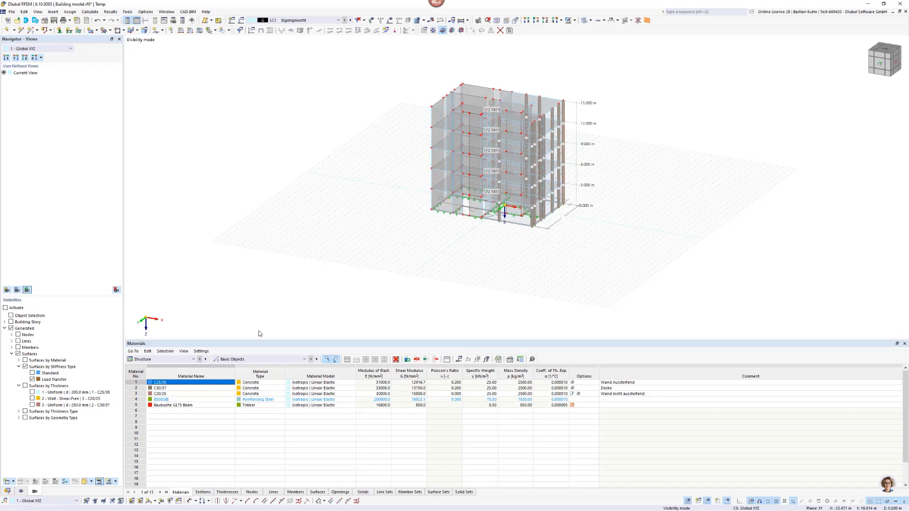
pyautogui.click(32, 405)
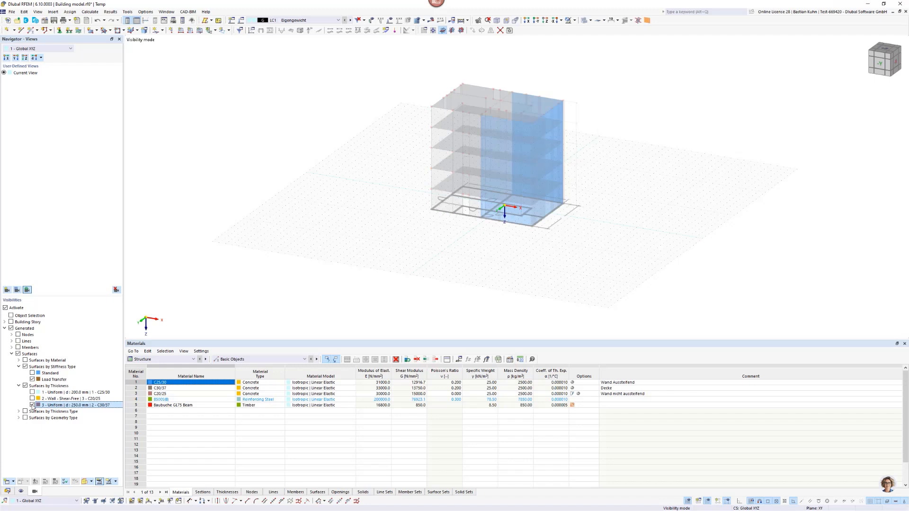
pyautogui.click(32, 379)
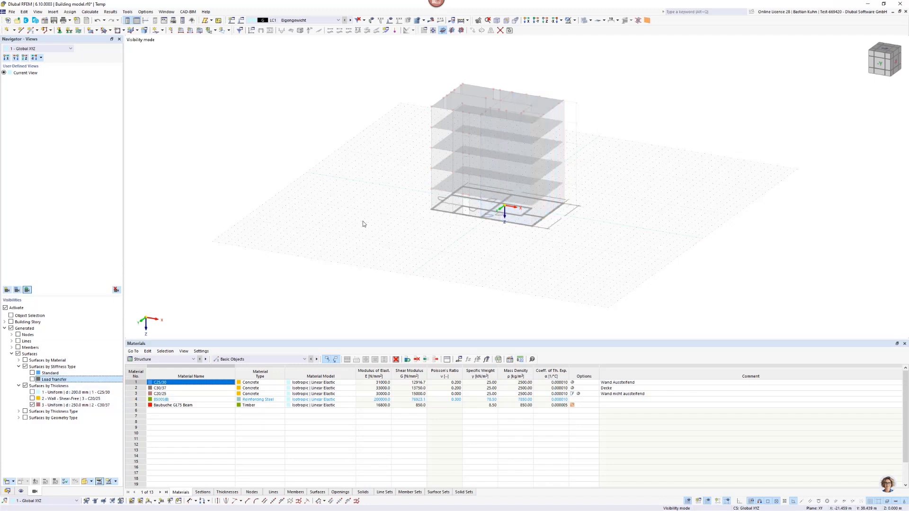
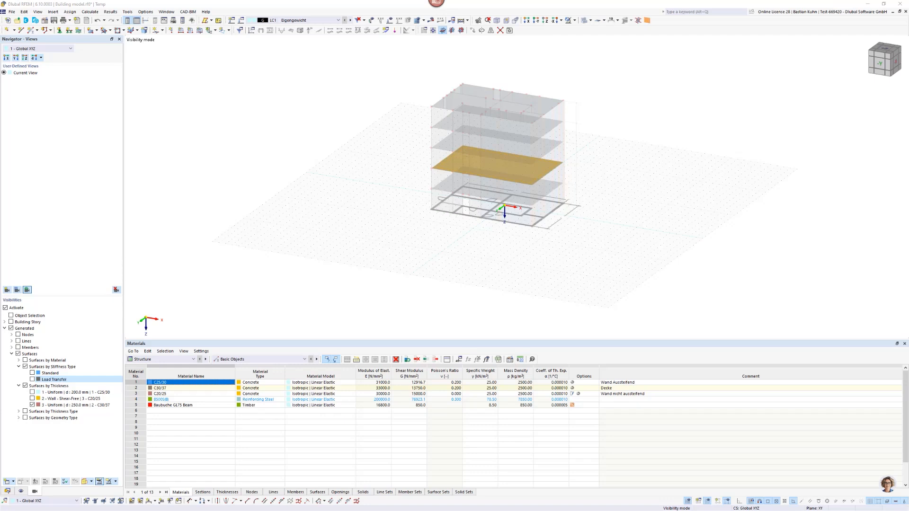
# Start a new uniform global Z surface force load in load case LC1 Eigengewicht with a magnitude of 1.5 kN/m².
pyautogui.click(200, 31)
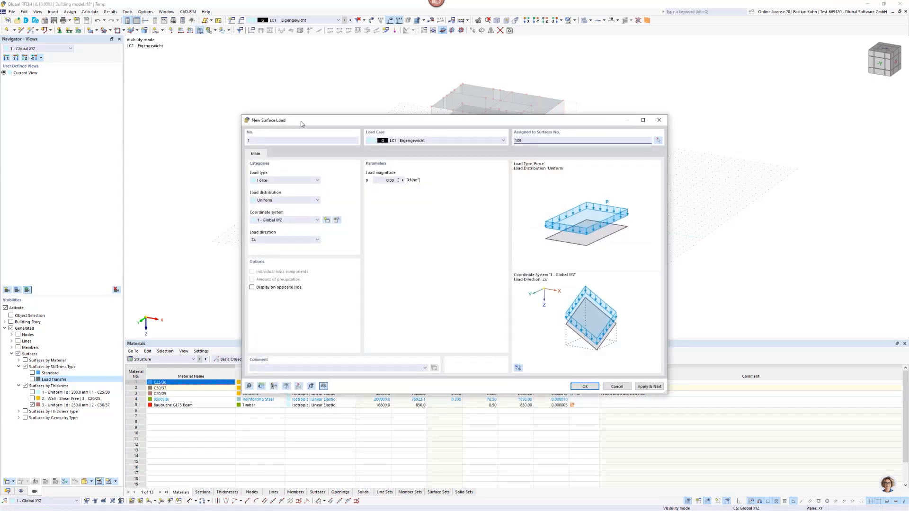
pyautogui.moveTo(300, 74); pyautogui.dragTo(299, 72)
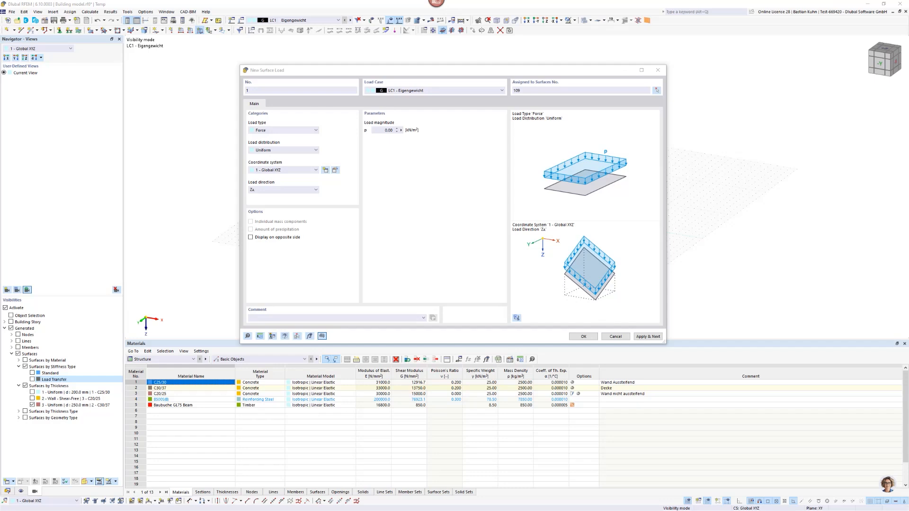
pyautogui.click(383, 129)
pyautogui.write('1,5')
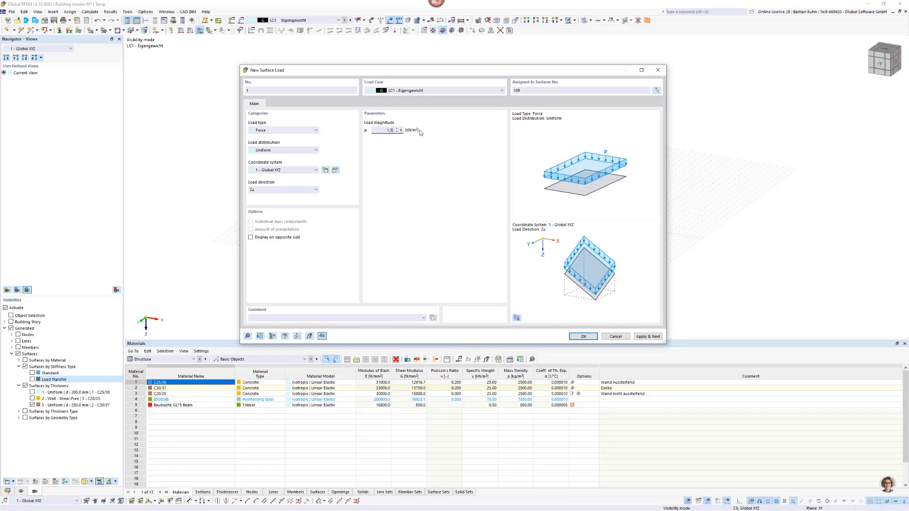
# Replace the load's preset surface assignment with all five floor slabs, picked together in the model, and create the load.
pyautogui.click(530, 90)
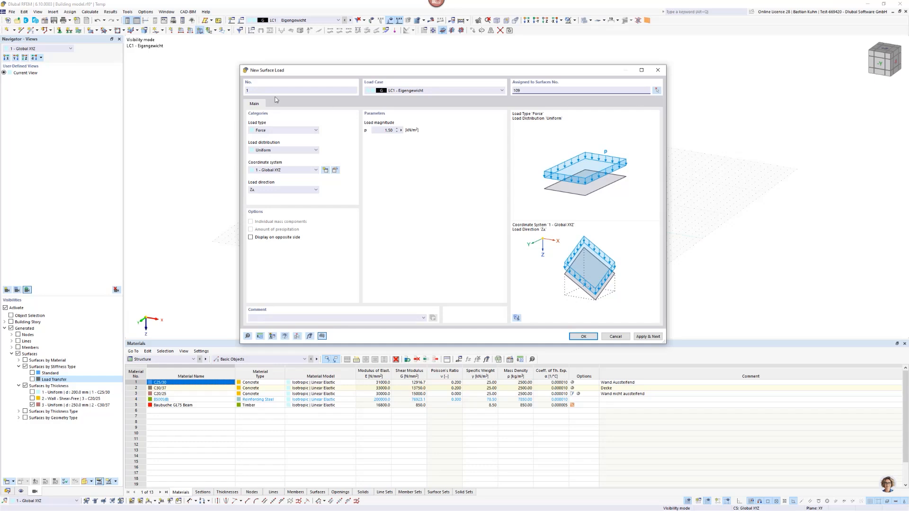
pyautogui.click(656, 90)
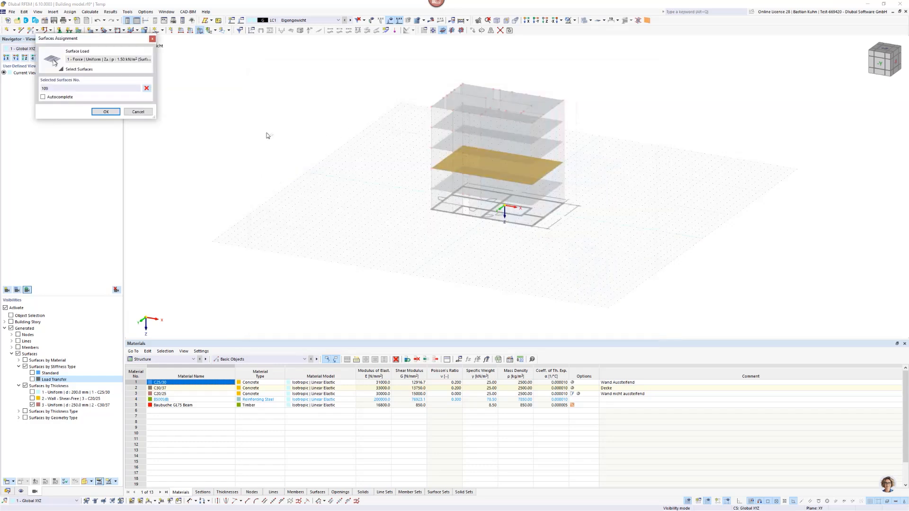
pyautogui.click(147, 89)
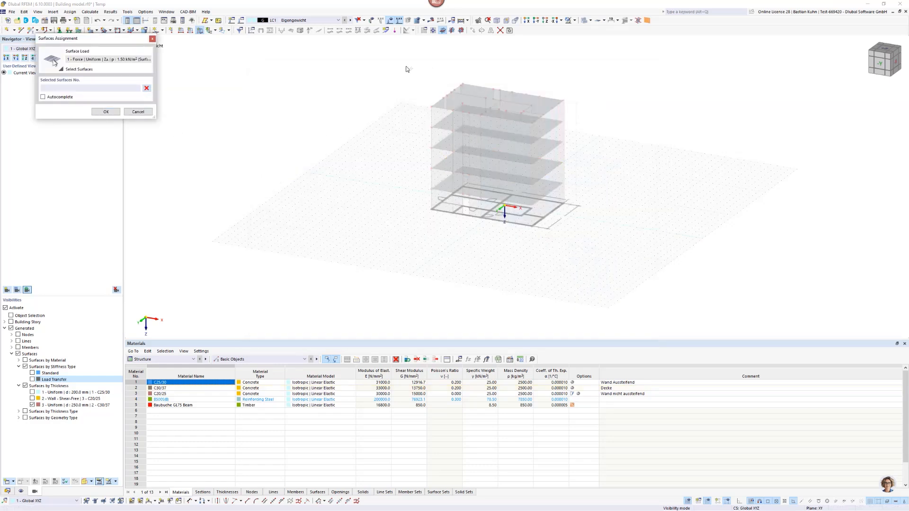
pyautogui.moveTo(405, 66); pyautogui.dragTo(639, 229)
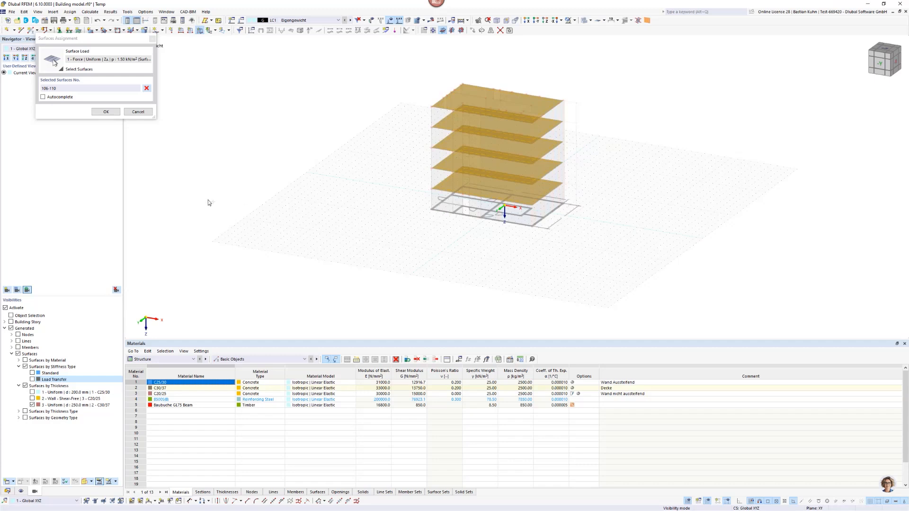
pyautogui.click(104, 113)
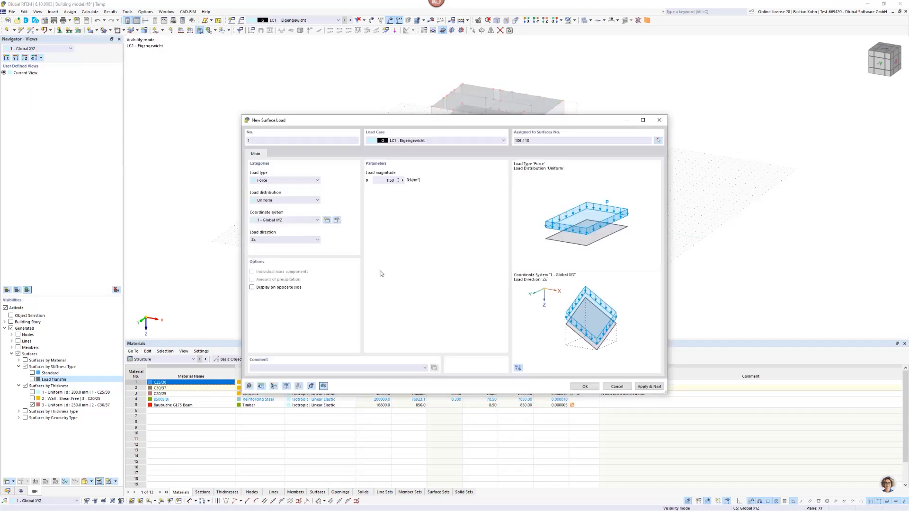
pyautogui.click(585, 387)
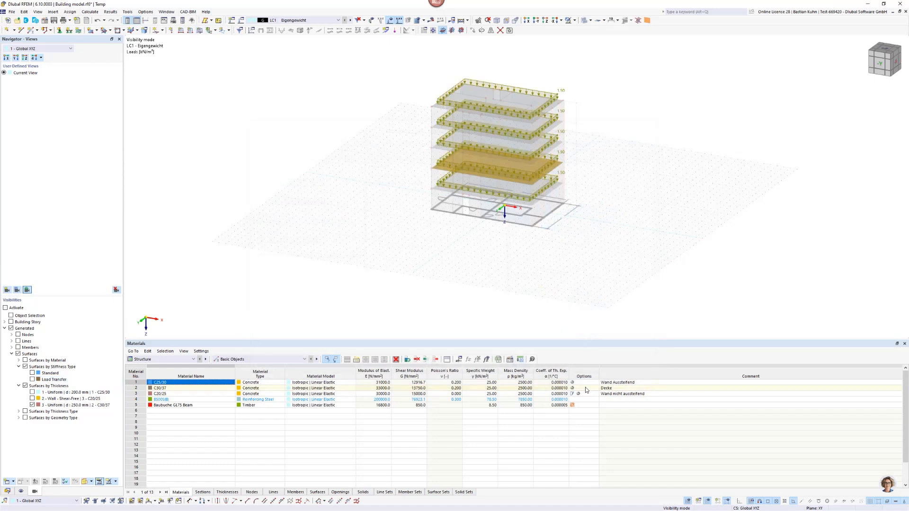
# Add load case LC2 with action category Imposed loads - category A: domestic, residential areas, and LC3 with category Wind.
pyautogui.click(232, 21)
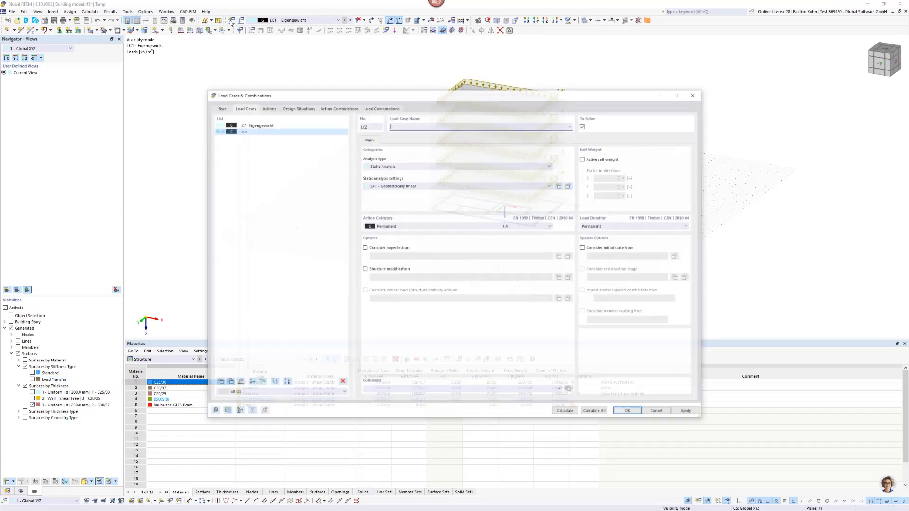
pyautogui.click(406, 226)
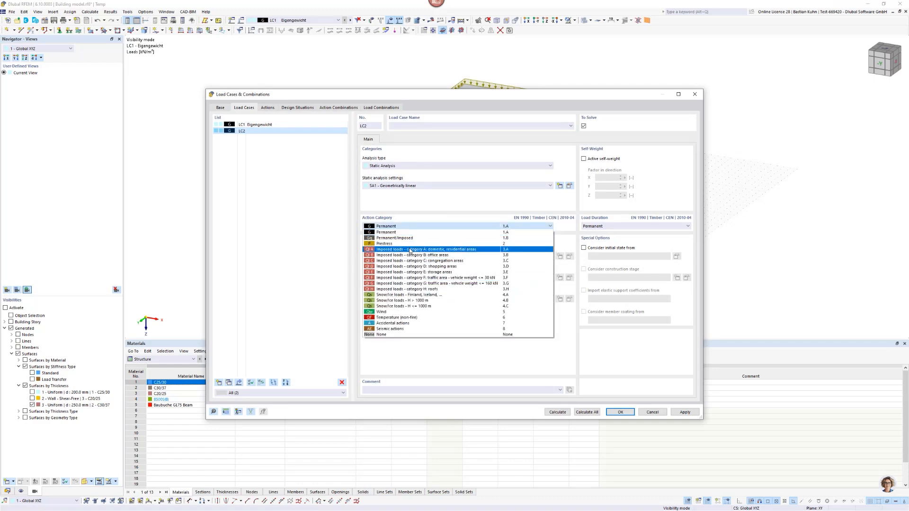
pyautogui.click(408, 250)
pyautogui.click(218, 382)
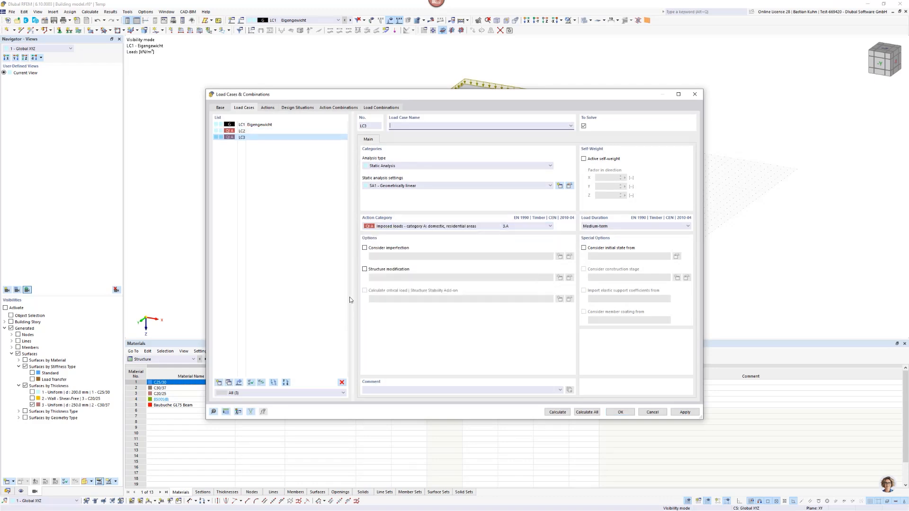
pyautogui.click(397, 226)
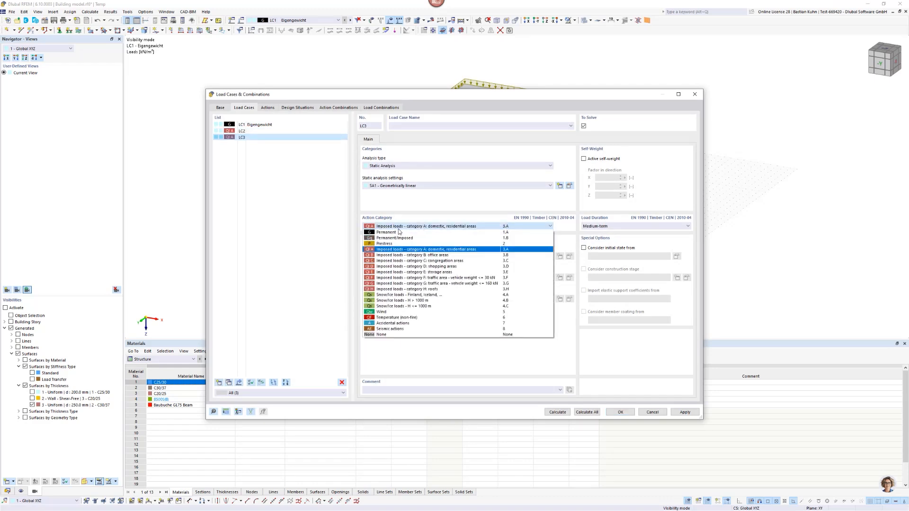
pyautogui.click(394, 312)
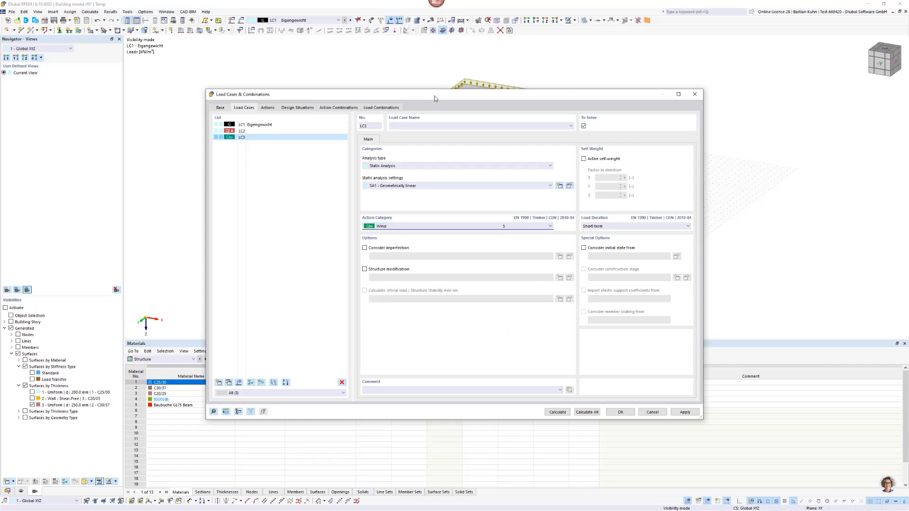
# Turn off the Combination wizard in the base settings for load cases and combinations, accepting that the dialog changes are saved.
pyautogui.moveTo(434, 98); pyautogui.dragTo(488, 89)
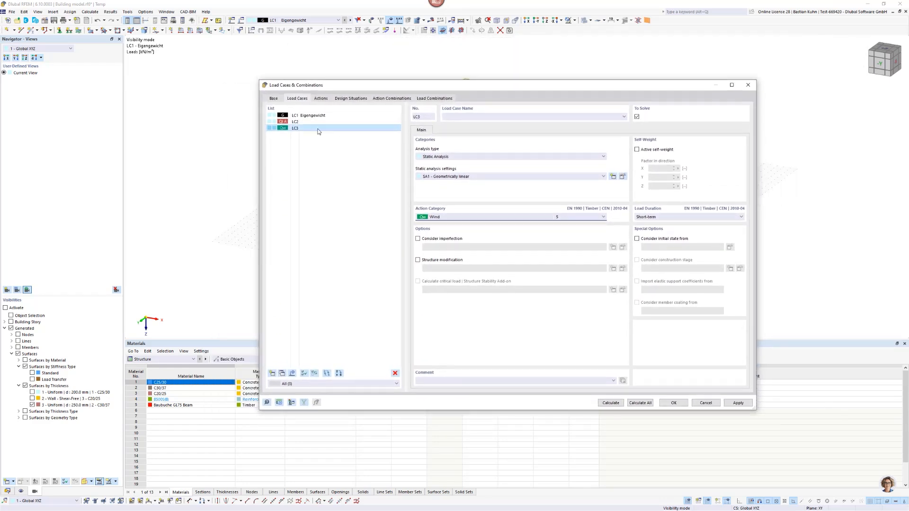
pyautogui.click(272, 98)
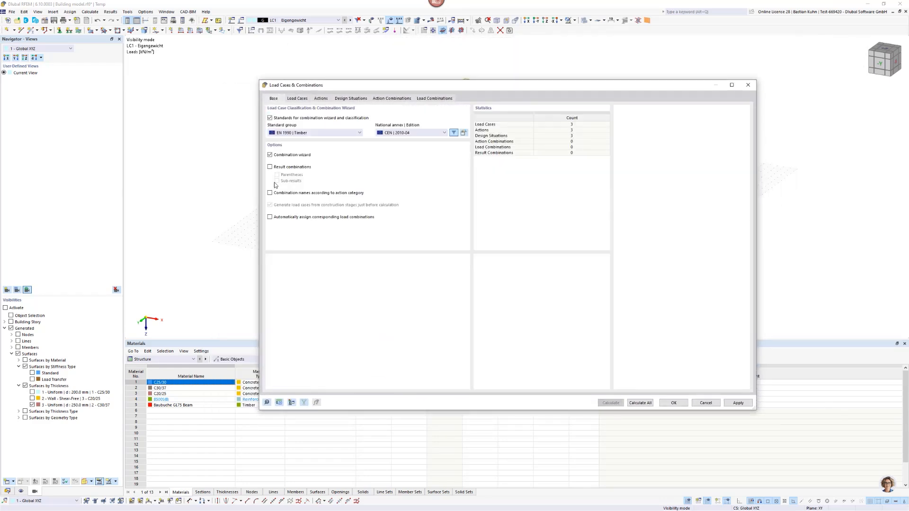
pyautogui.click(270, 155)
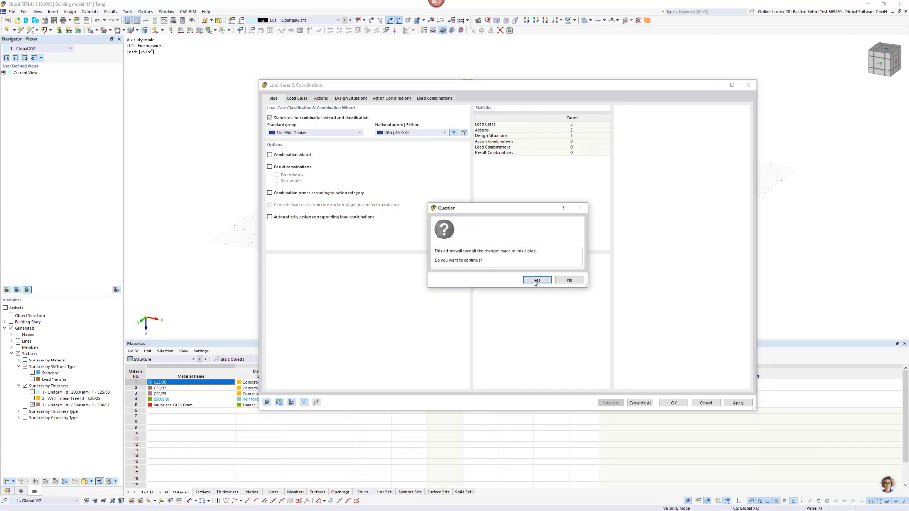
pyautogui.click(537, 280)
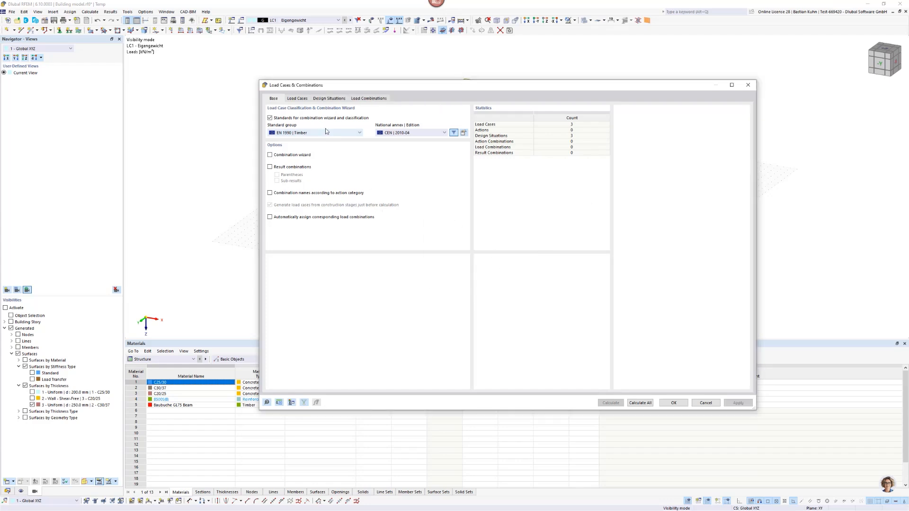
# Delete the SLS - Characteristic and SLS - Quasi-permanent design situations, keeping only the ULS one.
pyautogui.click(322, 99)
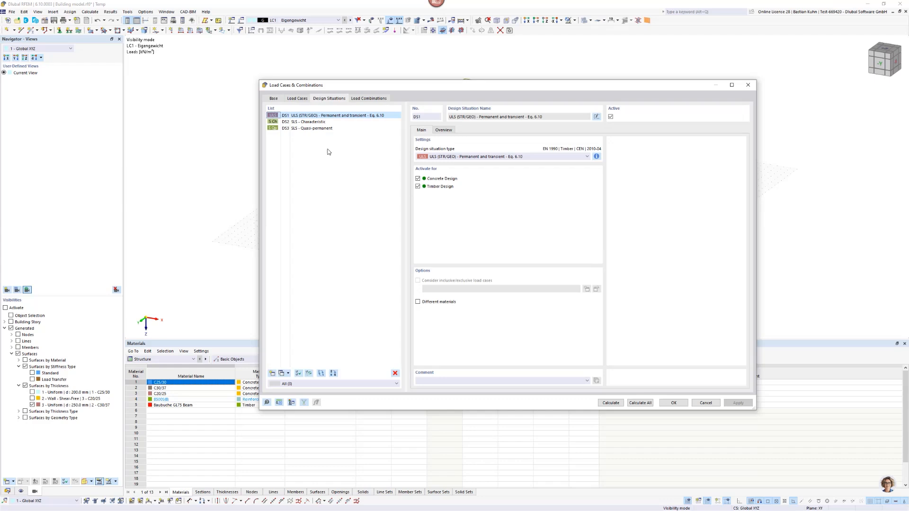
pyautogui.click(315, 122)
pyautogui.keyDown('shift'); pyautogui.click(316, 128); pyautogui.keyUp('shift')
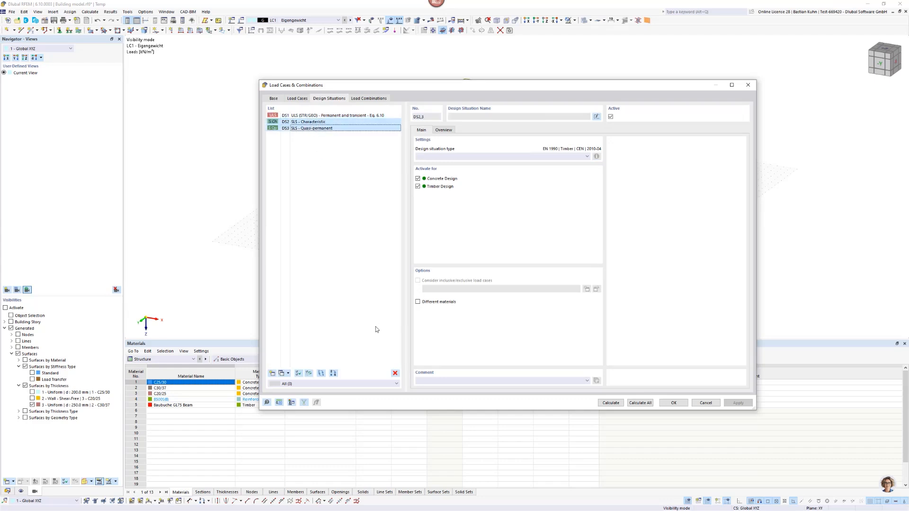
pyautogui.click(395, 373)
pyautogui.click(459, 283)
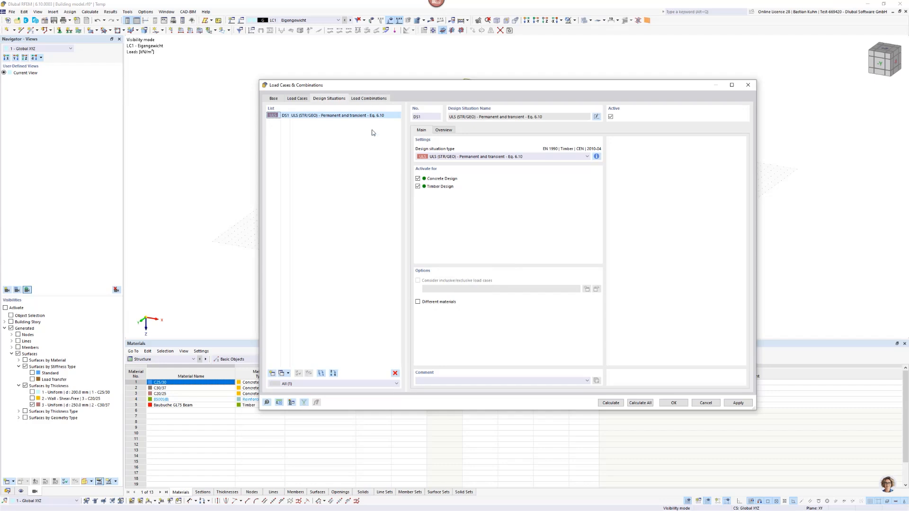
# Create two load combinations, CO1 and CO2, and set both to static analysis settings SA1 - Geometrically linear.
pyautogui.click(369, 99)
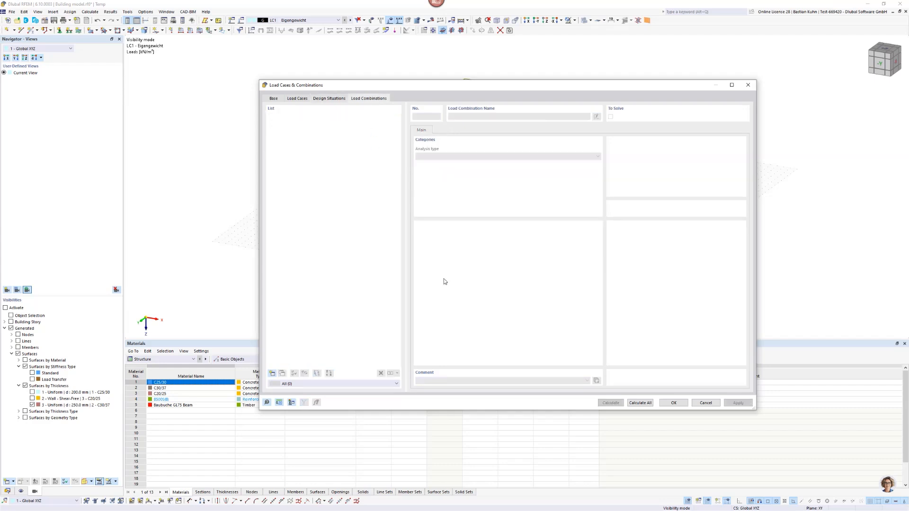
pyautogui.click(272, 374)
pyautogui.click(271, 374)
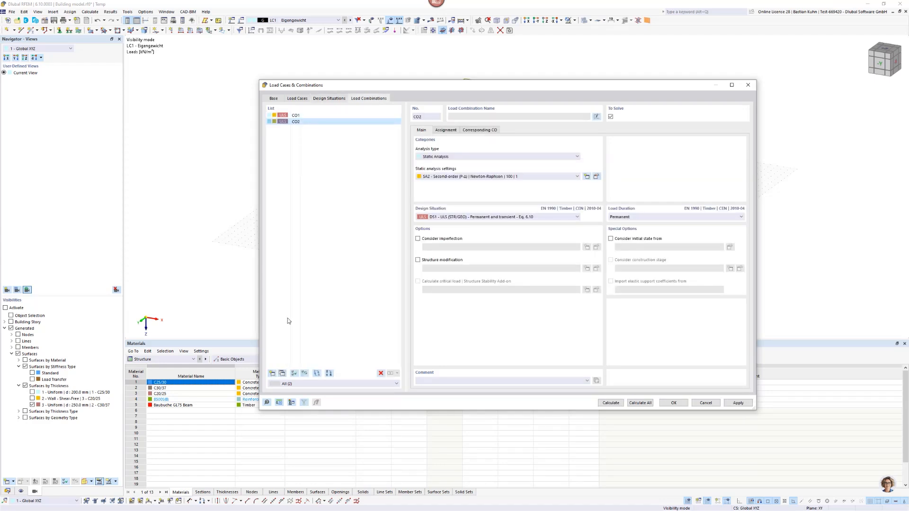
pyautogui.keyDown('shift'); pyautogui.click(296, 116); pyautogui.keyUp('shift')
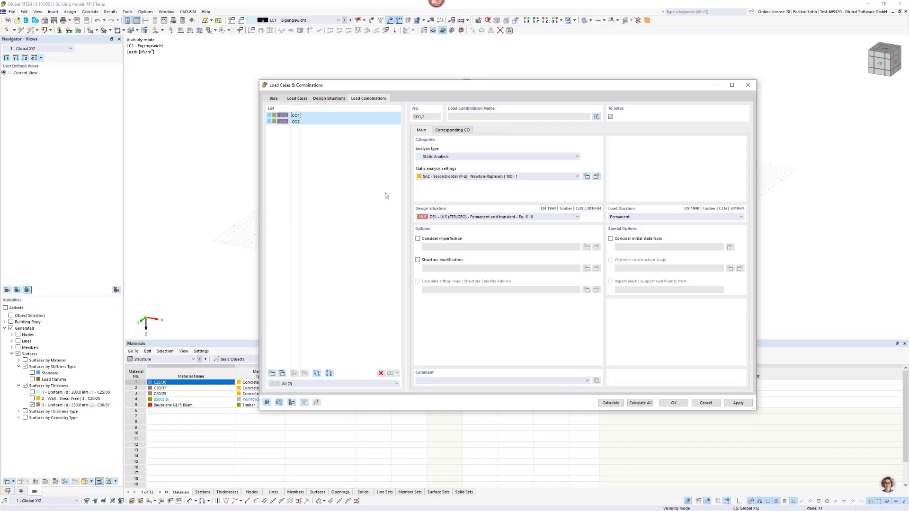
pyautogui.click(476, 179)
pyautogui.click(455, 185)
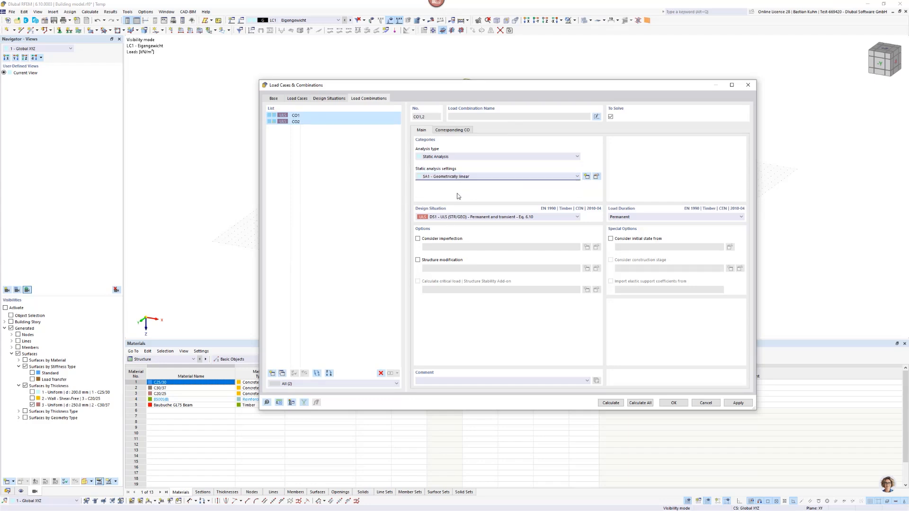
# Assign load cases LC1, LC2 and LC3 to load combination CO1.
pyautogui.click(339, 116)
pyautogui.click(445, 130)
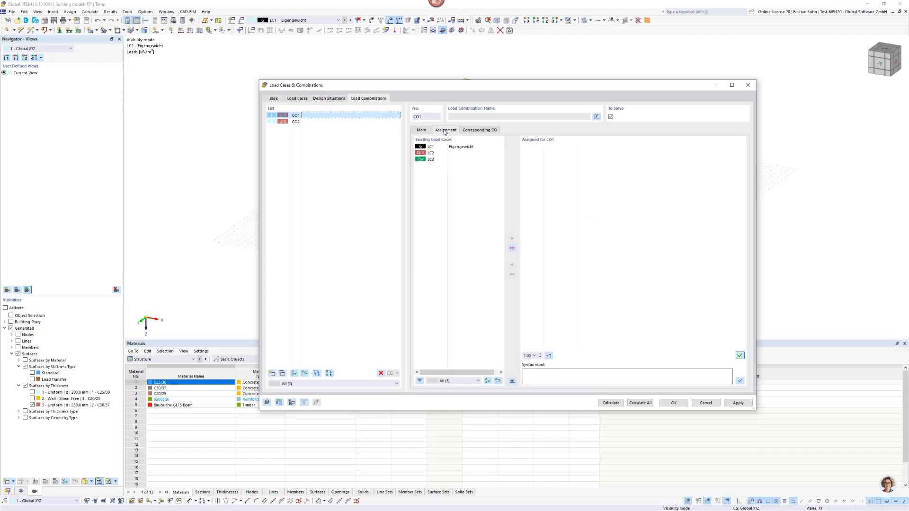
pyautogui.click(431, 147)
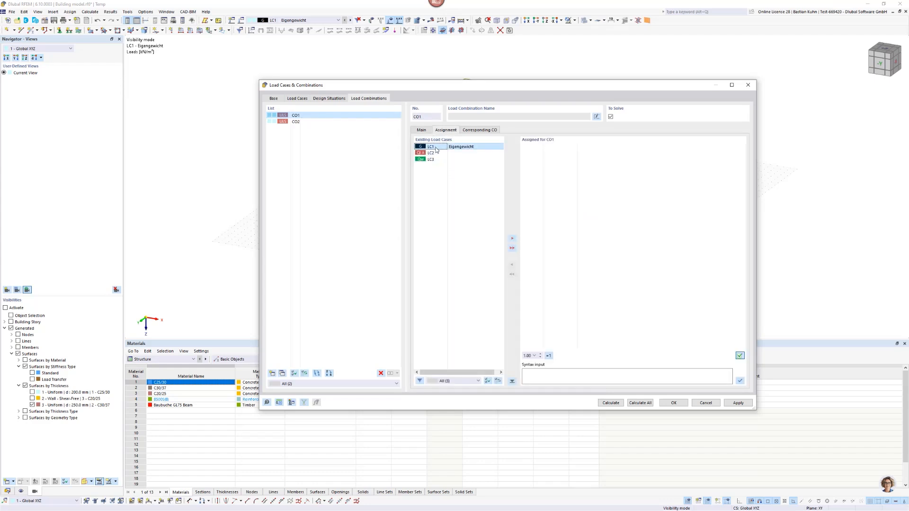
pyautogui.keyDown('shift'); pyautogui.click(431, 160); pyautogui.keyUp('shift')
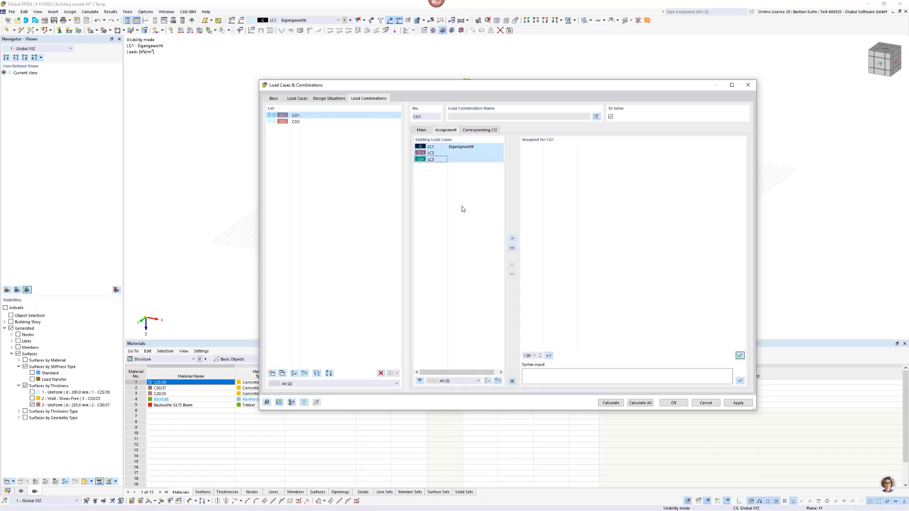
pyautogui.click(512, 239)
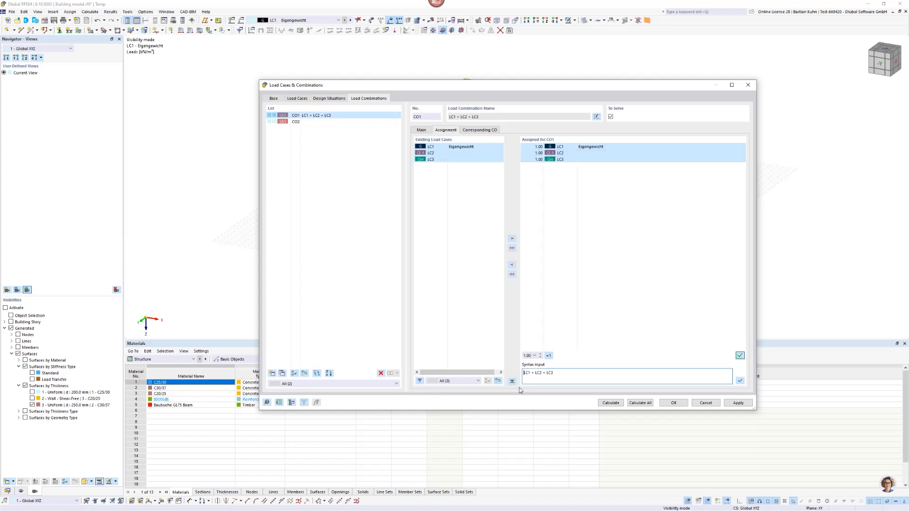
# Apply the factors 1.35*LC1 + 1.5*LC2 + 1.05*LC3 to load combination CO1 through its syntax input.
pyautogui.write('1,35*LC1 + 1,5*LC2 + 1,05*')
pyautogui.click(740, 380)
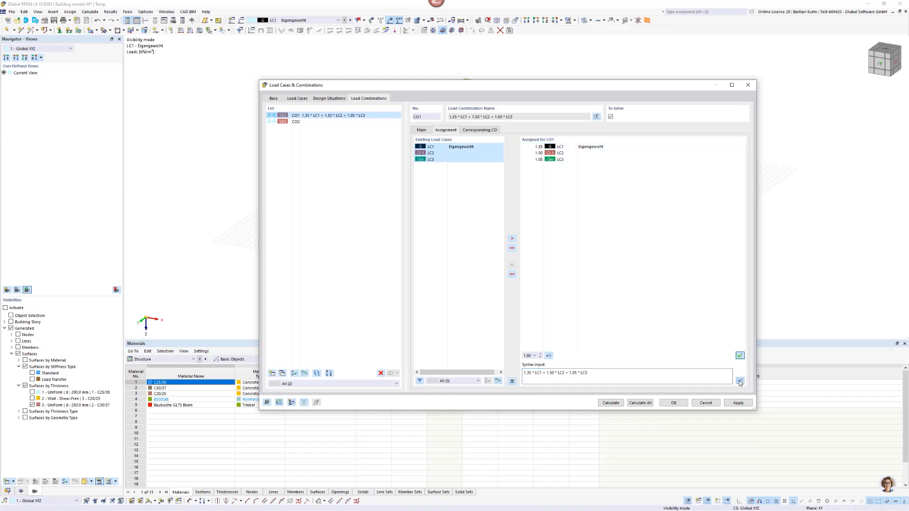
# Assign all three load cases to load combination CO2 with the factors 1.35*LC1 + 1.05*LC2 + 1.5*LC3.
pyautogui.click(300, 122)
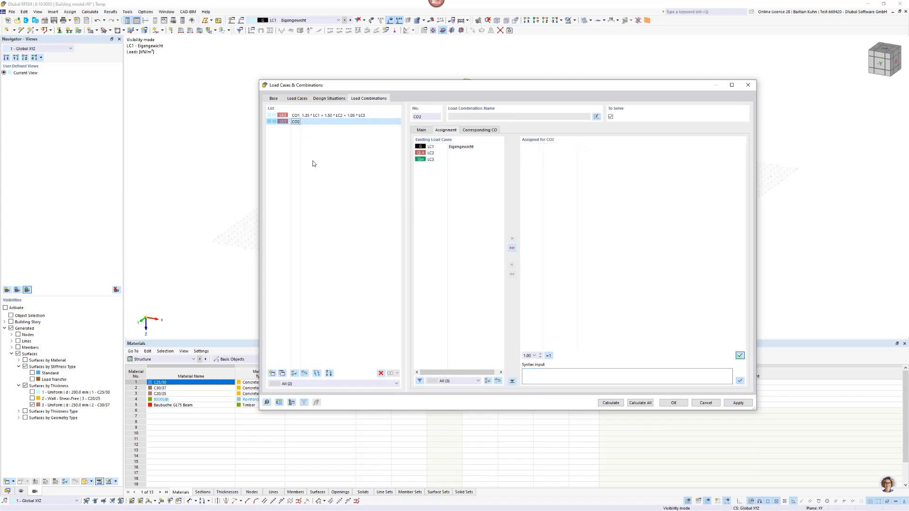
pyautogui.click(461, 147)
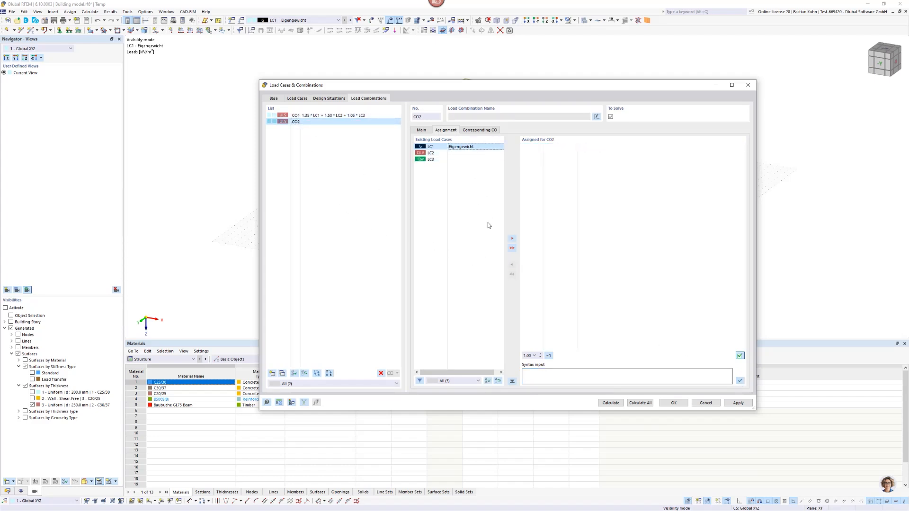
pyautogui.click(511, 248)
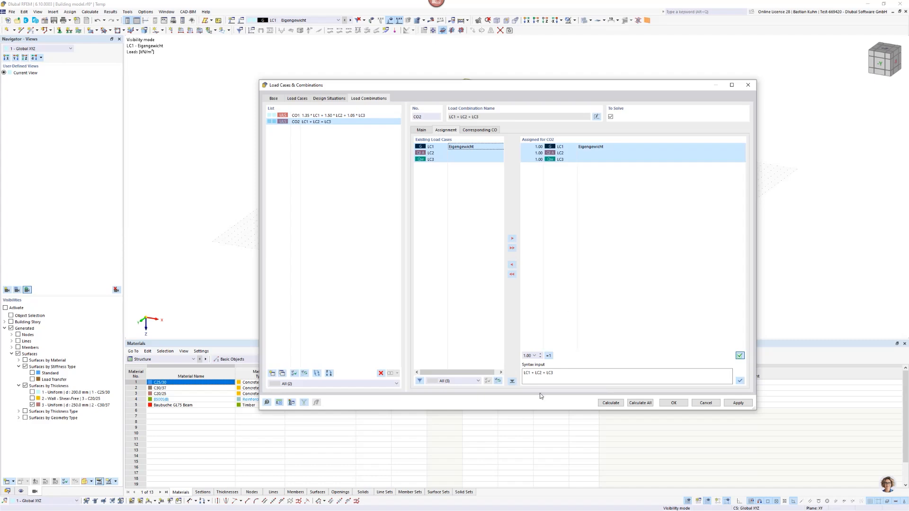
pyautogui.click(524, 373)
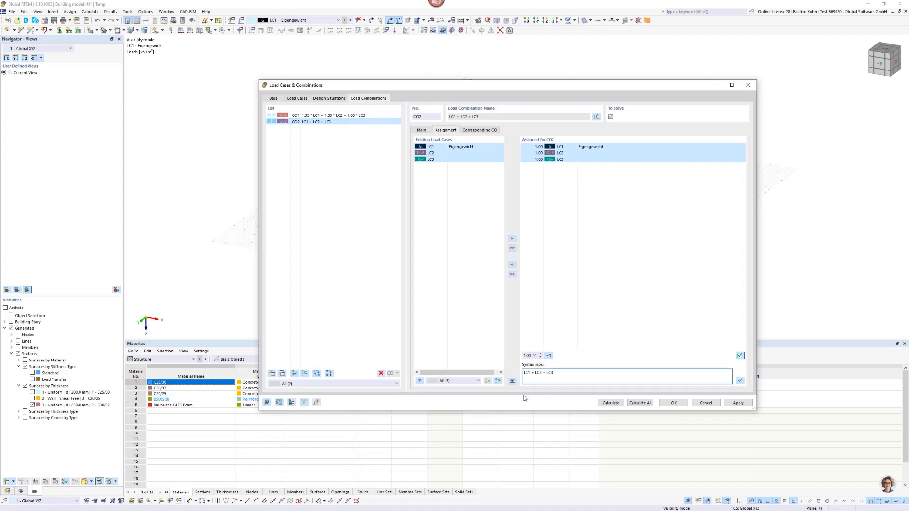
pyautogui.write('1,35*LC')
pyautogui.write('1 + 1,05*LC2 + 1,5*')
pyautogui.click(739, 382)
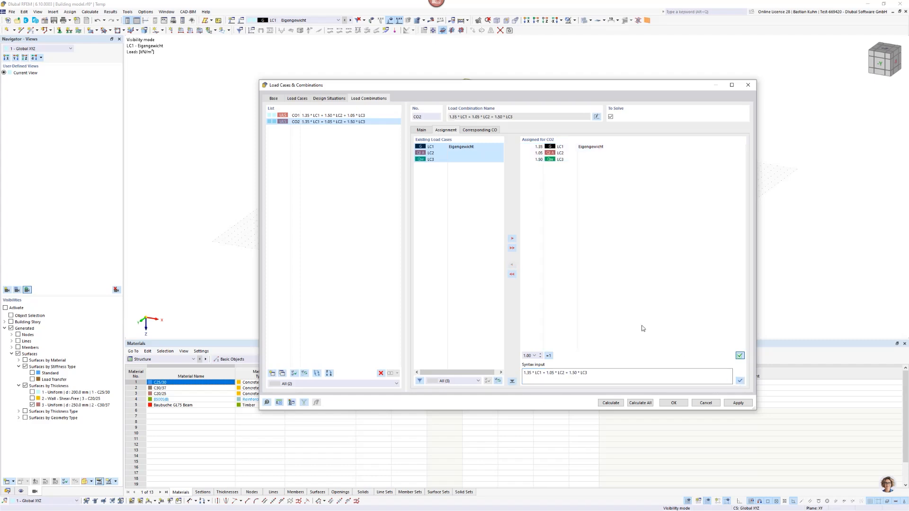
# Accept the load combinations and apply a uniform 2 kN/m² surface load in global Z to all floor slabs in load case LC2.
pyautogui.click(672, 402)
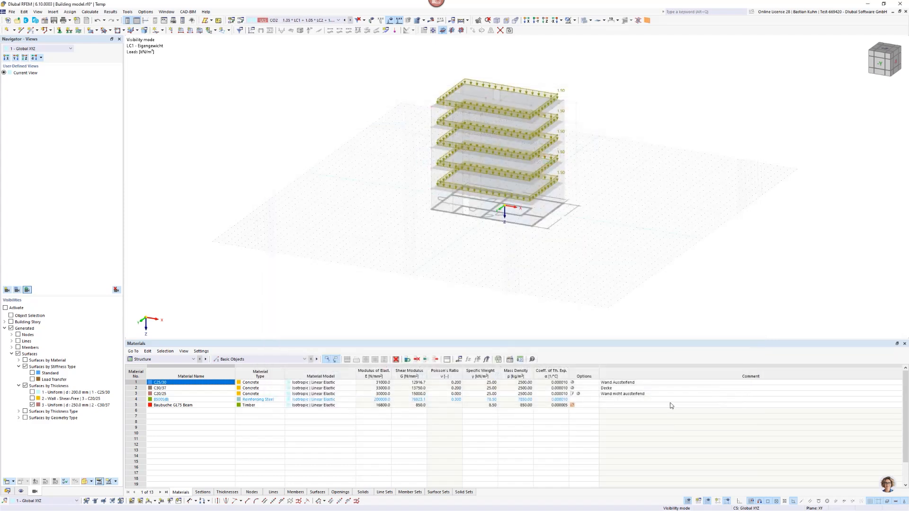
pyautogui.click(328, 20)
pyautogui.click(324, 33)
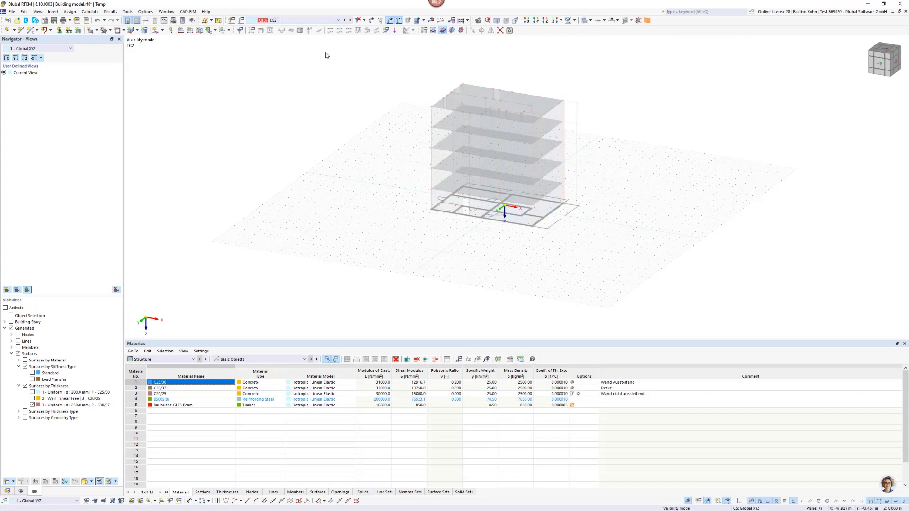
pyautogui.moveTo(515, 86); pyautogui.dragTo(382, 138, button='middle')
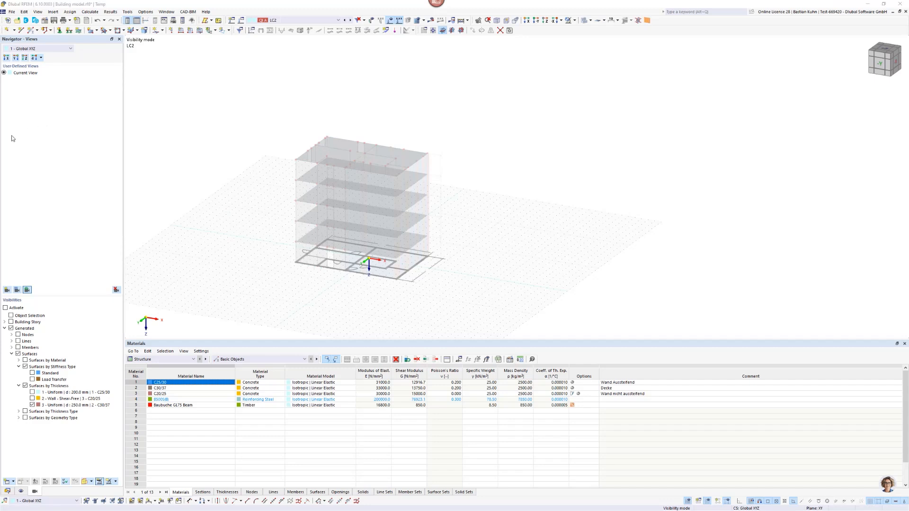
pyautogui.click(199, 30)
pyautogui.click(389, 180)
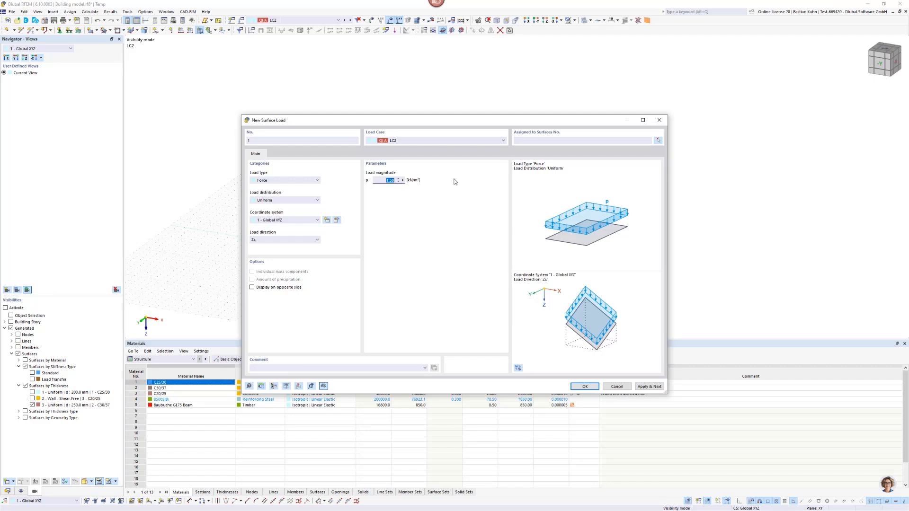
pyautogui.write('2')
pyautogui.click(657, 141)
pyautogui.moveTo(229, 94); pyautogui.dragTo(515, 289)
pyautogui.click(106, 112)
pyautogui.click(584, 386)
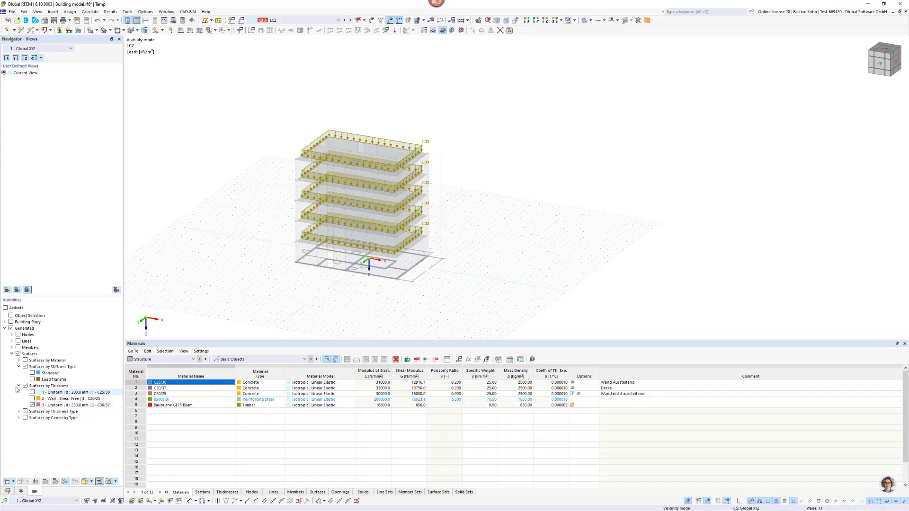
# Include the load transfer surfaces and the 200 mm thick C25/30 wall surfaces in the visible model parts.
pyautogui.click(32, 380)
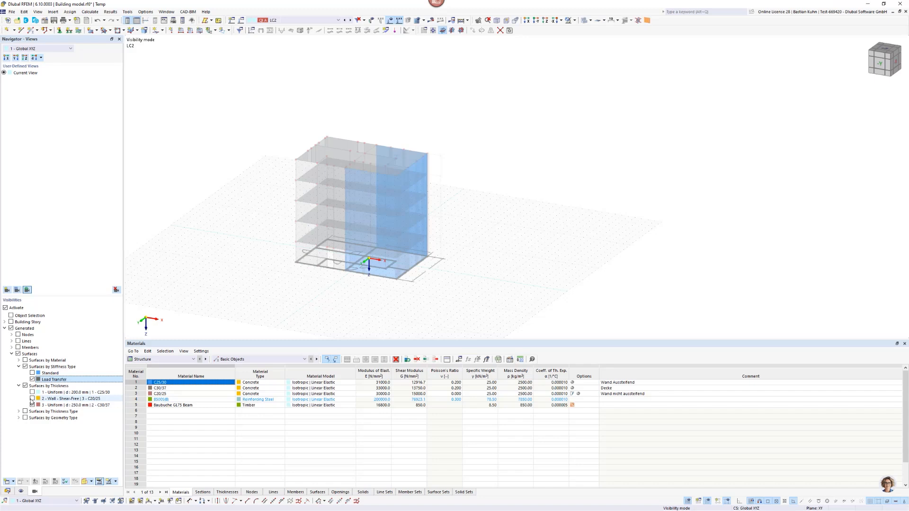
pyautogui.click(32, 392)
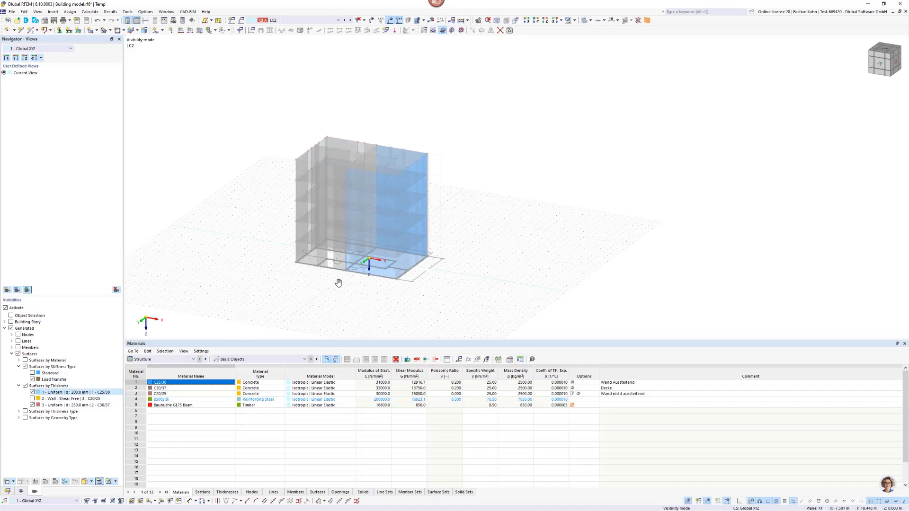
pyautogui.moveTo(339, 283); pyautogui.dragTo(445, 273, button='middle')
pyautogui.keyDown('ctrl'); pyautogui.moveTo(445, 273); pyautogui.dragTo(338, 297, button='middle'); pyautogui.keyUp('ctrl')
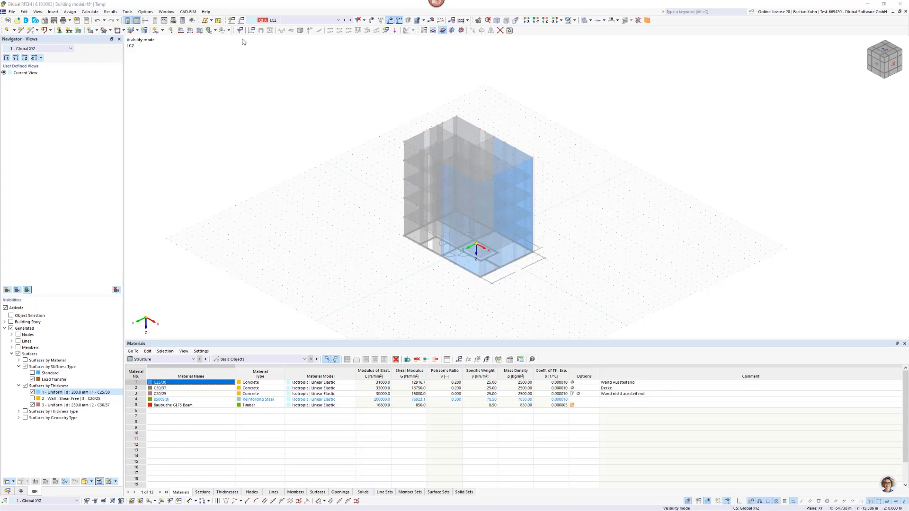
# Try to apply a uniform -2 kN/m² surface load in global Y to the facade surfaces on the positive Y side in LC2.
pyautogui.click(200, 30)
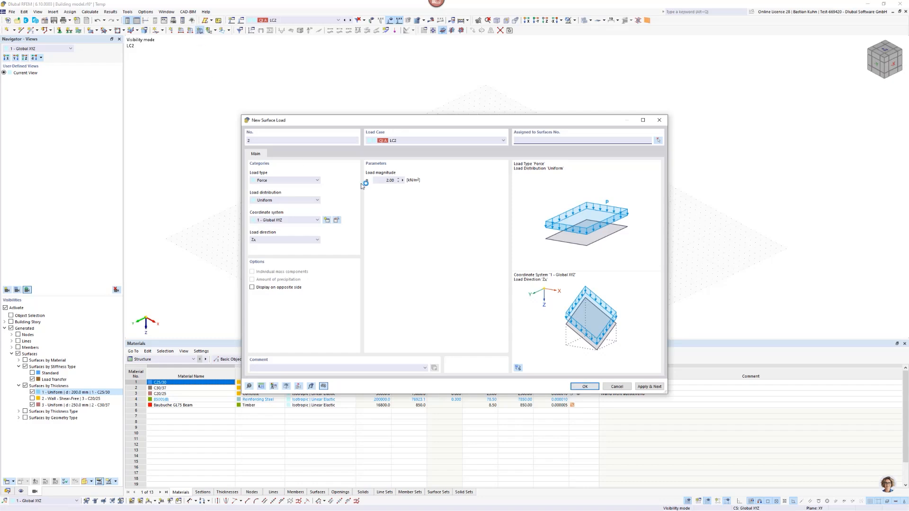
pyautogui.moveTo(437, 122); pyautogui.dragTo(557, 101)
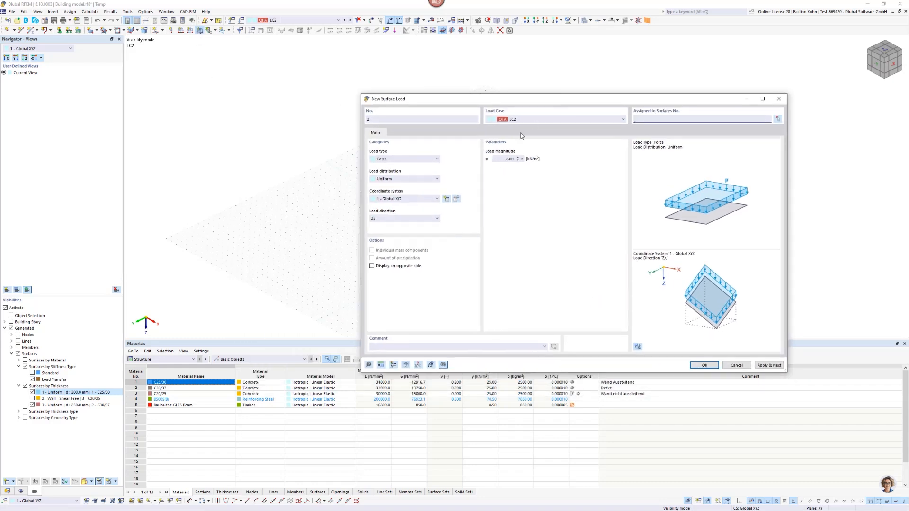
pyautogui.click(417, 218)
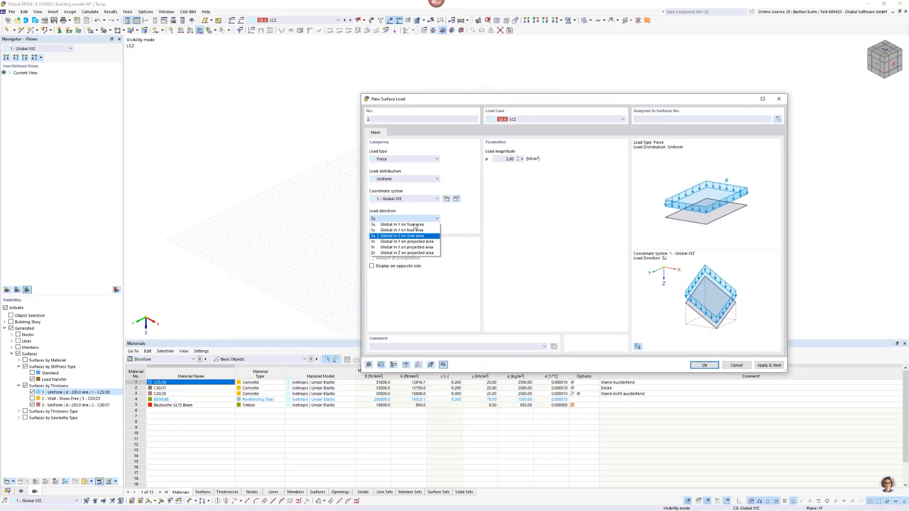
pyautogui.click(414, 233)
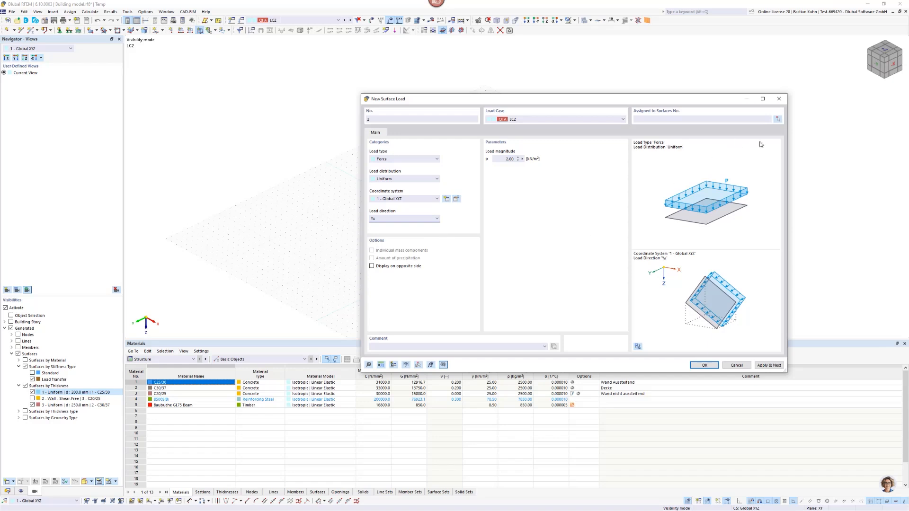
pyautogui.click(774, 119)
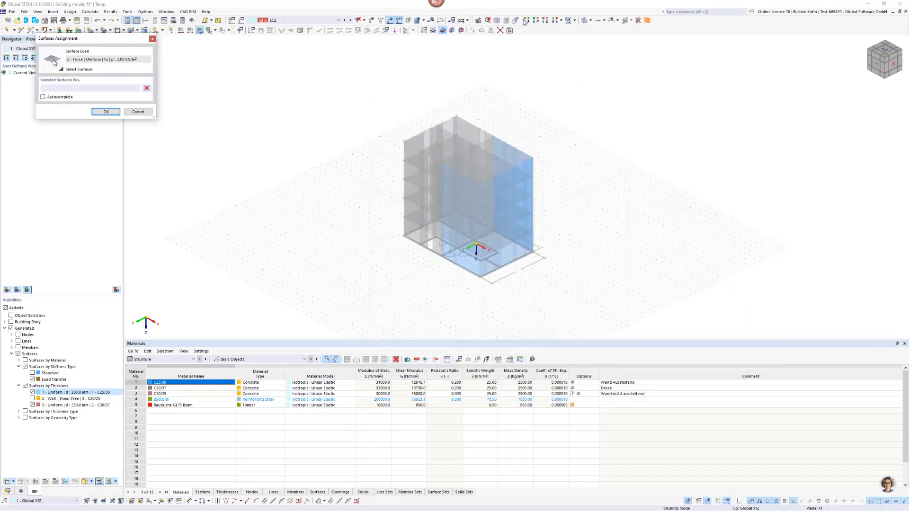
pyautogui.click(545, 21)
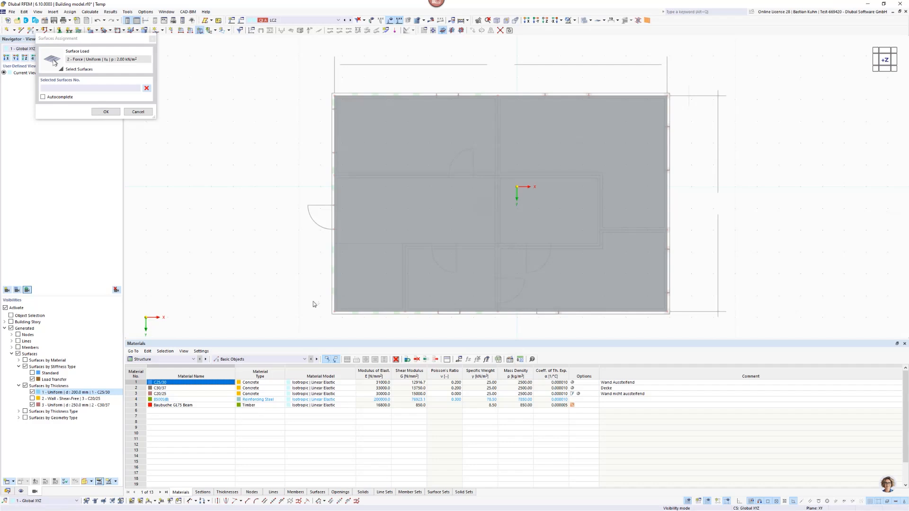
pyautogui.click(583, 20)
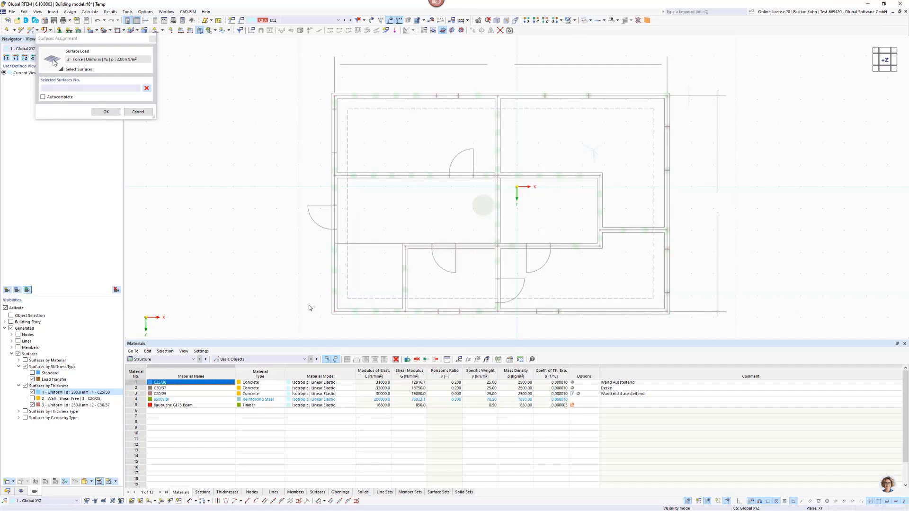
pyautogui.moveTo(308, 304); pyautogui.dragTo(685, 333)
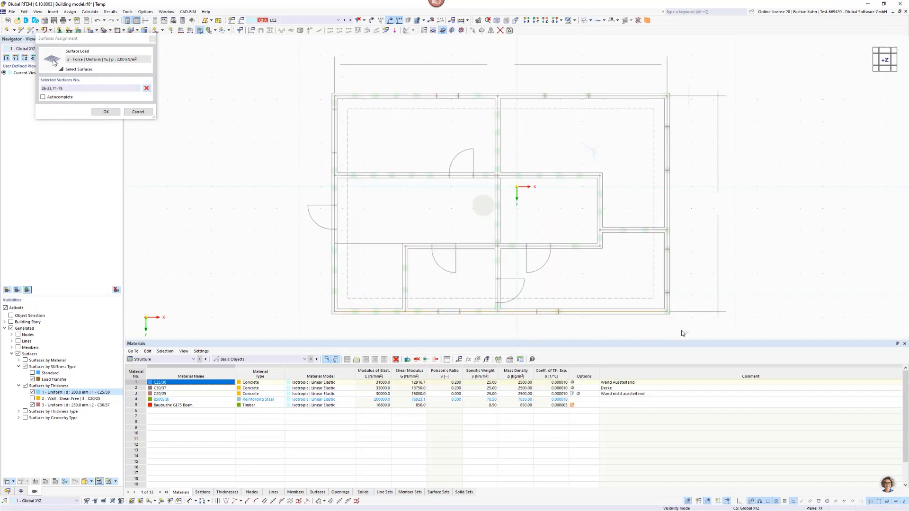
pyautogui.click(106, 112)
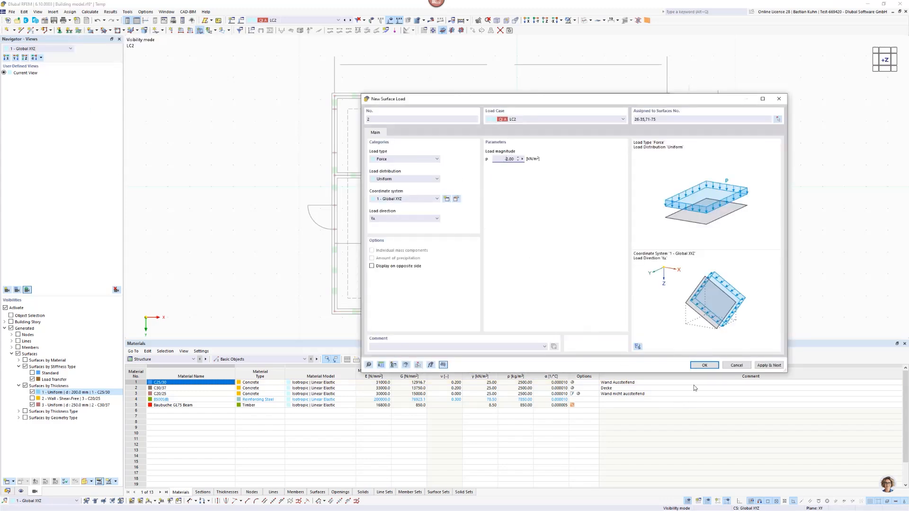
pyautogui.write('-')
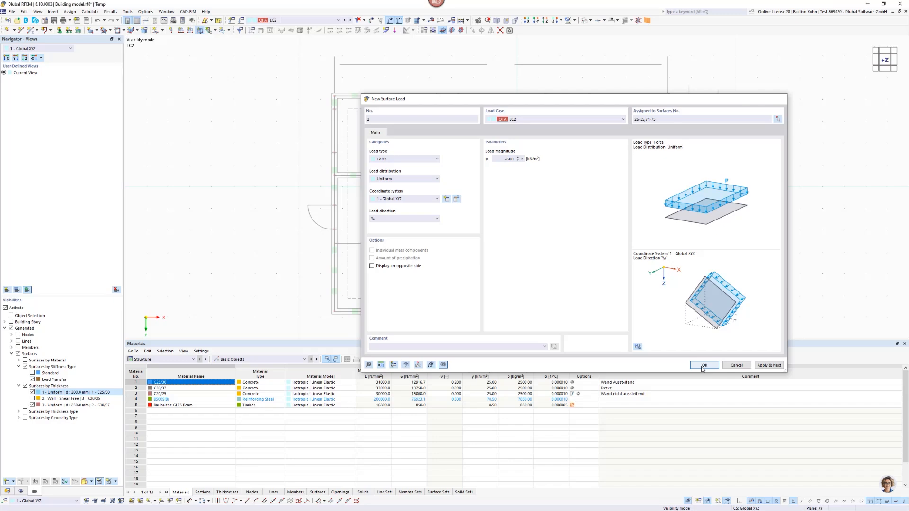
pyautogui.click(703, 367)
# Switch the model to solid rendering and check the direction of the load on the facade surfaces.
pyautogui.scroll(-2, 706, 269)
pyautogui.keyDown('ctrl'); pyautogui.moveTo(706, 269); pyautogui.dragTo(517, 171, button='middle'); pyautogui.keyUp('ctrl')
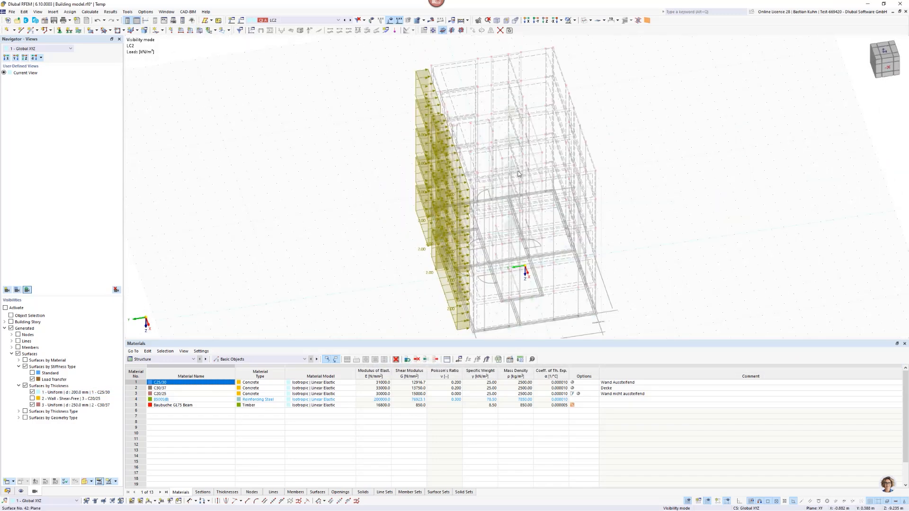
pyautogui.click(585, 20)
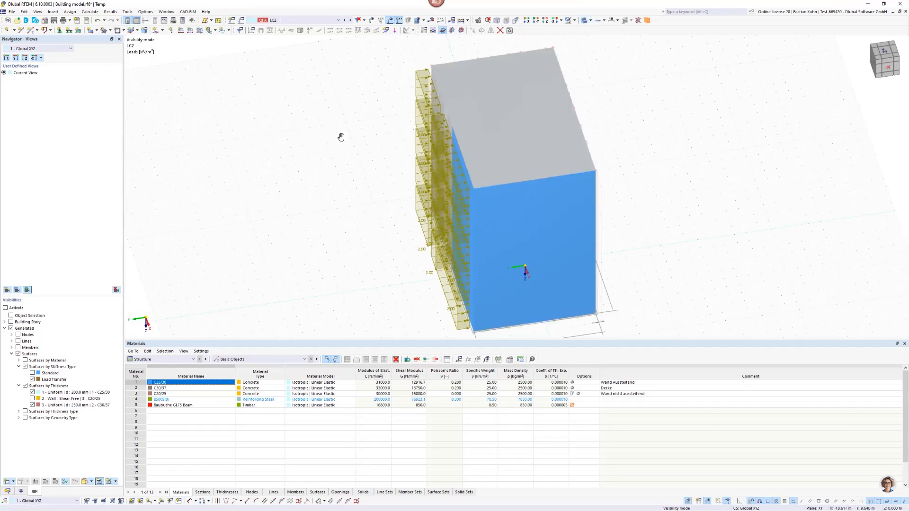
pyautogui.keyDown('ctrl'); pyautogui.moveTo(341, 137); pyautogui.dragTo(379, 129, button='middle'); pyautogui.keyUp('ctrl')
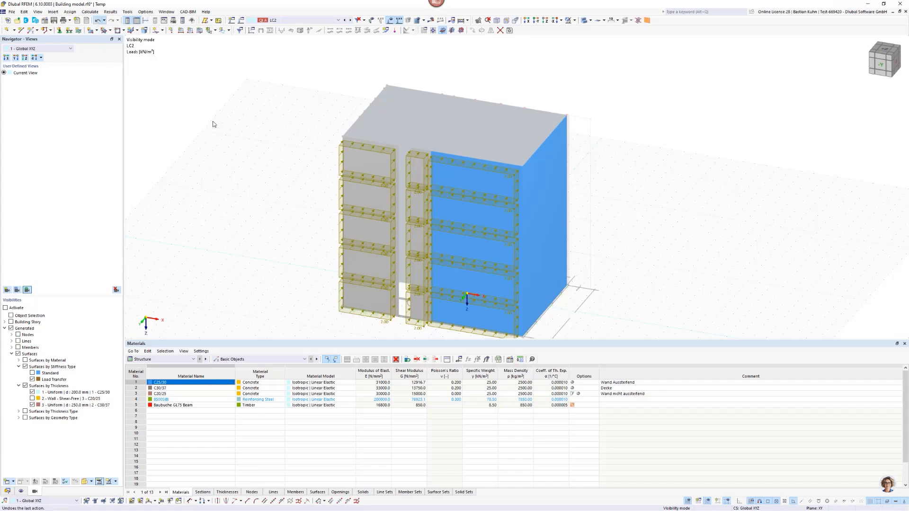
# Apply a uniform -2 kN/m² surface load in global Y to the facade surfaces on the positive Y side in load case LC3.
pyautogui.click(299, 19)
pyautogui.click(296, 39)
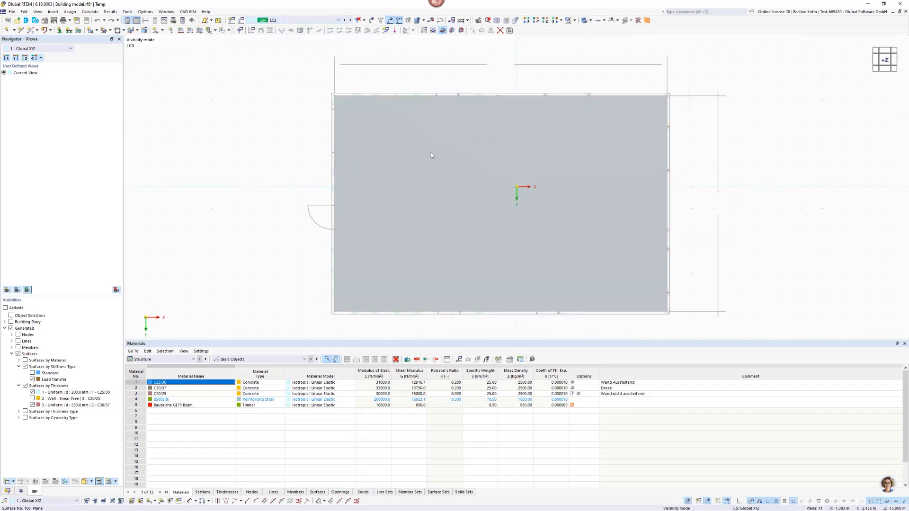
pyautogui.click(200, 31)
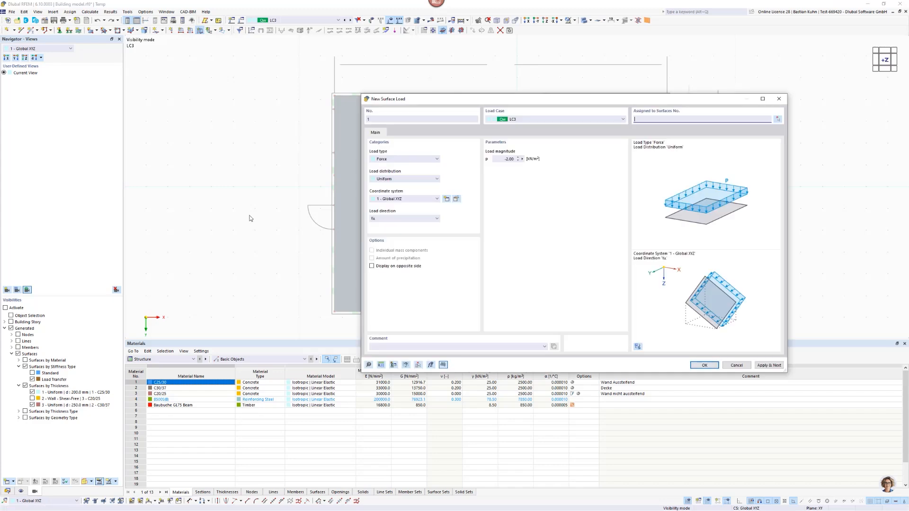
pyautogui.click(778, 119)
pyautogui.moveTo(288, 304); pyautogui.dragTo(736, 283)
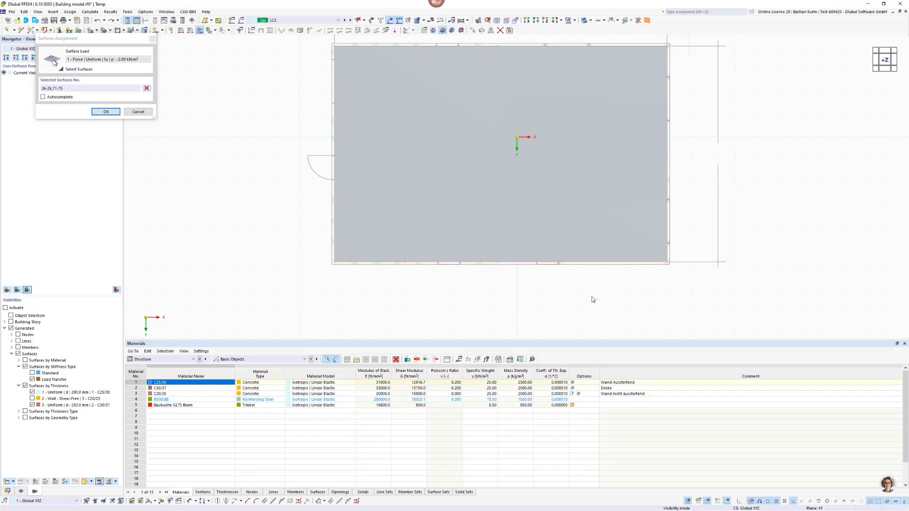
pyautogui.click(105, 112)
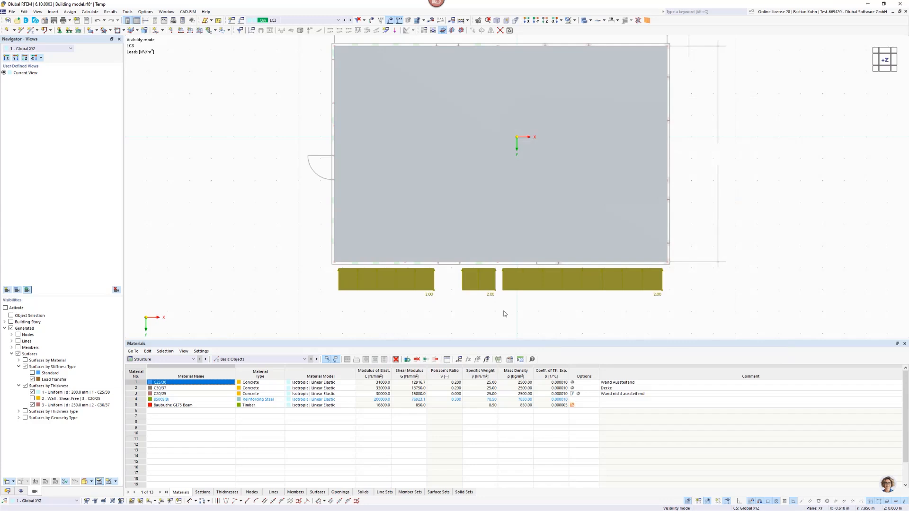
# Cancel the visibility mode so that all model objects are shown, including columns and supports.
pyautogui.click(575, 21)
pyautogui.click(587, 80)
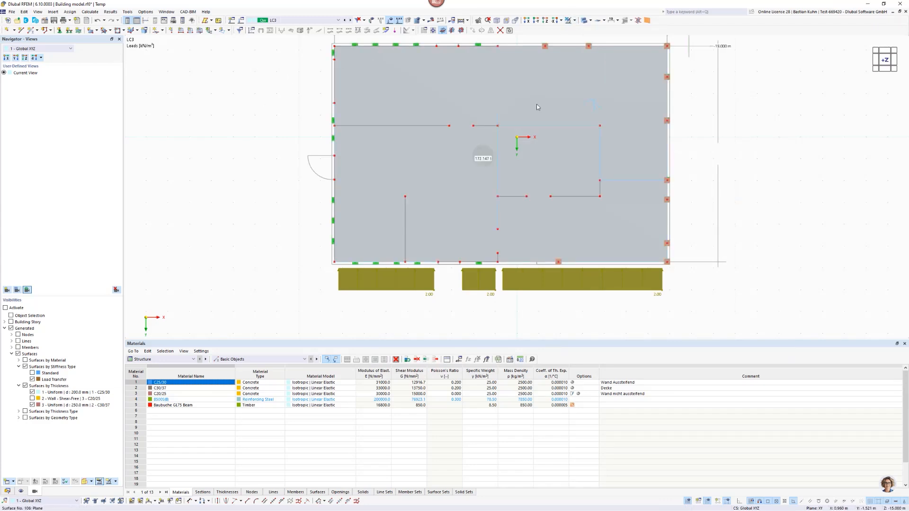
pyautogui.scroll(-4, 537, 103)
pyautogui.moveTo(538, 164); pyautogui.dragTo(435, 114, button='middle')
# Review the surface loads defined in load cases LC2 and LC1 on the complete building model.
pyautogui.click(346, 20)
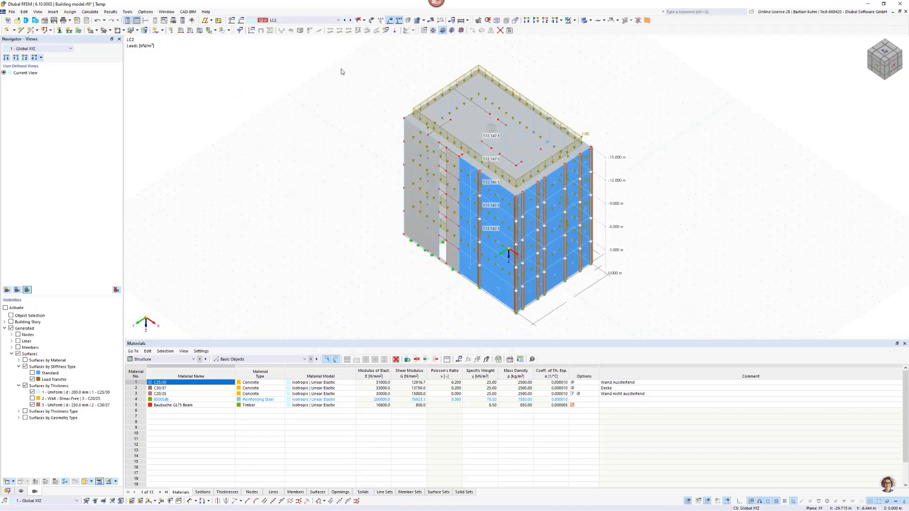
pyautogui.click(346, 21)
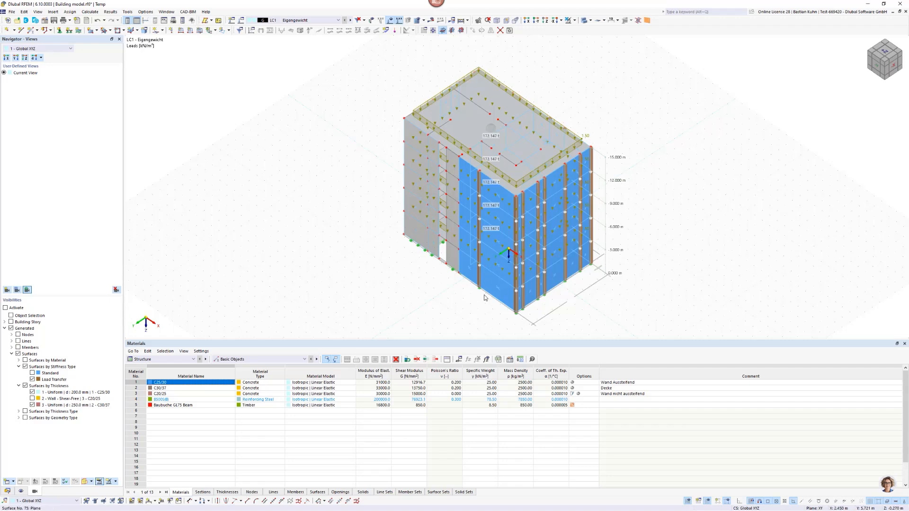
pyautogui.moveTo(395, 296); pyautogui.dragTo(279, 287, button='middle')
pyautogui.keyDown('ctrl'); pyautogui.moveTo(278, 287); pyautogui.dragTo(347, 258, button='middle'); pyautogui.keyUp('ctrl')
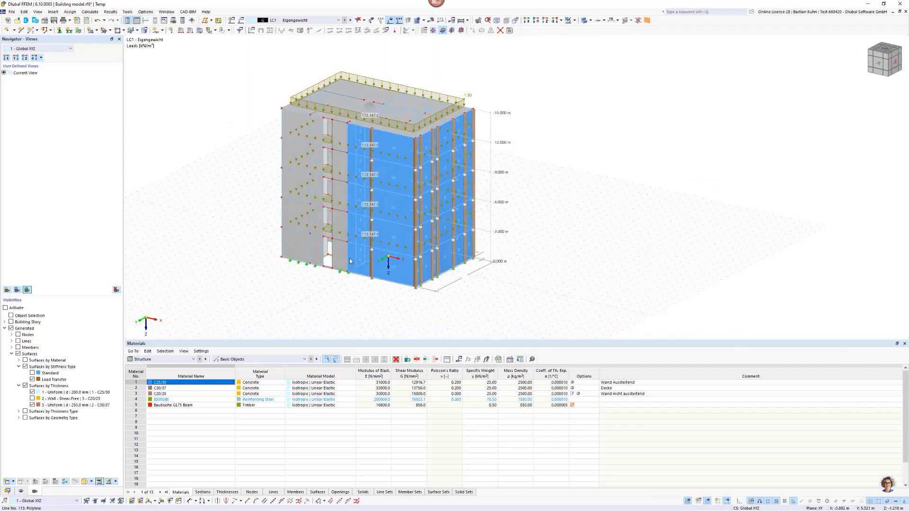
pyautogui.scroll(-1, 346, 258)
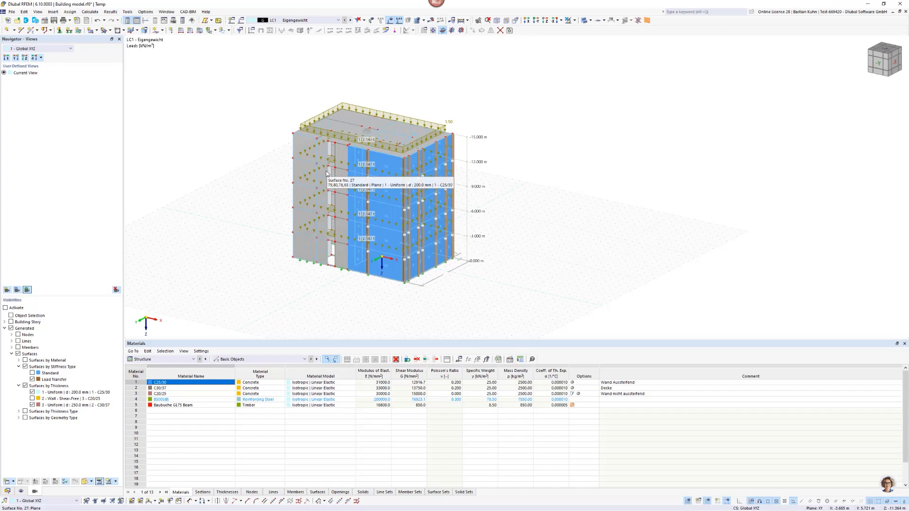
# Calculate load case LC3 and display its global deformations |u| on the building.
pyautogui.click(338, 21)
pyautogui.click(327, 39)
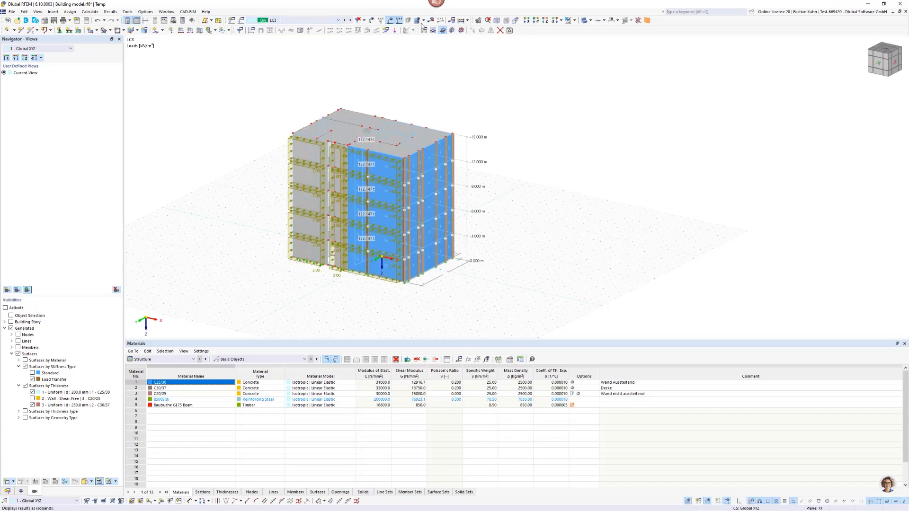
pyautogui.click(432, 30)
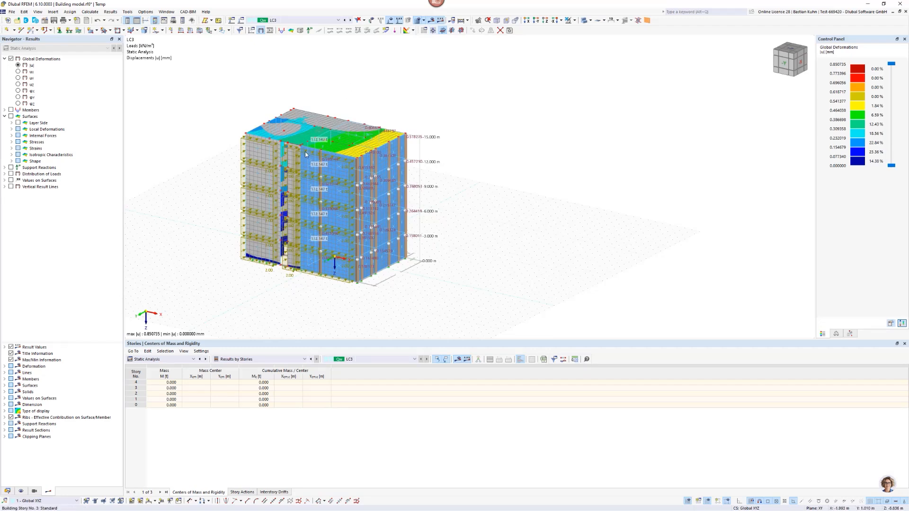
pyautogui.moveTo(305, 152); pyautogui.dragTo(358, 154, button='middle')
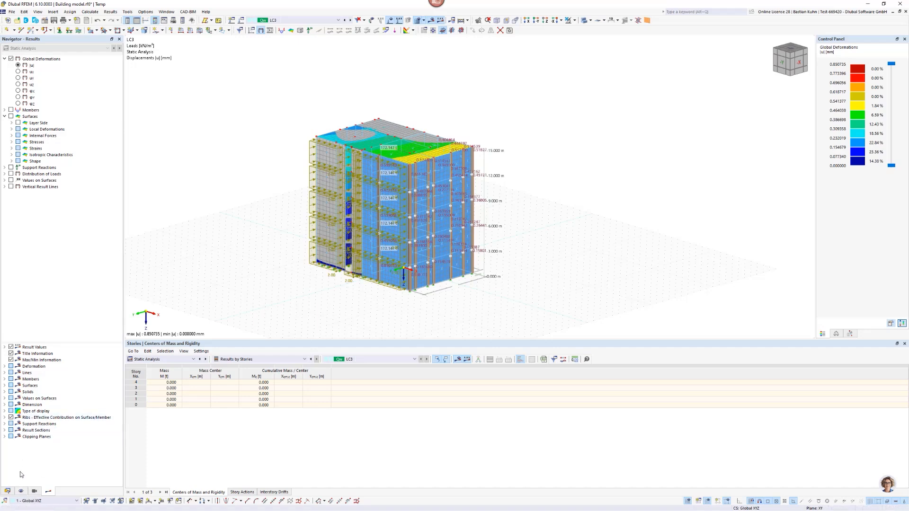
# Turn on the display of loads from distribution surfaces for the model's surfaces.
pyautogui.click(20, 492)
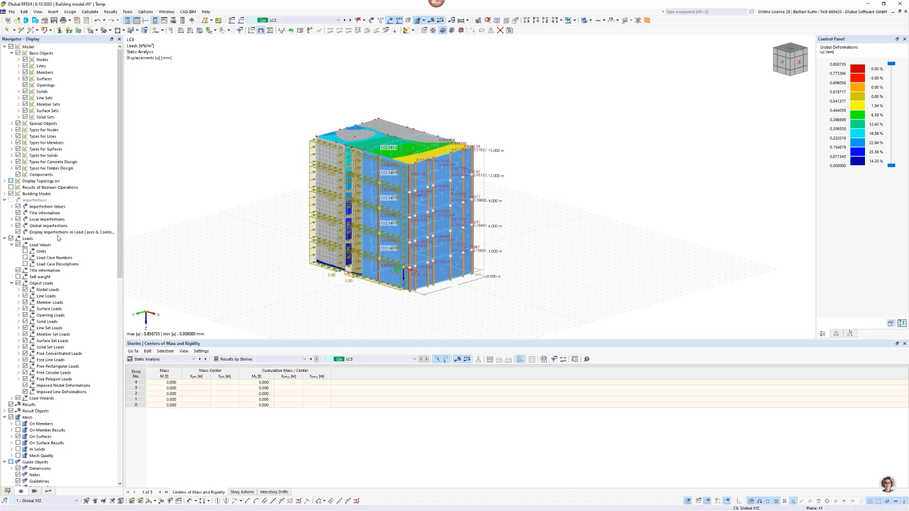
pyautogui.click(19, 79)
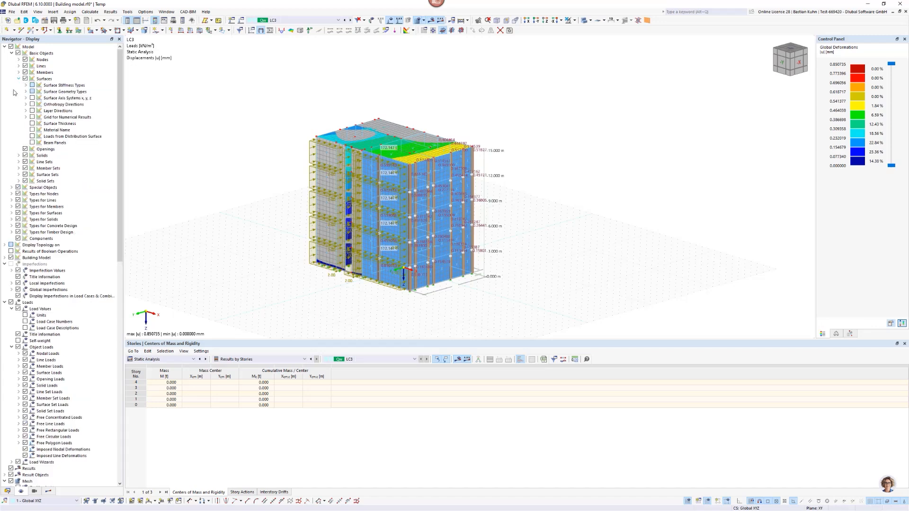
pyautogui.click(32, 137)
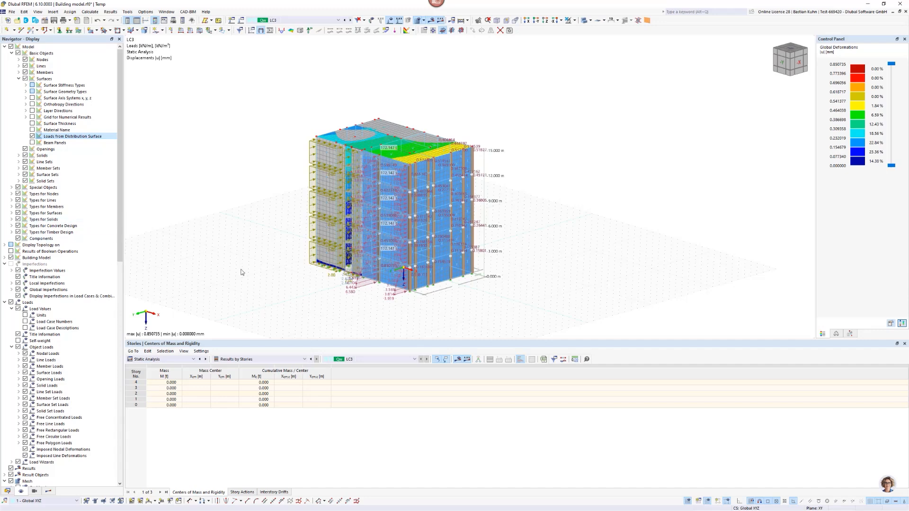
# Inspect the distribution surface loads of LC3 on the building from several distances, and hide the load display.
pyautogui.keyDown('ctrl'); pyautogui.moveTo(379, 242); pyautogui.dragTo(478, 152, button='middle'); pyautogui.keyUp('ctrl')
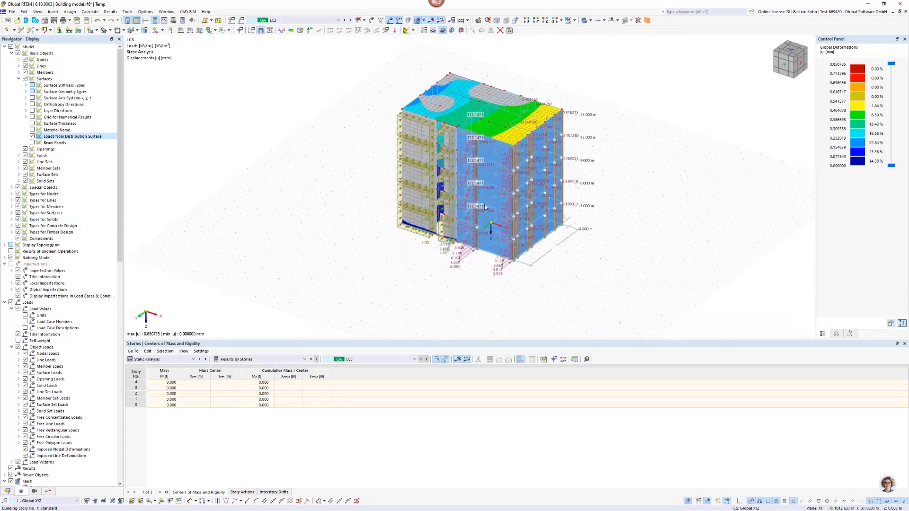
pyautogui.scroll(3, 483, 146)
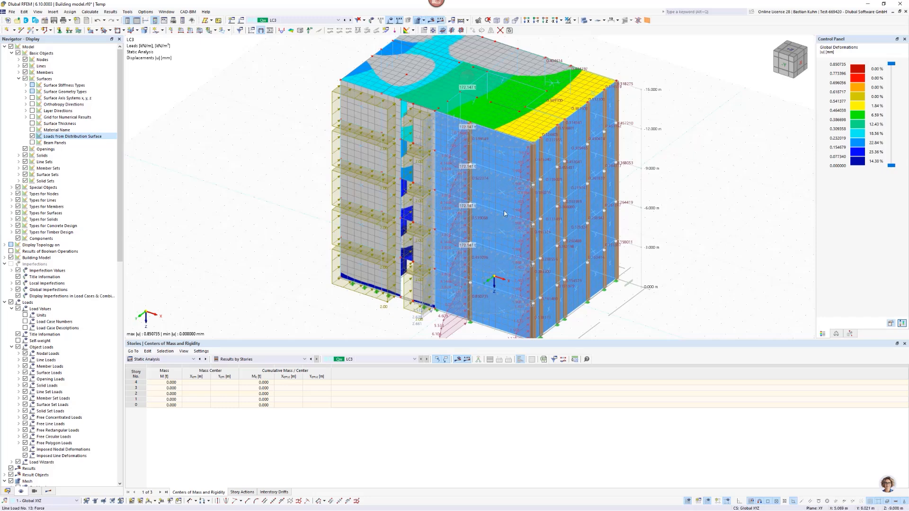
pyautogui.scroll(-5, 502, 209)
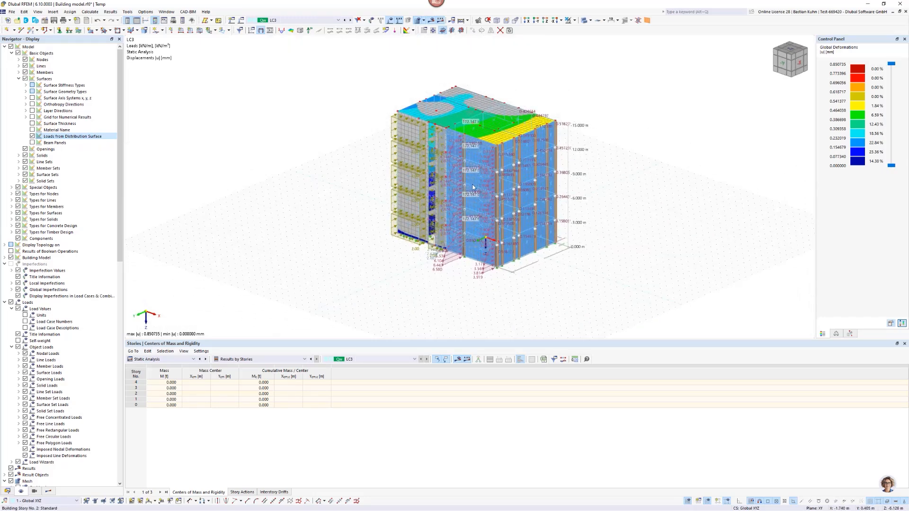
pyautogui.click(391, 21)
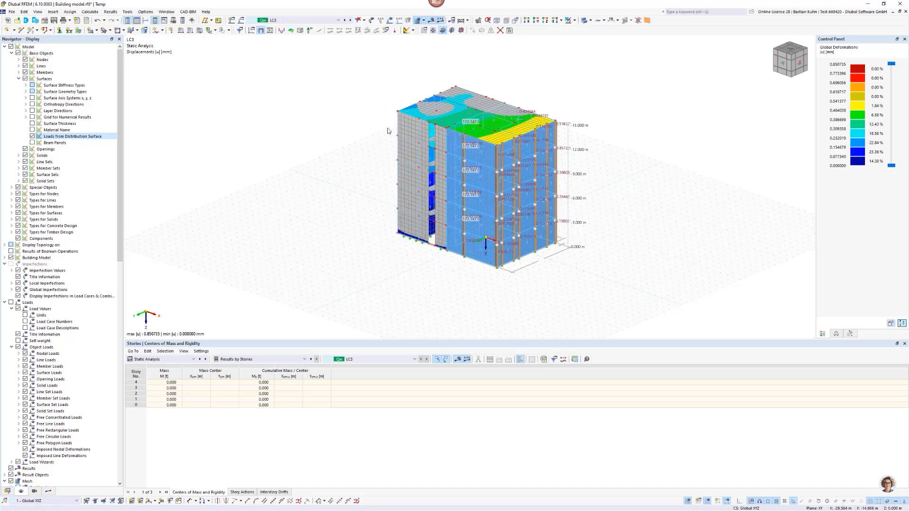
# Isolate the surfaces of stiffness type Load Transfer and reverse the visibility so that only these surfaces are hidden.
pyautogui.scroll(-20, 47, 405)
pyautogui.click(35, 493)
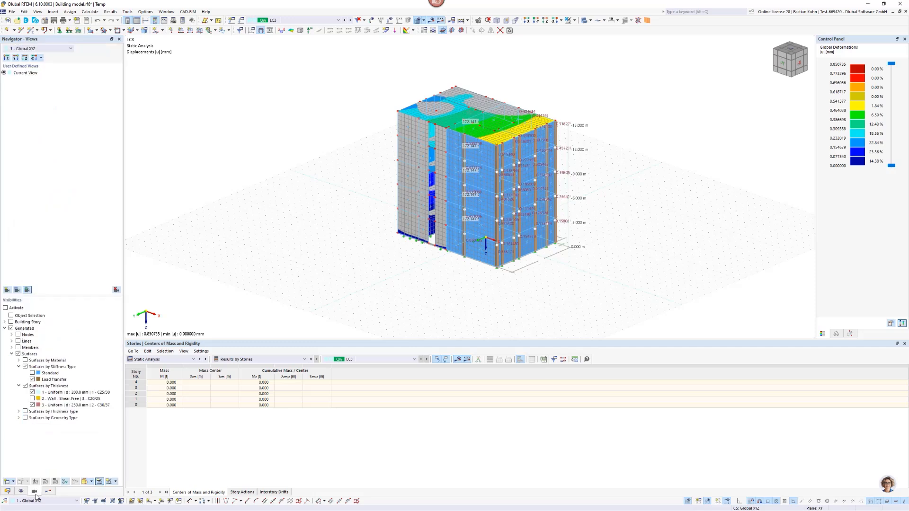
pyautogui.click(31, 387)
pyautogui.click(32, 379)
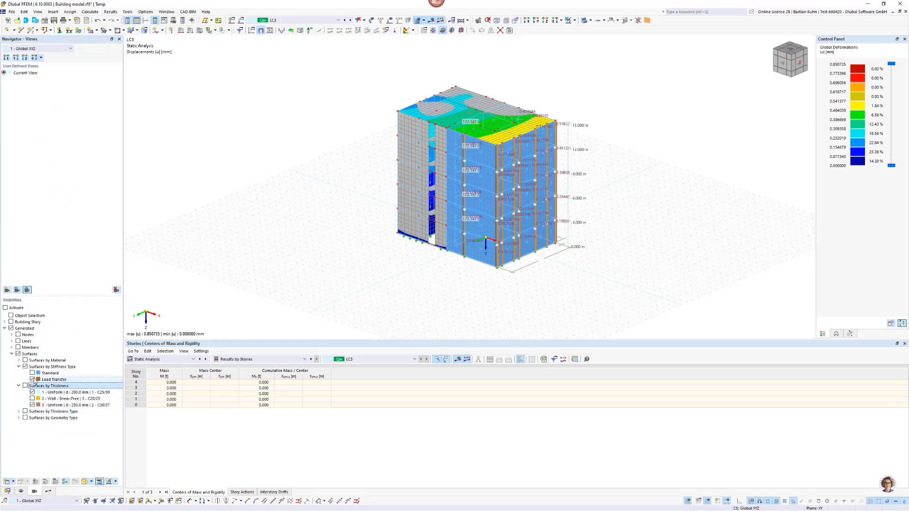
pyautogui.click(32, 379)
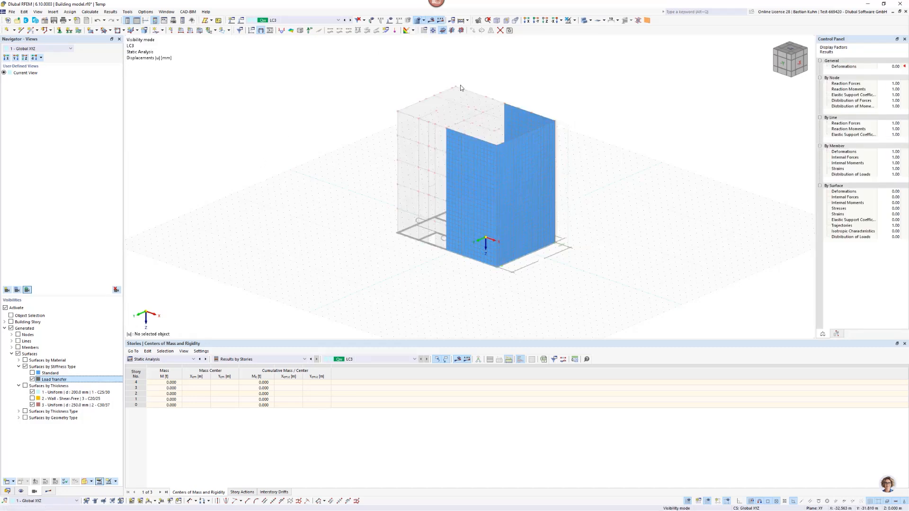
pyautogui.click(573, 20)
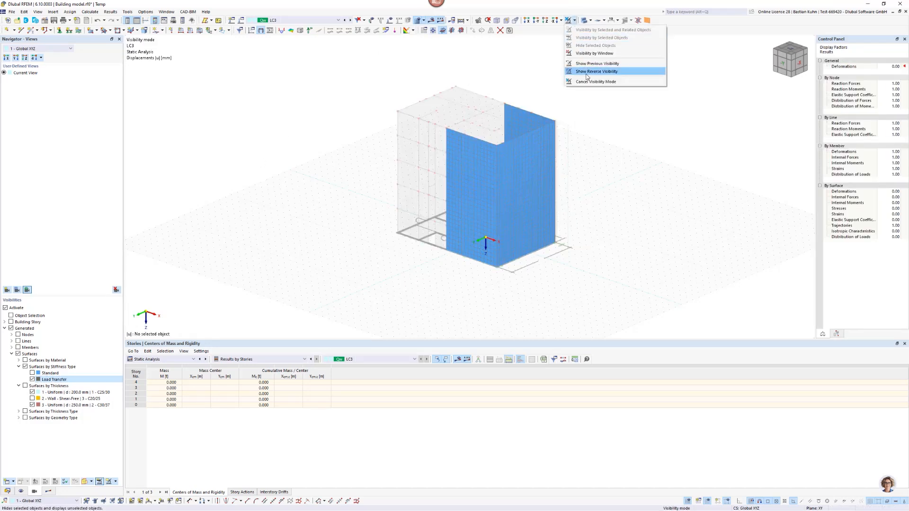
pyautogui.click(588, 72)
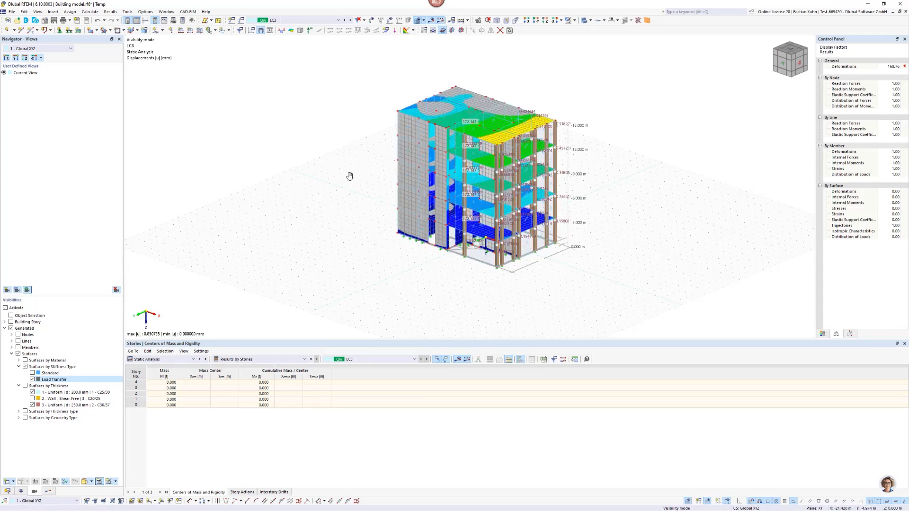
# Turn off the display of the results and of the FE mesh on the building model.
pyautogui.keyDown('ctrl'); pyautogui.moveTo(349, 174); pyautogui.dragTo(383, 171, button='middle'); pyautogui.keyUp('ctrl')
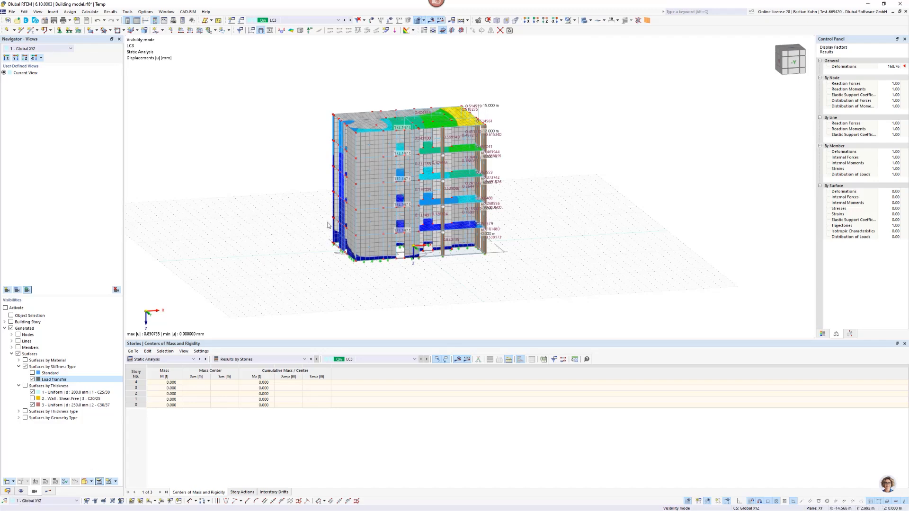
pyautogui.click(432, 20)
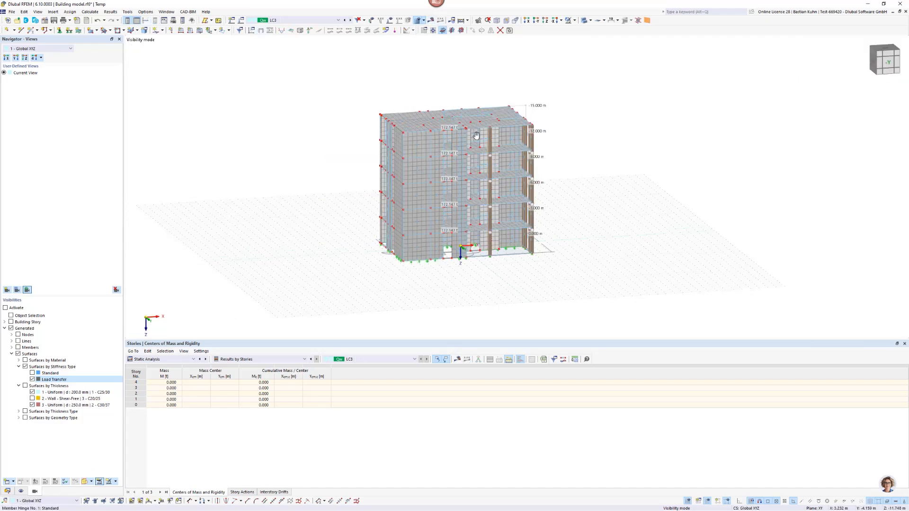
pyautogui.keyDown('ctrl'); pyautogui.moveTo(475, 133); pyautogui.dragTo(384, 173, button='middle'); pyautogui.keyUp('ctrl')
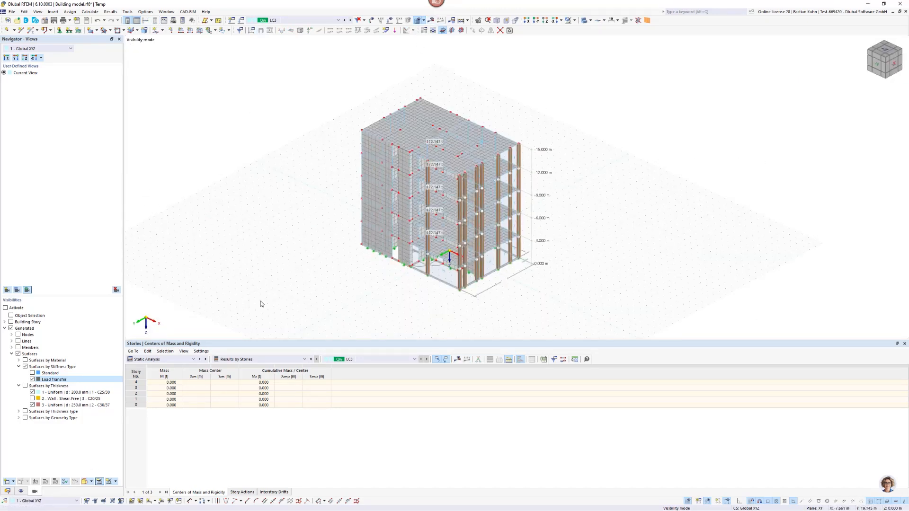
pyautogui.click(19, 491)
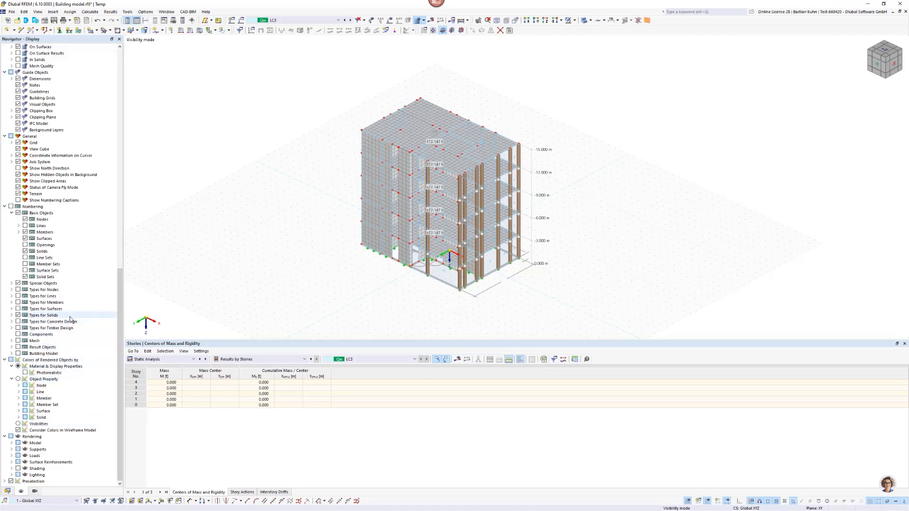
pyautogui.scroll(13, 69, 318)
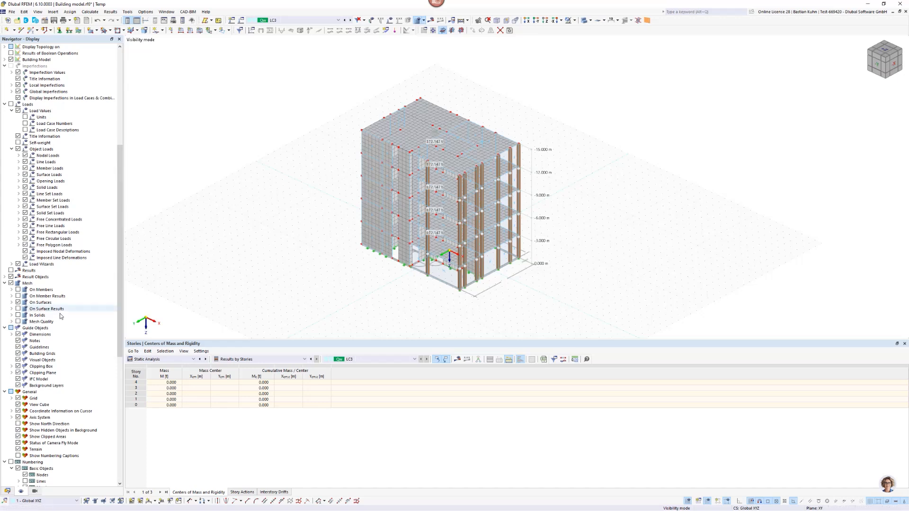
pyautogui.click(11, 283)
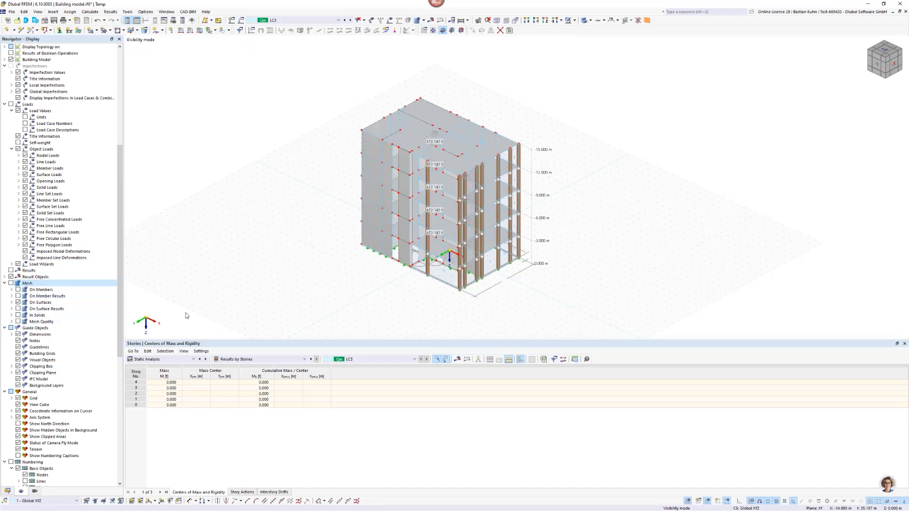
# Turn off the display of surface cells among the special objects of the model.
pyautogui.scroll(1, 410, 224)
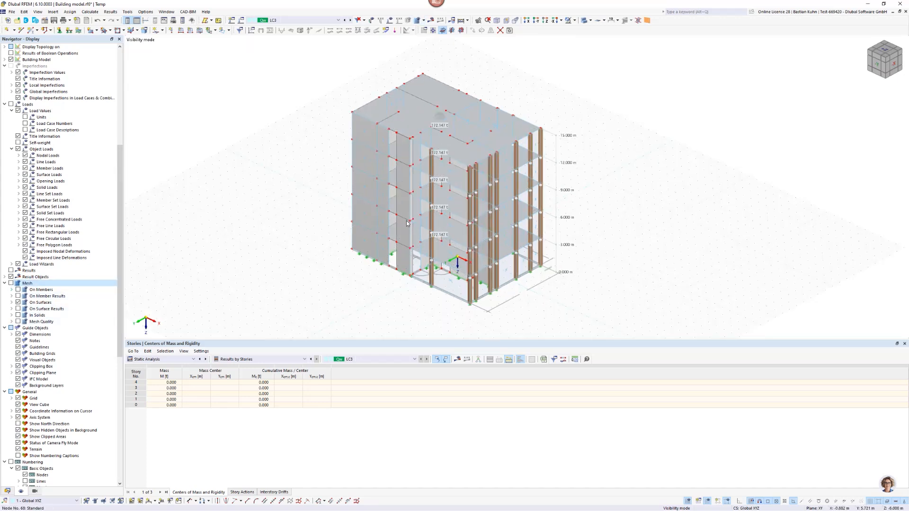
pyautogui.scroll(10, 76, 226)
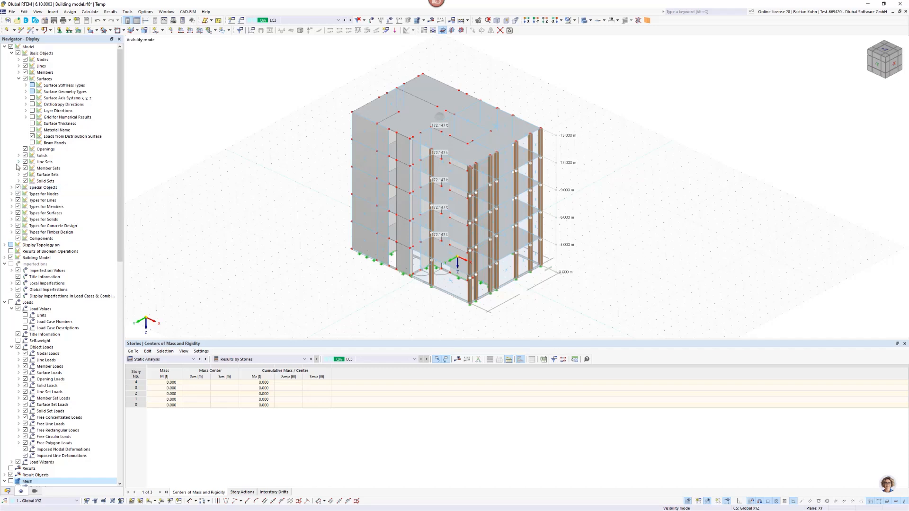
pyautogui.click(11, 188)
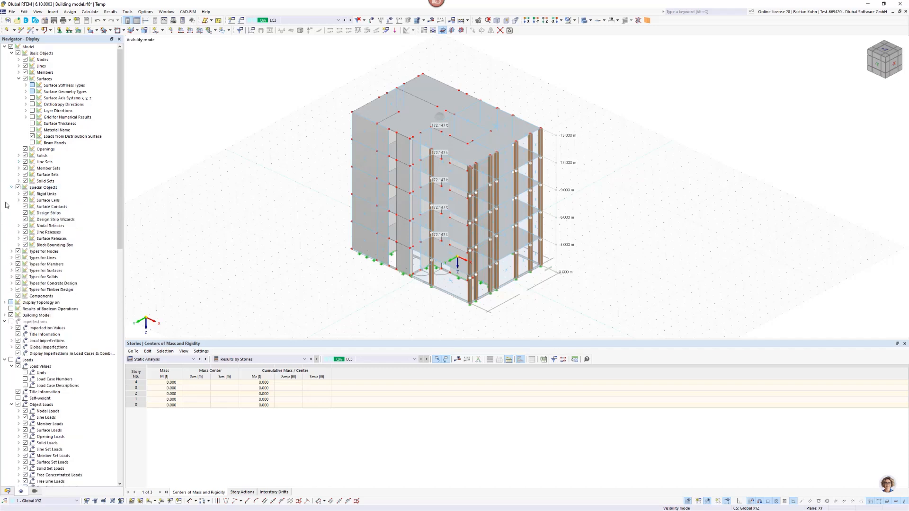
pyautogui.click(25, 201)
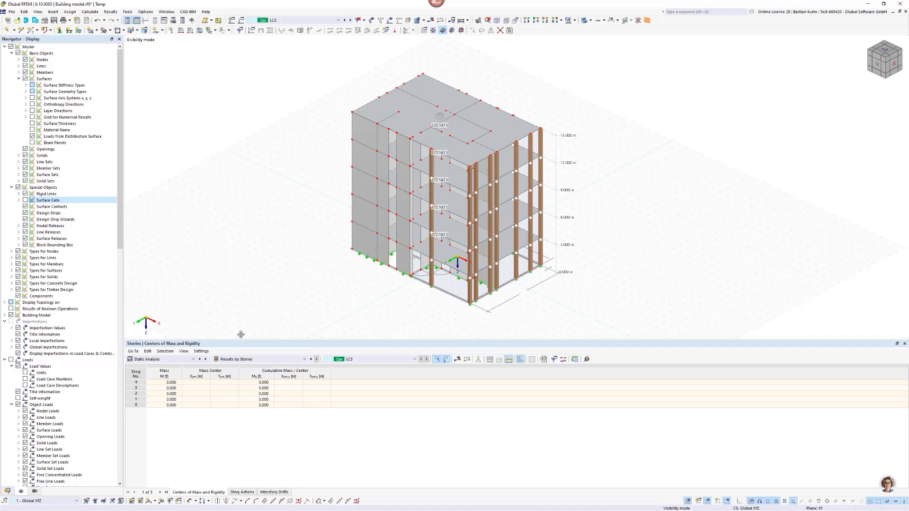
# Enlarge the story results table and check its available result subcategories, keeping Results by Stories.
pyautogui.moveTo(239, 340); pyautogui.dragTo(234, 258)
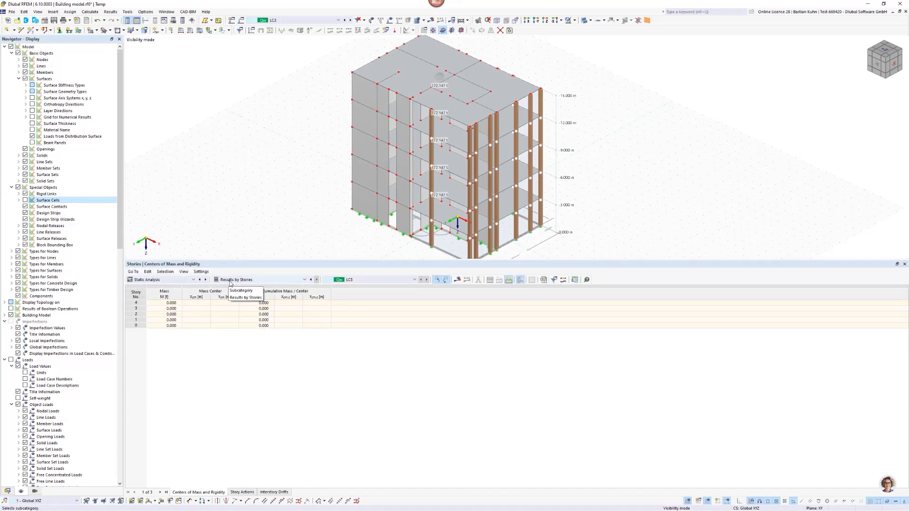
pyautogui.click(231, 280)
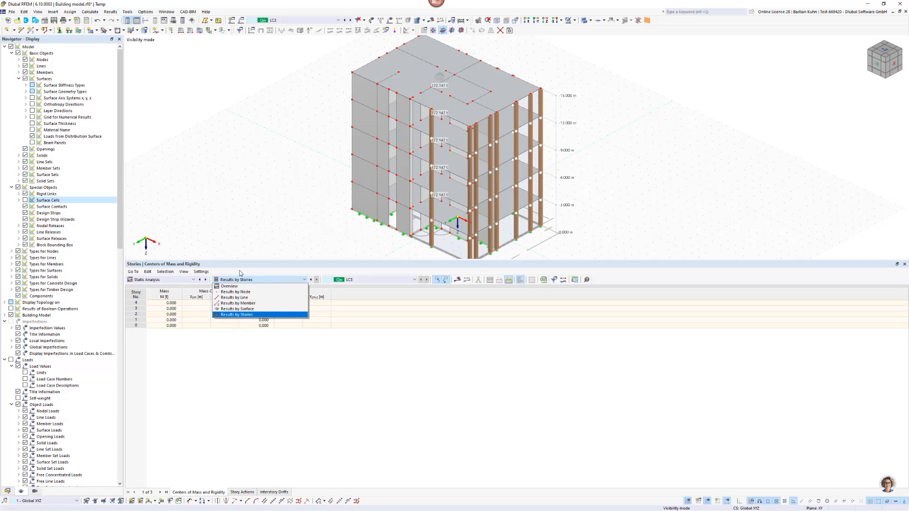
pyautogui.click(237, 279)
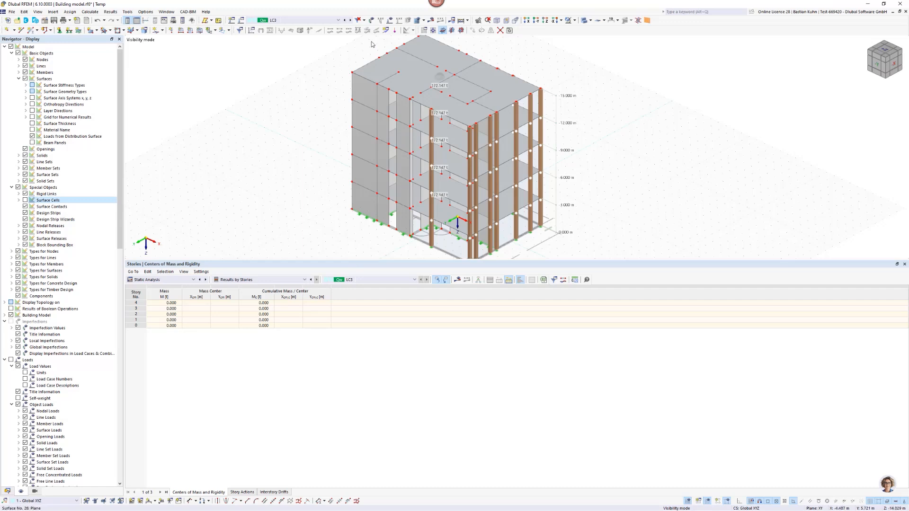
# Display the results of load case LC1 Eigengewicht and review its centers of mass, story actions and interstory drifts.
pyautogui.click(333, 22)
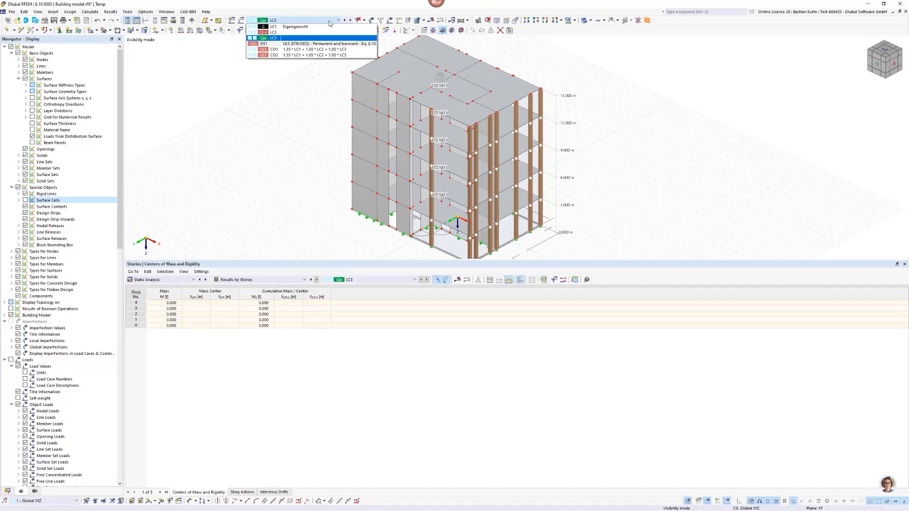
pyautogui.click(331, 27)
pyautogui.click(433, 21)
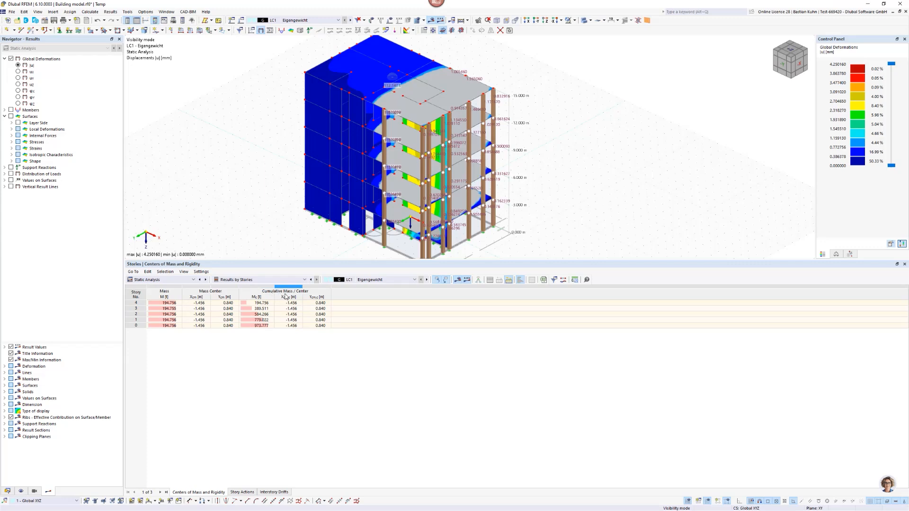
pyautogui.click(242, 492)
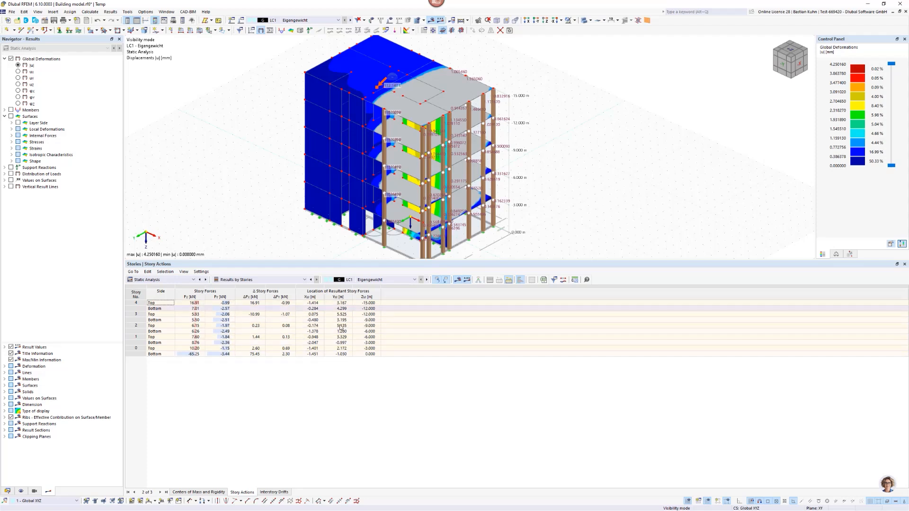
pyautogui.click(278, 493)
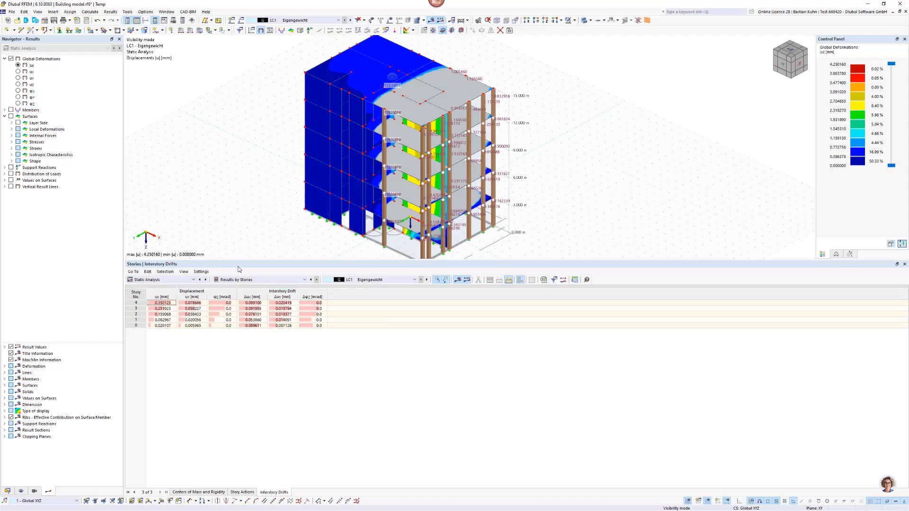
# Turn on the vertical result lines and set them to show the force component in the Y direction.
pyautogui.click(12, 187)
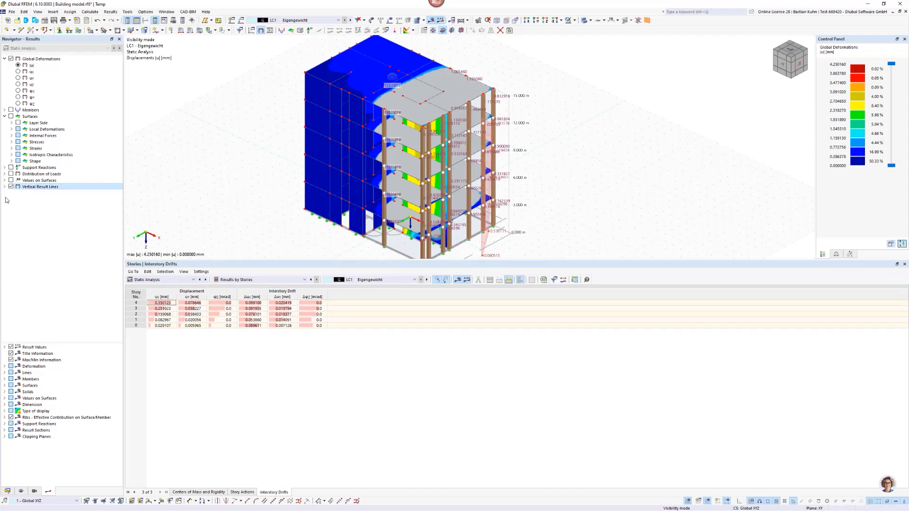
pyautogui.click(4, 187)
pyautogui.click(12, 199)
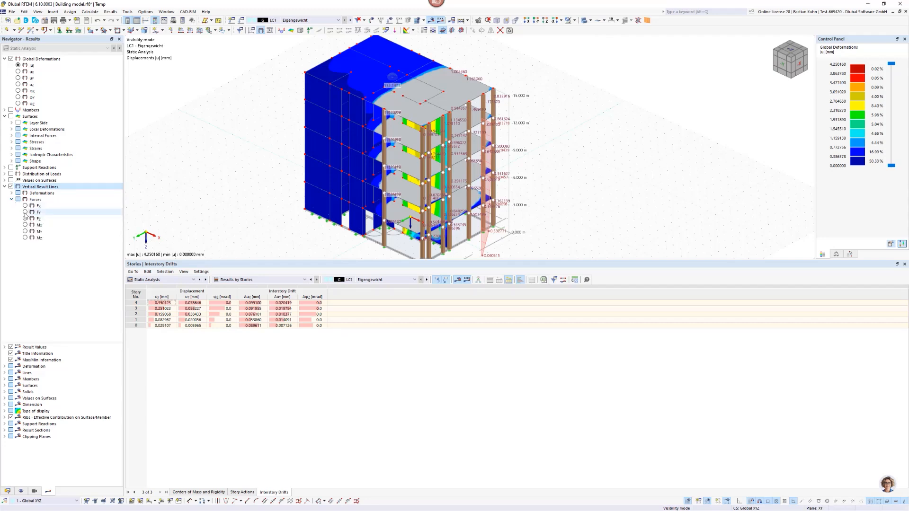
pyautogui.click(25, 213)
pyautogui.scroll(-3, 276, 169)
pyautogui.moveTo(277, 168); pyautogui.dragTo(380, 158, button='middle')
pyautogui.keyDown('ctrl'); pyautogui.moveTo(380, 159); pyautogui.dragTo(441, 147, button='middle'); pyautogui.keyUp('ctrl')
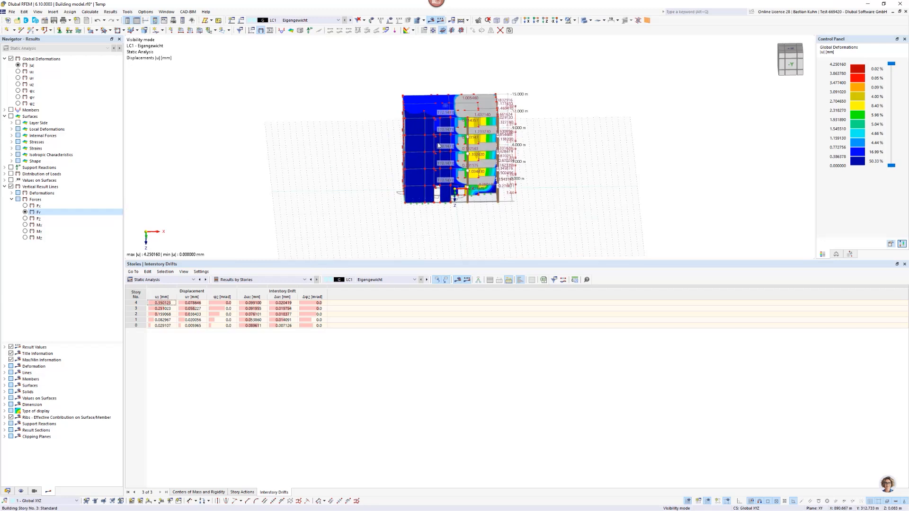
# Display the LC3 results and examine the vertical result line for the forces in the Y, Z and X directions.
pyautogui.click(330, 20)
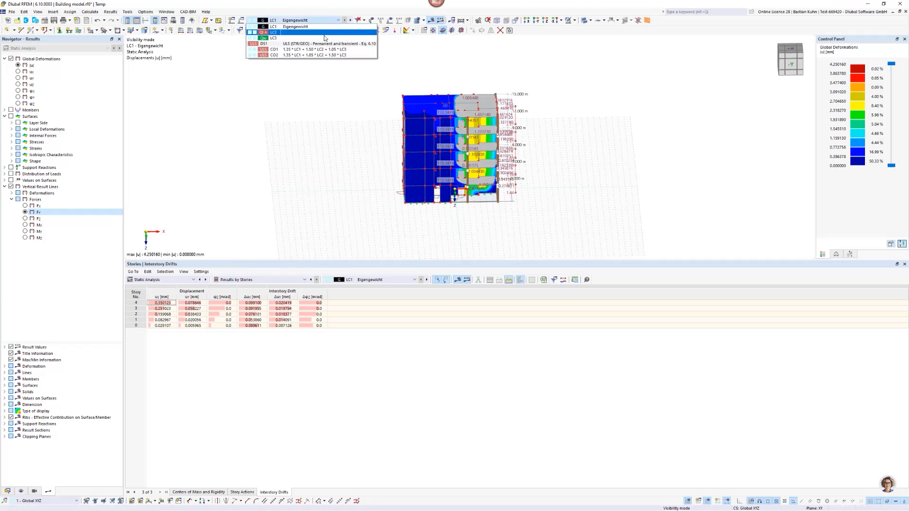
pyautogui.click(302, 75)
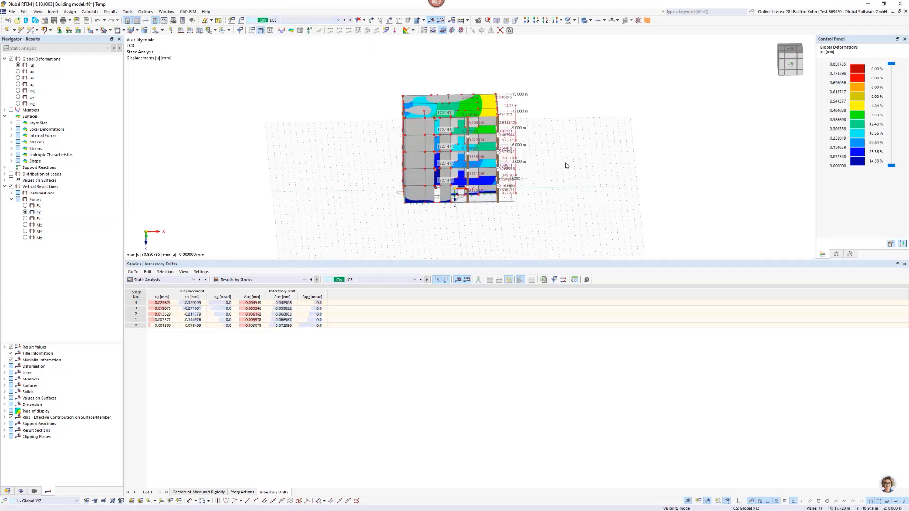
pyautogui.keyDown('ctrl'); pyautogui.moveTo(543, 186); pyautogui.dragTo(471, 197, button='middle'); pyautogui.keyUp('ctrl')
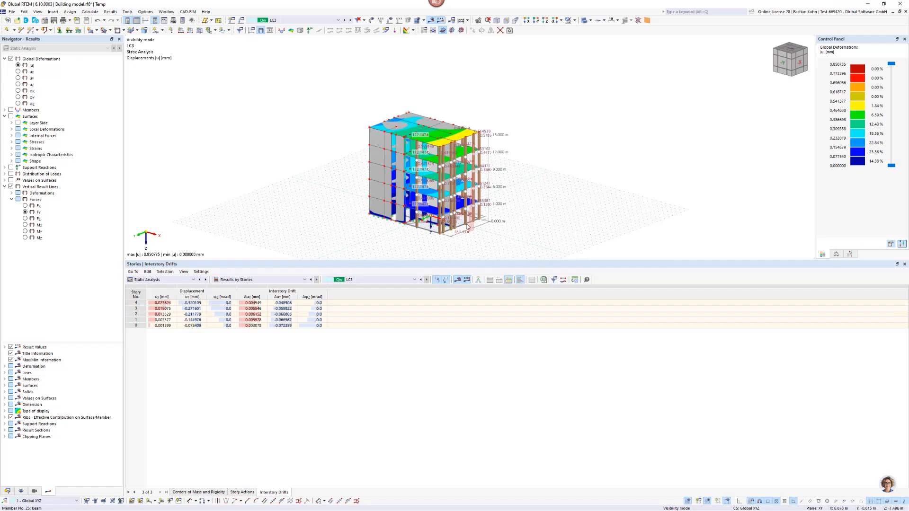
pyautogui.scroll(2, 469, 227)
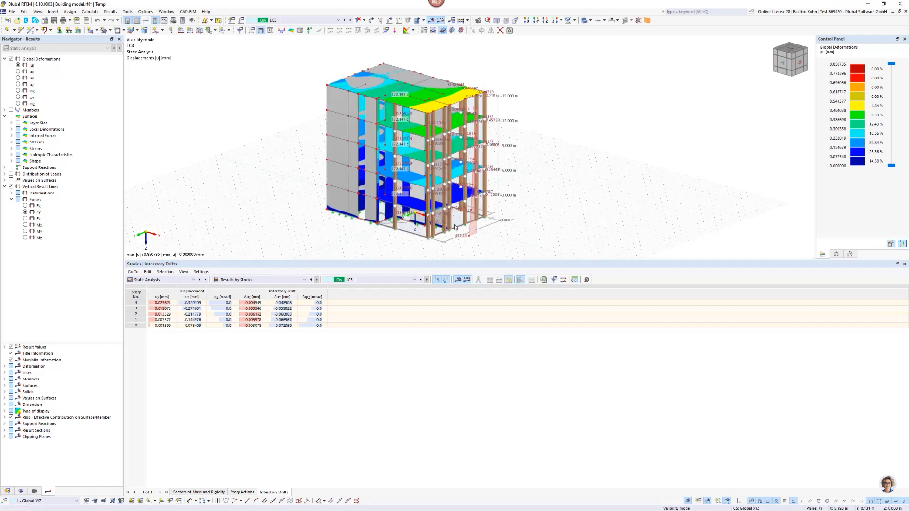
pyautogui.click(25, 219)
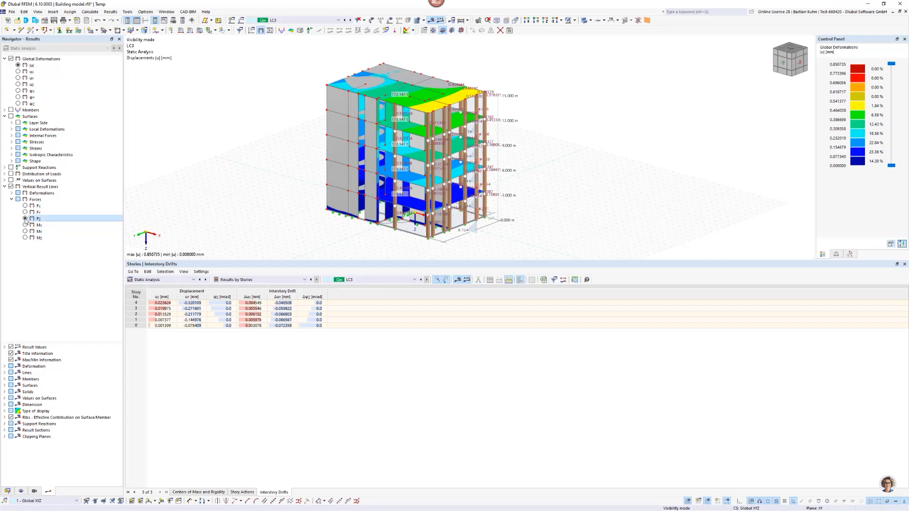
pyautogui.click(25, 206)
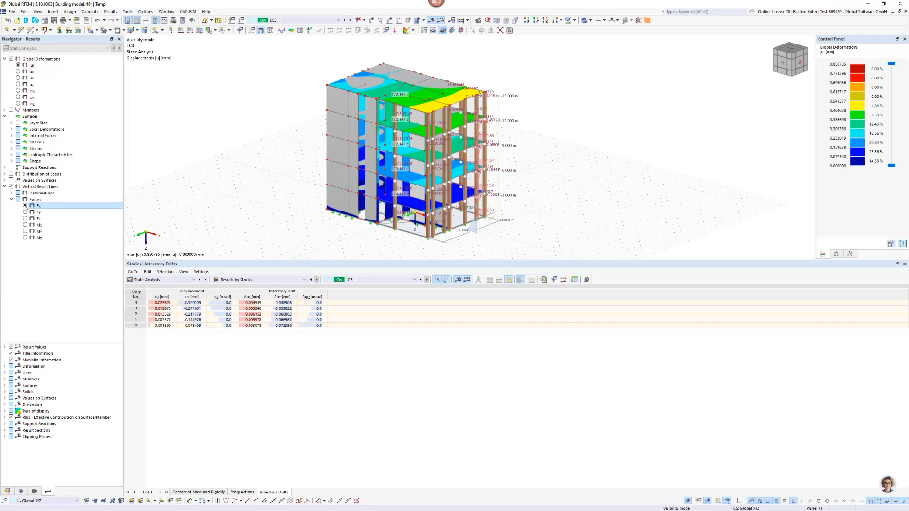
# Show the Y-direction force on the vertical result lines and examine the LC3 results from several sides of the building.
pyautogui.click(25, 212)
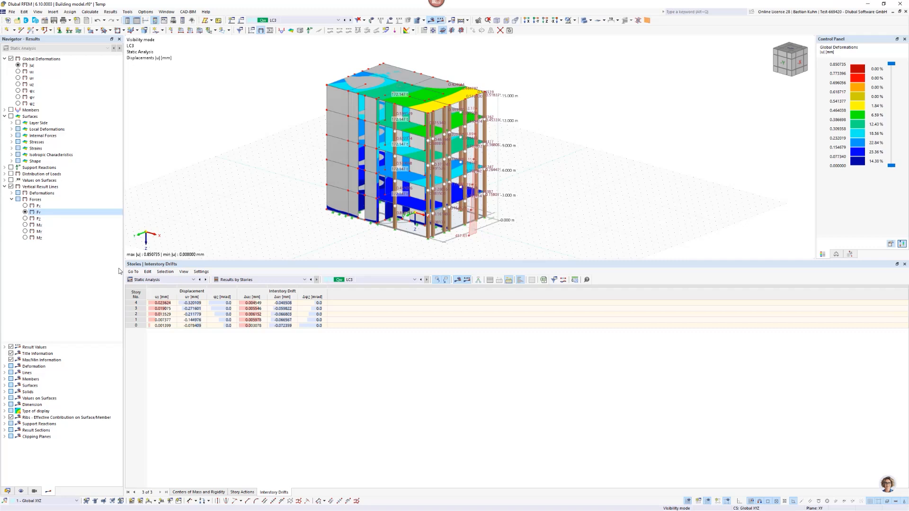
pyautogui.scroll(-3, 308, 183)
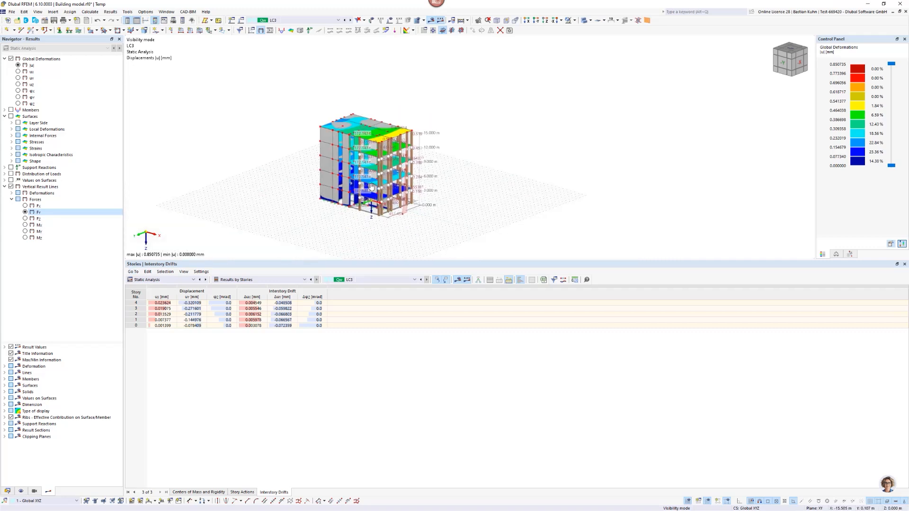
pyautogui.moveTo(322, 218); pyautogui.dragTo(304, 197, button='middle')
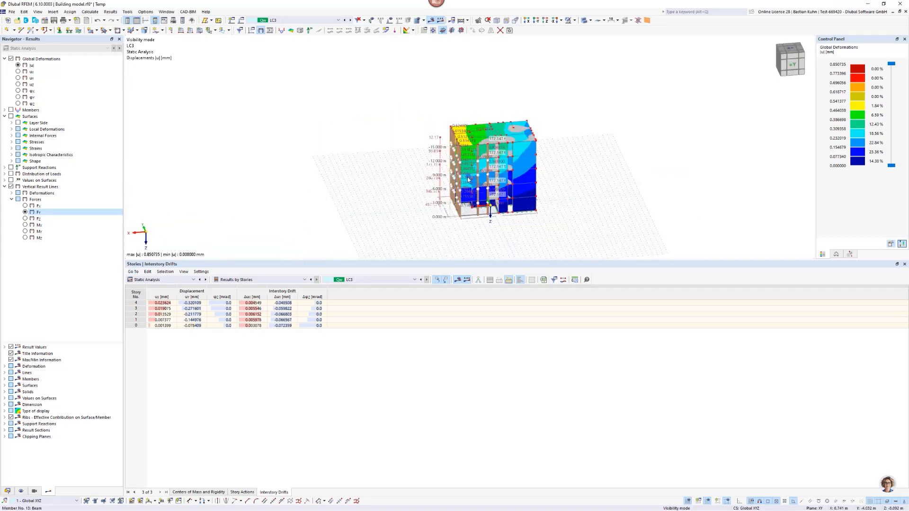
pyautogui.keyDown('ctrl'); pyautogui.moveTo(492, 175); pyautogui.dragTo(581, 149, button='middle'); pyautogui.keyUp('ctrl')
pyautogui.scroll(4, 363, 212)
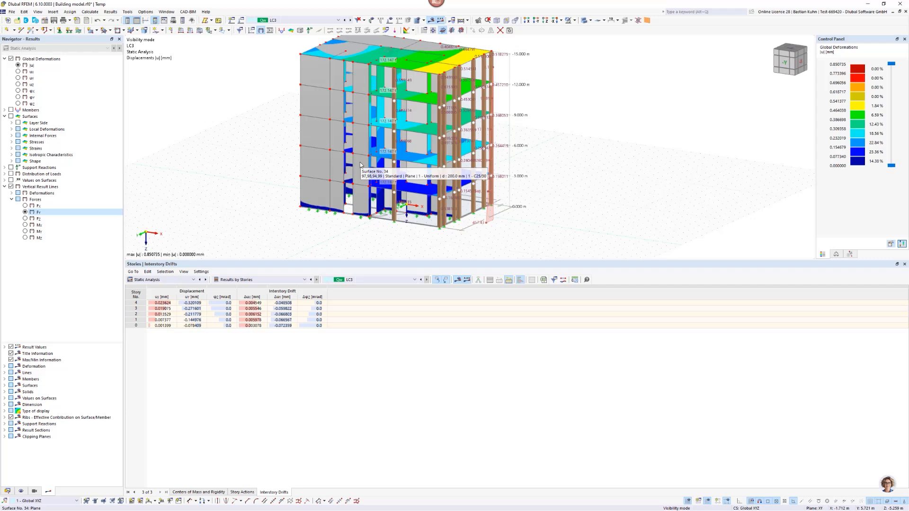
pyautogui.scroll(1, 359, 163)
pyautogui.scroll(-4, 359, 163)
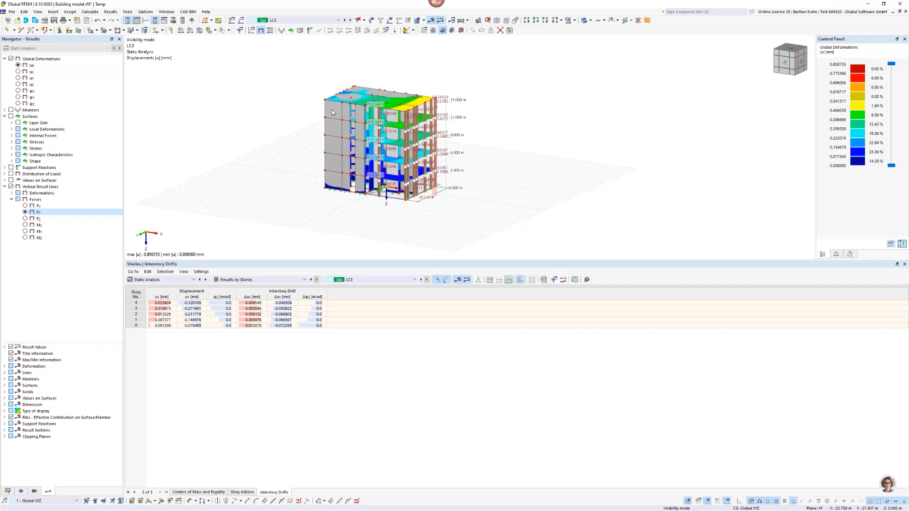
pyautogui.scroll(2, 365, 105)
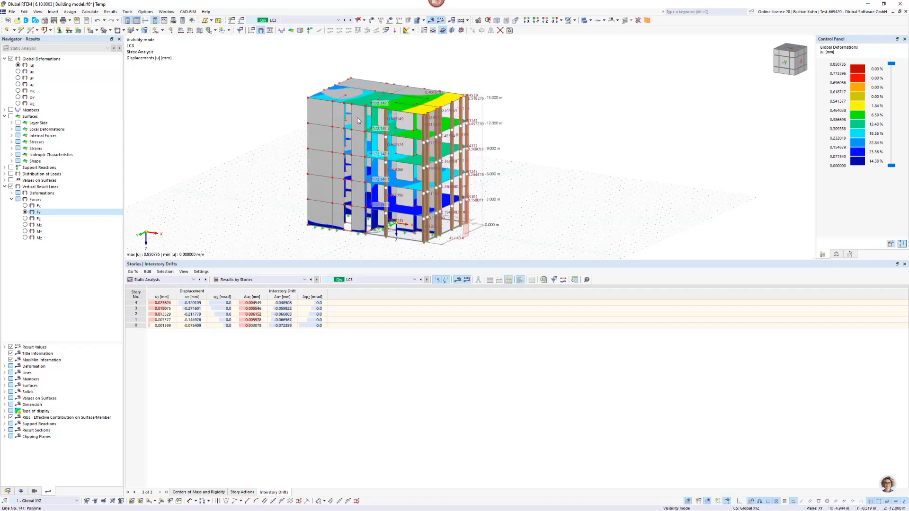
# Hide all model objects so that only the deformation results are displayed, and open the display factors for the results.
pyautogui.click(21, 490)
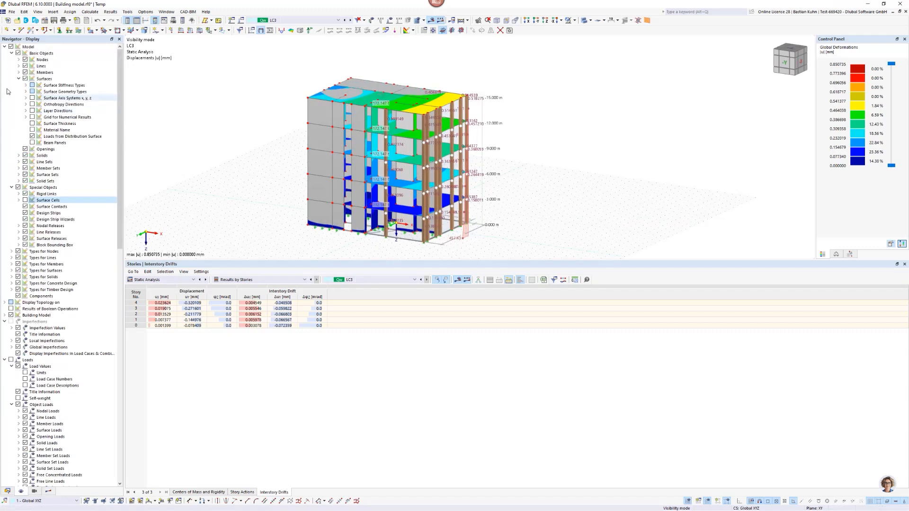
pyautogui.click(11, 47)
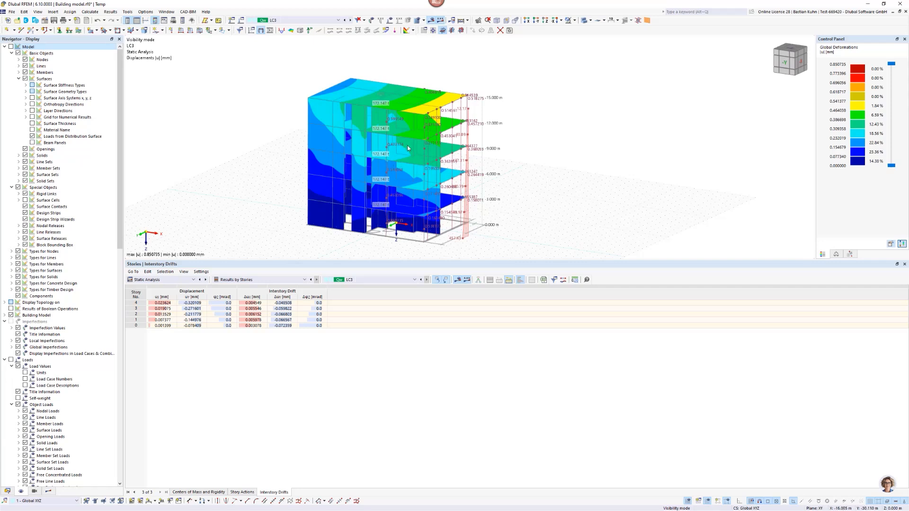
pyautogui.moveTo(407, 148)
pyautogui.mouseDown(button='middle')
pyautogui.moveTo(380, 140)
pyautogui.moveTo(394, 141)
pyautogui.mouseUp(button='middle')
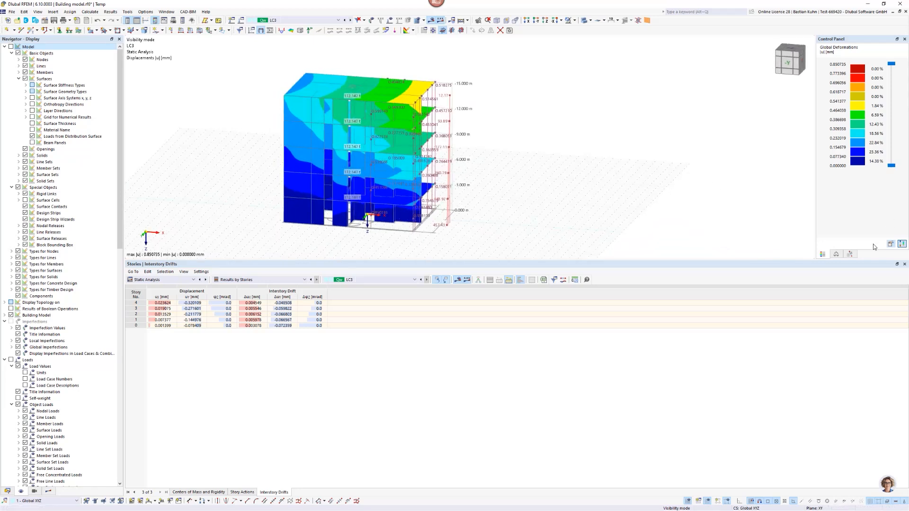
pyautogui.click(838, 257)
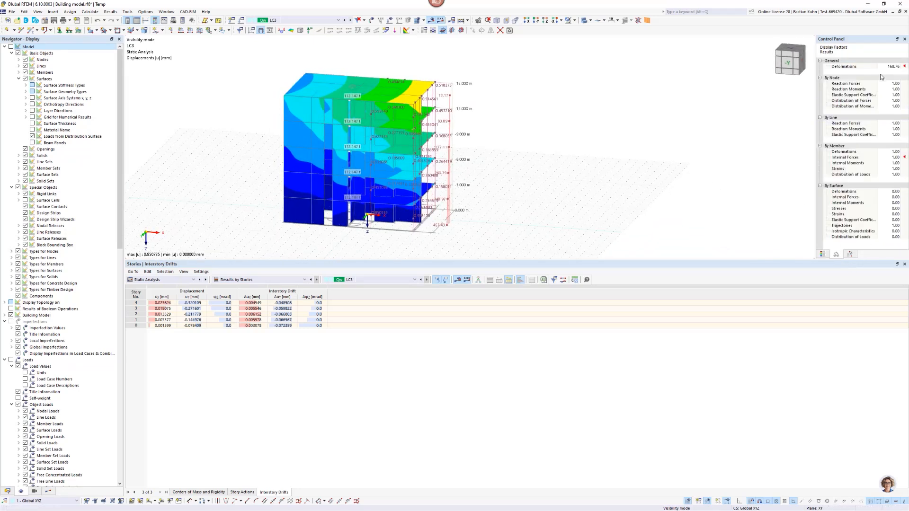
# Select load combination CO2 and calculate its results, accepting the deletion of the existing LC1 and LC3 results.
pyautogui.click(310, 20)
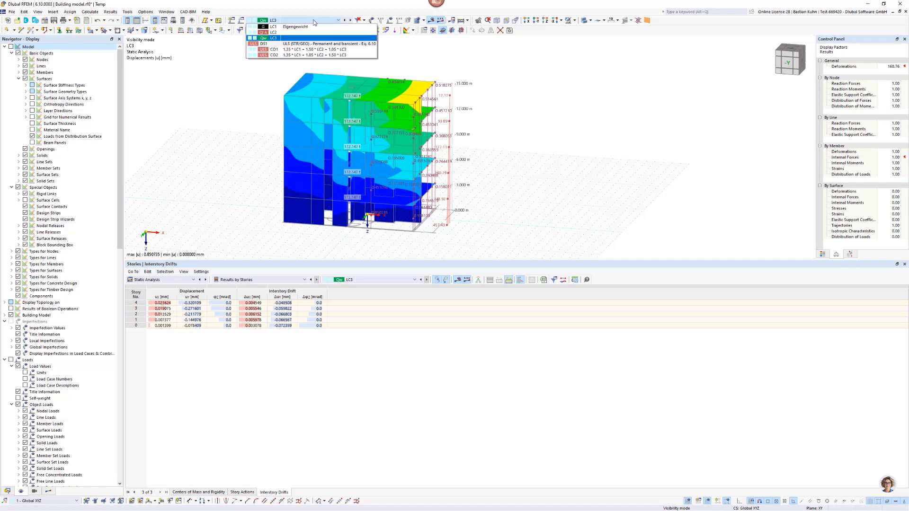
pyautogui.click(315, 56)
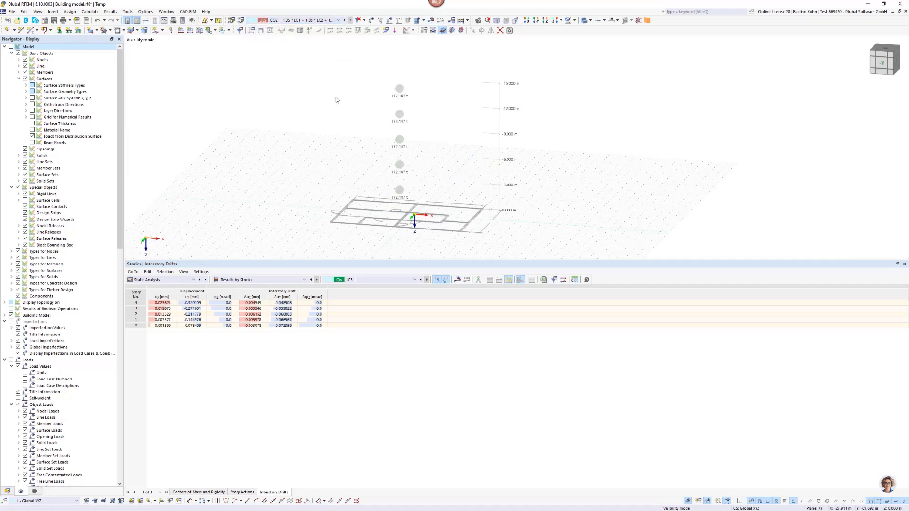
pyautogui.click(432, 20)
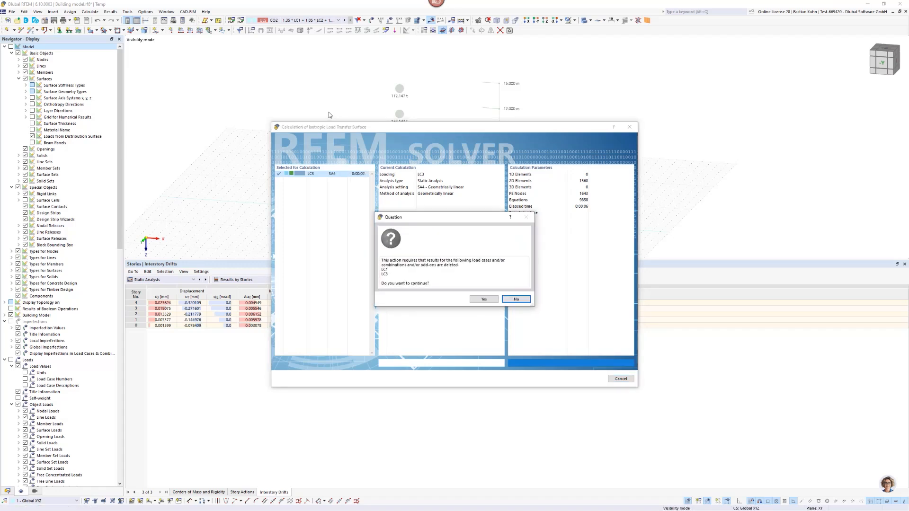
pyautogui.click(482, 299)
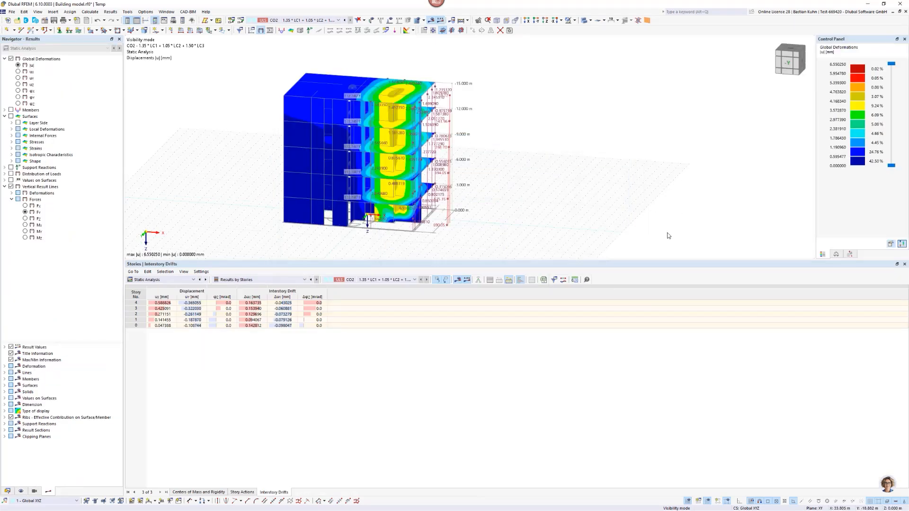
# Examine the CO2 deformed shape from opposite sides of the building and set the deformation display factor to 2.00.
pyautogui.moveTo(483, 197); pyautogui.dragTo(374, 210, button='middle')
pyautogui.scroll(5, 417, 229)
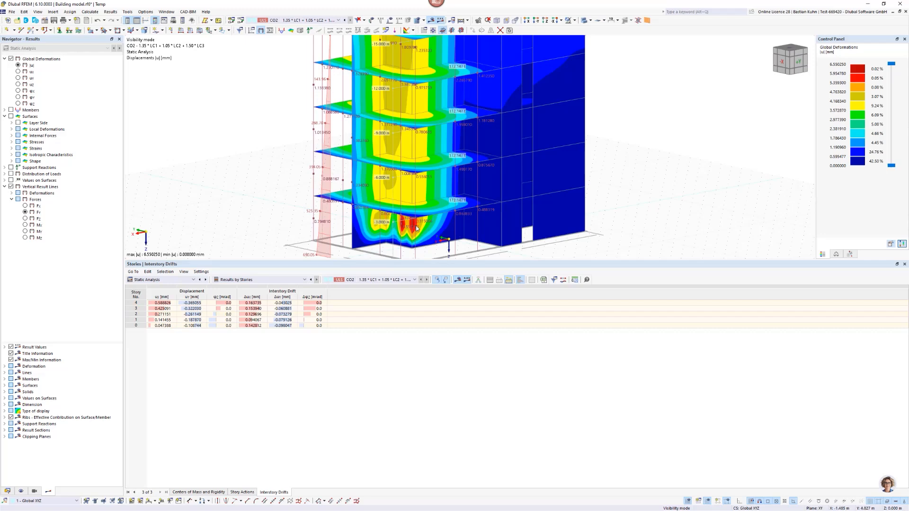
pyautogui.scroll(-4, 417, 229)
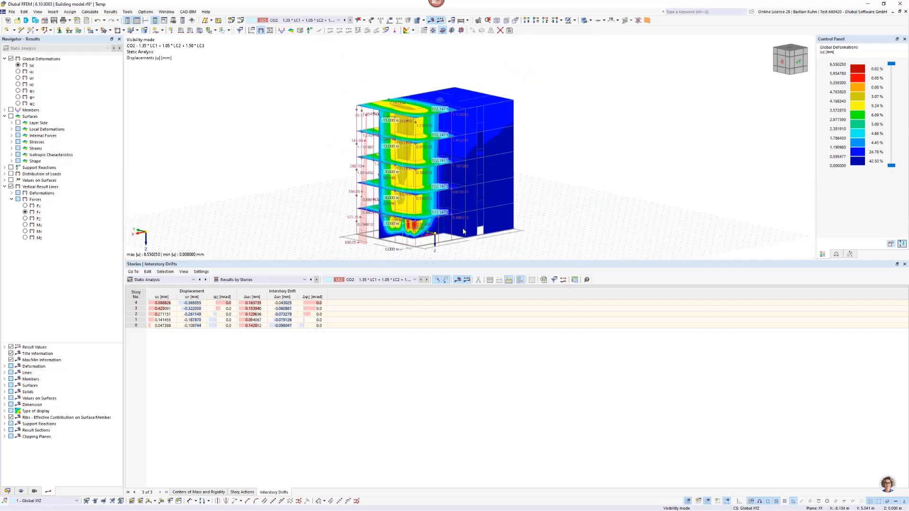
pyautogui.keyDown('ctrl'); pyautogui.moveTo(463, 232); pyautogui.dragTo(570, 211, button='middle'); pyautogui.keyUp('ctrl')
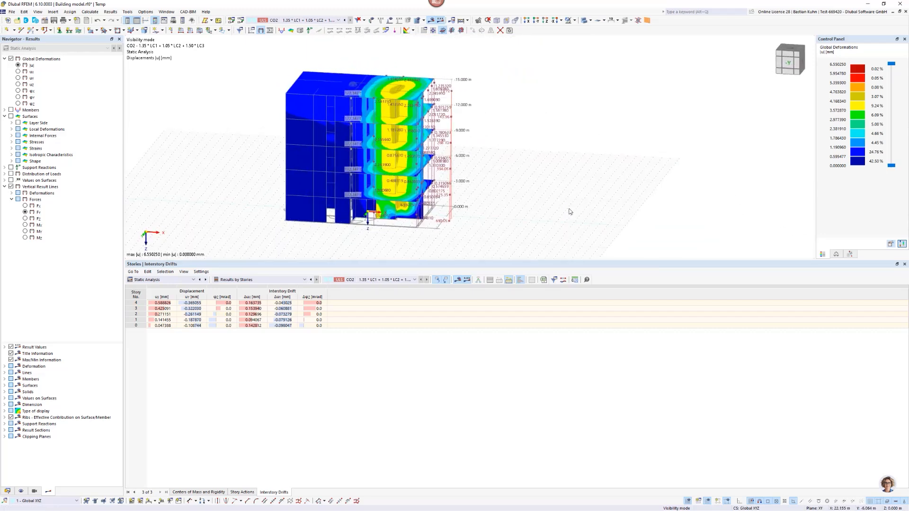
pyautogui.click(835, 254)
pyautogui.click(894, 67)
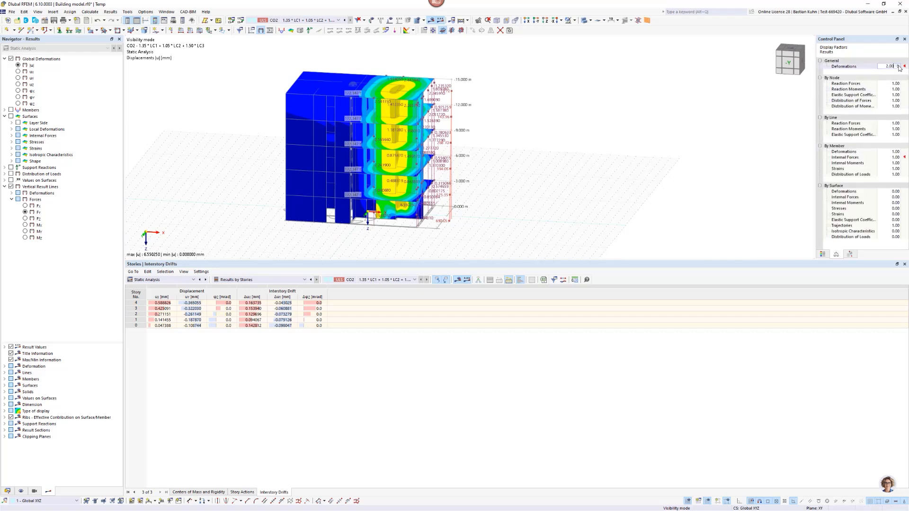
pyautogui.scroll(5, 416, 88)
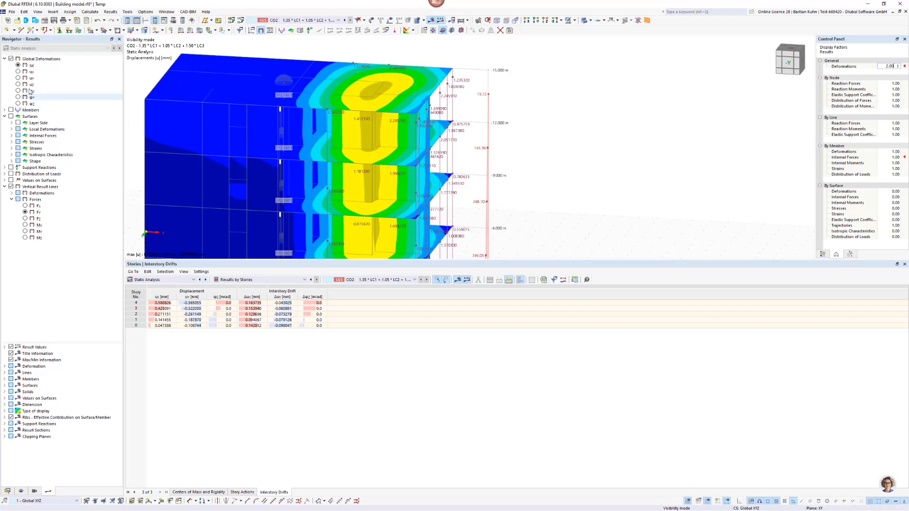
# Compare the global displacements in the X and Y directions, and return to the total displacement |u|.
pyautogui.click(18, 72)
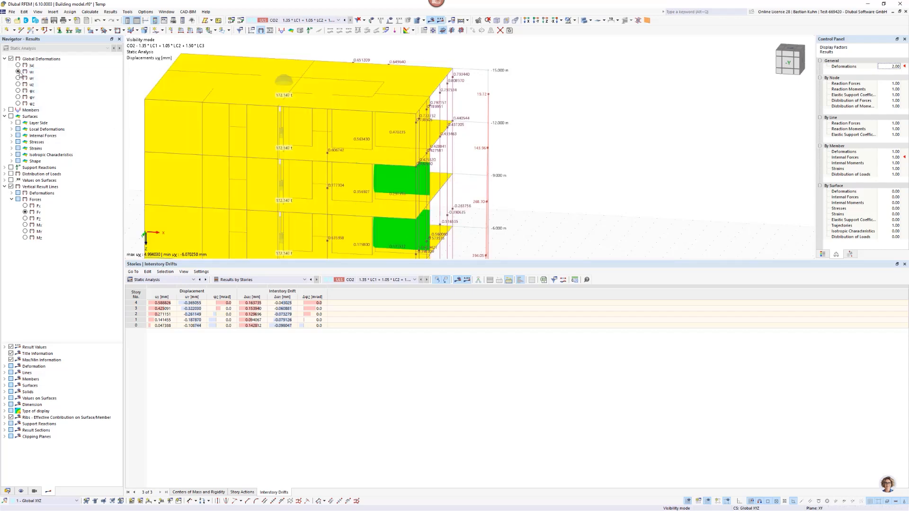
pyautogui.click(18, 78)
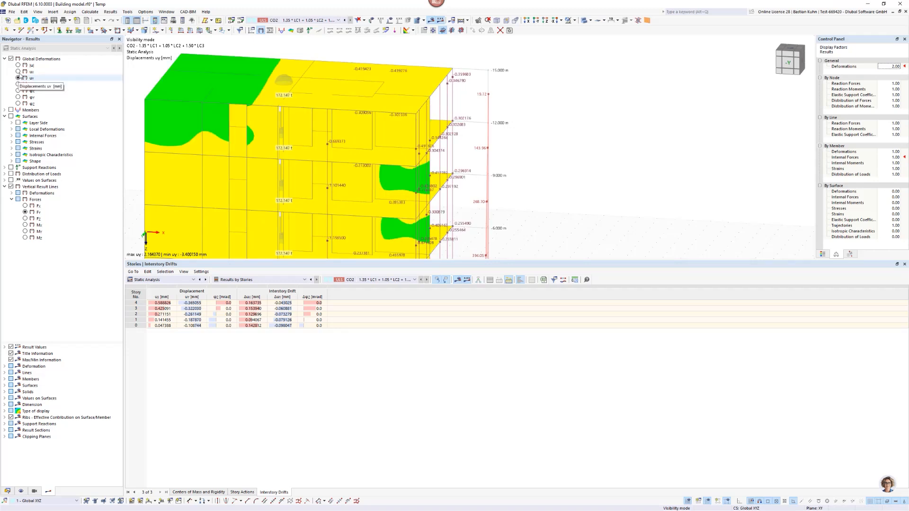
pyautogui.click(18, 65)
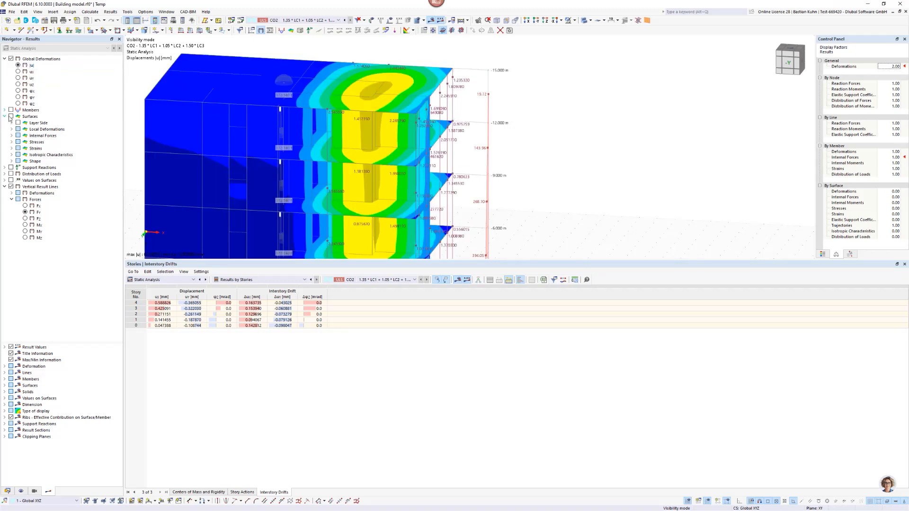
# Switch the display to surface results and show the basic internal force nxy.
pyautogui.click(11, 117)
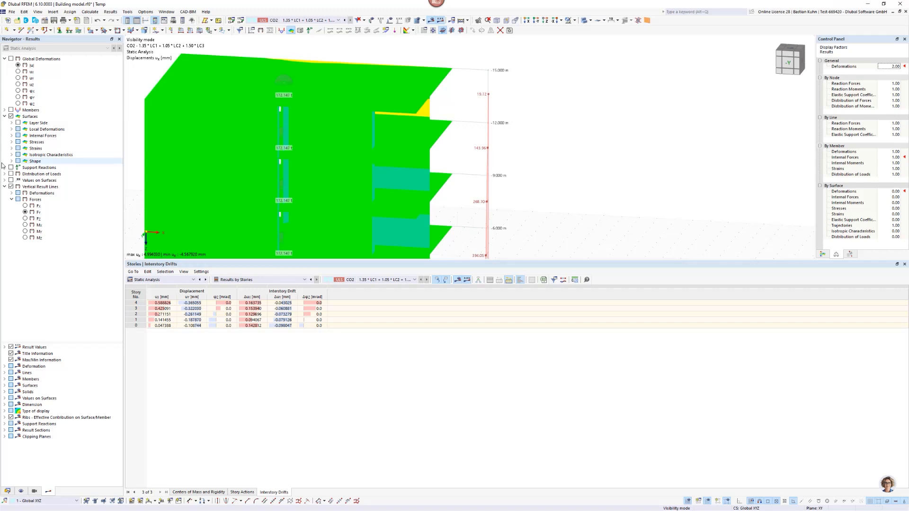
pyautogui.click(11, 136)
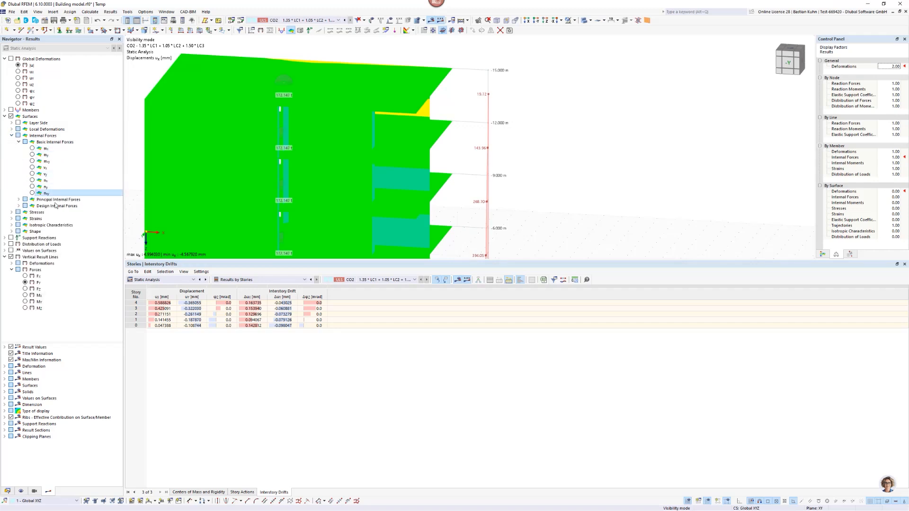
pyautogui.click(32, 193)
# Examine the nxy distribution around the ground-floor wall openings on the opposite side of the building.
pyautogui.scroll(-4, 305, 170)
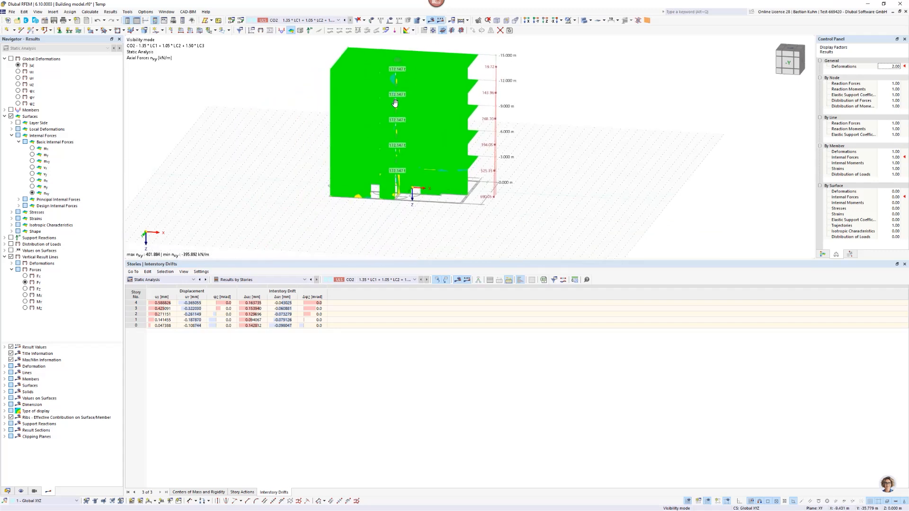
pyautogui.keyDown('ctrl'); pyautogui.moveTo(395, 103); pyautogui.dragTo(612, 104, button='middle'); pyautogui.keyUp('ctrl')
pyautogui.keyDown('ctrl'); pyautogui.moveTo(437, 183); pyautogui.dragTo(445, 186, button='middle'); pyautogui.keyUp('ctrl')
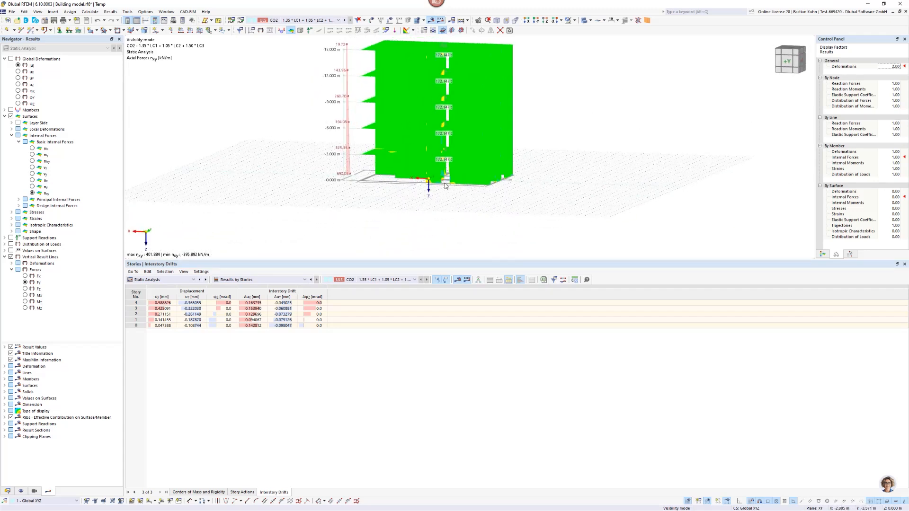
pyautogui.scroll(8, 445, 186)
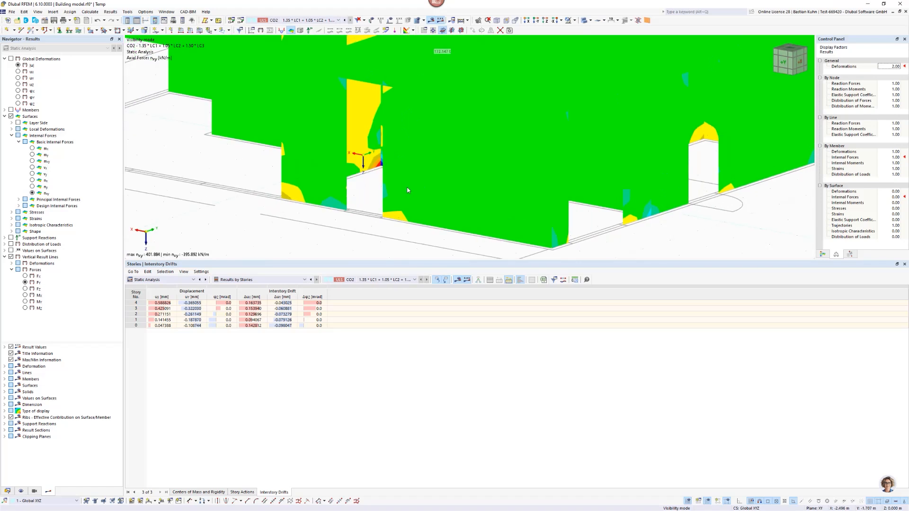
pyautogui.keyDown('ctrl'); pyautogui.moveTo(390, 184); pyautogui.dragTo(411, 185, button='middle'); pyautogui.keyUp('ctrl')
pyautogui.scroll(1, 411, 185)
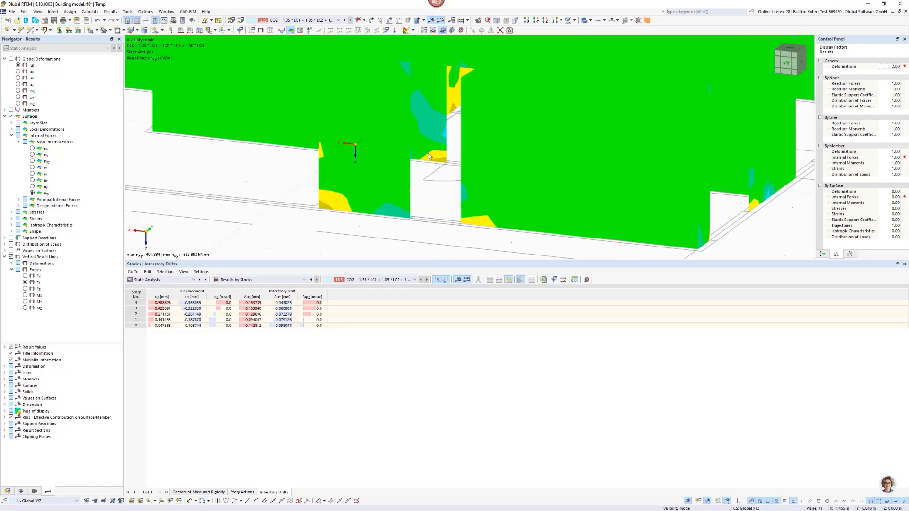
pyautogui.scroll(-2, 429, 156)
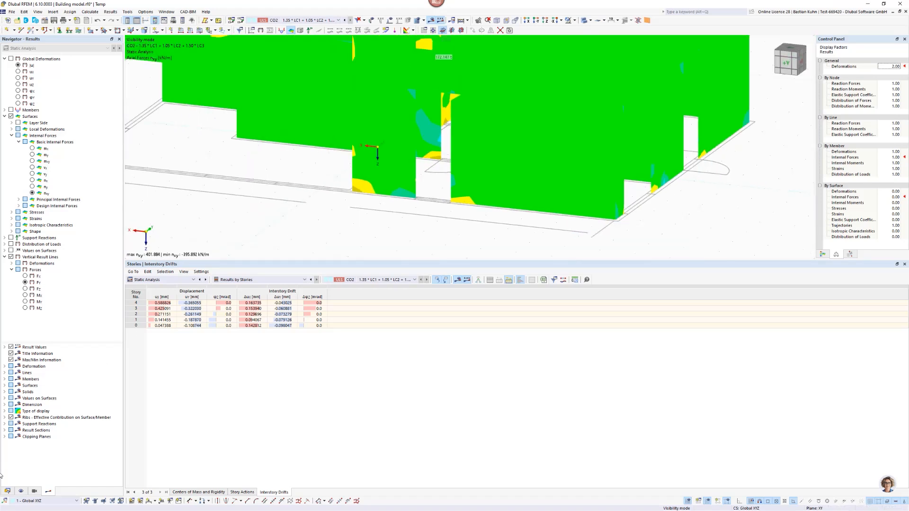
# Show the model objects again and inspect the nxy results around the supported ground-floor walls and door openings.
pyautogui.click(21, 491)
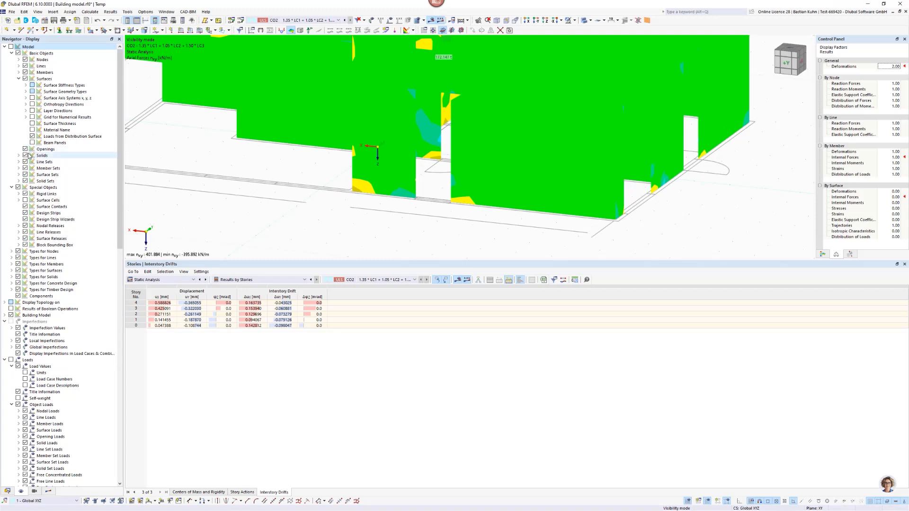
pyautogui.click(11, 46)
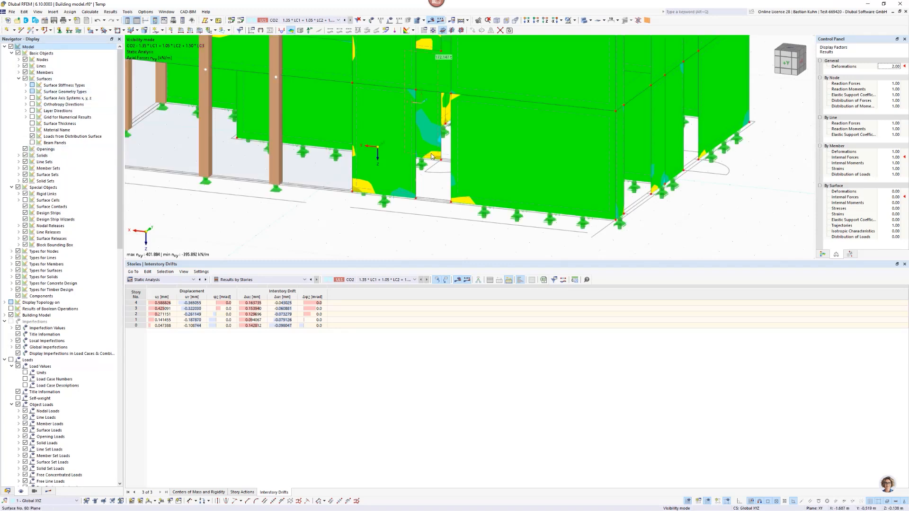
pyautogui.scroll(-3, 431, 157)
pyautogui.scroll(3, 434, 153)
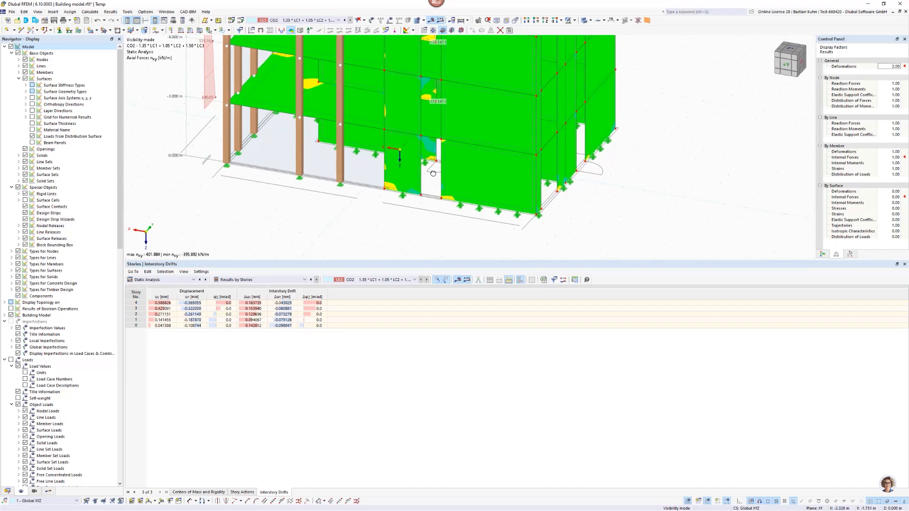
pyautogui.scroll(3, 433, 147)
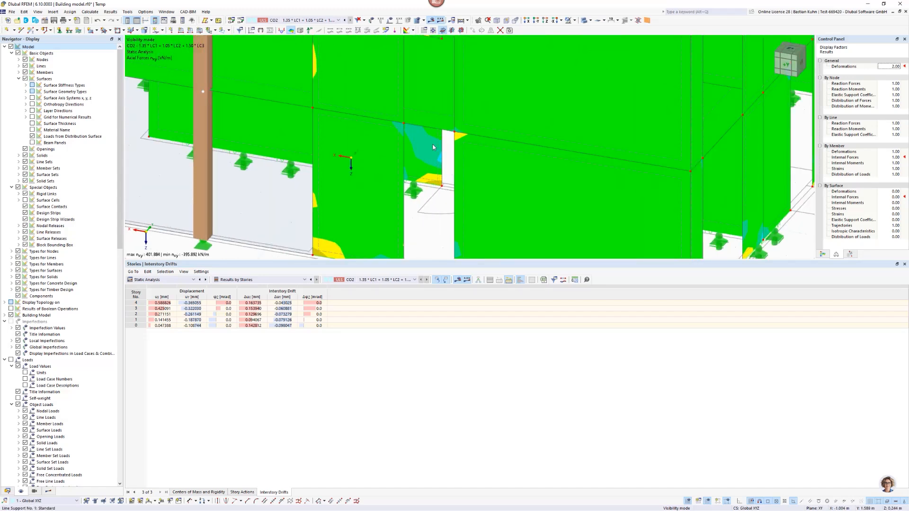
pyautogui.scroll(-5, 433, 147)
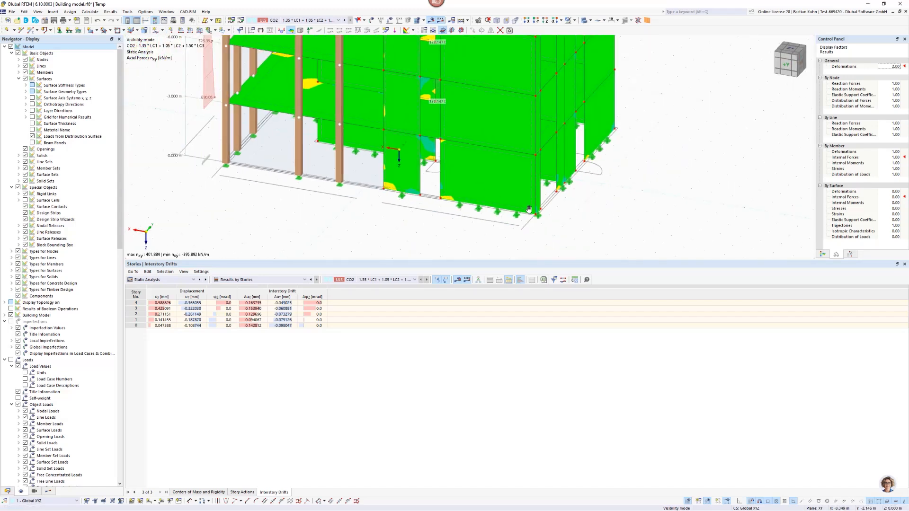
pyautogui.keyDown('ctrl'); pyautogui.moveTo(528, 209); pyautogui.dragTo(481, 221, button='middle'); pyautogui.keyUp('ctrl')
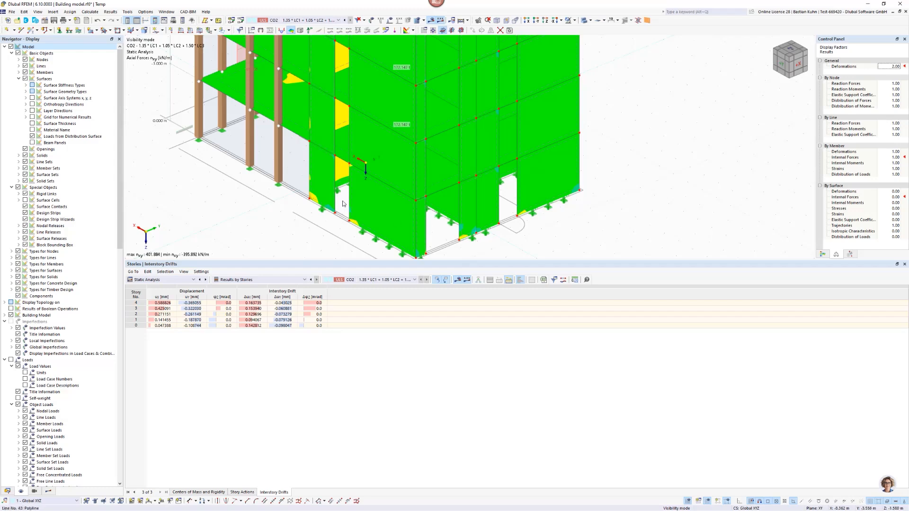
# Start a new shear wall definition in the building model.
pyautogui.scroll(3, 352, 184)
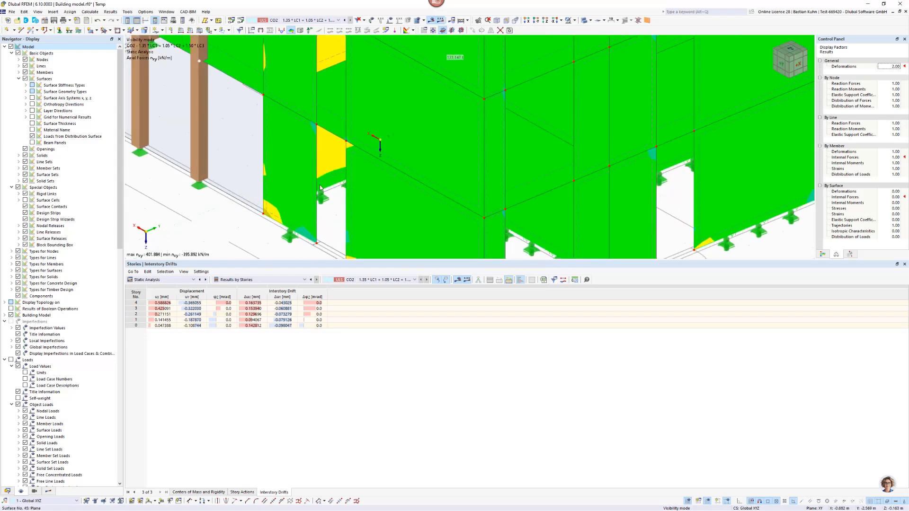
pyautogui.scroll(-3, 320, 188)
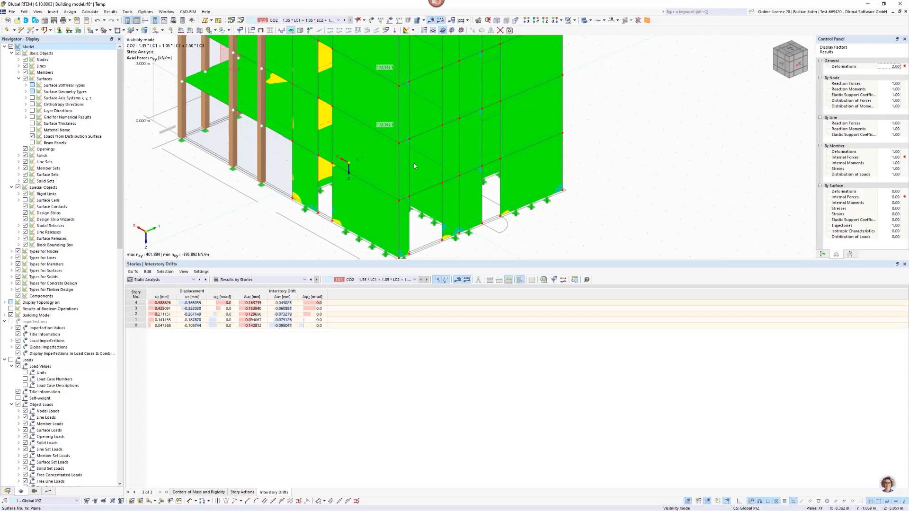
pyautogui.click(7, 491)
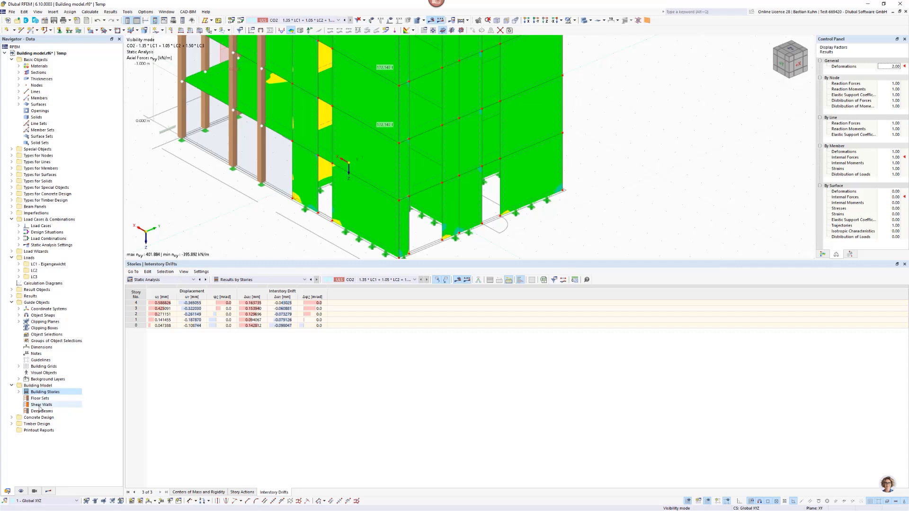
pyautogui.press('Down')
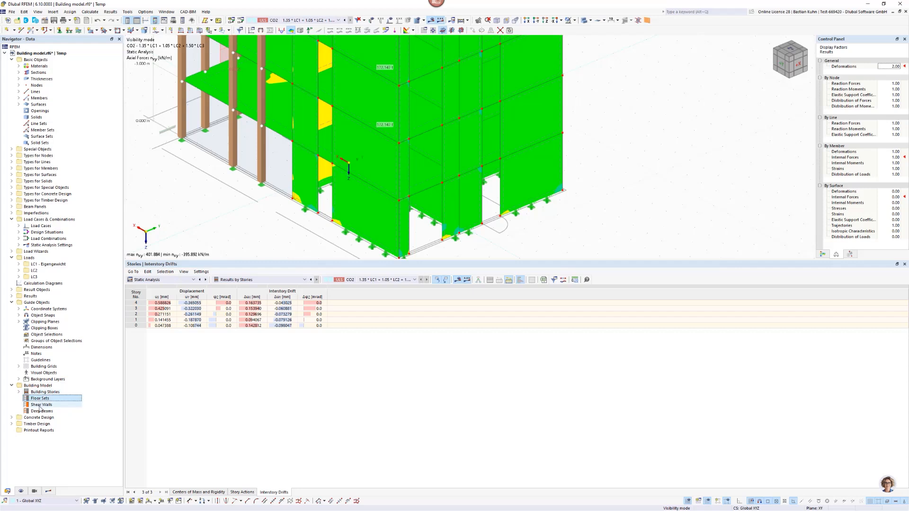
pyautogui.click(41, 406)
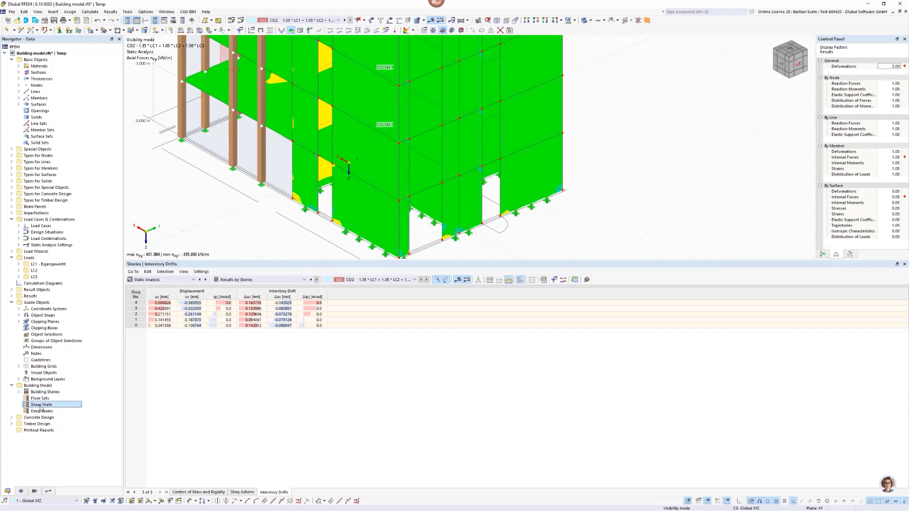
pyautogui.rightClick(41, 407)
pyautogui.click(66, 423)
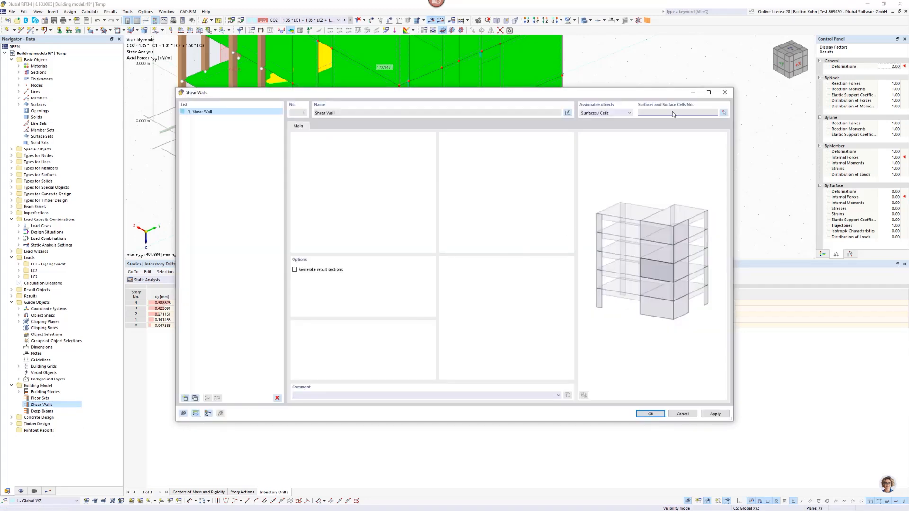
# Assign the vertically stacked wall surfaces 56–60 beside the door opening to the first shear wall and generate its result sections.
pyautogui.click(724, 113)
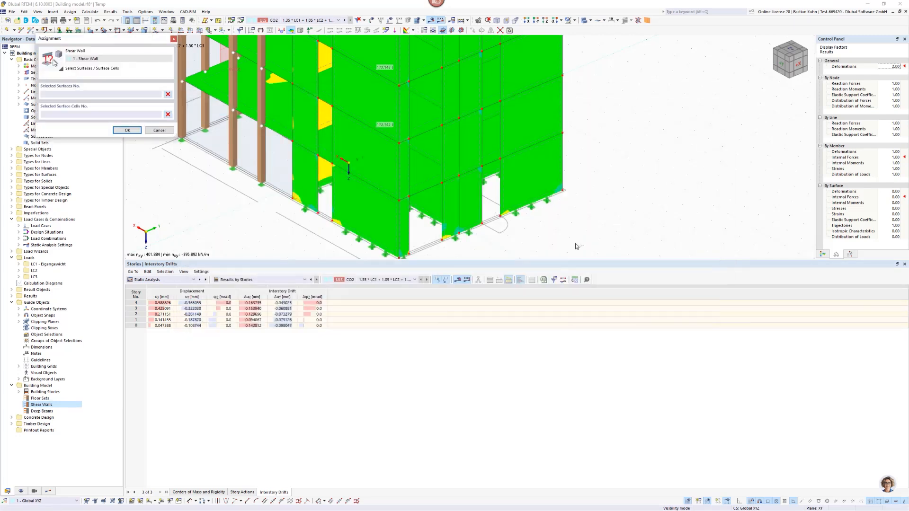
pyautogui.scroll(6, 351, 183)
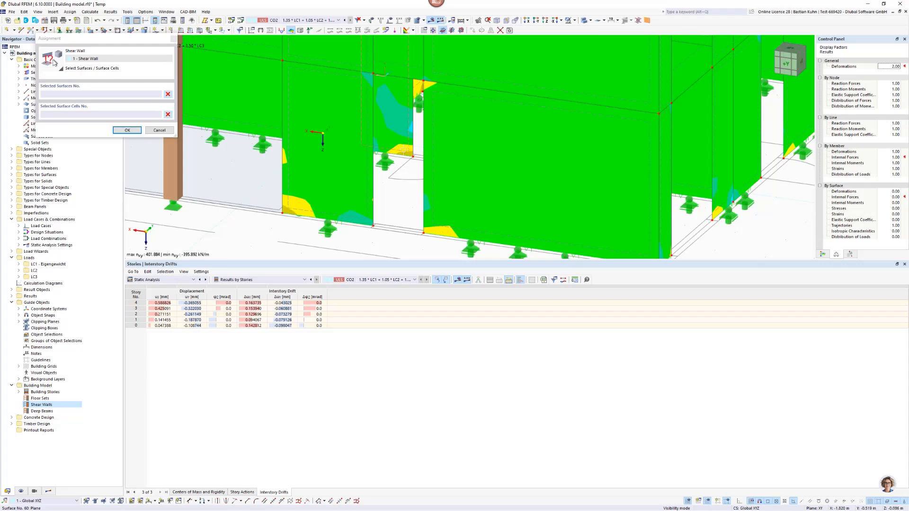
pyautogui.click(404, 150)
pyautogui.scroll(-4, 403, 211)
pyautogui.scroll(4, 399, 226)
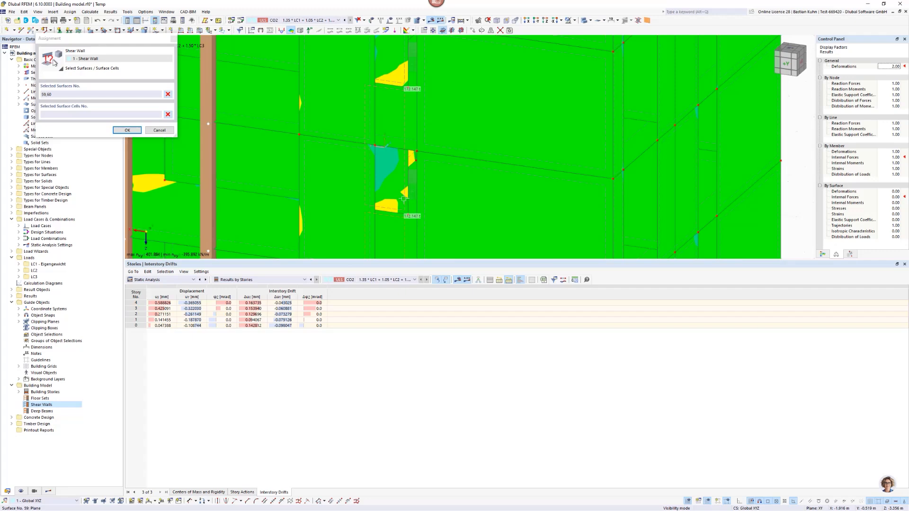
pyautogui.click(404, 60)
pyautogui.scroll(-4, 405, 60)
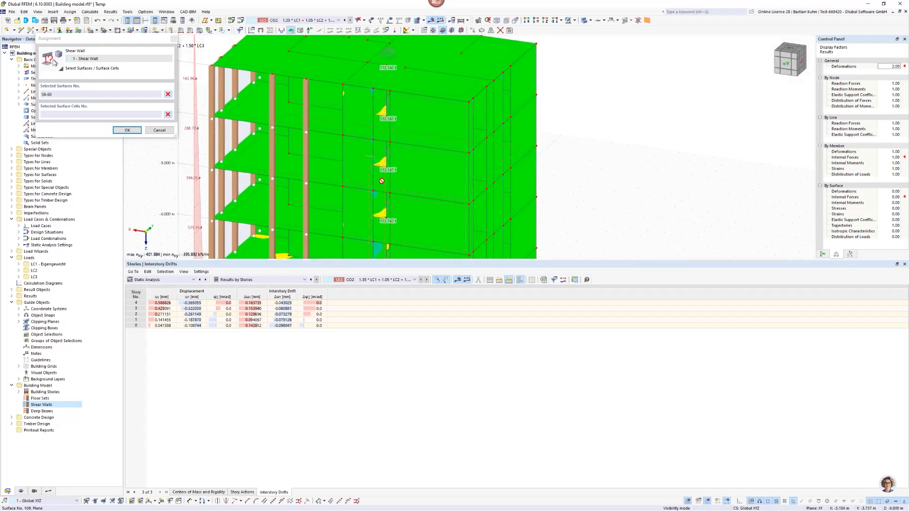
pyautogui.click(384, 153)
pyautogui.click(384, 101)
pyautogui.click(126, 129)
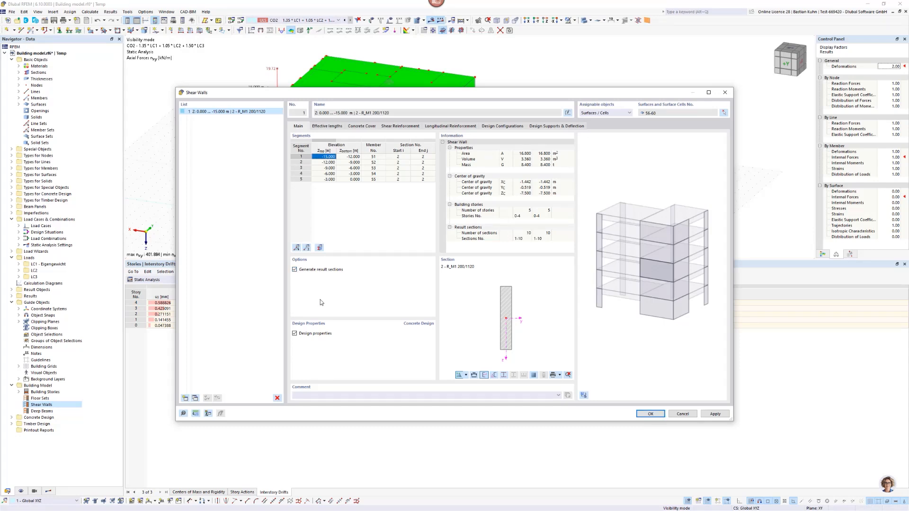
# Review the first shear wall's effective lengths, concrete cover, shear reinforcement and longitudinal reinforcement settings.
pyautogui.click(334, 128)
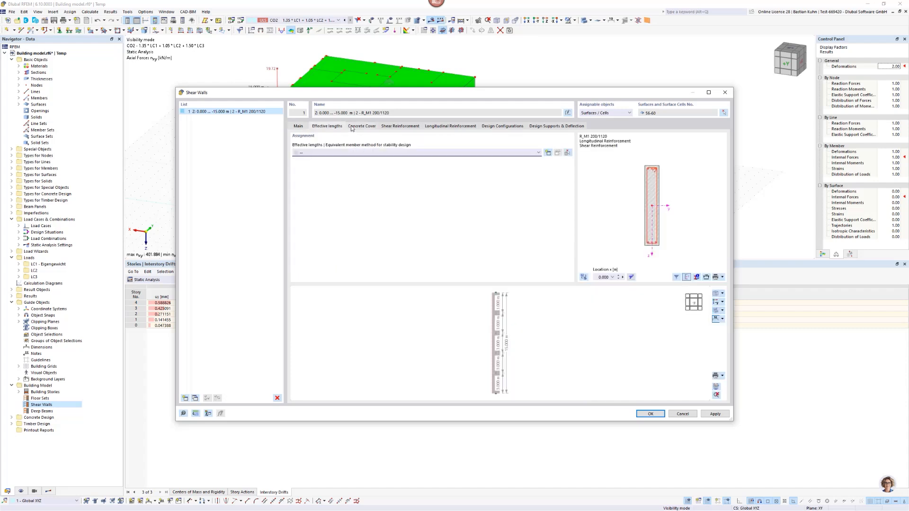
pyautogui.click(359, 126)
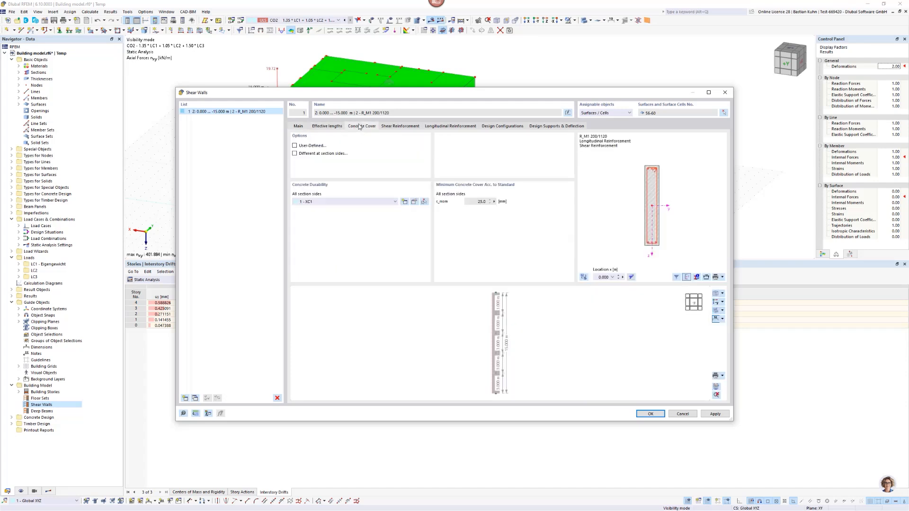
pyautogui.click(329, 128)
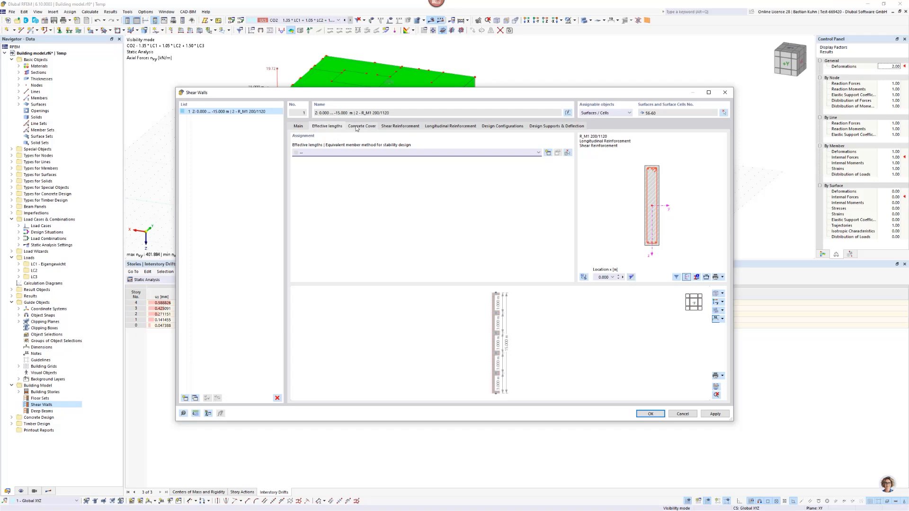
pyautogui.click(360, 127)
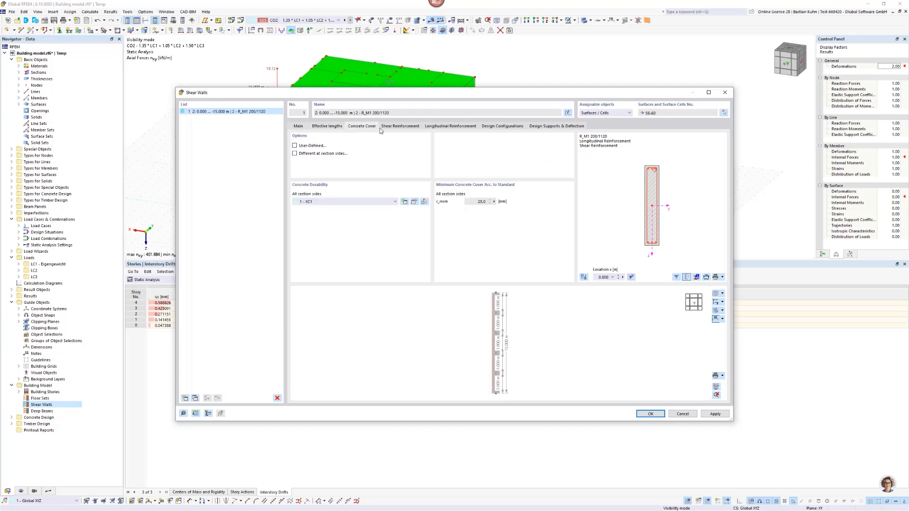
pyautogui.click(398, 126)
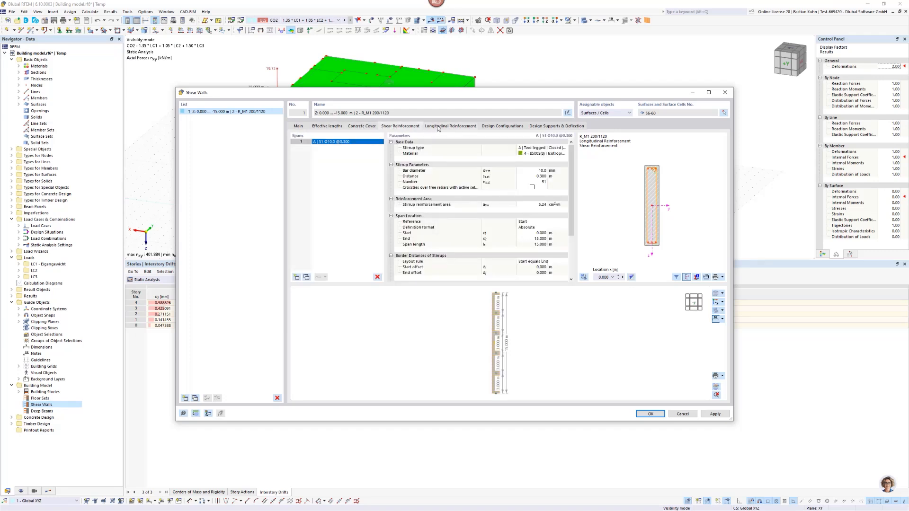
pyautogui.click(439, 127)
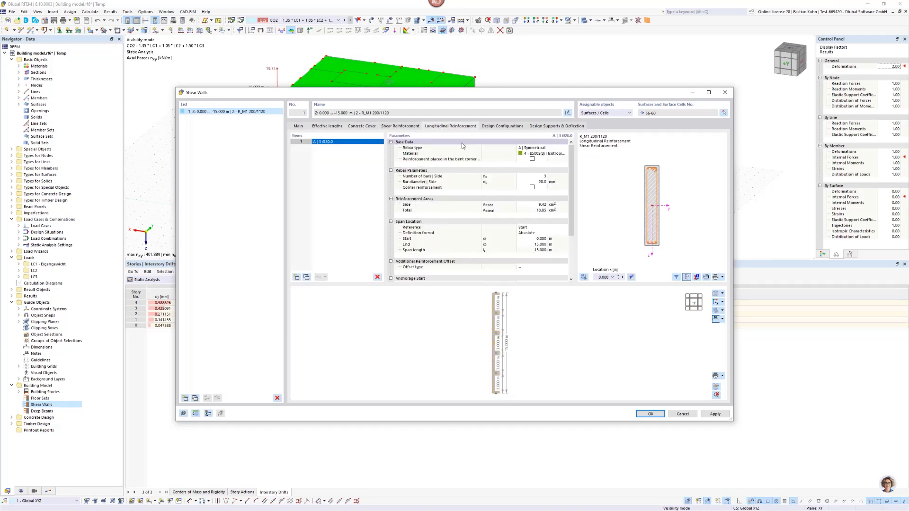
# Enable minimum orthogonal reinforcement acc. to 9.6.2 and 9.6.3 for shear walls in the Standard ultimate configuration.
pyautogui.click(494, 127)
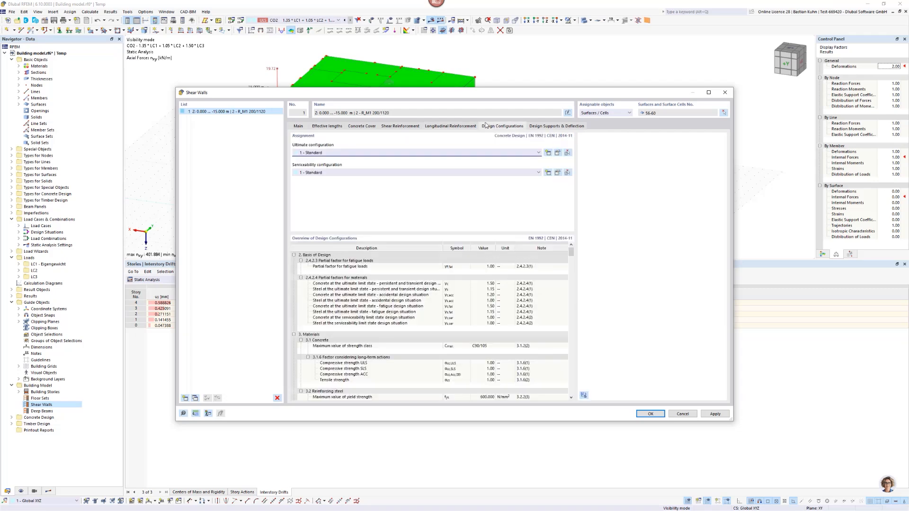
pyautogui.click(557, 153)
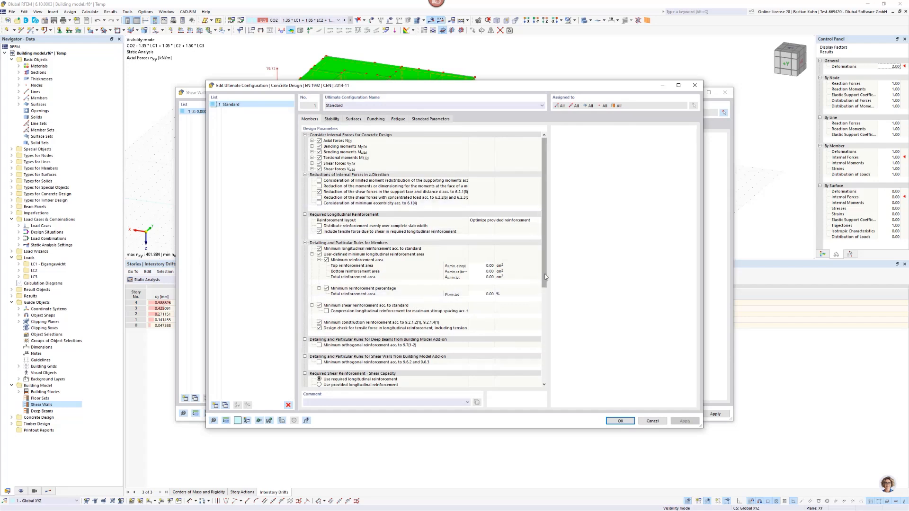
pyautogui.moveTo(545, 280); pyautogui.dragTo(547, 343)
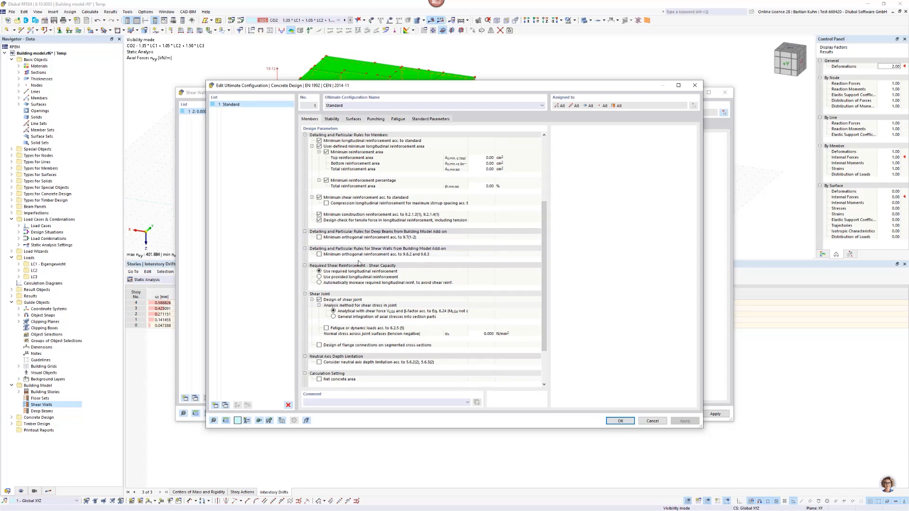
pyautogui.click(319, 254)
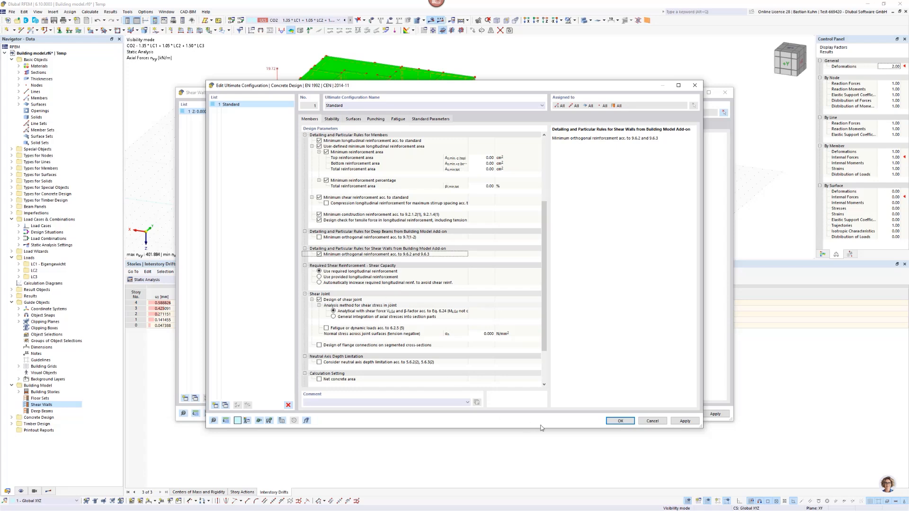
pyautogui.click(609, 421)
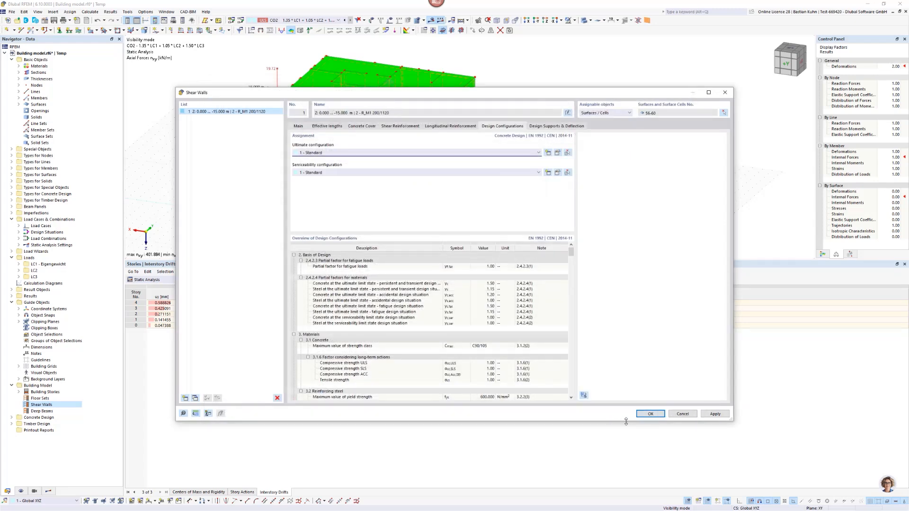
# Add a second shear wall and assign the stacked wall surfaces 16–20 between the two door openings to it.
pyautogui.click(195, 398)
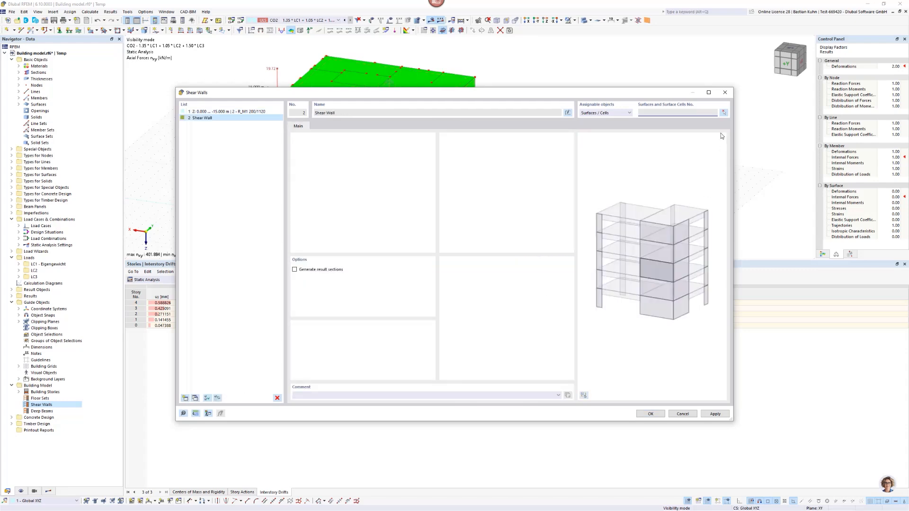
pyautogui.click(724, 113)
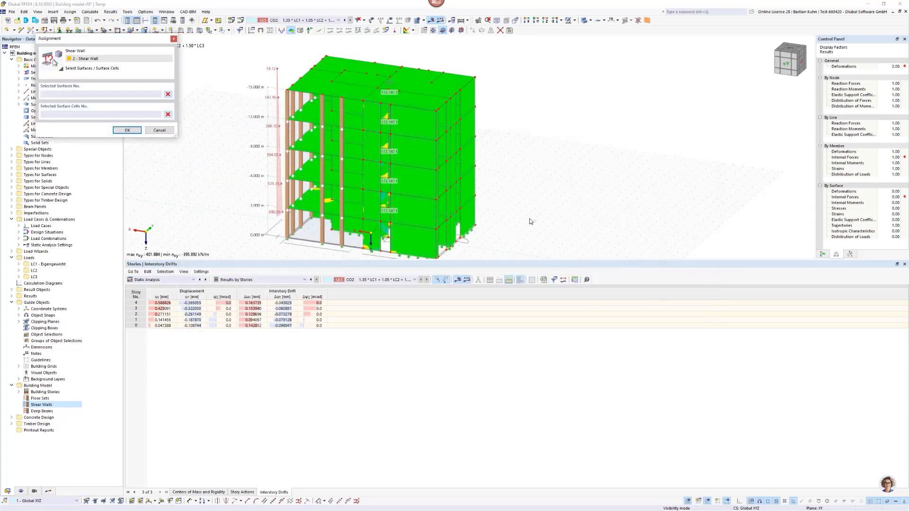
pyautogui.moveTo(531, 221); pyautogui.dragTo(633, 168, button='middle')
pyautogui.scroll(5, 533, 224)
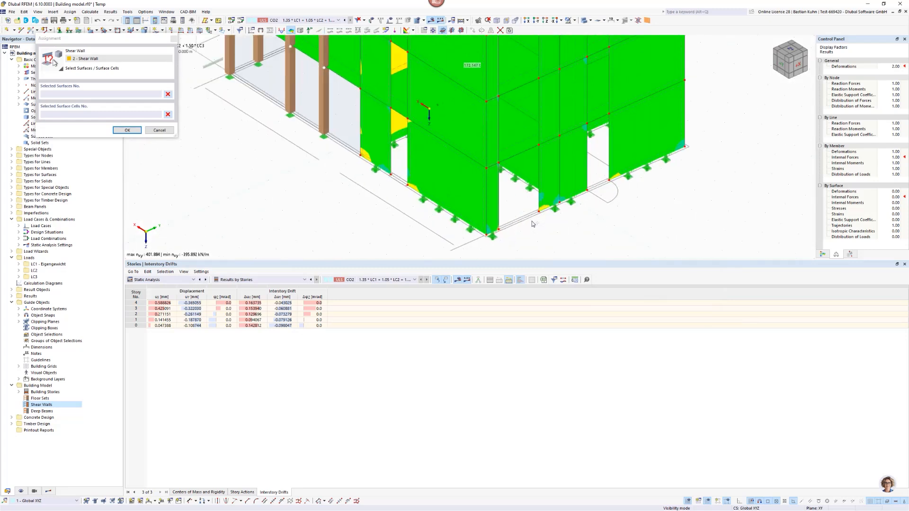
pyautogui.click(542, 203)
pyautogui.click(541, 65)
pyautogui.scroll(-4, 544, 138)
pyautogui.scroll(3, 547, 203)
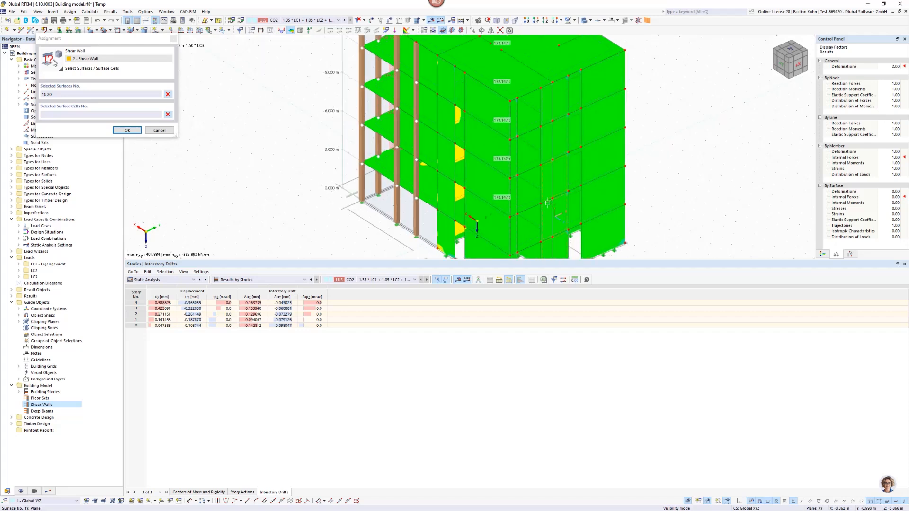
pyautogui.scroll(1, 548, 202)
pyautogui.click(542, 139)
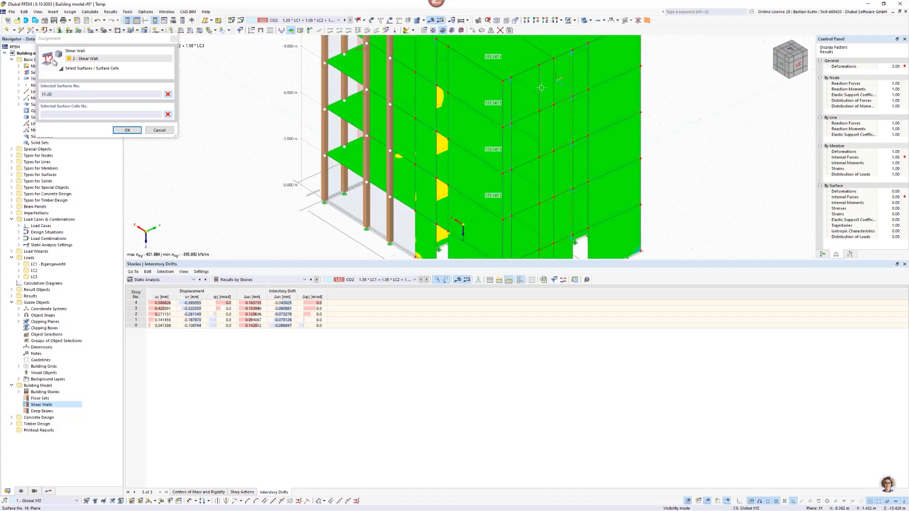
pyautogui.click(127, 130)
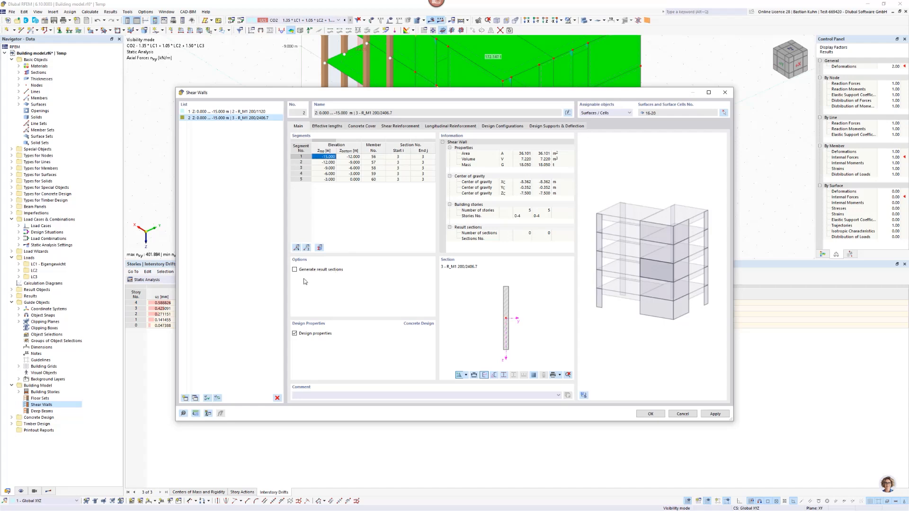
# Generate result sections for the second shear wall and save both shear walls, accepting deletion of the existing results.
pyautogui.click(294, 270)
pyautogui.click(645, 415)
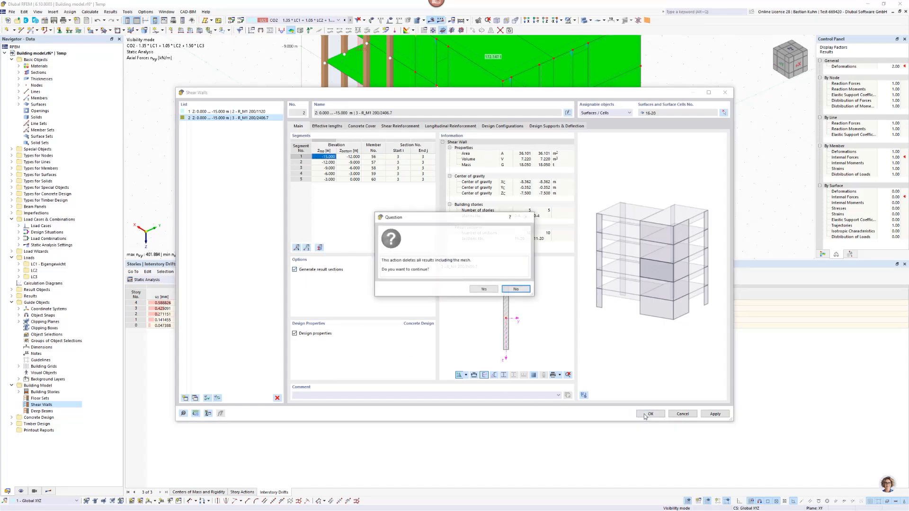
pyautogui.click(480, 290)
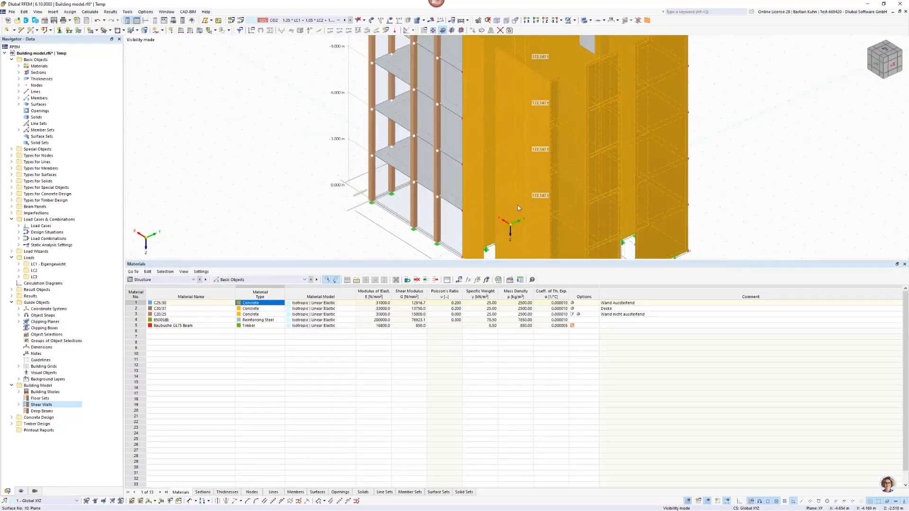
# View the result sections of the second shear wall and open its result beam one story above the ground floor.
pyautogui.click(666, 204)
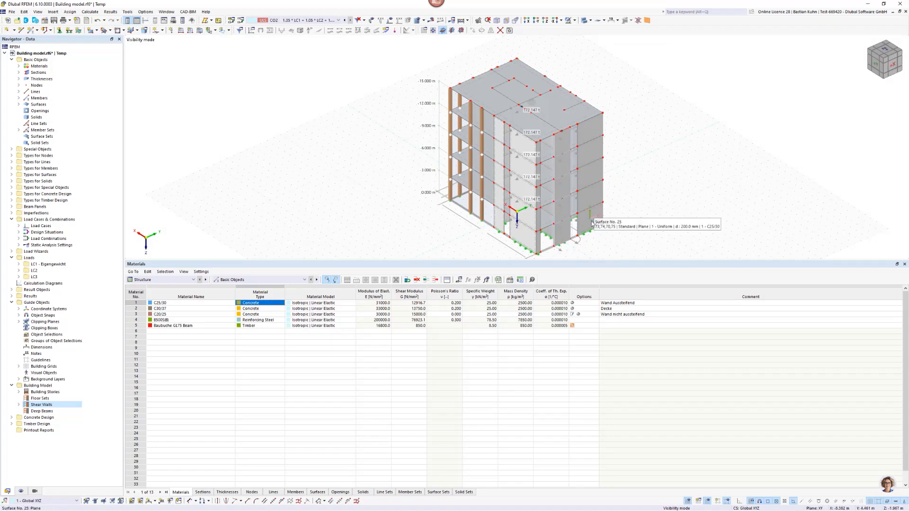
pyautogui.scroll(5, 561, 235)
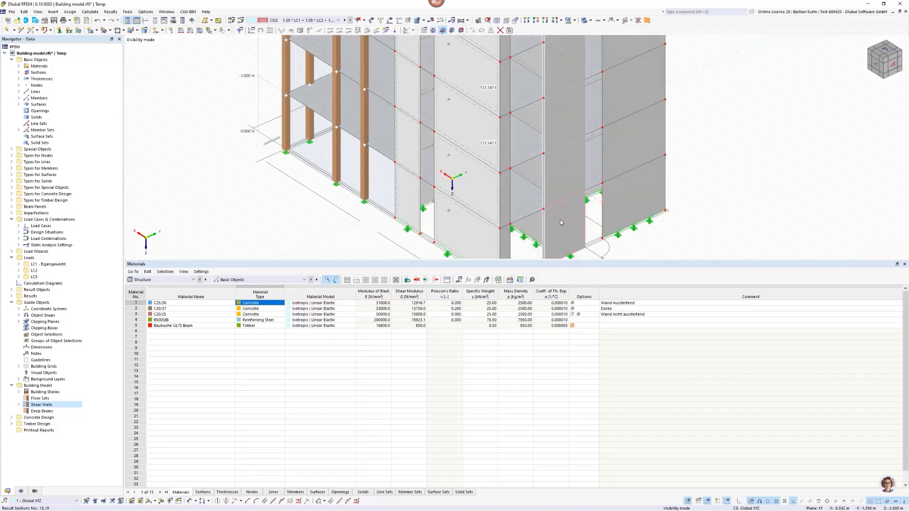
pyautogui.click(560, 223)
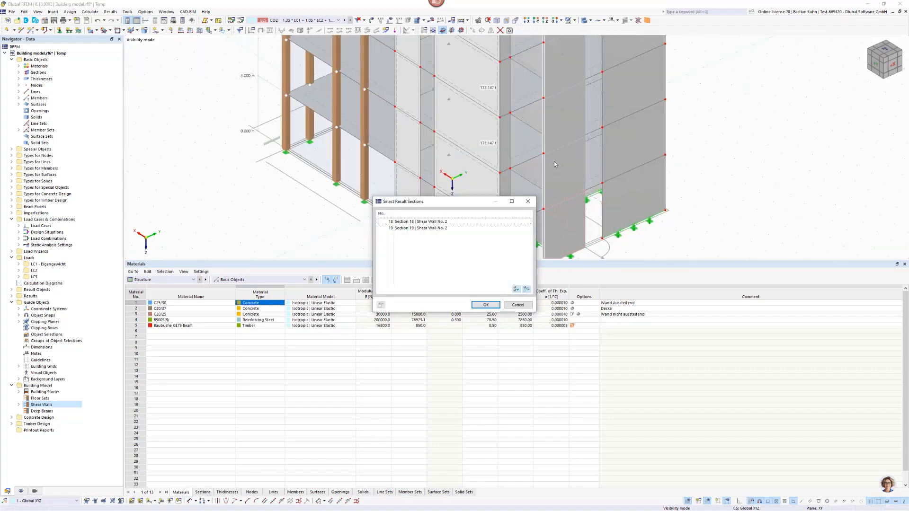
pyautogui.click(517, 308)
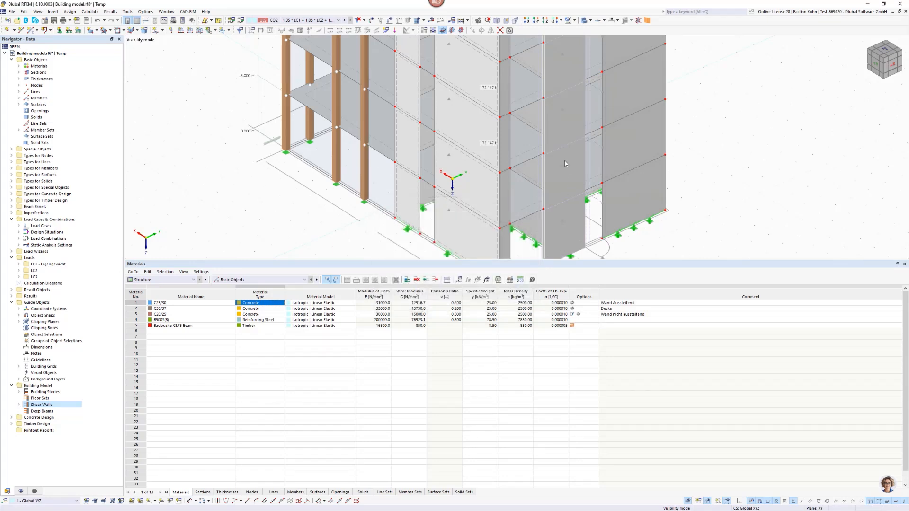
pyautogui.doubleClick(552, 182)
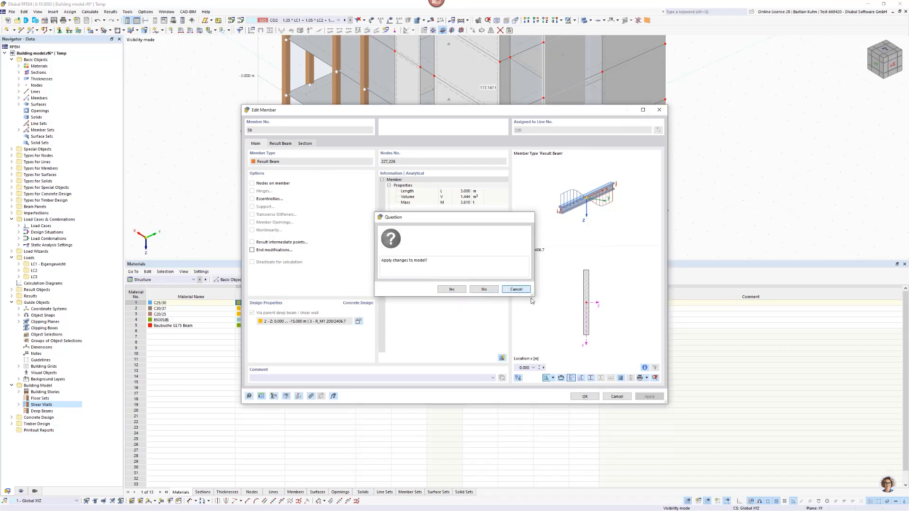
# Close the result beam's properties without applying changes and return to the whole building.
pyautogui.click(492, 290)
pyautogui.click(617, 396)
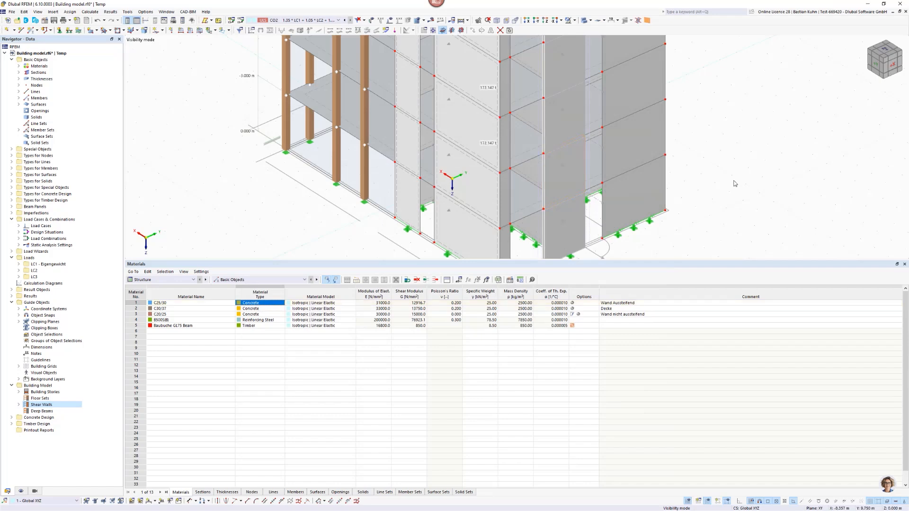
pyautogui.scroll(-3, 734, 185)
pyautogui.moveTo(734, 185); pyautogui.dragTo(619, 156, button='middle')
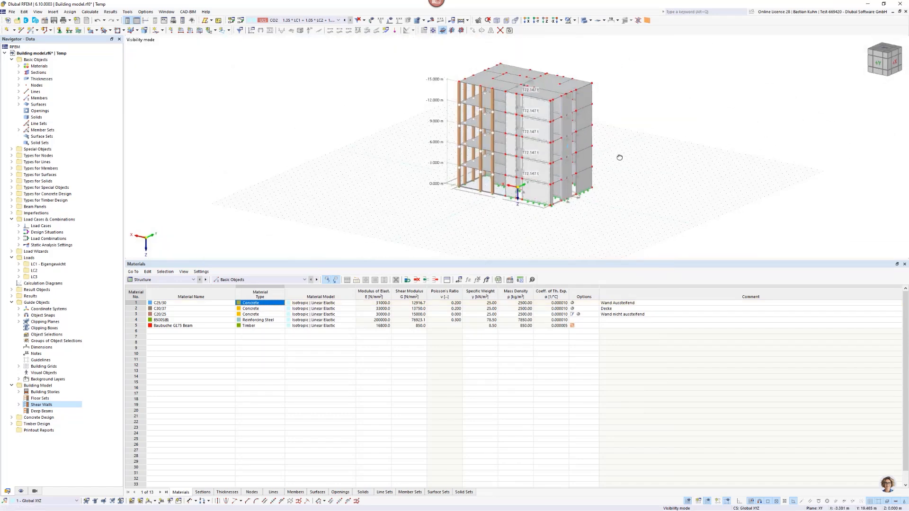
# Calculate the model, show the static analysis results for CO2, and list the result sections of both shear walls.
pyautogui.click(431, 20)
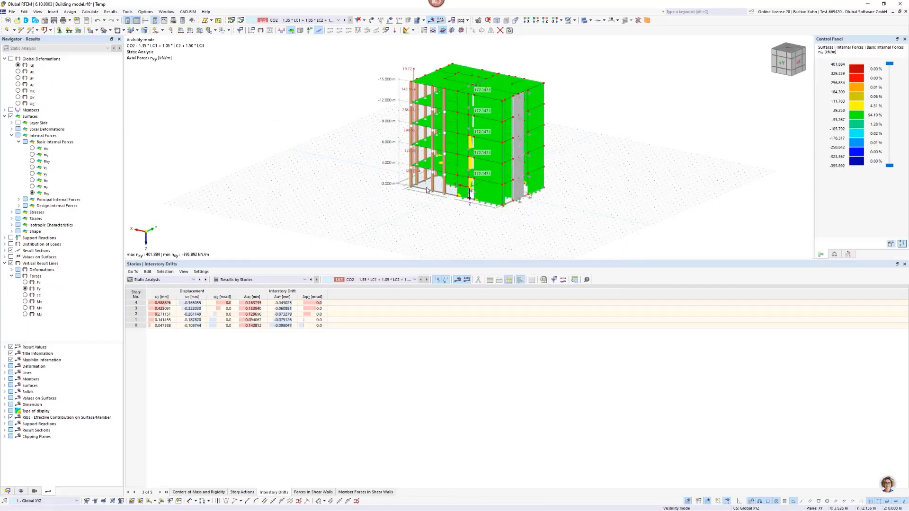
pyautogui.click(5, 251)
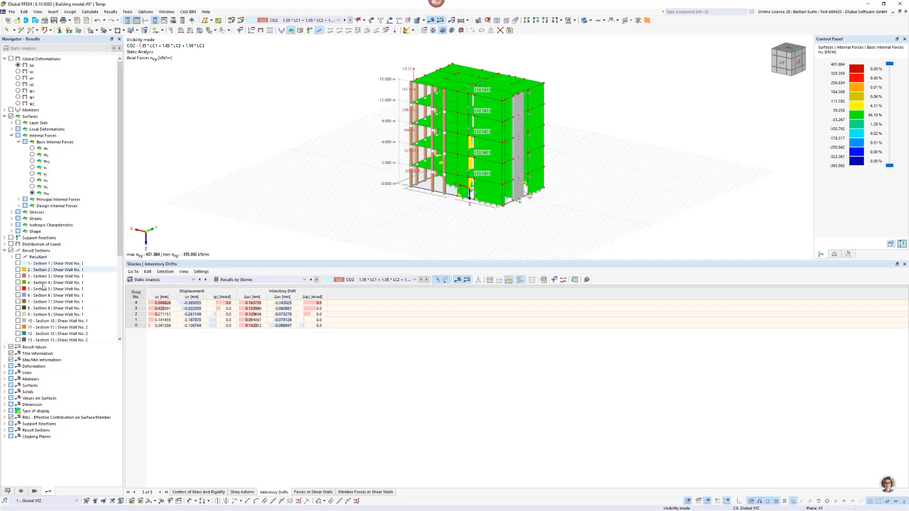
pyautogui.scroll(-6, 71, 279)
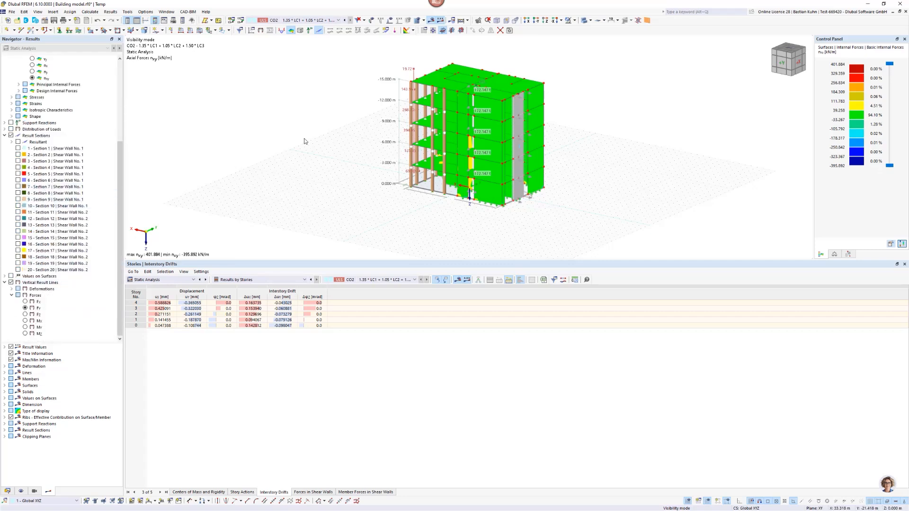
# With results hidden, display the model transparently in plan and isolate the two shear walls by their selected objects.
pyautogui.click(545, 22)
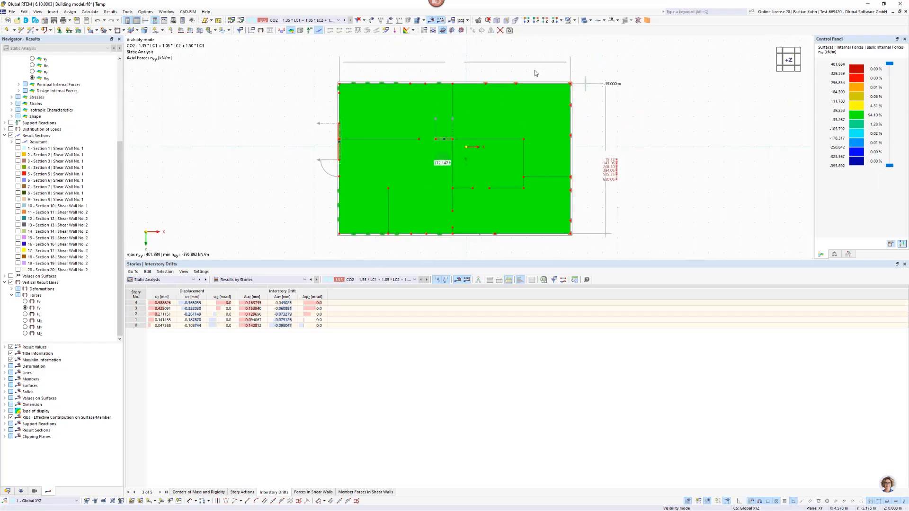
pyautogui.click(430, 22)
pyautogui.moveTo(347, 113); pyautogui.dragTo(403, 179)
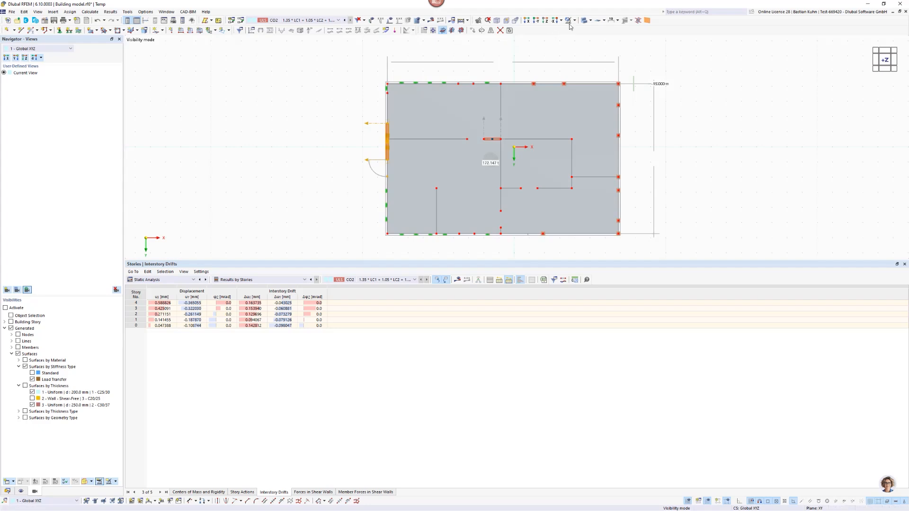
pyautogui.click(584, 21)
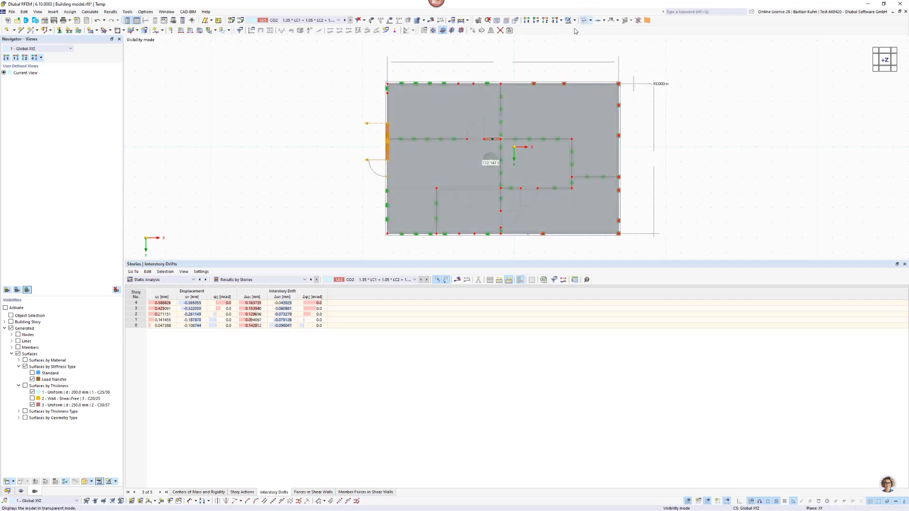
pyautogui.scroll(3, 478, 134)
pyautogui.moveTo(477, 134); pyautogui.dragTo(531, 166)
pyautogui.click(575, 21)
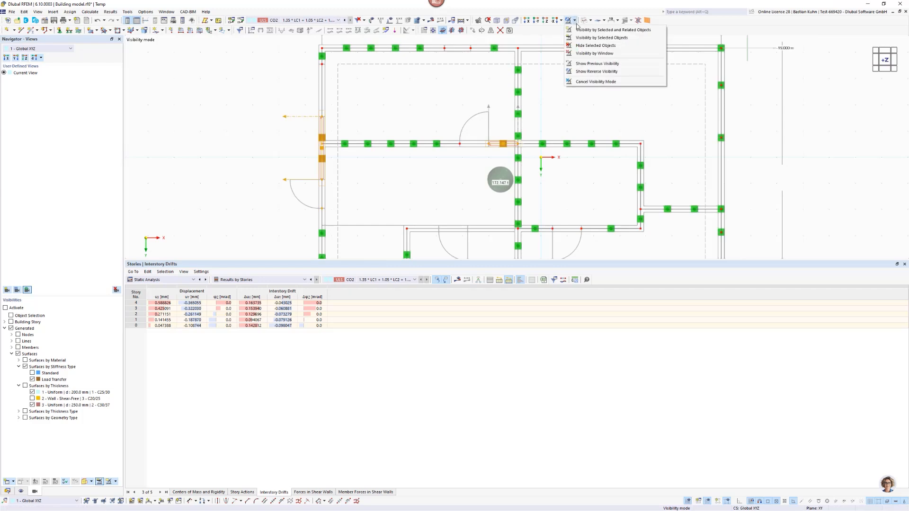
pyautogui.click(582, 77)
pyautogui.scroll(-3, 575, 109)
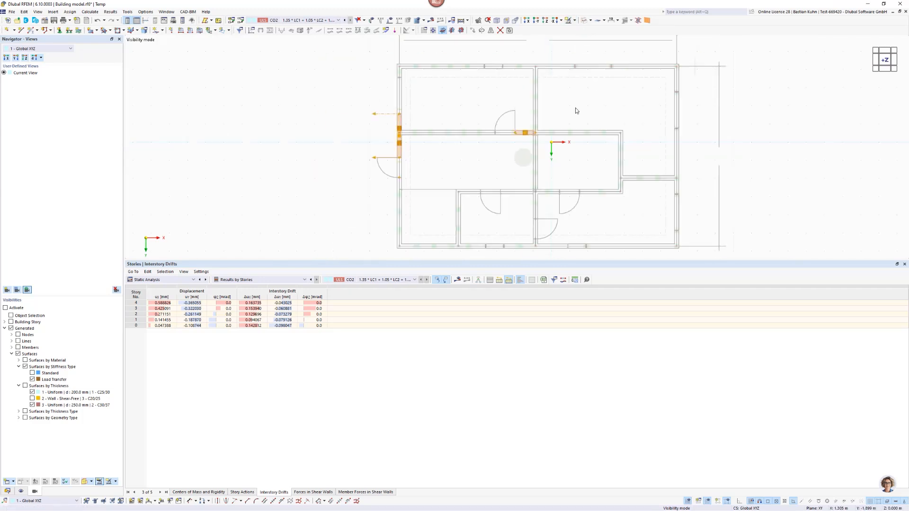
pyautogui.moveTo(552, 159); pyautogui.dragTo(515, 204, button='middle')
pyautogui.keyDown('ctrl'); pyautogui.moveTo(516, 146); pyautogui.dragTo(490, 108, button='middle'); pyautogui.keyUp('ctrl')
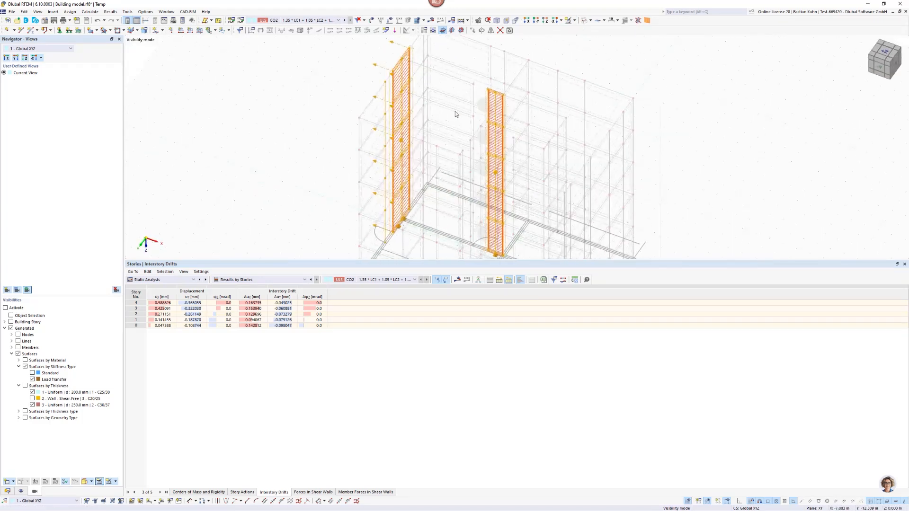
pyautogui.click(452, 113)
# Hide the Types for Concrete Design in the model display.
pyautogui.click(21, 492)
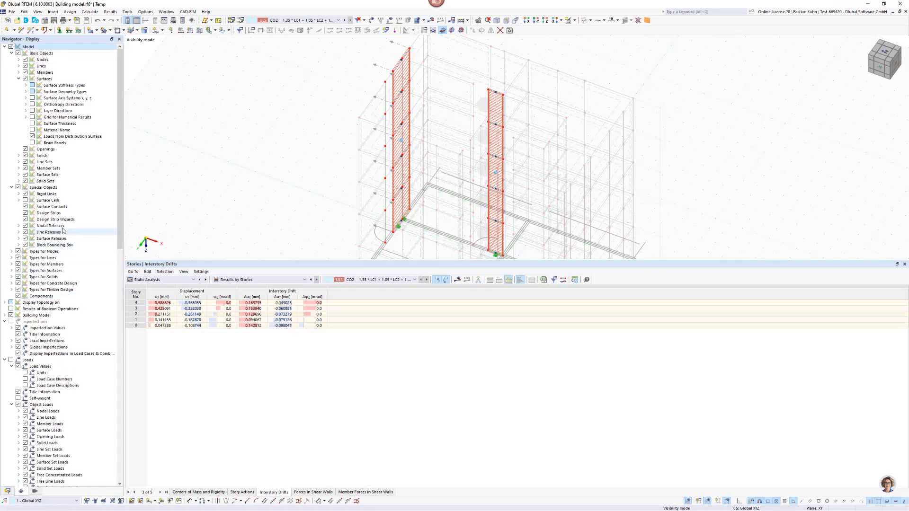
pyautogui.click(18, 283)
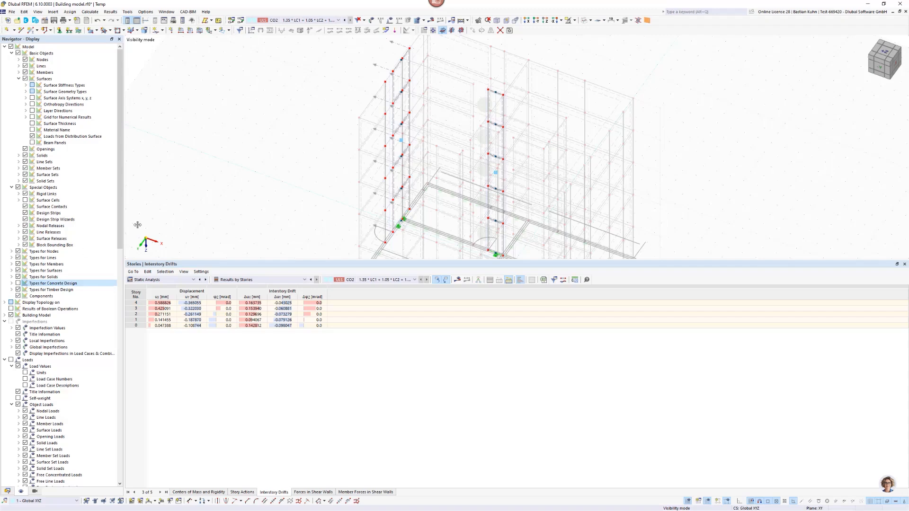
pyautogui.scroll(-4, 290, 121)
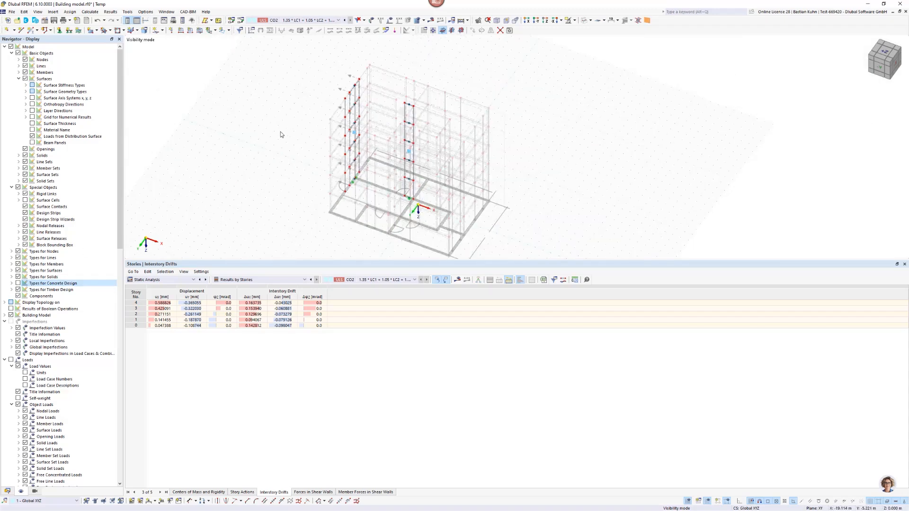
# Show the results again and display the result section resultants for Section 1 of Shear Wall No. 1.
pyautogui.click(429, 20)
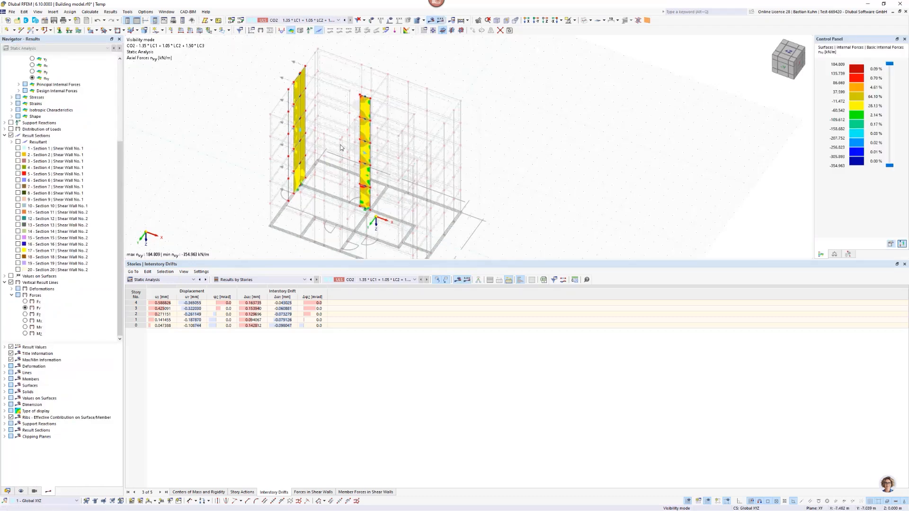
pyautogui.click(18, 141)
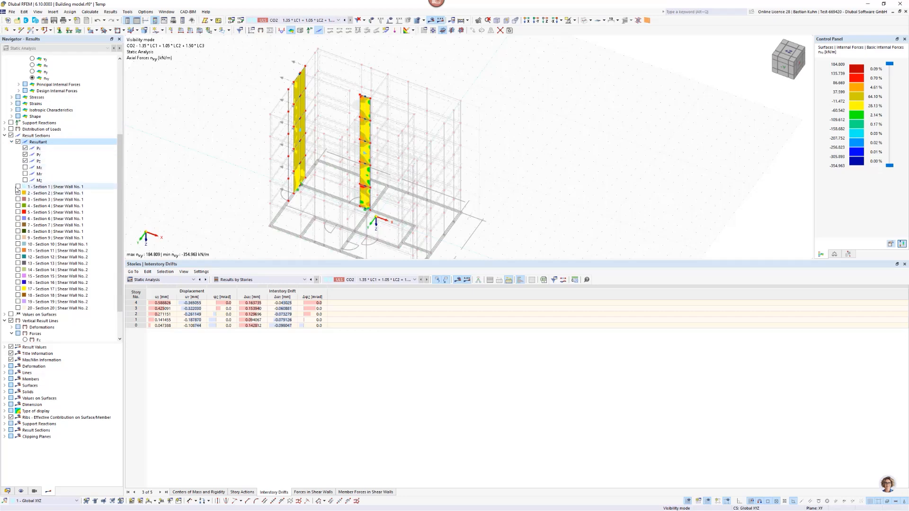
pyautogui.scroll(-2, 21, 256)
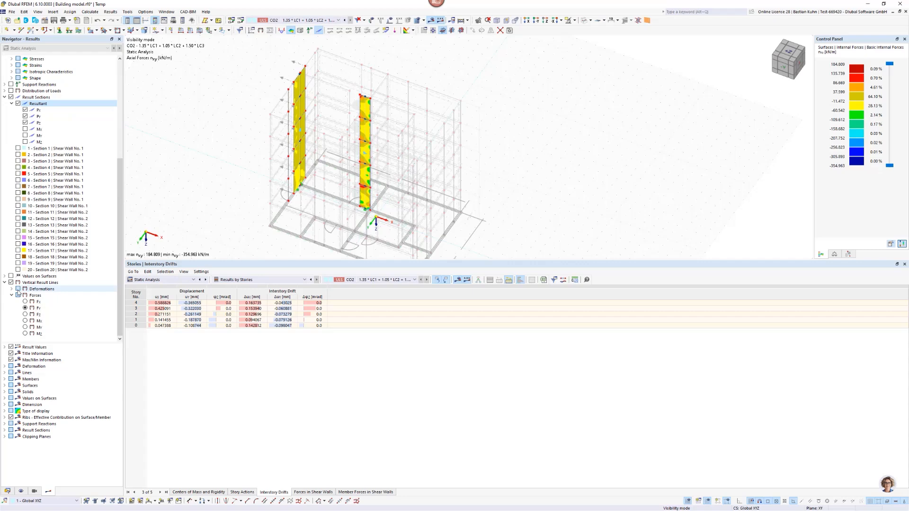
pyautogui.click(18, 199)
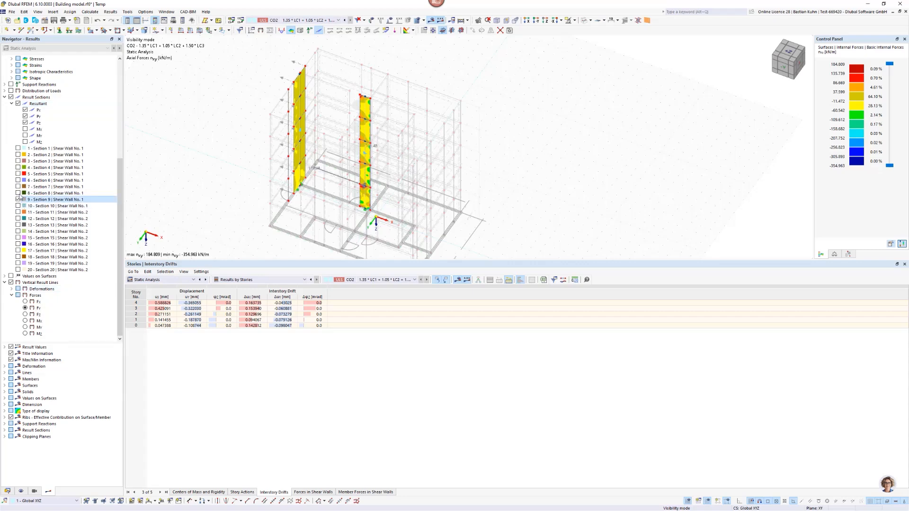
pyautogui.click(18, 148)
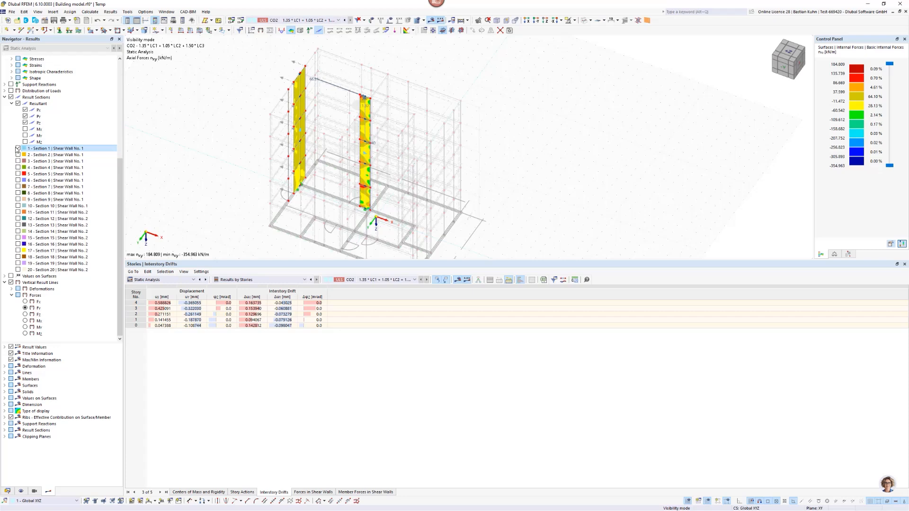
# Check Sections 10 and 12 briefly and keep the resultants of Section 11 of Shear Wall No. 2 displayed.
pyautogui.click(19, 206)
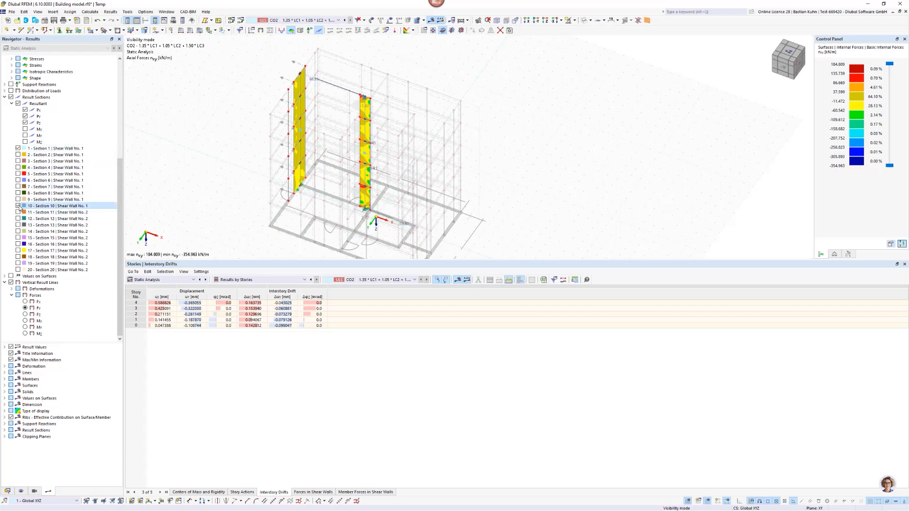
pyautogui.click(18, 212)
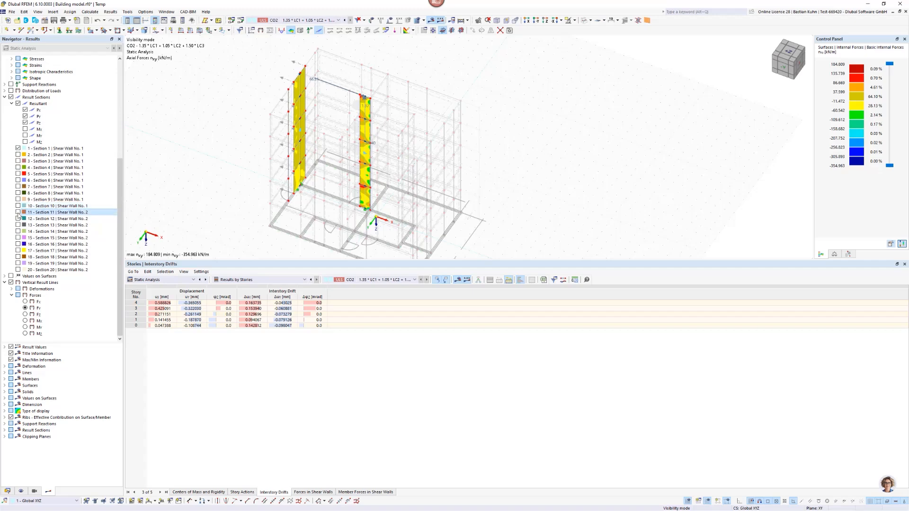
pyautogui.keyDown('ctrl'); pyautogui.moveTo(335, 117); pyautogui.dragTo(293, 134, button='middle'); pyautogui.keyUp('ctrl')
pyautogui.scroll(5, 293, 134)
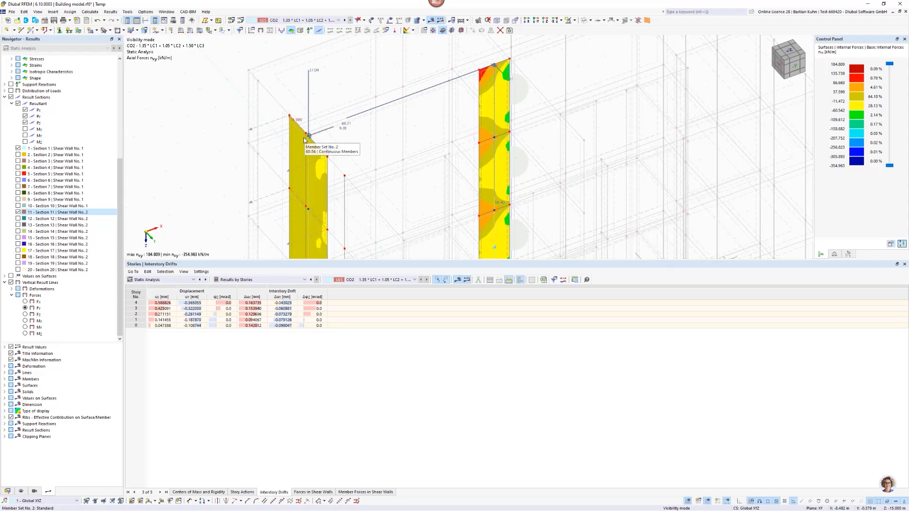
pyautogui.click(18, 218)
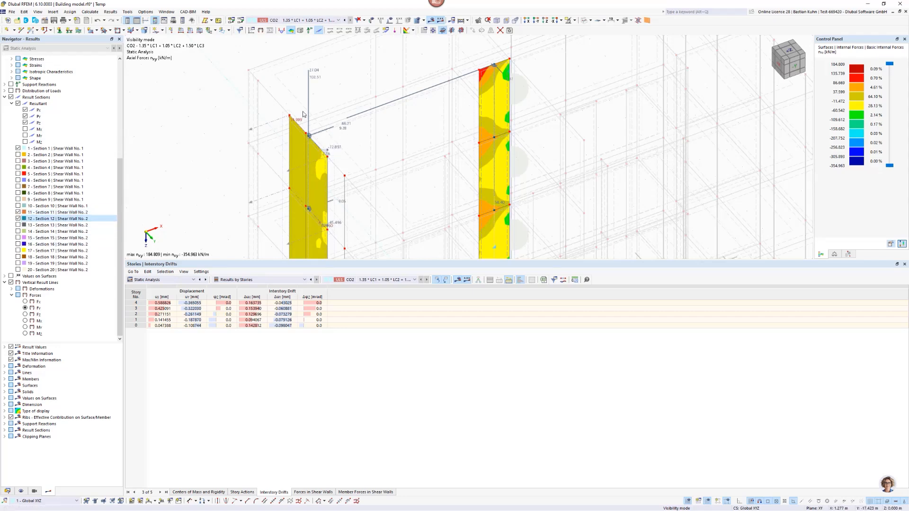
pyautogui.click(18, 219)
pyautogui.scroll(-2, 324, 136)
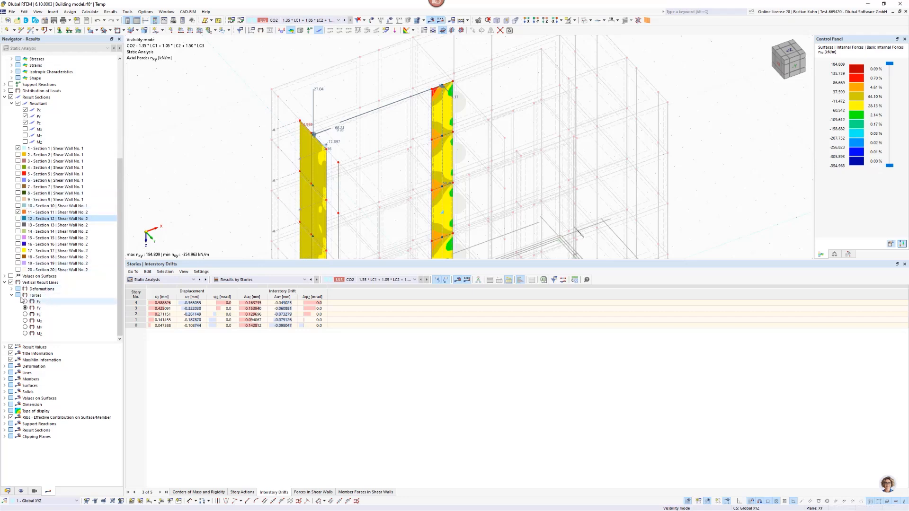
# Display the member axial forces N and compare them with the section resultants at both shear walls.
pyautogui.scroll(9, 8, 114)
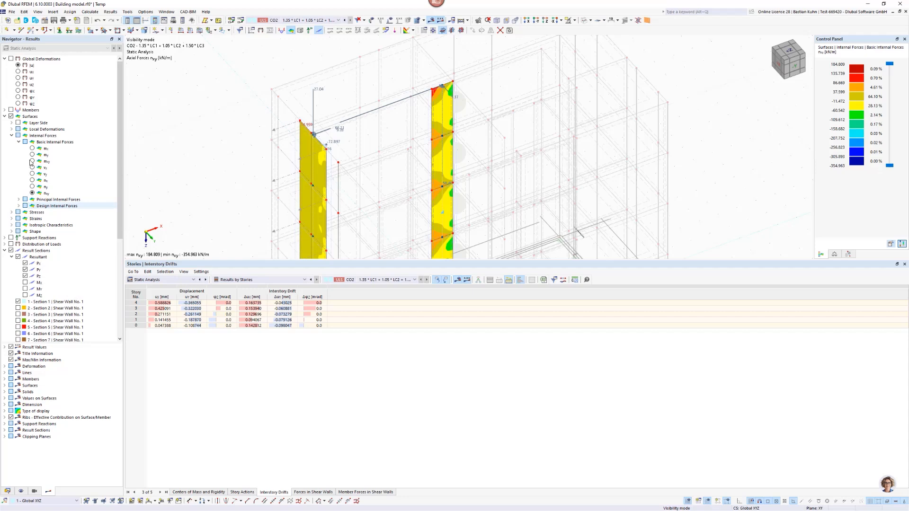
pyautogui.click(11, 110)
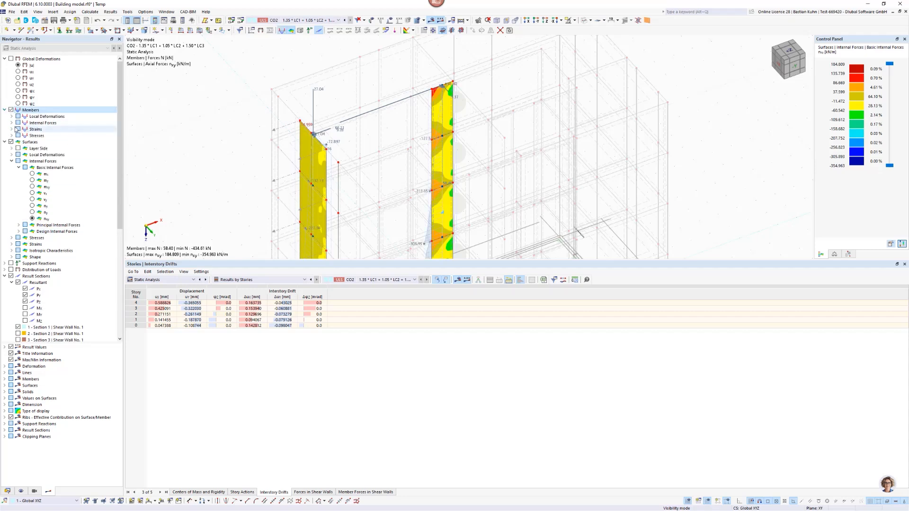
pyautogui.click(12, 123)
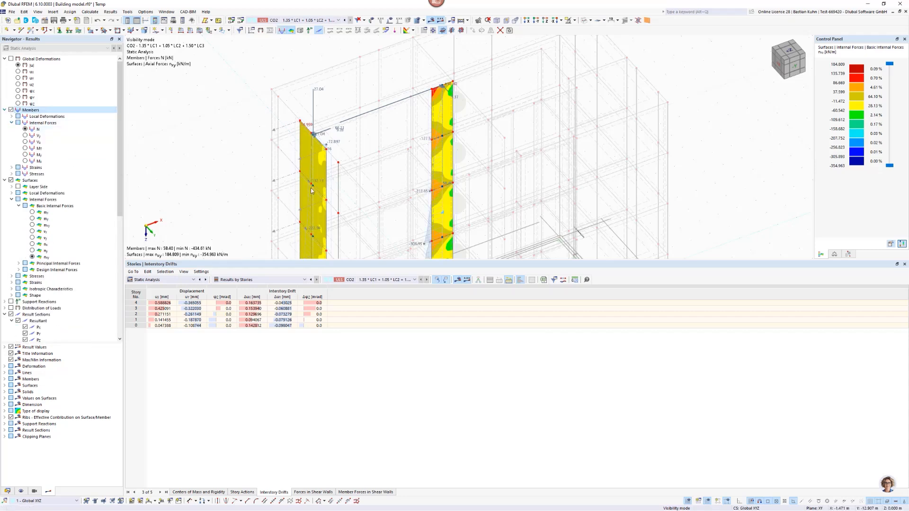
pyautogui.keyDown('ctrl'); pyautogui.moveTo(320, 153); pyautogui.dragTo(330, 122, button='middle'); pyautogui.keyUp('ctrl')
pyautogui.scroll(3, 331, 120)
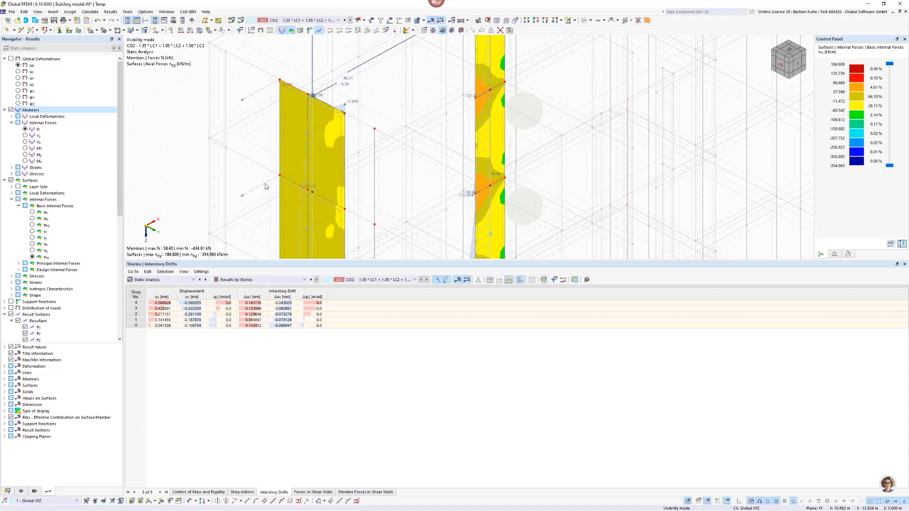
pyautogui.scroll(-10, 47, 284)
pyautogui.scroll(-5, 440, 195)
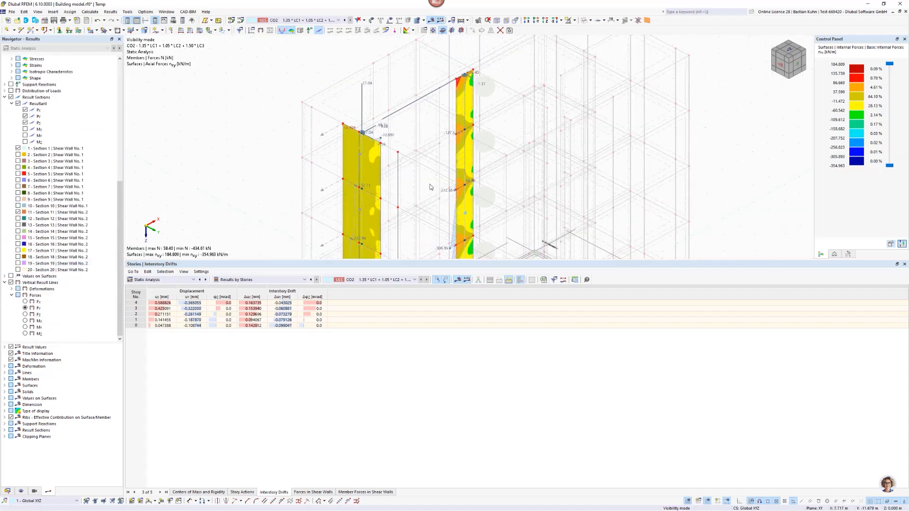
pyautogui.moveTo(440, 195); pyautogui.dragTo(419, 153, button='middle')
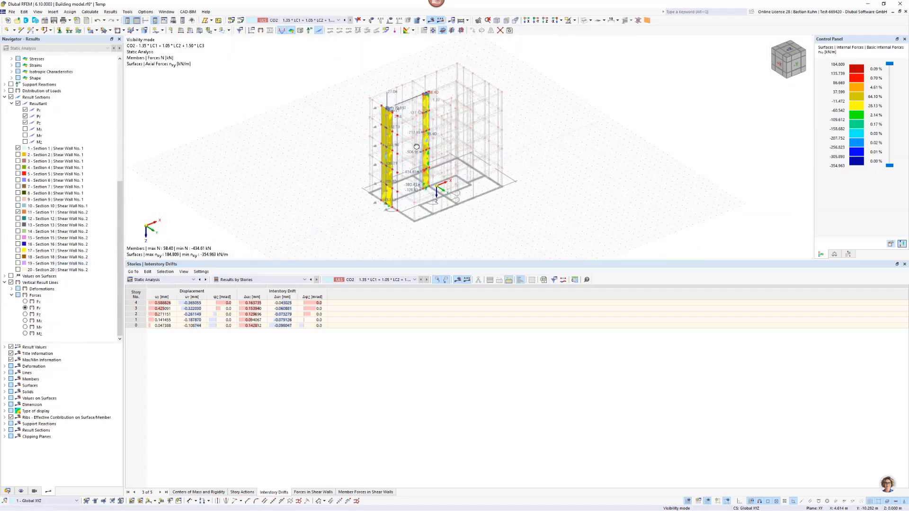
# Restore the previous visibility to show the whole building with its results.
pyautogui.click(574, 20)
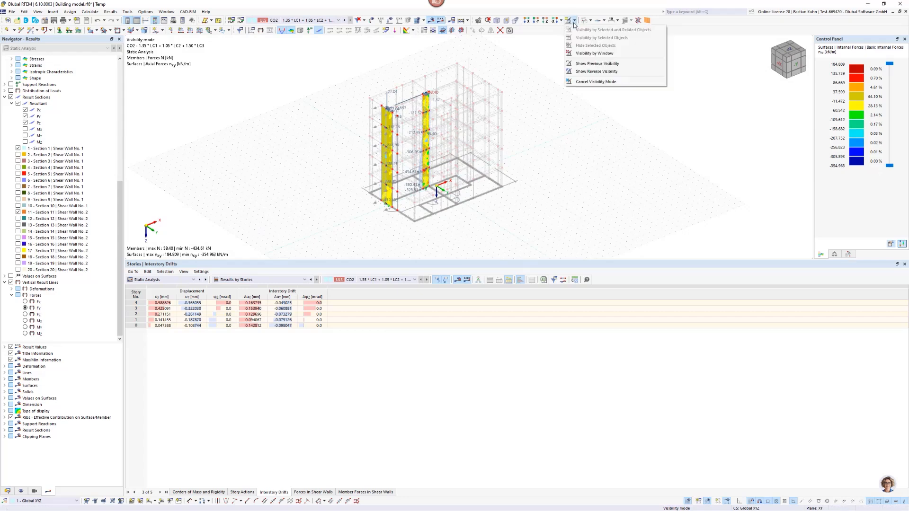
pyautogui.click(591, 65)
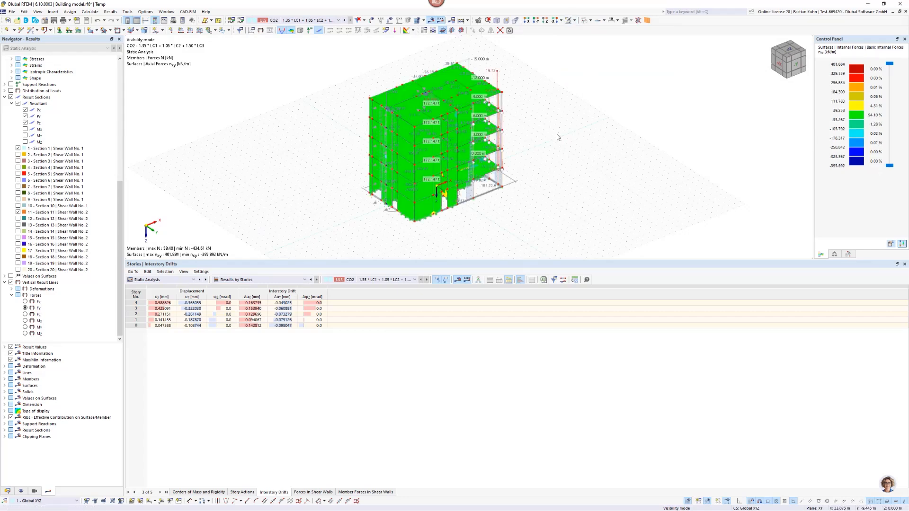
pyautogui.keyDown('ctrl'); pyautogui.moveTo(528, 141); pyautogui.dragTo(443, 128, button='middle'); pyautogui.keyUp('ctrl')
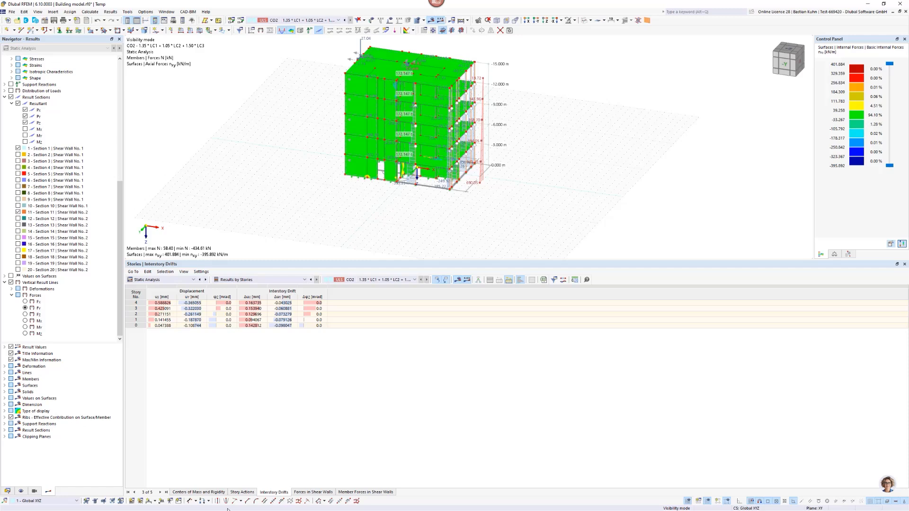
# Review the building stories' result tables for Centers of Mass and Rigidity and for Story Actions.
pyautogui.click(220, 492)
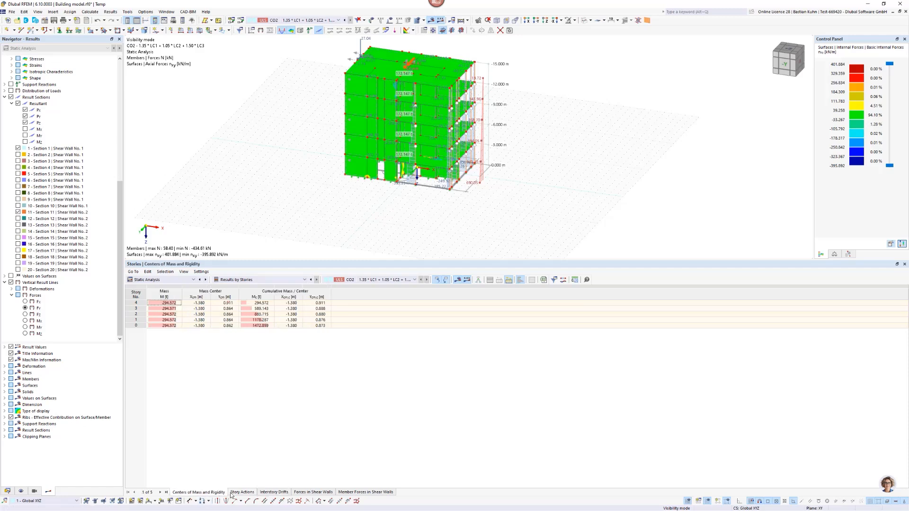
pyautogui.click(241, 493)
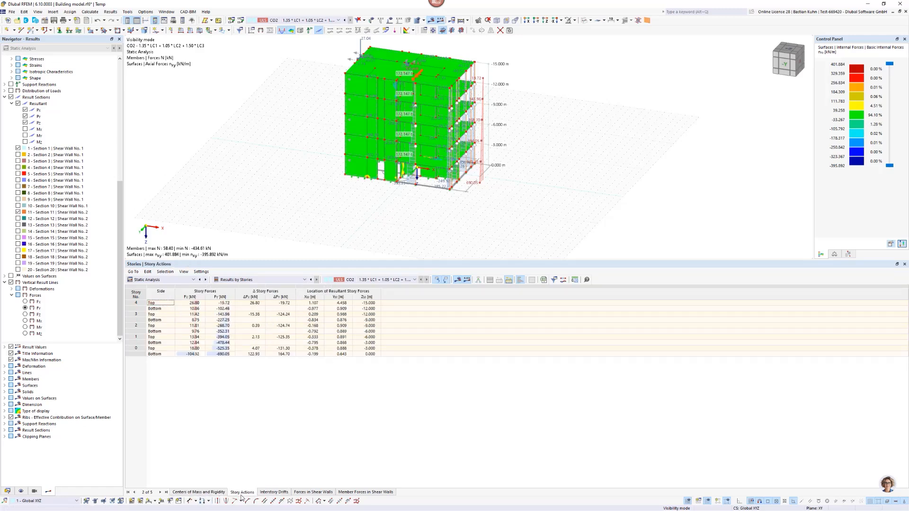
# Review the story result tables for Forces in Shear Walls and Member Forces in Shear Walls, including the stability and compression ratios.
pyautogui.click(312, 493)
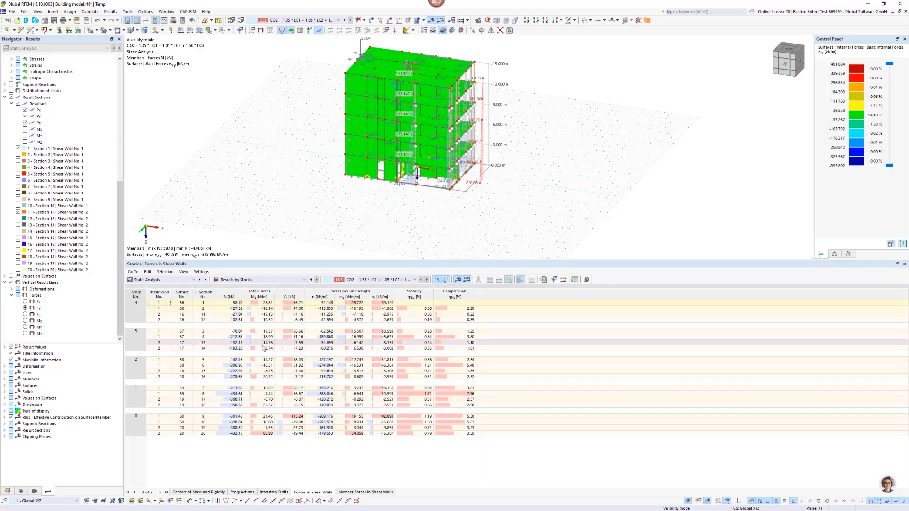
pyautogui.click(350, 493)
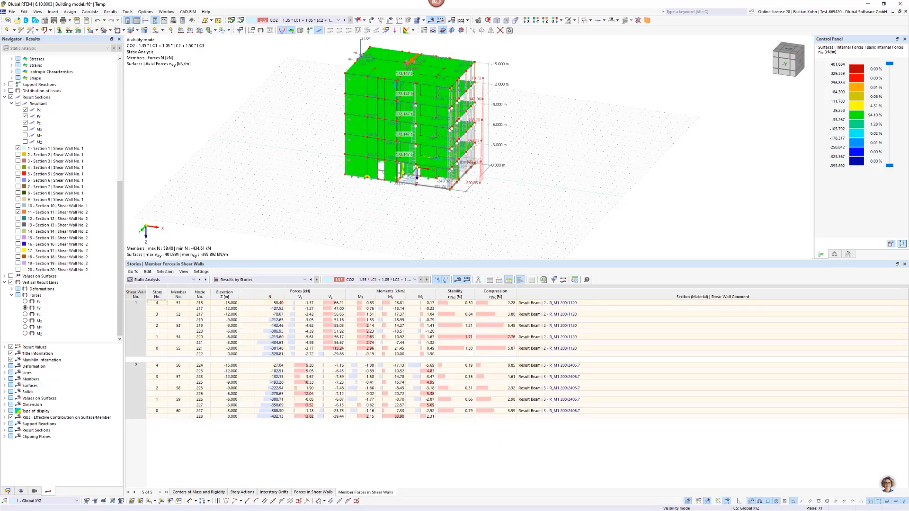
pyautogui.click(455, 303)
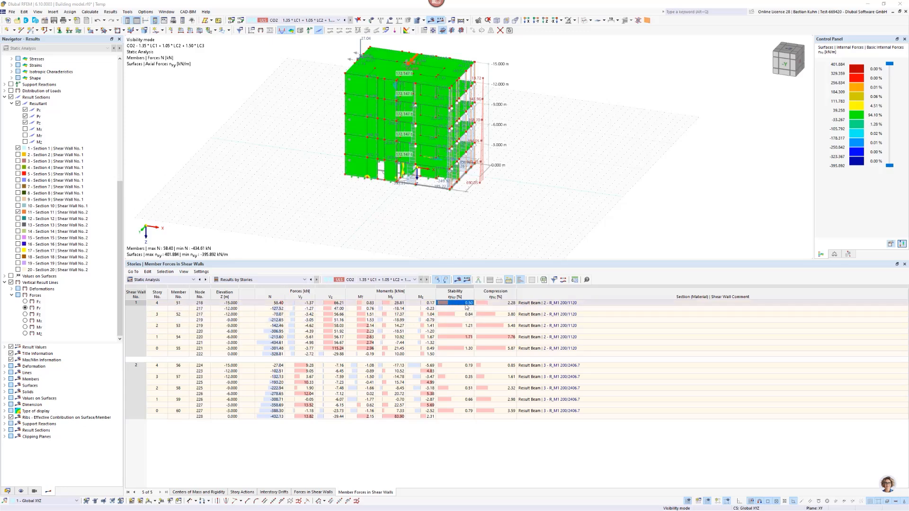
pyautogui.click(502, 304)
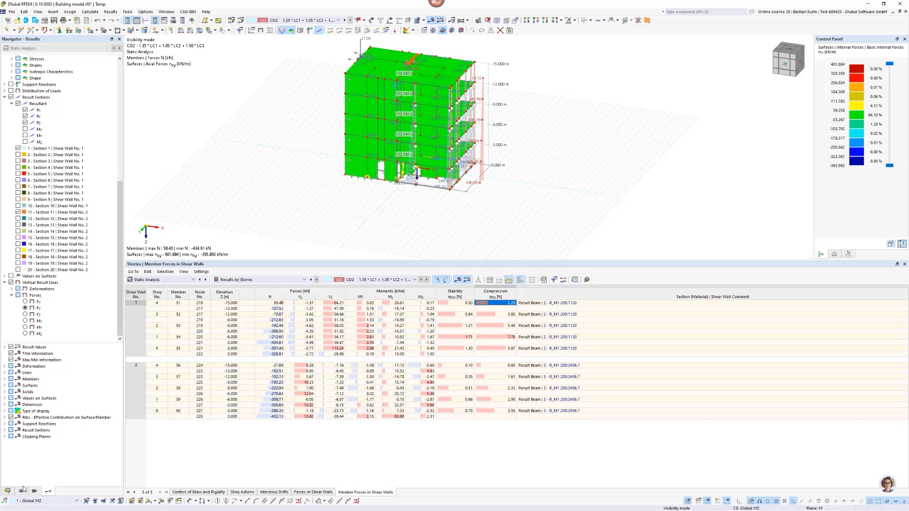
# Open all five building stories for joint editing and set their floor modeling to Rigid Diaphragm.
pyautogui.click(8, 492)
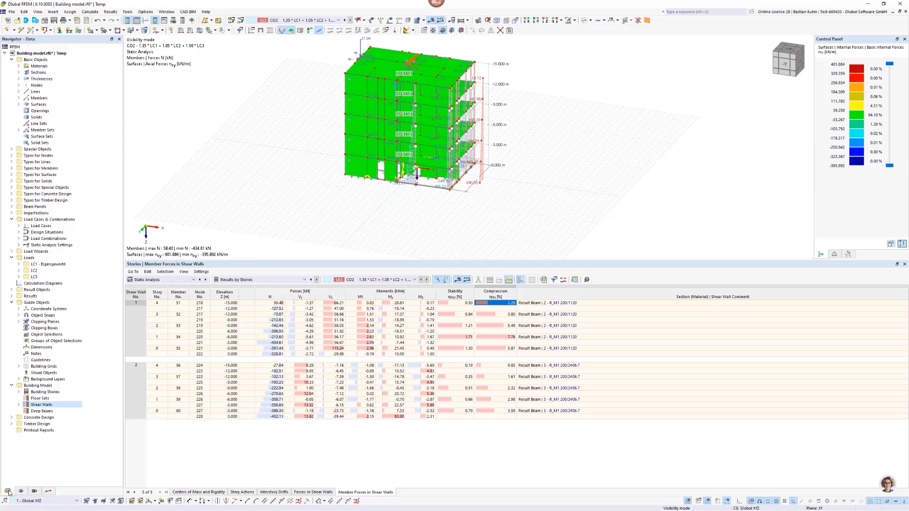
pyautogui.click(19, 392)
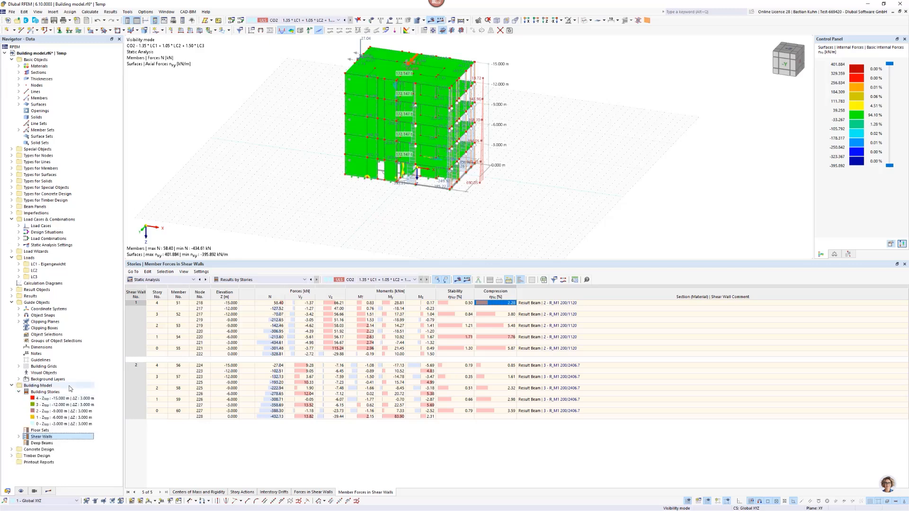
pyautogui.click(62, 398)
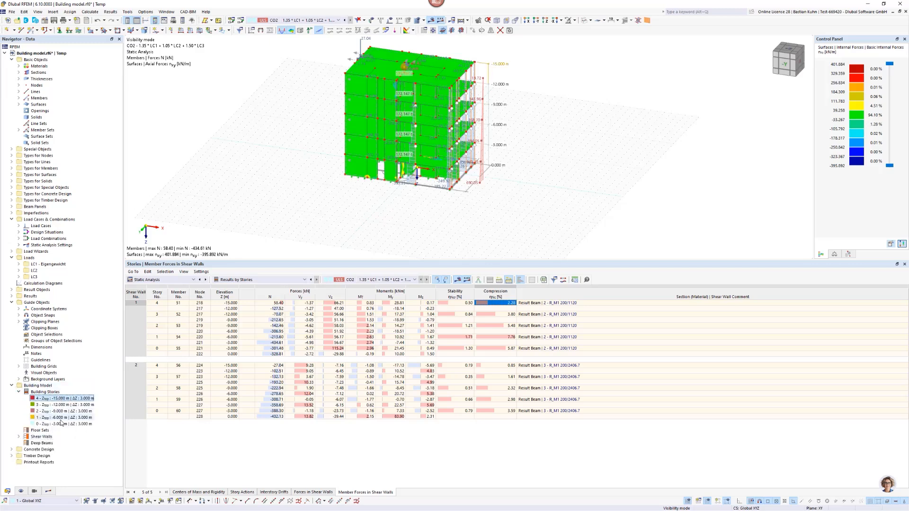
pyautogui.keyDown('shift'); pyautogui.click(60, 423); pyautogui.keyUp('shift')
pyautogui.rightClick(68, 403)
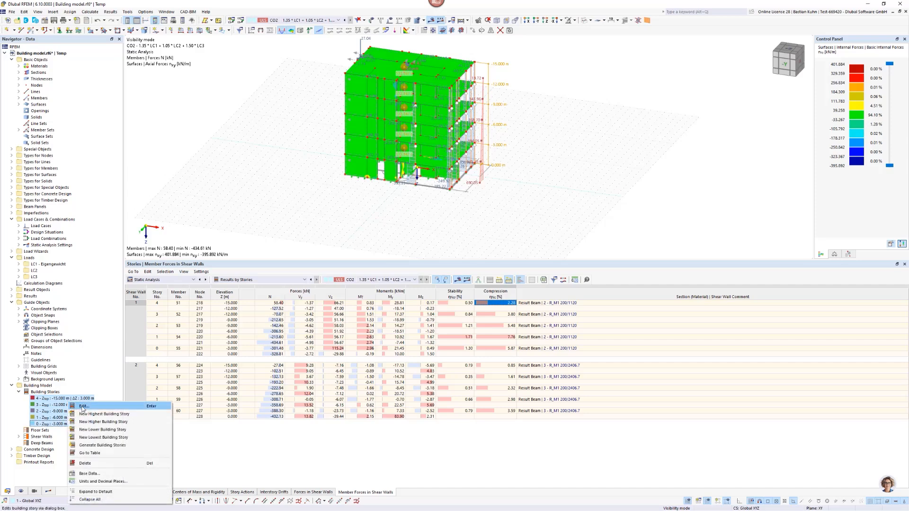
pyautogui.click(90, 408)
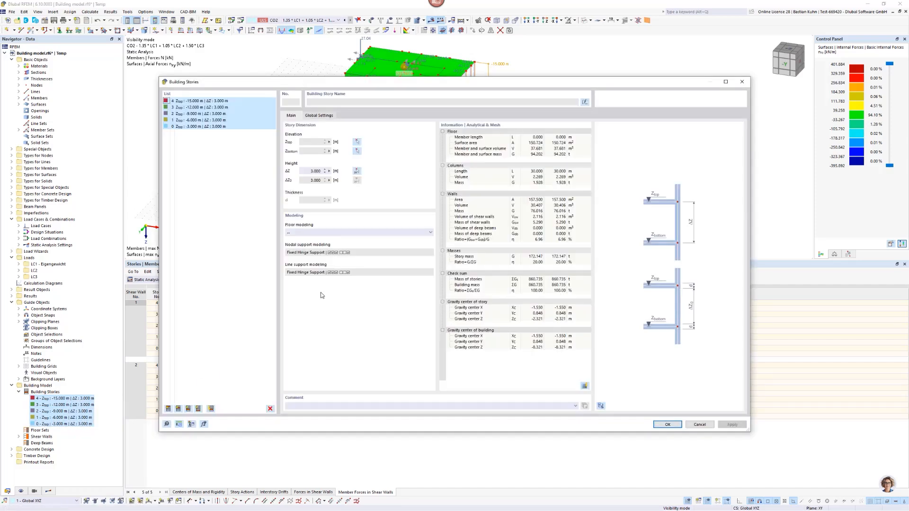
pyautogui.click(349, 233)
pyautogui.click(346, 244)
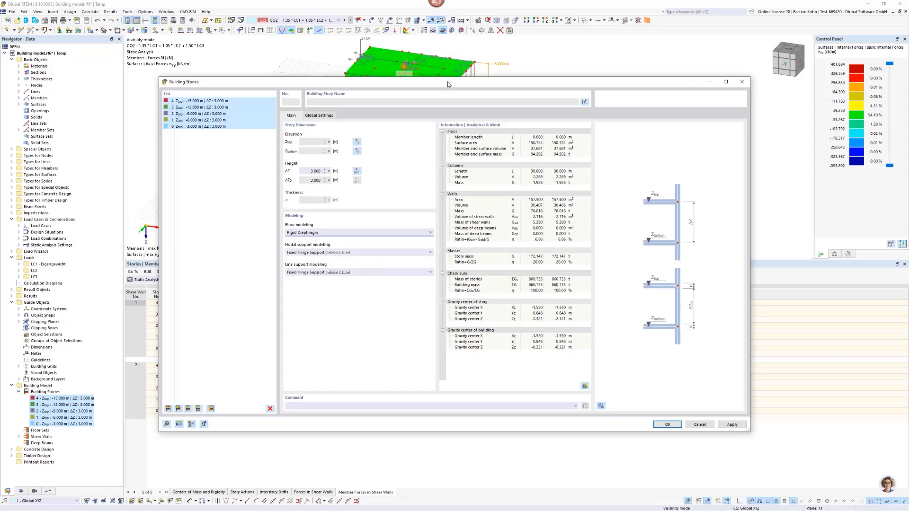
# Check the nodal and line support modeling options, keep Fixed Hinge Support for both, and accept the building story changes.
pyautogui.moveTo(447, 82); pyautogui.dragTo(473, 56)
pyautogui.click(418, 226)
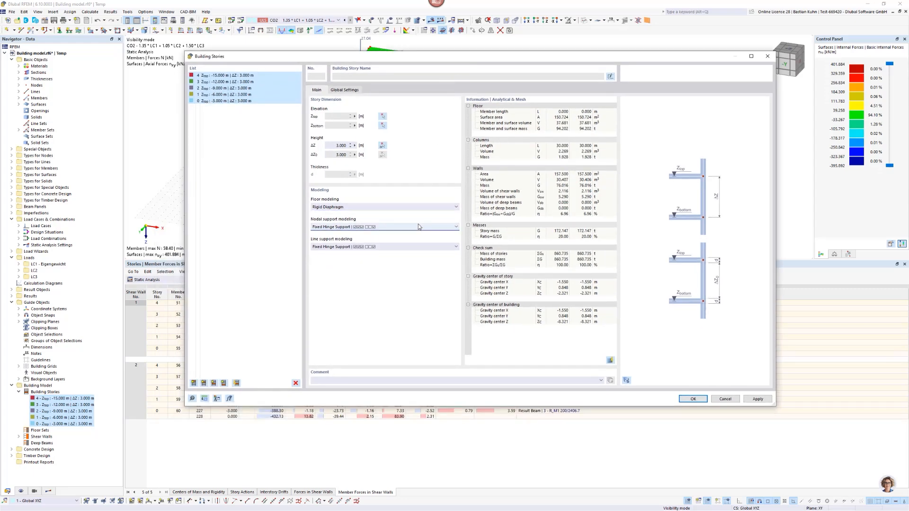
pyautogui.click(418, 223)
pyautogui.click(415, 246)
pyautogui.click(413, 240)
pyautogui.click(682, 399)
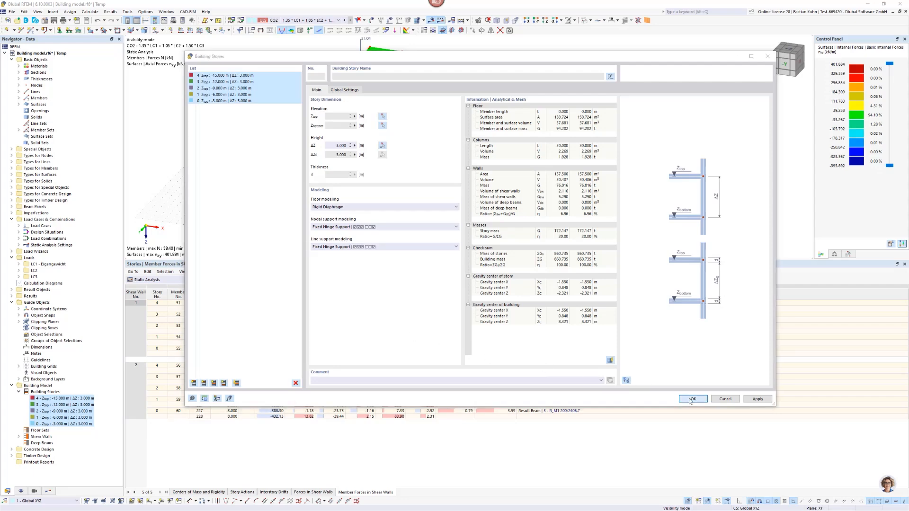
pyautogui.click(485, 291)
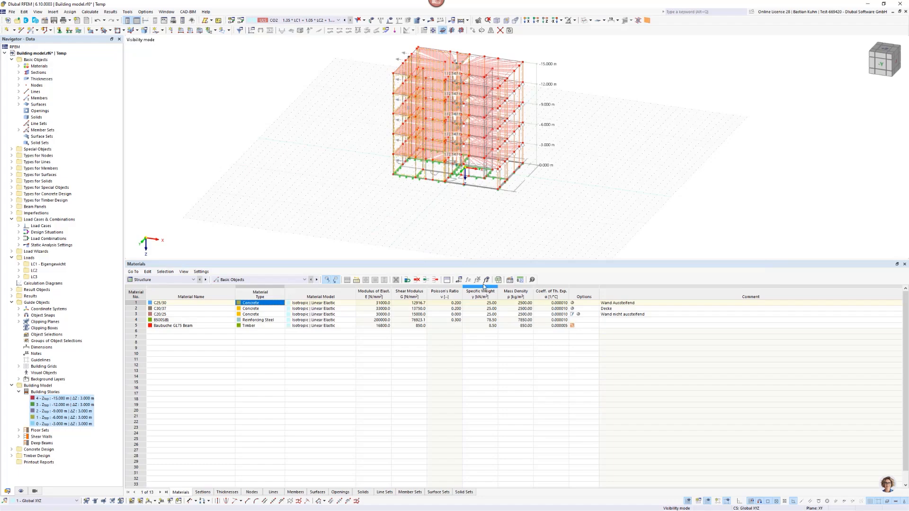
# Examine the rigid links of the floor diaphragms in the building model from a different angle and up close.
pyautogui.scroll(3, 441, 56)
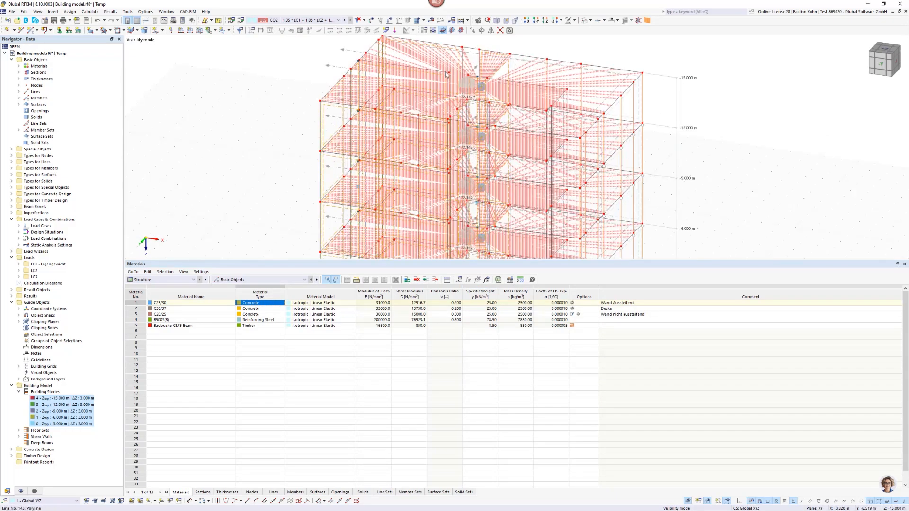
pyautogui.scroll(-2, 446, 76)
pyautogui.keyDown('ctrl'); pyautogui.moveTo(446, 76); pyautogui.dragTo(416, 122, button='middle'); pyautogui.keyUp('ctrl')
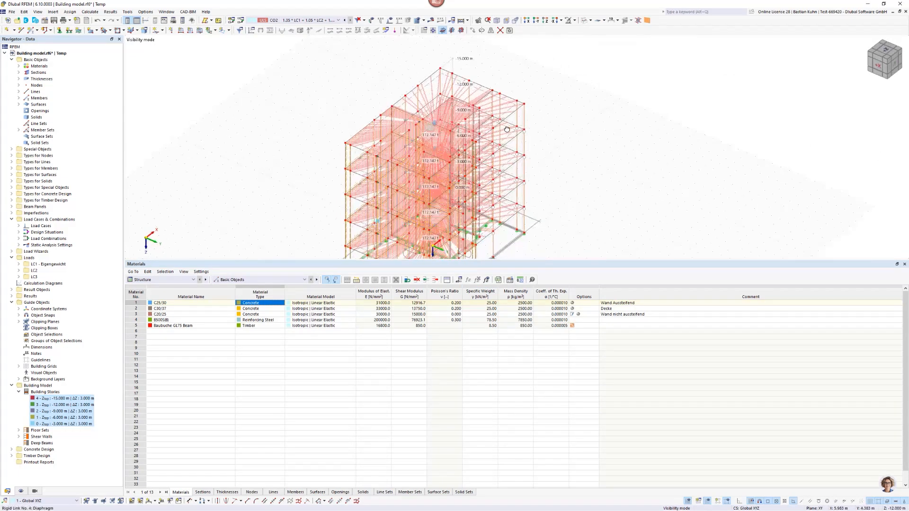
pyautogui.scroll(3, 415, 122)
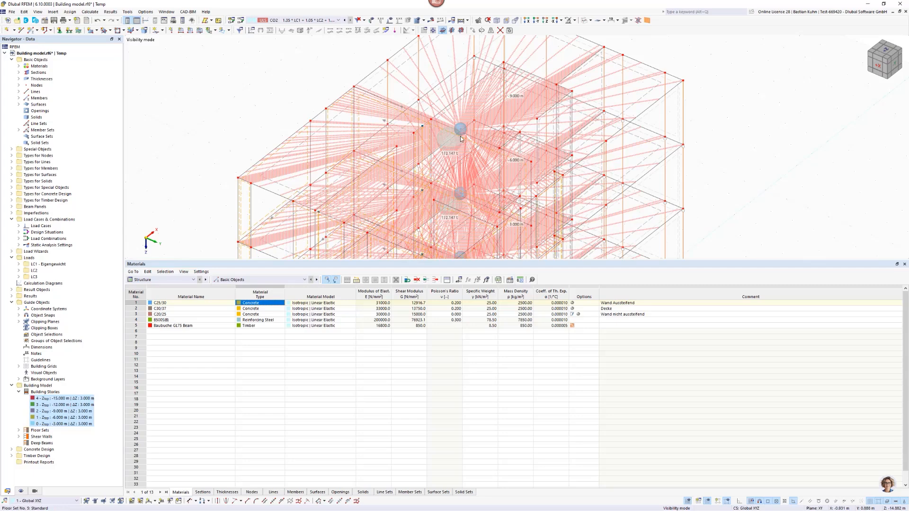
pyautogui.moveTo(460, 138)
pyautogui.scroll(-1, 428, 99)
pyautogui.scroll(-2, 428, 99)
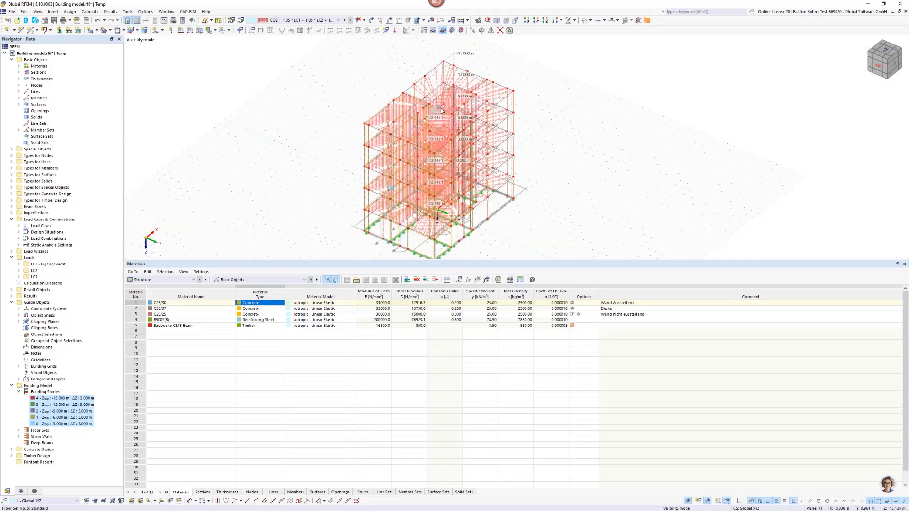
# Hide the rigid links in the model display.
pyautogui.click(21, 491)
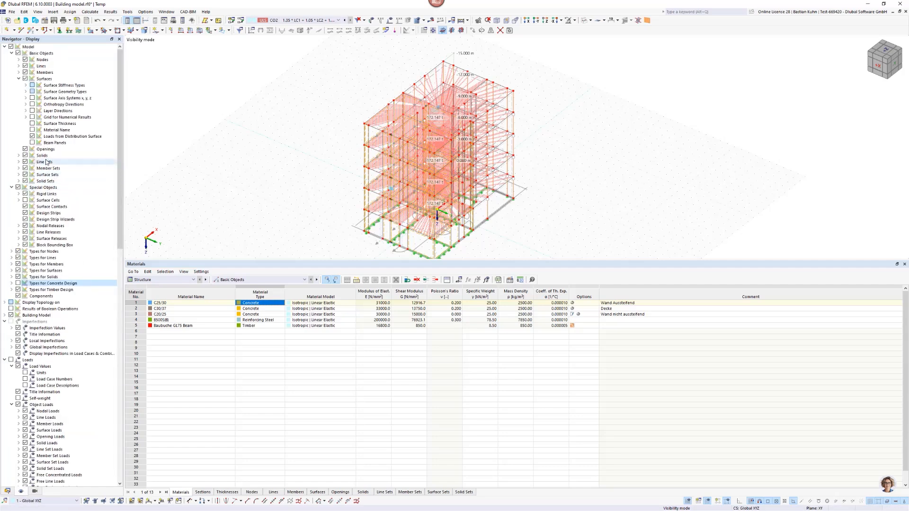
pyautogui.click(25, 201)
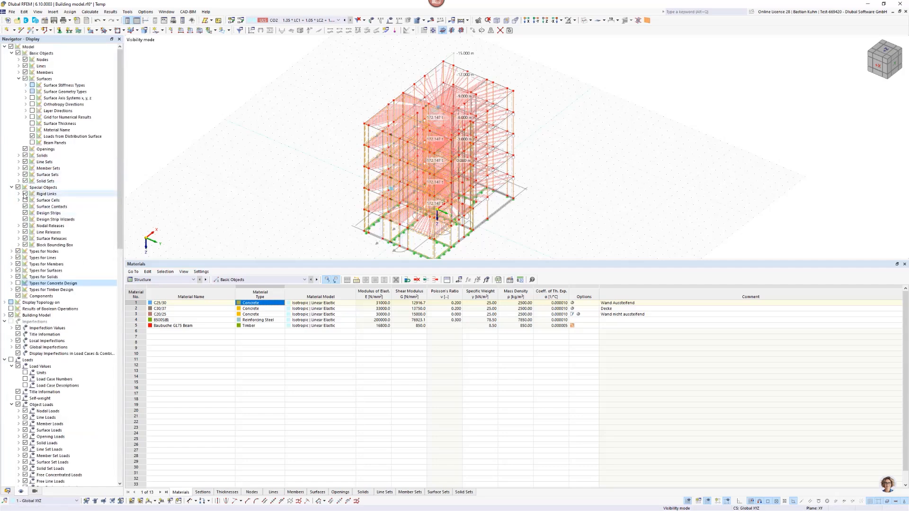
pyautogui.click(25, 194)
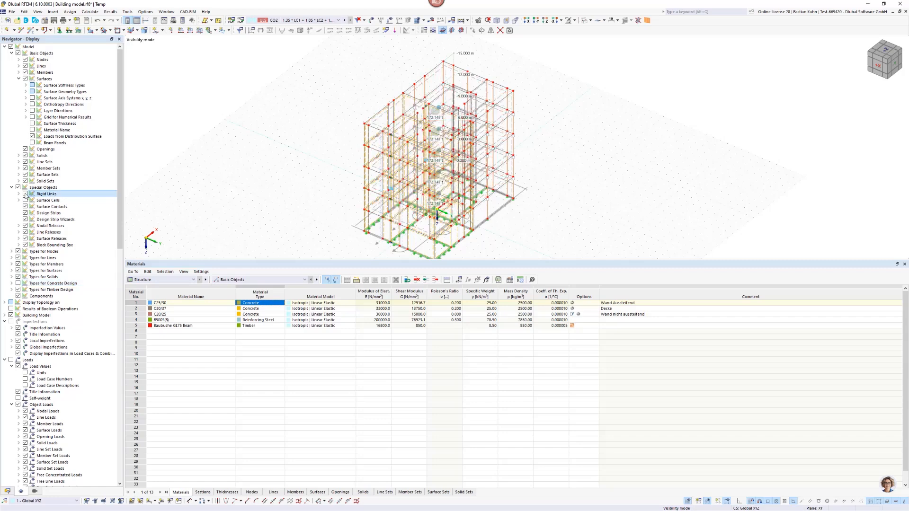
pyautogui.scroll(2, 435, 99)
pyautogui.scroll(-3, 434, 100)
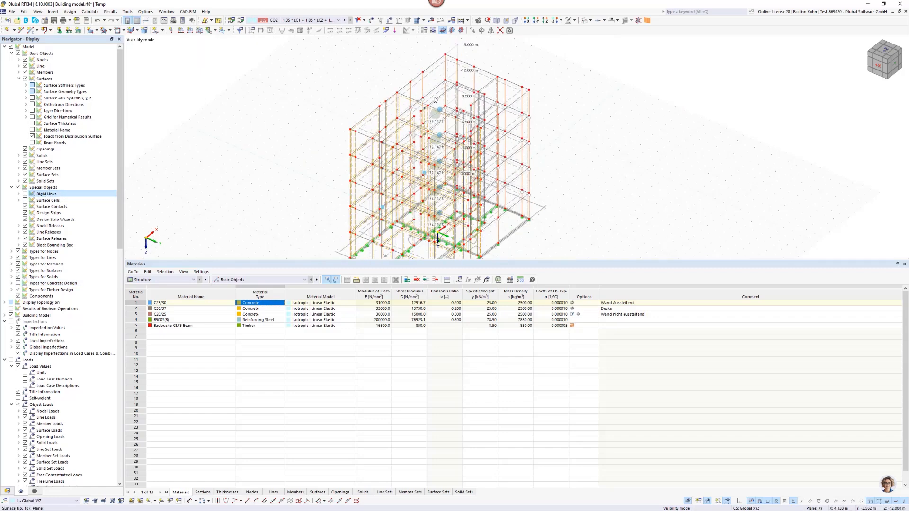
# Display the building as a solid model and view it from the side with the timber columns.
pyautogui.click(583, 22)
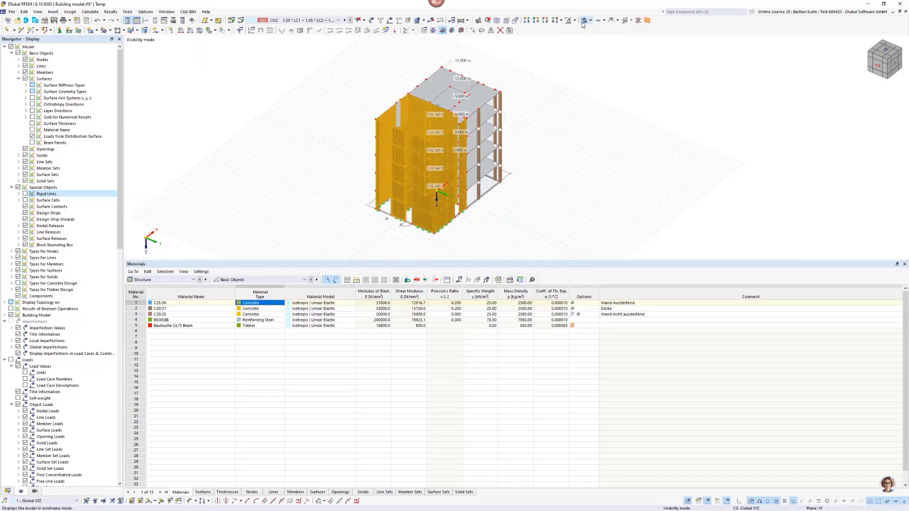
pyautogui.click(526, 124)
pyautogui.keyDown('ctrl'); pyautogui.moveTo(614, 125); pyautogui.dragTo(474, 122, button='middle'); pyautogui.keyUp('ctrl')
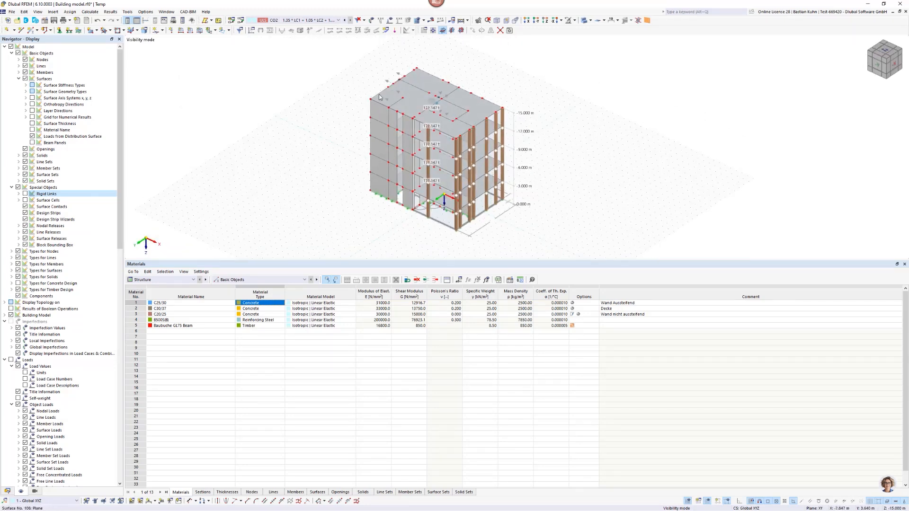
pyautogui.scroll(2, 411, 80)
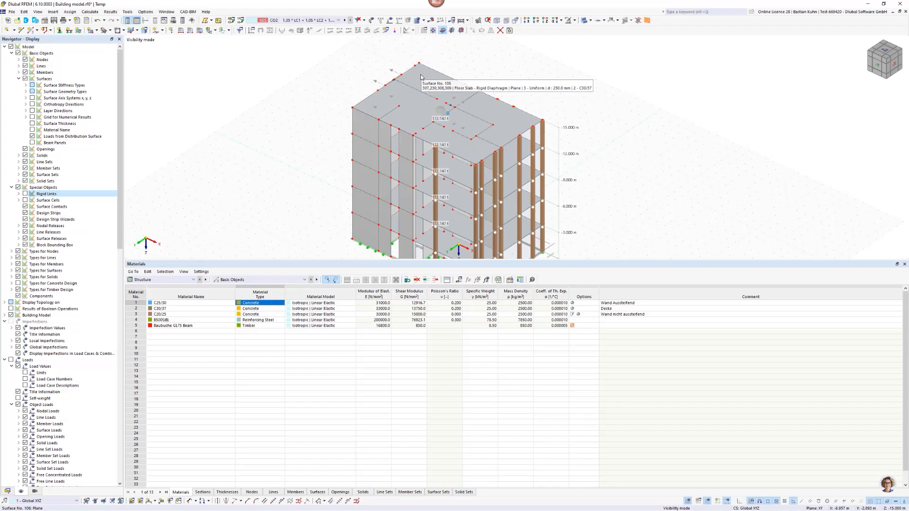
pyautogui.doubleClick(426, 72)
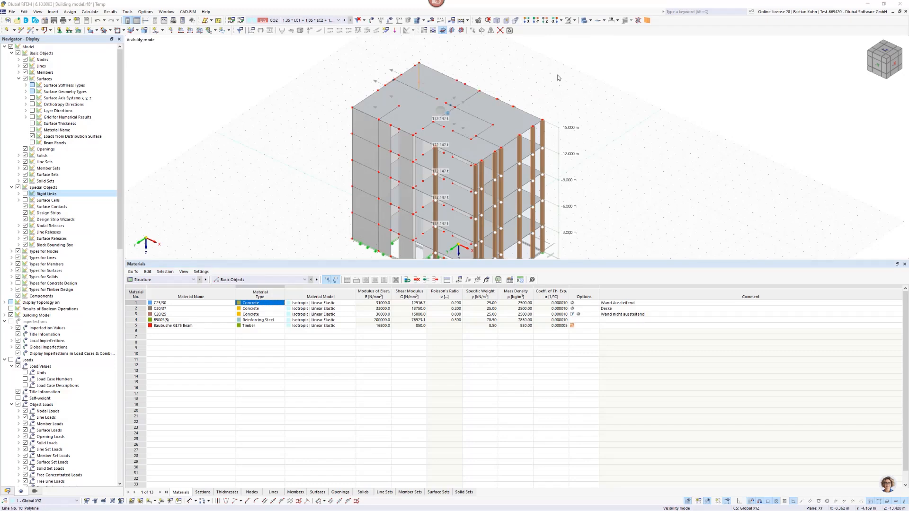
pyautogui.press('Escape')
# Inspect the floor set of story 4 with surface 106, including its connected surfaces and members, and close it unchanged.
pyautogui.click(8, 491)
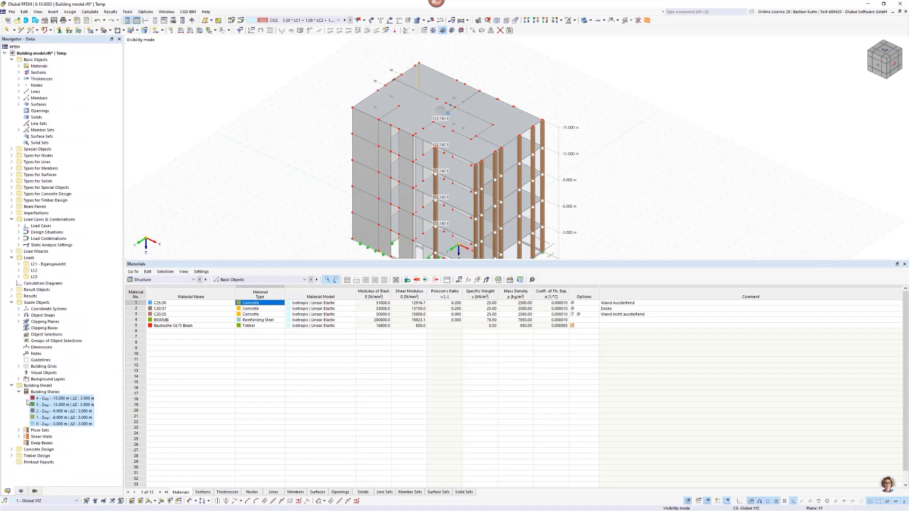
pyautogui.click(19, 430)
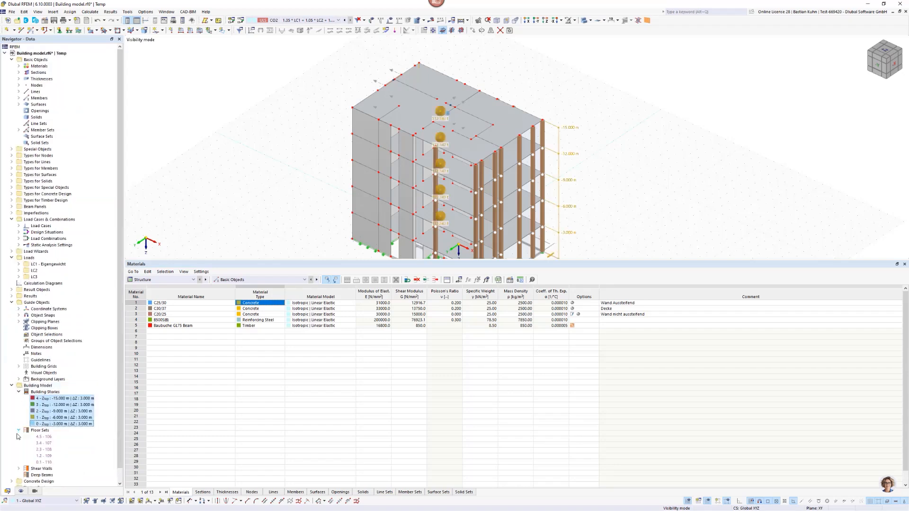
pyautogui.scroll(-1, 29, 435)
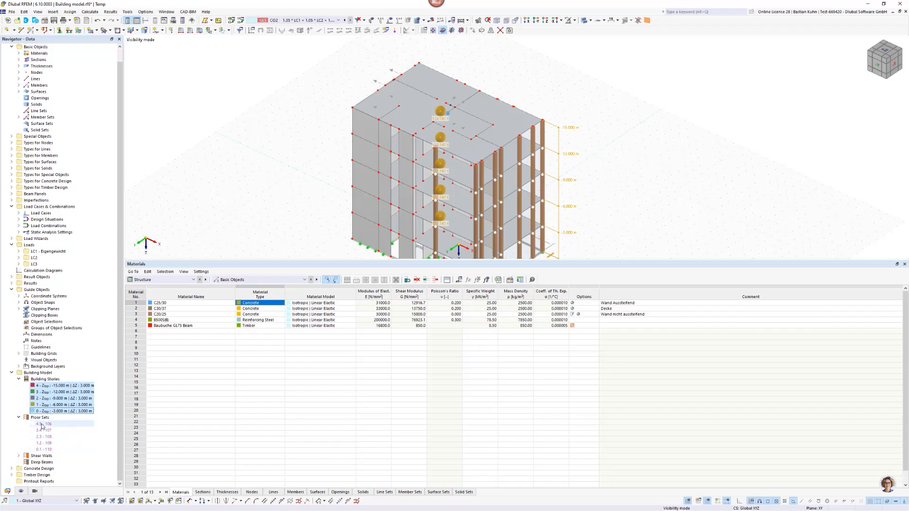
pyautogui.doubleClick(42, 424)
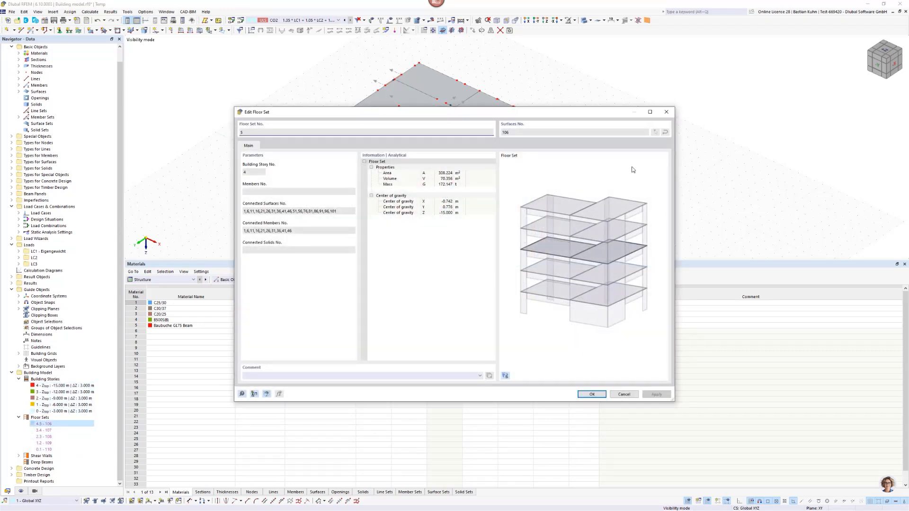
pyautogui.click(666, 112)
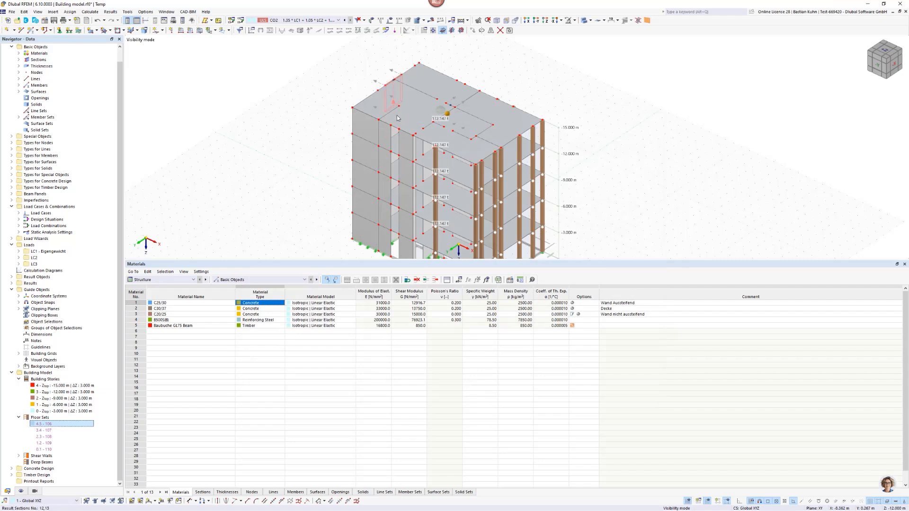
# Inspect the load transfer settings of the top floor slab, surface 106, including the available transfer directions, and close it unchanged.
pyautogui.doubleClick(370, 111)
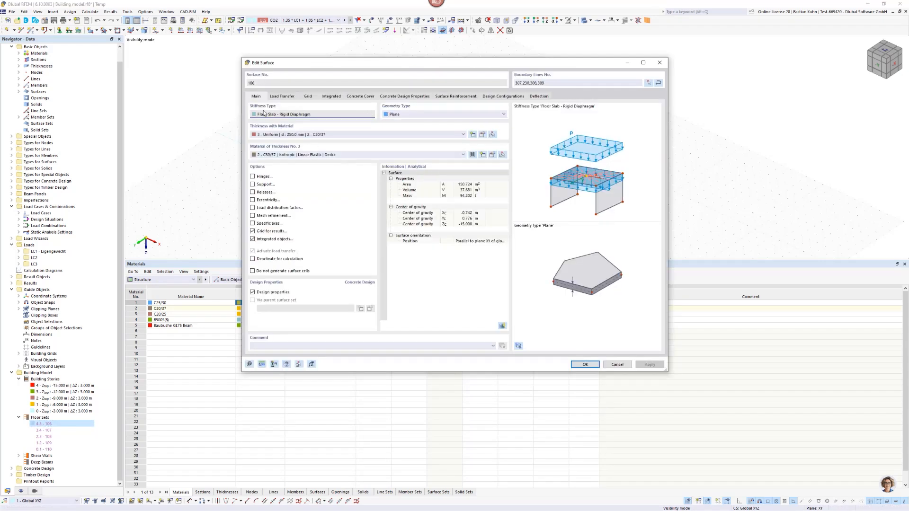
pyautogui.click(283, 97)
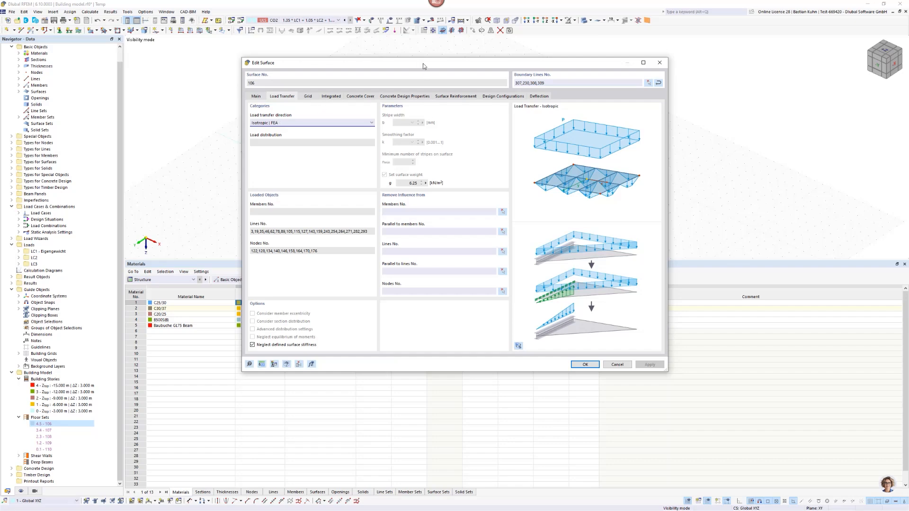
pyautogui.moveTo(422, 64); pyautogui.dragTo(728, 105)
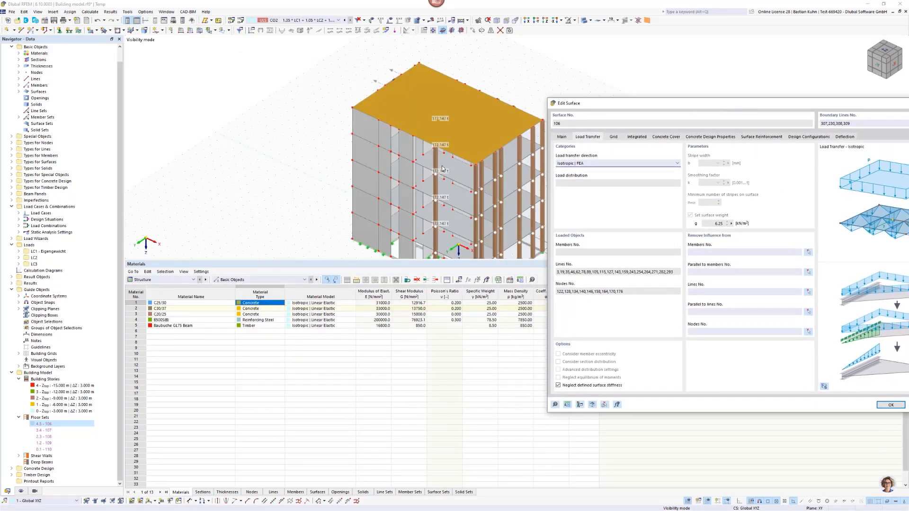
pyautogui.click(612, 163)
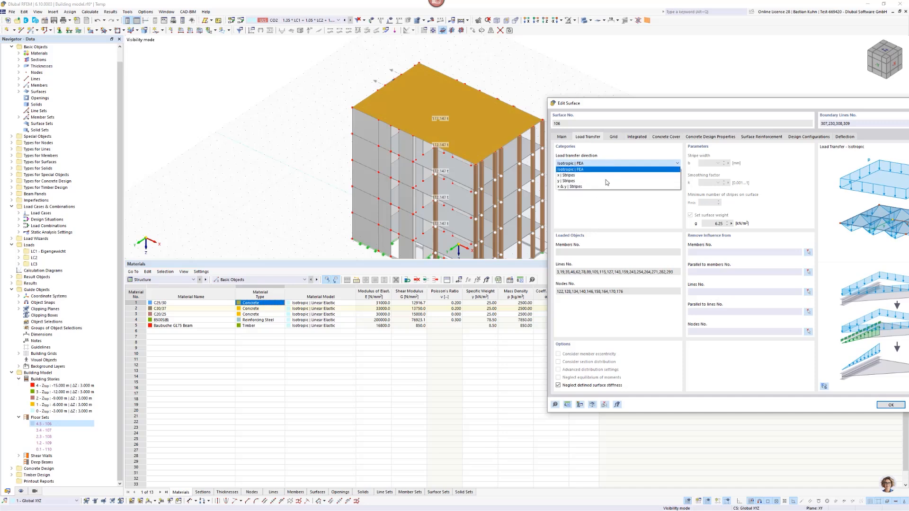
pyautogui.click(824, 106)
pyautogui.moveTo(658, 106); pyautogui.dragTo(367, 105)
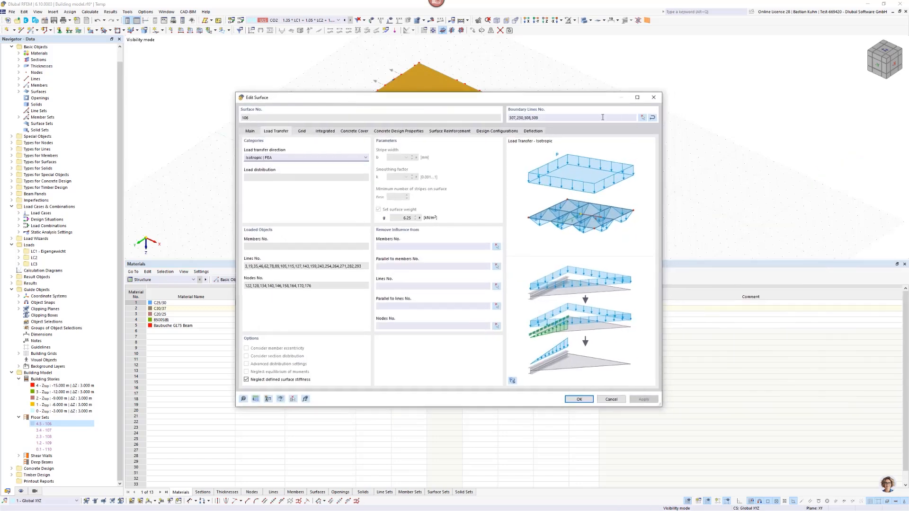
pyautogui.click(653, 96)
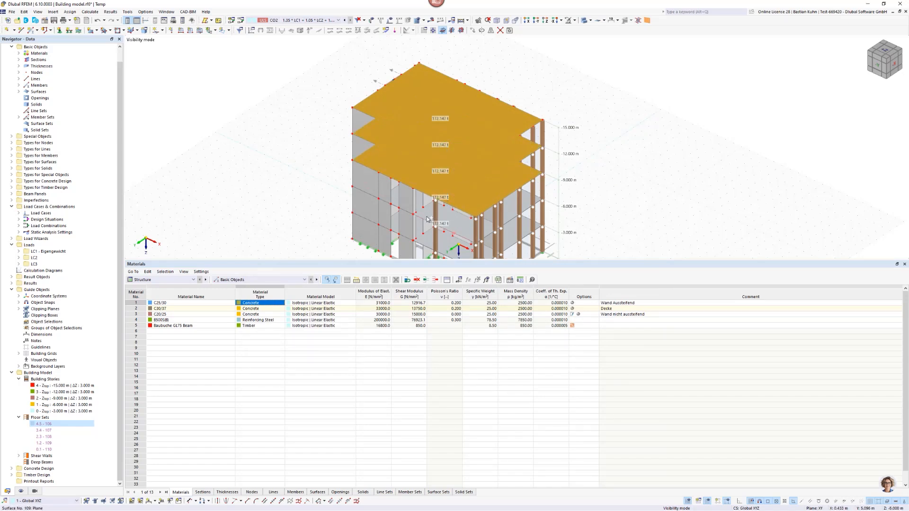
# Set the load transfer of floor slabs 106-110 to x & y | Stripes with Uniform load distribution.
pyautogui.rightClick(428, 242)
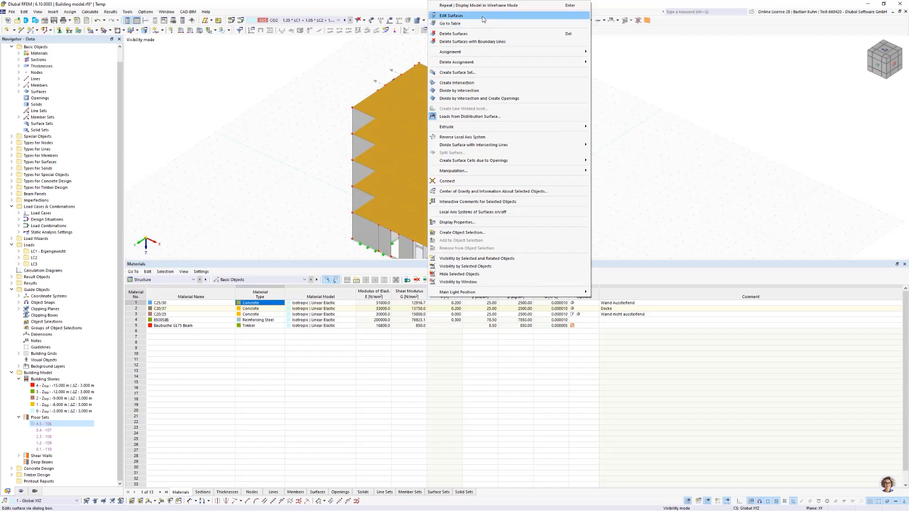
pyautogui.click(447, 16)
pyautogui.click(276, 132)
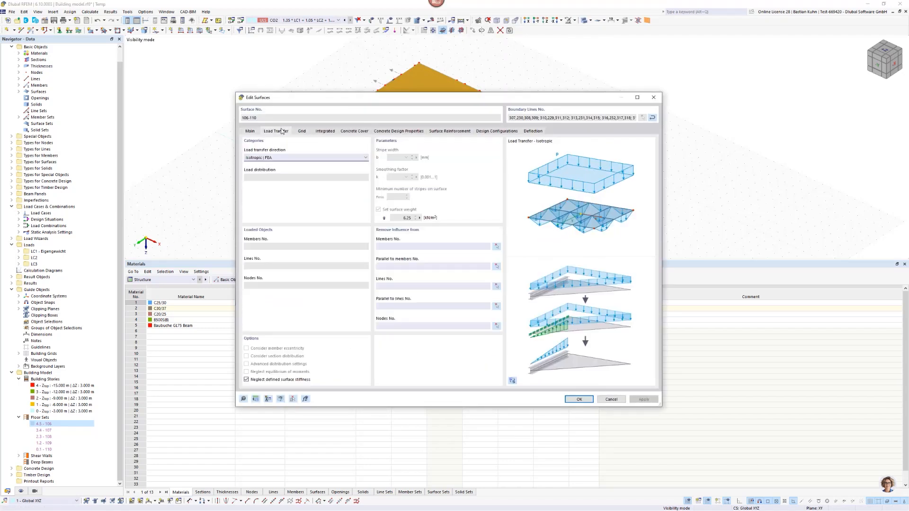
pyautogui.click(310, 158)
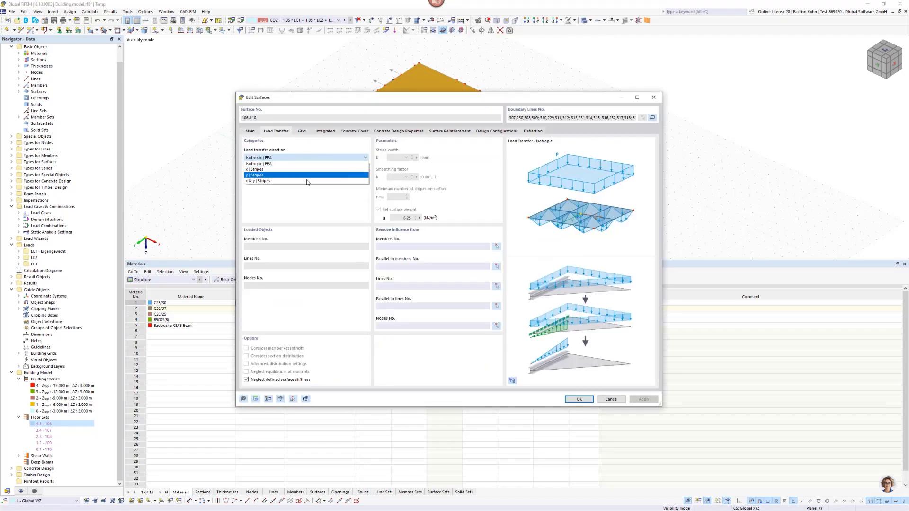
pyautogui.click(307, 178)
pyautogui.click(318, 178)
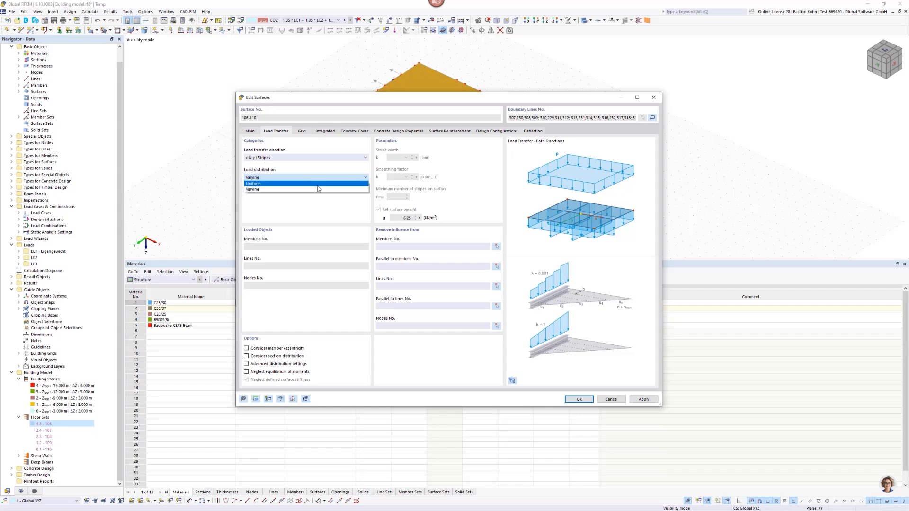
pyautogui.click(318, 188)
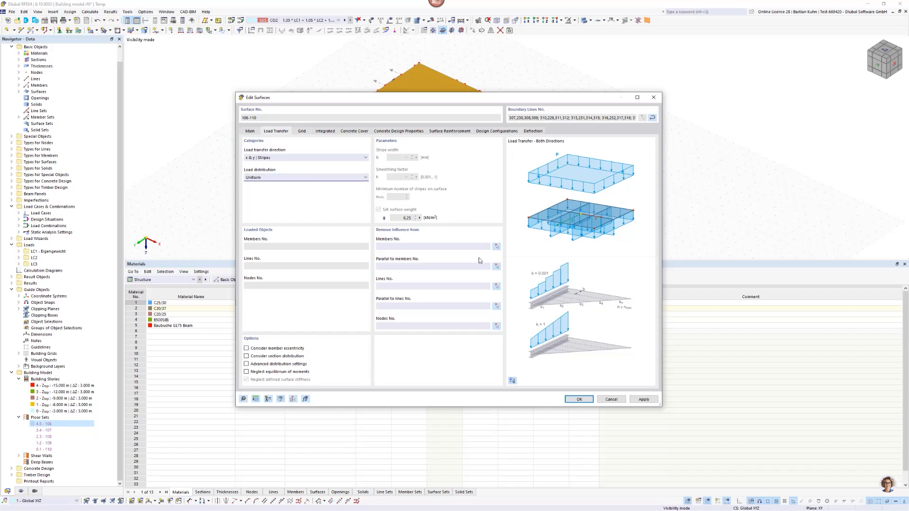
pyautogui.click(578, 400)
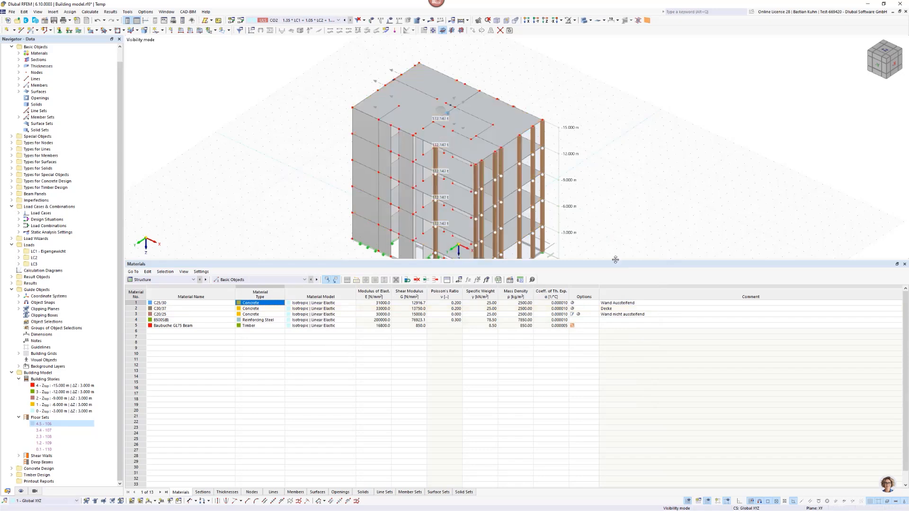
# Shrink the materials table to give the model more room, and start the calculation of the building model.
pyautogui.moveTo(615, 261); pyautogui.dragTo(603, 347)
pyautogui.scroll(1, 507, 245)
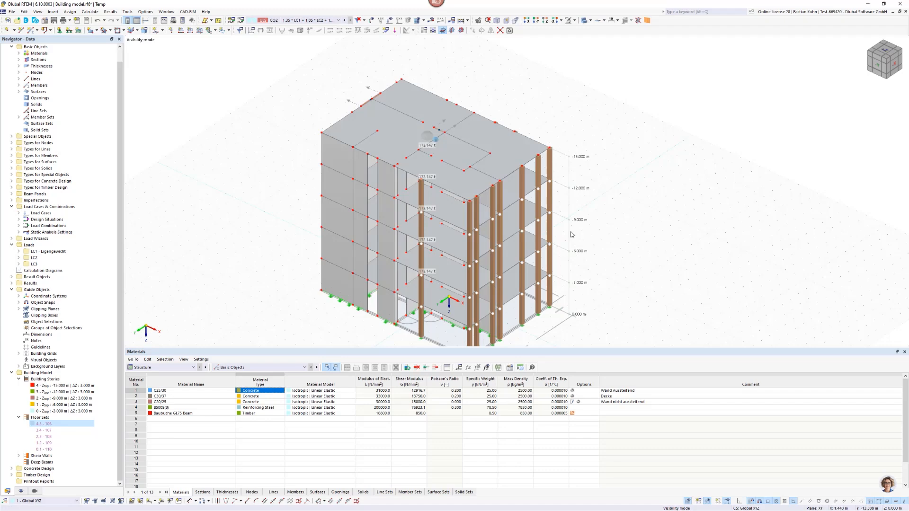
pyautogui.moveTo(551, 214); pyautogui.dragTo(653, 169, button='middle')
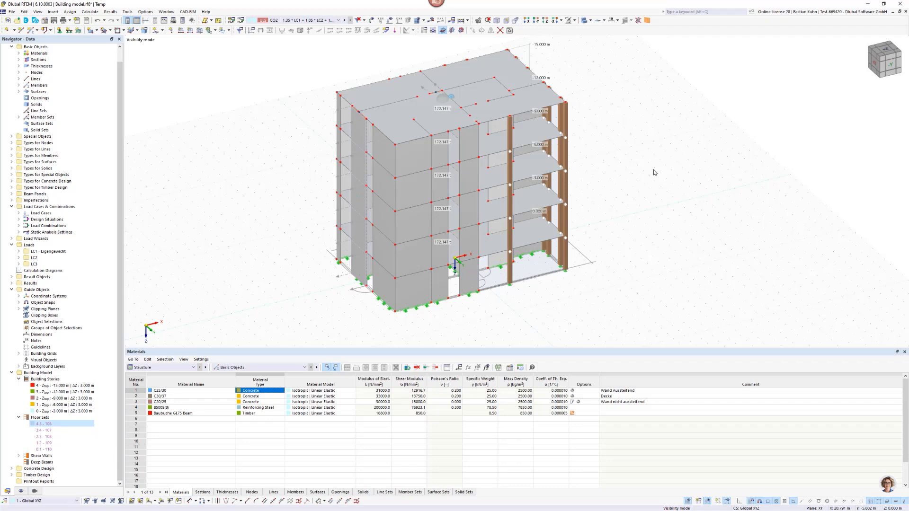
pyautogui.click(21, 491)
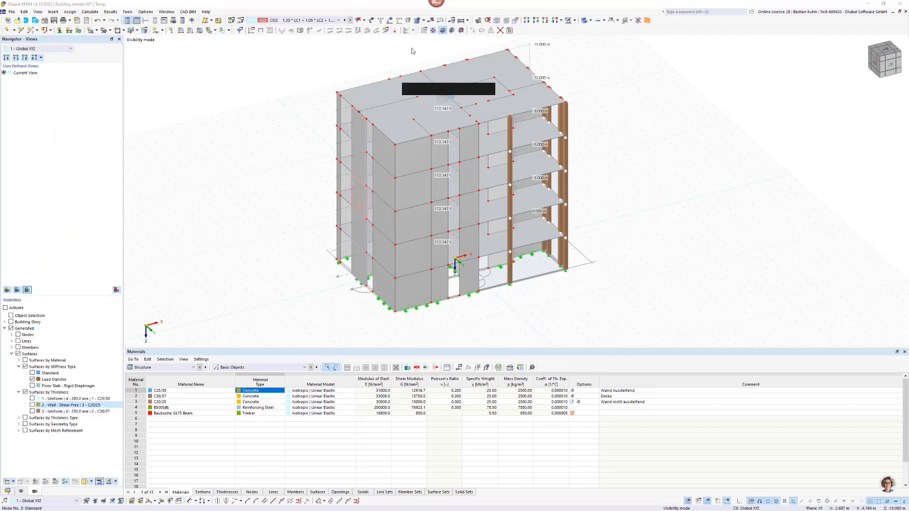
pyautogui.click(433, 20)
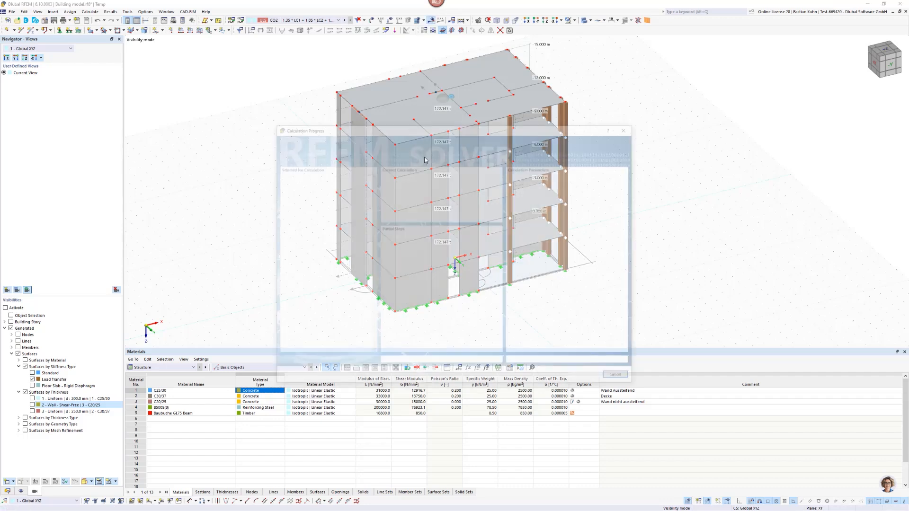
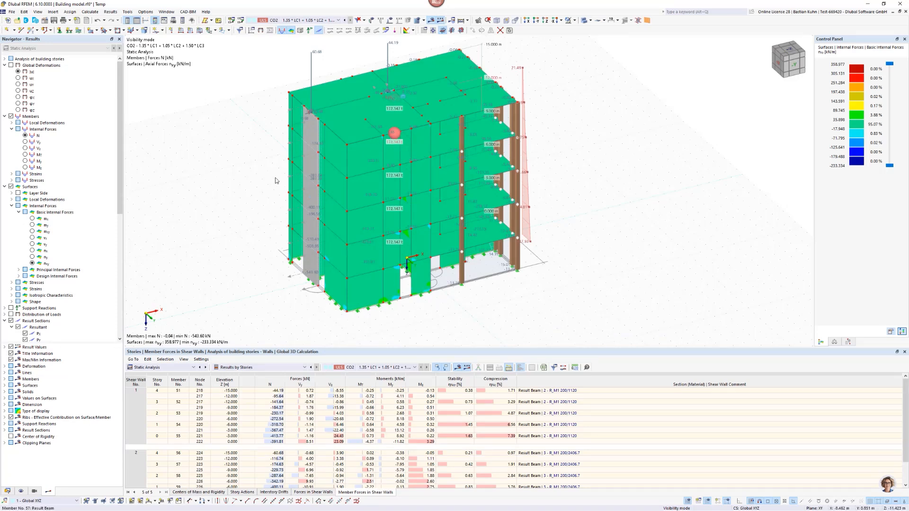
# Review the story results for centers of mass and rigidity, story actions, interstory drifts, forces in shear walls and member forces in shear walls.
pyautogui.click(4, 60)
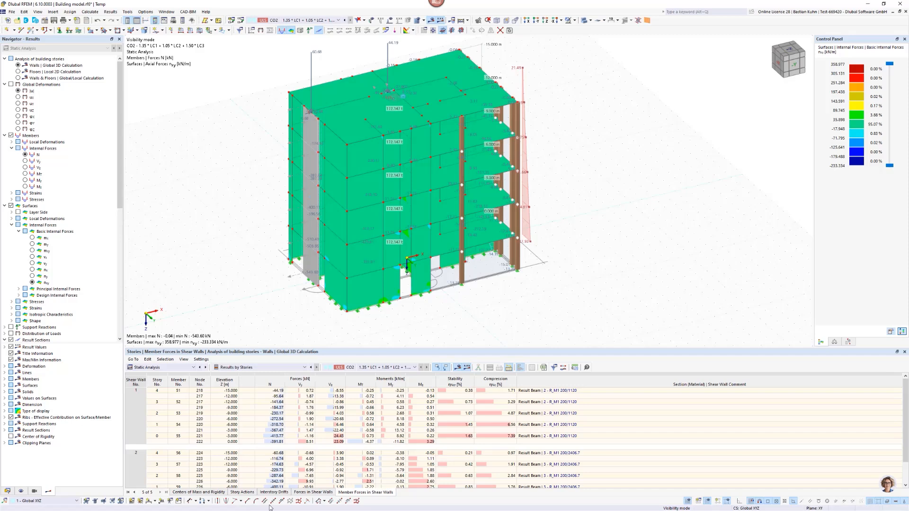
pyautogui.click(199, 492)
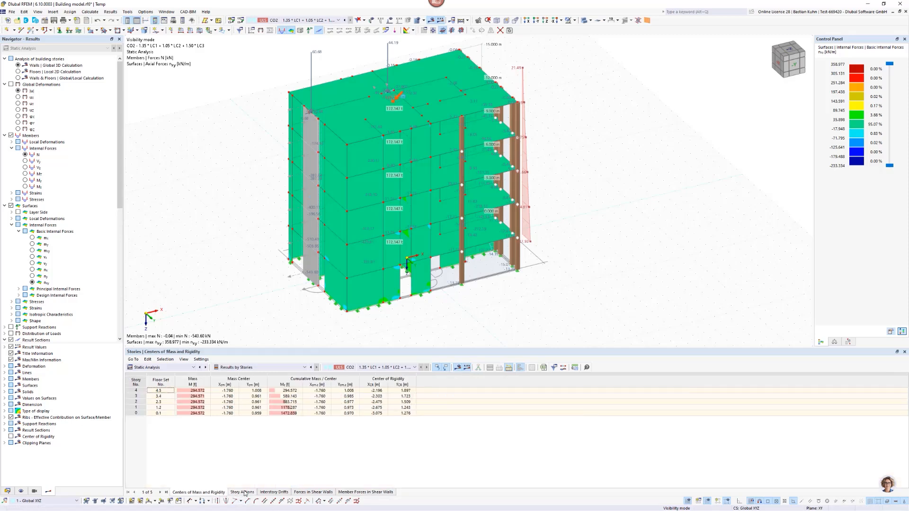
pyautogui.click(244, 493)
pyautogui.click(273, 492)
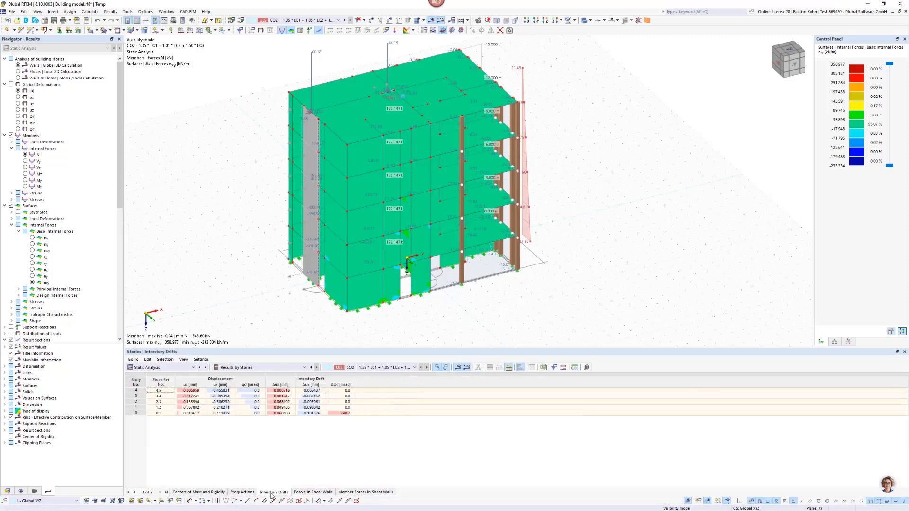
pyautogui.click(316, 492)
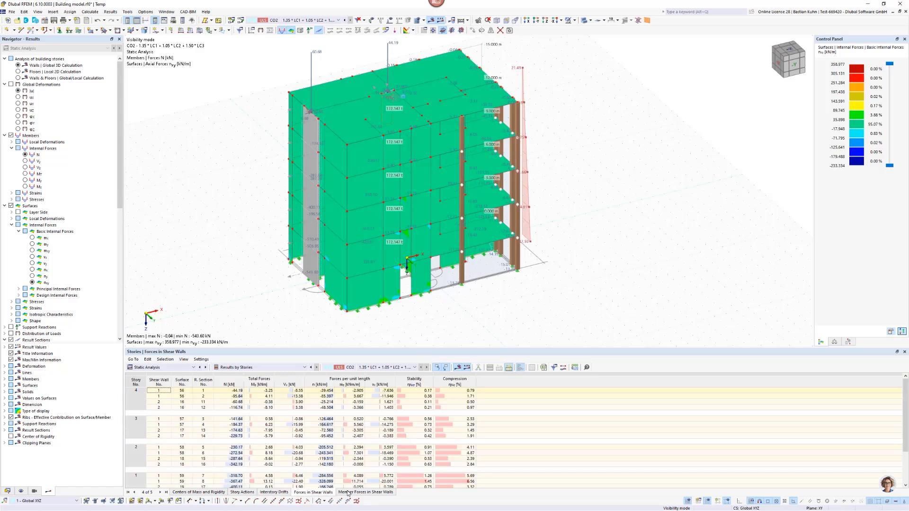
pyautogui.click(351, 493)
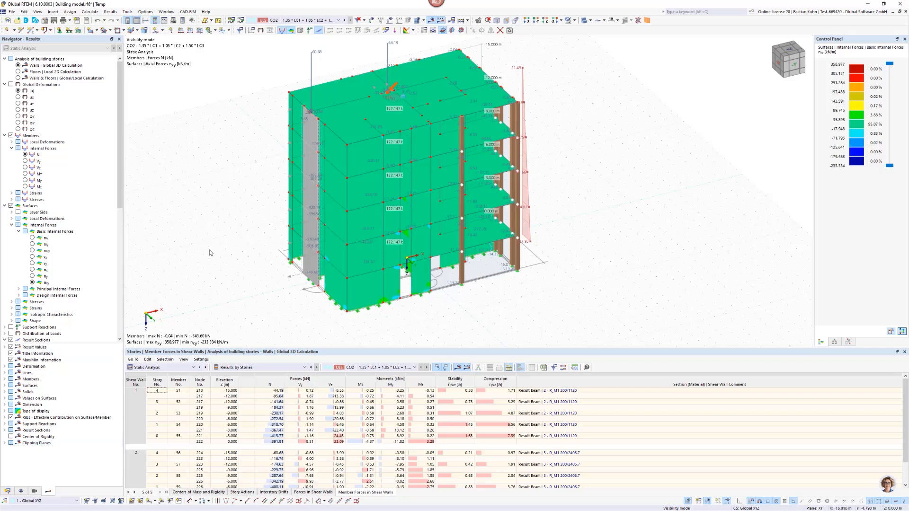
# Hide the member, surface and result section results and display the solid model as transparent.
pyautogui.click(11, 136)
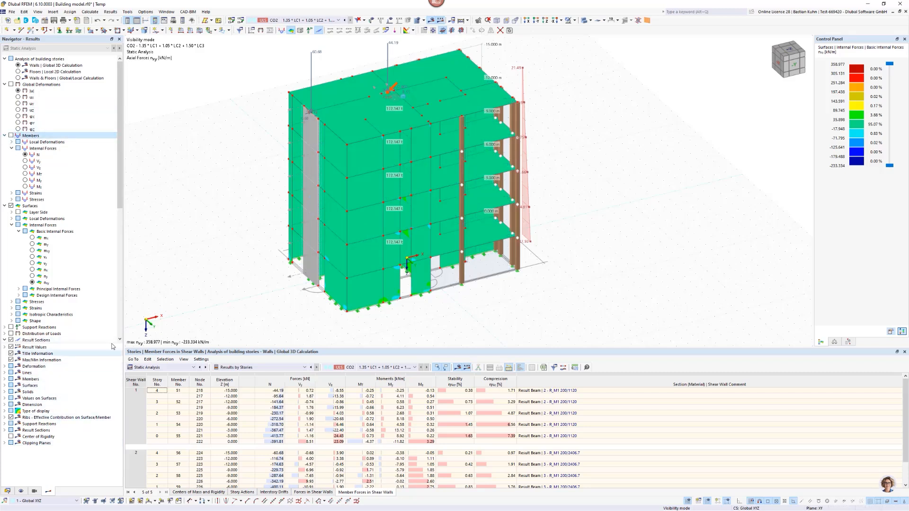
pyautogui.click(11, 206)
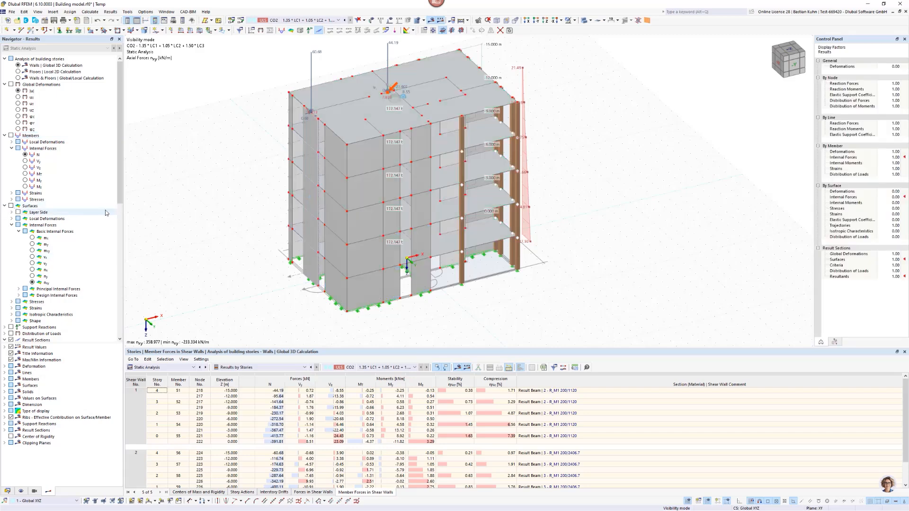
pyautogui.click(584, 21)
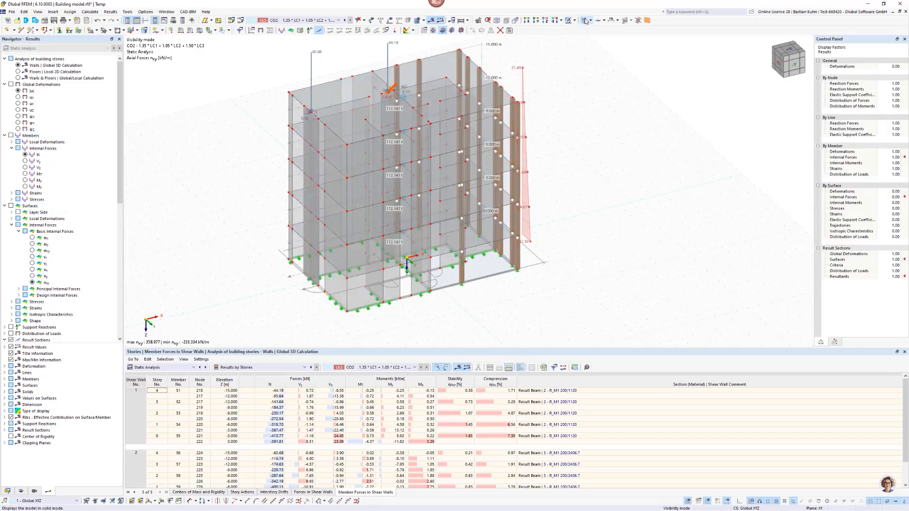
pyautogui.scroll(-2, 419, 207)
pyautogui.keyDown('ctrl'); pyautogui.moveTo(412, 213); pyautogui.dragTo(359, 232, button='middle'); pyautogui.keyUp('ctrl')
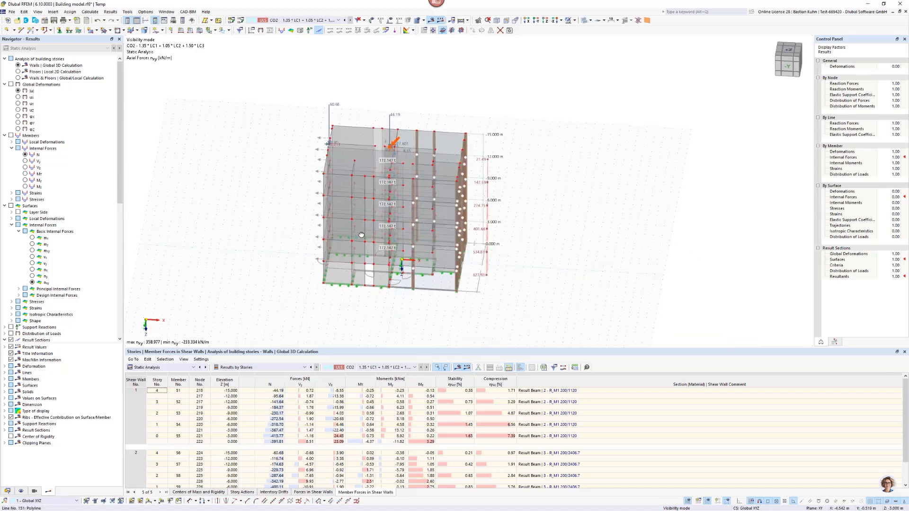
pyautogui.scroll(4, 400, 161)
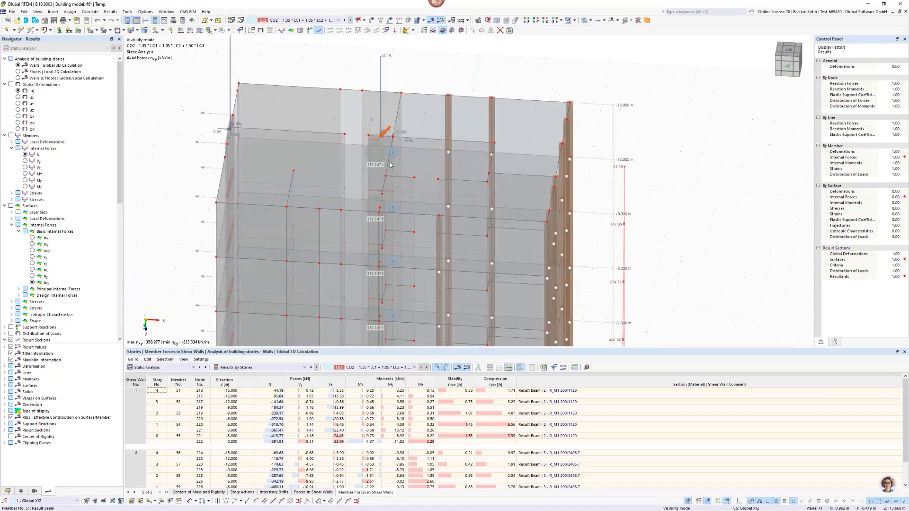
pyautogui.scroll(-10, 29, 283)
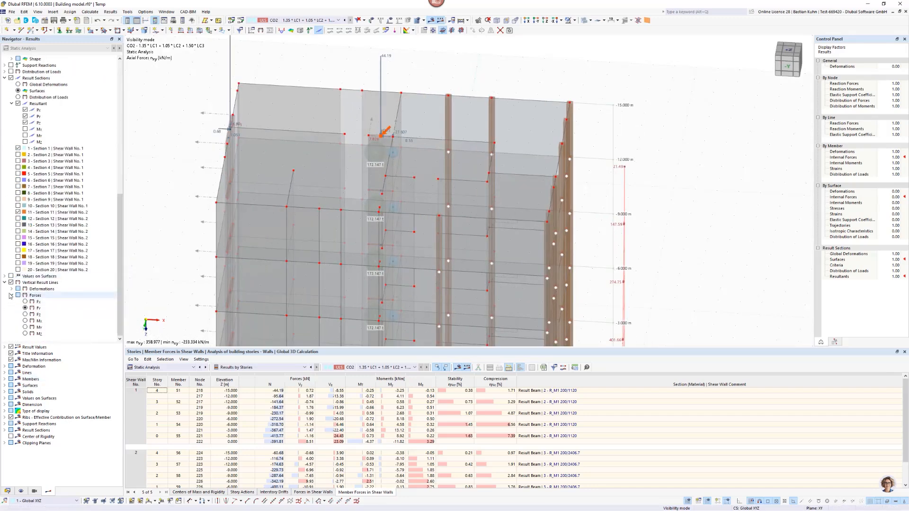
pyautogui.click(11, 77)
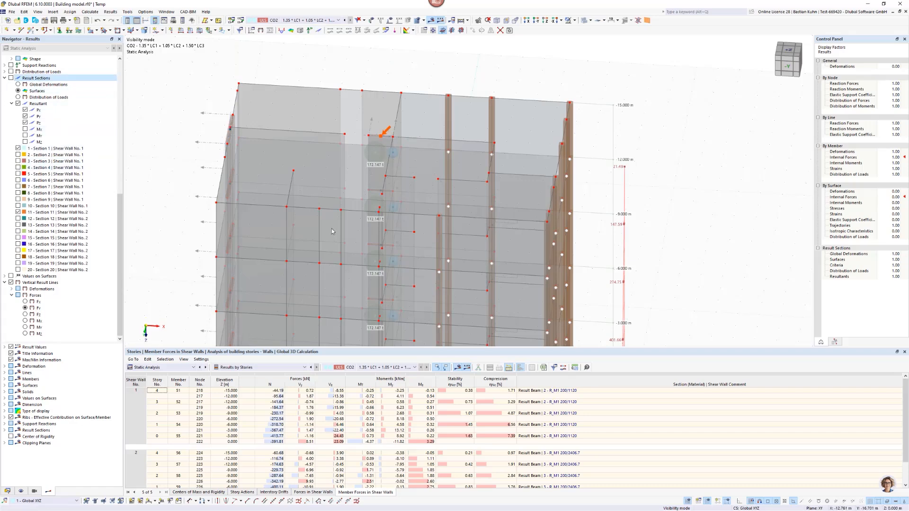
# Display the center of rigidity of every story in the model and examine its position relative to the mass centers.
pyautogui.moveTo(364, 203); pyautogui.dragTo(335, 143, button='middle')
pyautogui.scroll(1, 335, 144)
pyautogui.scroll(-3, 335, 144)
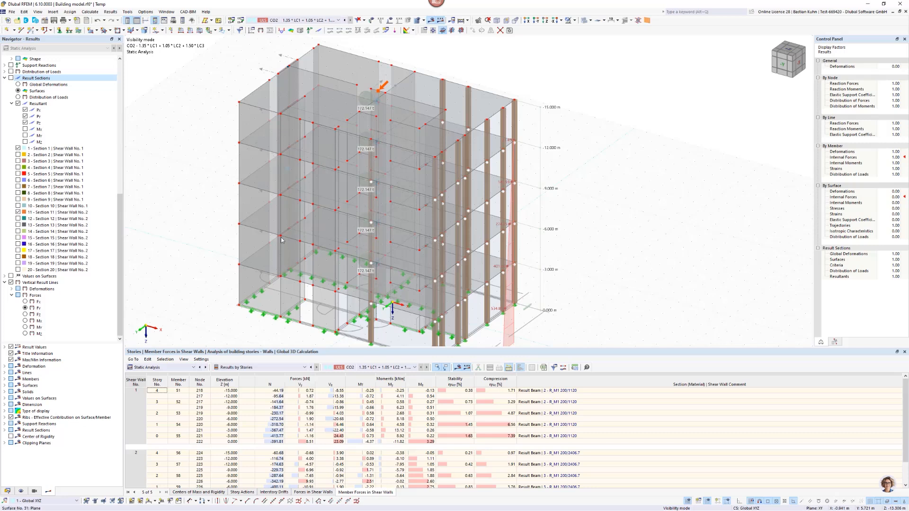
pyautogui.click(12, 439)
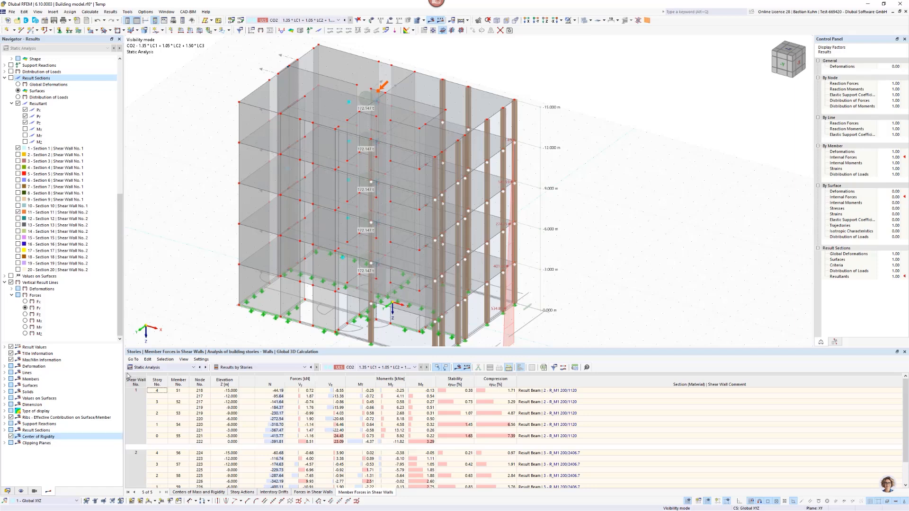
pyautogui.scroll(2, 396, 125)
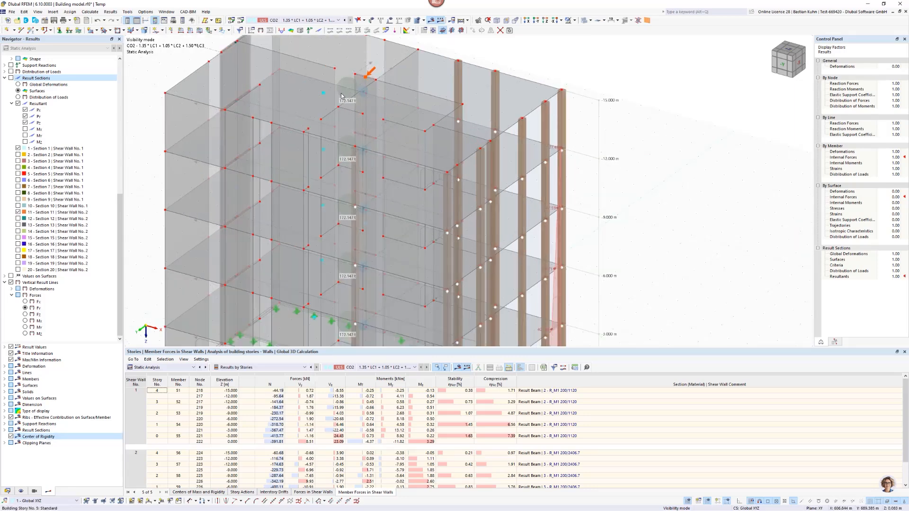
pyautogui.moveTo(396, 126); pyautogui.dragTo(364, 73, button='middle')
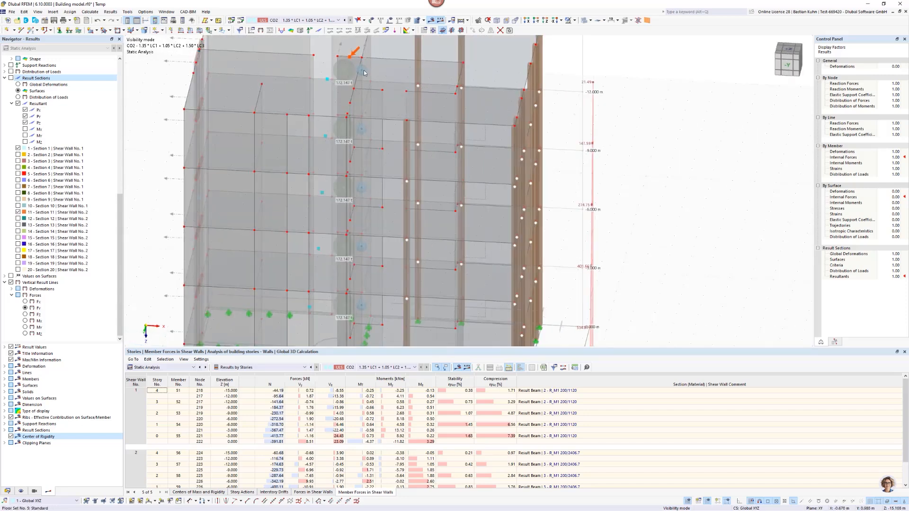
pyautogui.moveTo(364, 73)
pyautogui.scroll(-5, 364, 72)
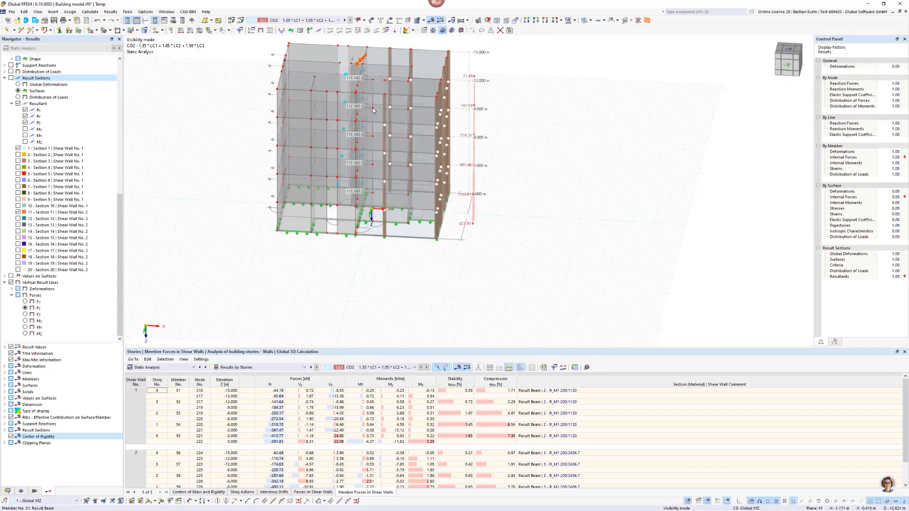
pyautogui.keyDown('ctrl'); pyautogui.moveTo(400, 108); pyautogui.dragTo(360, 127, button='middle'); pyautogui.keyUp('ctrl')
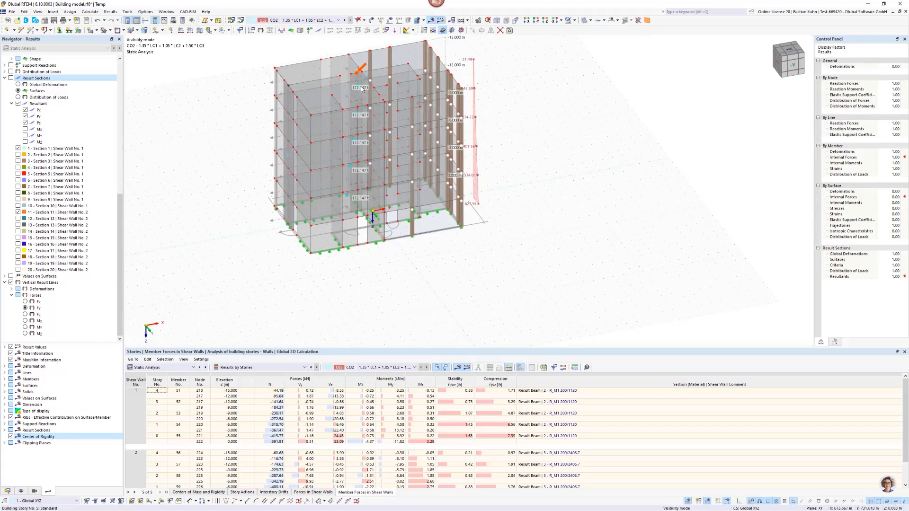
pyautogui.scroll(3, 290, 149)
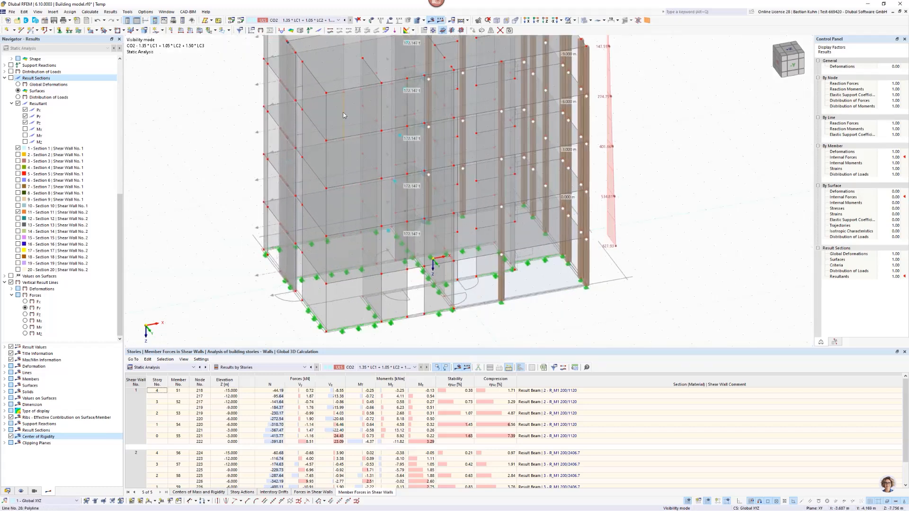
# Highlight two front wall surfaces and the ground-floor wall behind the columns in turn, and turn off the grid.
pyautogui.click(352, 197)
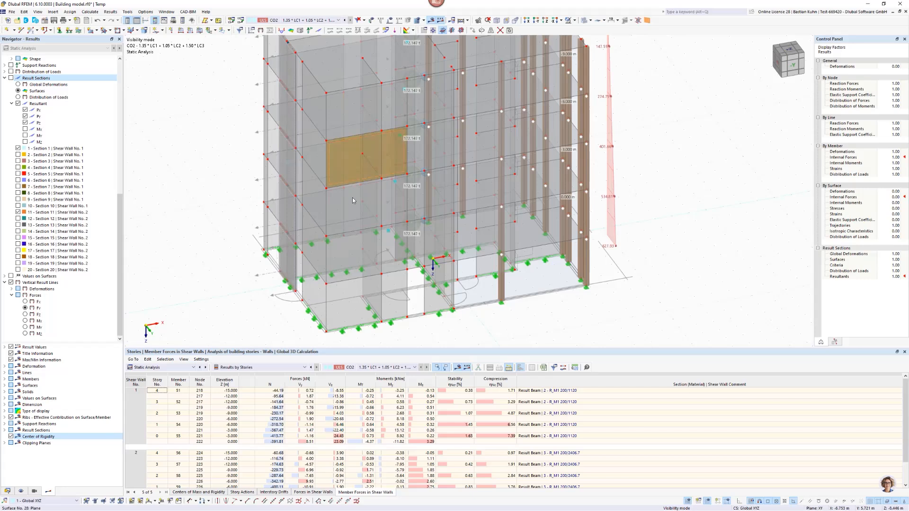
pyautogui.click(356, 110)
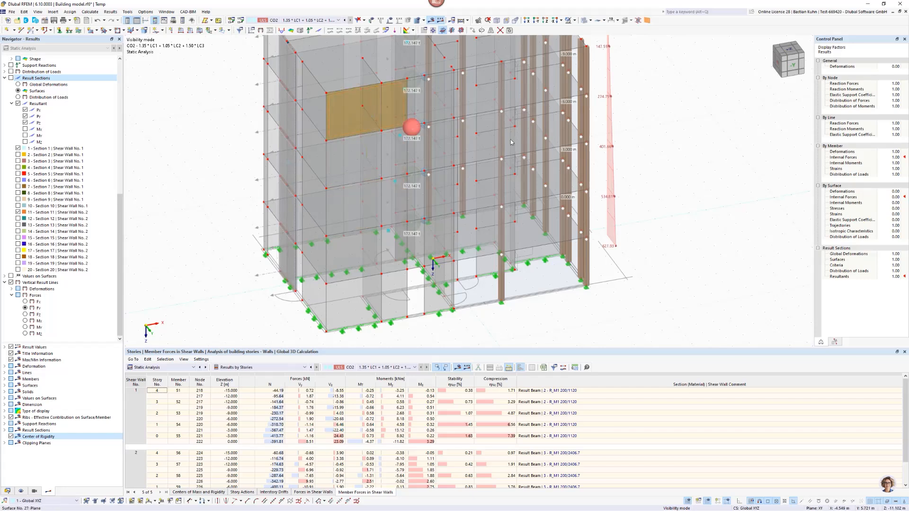
pyautogui.click(539, 256)
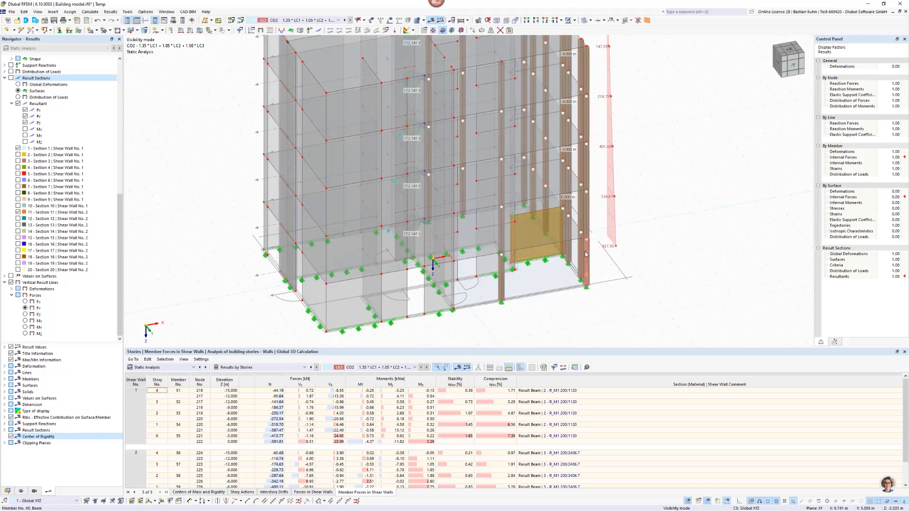
pyautogui.scroll(-5, 581, 247)
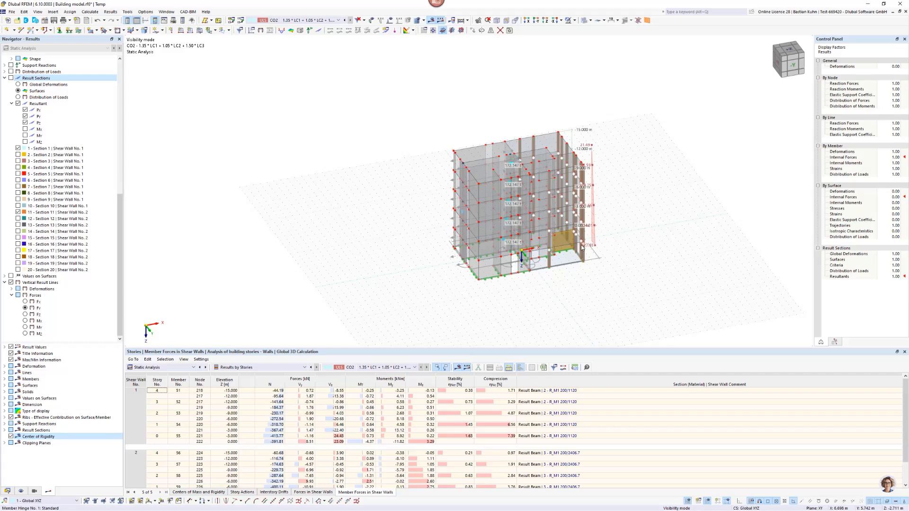
pyautogui.scroll(4, 560, 220)
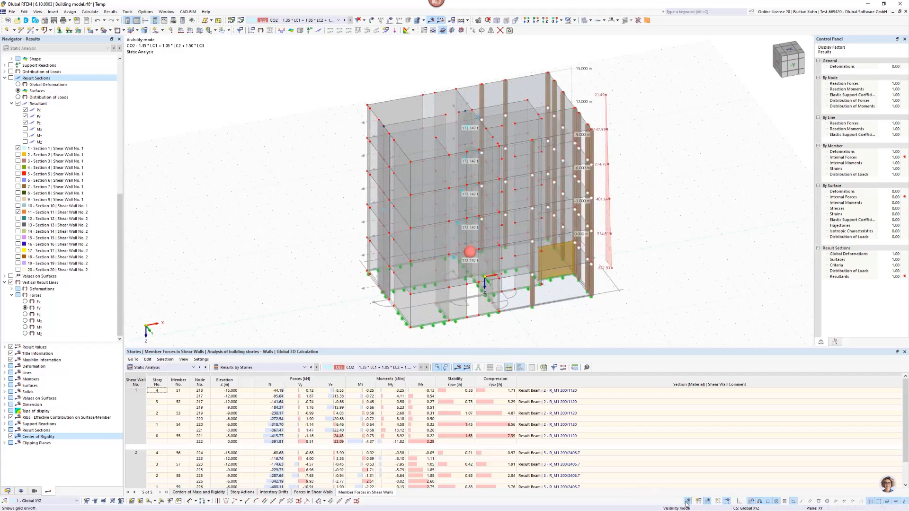
pyautogui.moveTo(645, 271); pyautogui.dragTo(552, 254, button='middle')
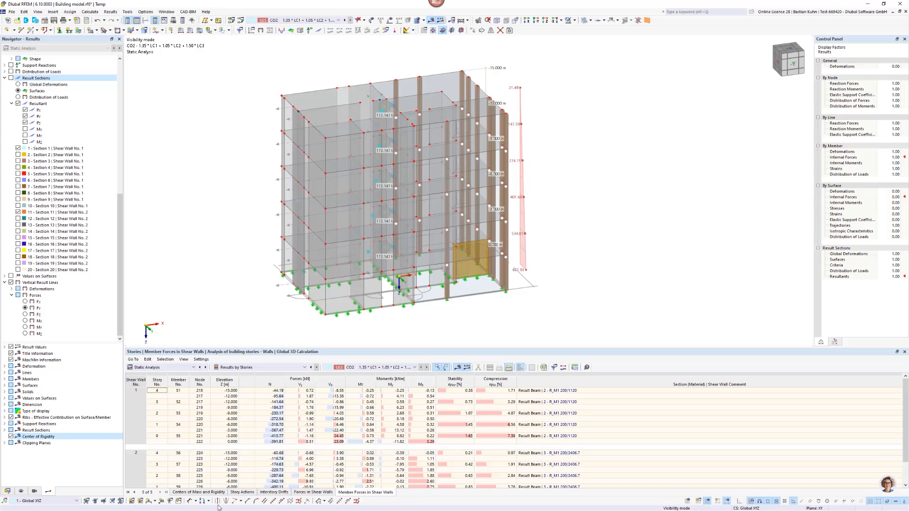
# Review the centers of mass and rigidity table and the global deformations |u| of the building, including their color scale and display factors.
pyautogui.click(198, 492)
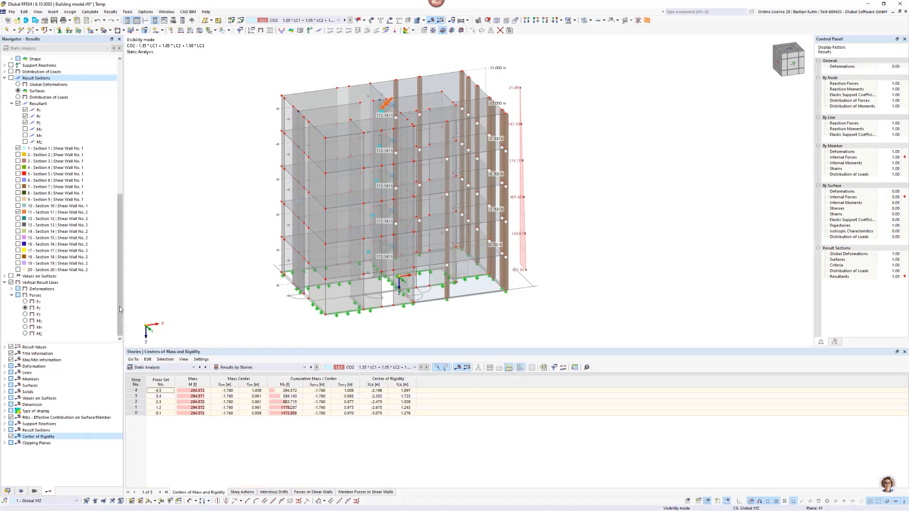
pyautogui.scroll(14, 108, 156)
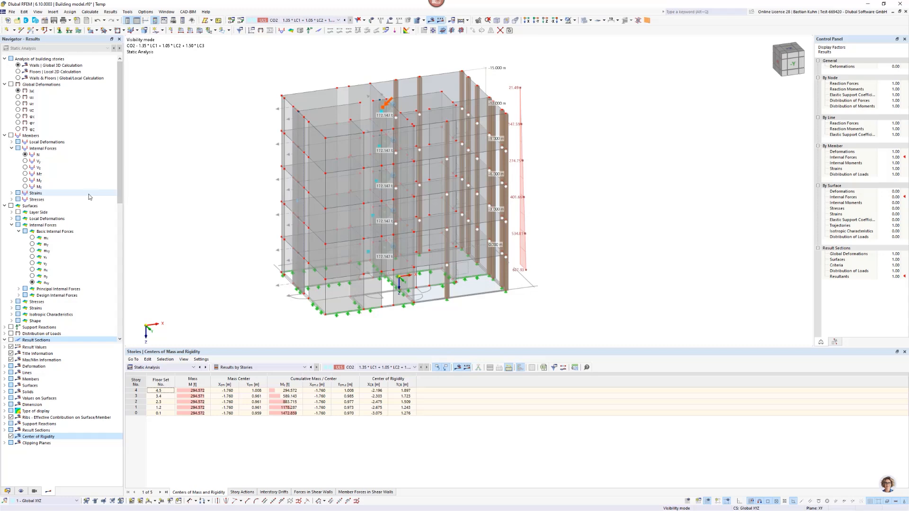
pyautogui.click(11, 85)
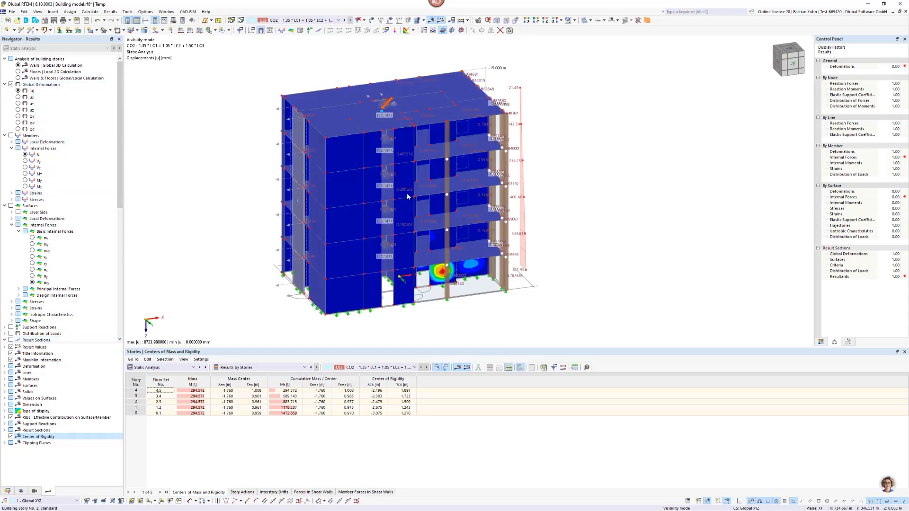
pyautogui.moveTo(431, 187); pyautogui.dragTo(266, 202, button='middle')
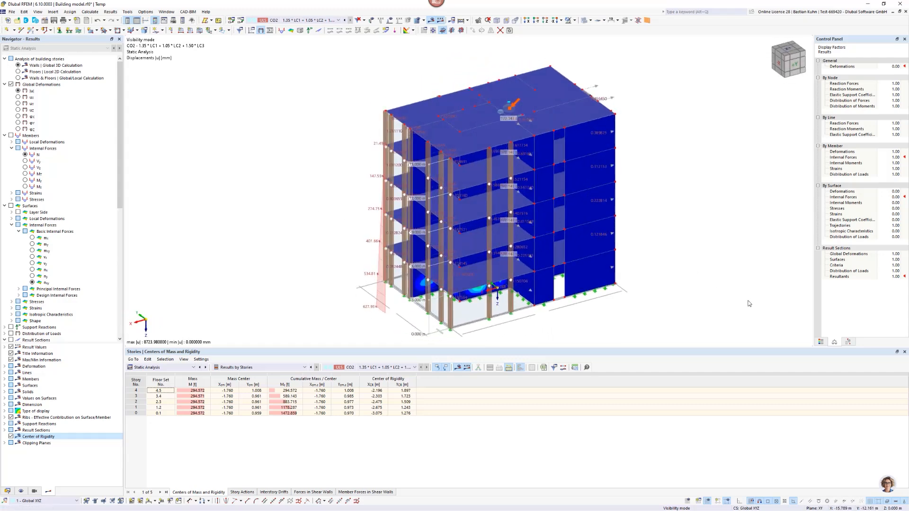
pyautogui.click(820, 342)
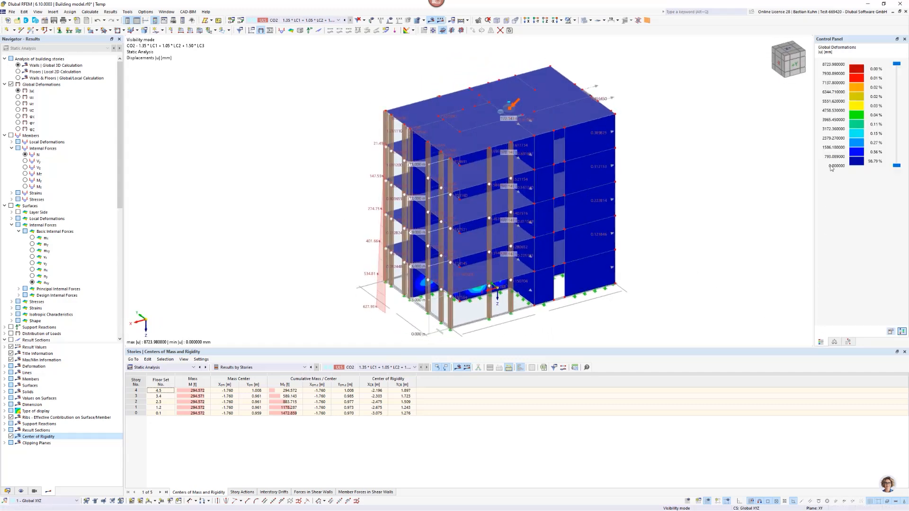
pyautogui.click(835, 342)
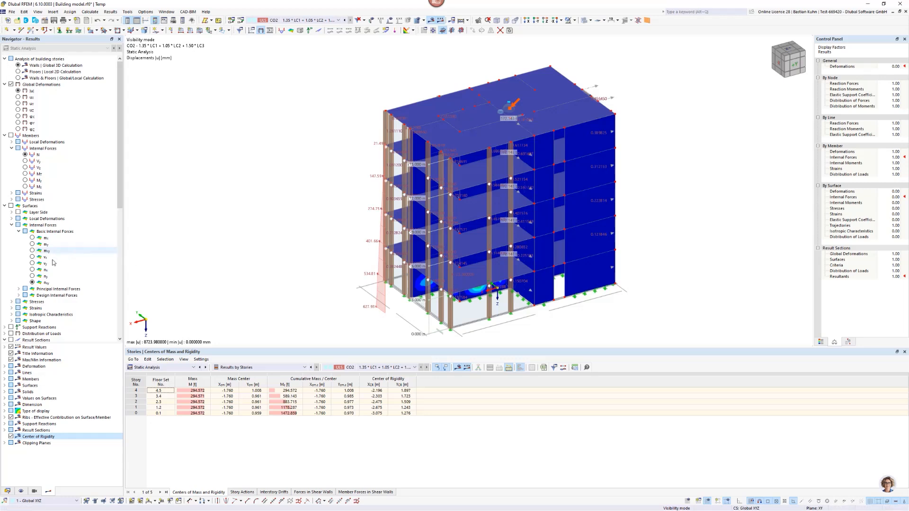
# Replace the deformations with the surface axial forces nxy and show the results of the Floors | Local 2D Calculation.
pyautogui.click(11, 207)
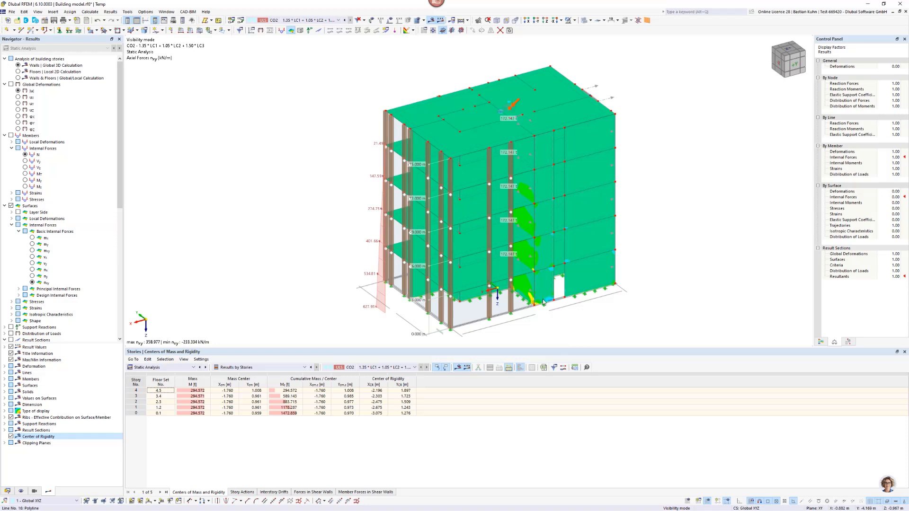
pyautogui.moveTo(546, 297)
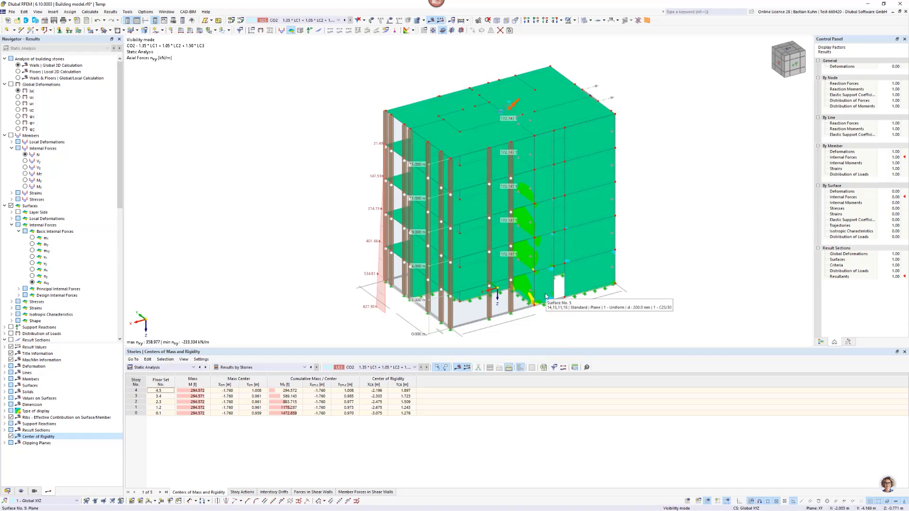
pyautogui.click(18, 72)
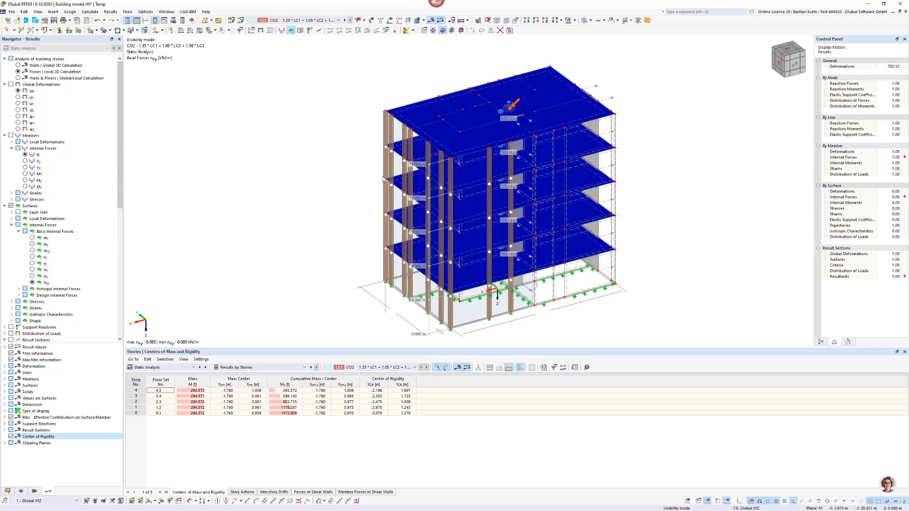
pyautogui.keyDown('ctrl'); pyautogui.moveTo(340, 205); pyautogui.dragTo(159, 234, button='middle'); pyautogui.keyUp('ctrl')
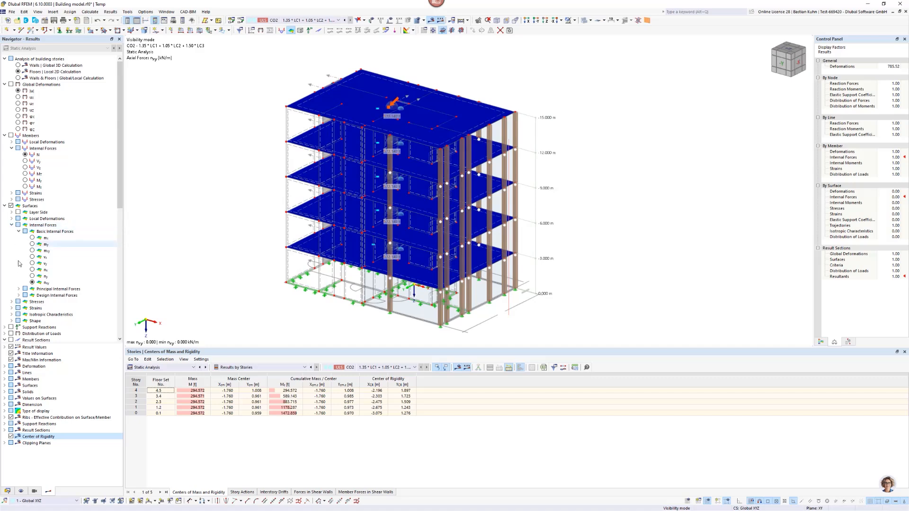
# Show the surface moments mx and my in turn, and examine the global deformations |u| of the floors.
pyautogui.click(32, 238)
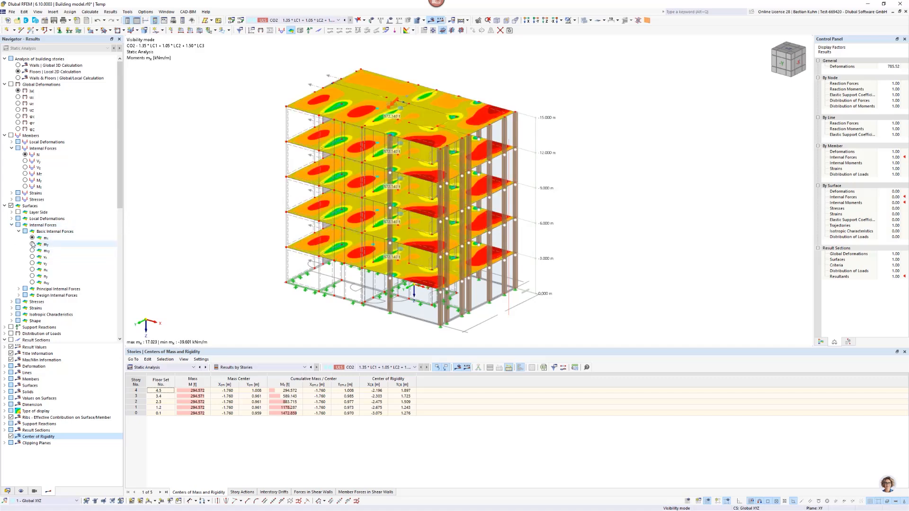
pyautogui.click(32, 244)
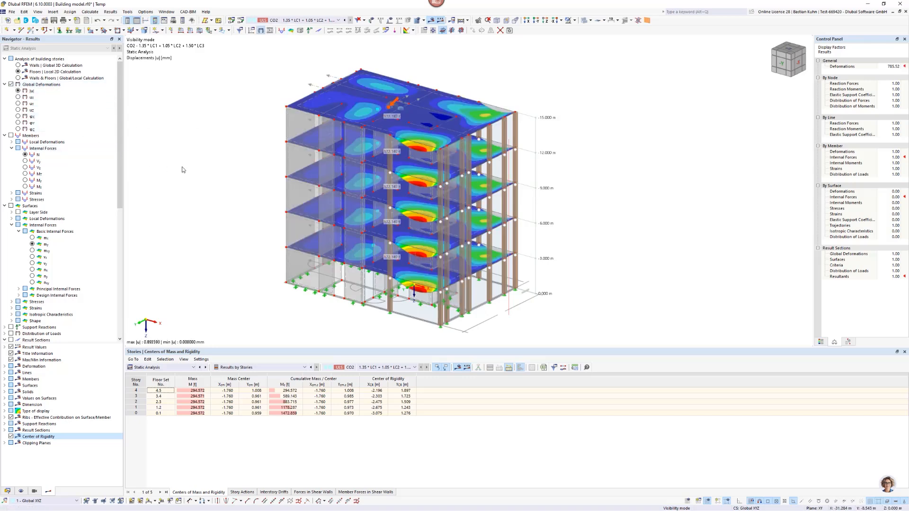
pyautogui.moveTo(419, 160); pyautogui.dragTo(493, 145, button='middle')
pyautogui.scroll(1, 484, 124)
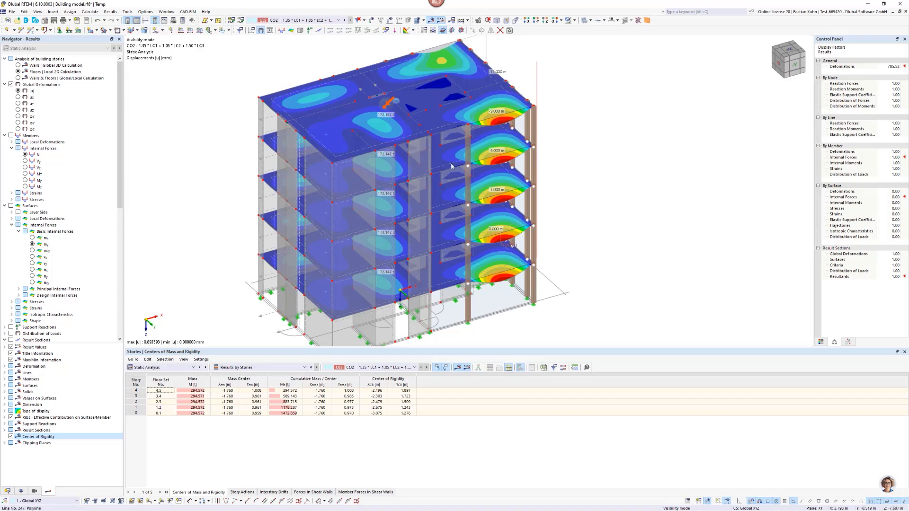
pyautogui.moveTo(456, 166)
pyautogui.mouseDown(button='middle')
pyautogui.moveTo(451, 186)
pyautogui.moveTo(452, 151)
pyautogui.mouseUp(button='middle')
pyautogui.scroll(2, 452, 151)
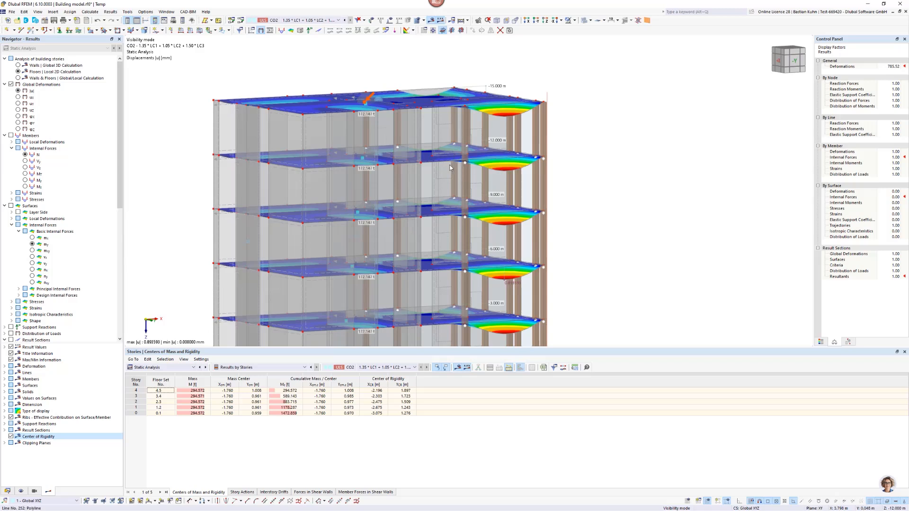
# Compare the deformations of the Walls & Floors | Global/Local Calculation with those of the Floors | Local 2D Calculation.
pyautogui.click(18, 79)
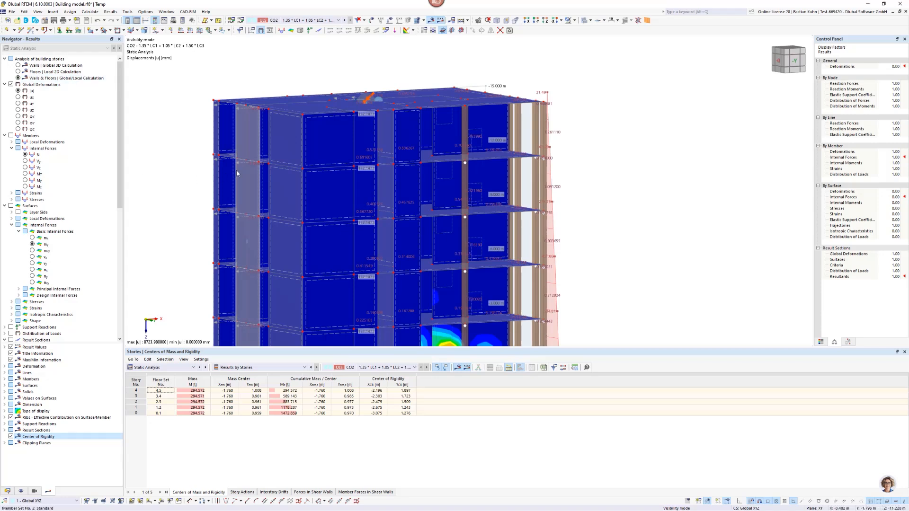
pyautogui.moveTo(238, 174)
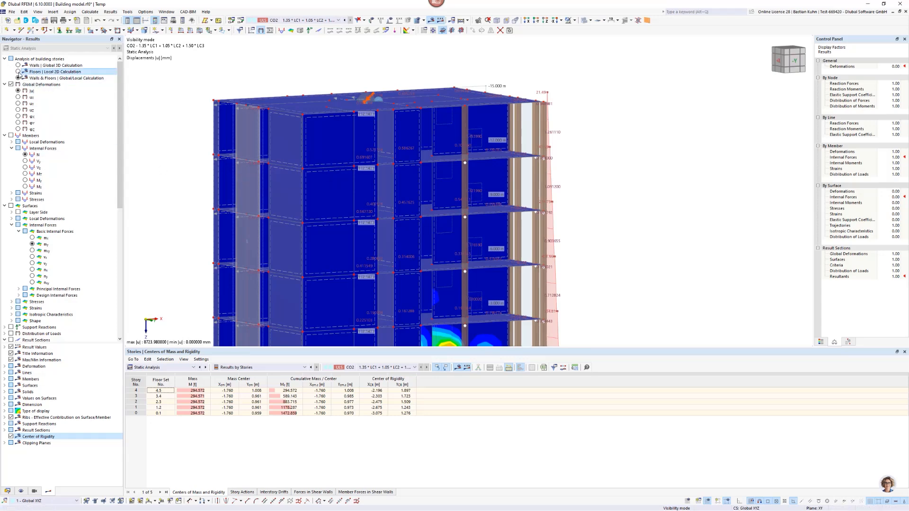
pyautogui.click(19, 72)
pyautogui.scroll(-4, 337, 130)
pyautogui.moveTo(337, 130); pyautogui.dragTo(447, 195, button='middle')
pyautogui.scroll(1, 446, 191)
pyautogui.moveTo(505, 187); pyautogui.dragTo(395, 175, button='middle')
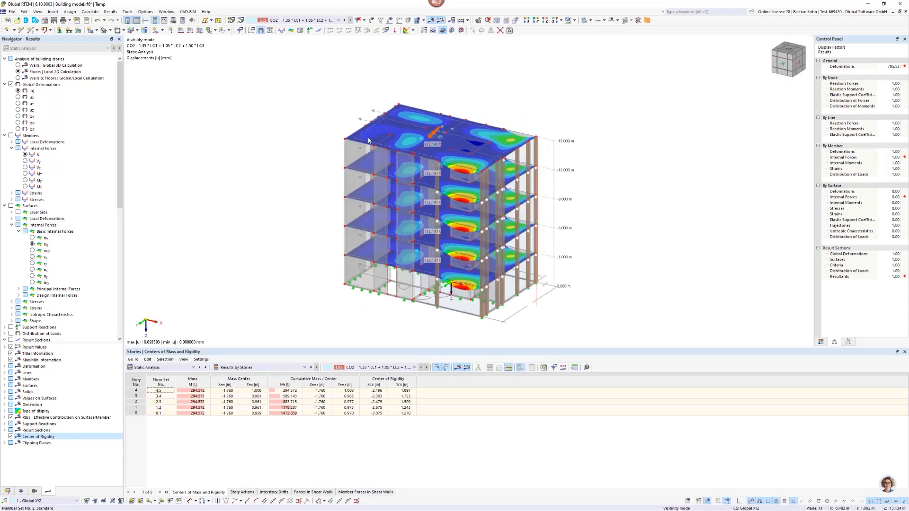
# Open the properties of the top floor slab, review its load transfer settings, and close them without changes.
pyautogui.scroll(5, 367, 136)
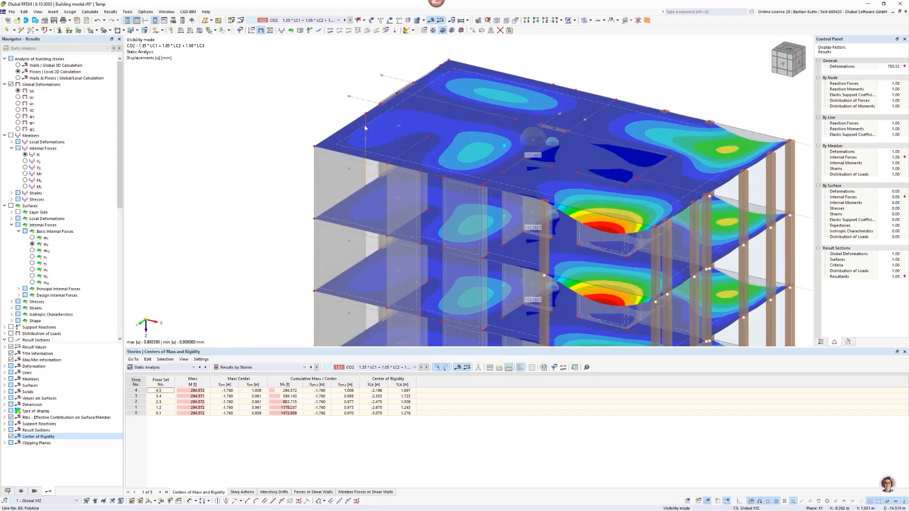
pyautogui.doubleClick(365, 128)
pyautogui.click(643, 124)
pyautogui.doubleClick(349, 140)
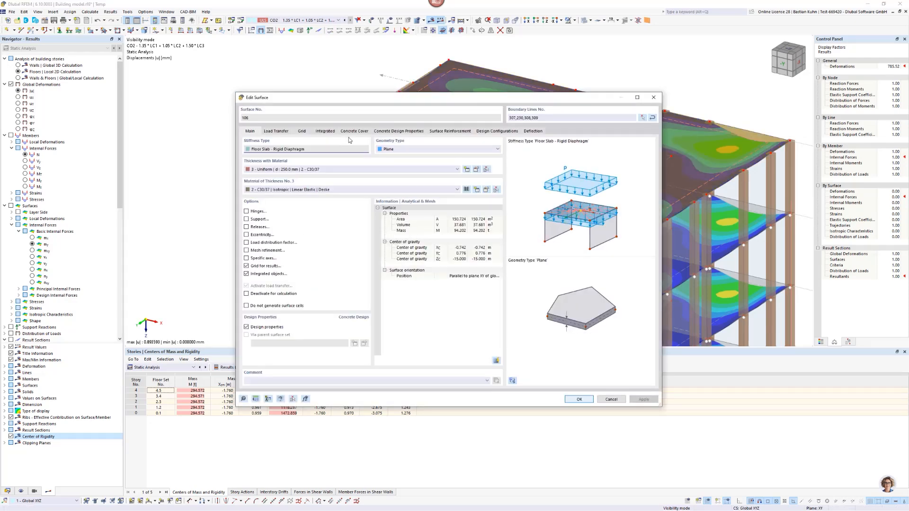
pyautogui.click(279, 132)
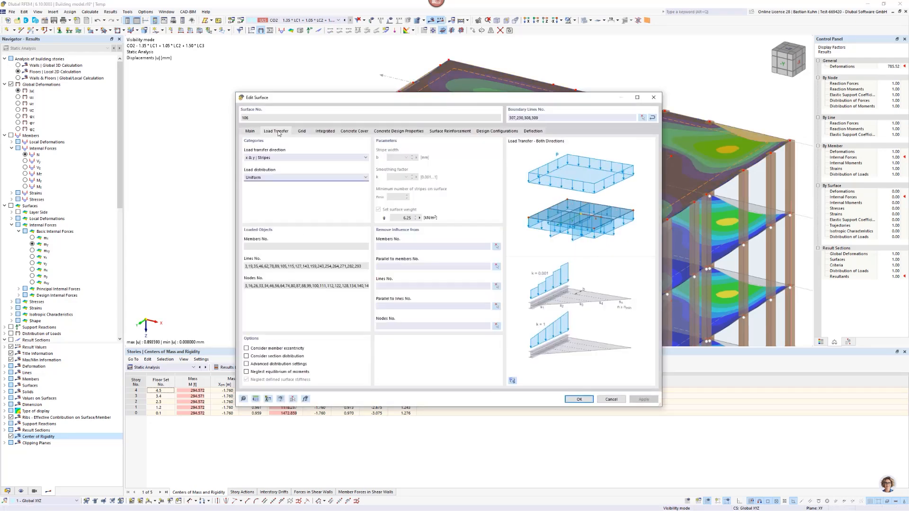
pyautogui.click(653, 98)
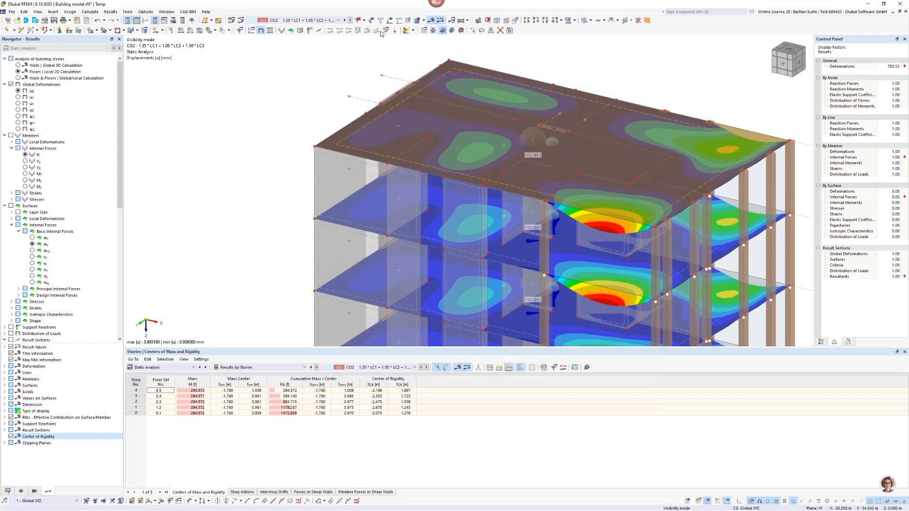
# Switch to load case LC1 - Eigengewicht and display its loads on the building.
pyautogui.click(338, 19)
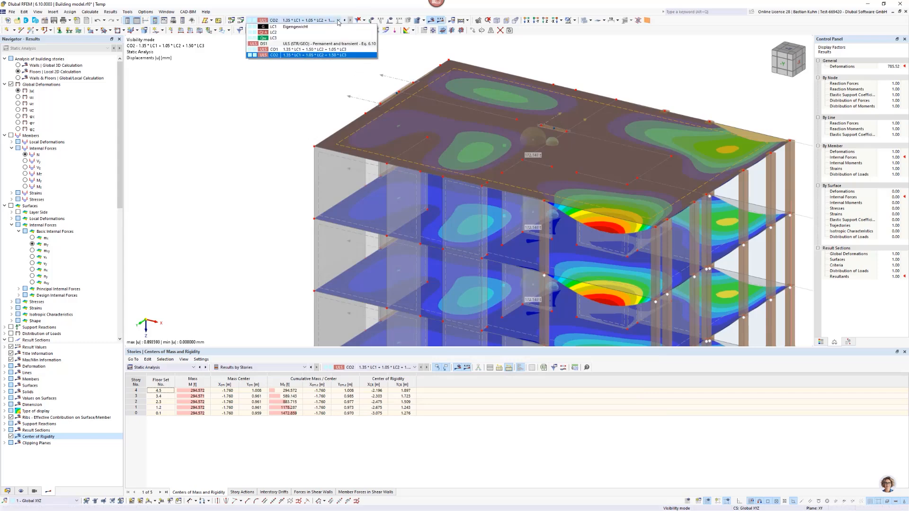
pyautogui.click(313, 27)
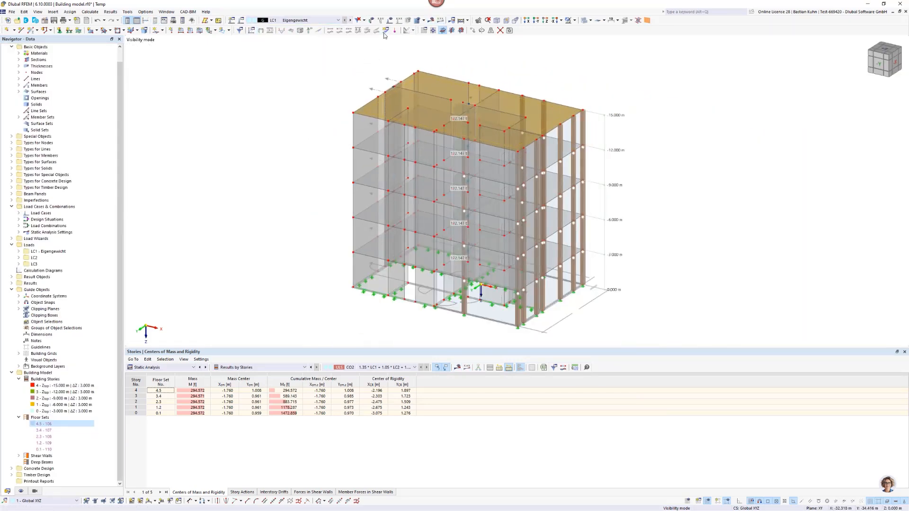
pyautogui.click(390, 20)
pyautogui.moveTo(444, 117); pyautogui.dragTo(396, 139, button='middle')
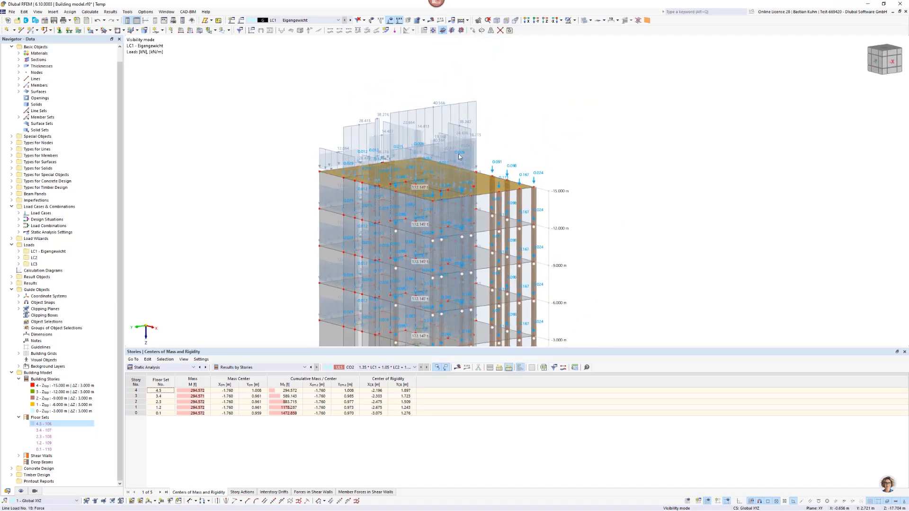
# Hide and redisplay the loads from the distribution surfaces, and examine how the floor loads are distributed to walls and columns.
pyautogui.click(20, 491)
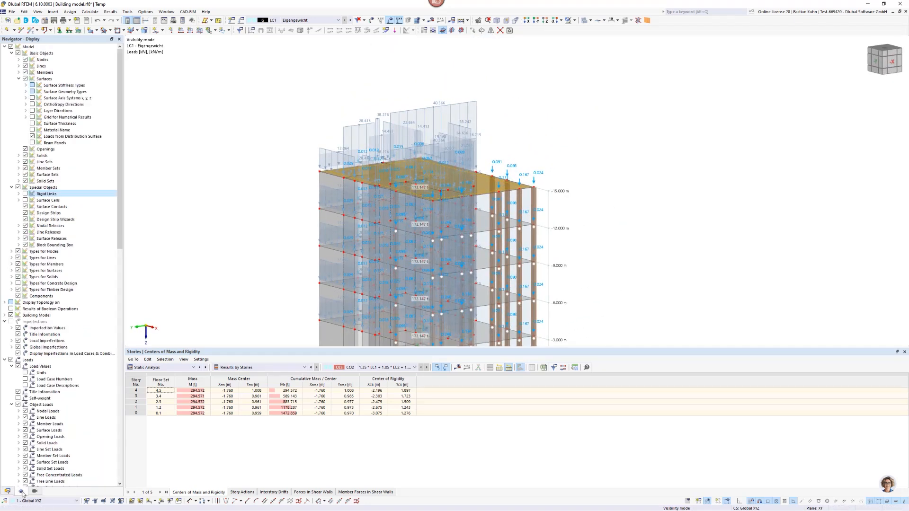
pyautogui.click(32, 137)
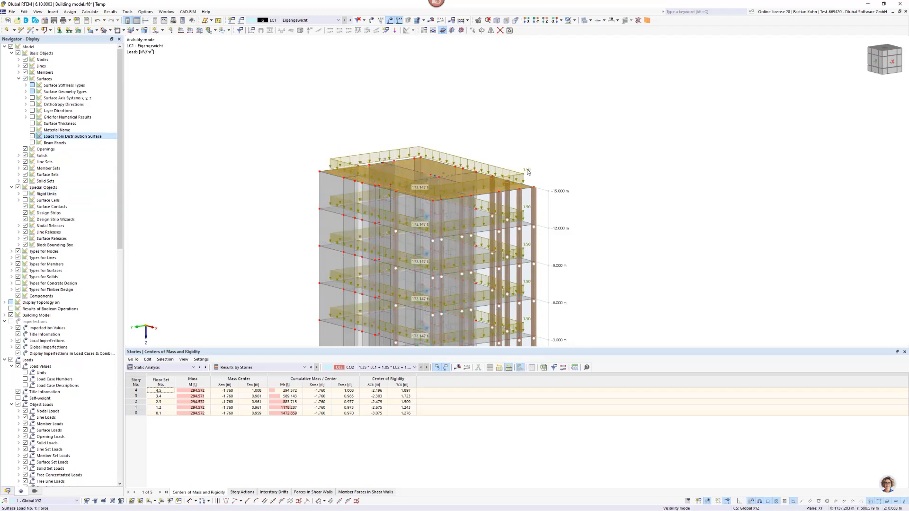
pyautogui.click(32, 136)
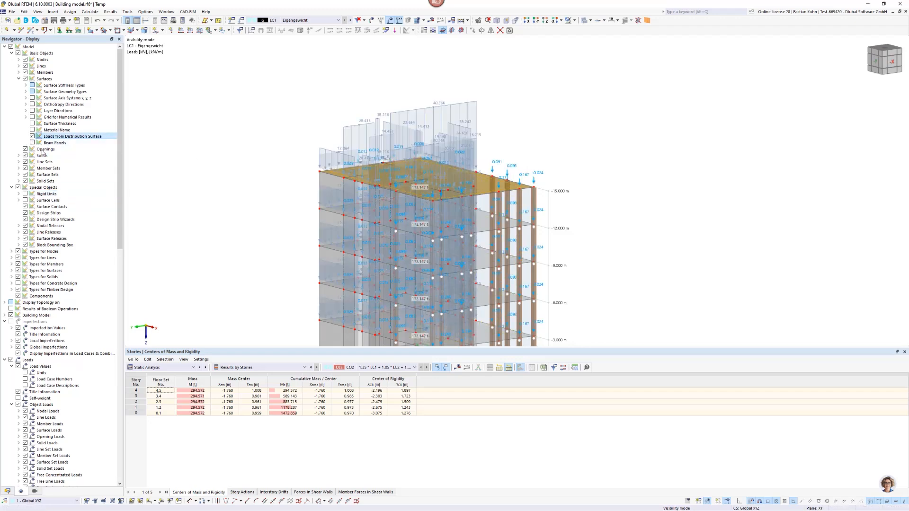
pyautogui.scroll(2, 461, 157)
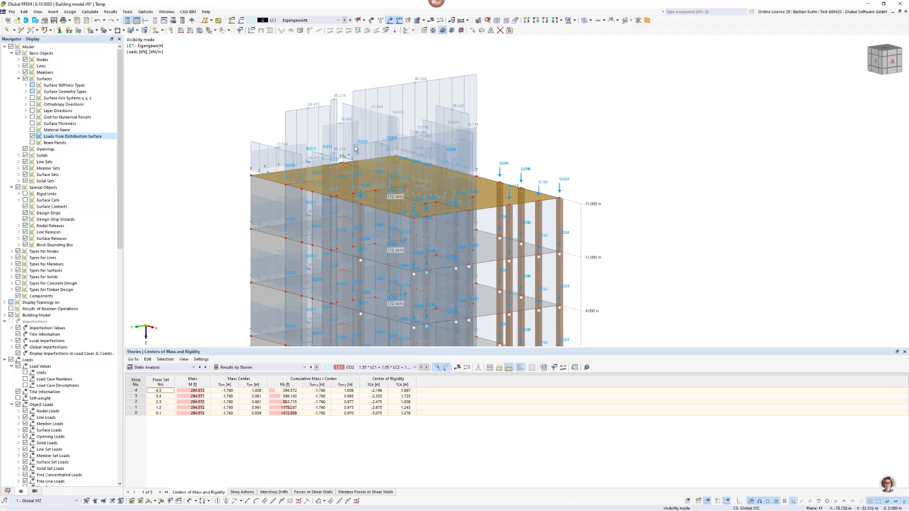
pyautogui.keyDown('ctrl'); pyautogui.moveTo(405, 169); pyautogui.dragTo(407, 151, button='middle'); pyautogui.keyUp('ctrl')
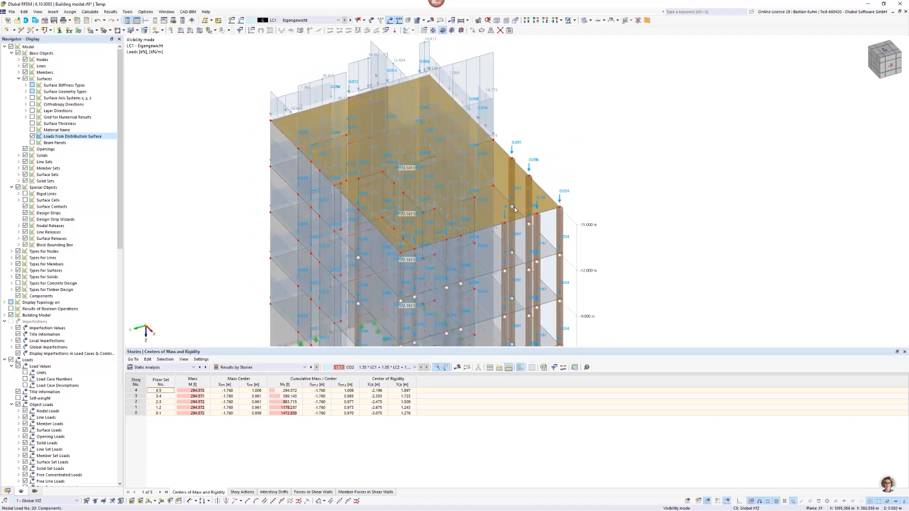
pyautogui.scroll(-3, 515, 210)
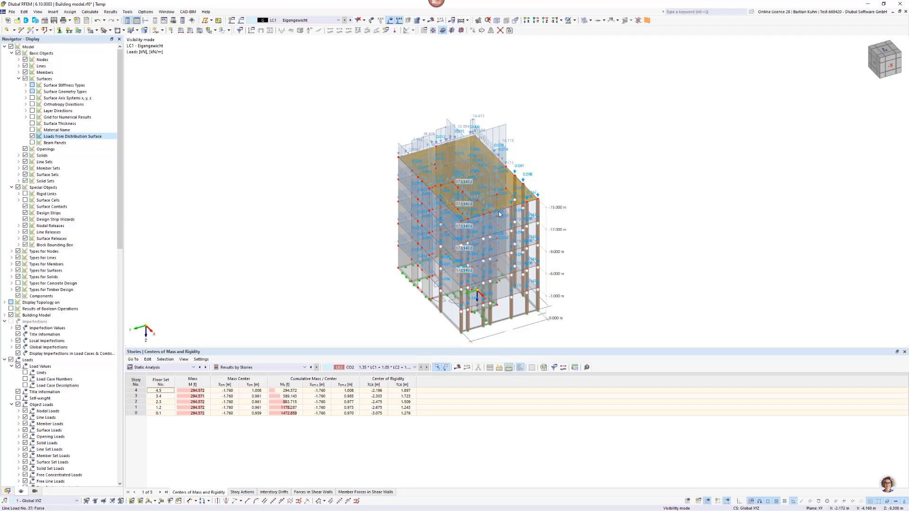
pyautogui.scroll(4, 515, 232)
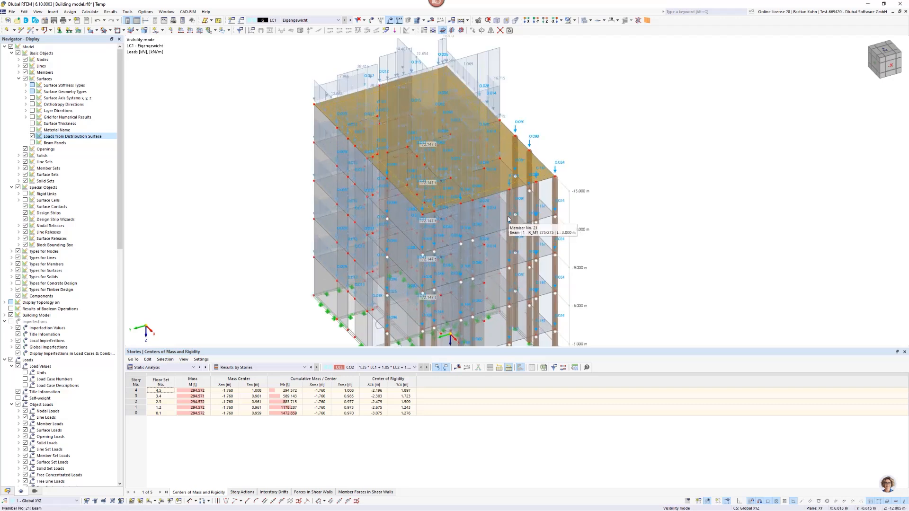
# Add the four lower floor slabs to the selection of the top slab.
pyautogui.click(500, 220)
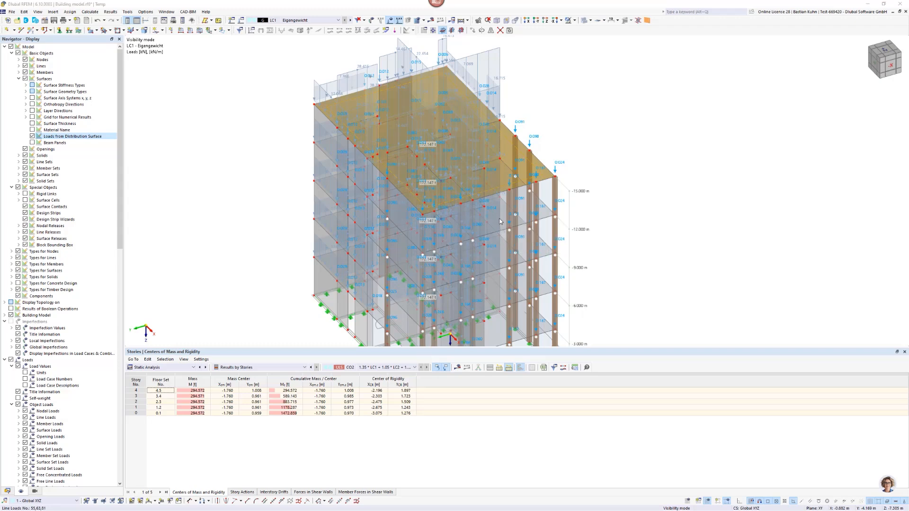
pyautogui.click(518, 305)
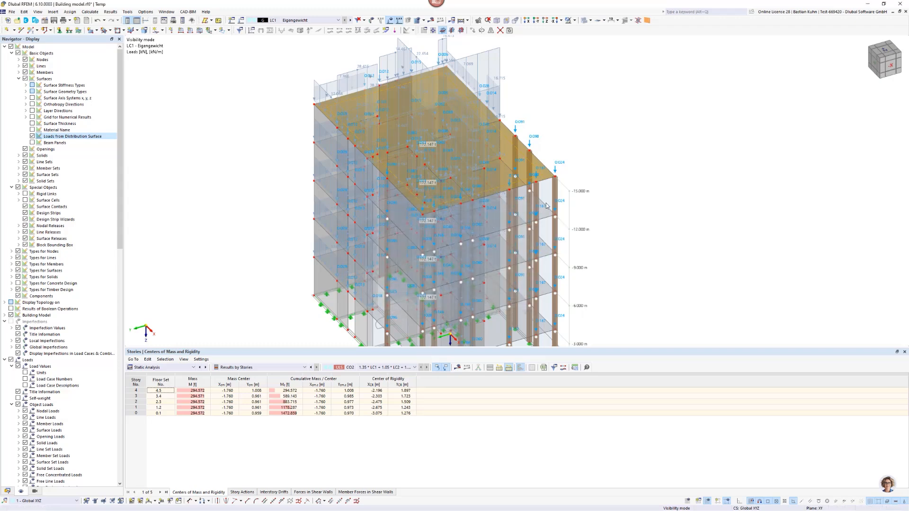
pyautogui.moveTo(536, 202); pyautogui.dragTo(469, 185, button='middle')
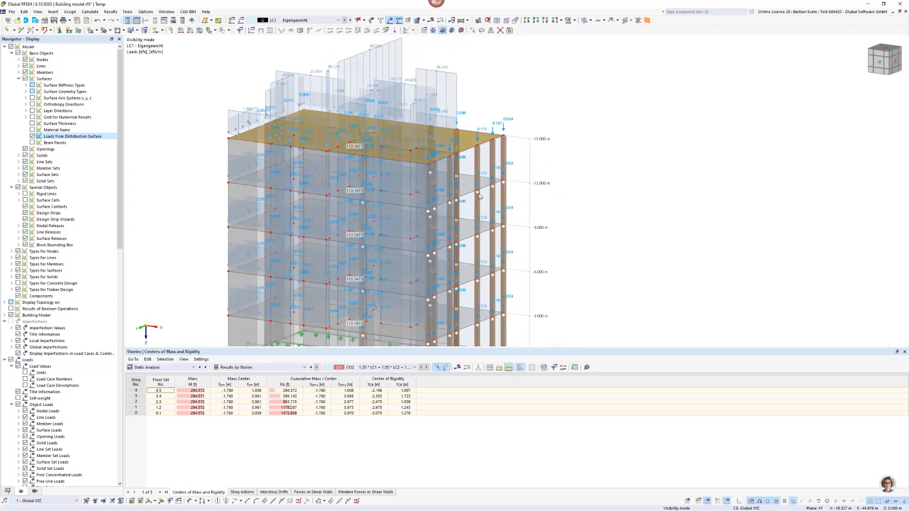
pyautogui.keyDown('ctrl'); pyautogui.click(469, 228); pyautogui.keyUp('ctrl')
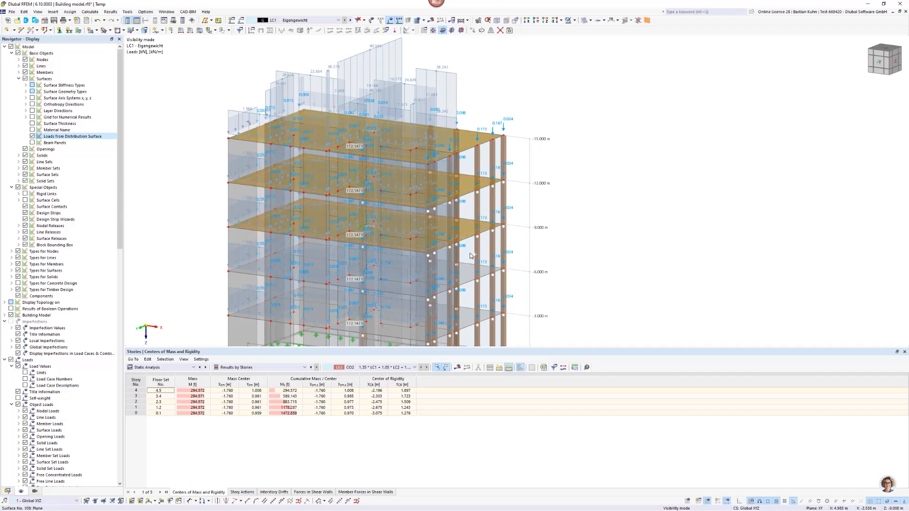
pyautogui.keyDown('ctrl'); pyautogui.click(467, 282); pyautogui.keyUp('ctrl')
pyautogui.keyDown('ctrl'); pyautogui.click(467, 318); pyautogui.keyUp('ctrl')
pyautogui.scroll(-5, 467, 318)
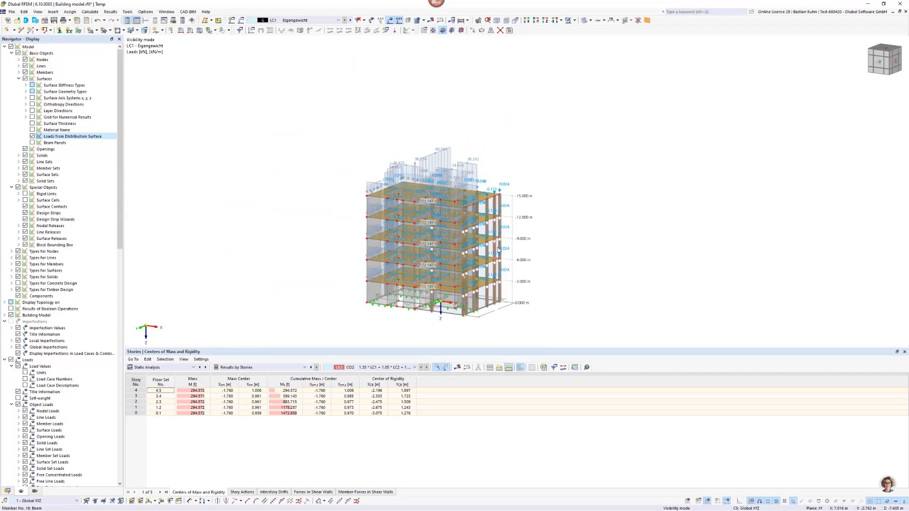
pyautogui.scroll(5, 502, 221)
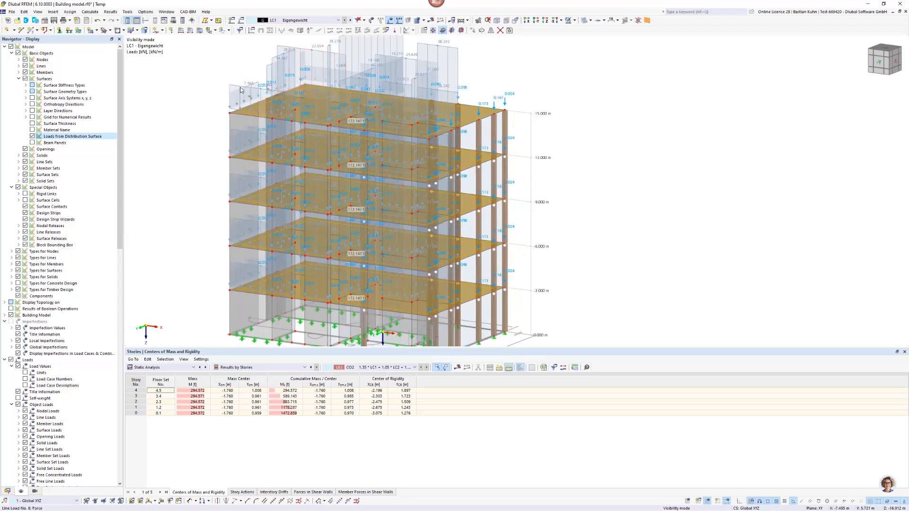
# Set the load transfer direction of the selected floor slabs to Isotropic | FEA and accept the deletion of the CO2 results.
pyautogui.moveTo(253, 85)
pyautogui.moveTo(435, 128)
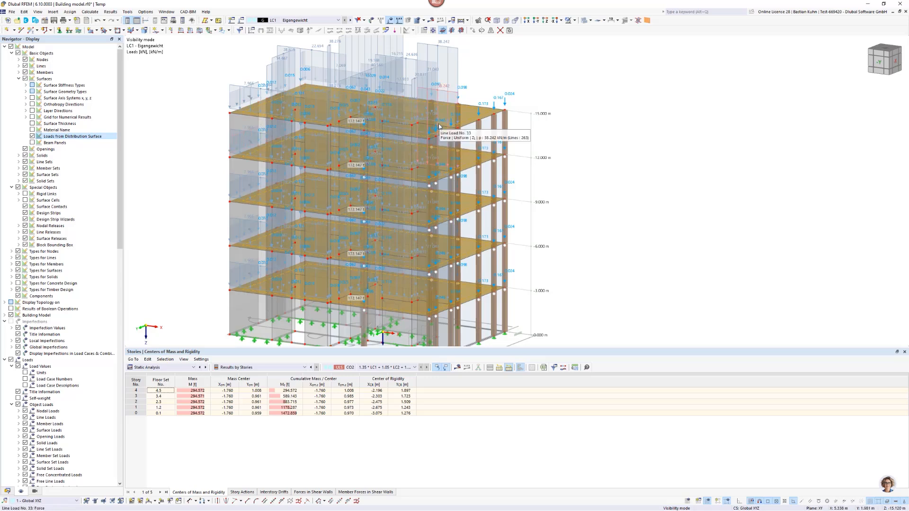
pyautogui.rightClick(472, 107)
pyautogui.click(495, 122)
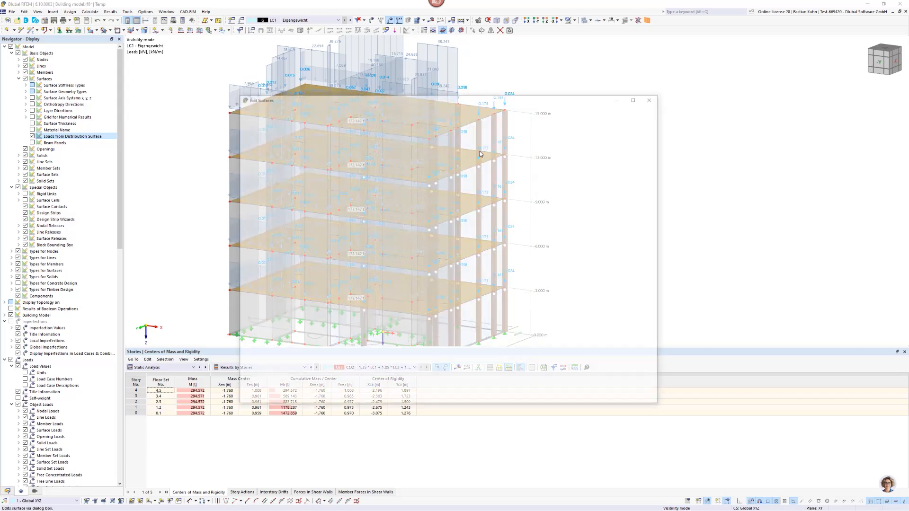
pyautogui.click(276, 131)
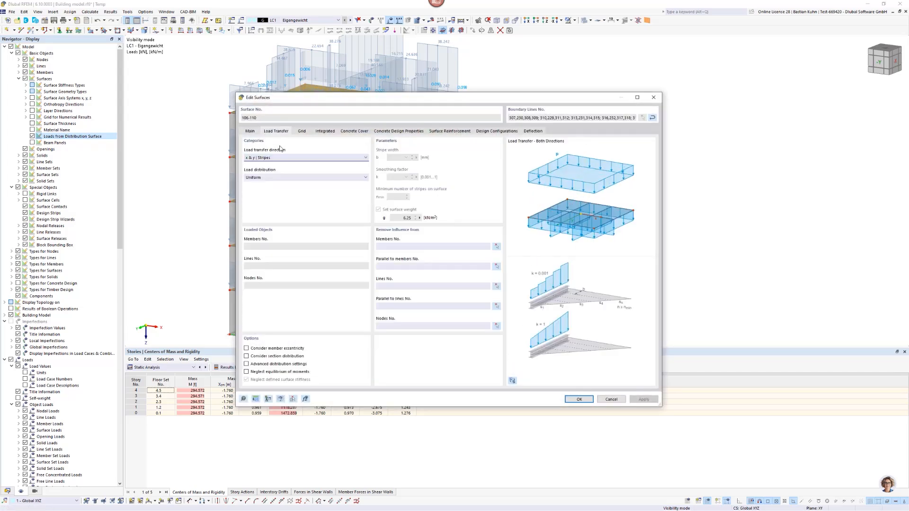
pyautogui.click(284, 158)
pyautogui.click(286, 181)
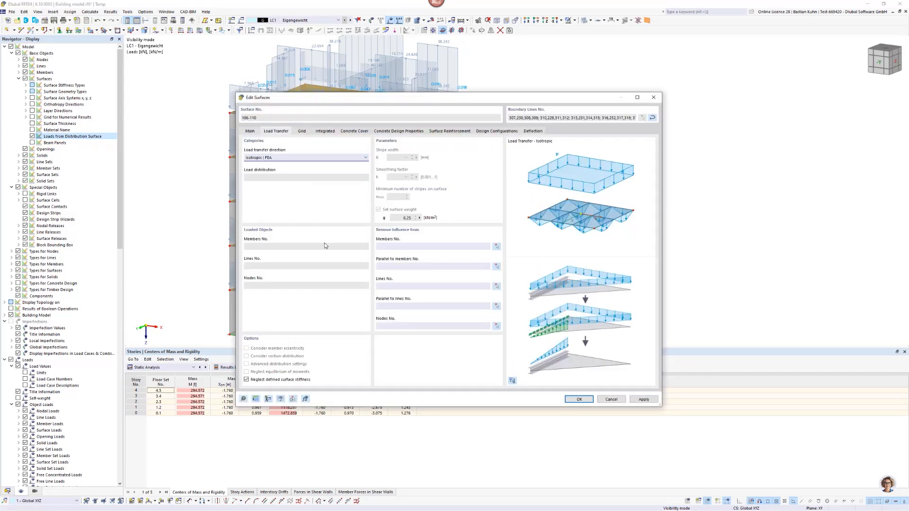
pyautogui.click(578, 399)
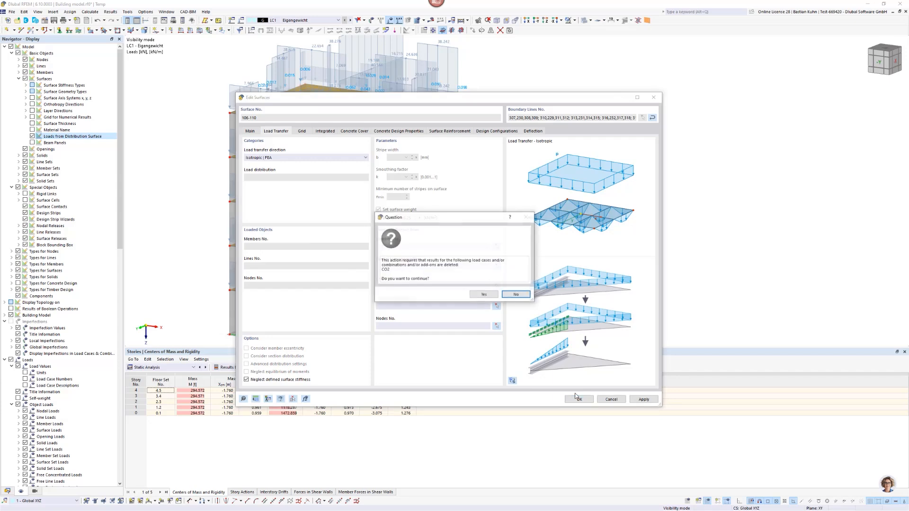
pyautogui.click(476, 294)
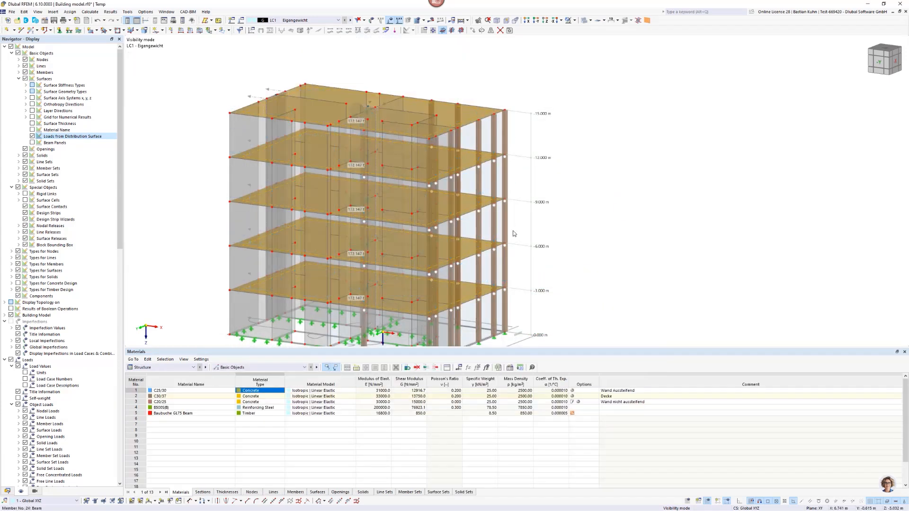
pyautogui.scroll(-3, 577, 218)
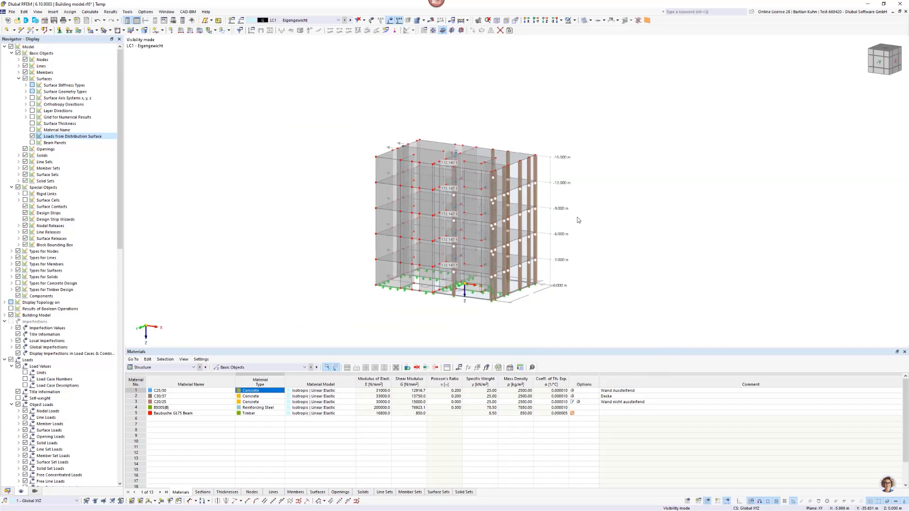
pyautogui.moveTo(577, 219); pyautogui.dragTo(433, 223, button='middle')
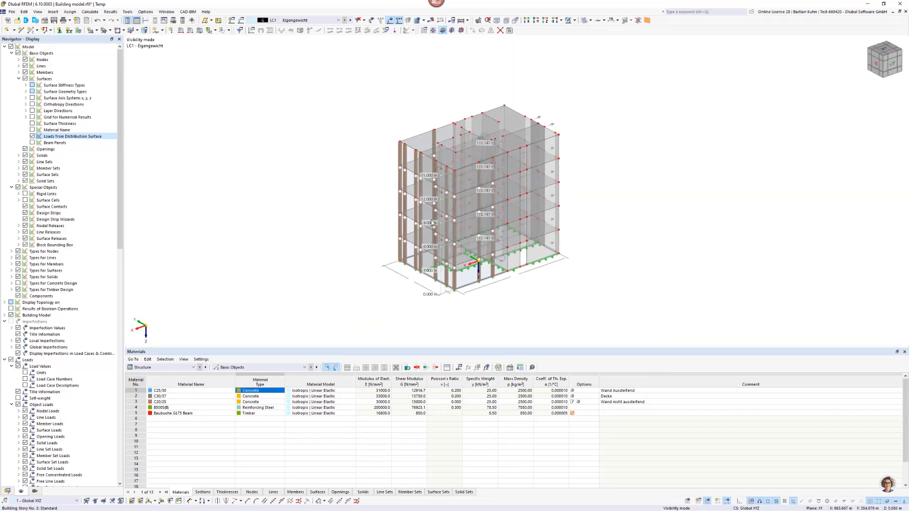
pyautogui.click(7, 492)
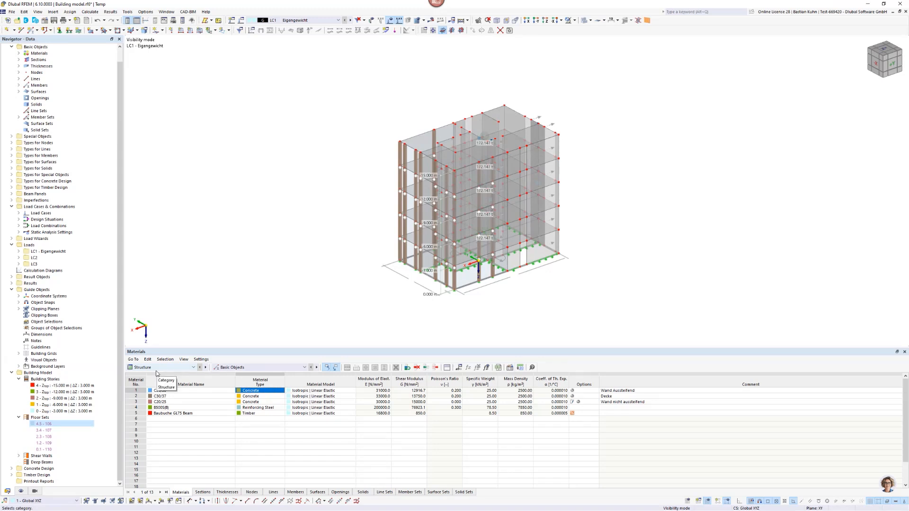
pyautogui.click(53, 386)
pyautogui.keyDown('shift'); pyautogui.click(54, 411); pyautogui.keyUp('shift')
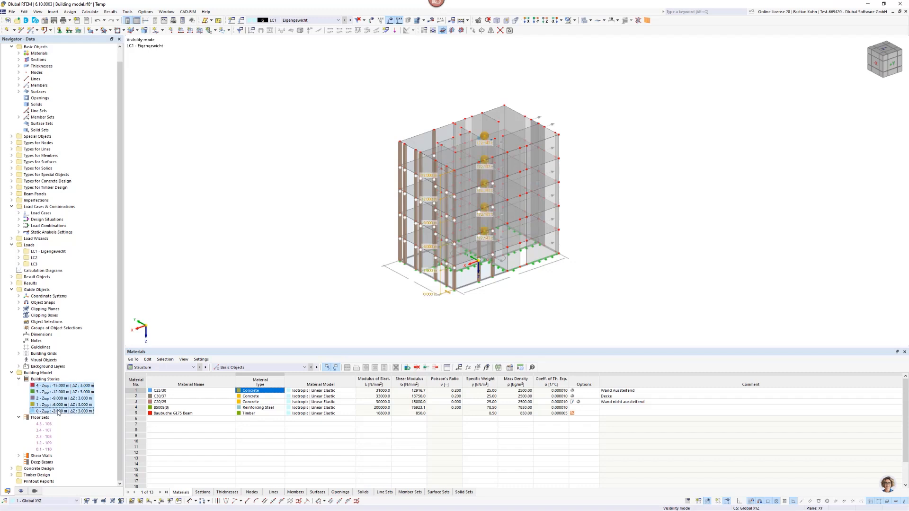
pyautogui.rightClick(56, 411)
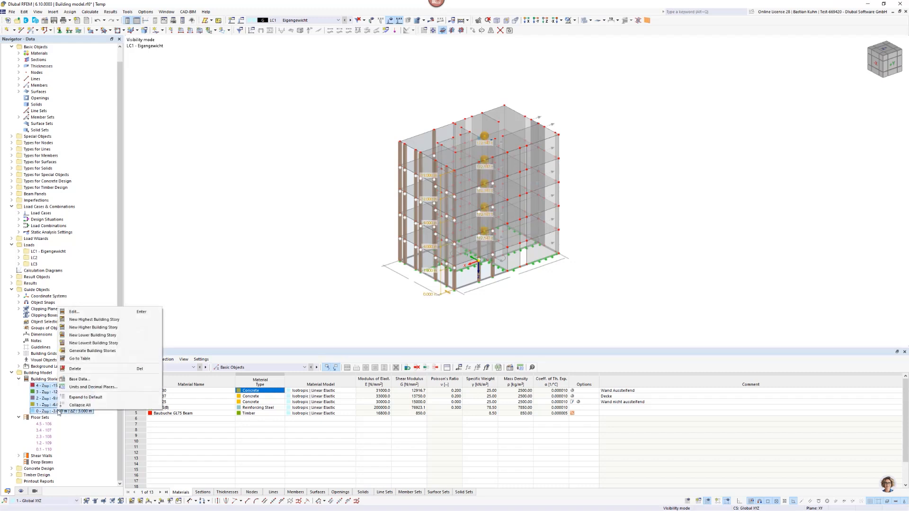
pyautogui.click(198, 287)
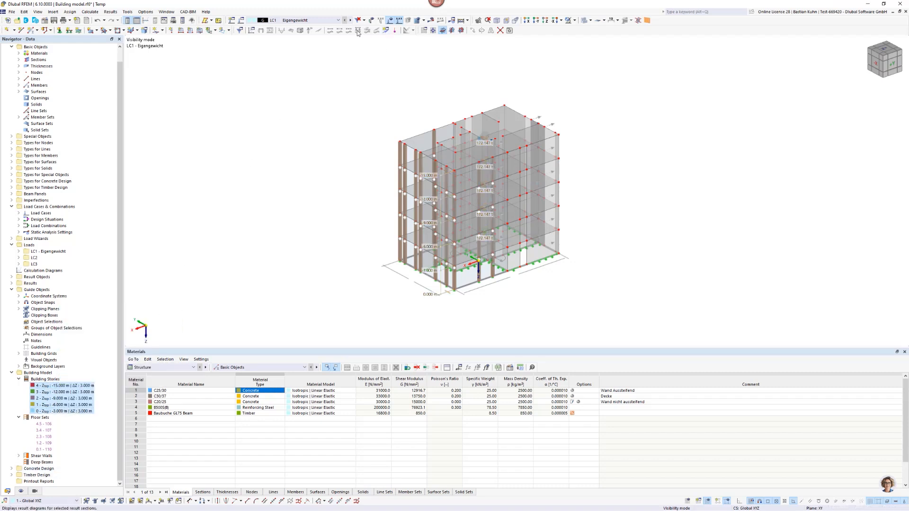
# Switch to load combination CO2, calculate it and display its deformation results on the building.
pyautogui.click(327, 20)
pyautogui.click(325, 55)
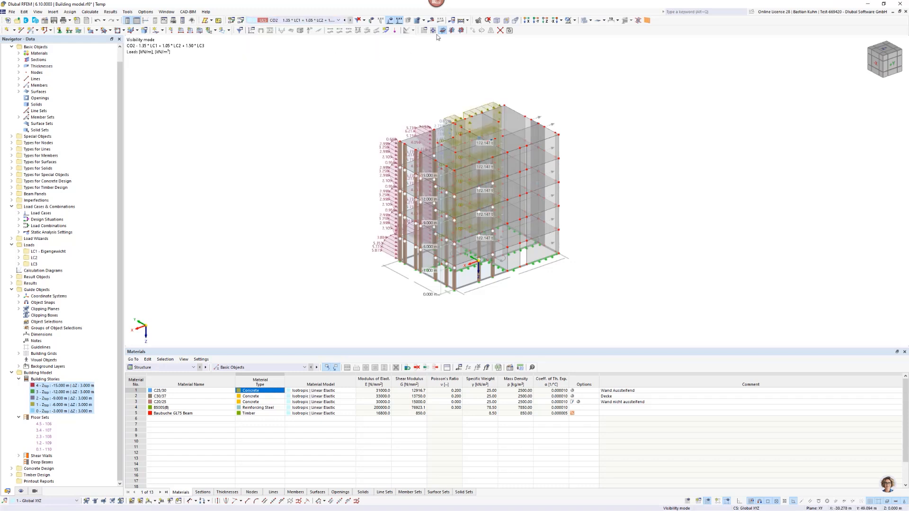
pyautogui.click(432, 20)
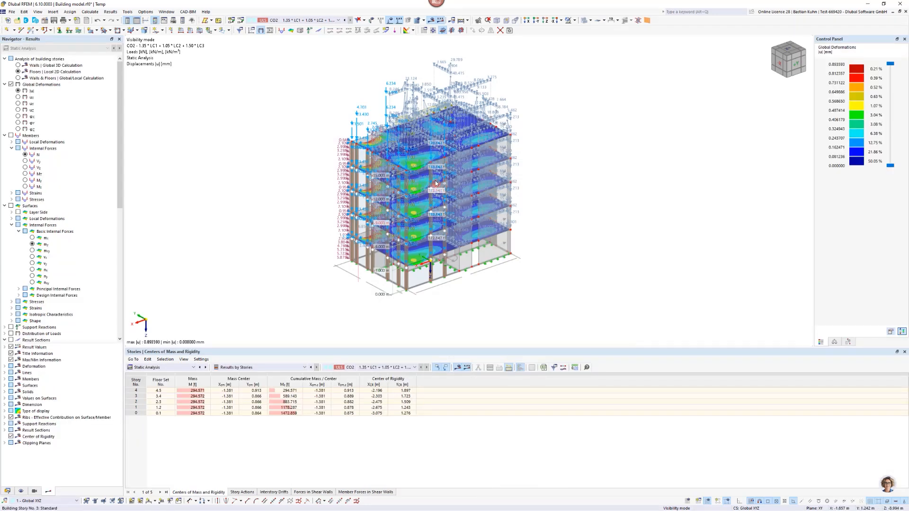
pyautogui.keyDown('ctrl'); pyautogui.moveTo(434, 181); pyautogui.dragTo(531, 157, button='middle'); pyautogui.keyUp('ctrl')
pyautogui.scroll(2, 442, 109)
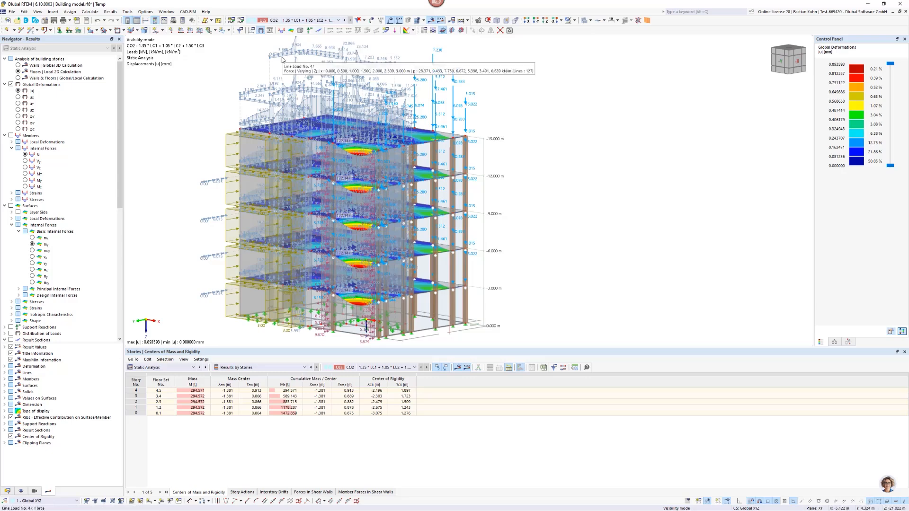
# Switch to load case LC1 - Eigengewicht and check the load transfer settings of the top floor slab.
pyautogui.click(320, 22)
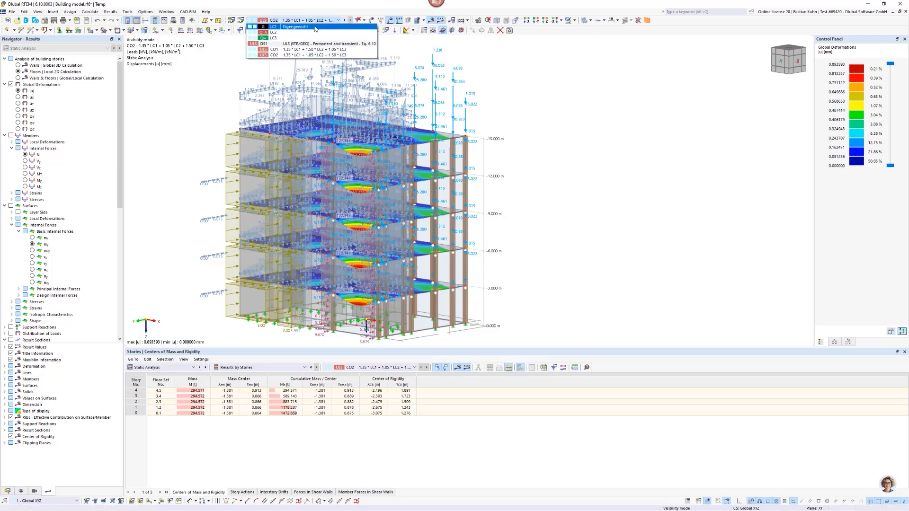
pyautogui.click(314, 27)
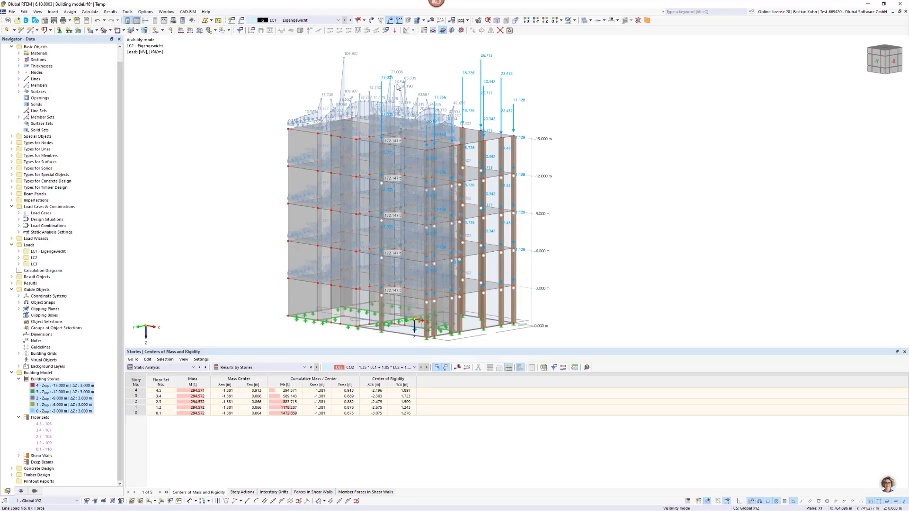
pyautogui.doubleClick(471, 137)
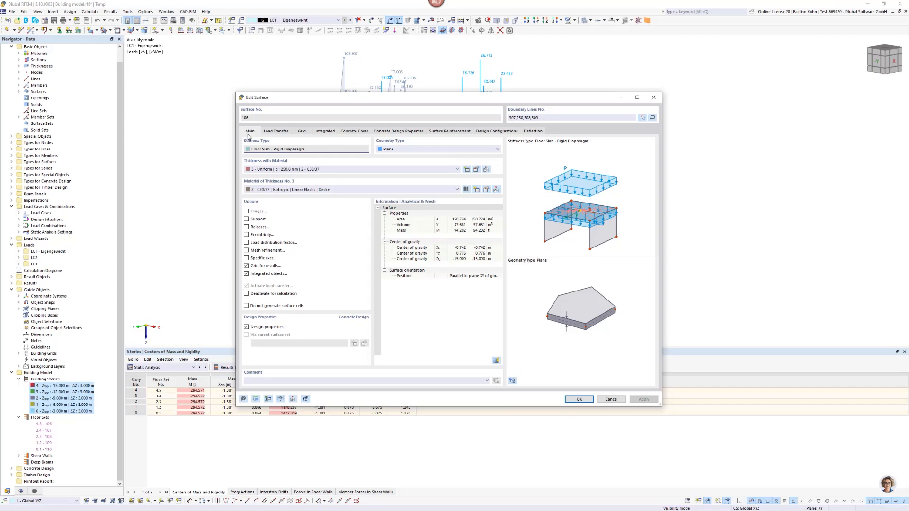
pyautogui.click(277, 133)
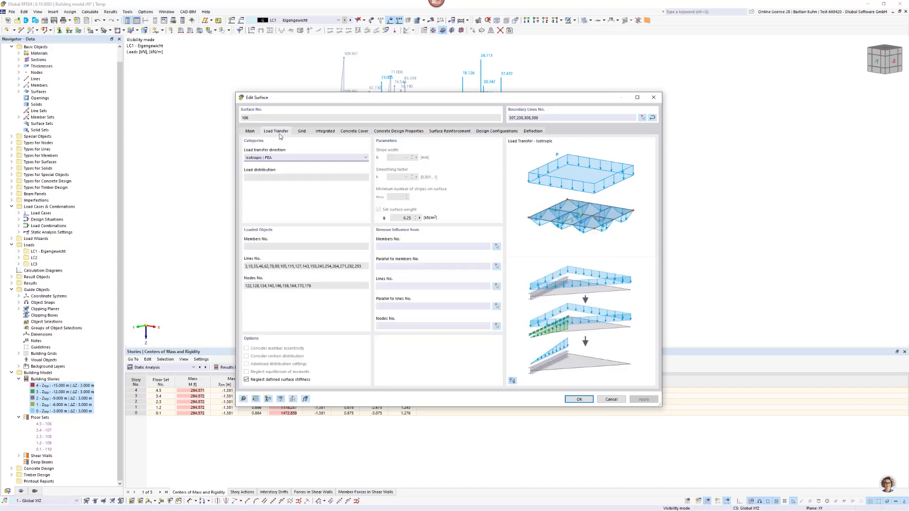
pyautogui.click(578, 399)
pyautogui.keyDown('ctrl'); pyautogui.moveTo(587, 180); pyautogui.dragTo(421, 217, button='middle'); pyautogui.keyUp('ctrl')
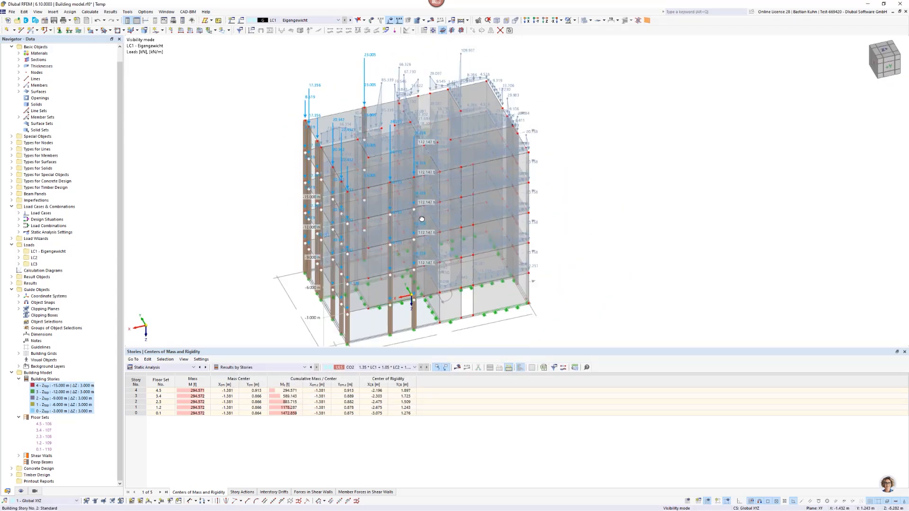
# Return to load combination CO2 and compare the floors' X-direction displacement with their total displacement.
pyautogui.click(306, 20)
pyautogui.click(298, 55)
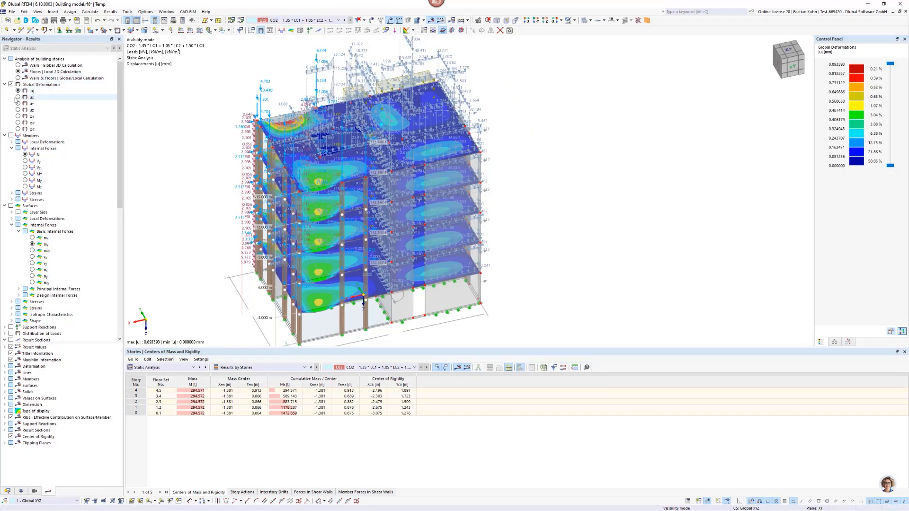
pyautogui.click(18, 97)
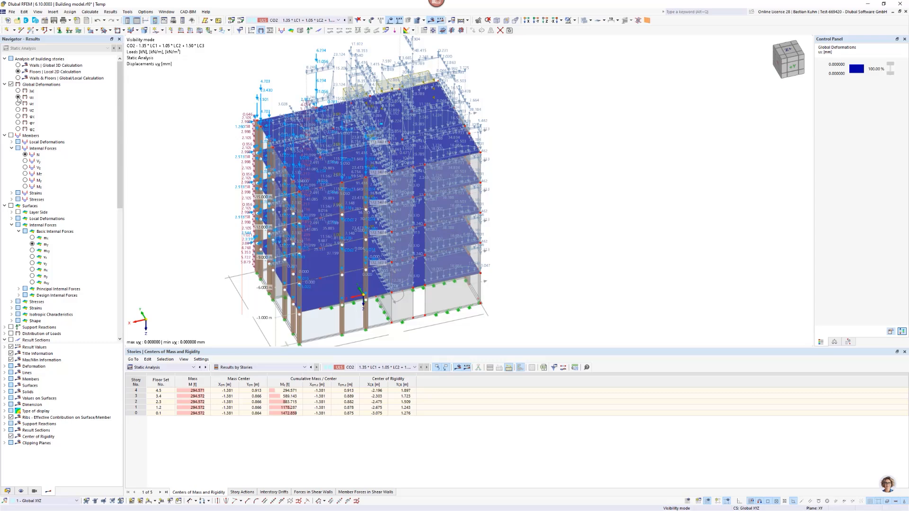
pyautogui.click(19, 91)
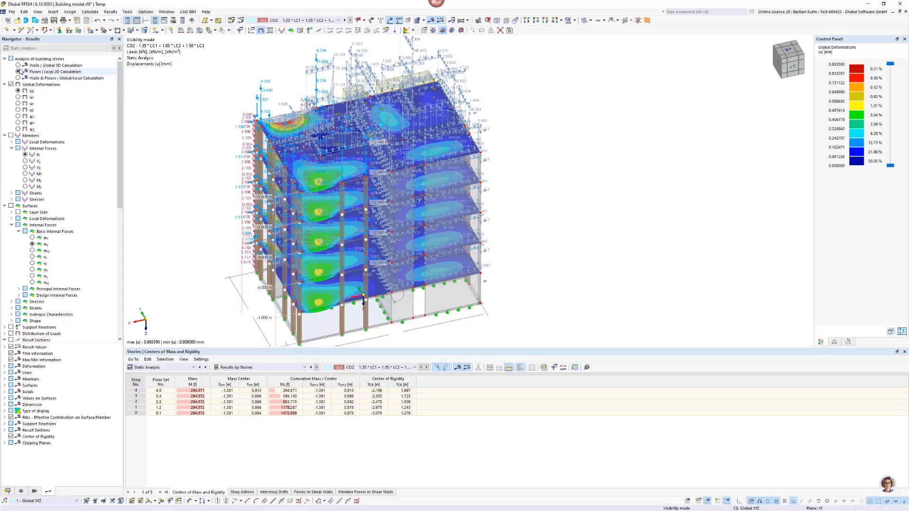
# Switch the building story analysis results to Walls & Floors | Global/Local Calculation.
pyautogui.click(18, 66)
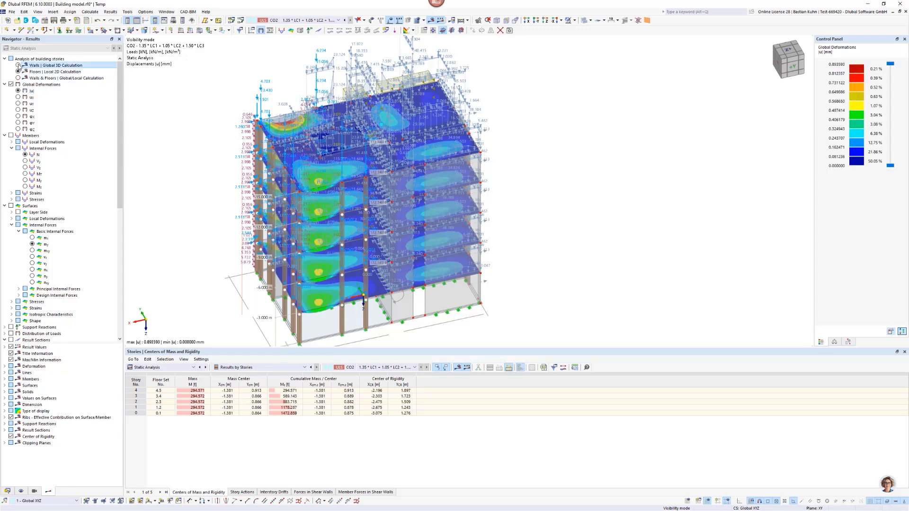
pyautogui.click(18, 78)
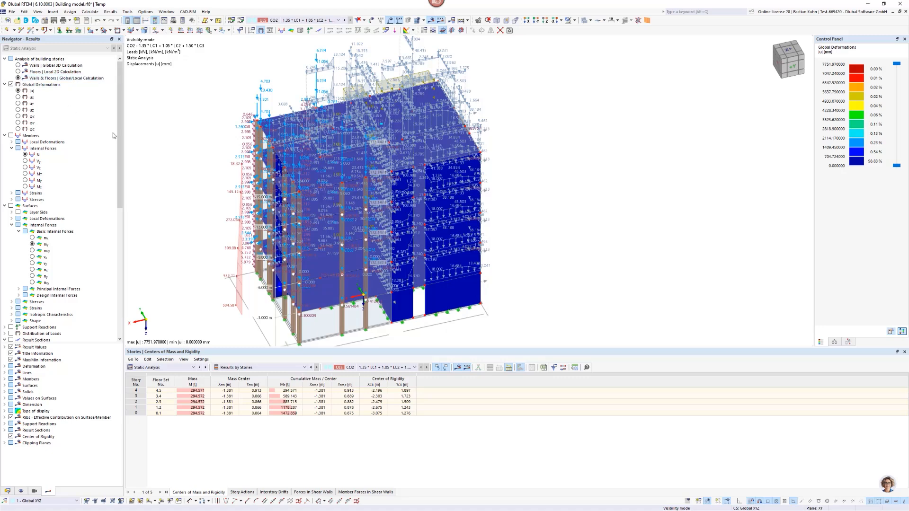
pyautogui.scroll(-3, 214, 190)
pyautogui.moveTo(216, 181); pyautogui.dragTo(269, 127, button='middle')
# Show only generated visibilities, adding the 200 mm C25/30 and 250 mm C30/37 uniform thickness surfaces.
pyautogui.click(34, 491)
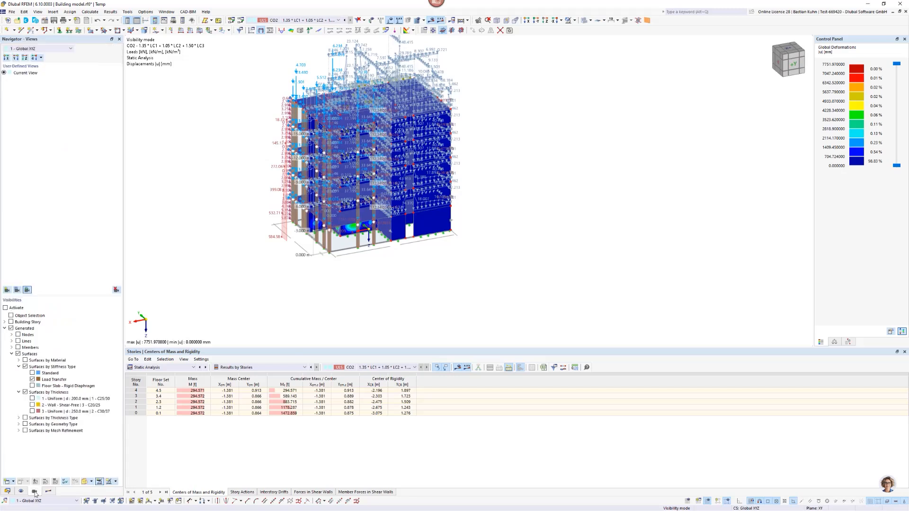
pyautogui.click(32, 399)
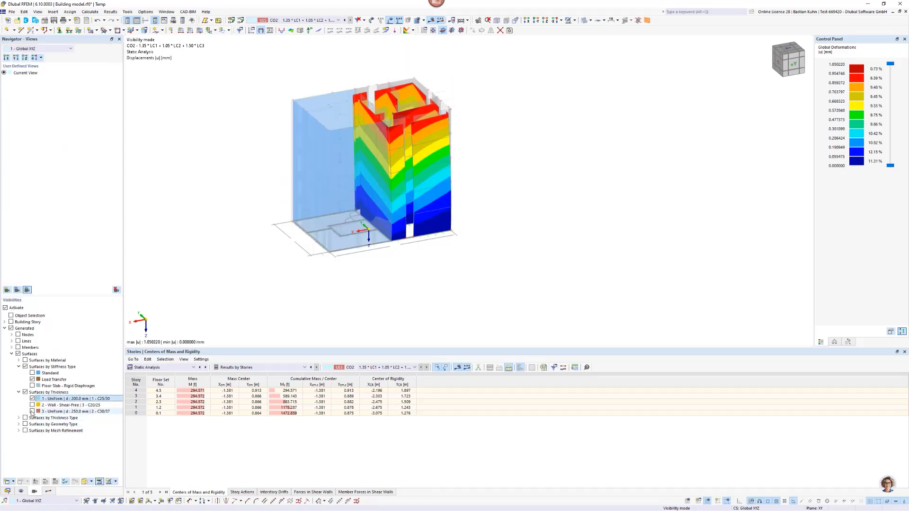
pyautogui.click(32, 412)
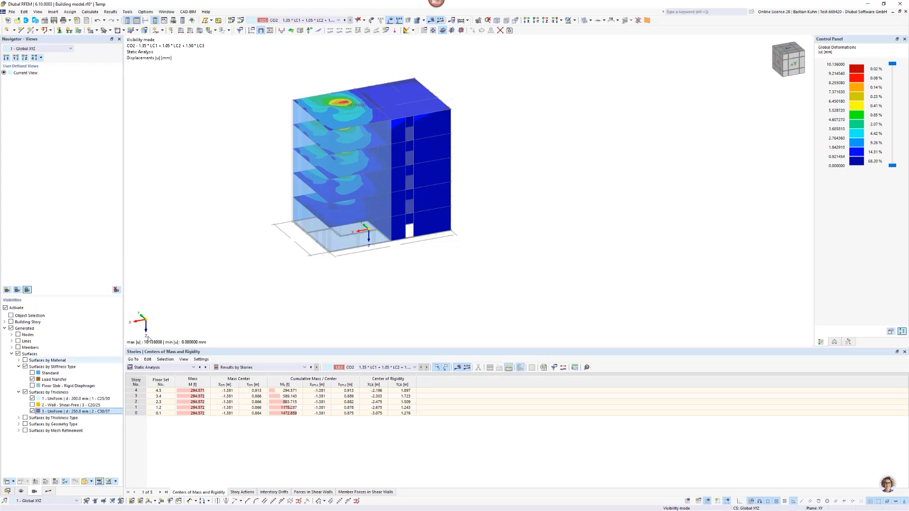
# Examine the global displacements of the walls and floors in the X direction and in the Y direction.
pyautogui.click(48, 491)
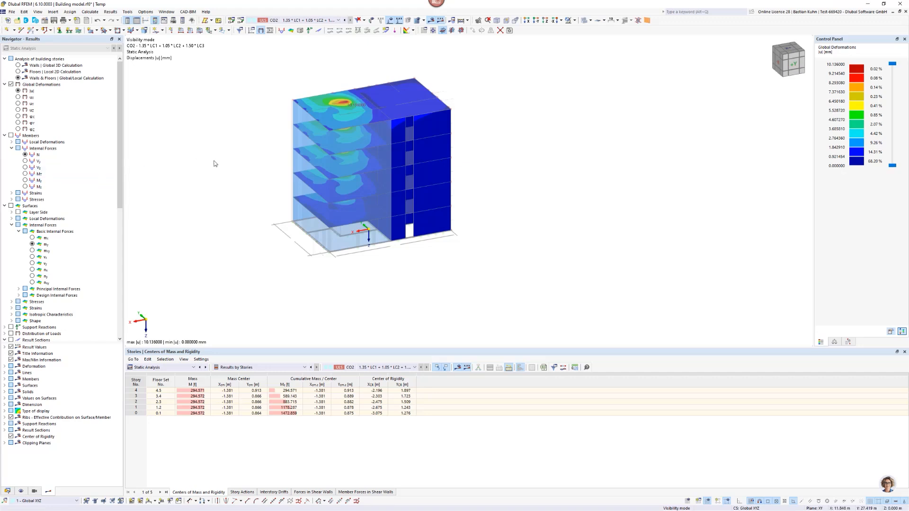
pyautogui.keyDown('ctrl'); pyautogui.moveTo(261, 146); pyautogui.dragTo(389, 110, button='middle'); pyautogui.keyUp('ctrl')
pyautogui.scroll(5, 374, 105)
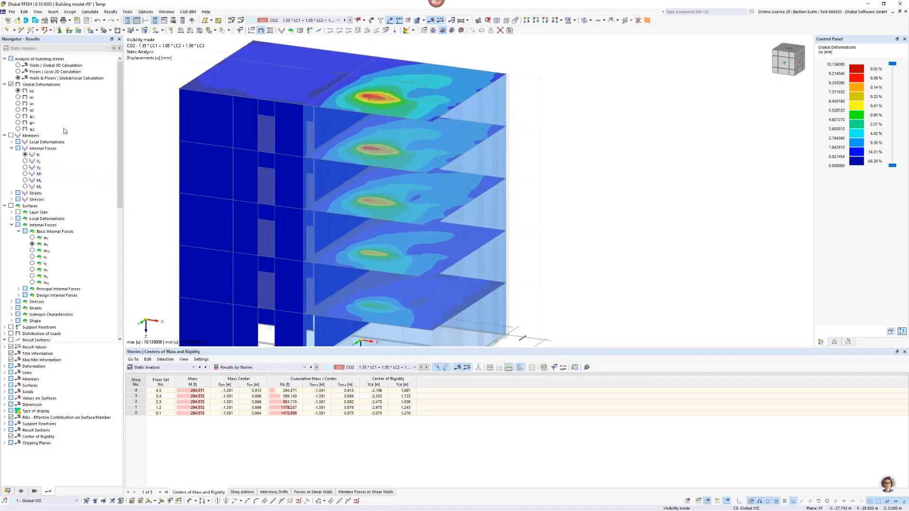
pyautogui.click(18, 97)
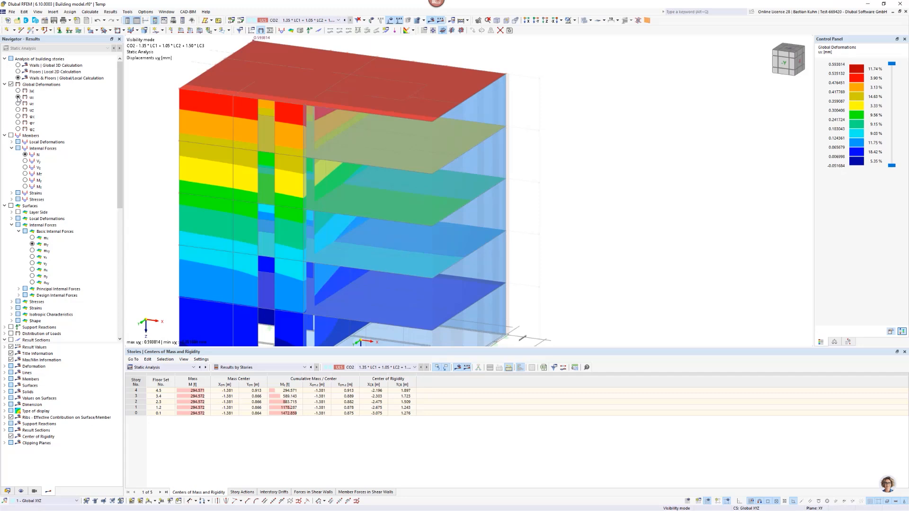
pyautogui.scroll(-4, 291, 102)
pyautogui.moveTo(305, 98); pyautogui.dragTo(335, 97, button='middle')
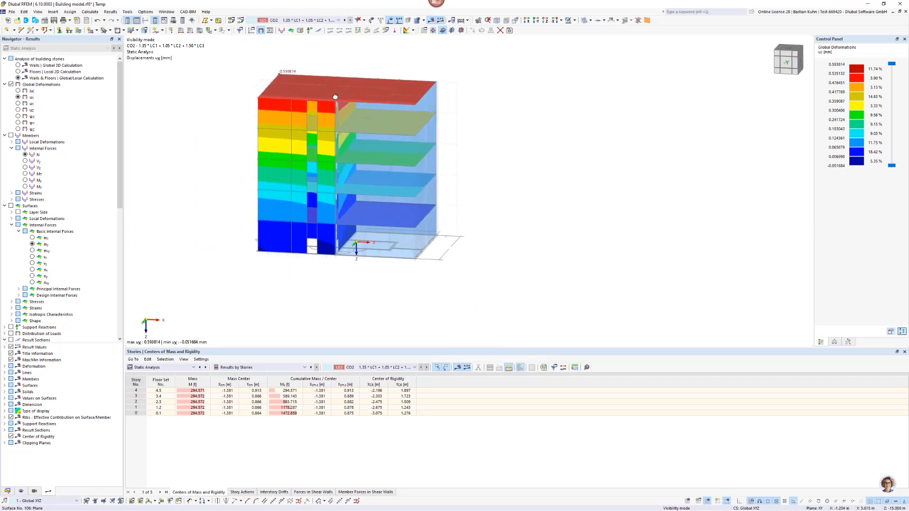
pyautogui.click(19, 104)
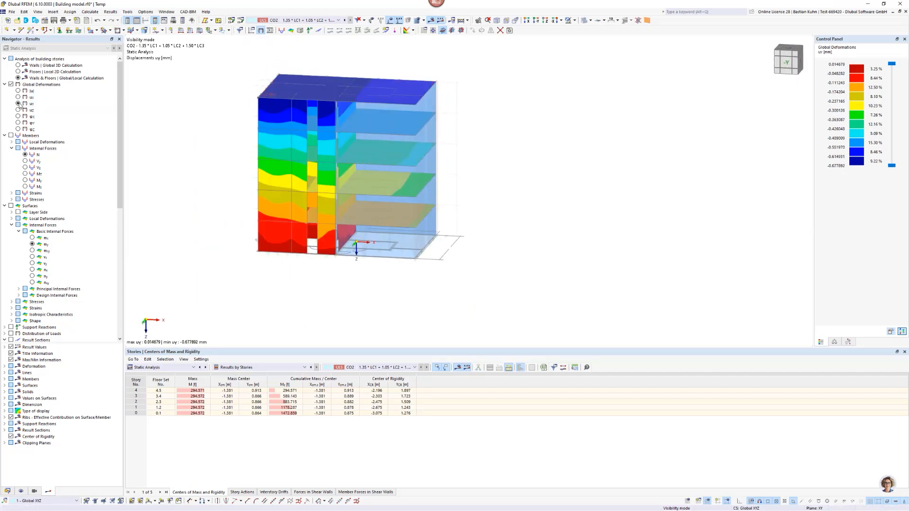
pyautogui.keyDown('ctrl'); pyautogui.moveTo(315, 115); pyautogui.dragTo(274, 147, button='middle'); pyautogui.keyUp('ctrl')
pyautogui.rightClick(273, 147)
pyautogui.click(211, 95)
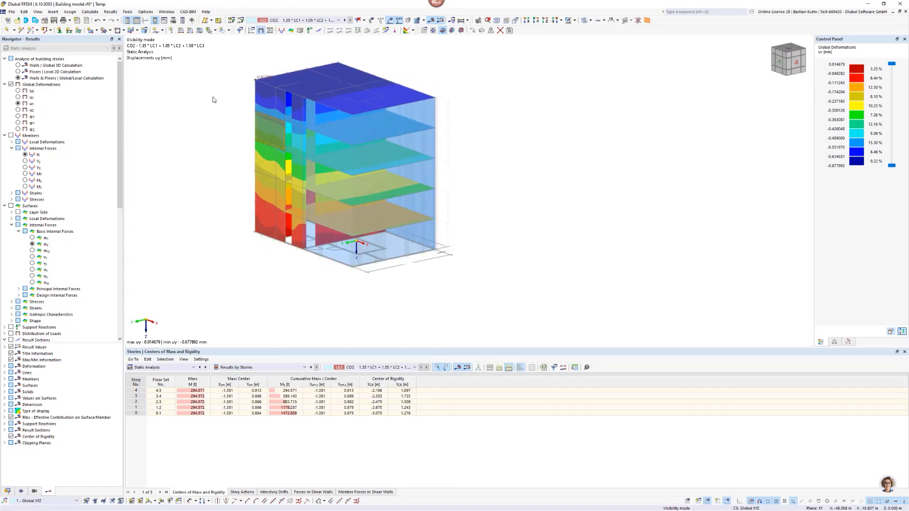
pyautogui.scroll(3, 275, 82)
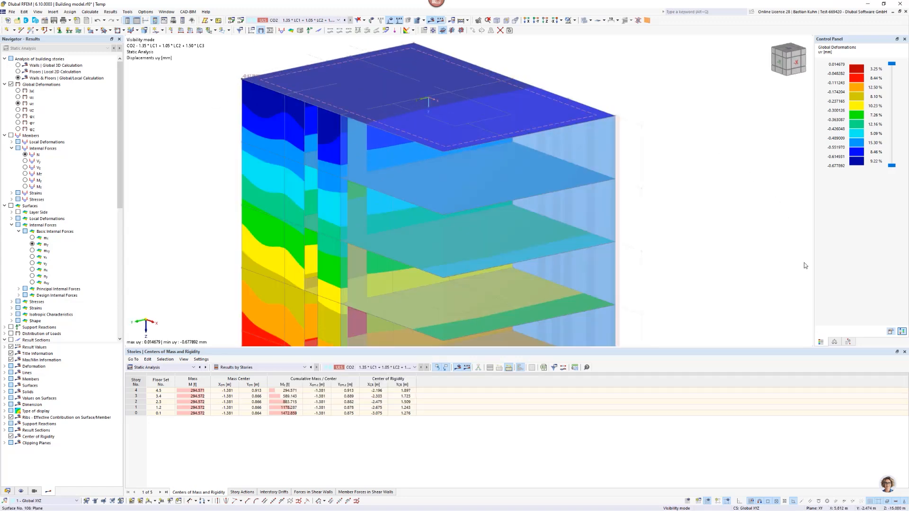
# Set the general display factor for deformations to 1024.
pyautogui.click(834, 341)
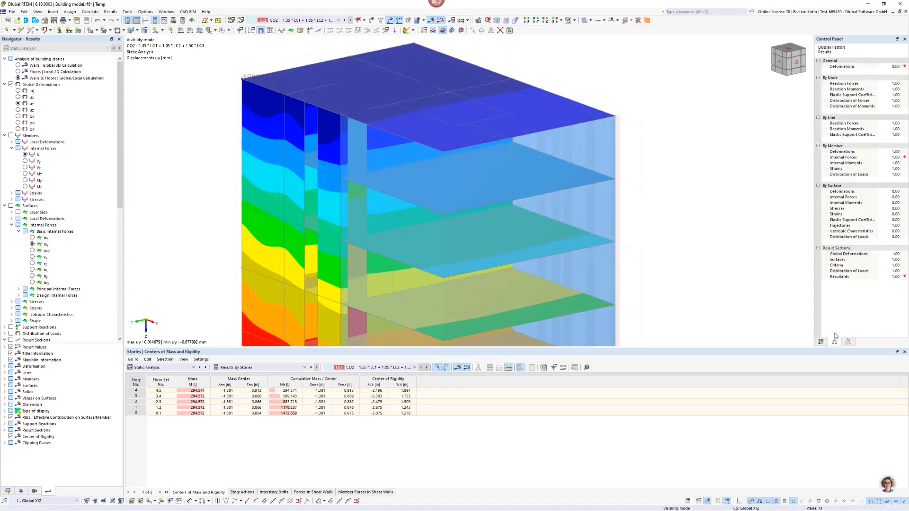
pyautogui.click(893, 67)
pyautogui.click(899, 65)
pyautogui.moveTo(899, 66); pyautogui.dragTo(899, 67)
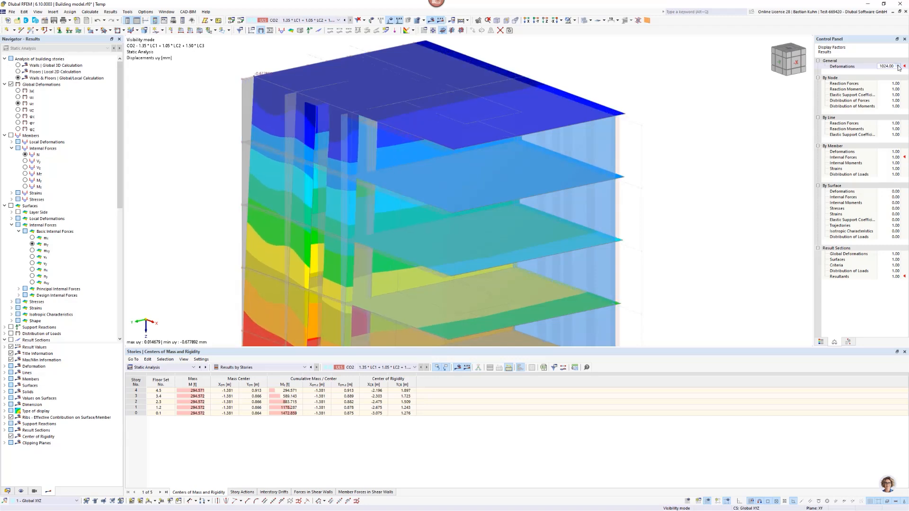
pyautogui.scroll(-3, 665, 174)
pyautogui.keyDown('ctrl'); pyautogui.moveTo(648, 178); pyautogui.dragTo(564, 152, button='middle'); pyautogui.keyUp('ctrl')
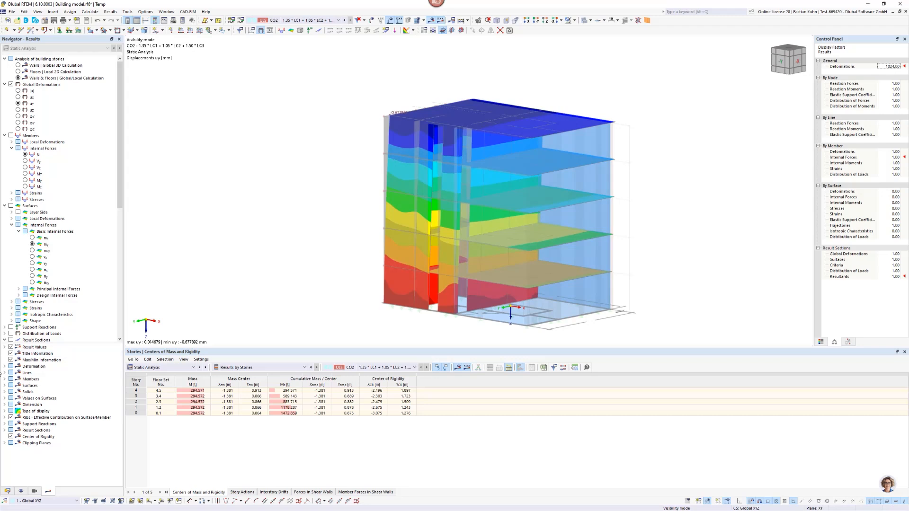
# Enable the node, line and member categories in the generated visibilities and show the lines of type Polyline.
pyautogui.click(33, 492)
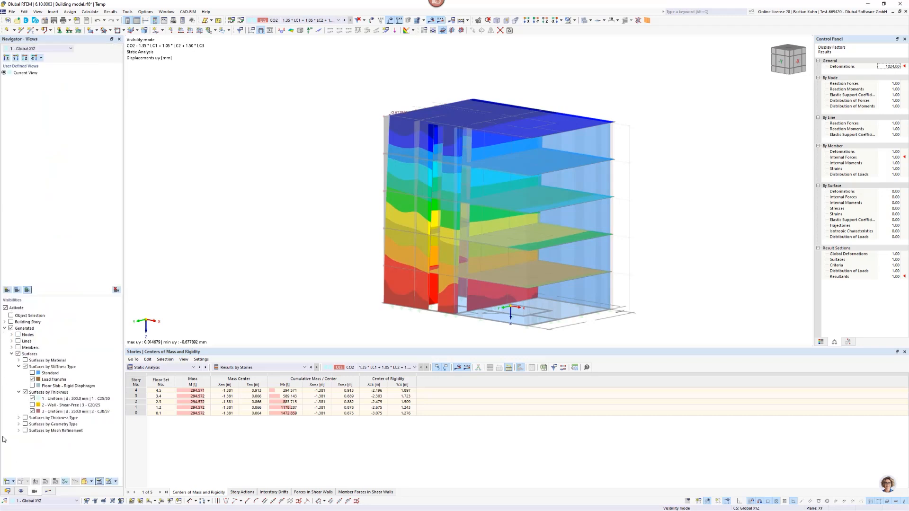
pyautogui.click(18, 335)
pyautogui.click(18, 347)
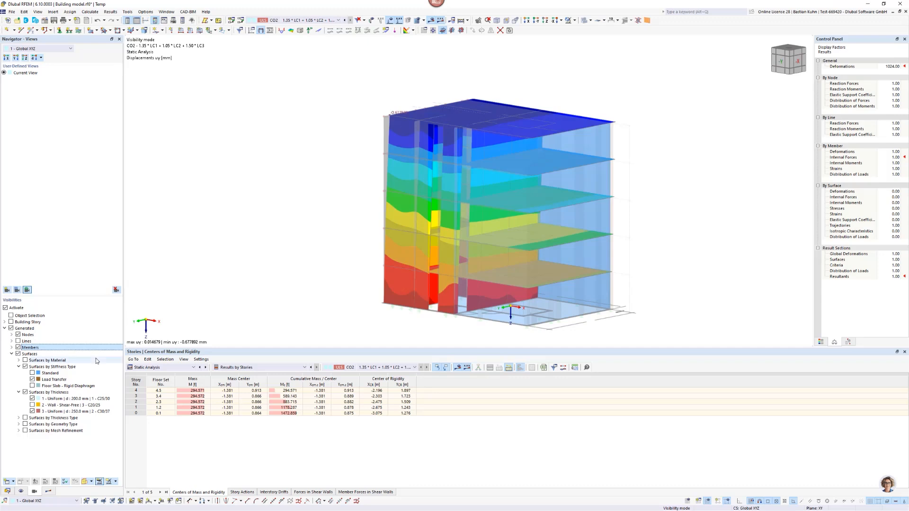
pyautogui.click(18, 340)
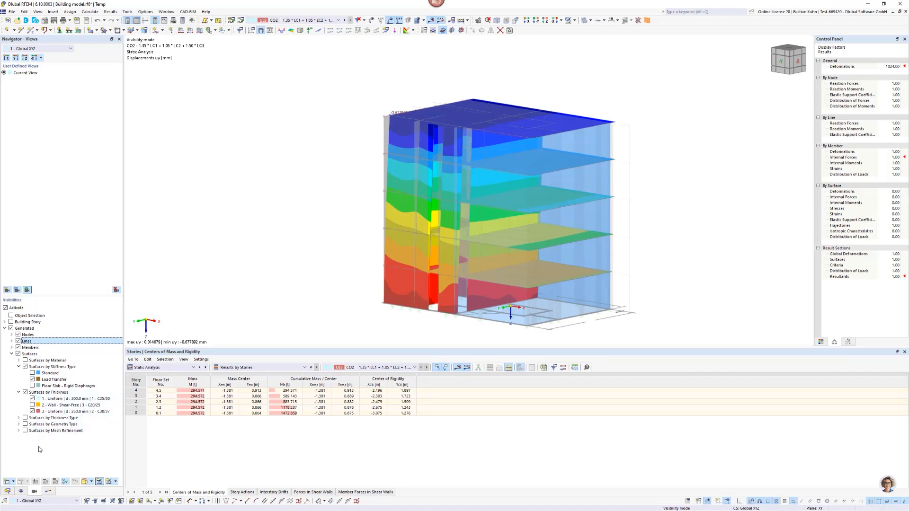
pyautogui.click(12, 341)
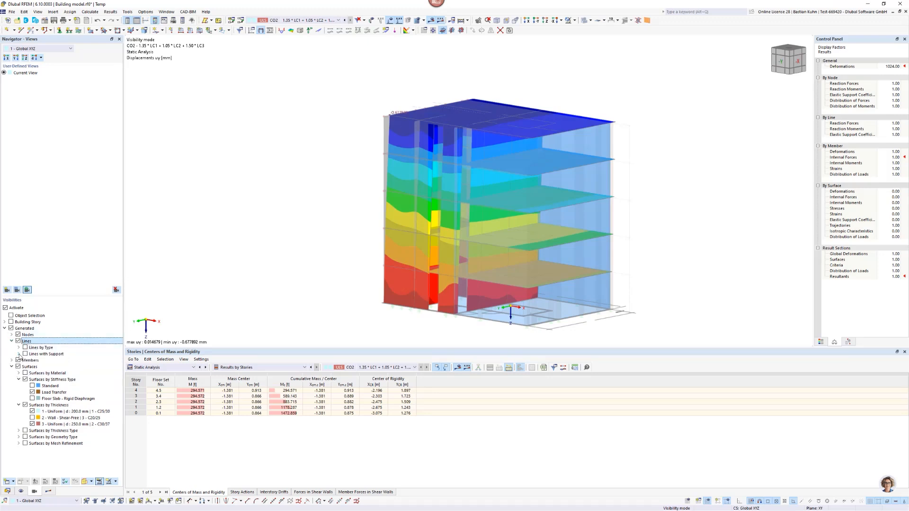
pyautogui.click(19, 348)
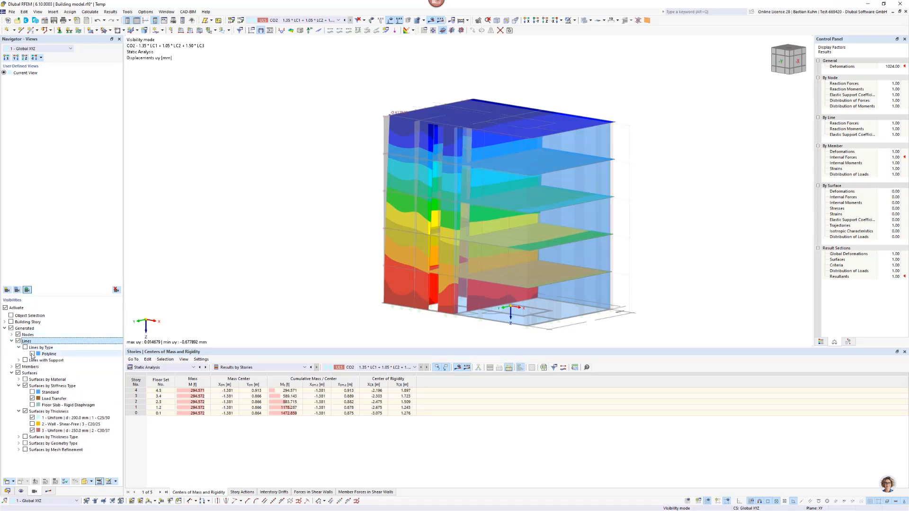
pyautogui.click(32, 354)
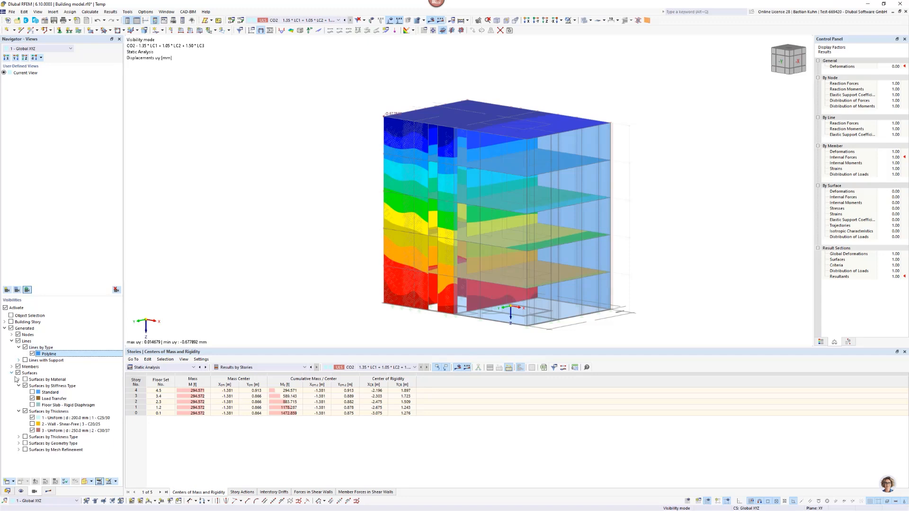
# Add the C25/30 and Baubuche GL75 members and the standard nodes to the generated visibilities.
pyautogui.click(11, 367)
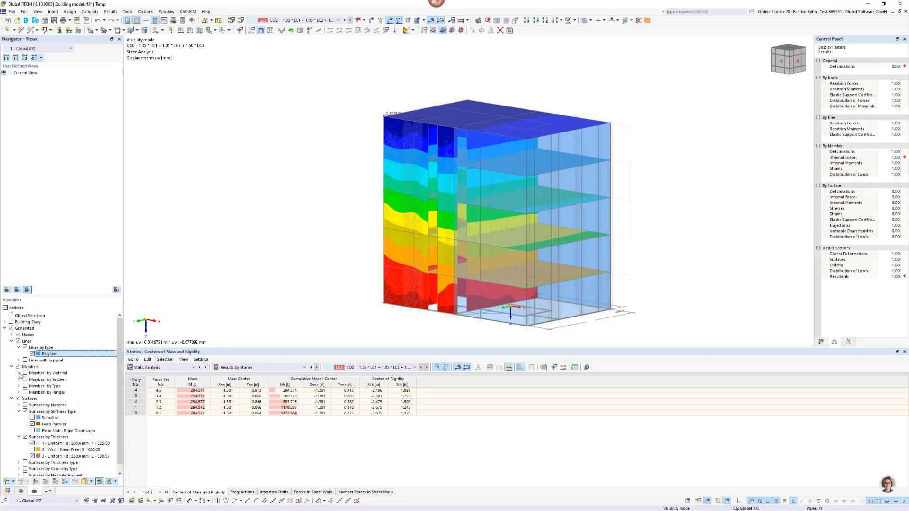
pyautogui.click(19, 374)
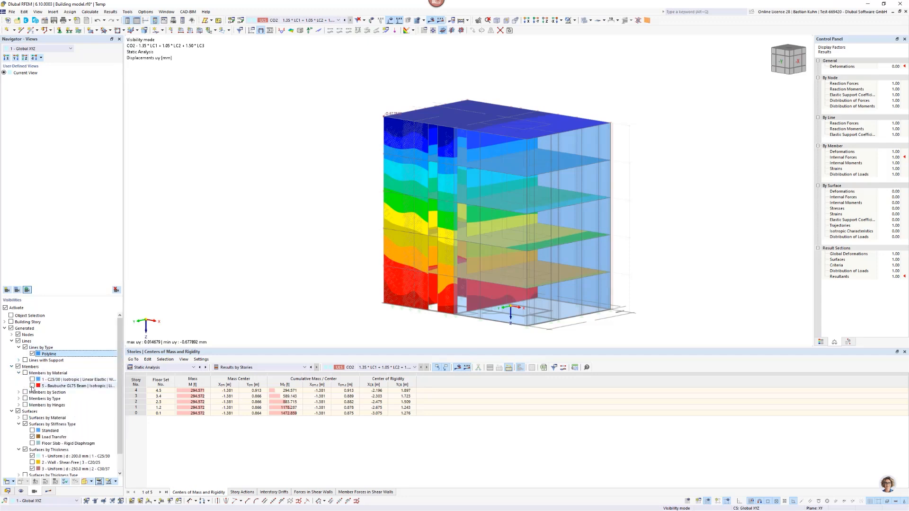
pyautogui.click(33, 386)
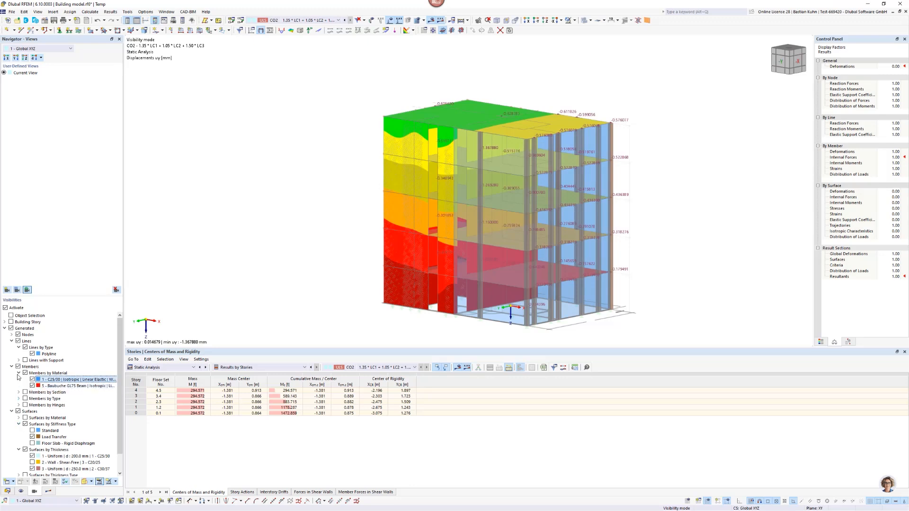
pyautogui.click(12, 335)
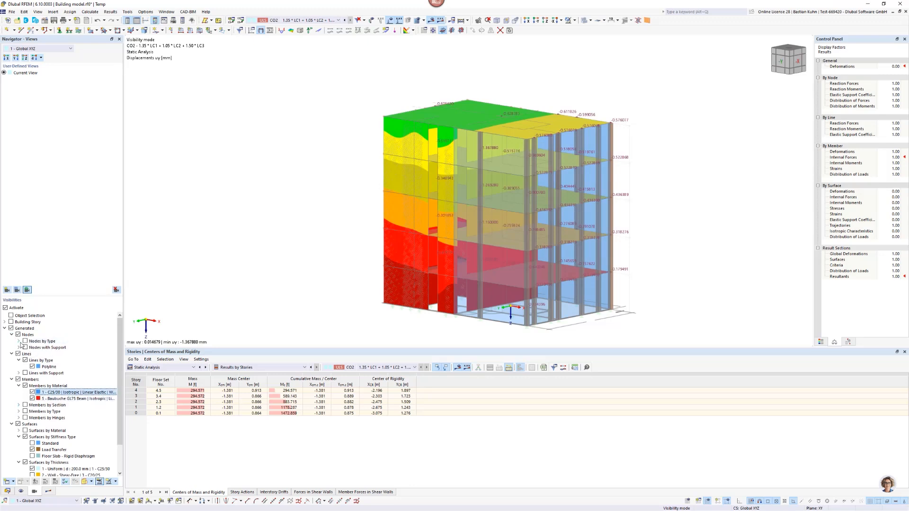
pyautogui.click(19, 341)
pyautogui.click(32, 349)
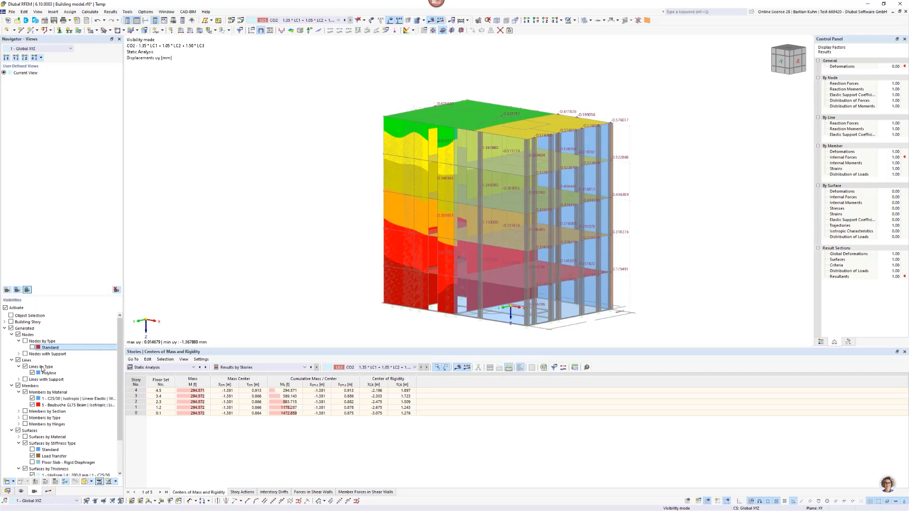
pyautogui.press('space')
# Set all building stories' nodal support modeling to Elastic Column | Hinge-Rigid and line support modeling to Elastic Wall | Hinge-Rigid, accepting deletion of results.
pyautogui.click(13, 491)
pyautogui.rightClick(68, 394)
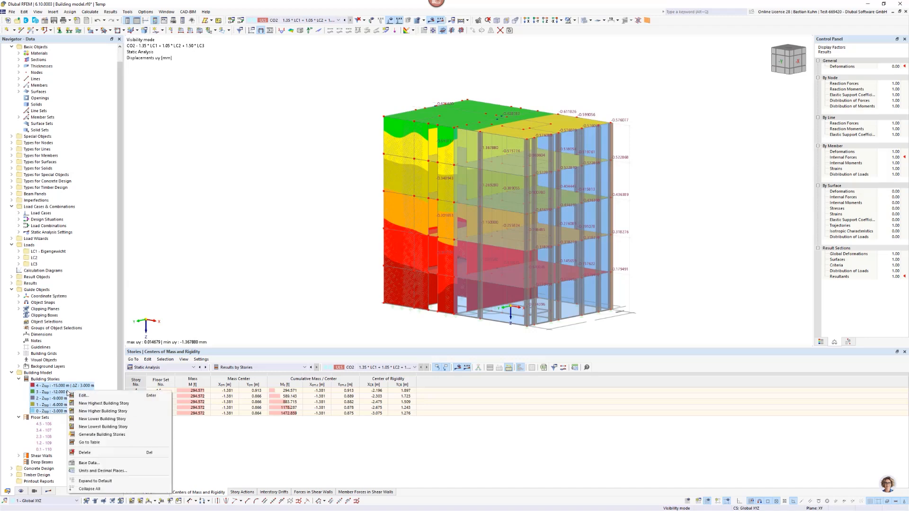
pyautogui.click(110, 402)
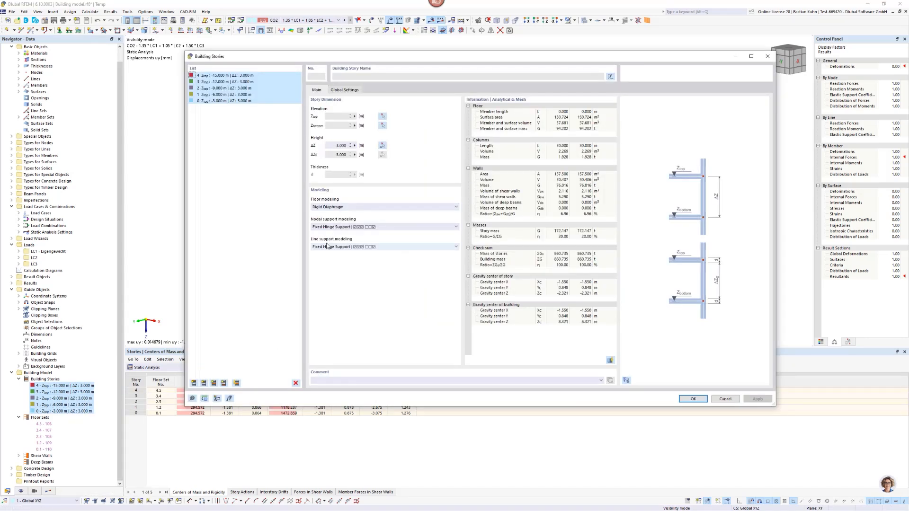
pyautogui.click(382, 227)
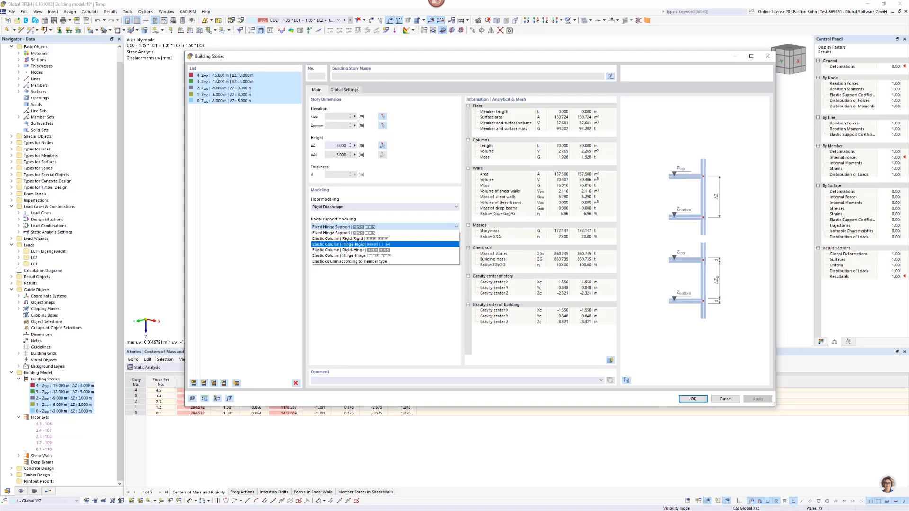
pyautogui.click(356, 245)
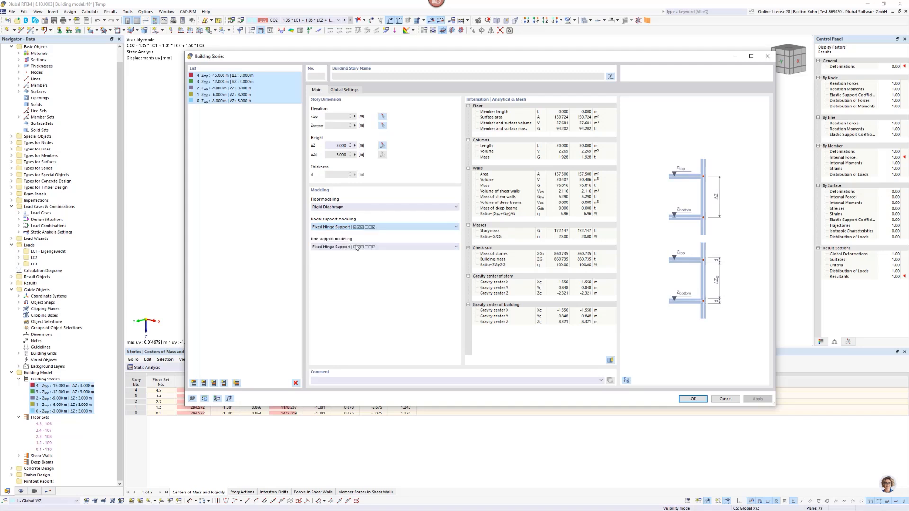
pyautogui.click(398, 247)
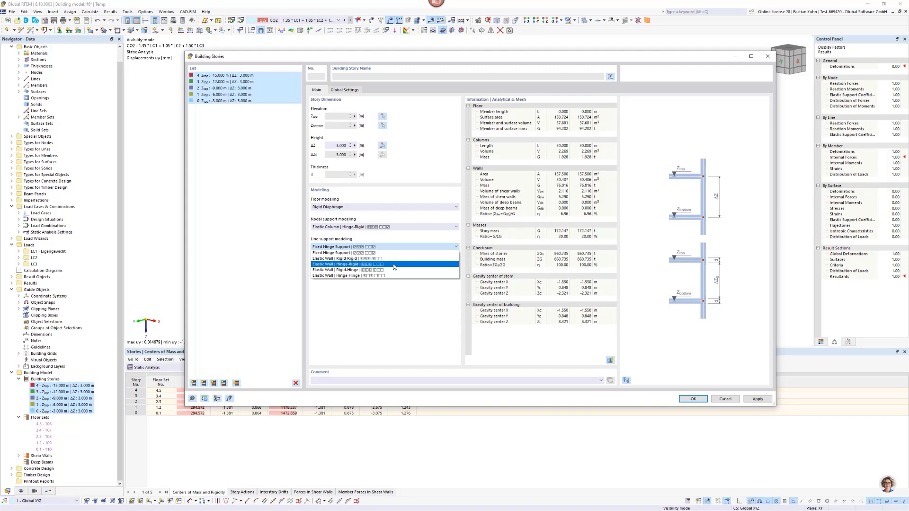
pyautogui.click(394, 265)
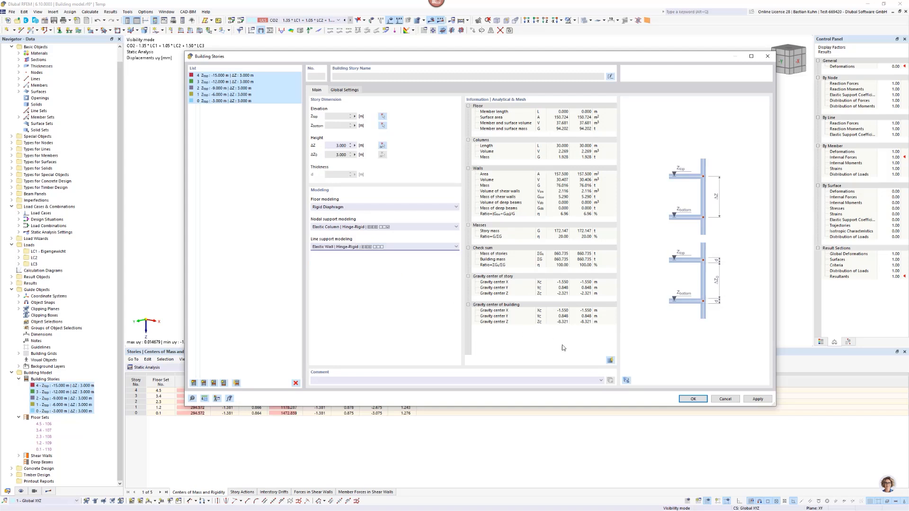
pyautogui.click(691, 399)
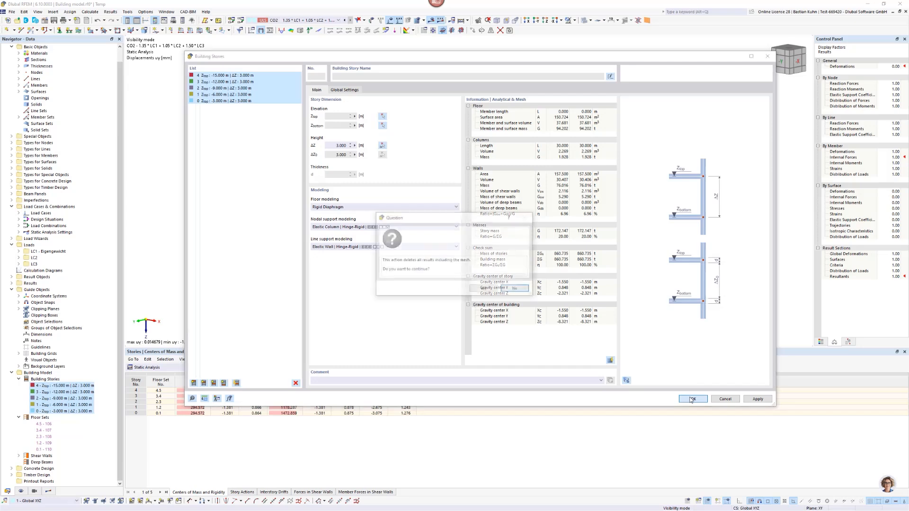
pyautogui.click(482, 289)
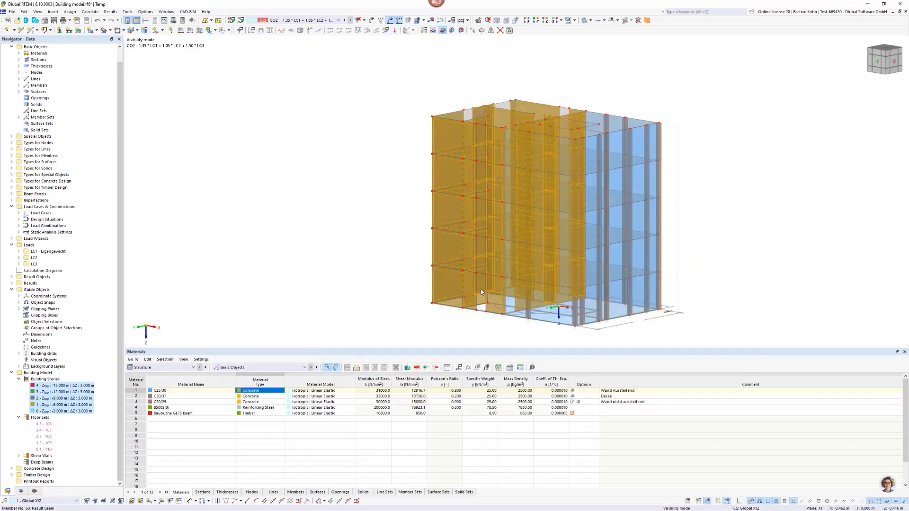
# Recalculate the model, ignoring the line support plausibility warning, and display the Y displacements without the loads.
pyautogui.click(432, 21)
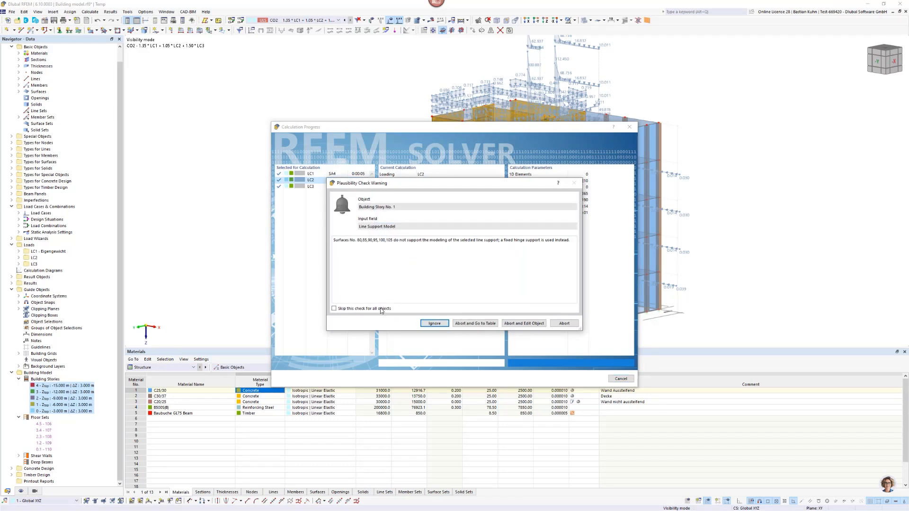
pyautogui.click(432, 324)
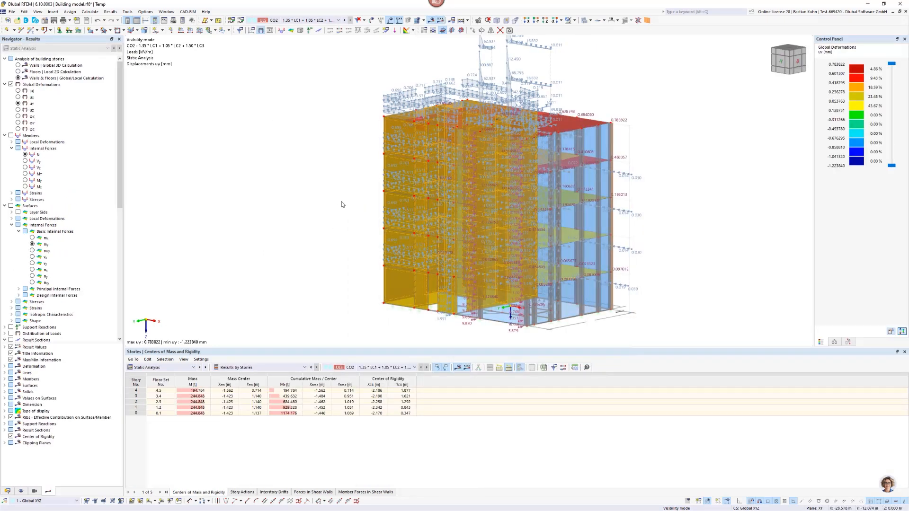
pyautogui.click(389, 20)
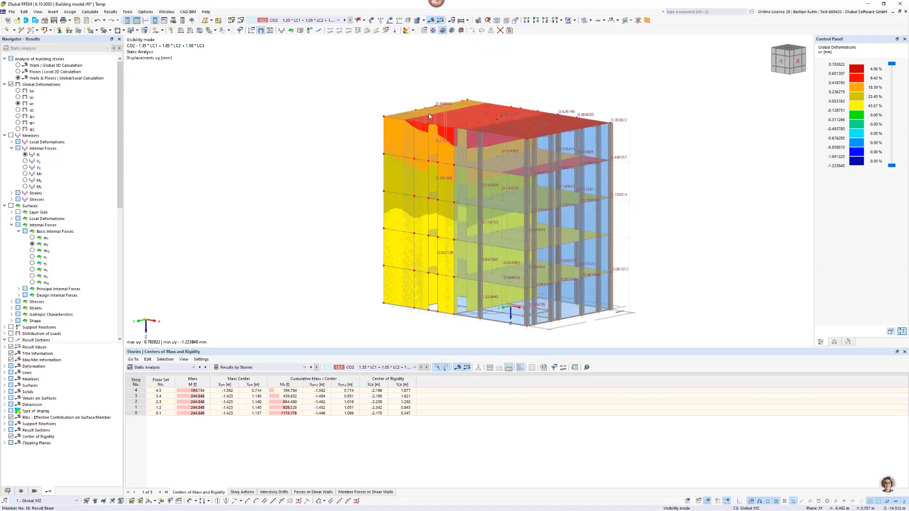
pyautogui.scroll(3, 430, 111)
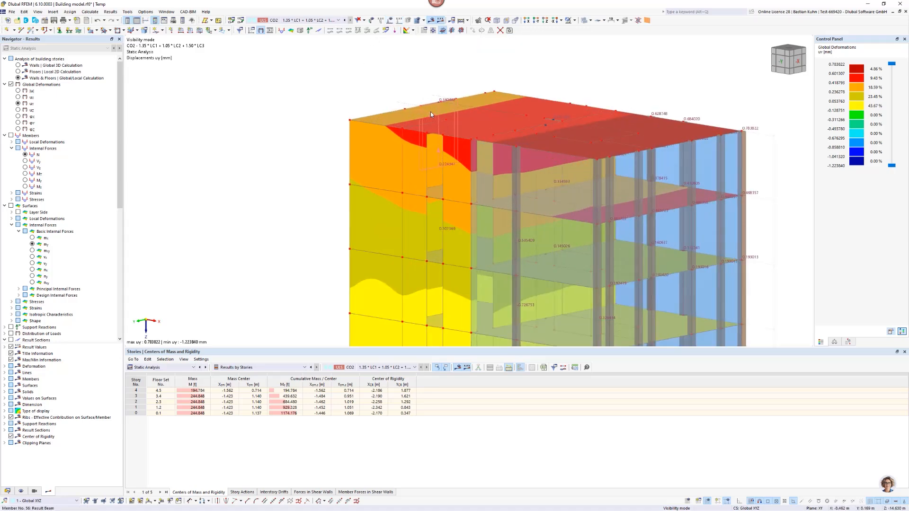
pyautogui.scroll(-3, 430, 111)
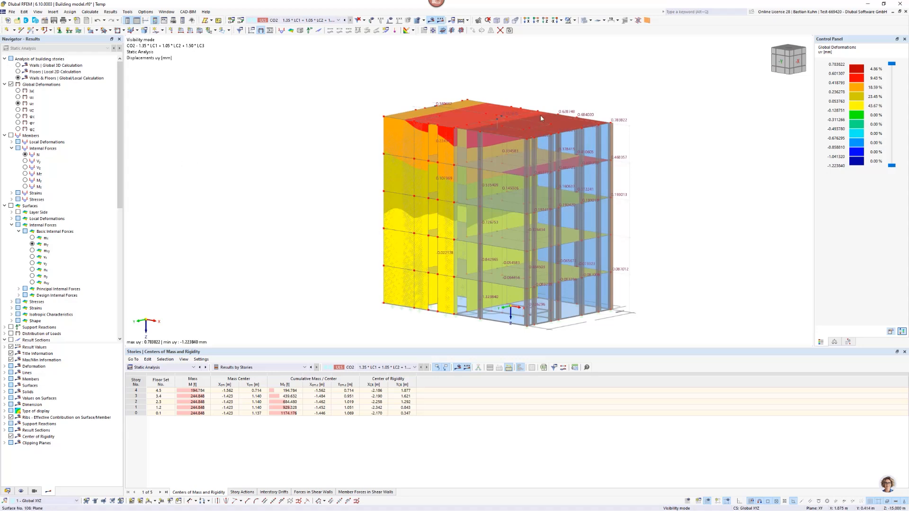
# Arrange the building model window side by side with the window of the floor submodels, keeping the whole building in view.
pyautogui.moveTo(457, 123)
pyautogui.hotkey('alt', 'Tab')
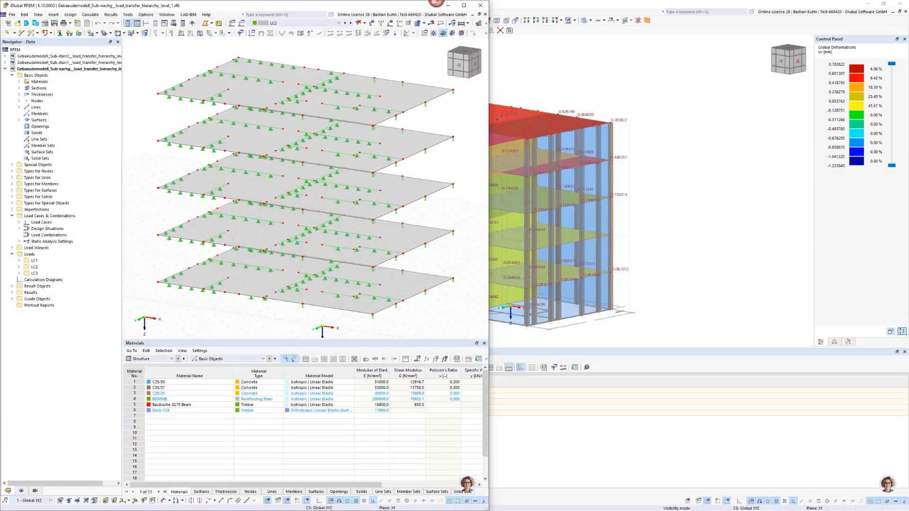
pyautogui.click(663, 108)
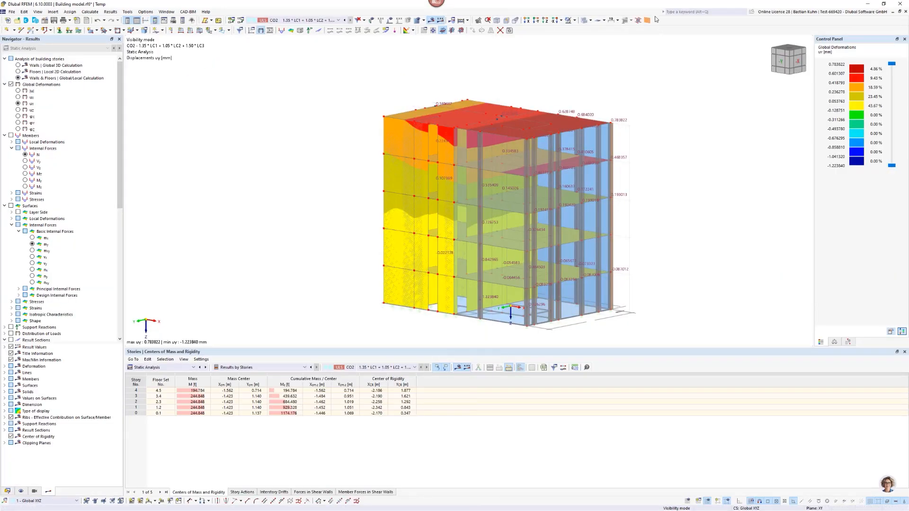
pyautogui.moveTo(651, 6); pyautogui.dragTo(668, 38)
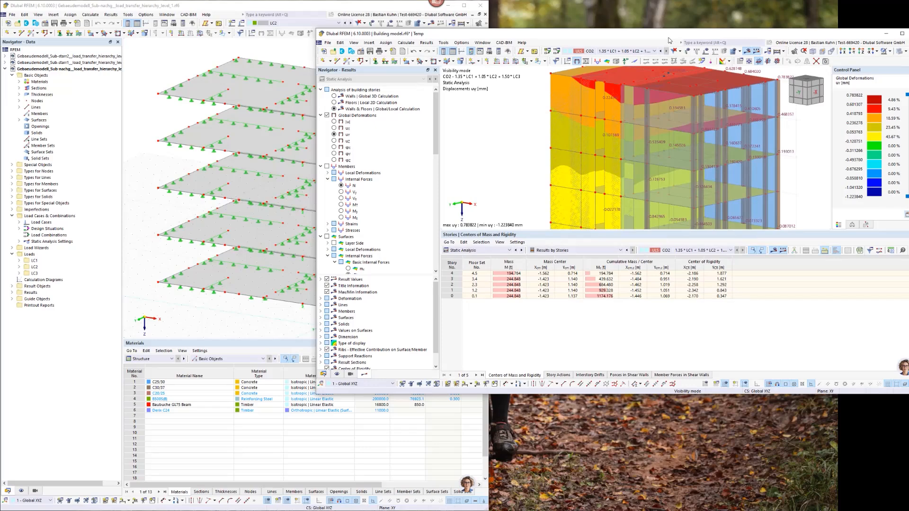
pyautogui.press('super+Right')
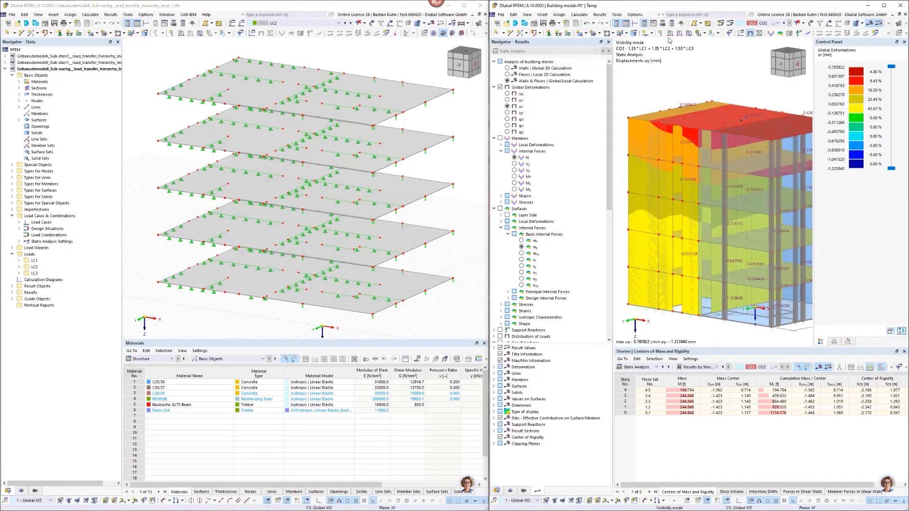
pyautogui.scroll(-3, 744, 127)
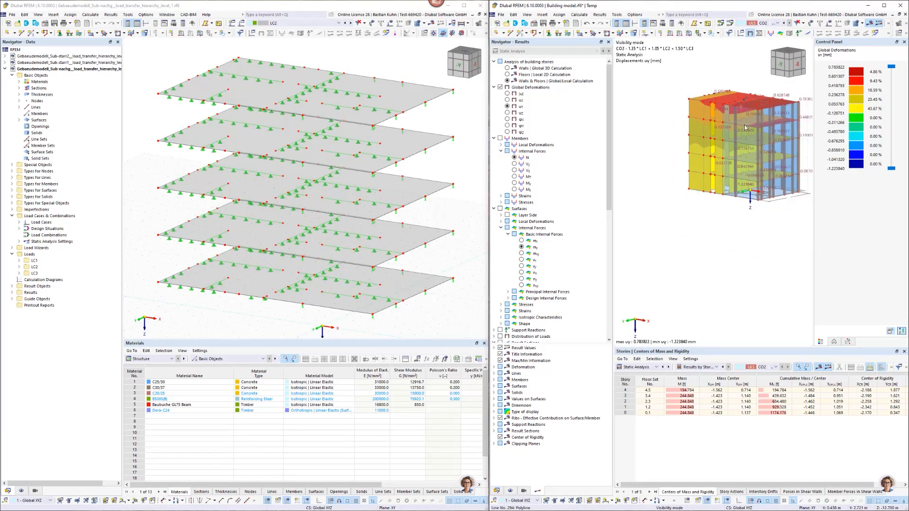
pyautogui.moveTo(744, 128); pyautogui.dragTo(696, 156, button='middle')
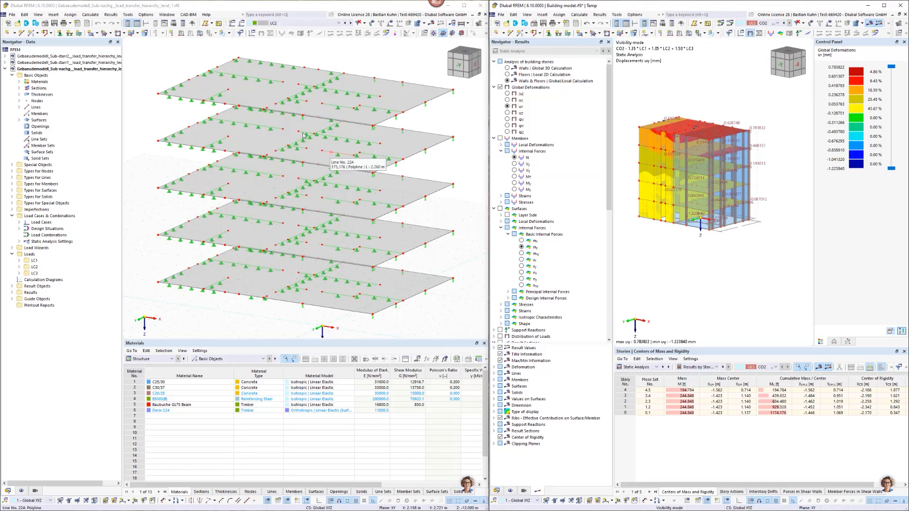
# Switch the floor submodel window to the Gebaeudemodell_Sub-start1 load transfer hierarchy level 1 model.
pyautogui.click(145, 111)
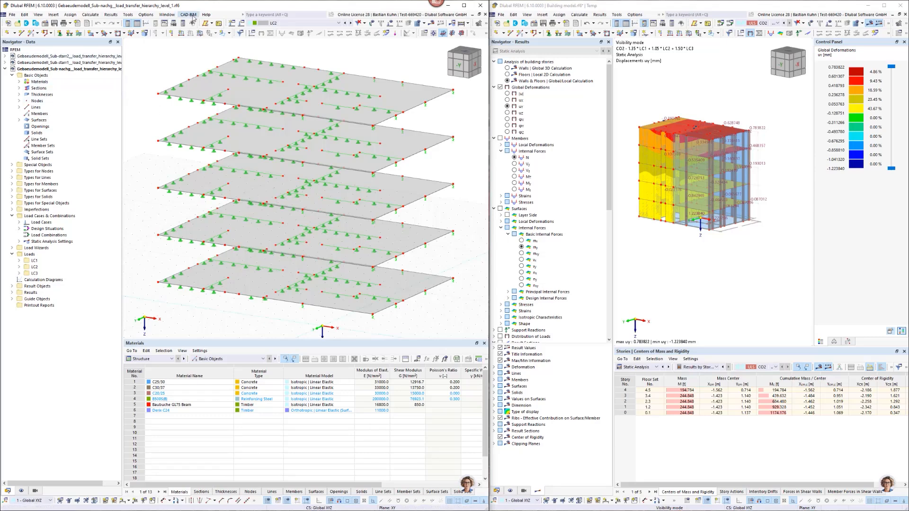
pyautogui.click(170, 15)
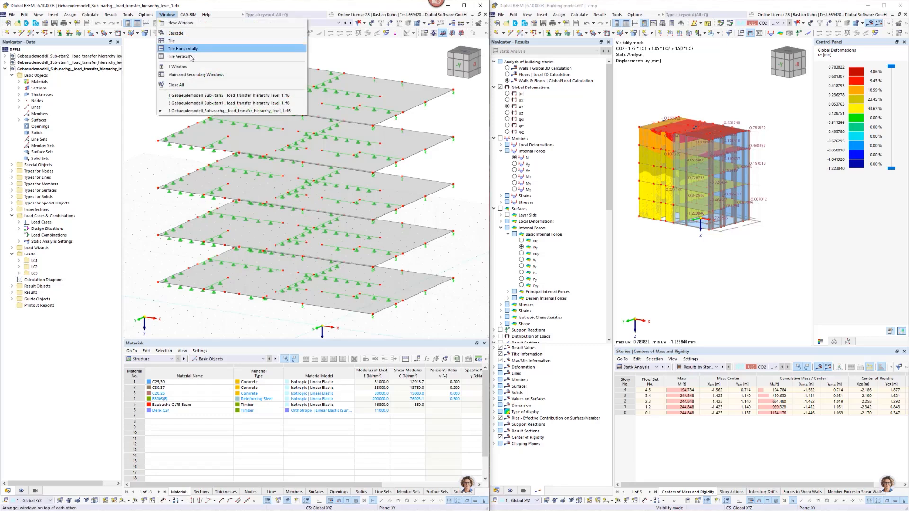
pyautogui.click(219, 102)
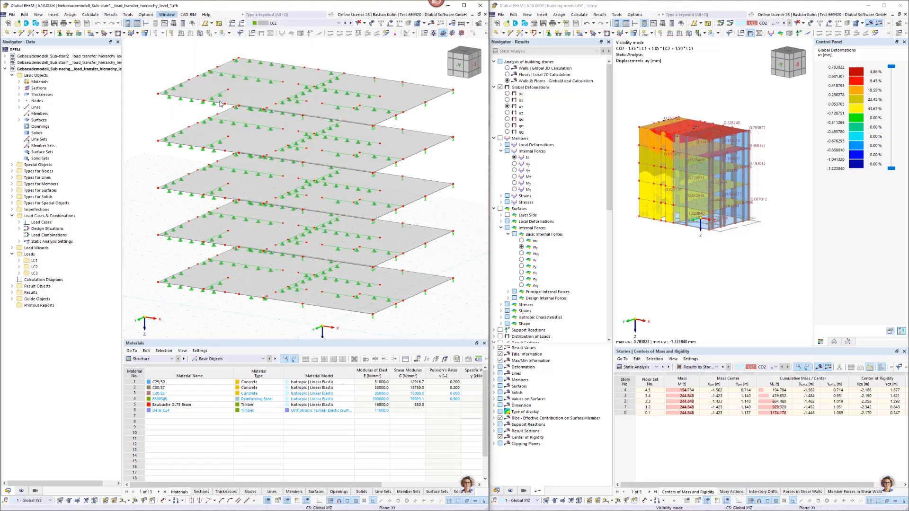
# Set nodal and line support modeling of all building stories to Fixed Hinge Support, accepting deletion of the results.
pyautogui.click(496, 491)
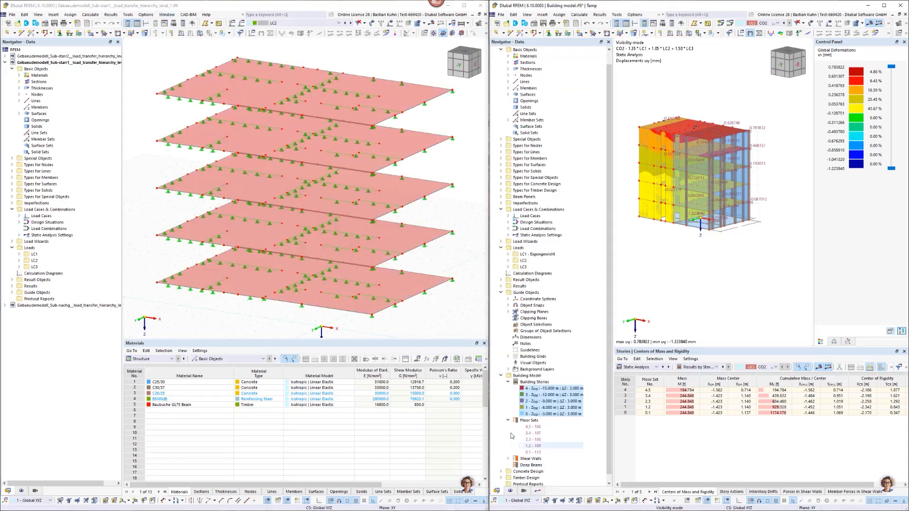
pyautogui.rightClick(533, 391)
pyautogui.click(545, 392)
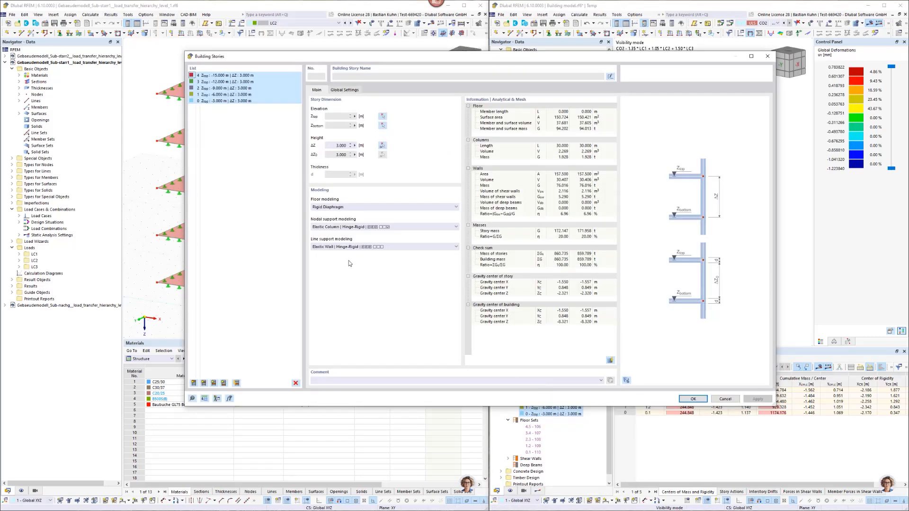
pyautogui.click(360, 227)
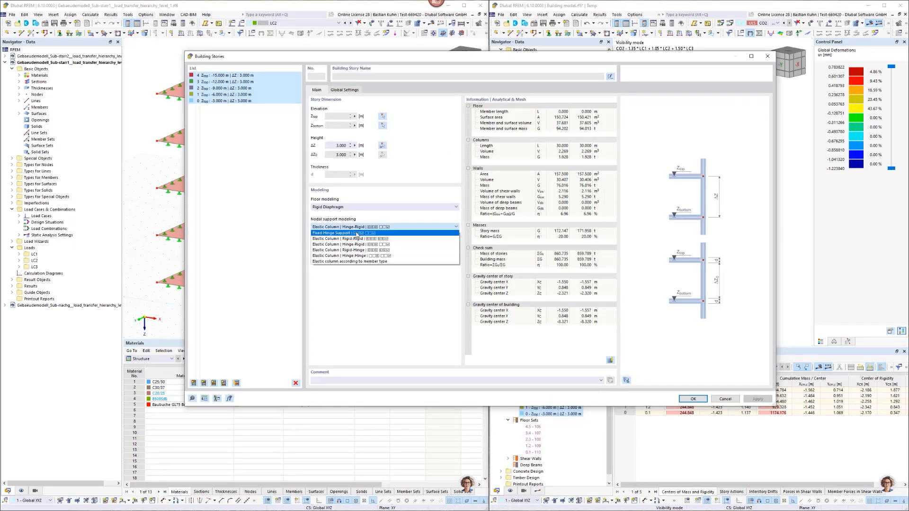
pyautogui.click(359, 237)
pyautogui.click(358, 248)
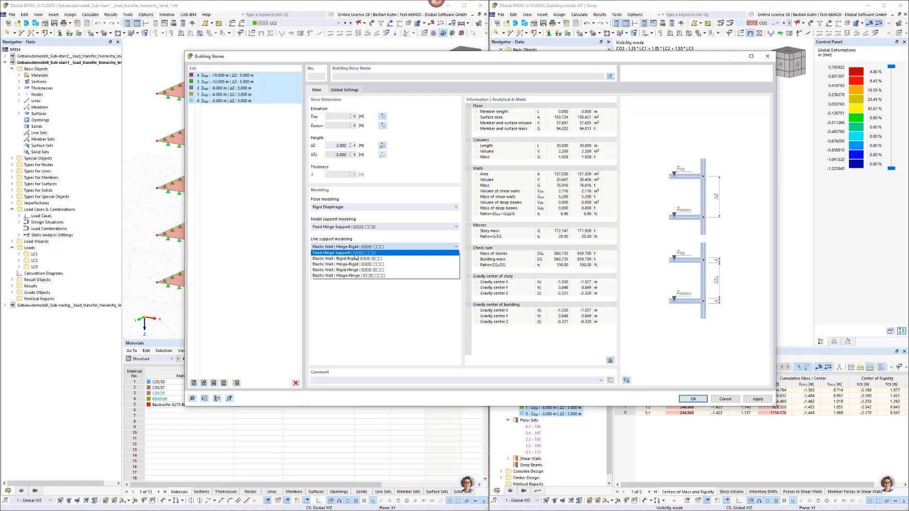
pyautogui.click(356, 254)
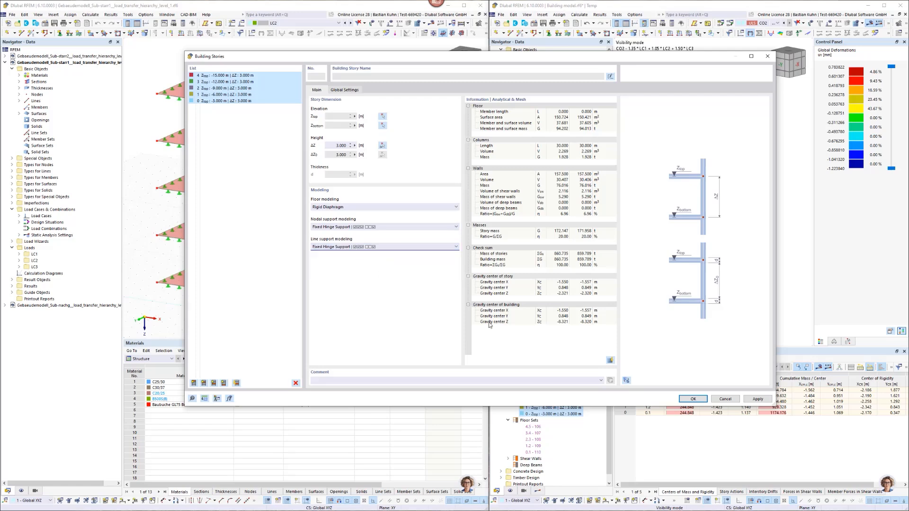
pyautogui.click(690, 400)
pyautogui.click(727, 291)
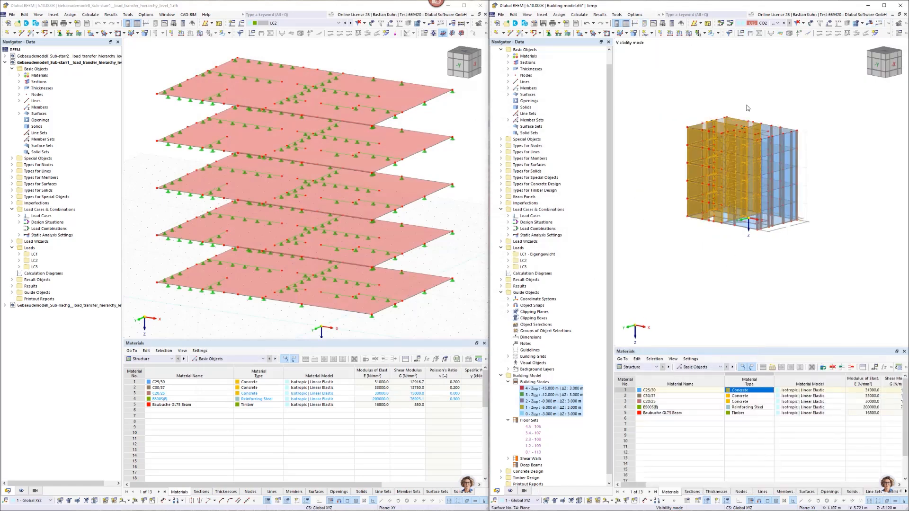
# Select load case LC1 in the building model and calculate its results.
pyautogui.click(776, 23)
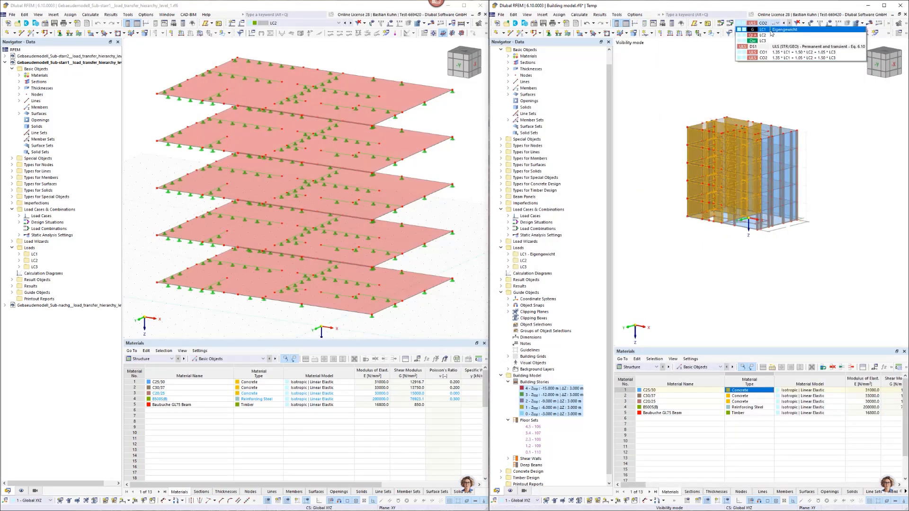
pyautogui.click(827, 47)
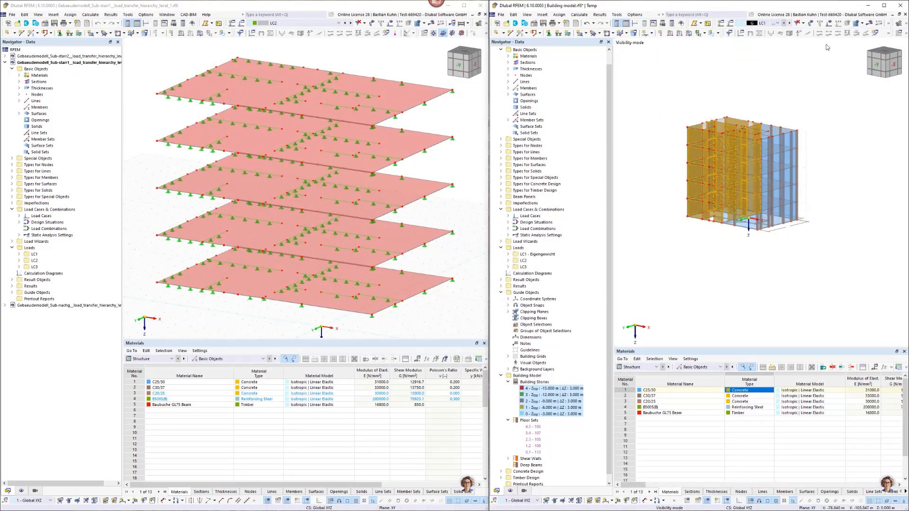
pyautogui.click(870, 23)
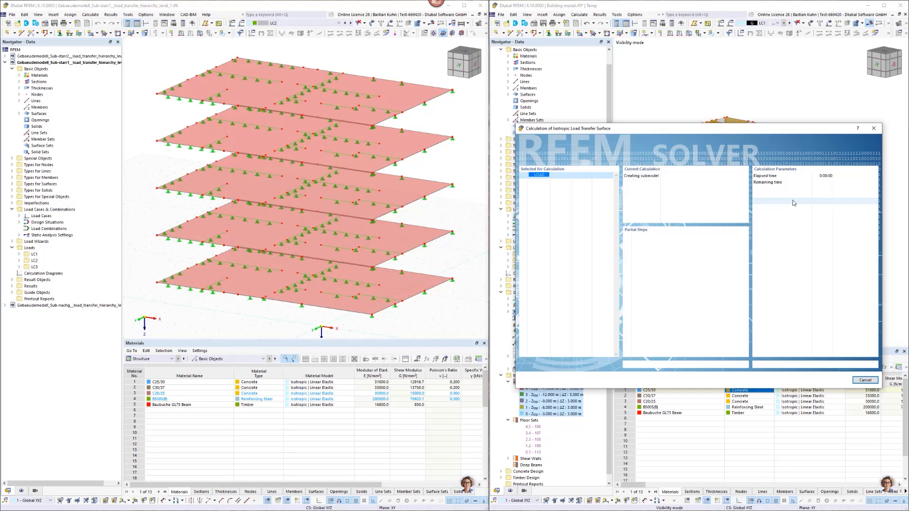
# Display the LC1 loads on all floor slabs of the load transfer submodel.
pyautogui.click(449, 216)
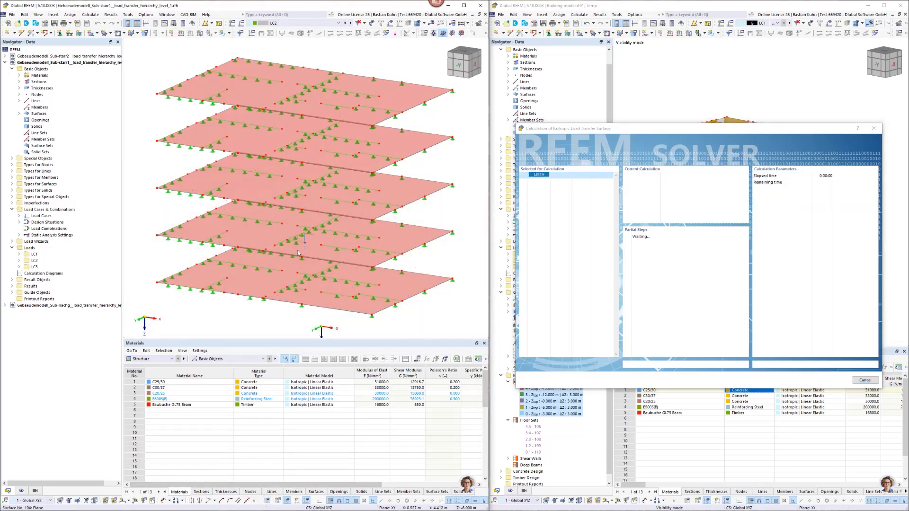
pyautogui.scroll(-3, 294, 111)
pyautogui.click(315, 23)
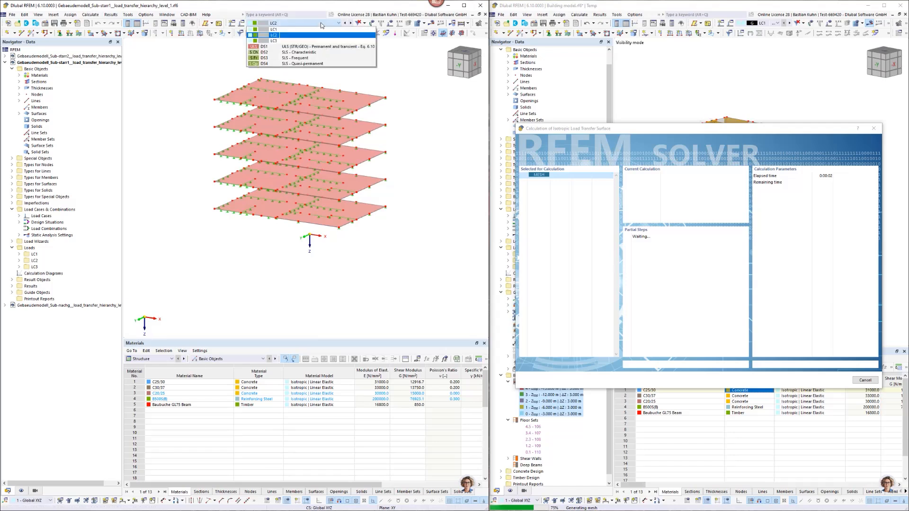
pyautogui.click(315, 29)
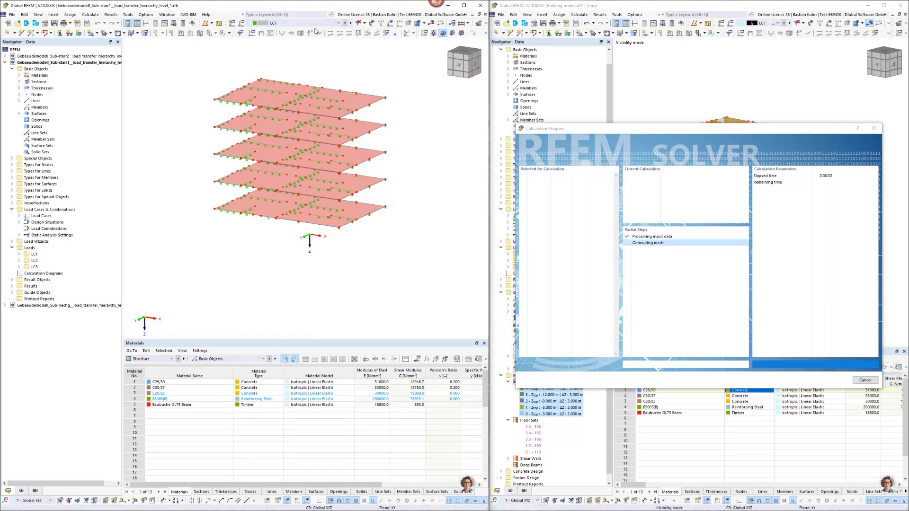
pyautogui.click(391, 23)
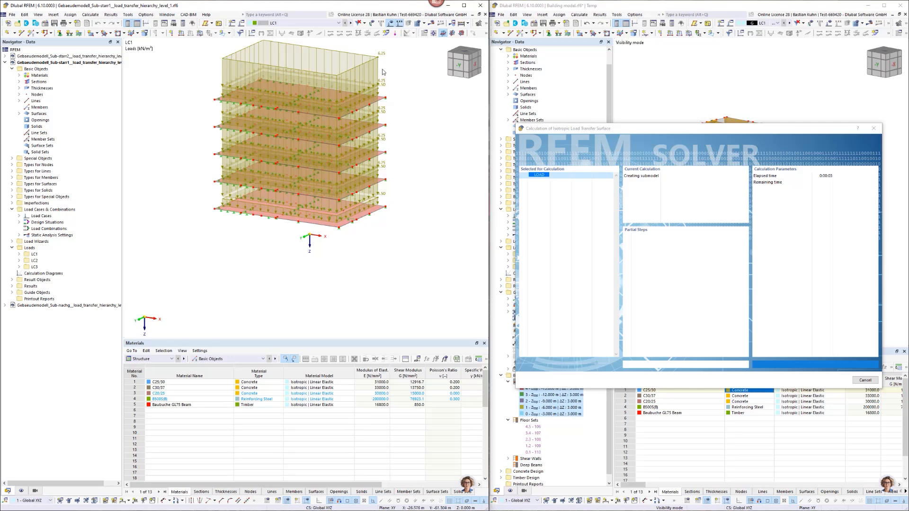
pyautogui.scroll(2, 382, 68)
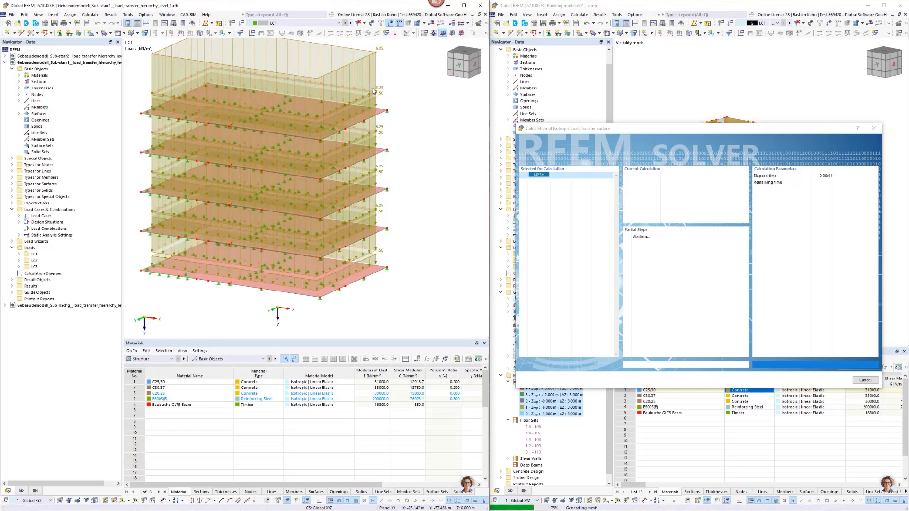
pyautogui.scroll(-3, 374, 91)
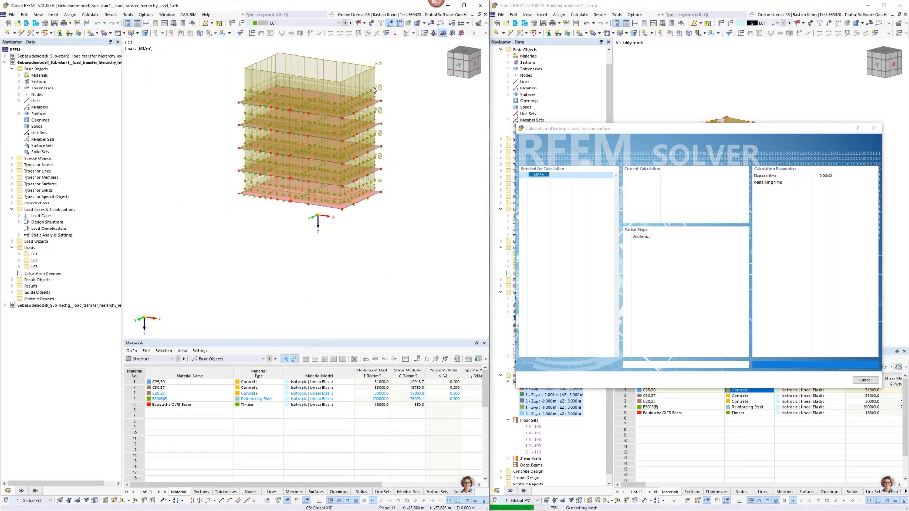
# Switch the floor submodel to load case LC2 and view its loads on the slabs from a higher angle.
pyautogui.click(350, 23)
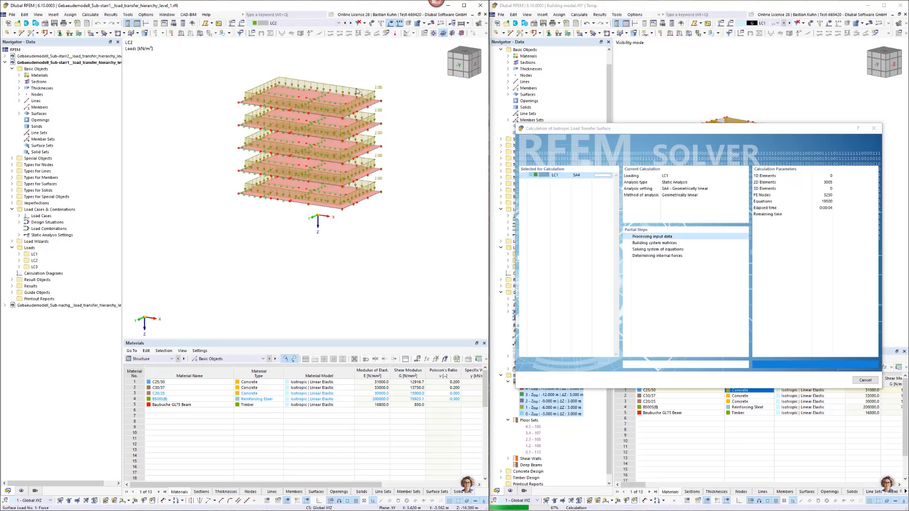
pyautogui.scroll(3, 357, 92)
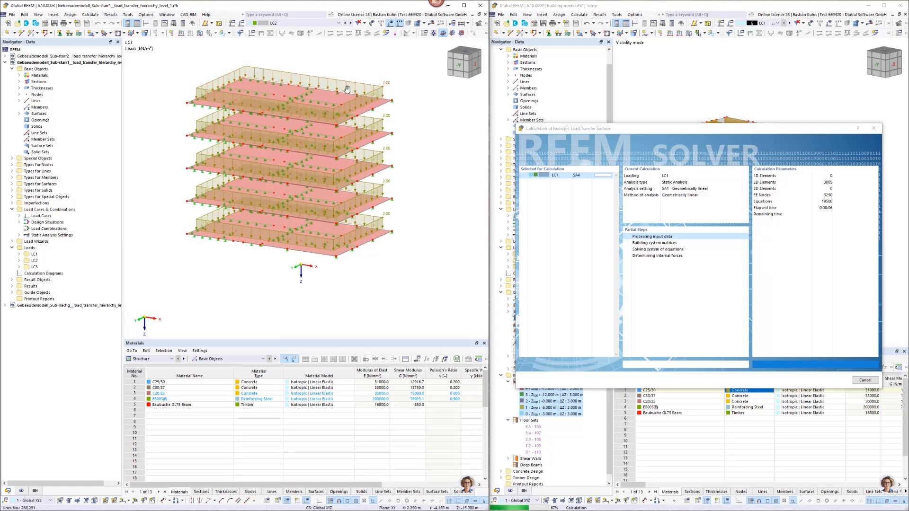
pyautogui.keyDown('ctrl'); pyautogui.moveTo(347, 90); pyautogui.dragTo(335, 97, button='middle'); pyautogui.keyUp('ctrl')
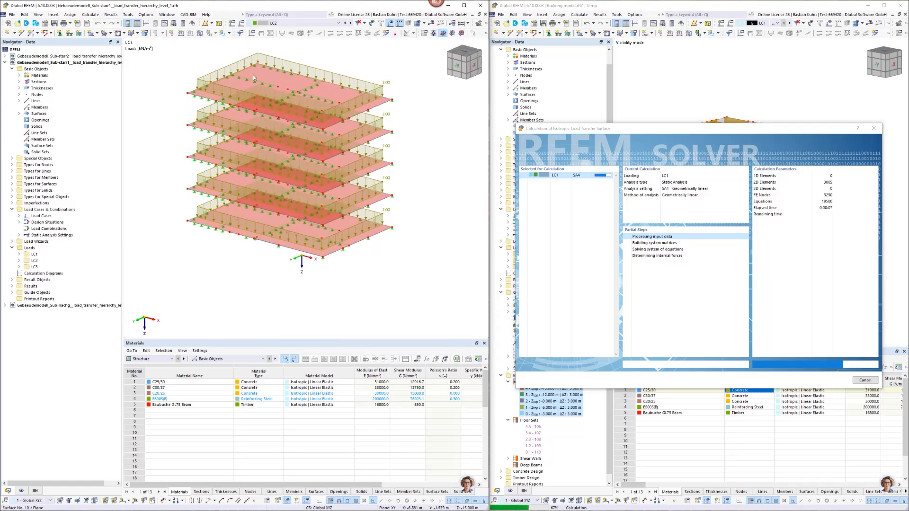
pyautogui.scroll(1, 254, 74)
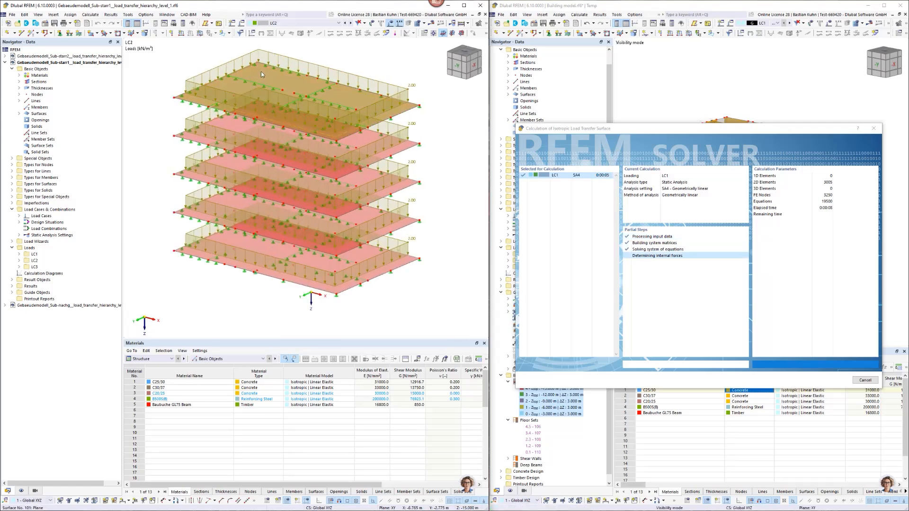
# Inspect the stiffness matrix elements of the top floor surface's thickness without changing them, and look closely at the slab's nodal supports.
pyautogui.doubleClick(260, 71)
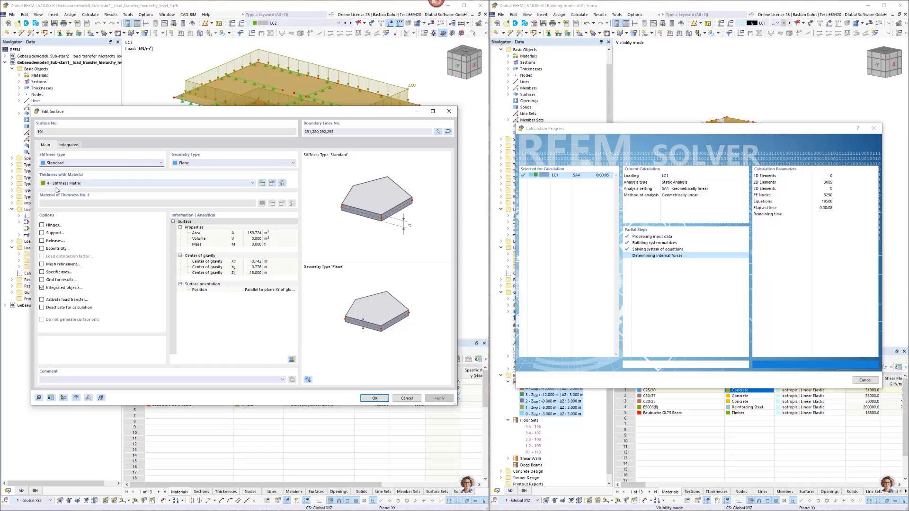
pyautogui.click(272, 183)
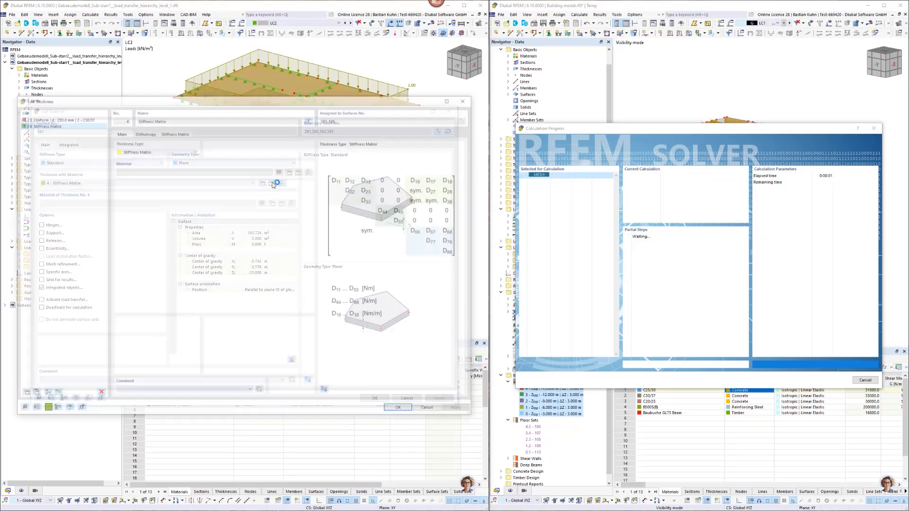
pyautogui.click(166, 133)
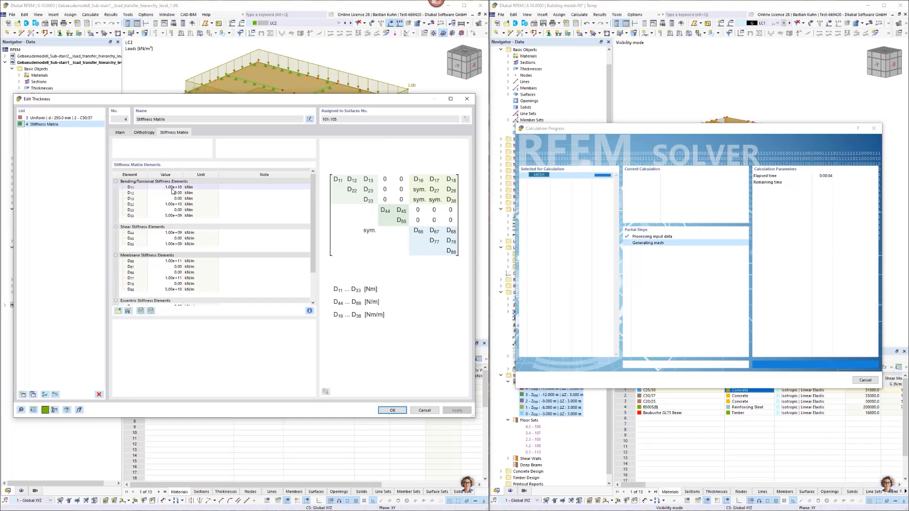
pyautogui.click(166, 204)
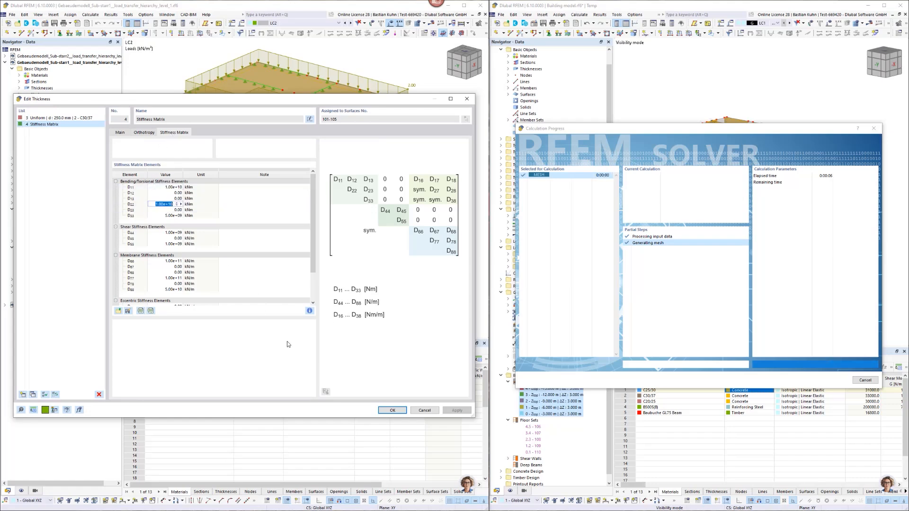
pyautogui.click(425, 410)
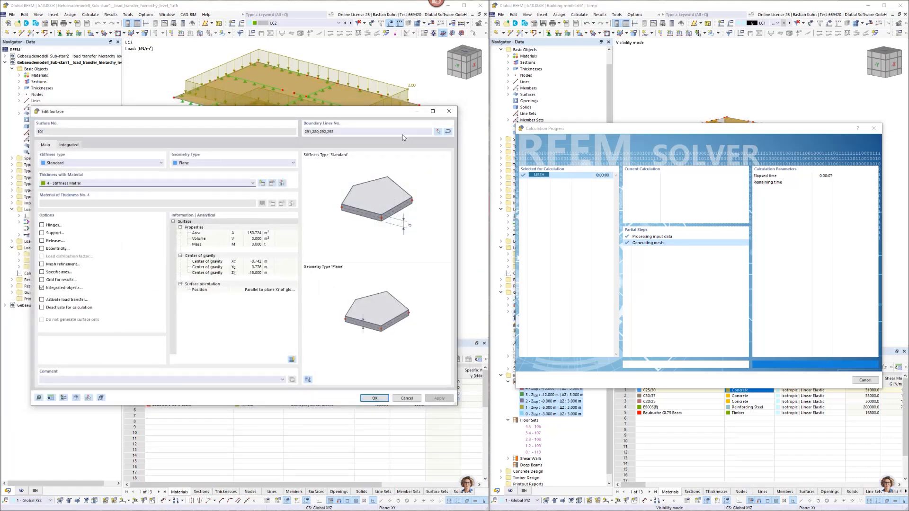
pyautogui.click(449, 112)
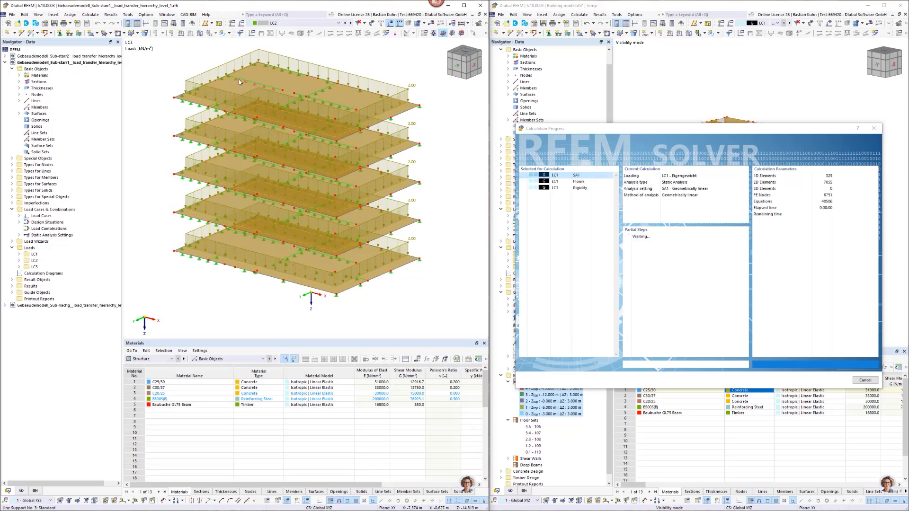
pyautogui.scroll(4, 459, 179)
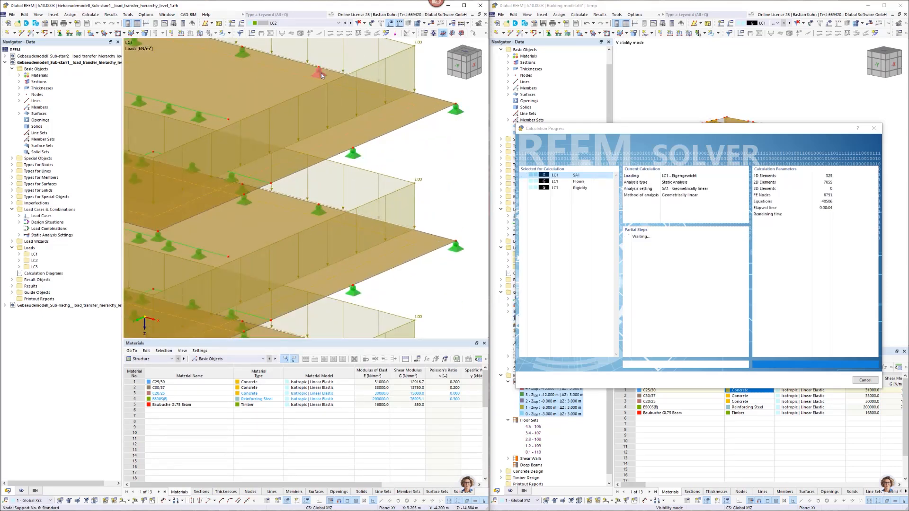
pyautogui.scroll(-5, 321, 73)
pyautogui.moveTo(336, 117); pyautogui.dragTo(349, 157, button='middle')
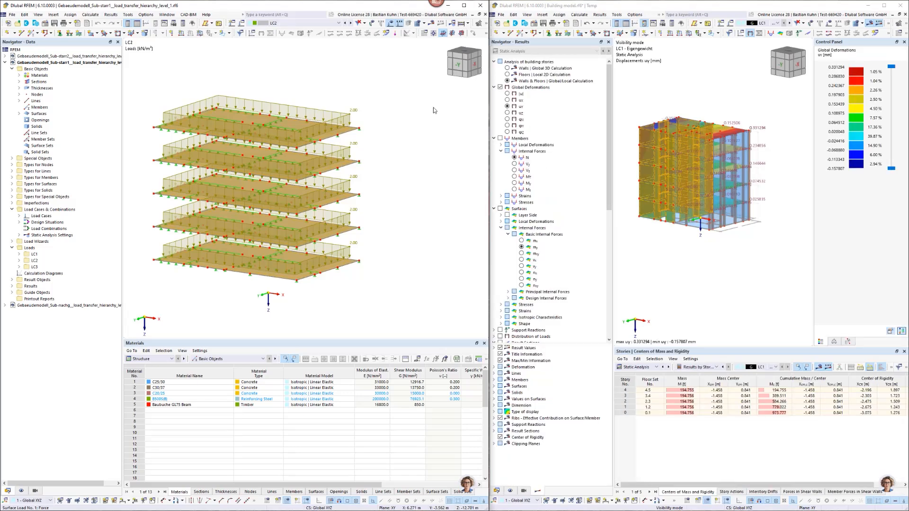
# Calculate load case LC2 in the building model and display its loads together with the Y displacements.
pyautogui.click(776, 22)
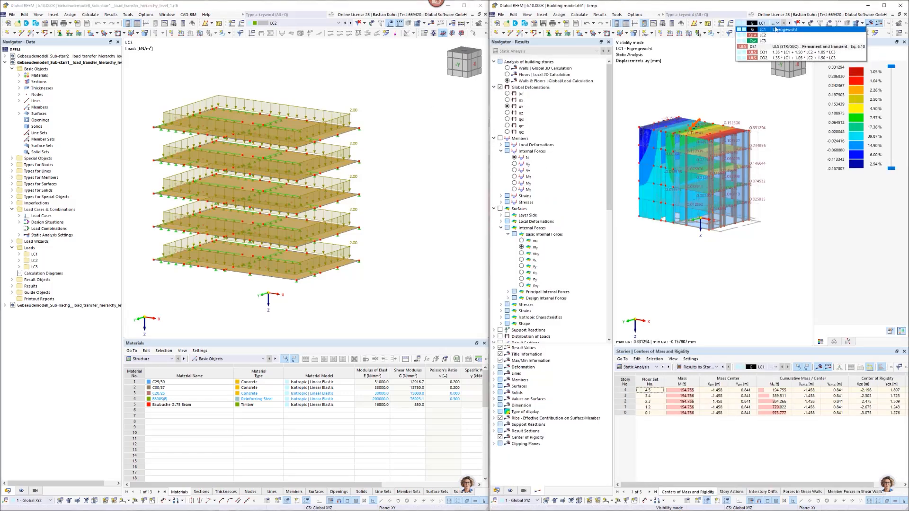
pyautogui.click(772, 35)
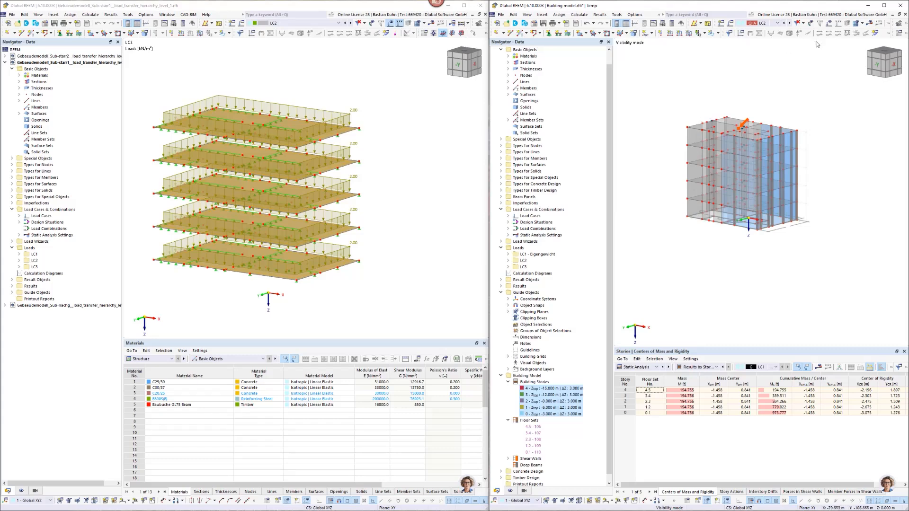
pyautogui.click(864, 27)
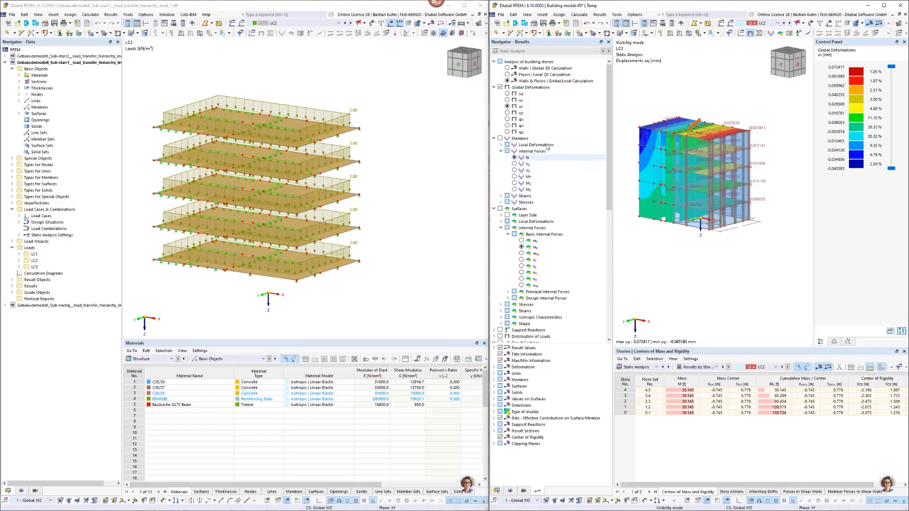
pyautogui.click(827, 24)
pyautogui.scroll(5, 720, 111)
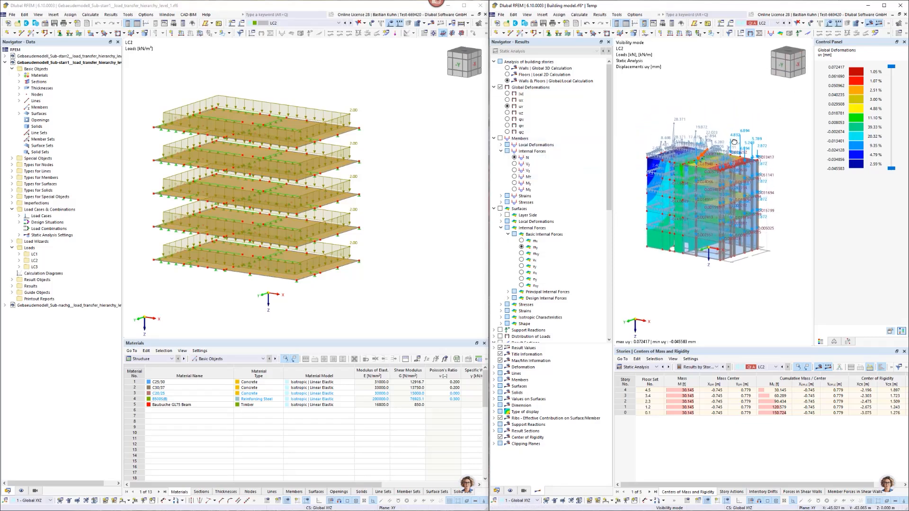
pyautogui.scroll(2, 756, 161)
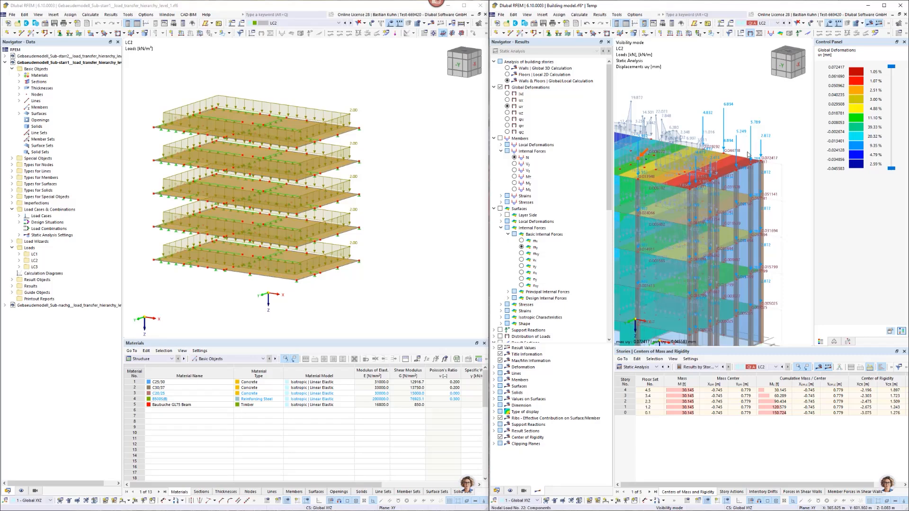
# Show the floor submodel's LC2 results with support reactions for comparison with the loads at the top of the building model.
pyautogui.click(430, 23)
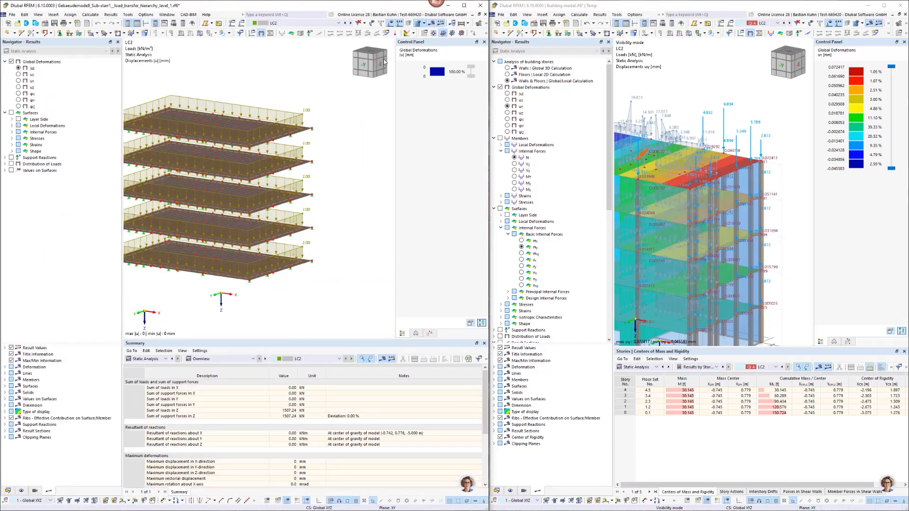
pyautogui.click(310, 33)
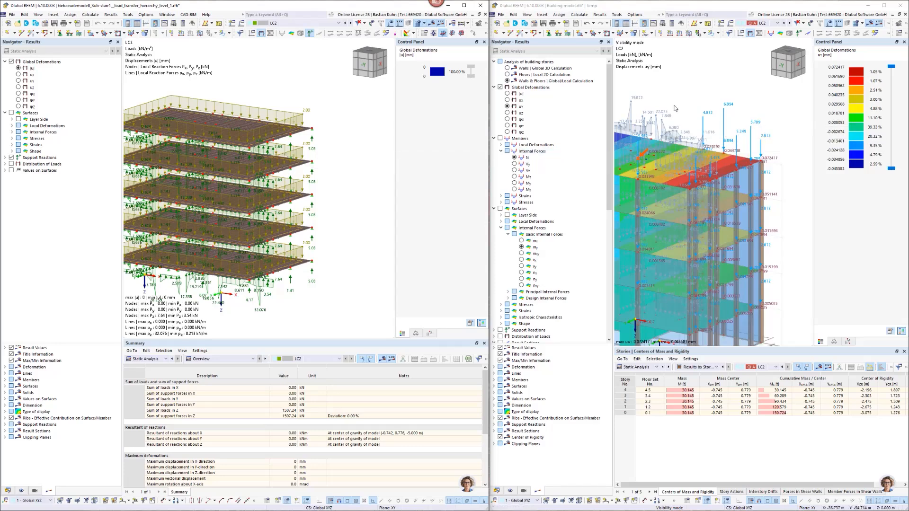
pyautogui.scroll(-5, 674, 108)
pyautogui.scroll(4, 675, 109)
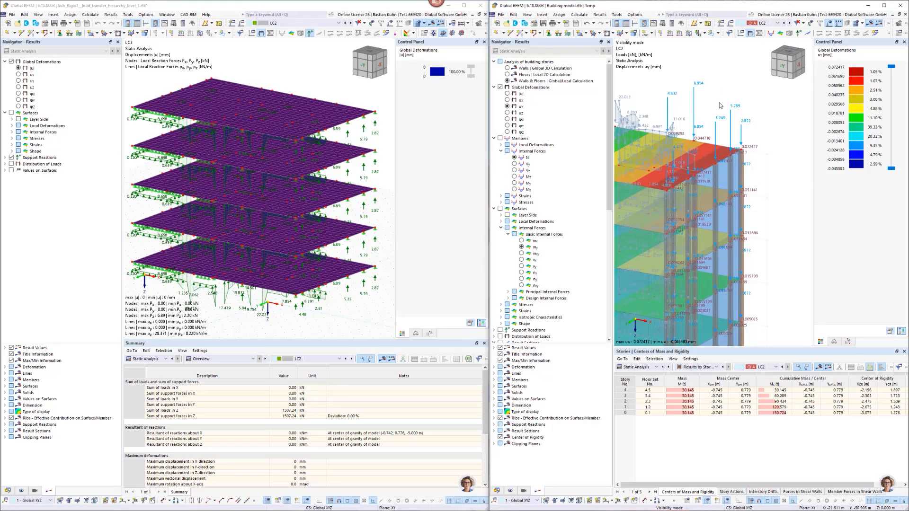
# Set static analysis displacements to one decimal place in the building model's units settings and apply the base data.
pyautogui.scroll(-2, 724, 104)
pyautogui.moveTo(705, 119); pyautogui.dragTo(720, 127, button='middle')
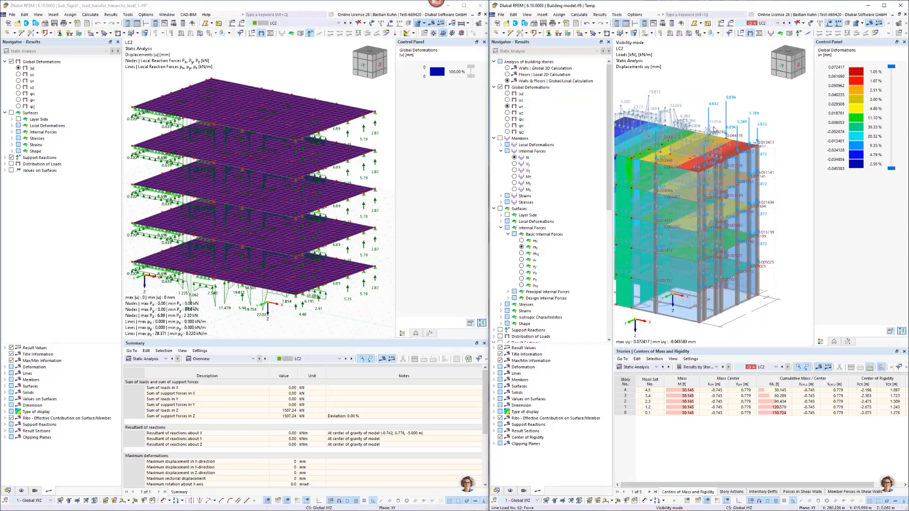
pyautogui.click(533, 23)
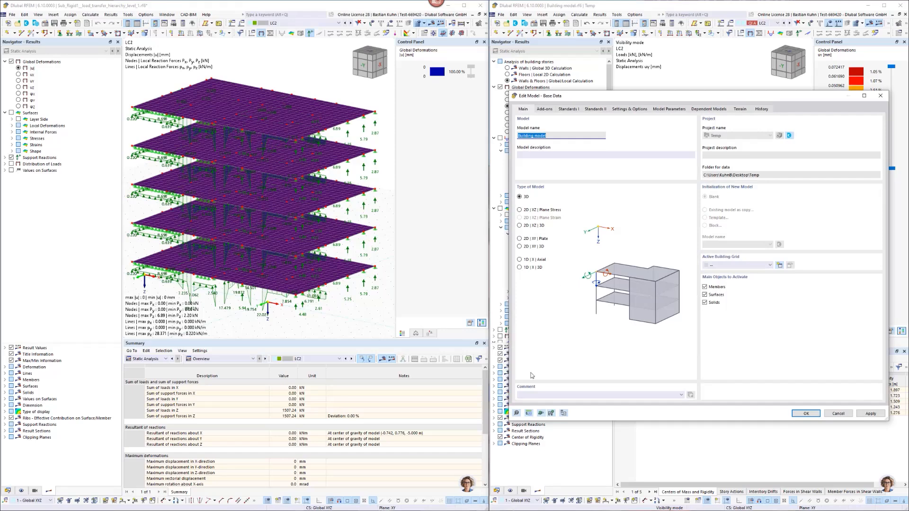
pyautogui.click(529, 413)
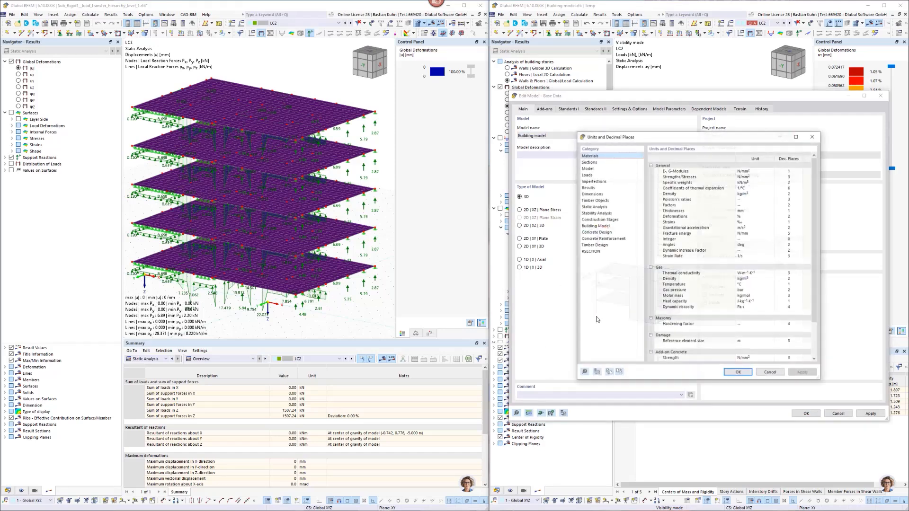
pyautogui.click(611, 213)
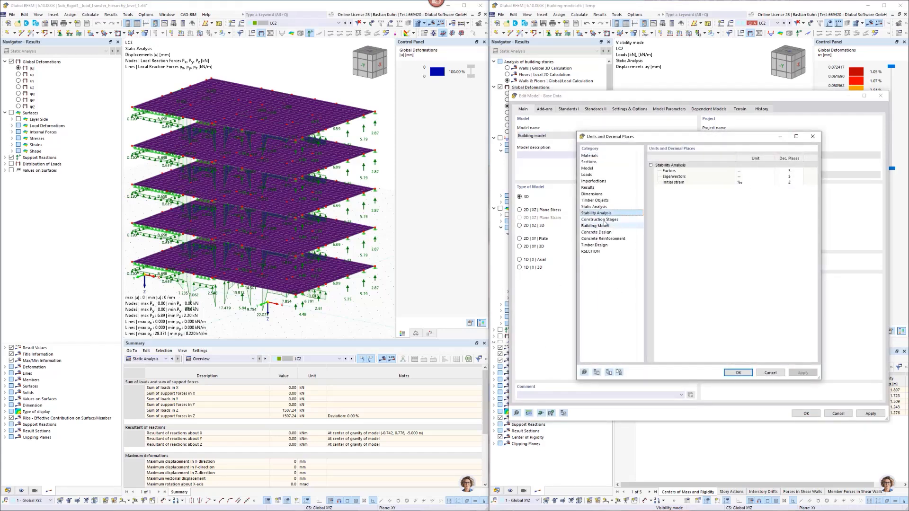
pyautogui.click(597, 207)
pyautogui.click(788, 193)
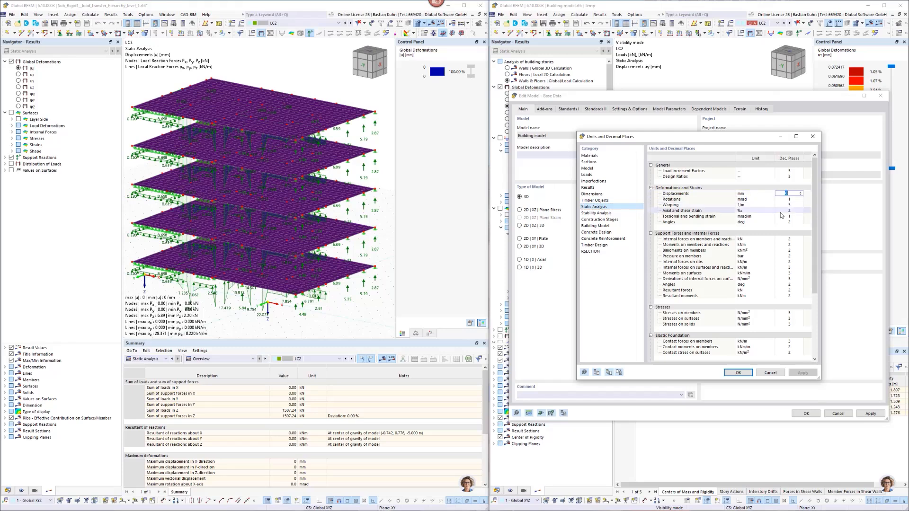
pyautogui.write('1')
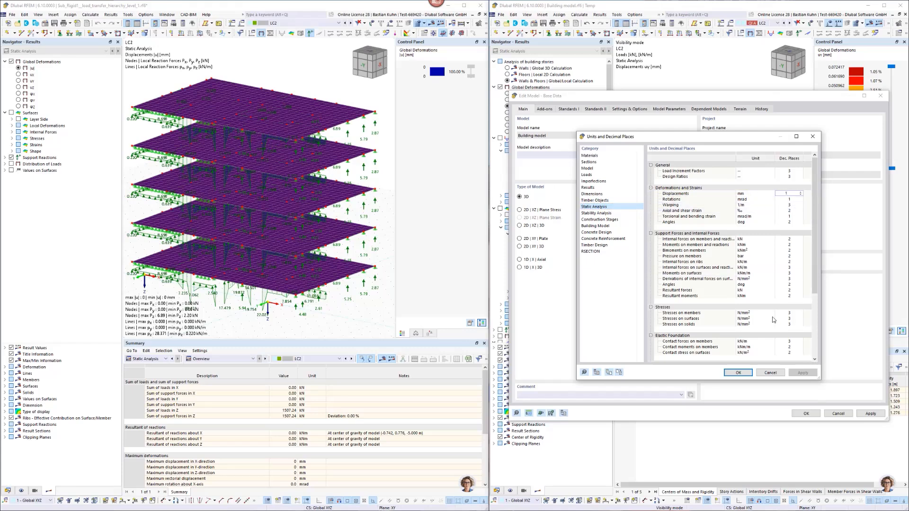
pyautogui.click(738, 372)
pyautogui.click(800, 414)
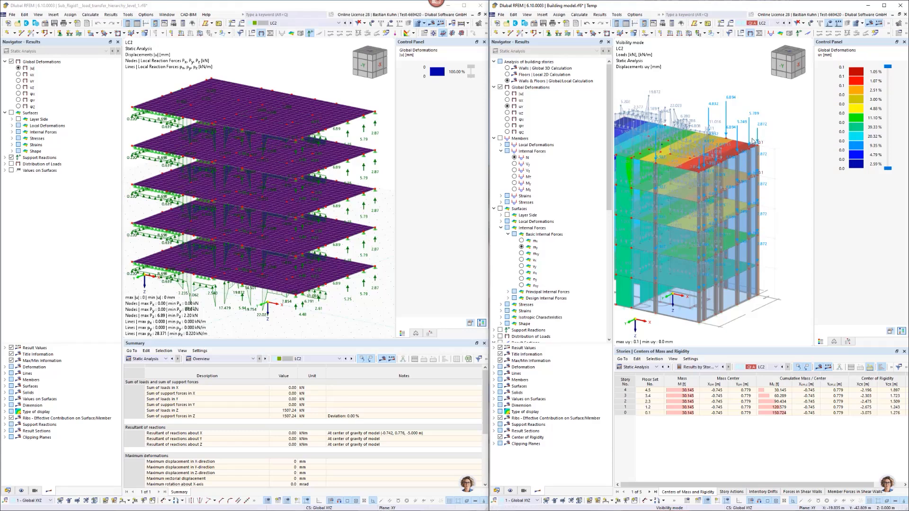
# Examine the loads at the building model's top corner and the top floor surface's stiffness matrix thickness in the submodel, without changing them.
pyautogui.scroll(2, 756, 128)
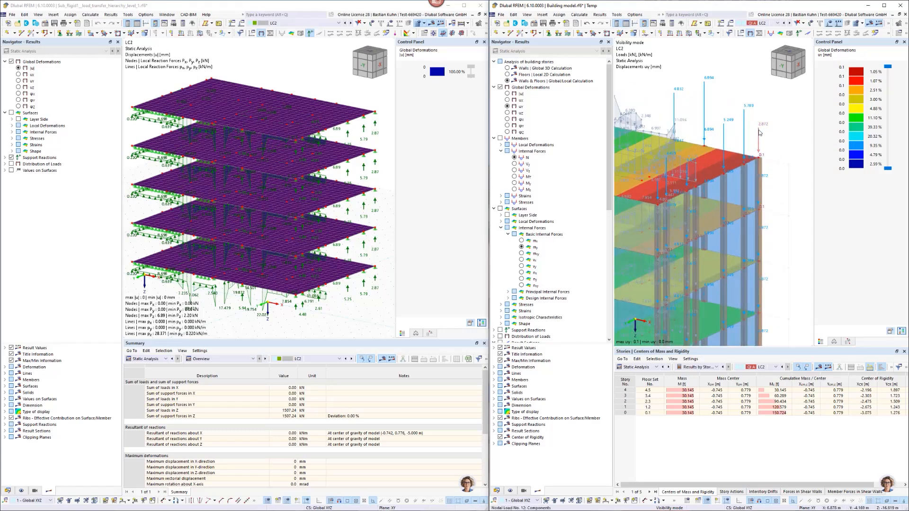
pyautogui.moveTo(759, 132)
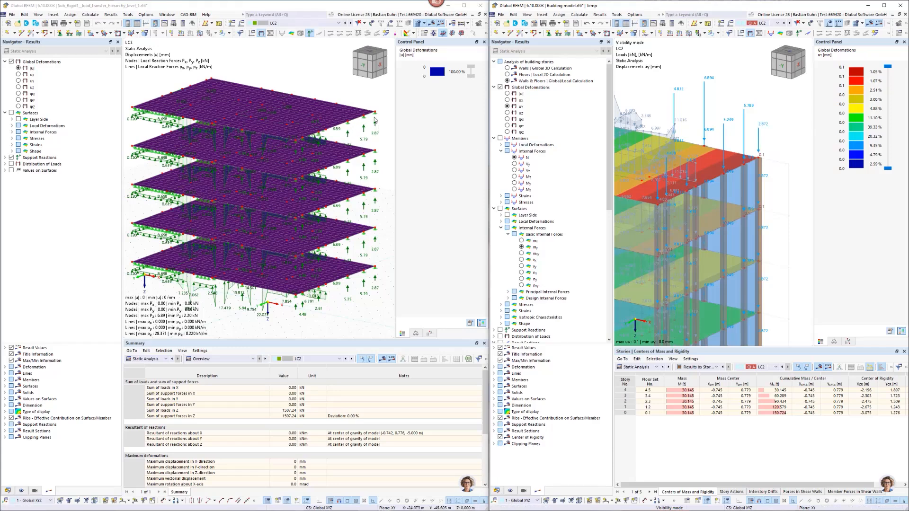
pyautogui.doubleClick(351, 116)
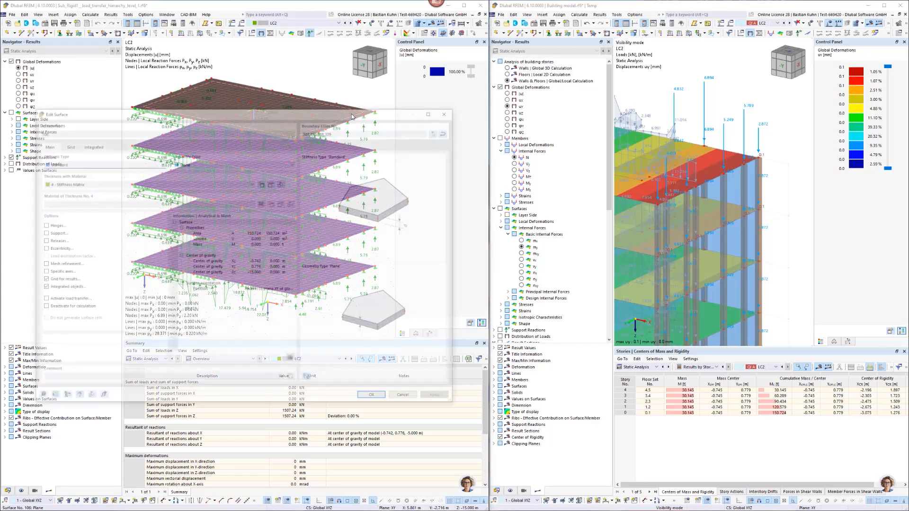
pyautogui.moveTo(357, 108); pyautogui.dragTo(364, 187)
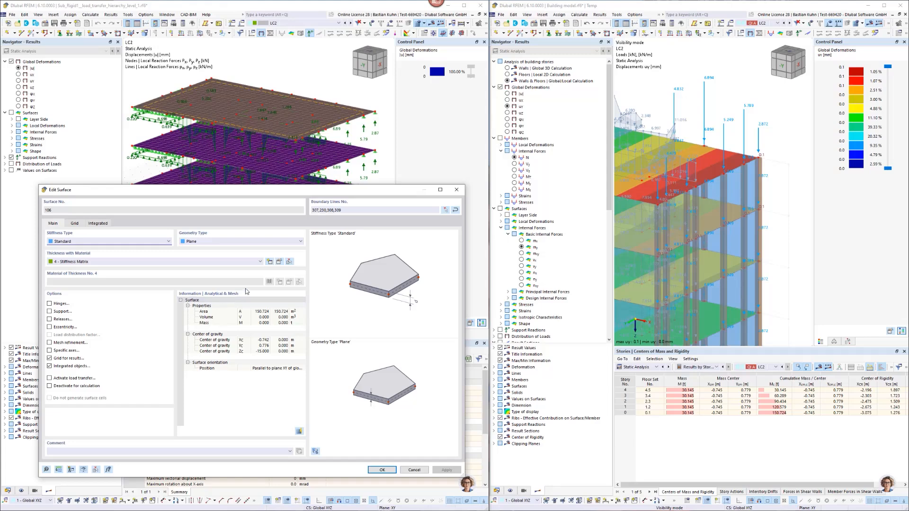
pyautogui.click(280, 261)
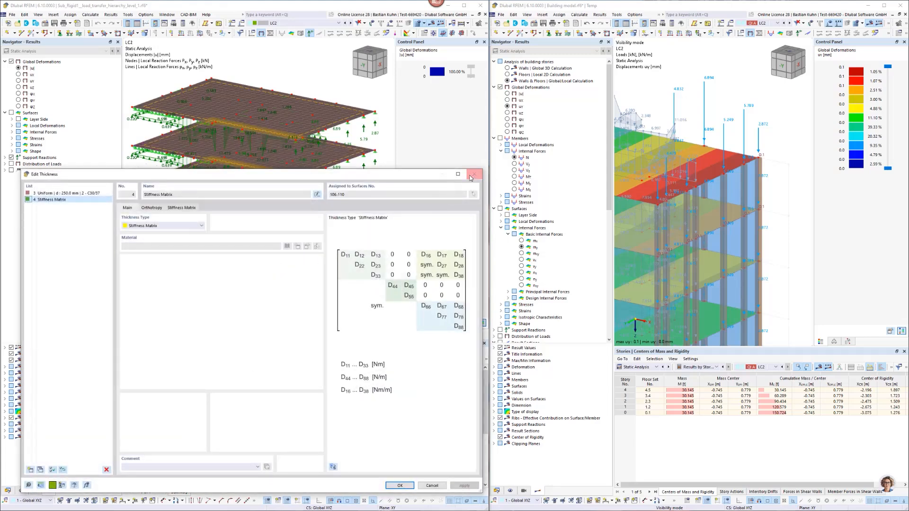
pyautogui.click(472, 176)
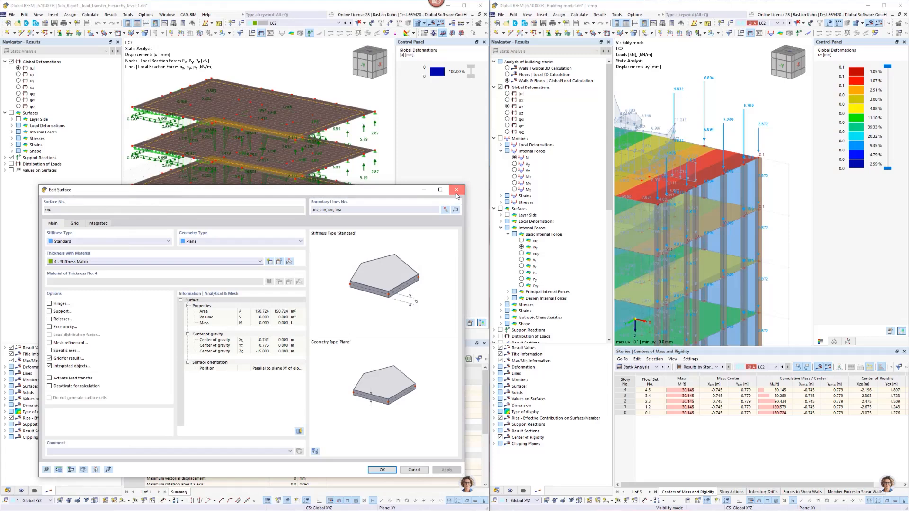
pyautogui.click(462, 183)
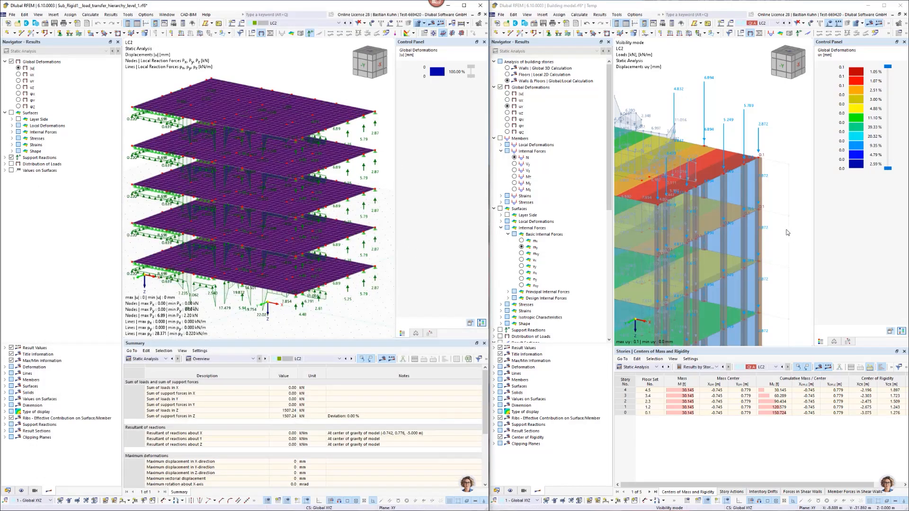
# For all building stories, set nodal support modeling to Elastic Column | Hinge-Rigid and line support modeling to Elastic Wall | Hinge-Rigid.
pyautogui.click(748, 269)
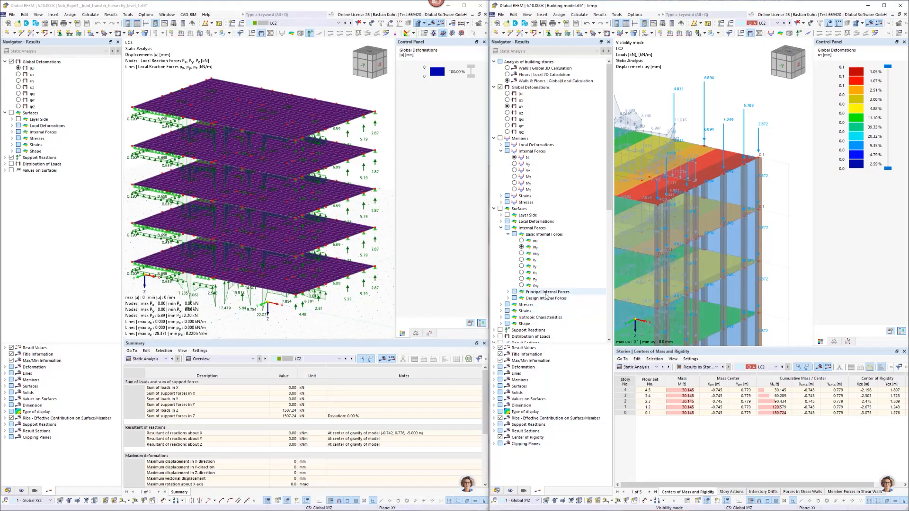
pyautogui.scroll(-10, 546, 297)
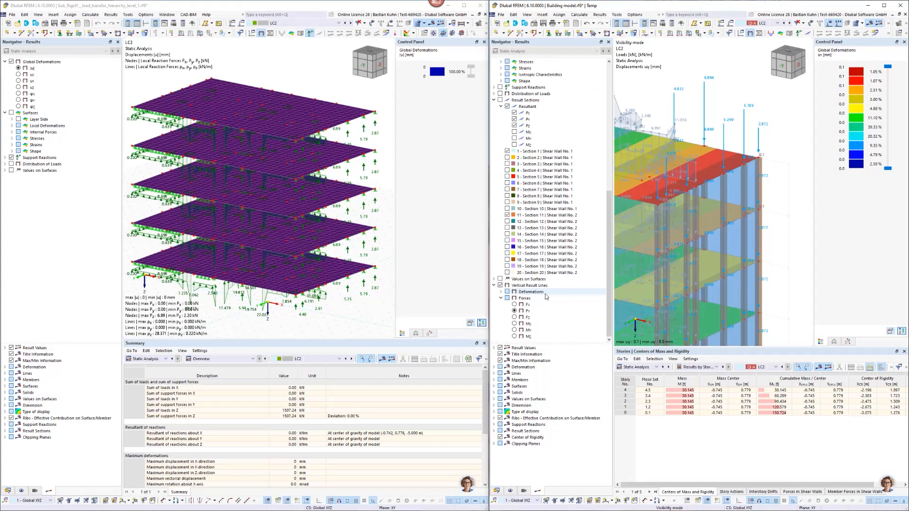
pyautogui.click(496, 491)
pyautogui.rightClick(542, 398)
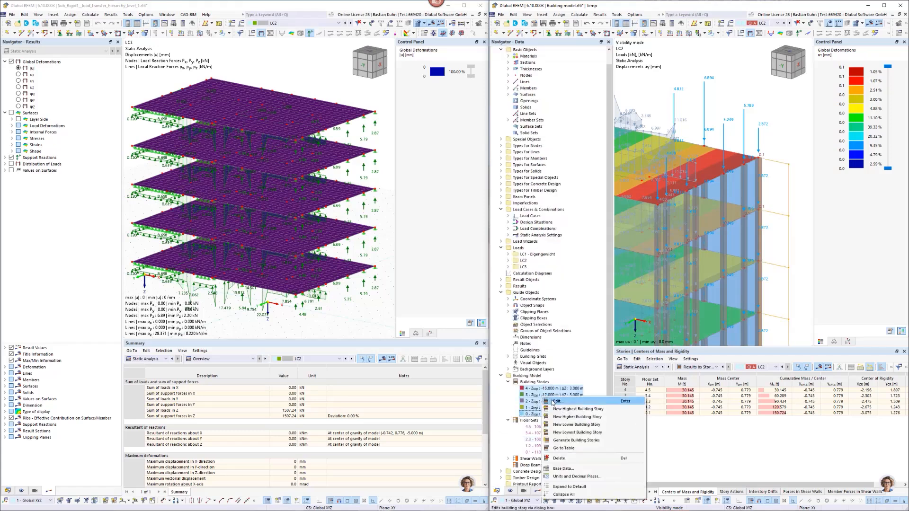
pyautogui.click(552, 402)
pyautogui.moveTo(469, 61); pyautogui.dragTo(812, 48)
pyautogui.click(760, 217)
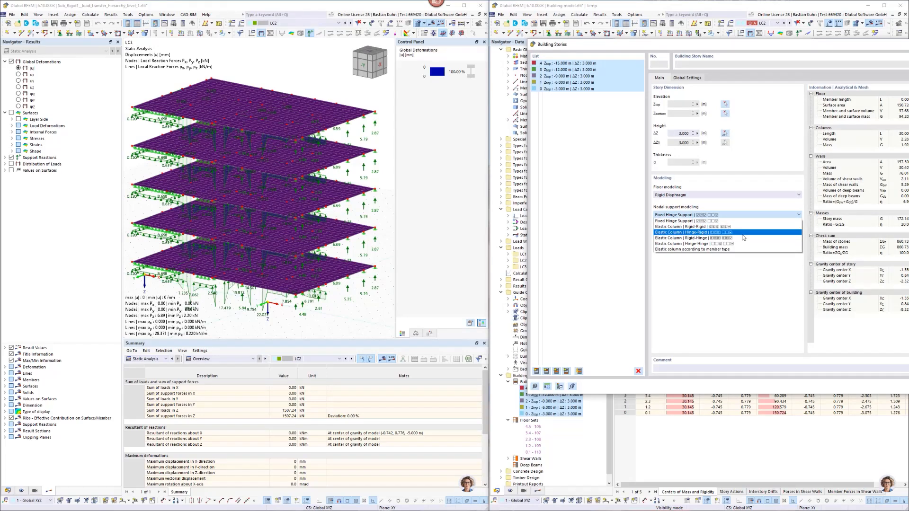
pyautogui.click(743, 234)
pyautogui.click(747, 236)
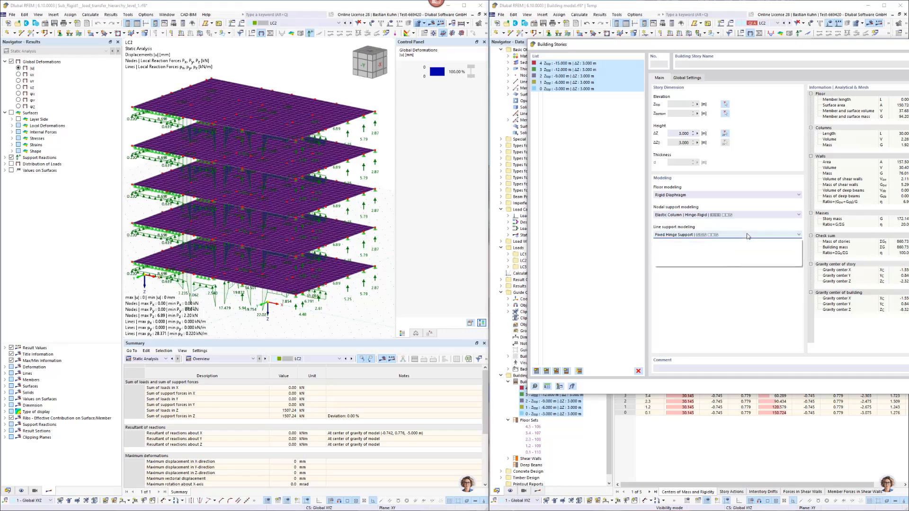
pyautogui.click(743, 253)
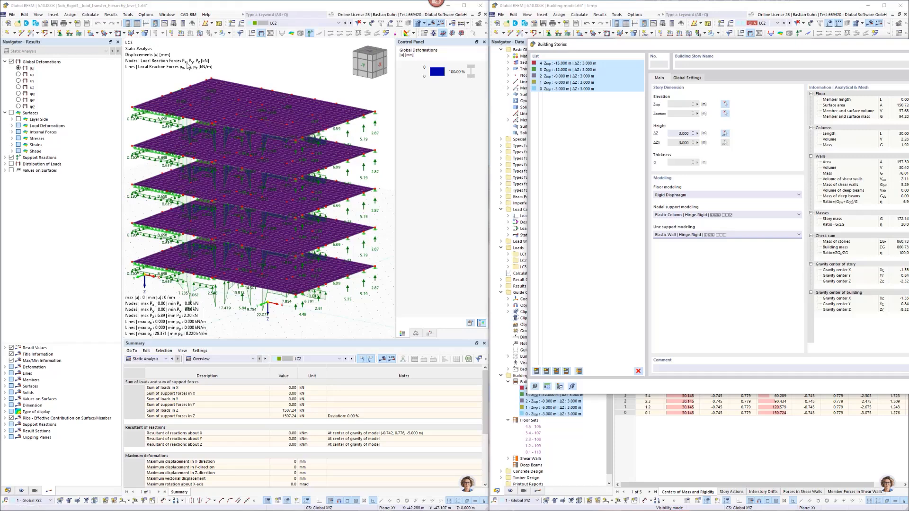
# Switch to the Sub_Rigid2__load_transfer_hierarchy_level_1 submodel and check its top floor surface's thickness definition without changing it.
pyautogui.click(166, 14)
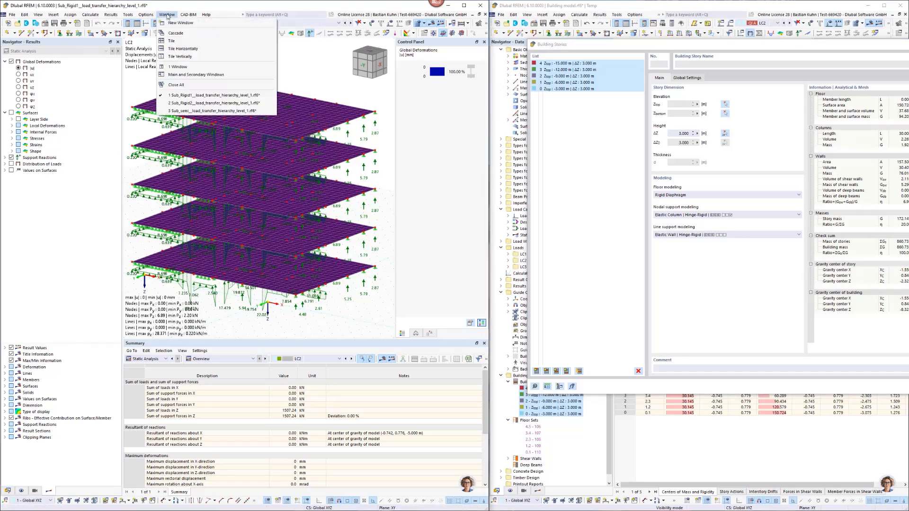
pyautogui.click(181, 103)
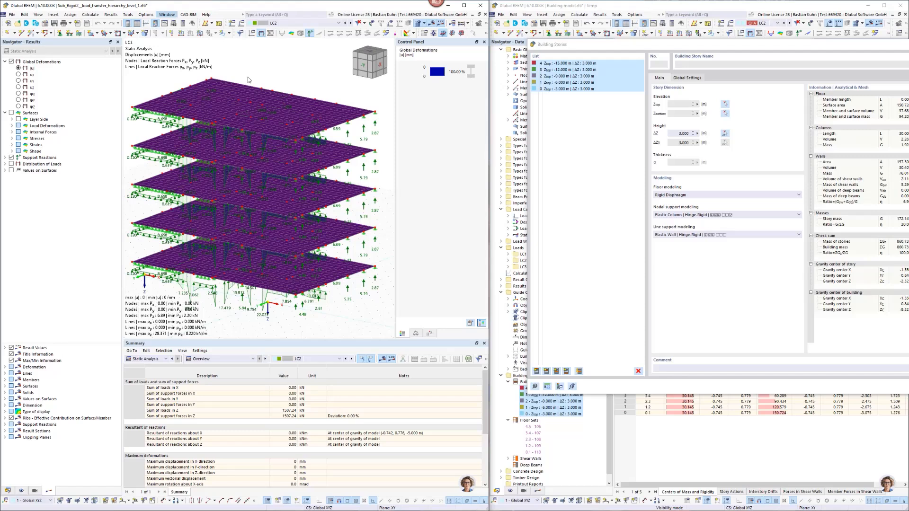
pyautogui.doubleClick(297, 86)
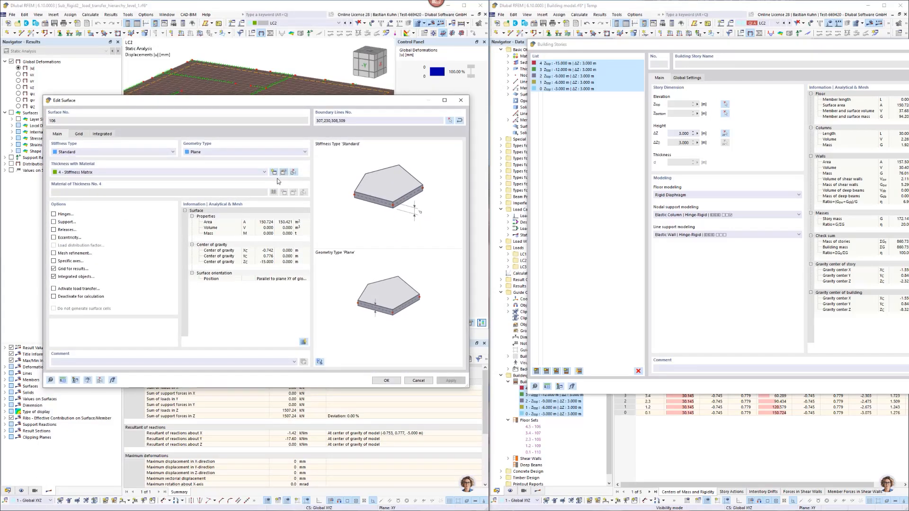
pyautogui.click(283, 172)
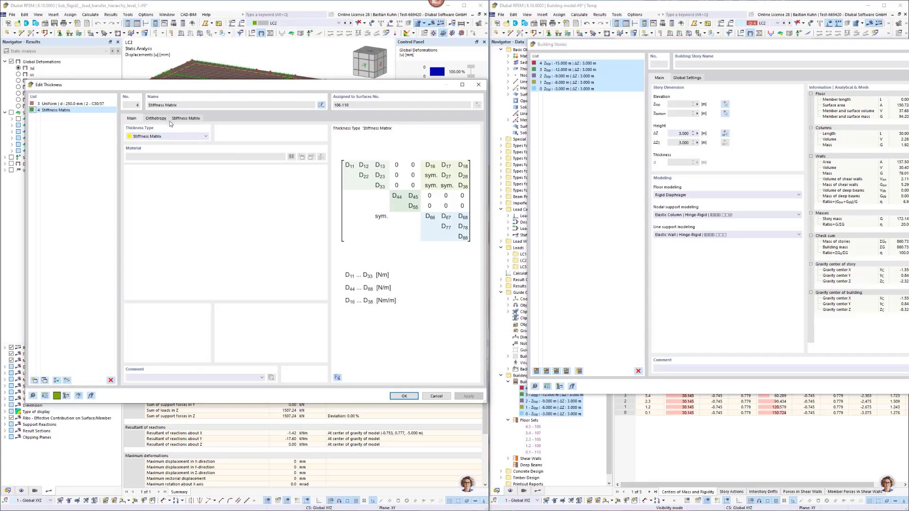
pyautogui.click(478, 84)
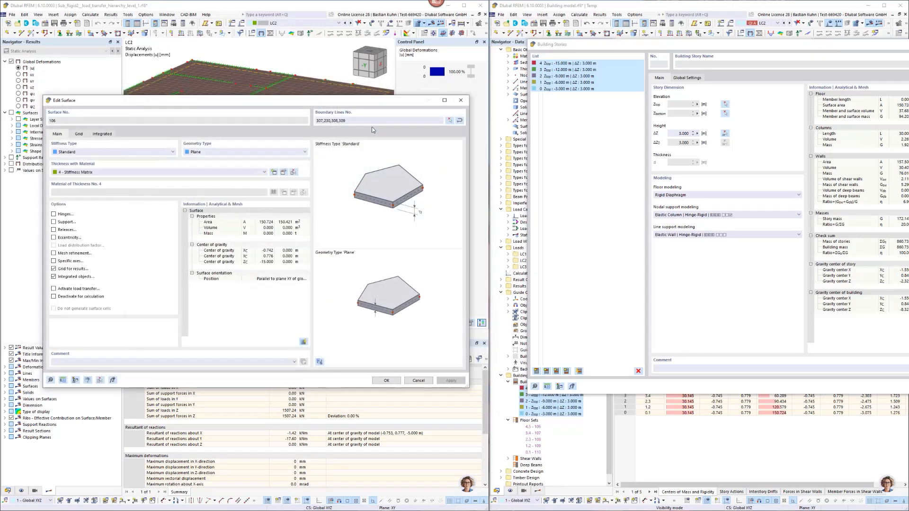
pyautogui.click(461, 100)
# Inspect a top-floor line support's spring constants and its stiffness via fictitious wall parameters, leaving the support unchanged.
pyautogui.moveTo(287, 151); pyautogui.dragTo(240, 204, button='middle')
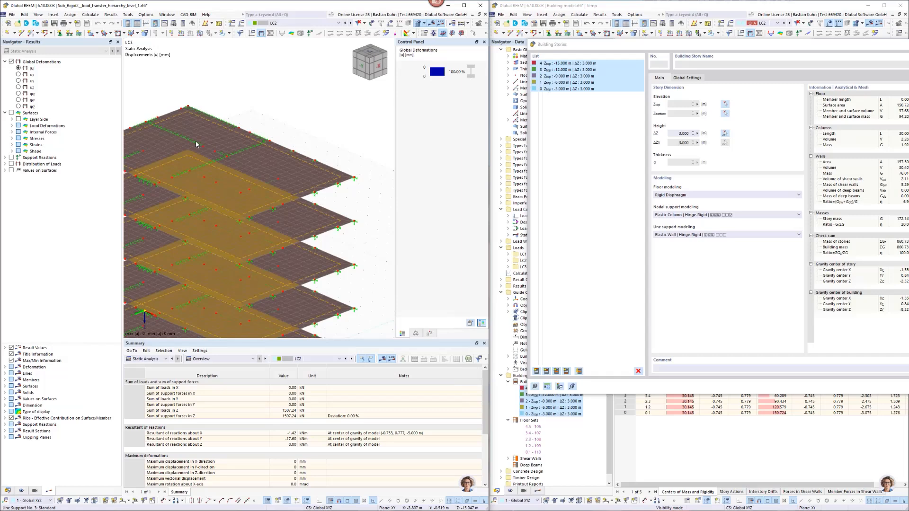
pyautogui.scroll(1, 196, 144)
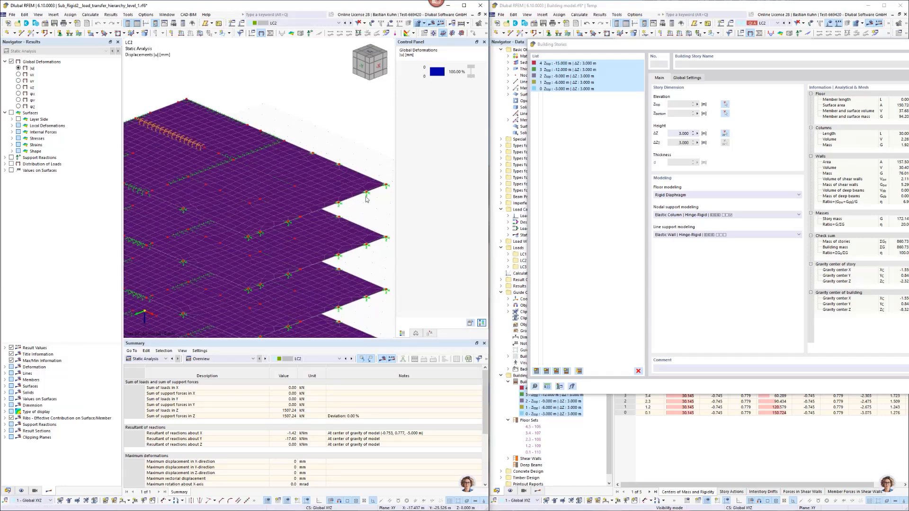
pyautogui.doubleClick(173, 137)
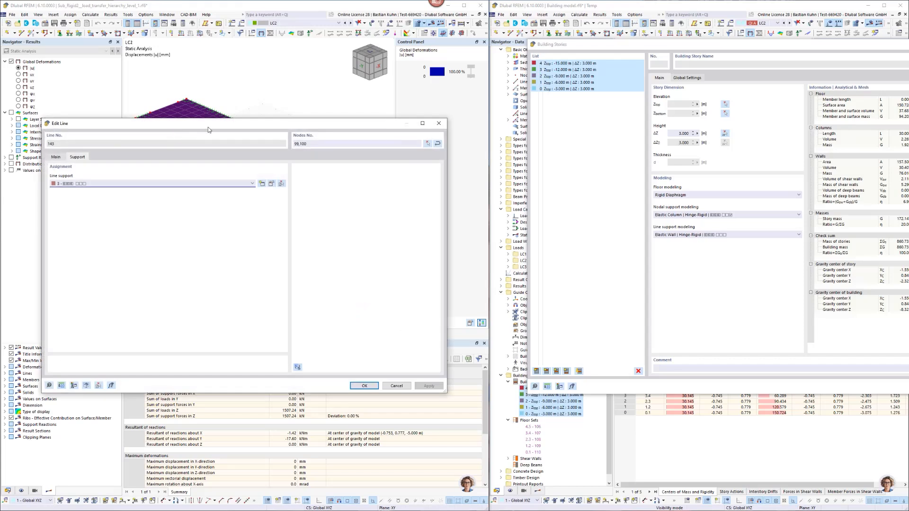
pyautogui.moveTo(209, 124); pyautogui.dragTo(186, 47)
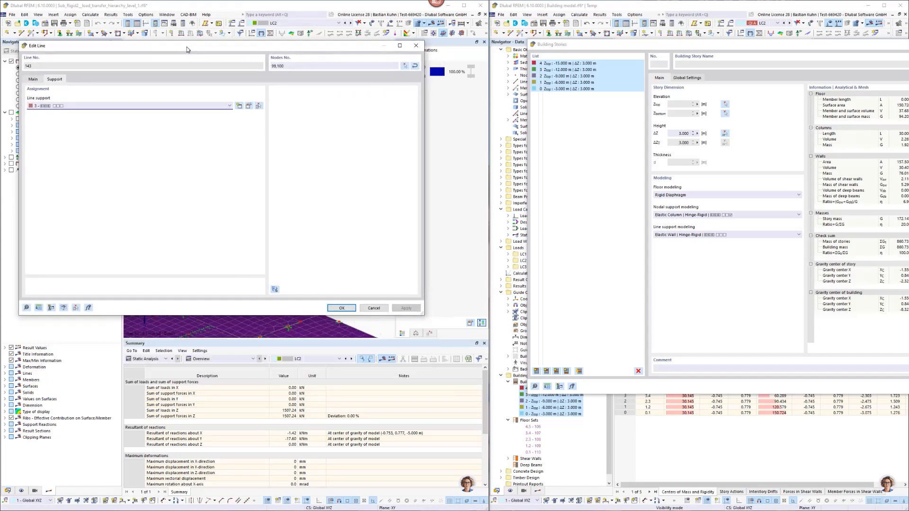
pyautogui.click(248, 106)
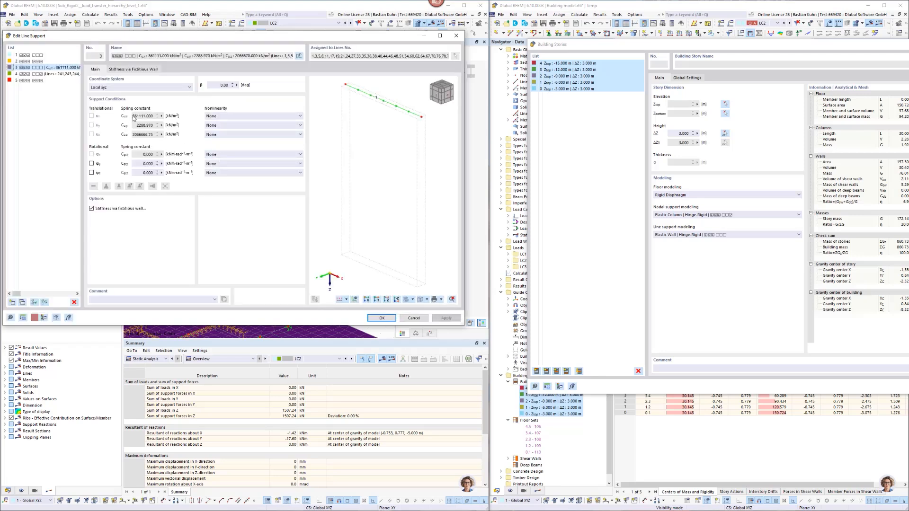
pyautogui.moveTo(134, 118); pyautogui.dragTo(158, 118)
pyautogui.click(136, 69)
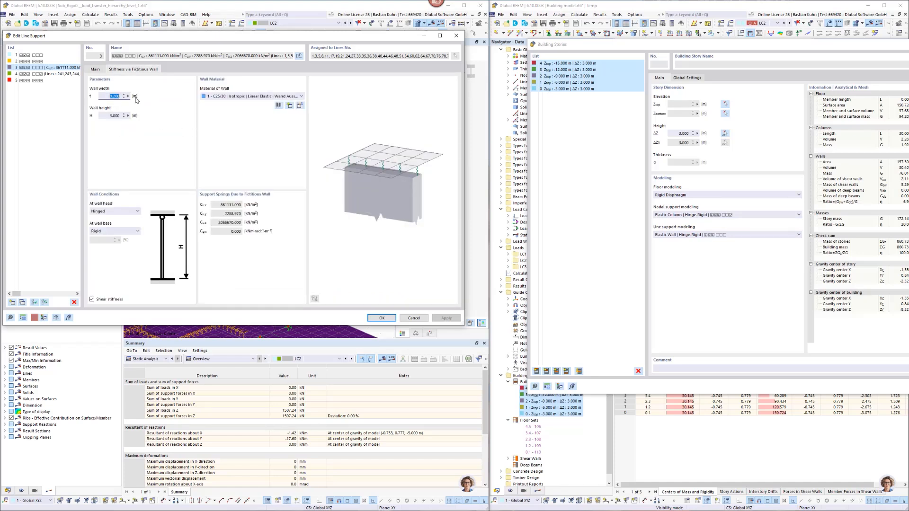
pyautogui.click(107, 115)
pyautogui.click(212, 205)
pyautogui.click(410, 318)
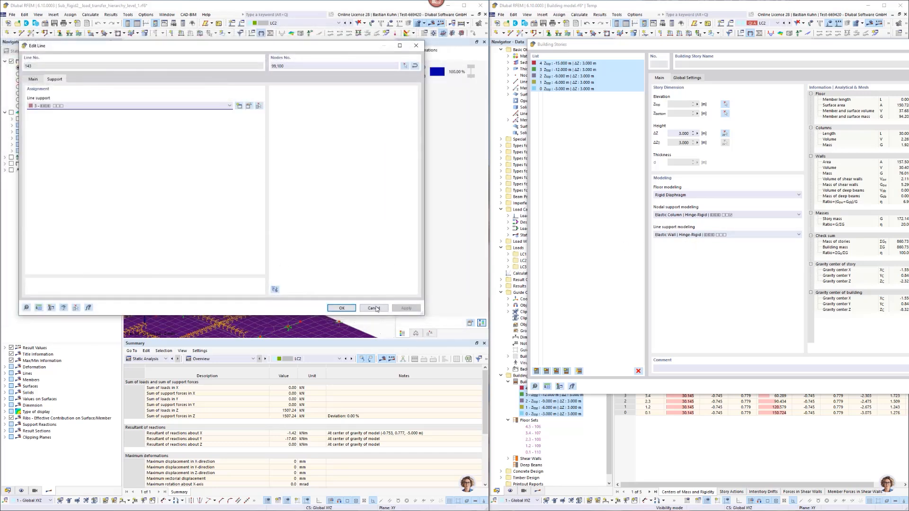
pyautogui.click(377, 308)
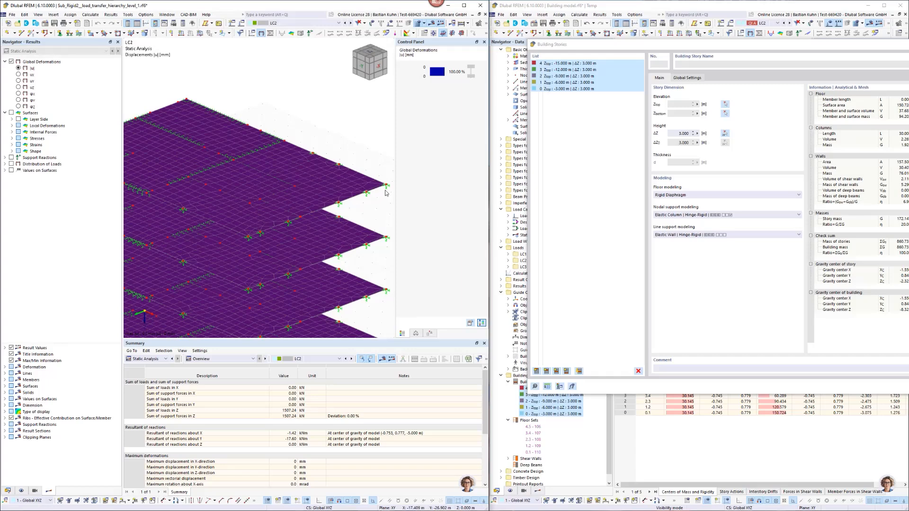
pyautogui.moveTo(386, 192)
# Bring the whole Building Stories dialog into view and close it without applying changes.
pyautogui.moveTo(748, 49); pyautogui.dragTo(582, 58)
pyautogui.moveTo(794, 56); pyautogui.dragTo(473, 66)
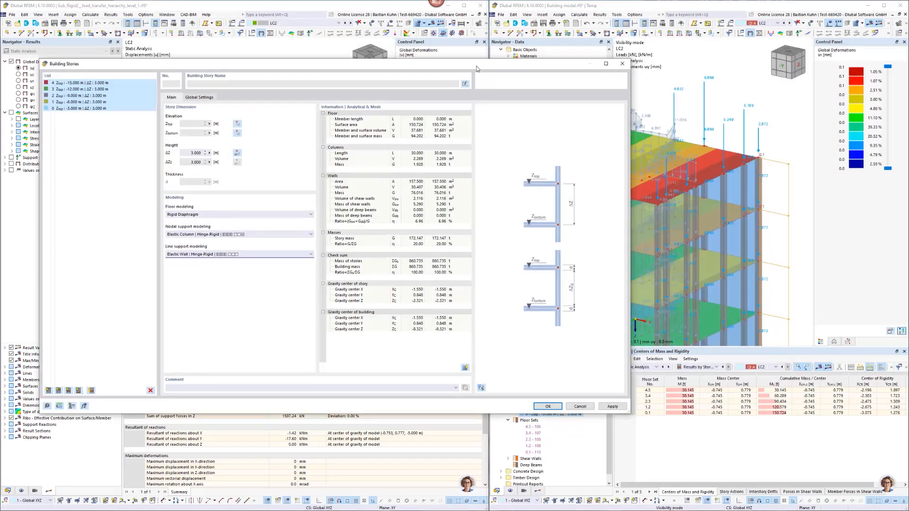
pyautogui.click(621, 64)
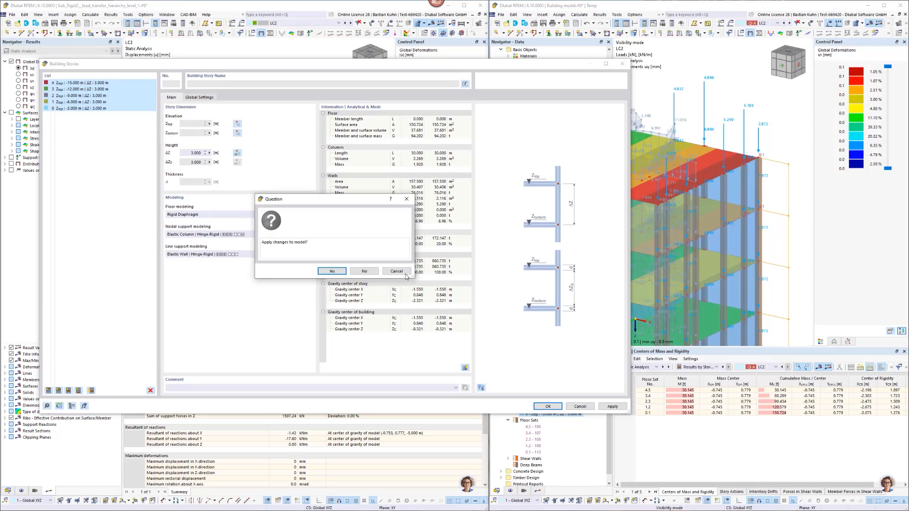
pyautogui.click(388, 272)
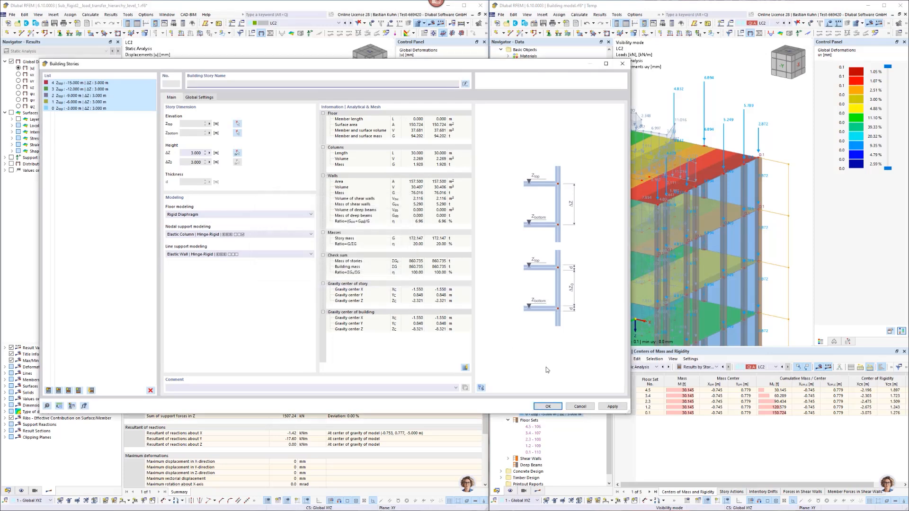
pyautogui.click(580, 406)
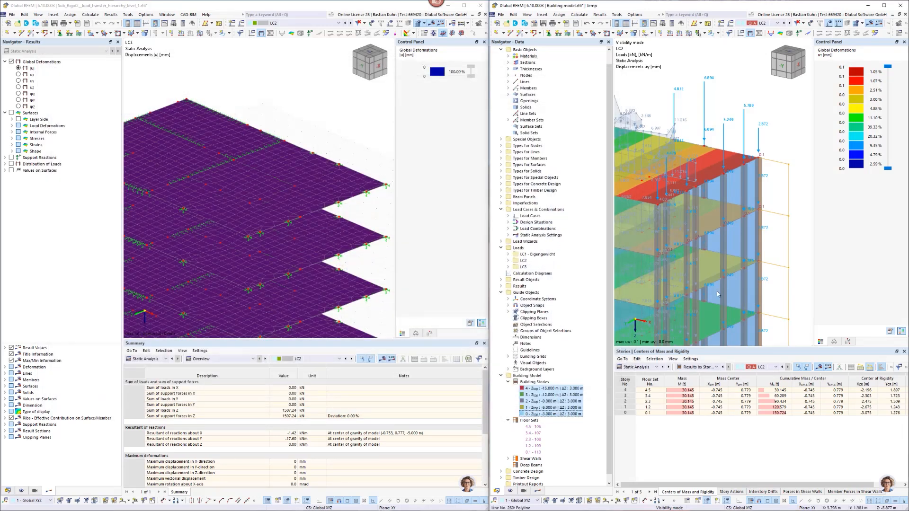
# Open the building model's top corner column alongside the nodal support definition of the matching corner node in the submodel.
pyautogui.doubleClick(761, 193)
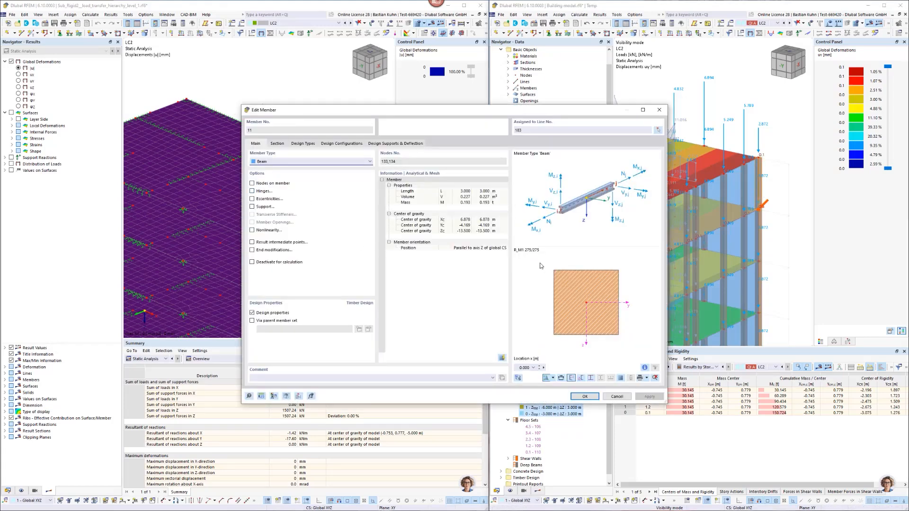
pyautogui.moveTo(533, 115); pyautogui.dragTo(831, 81)
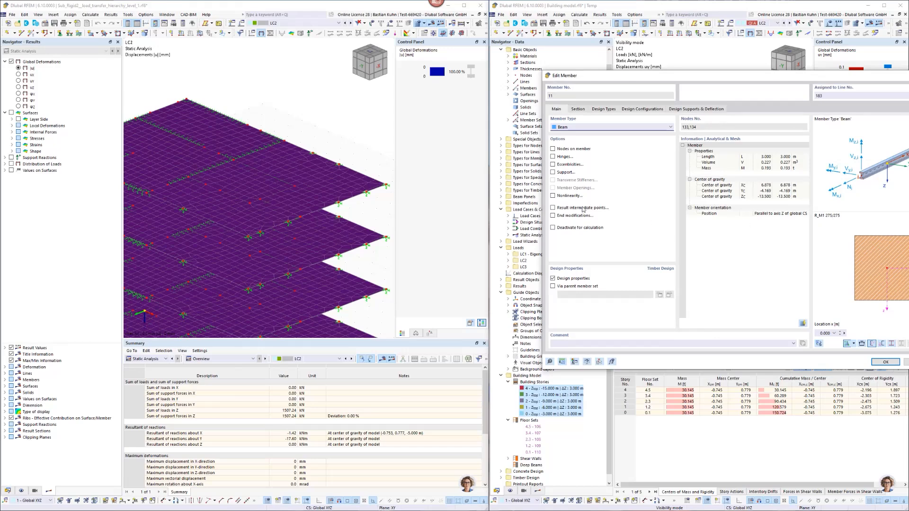
pyautogui.doubleClick(387, 192)
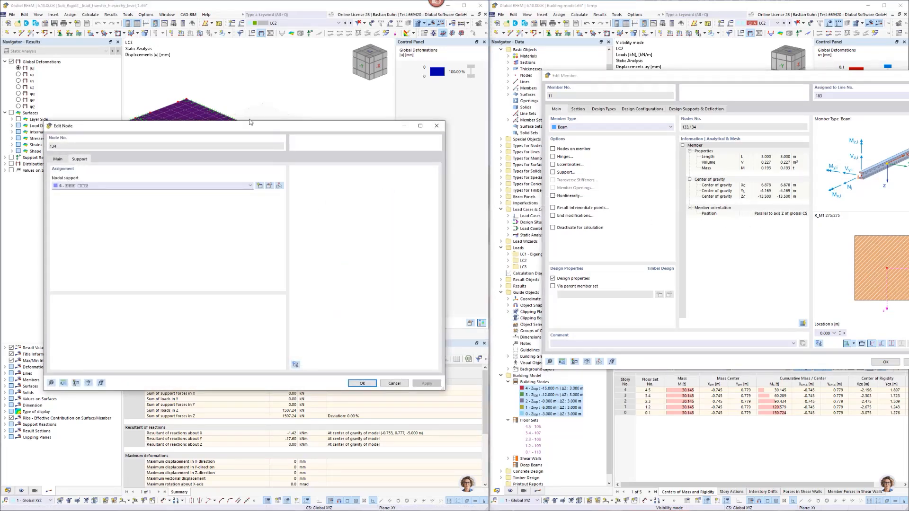
pyautogui.moveTo(250, 122); pyautogui.dragTo(203, 74)
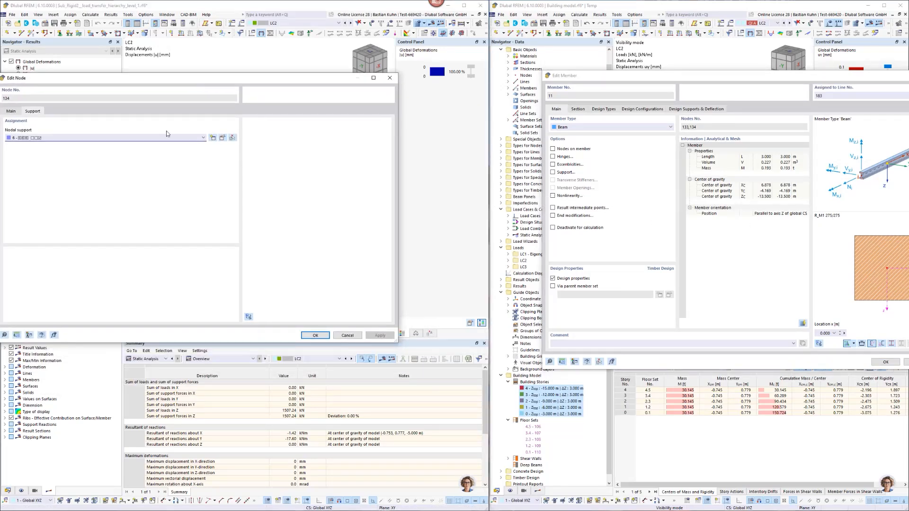
pyautogui.click(222, 138)
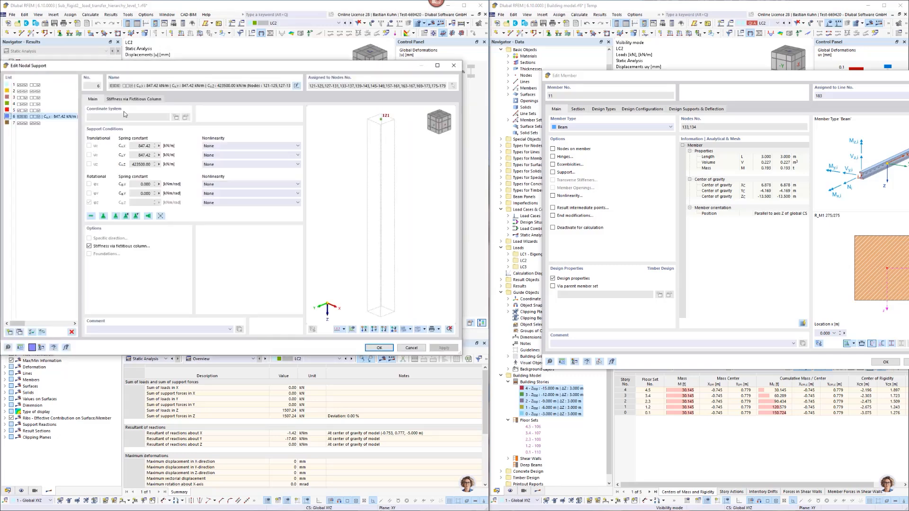
# Examine the nodal support's stiffness via fictitious column, including dimensions b and h, and close the support, node and member dialogs without changes.
pyautogui.click(129, 99)
pyautogui.click(106, 165)
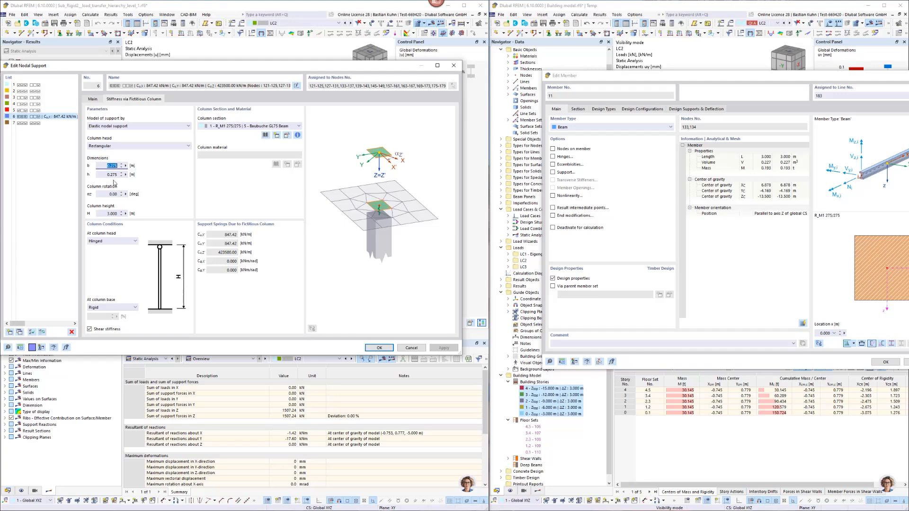
pyautogui.click(104, 175)
pyautogui.click(411, 348)
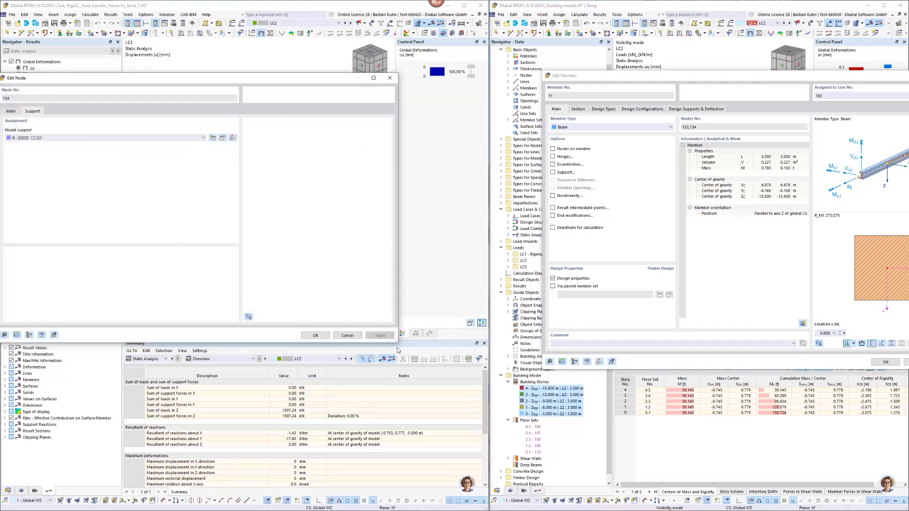
pyautogui.click(342, 331)
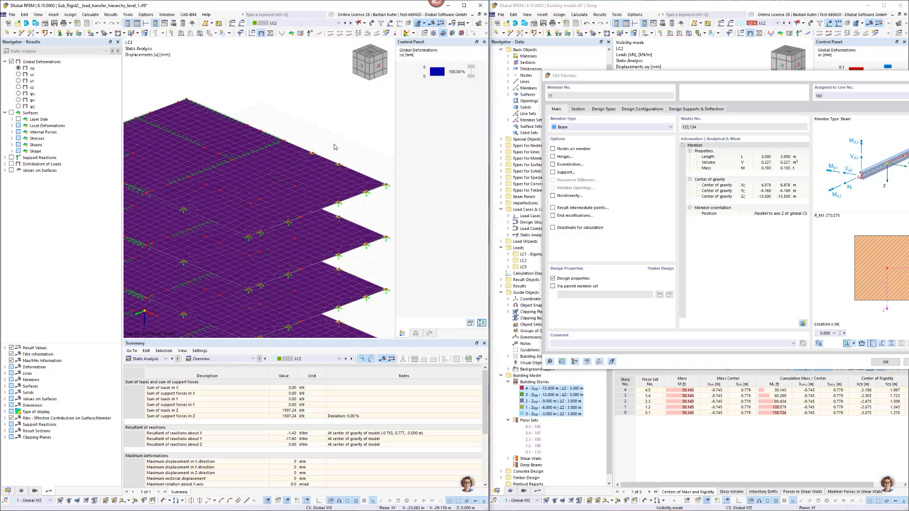
pyautogui.moveTo(820, 75); pyautogui.dragTo(540, 75)
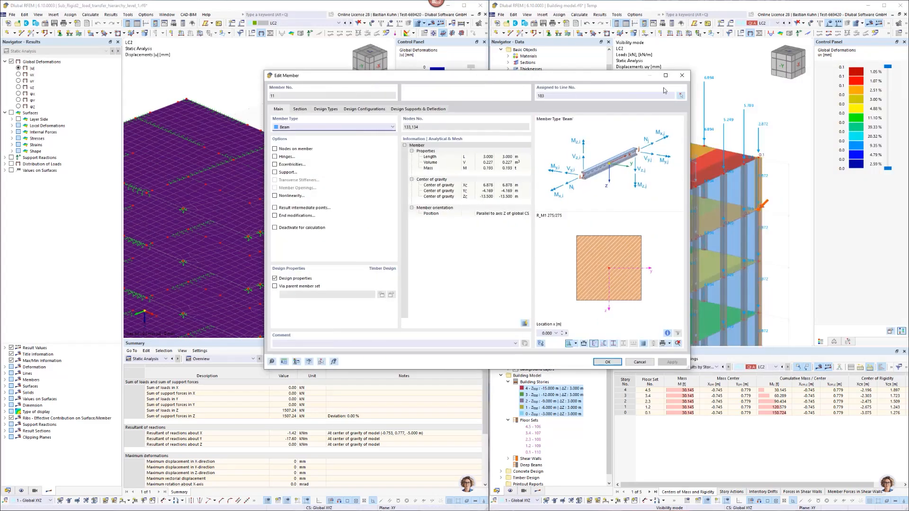
pyautogui.click(682, 76)
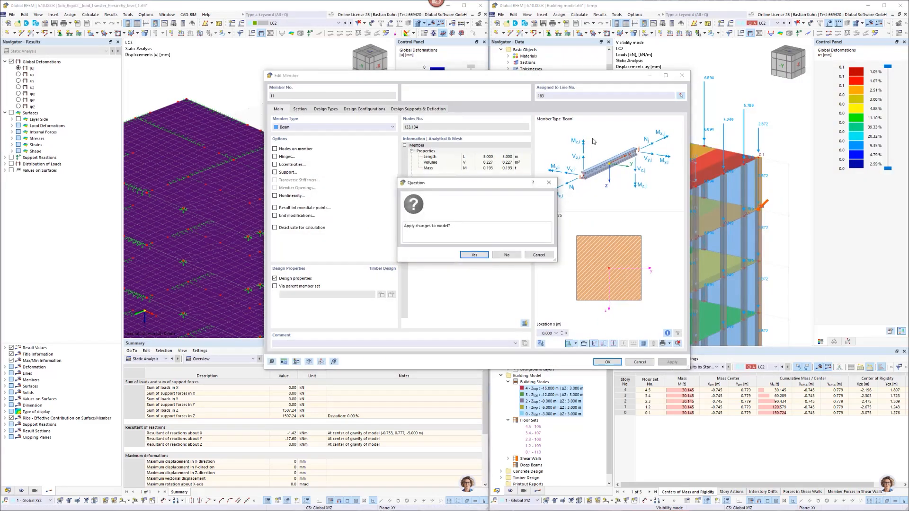
pyautogui.click(538, 254)
pyautogui.click(645, 364)
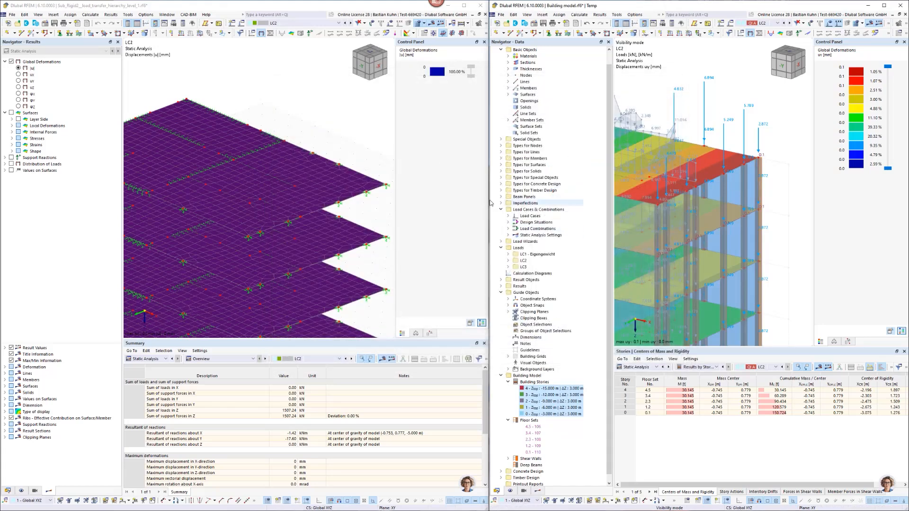
# Enlarge the building model's window and hide its results and loads so that only the structure is displayed.
pyautogui.moveTo(488, 204); pyautogui.dragTo(87, 188)
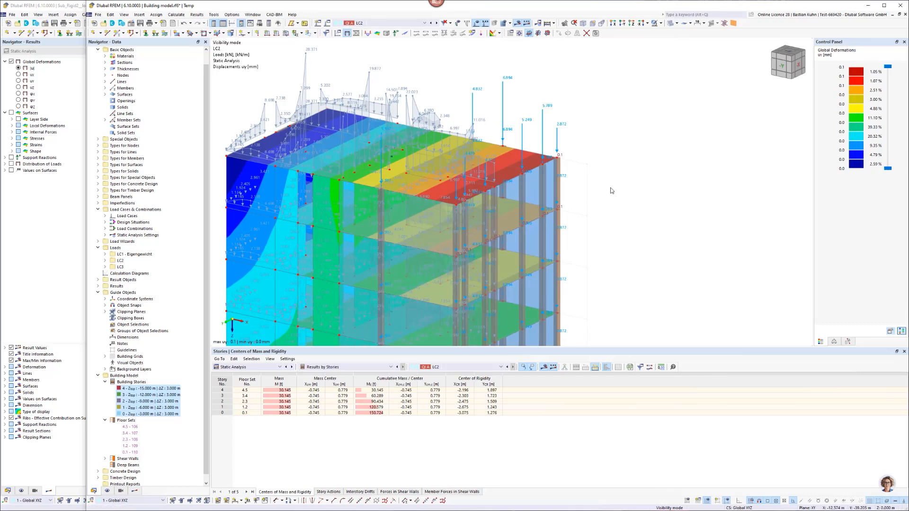
pyautogui.click(517, 23)
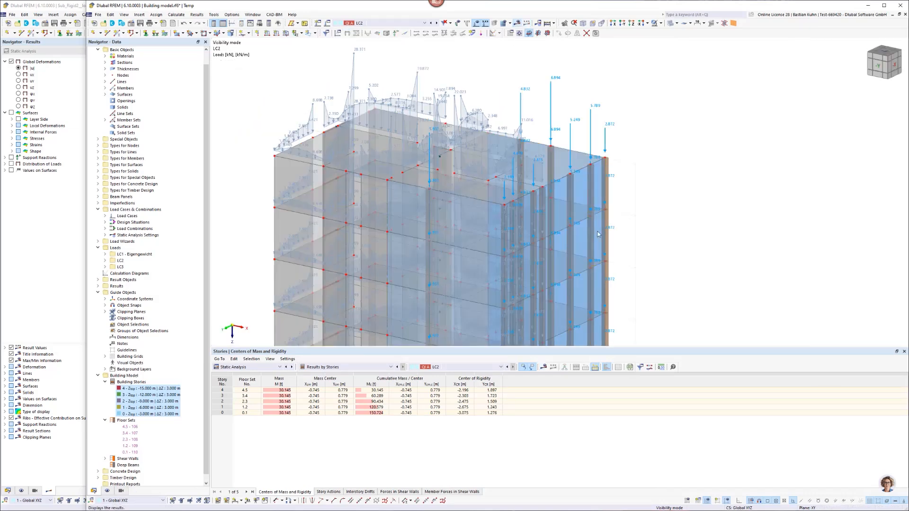
pyautogui.scroll(-4, 672, 237)
pyautogui.moveTo(678, 189); pyautogui.dragTo(694, 145, button='middle')
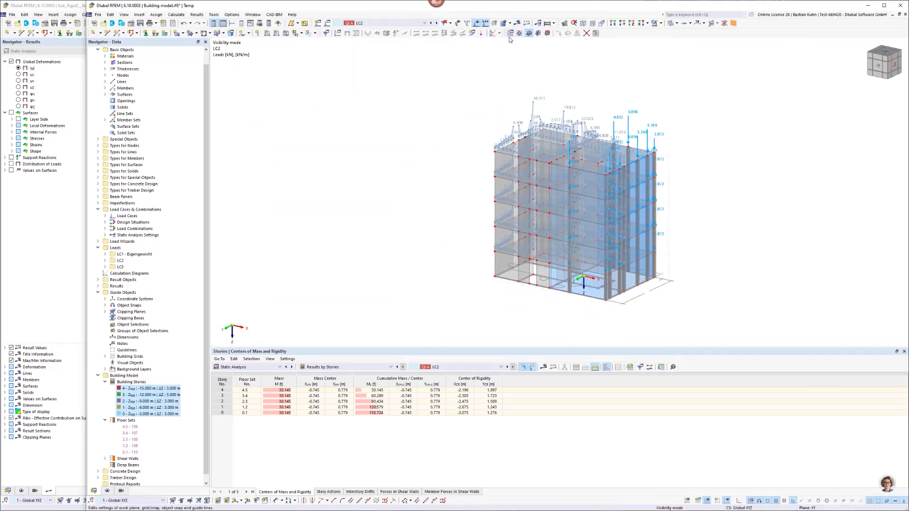
pyautogui.click(475, 23)
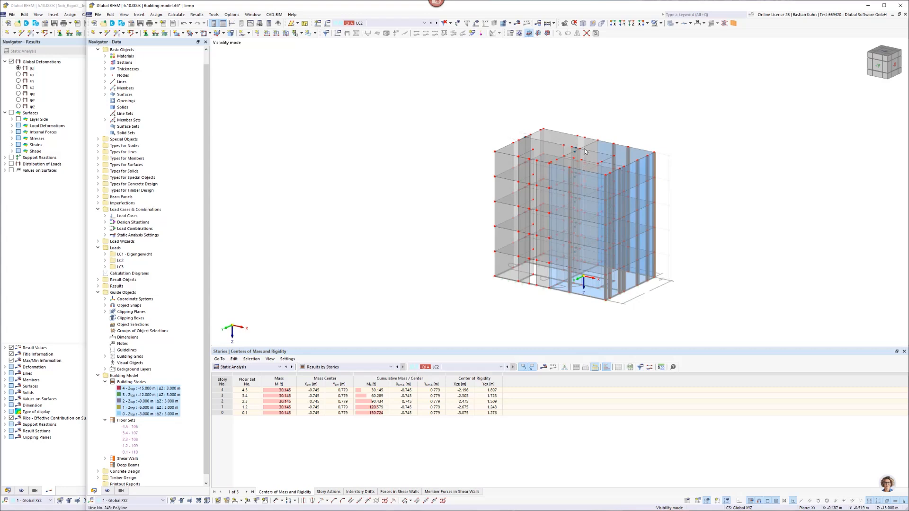
pyautogui.scroll(3, 585, 151)
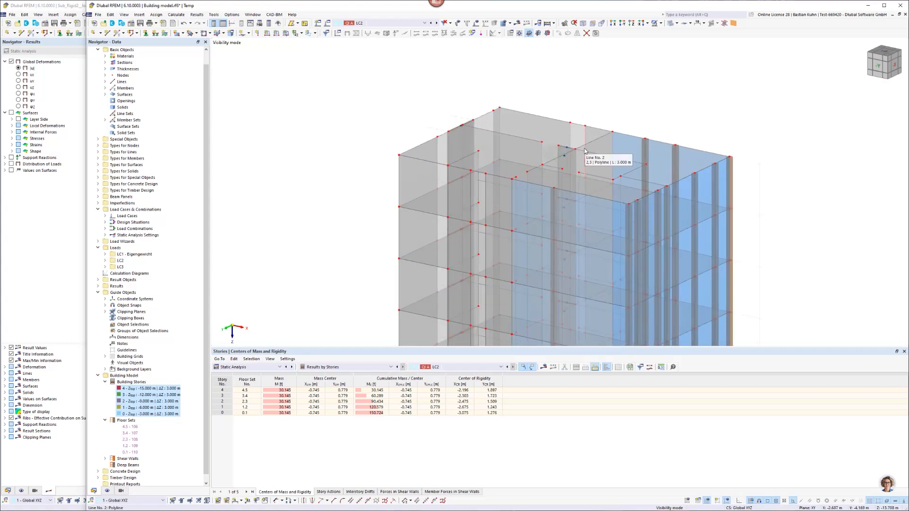
pyautogui.scroll(-4, 559, 136)
pyautogui.moveTo(565, 136); pyautogui.dragTo(497, 152, button='middle')
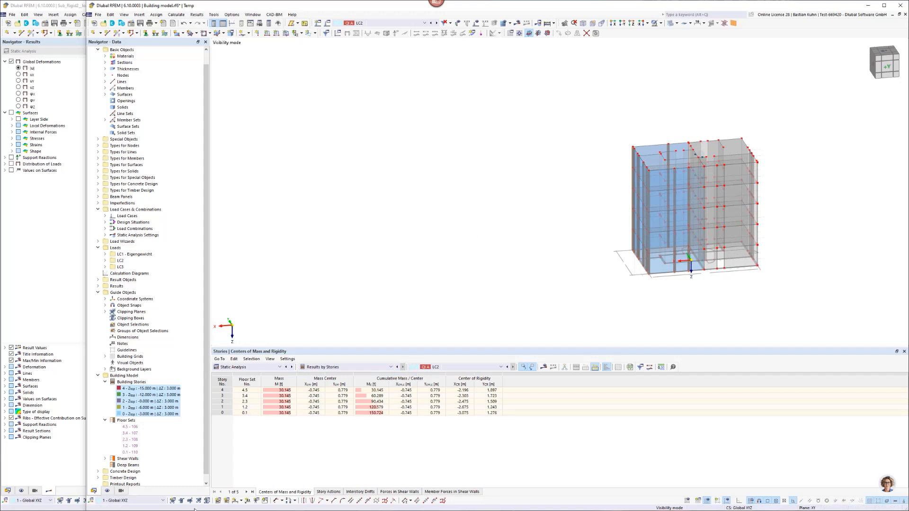
# In the generated visibilities, switch off Surfaces by Thickness, Members, Lines and Nodes.
pyautogui.click(121, 491)
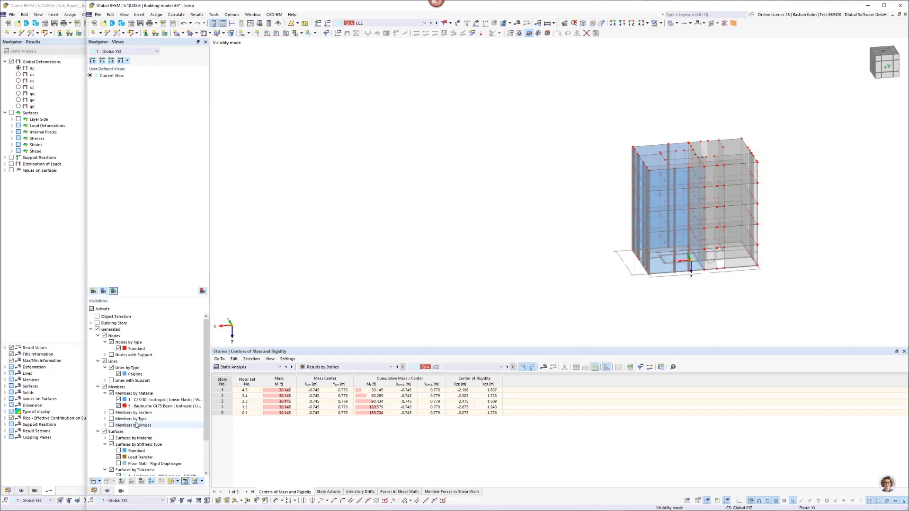
pyautogui.scroll(-2, 142, 416)
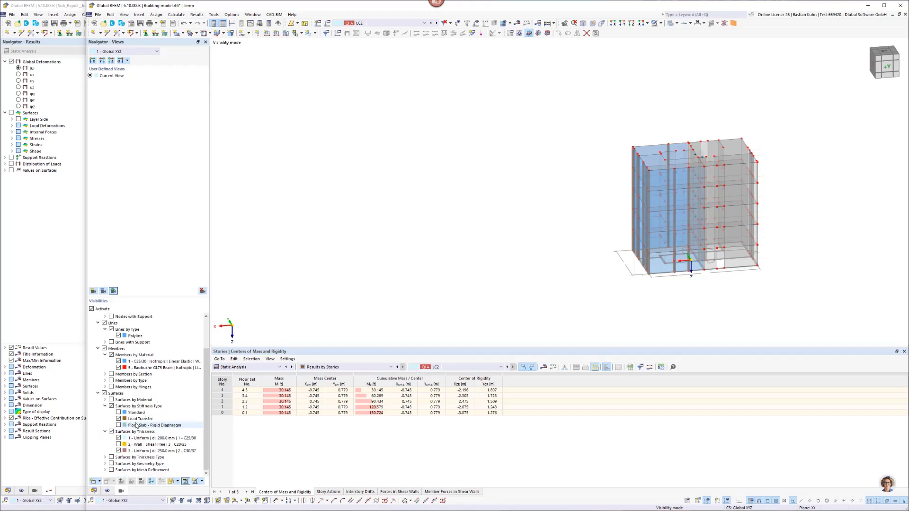
pyautogui.click(112, 431)
pyautogui.click(104, 349)
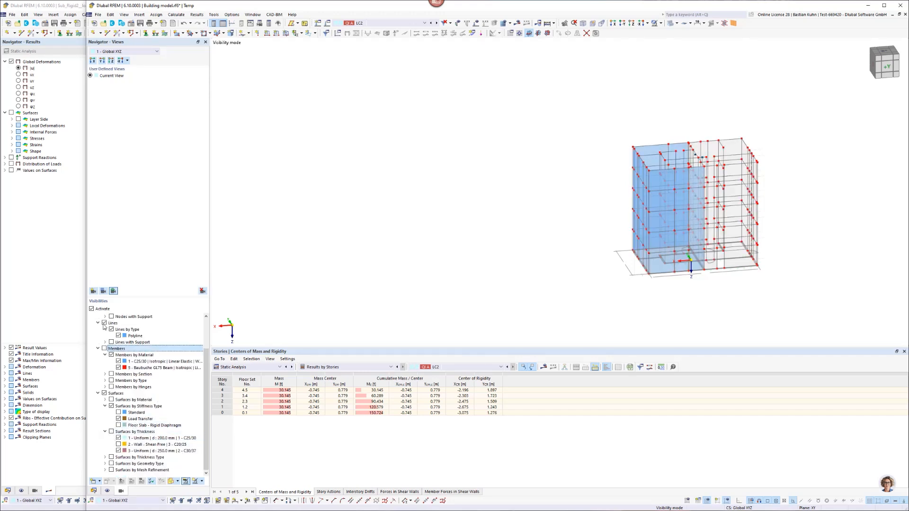
pyautogui.click(105, 323)
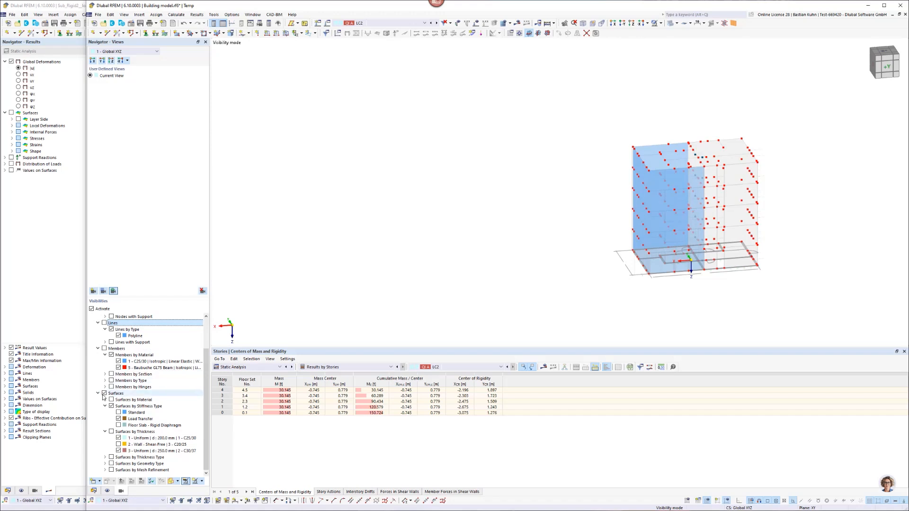
pyautogui.scroll(2, 101, 325)
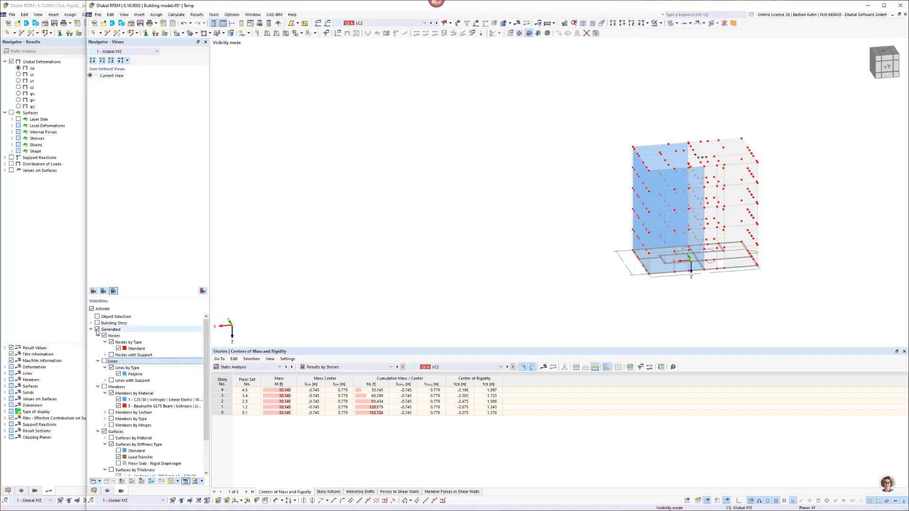
pyautogui.click(104, 335)
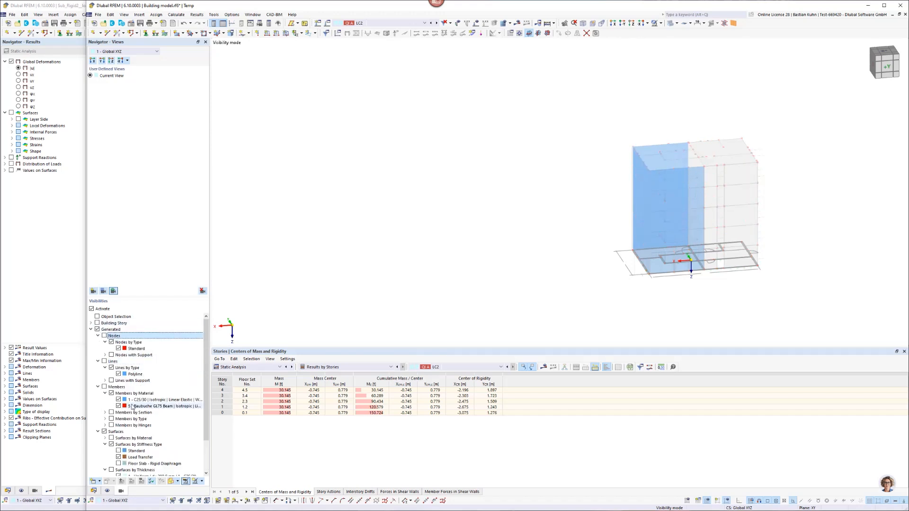
pyautogui.scroll(-2, 104, 335)
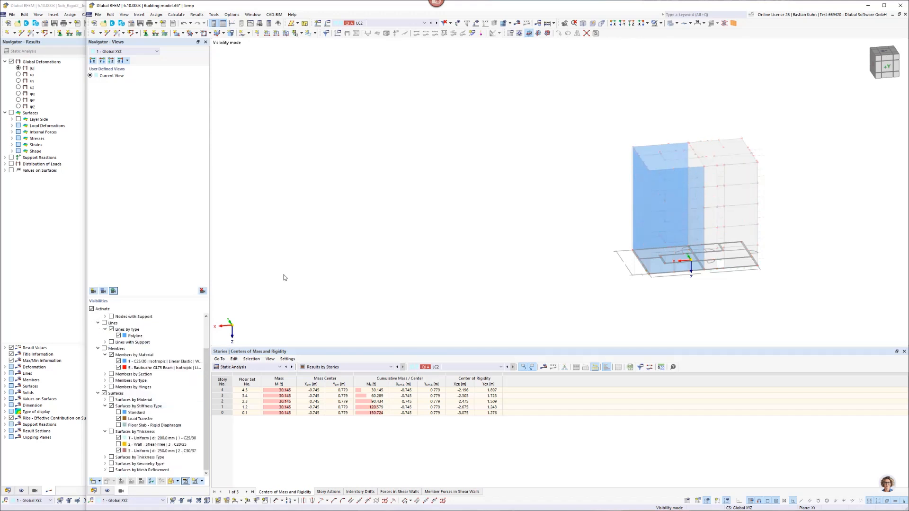
# Deactivate the visibilities to display the whole building, and select the interior wall surface in the lowest story.
pyautogui.click(660, 24)
pyautogui.click(675, 75)
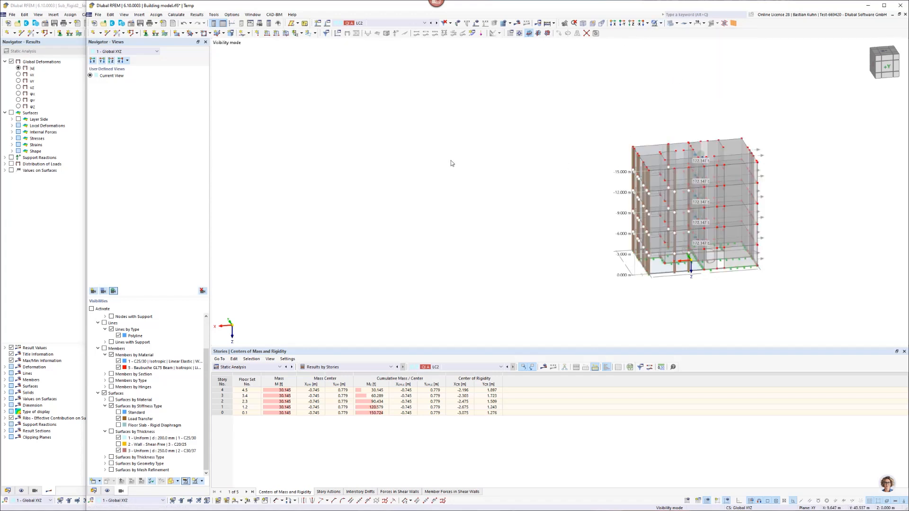
pyautogui.moveTo(451, 162); pyautogui.dragTo(393, 161, button='middle')
pyautogui.scroll(1, 393, 160)
pyautogui.scroll(2, 621, 246)
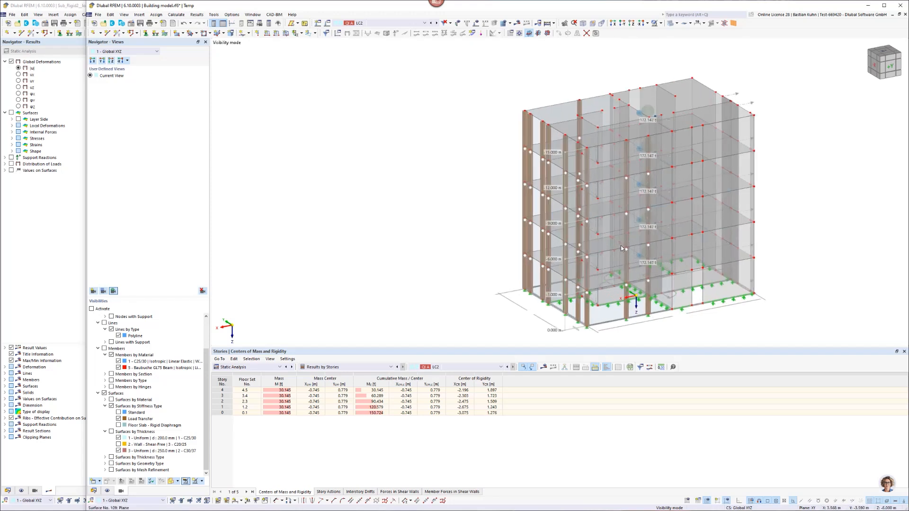
pyautogui.scroll(2, 599, 308)
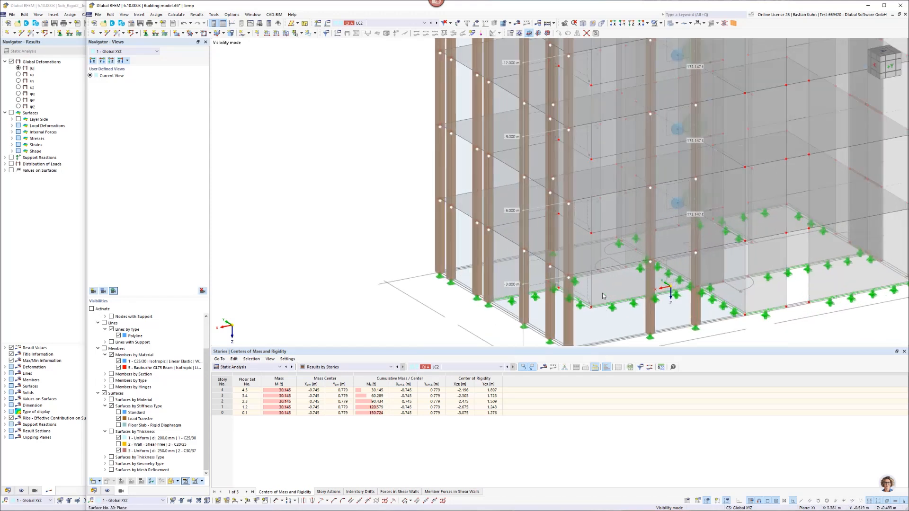
pyautogui.click(602, 296)
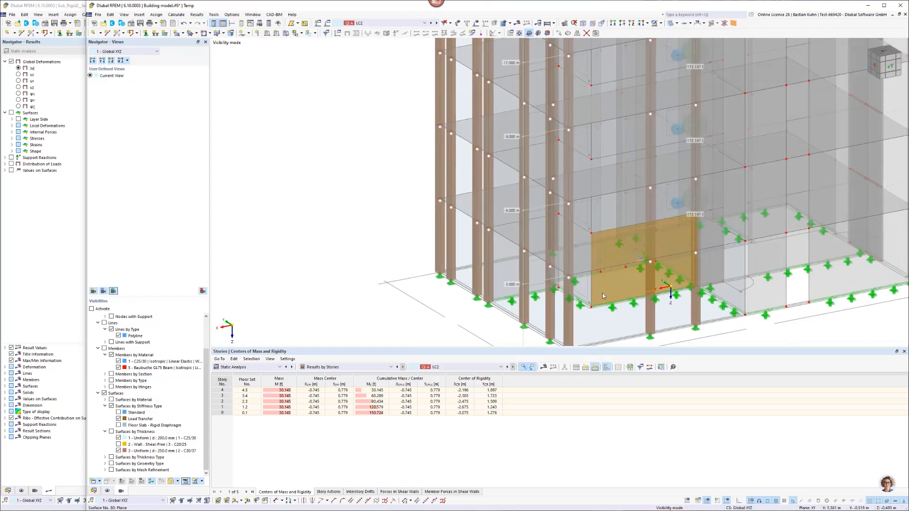
pyautogui.scroll(-4, 602, 294)
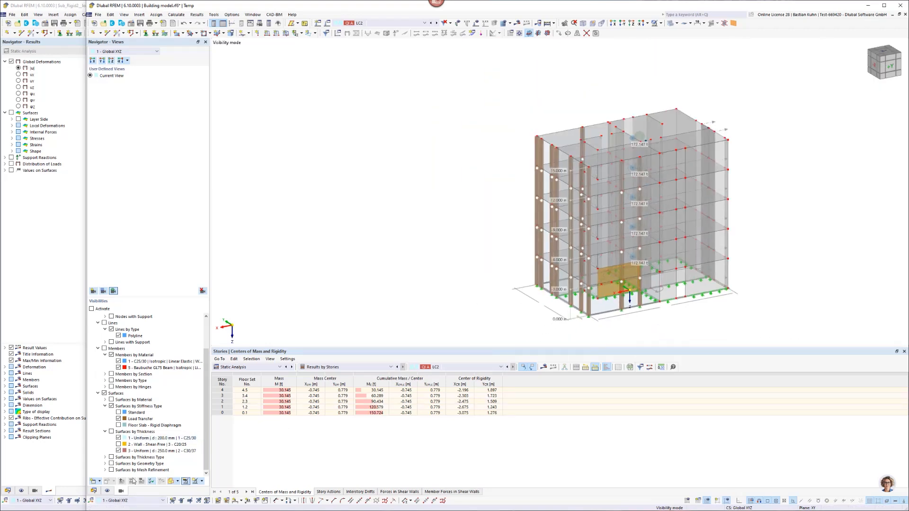
# Restrict the generated visibilities to the surfaces with the Wall - Shear-Free thickness and select all of these walls.
pyautogui.click(118, 451)
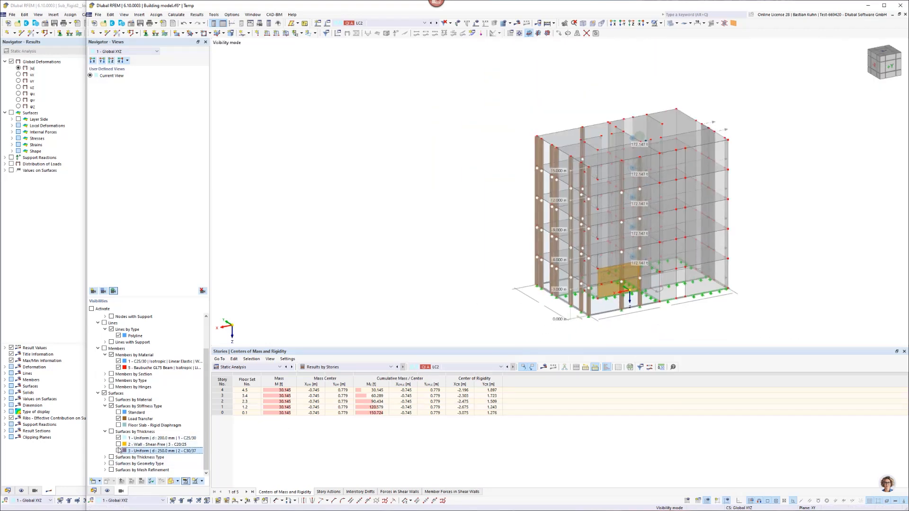
pyautogui.click(119, 438)
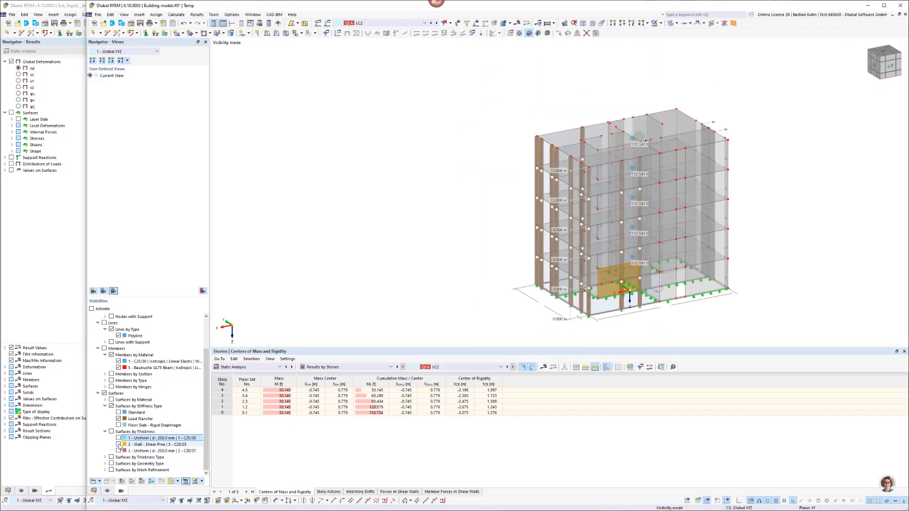
pyautogui.click(118, 418)
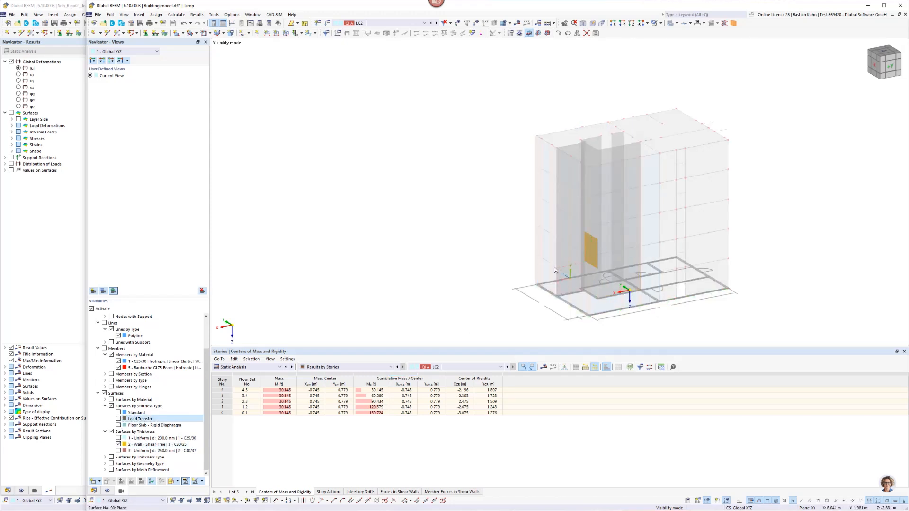
pyautogui.moveTo(509, 115); pyautogui.dragTo(686, 317)
# Edit the selected wall surfaces and change the thickness type of thickness No. 2 to Layers.
pyautogui.rightClick(605, 239)
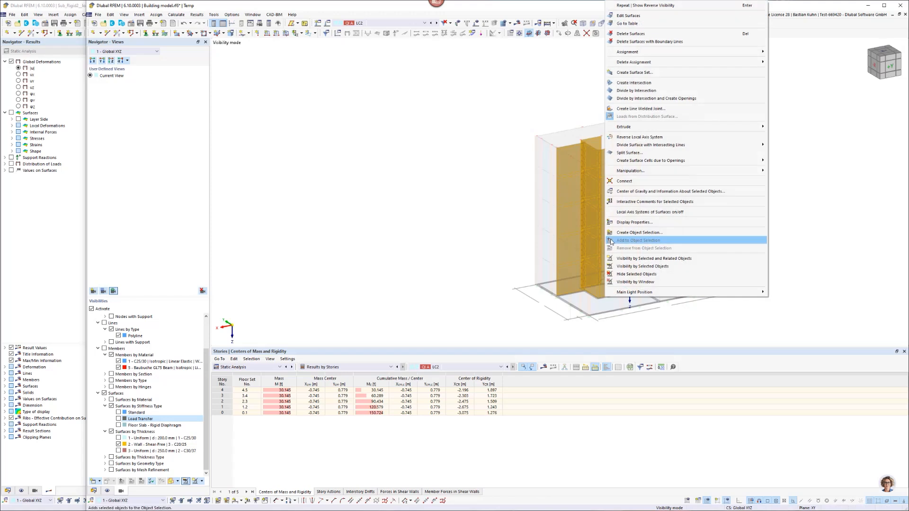
pyautogui.click(626, 15)
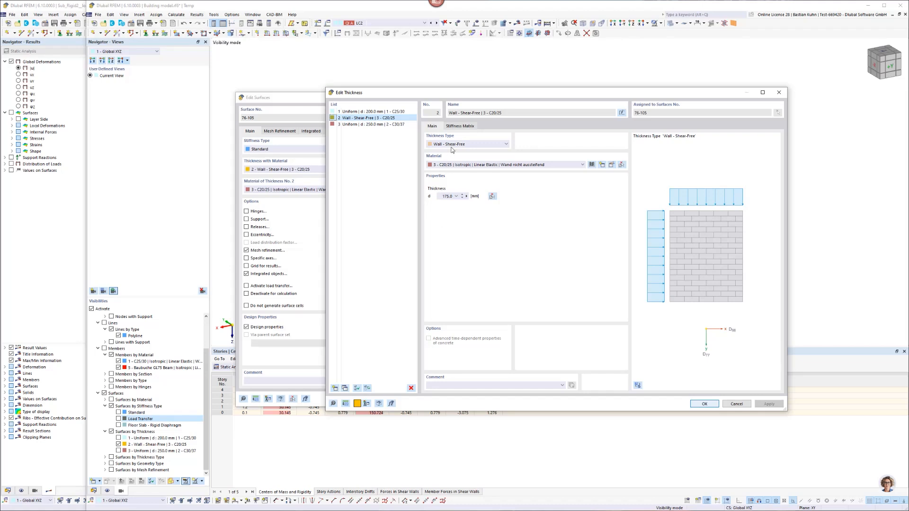
pyautogui.click(451, 146)
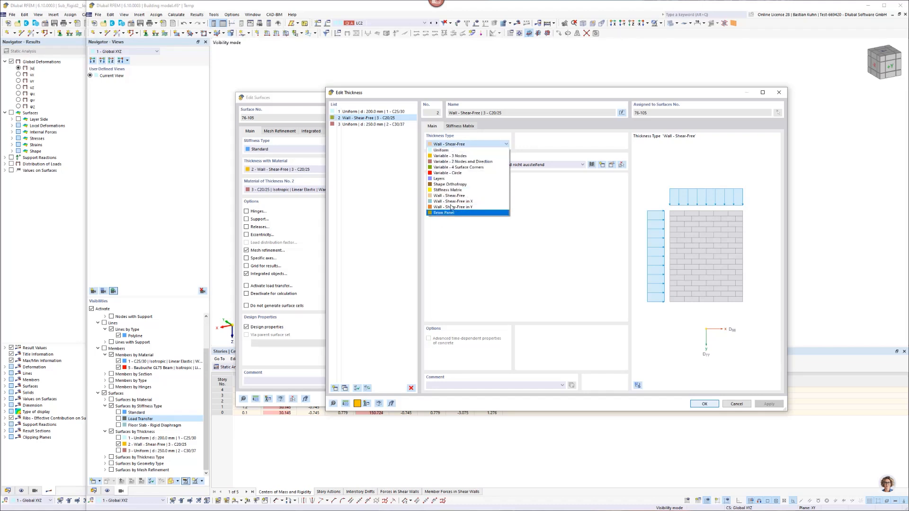
pyautogui.click(443, 179)
pyautogui.click(454, 126)
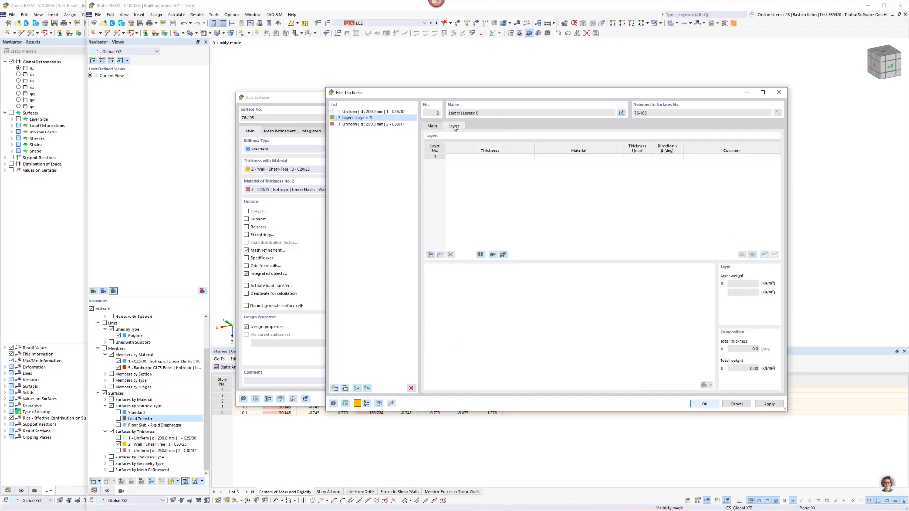
# Load the Derix L-120/5s composition from the library into the layered thickness and apply it to the walls, accepting deletion of the results.
pyautogui.click(481, 255)
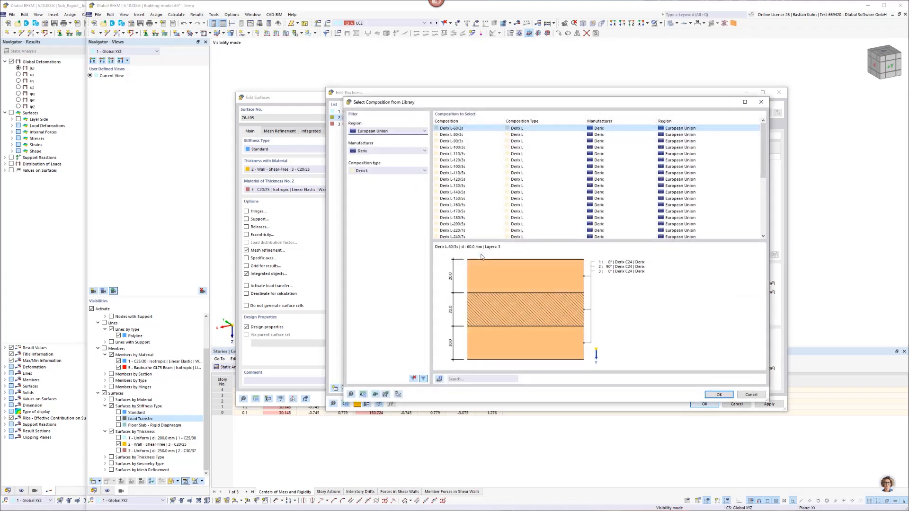
pyautogui.click(456, 179)
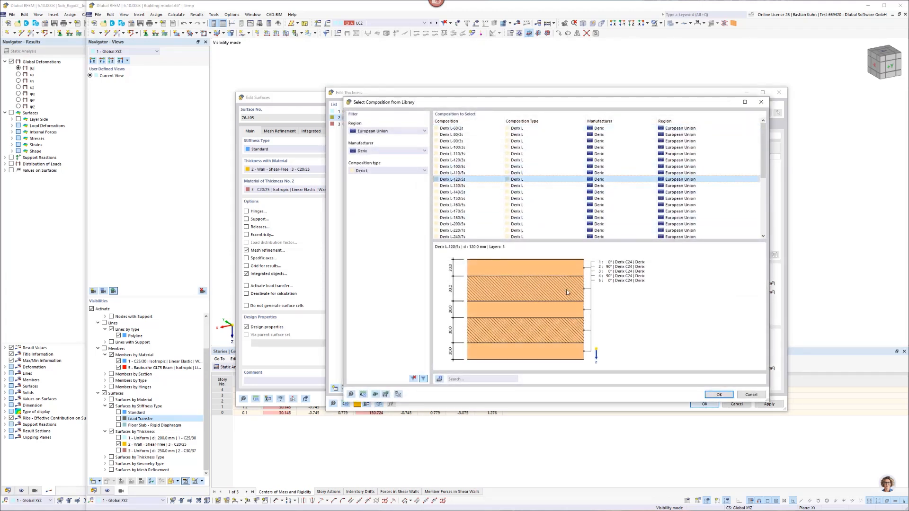
pyautogui.click(717, 395)
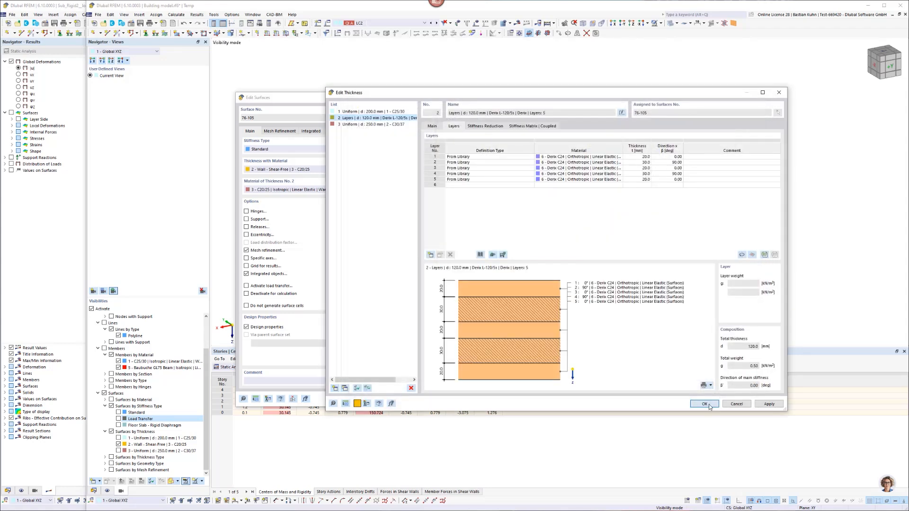
pyautogui.click(708, 405)
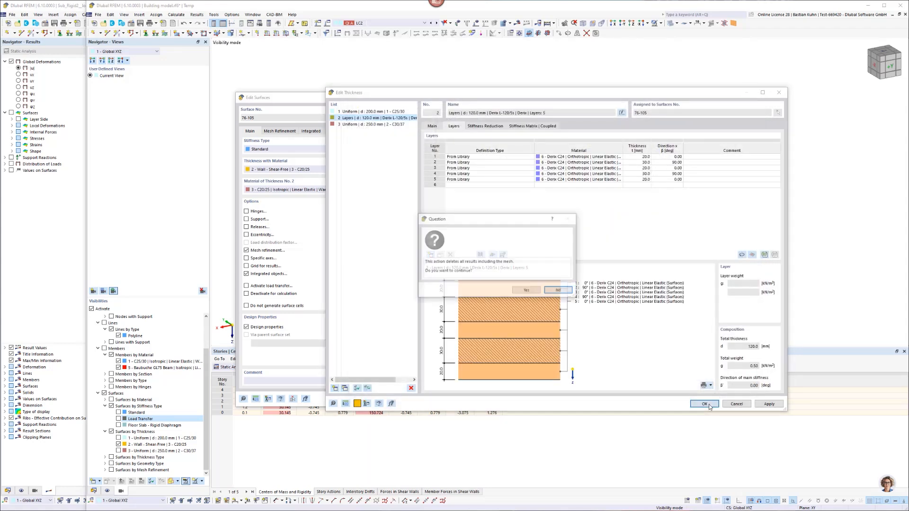
pyautogui.click(527, 290)
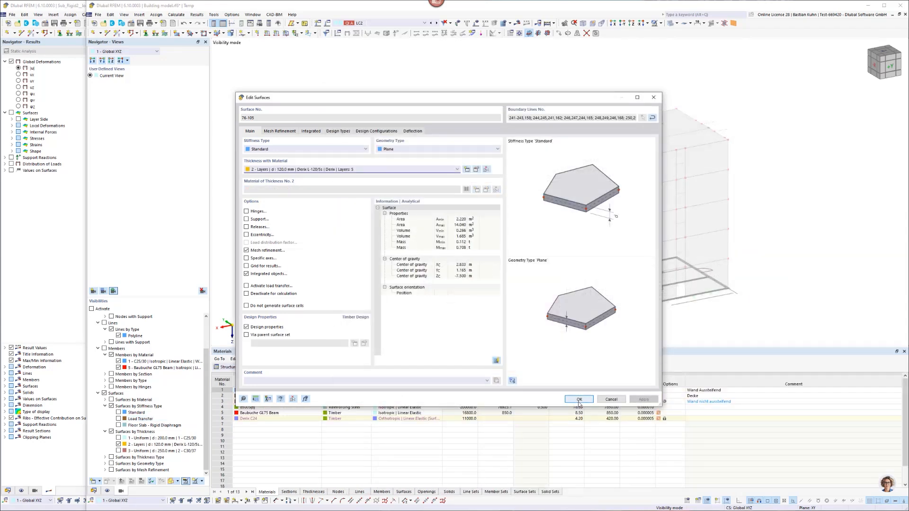
pyautogui.click(579, 399)
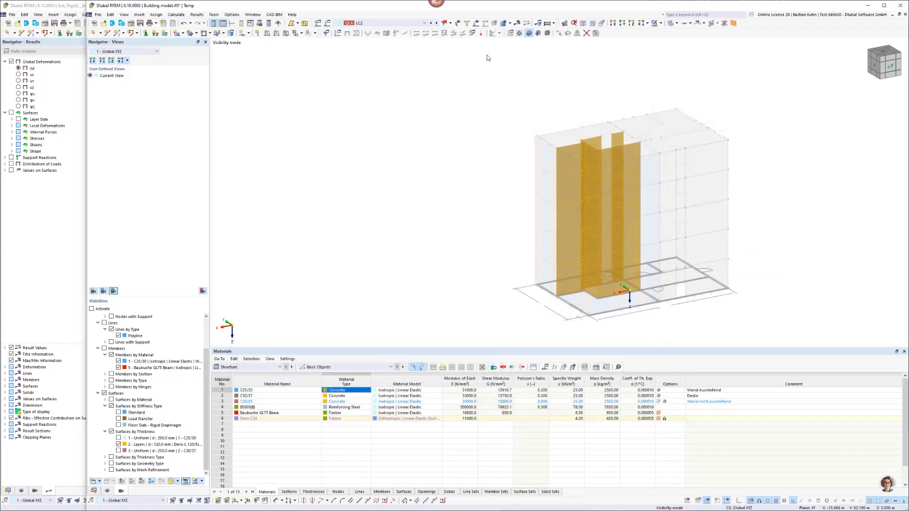
# Leave the visibility mode to display the whole building and inspect the roof slab from the opposite side.
pyautogui.click(660, 24)
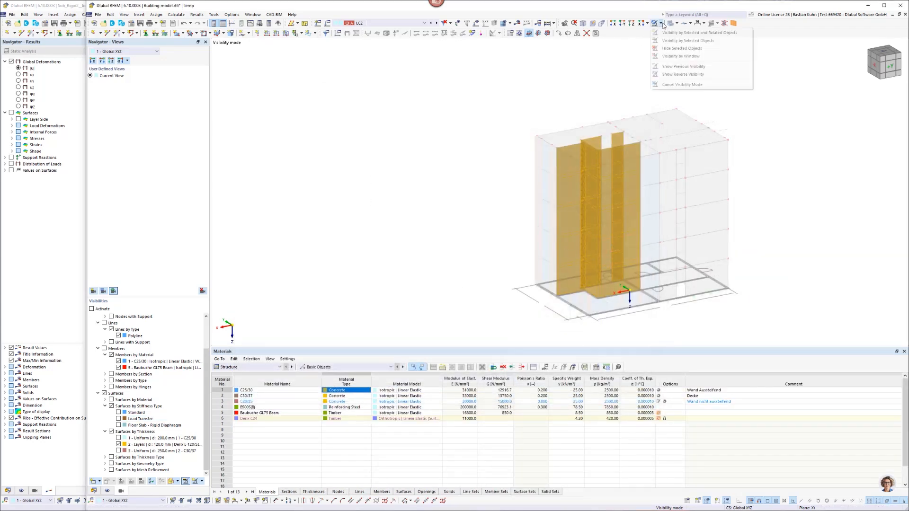
pyautogui.click(680, 75)
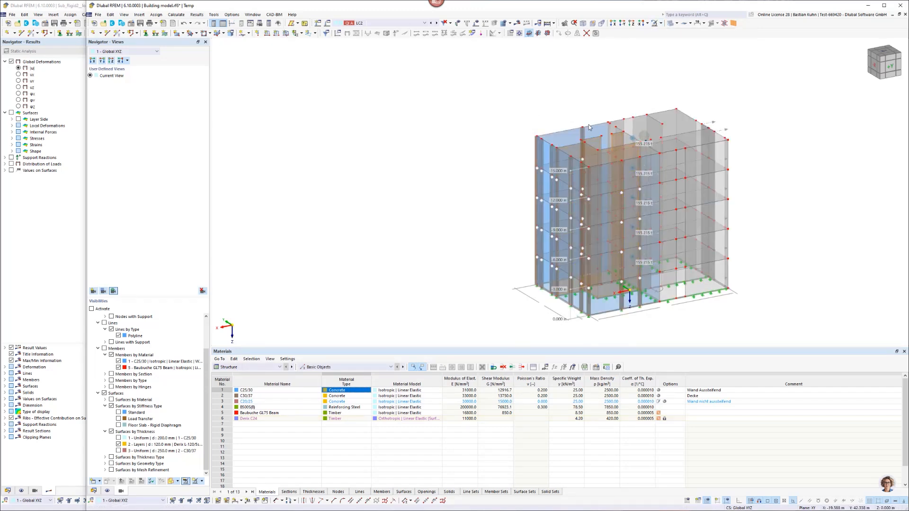
pyautogui.moveTo(582, 118); pyautogui.dragTo(632, 133, button='middle')
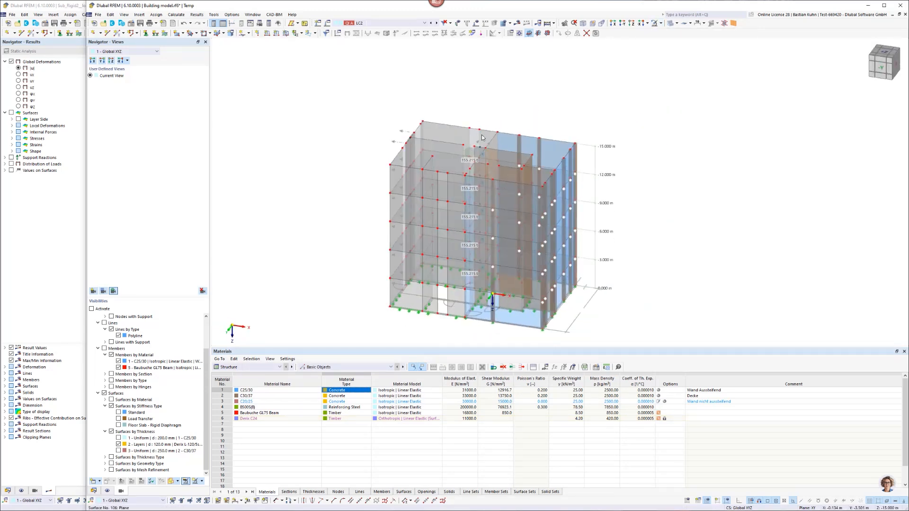
pyautogui.scroll(3, 482, 137)
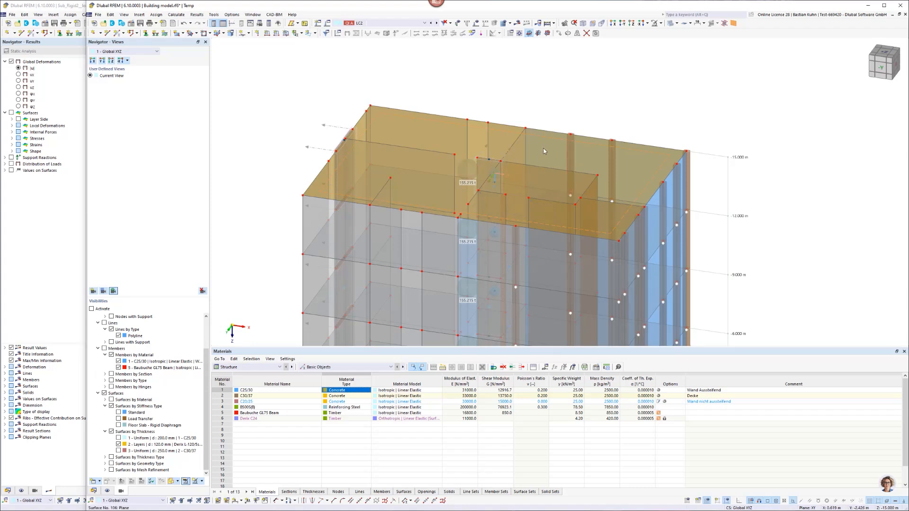
pyautogui.scroll(-2, 544, 150)
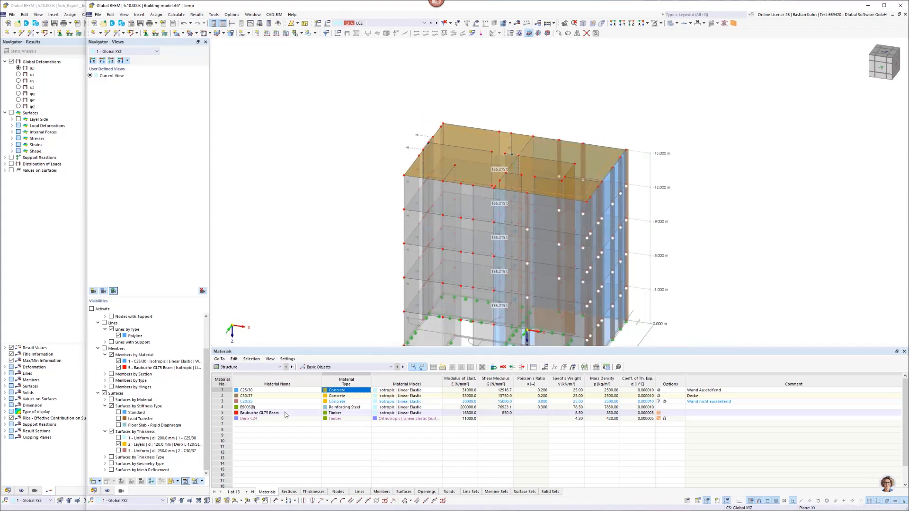
# Place a linear dimension along the full length of the roof slab's rear edge, offset about 3.8 m from the building.
pyautogui.click(235, 502)
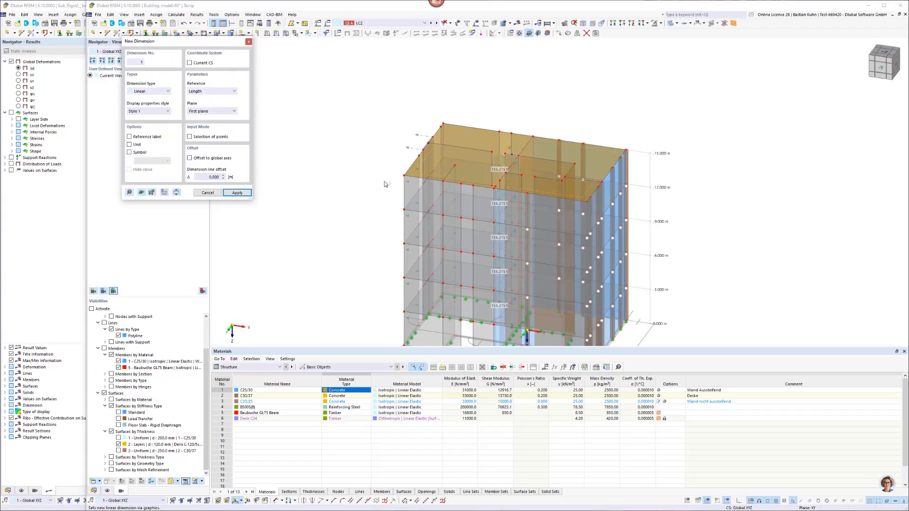
pyautogui.click(442, 123)
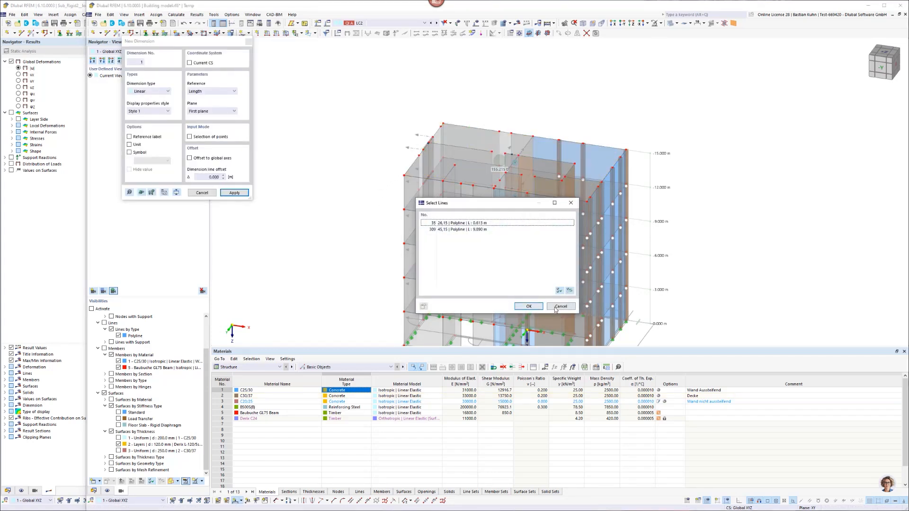
pyautogui.click(528, 305)
pyautogui.scroll(6, 452, 140)
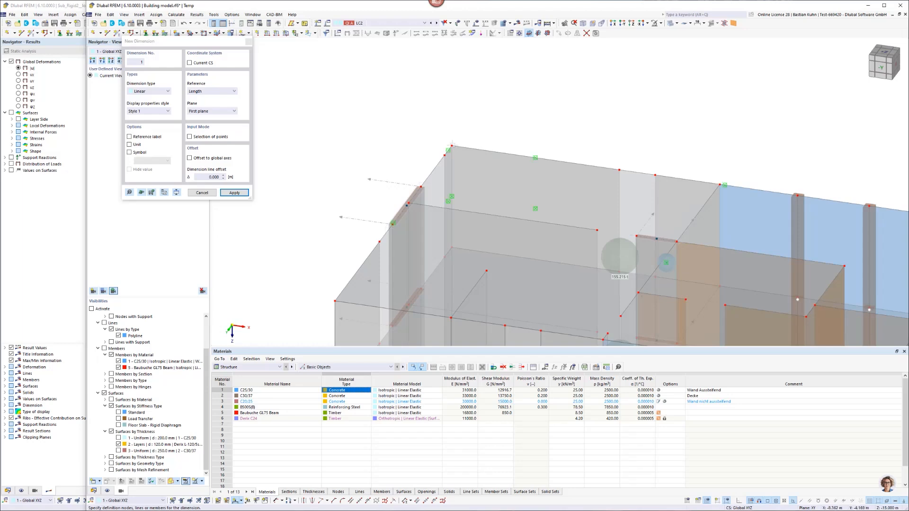
pyautogui.click(452, 145)
pyautogui.scroll(-5, 621, 181)
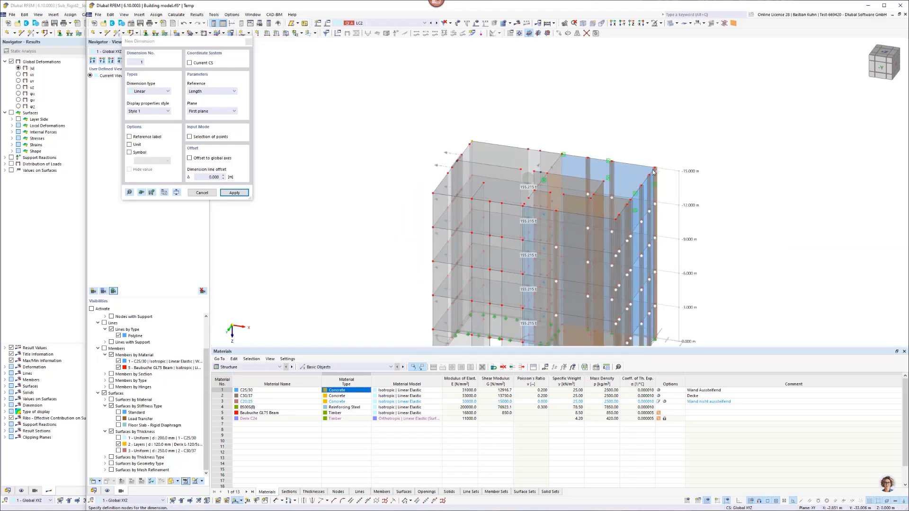
pyautogui.scroll(3, 653, 171)
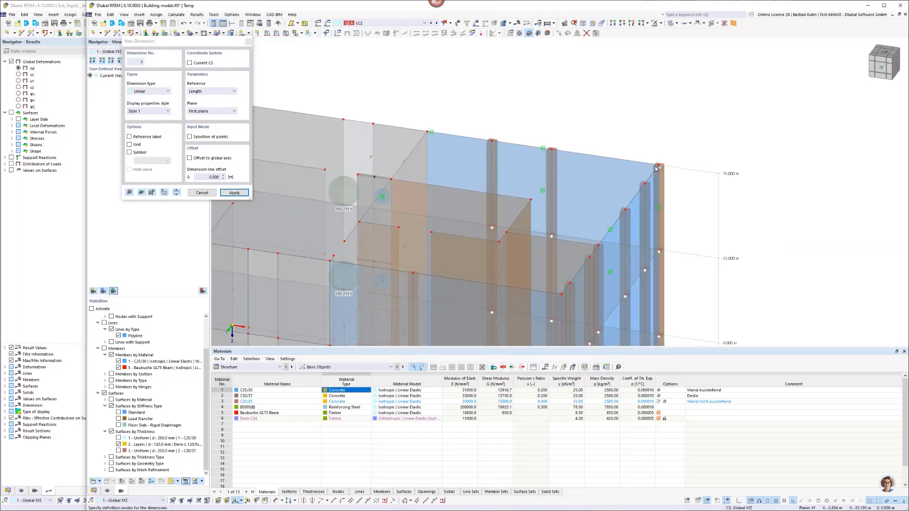
pyautogui.click(668, 111)
pyautogui.press('Escape')
pyautogui.scroll(-5, 597, 126)
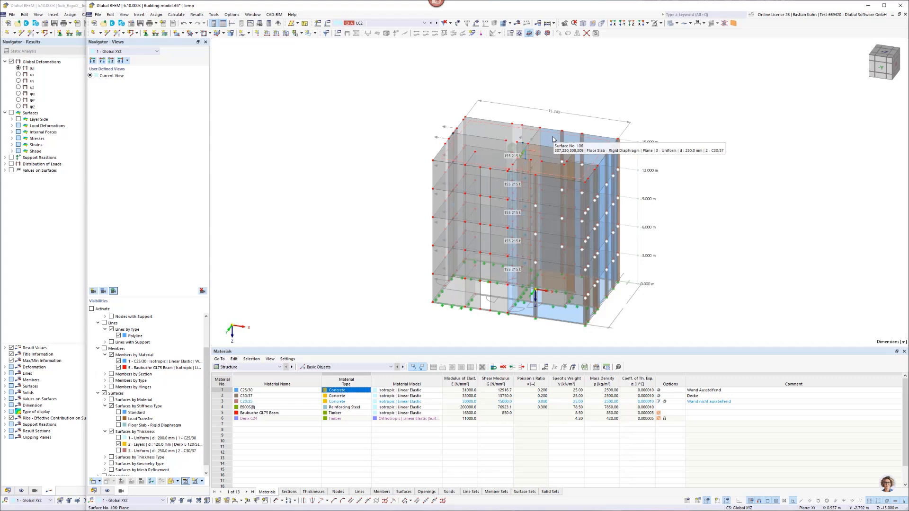
# Display the rigid links temporarily to examine how they couple the floor slabs, and hide them again.
pyautogui.click(107, 492)
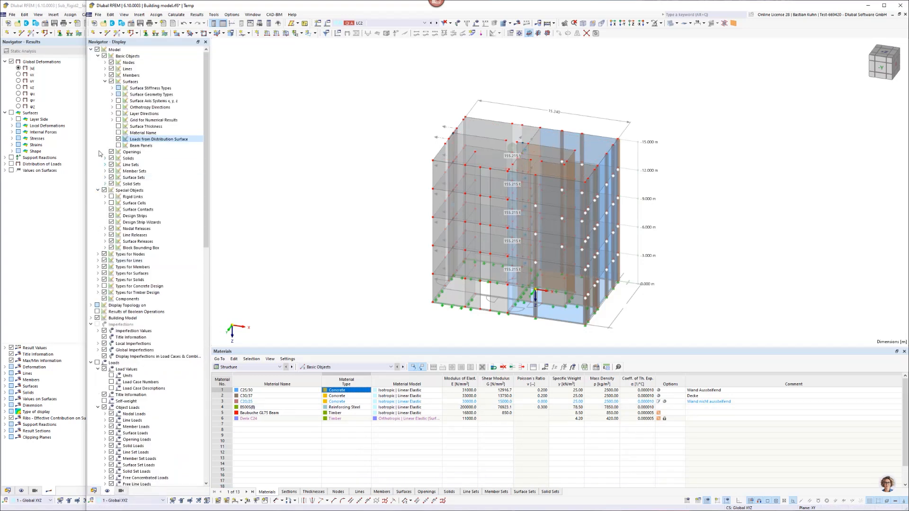
pyautogui.click(111, 197)
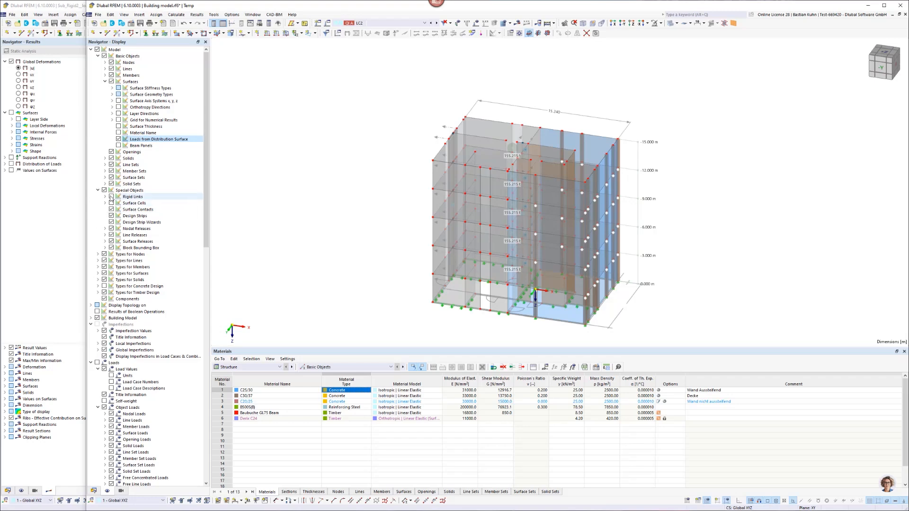
pyautogui.scroll(3, 489, 126)
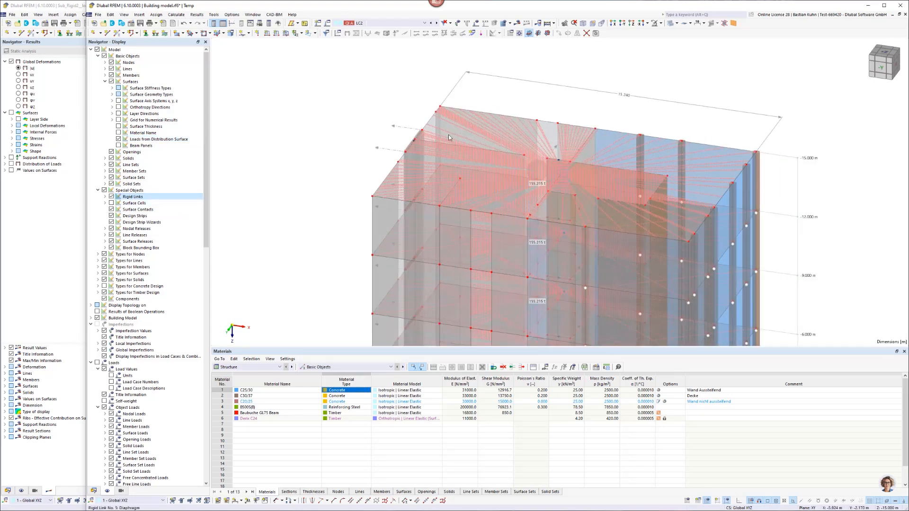
pyautogui.click(112, 197)
pyautogui.scroll(-4, 395, 129)
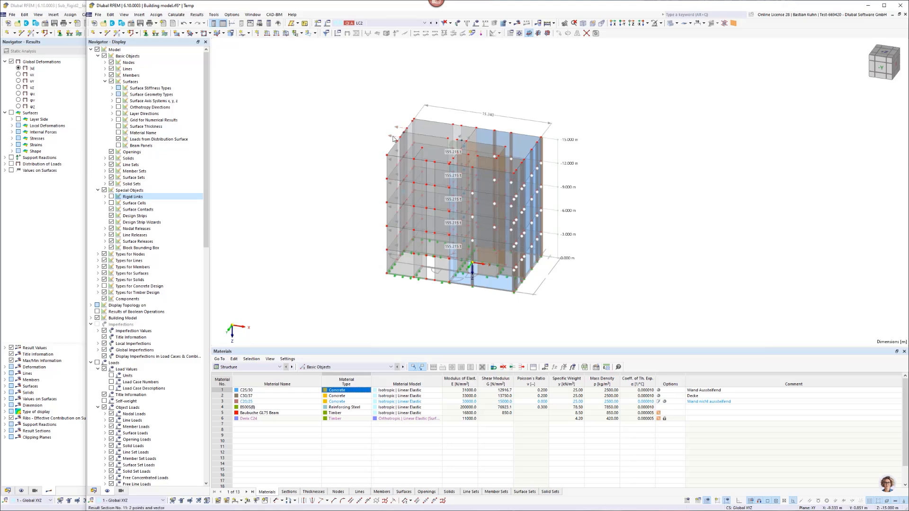
# Set the floor modeling of all five building stories to Semi-Rigid Diaphragm and open the top floor slab's surface properties.
pyautogui.moveTo(394, 129); pyautogui.dragTo(354, 157, button='middle')
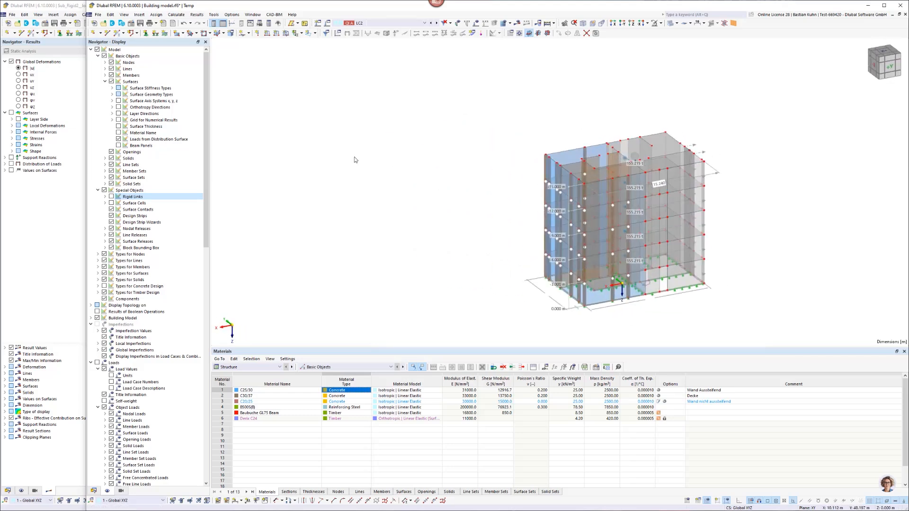
pyautogui.click(93, 490)
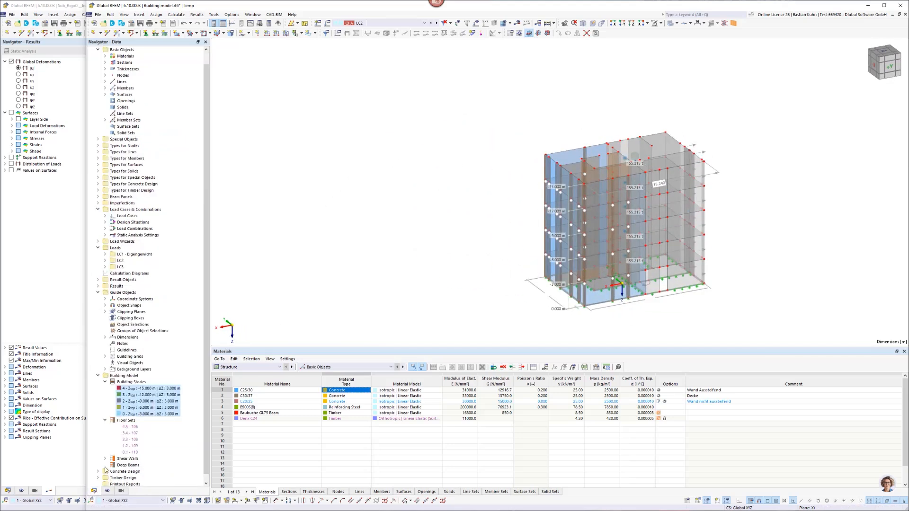
pyautogui.rightClick(140, 396)
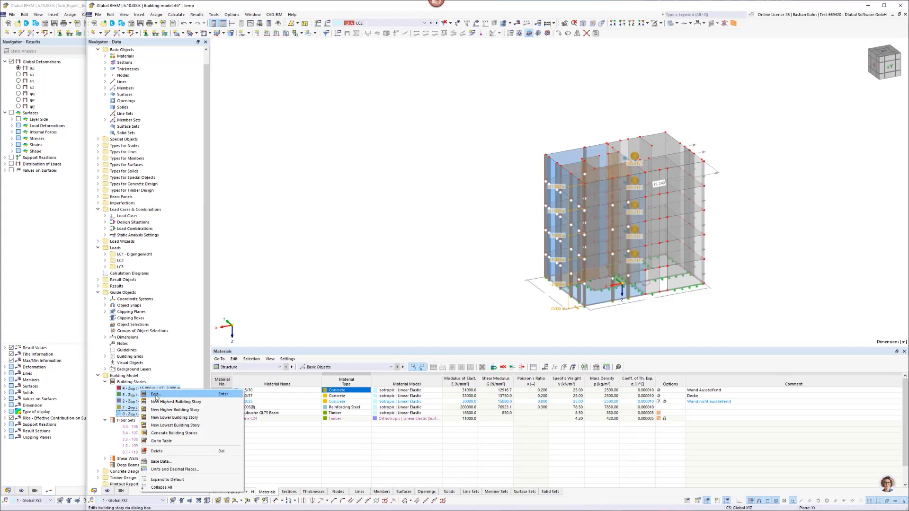
pyautogui.click(155, 395)
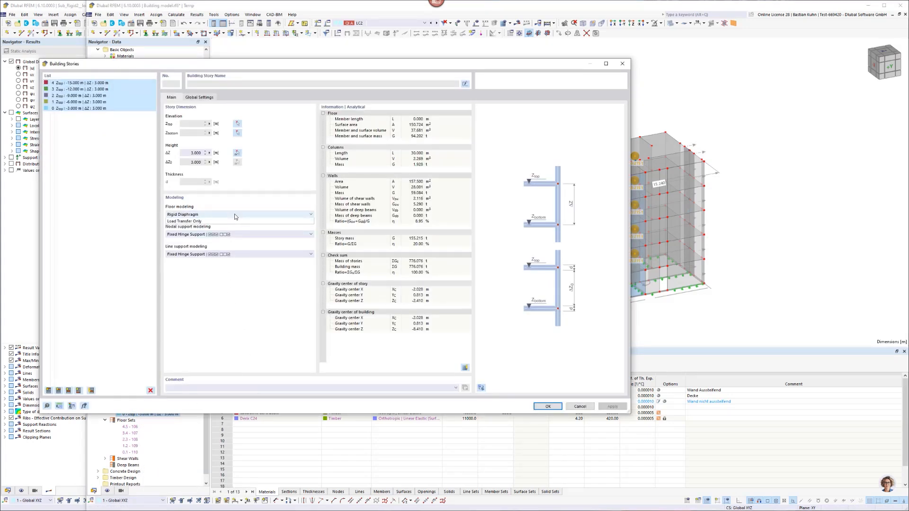
pyautogui.click(233, 215)
pyautogui.click(233, 232)
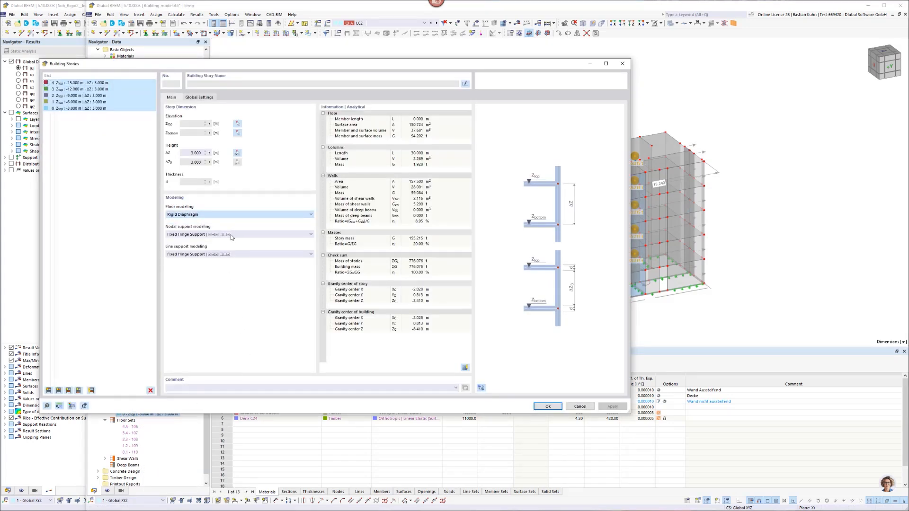
pyautogui.click(548, 406)
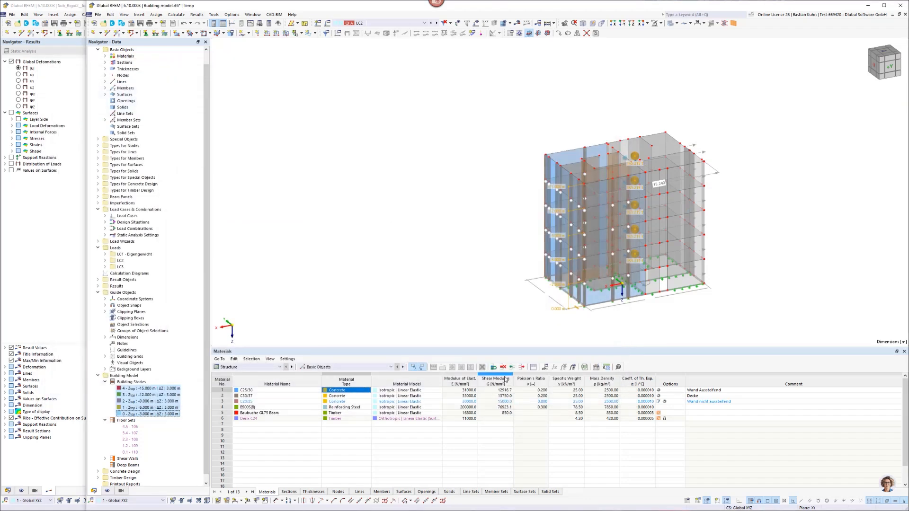
pyautogui.doubleClick(663, 144)
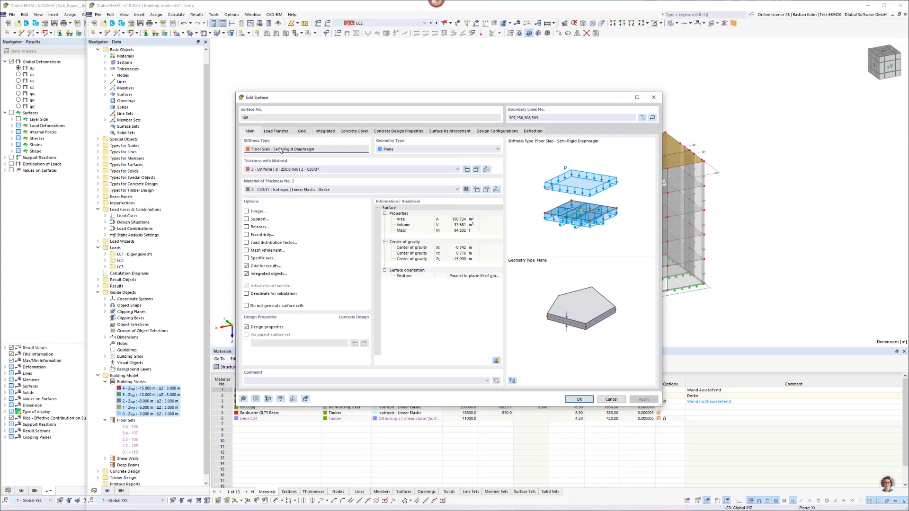
# Examine the top floor slab's load transfer settings, close its surface properties, and turn off the display of rigid links.
pyautogui.click(276, 132)
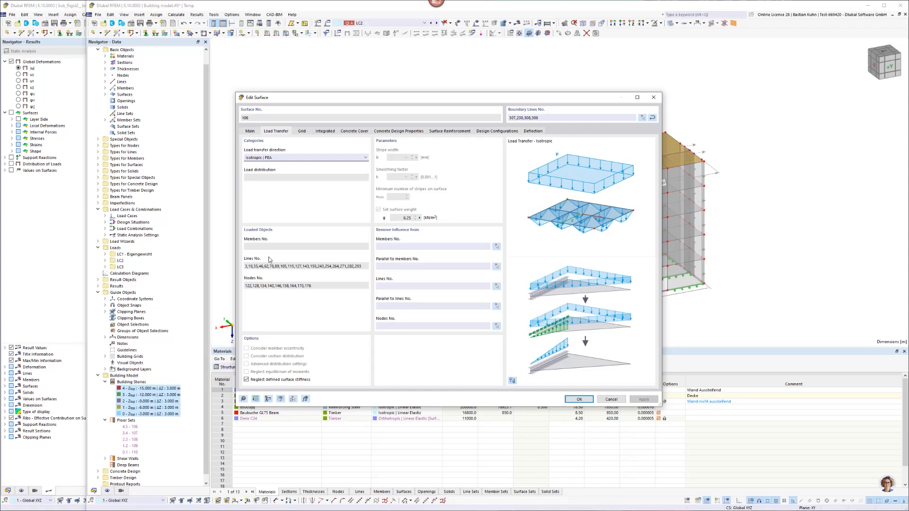
pyautogui.click(579, 399)
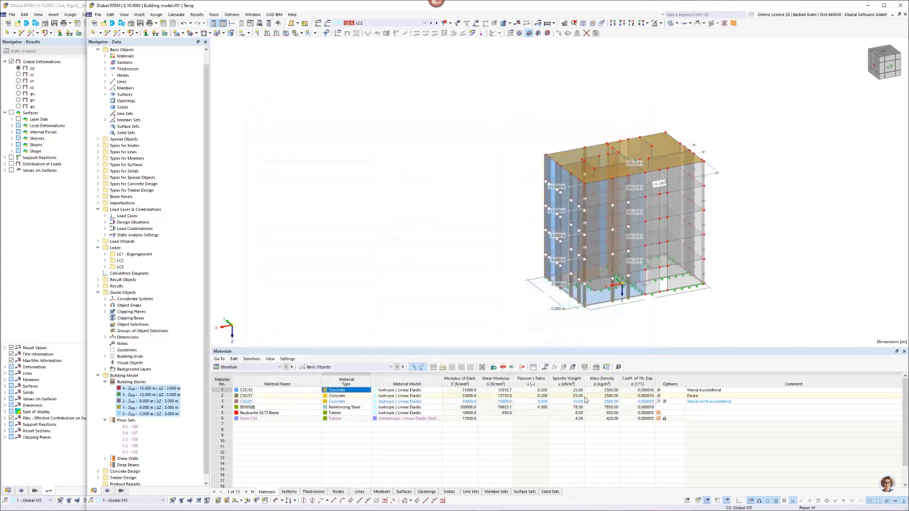
pyautogui.click(107, 491)
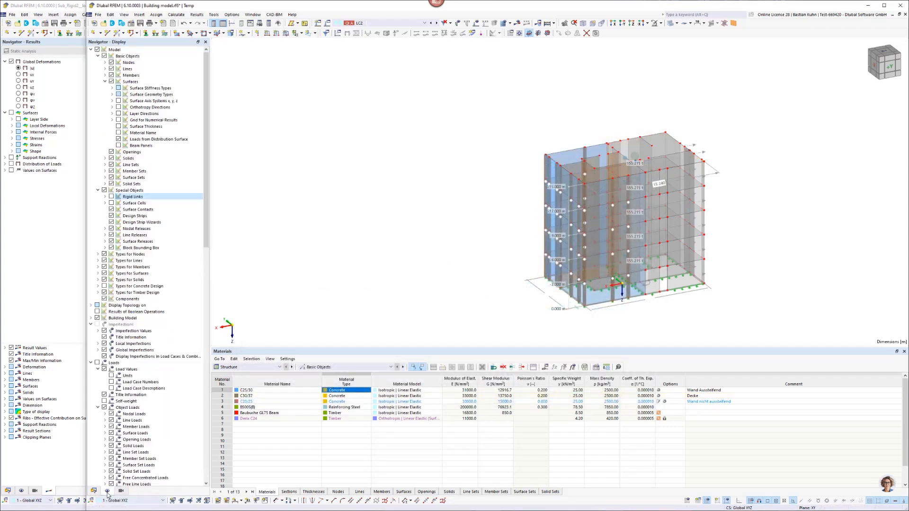
pyautogui.click(112, 197)
# Make load combination CO2 the active one and calculate its results for the building.
pyautogui.click(409, 23)
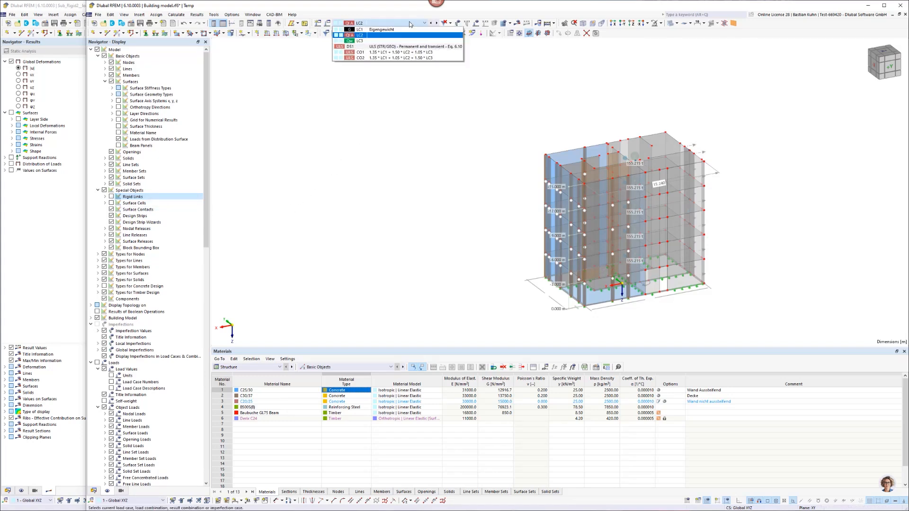
pyautogui.click(402, 57)
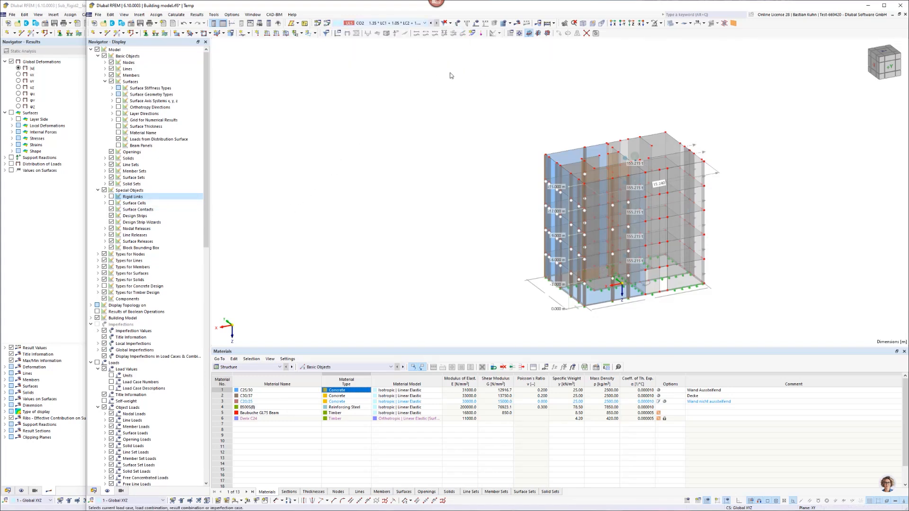
pyautogui.click(517, 23)
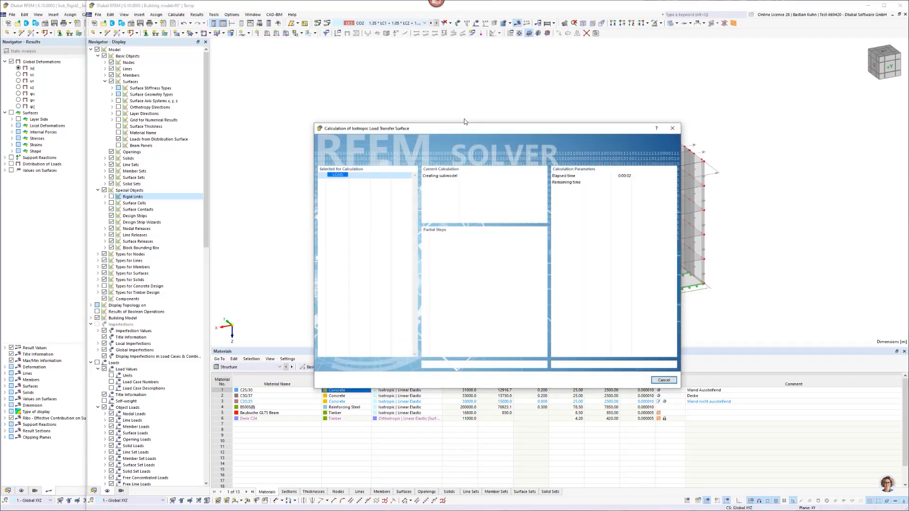
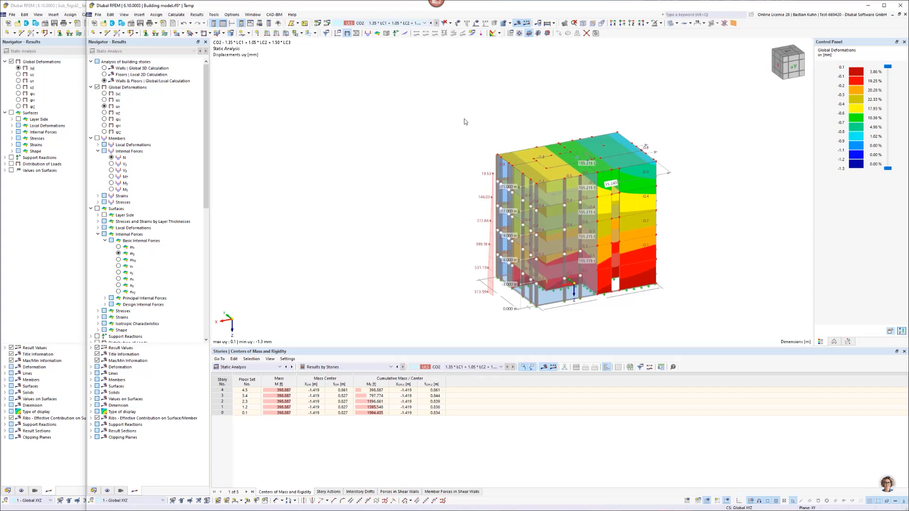
# Display the total global deformations |u| of the building for CO2 and examine them on the top floor slab.
pyautogui.click(104, 93)
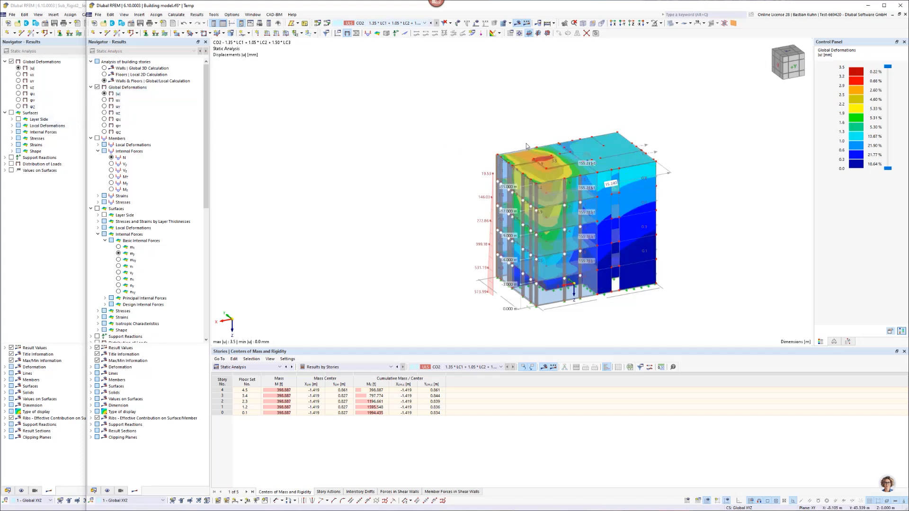
pyautogui.scroll(4, 526, 144)
pyautogui.moveTo(527, 143); pyautogui.dragTo(392, 109, button='middle')
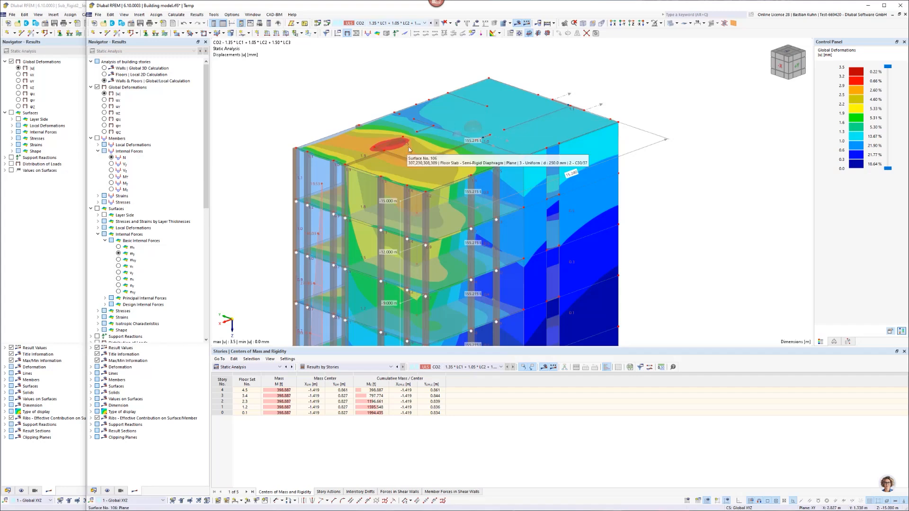
pyautogui.scroll(3, 409, 150)
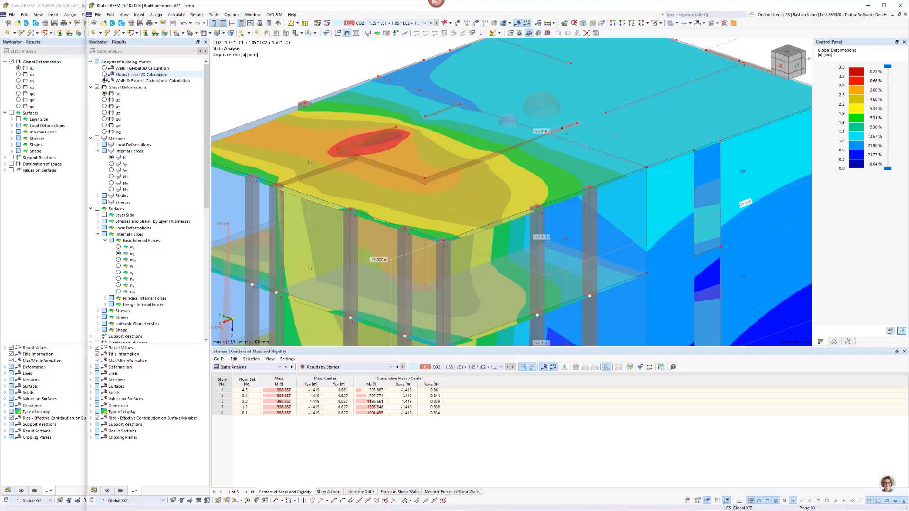
# Compare the deformations from the local 2D floor calculation with those from the global 3D wall calculation.
pyautogui.click(105, 75)
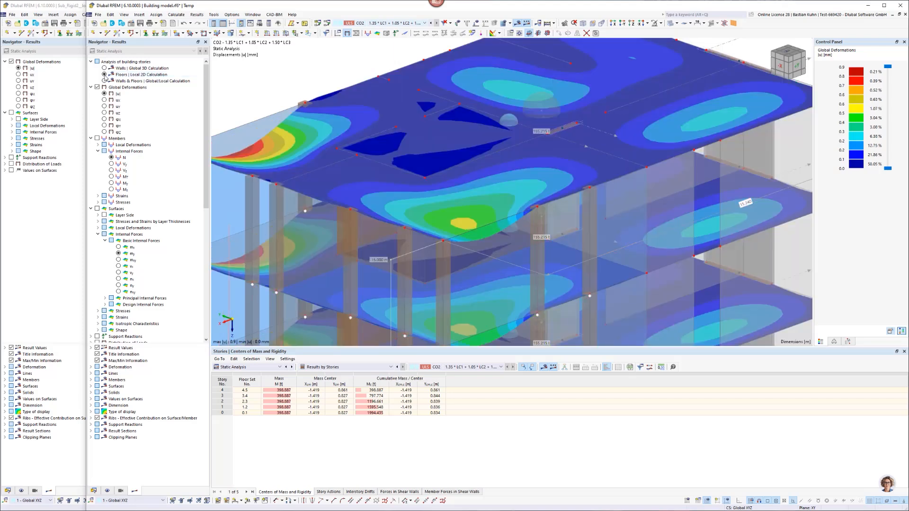
pyautogui.click(104, 68)
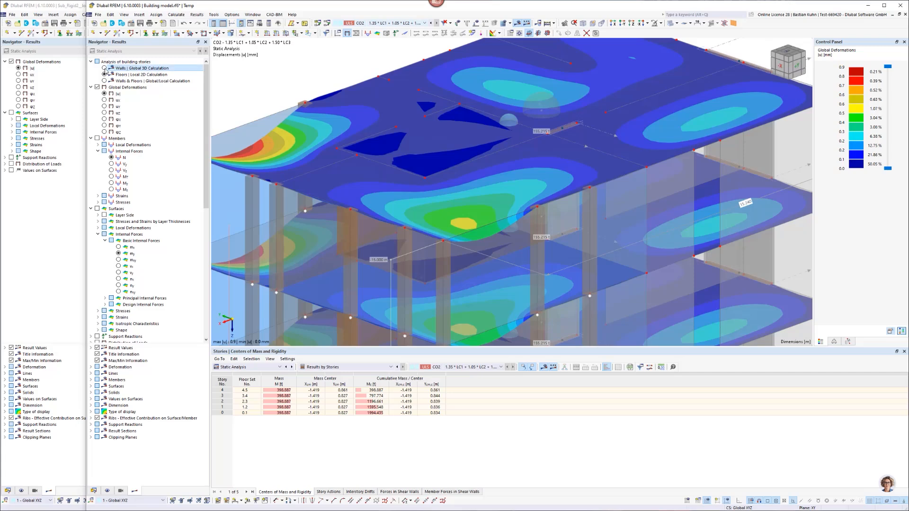
pyautogui.scroll(-4, 433, 135)
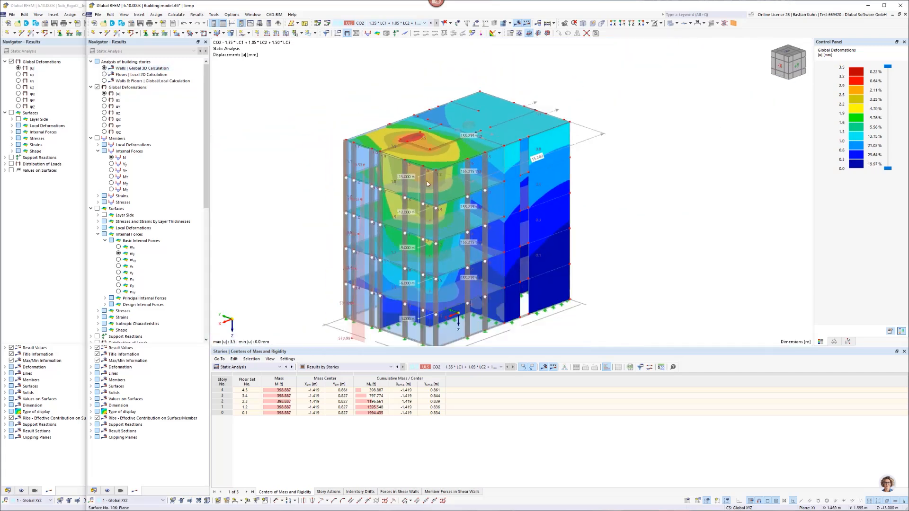
# Show the story actions results and examine the resultant story forces on the building from the opposite side.
pyautogui.click(332, 492)
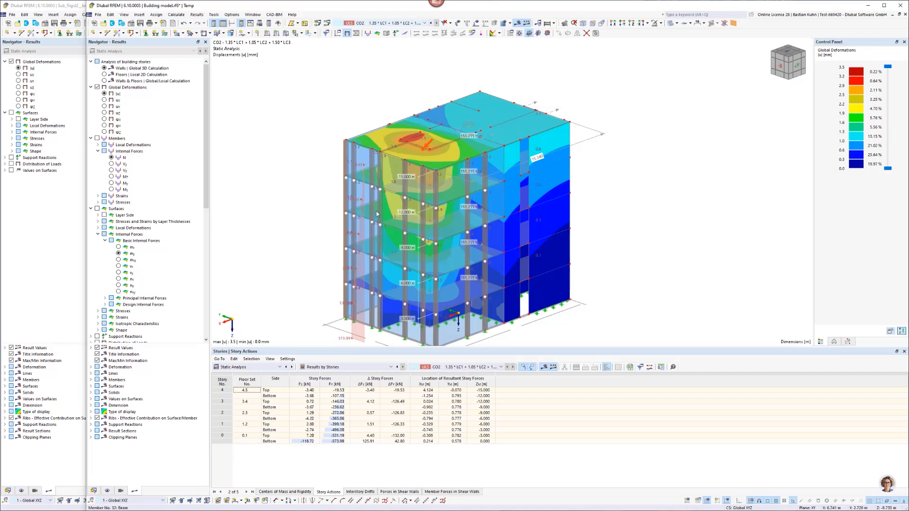
pyautogui.moveTo(381, 204); pyautogui.dragTo(388, 190, button='middle')
pyautogui.keyDown('ctrl'); pyautogui.moveTo(389, 190); pyautogui.dragTo(536, 184, button='middle'); pyautogui.keyUp('ctrl')
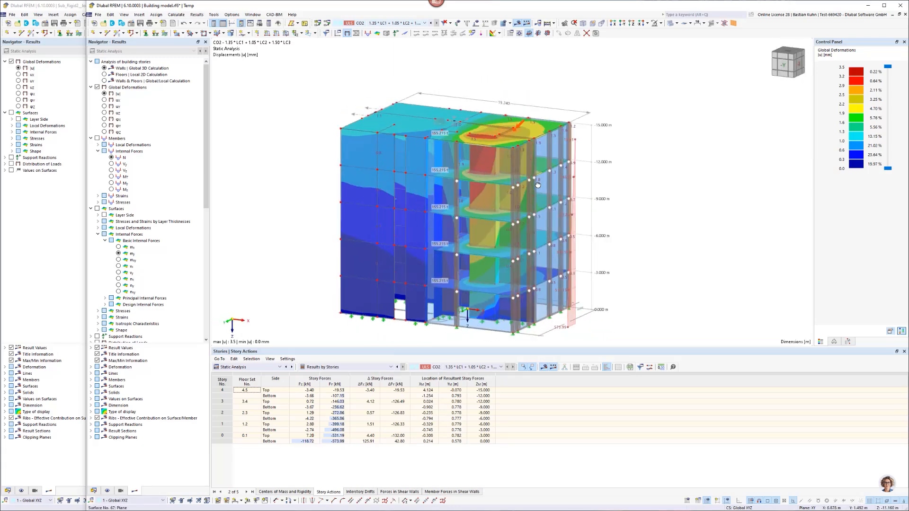
pyautogui.scroll(2, 521, 145)
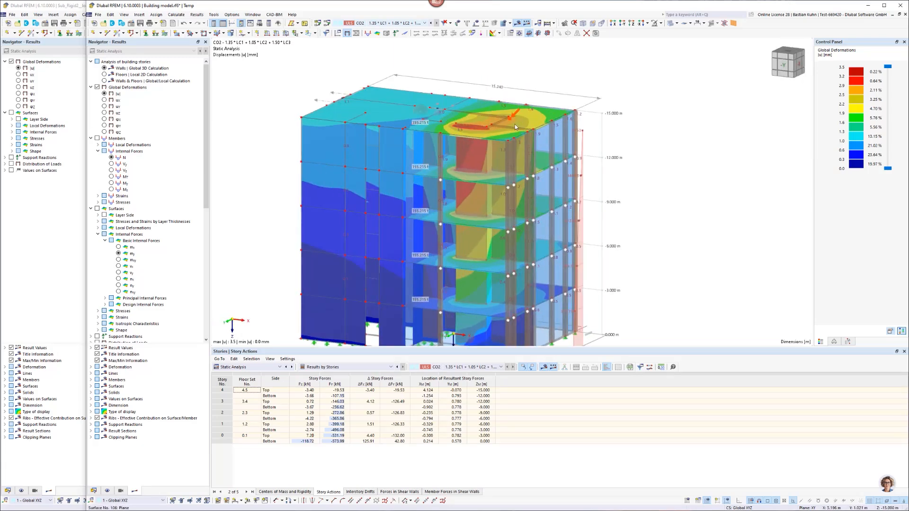
pyautogui.scroll(2, 518, 124)
pyautogui.scroll(-2, 518, 124)
# Narrow the building model window to uncover the submodels and bring up Sub_semi__load_transfer_hierarchy_level_1.rf6 beside it.
pyautogui.moveTo(84, 97); pyautogui.dragTo(449, 96)
pyautogui.click(347, 101)
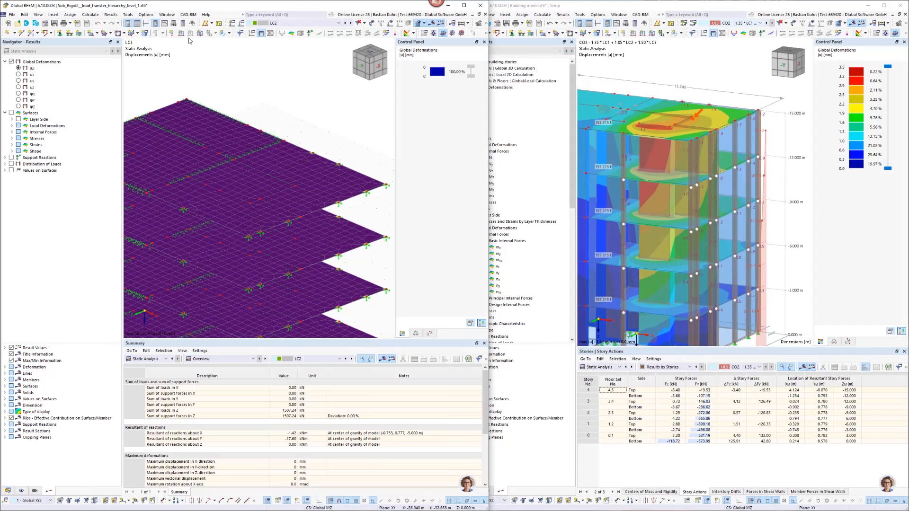
pyautogui.click(171, 14)
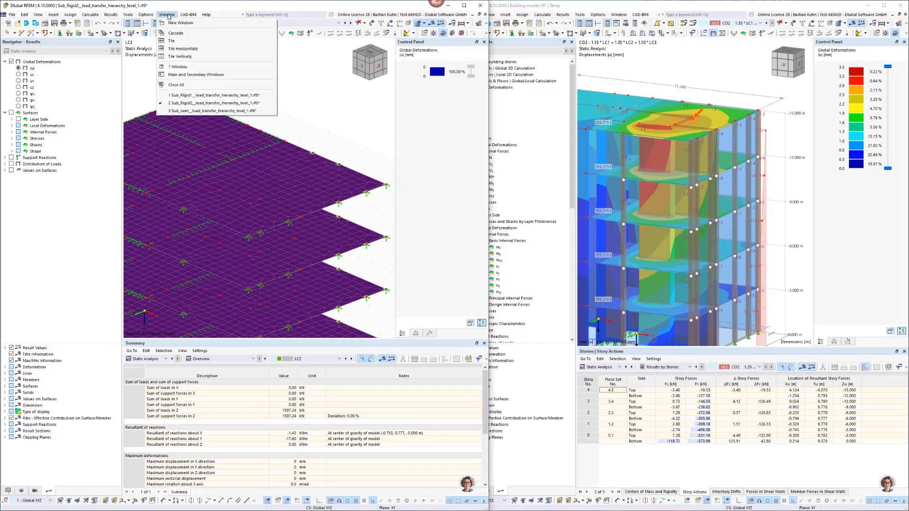
pyautogui.click(193, 111)
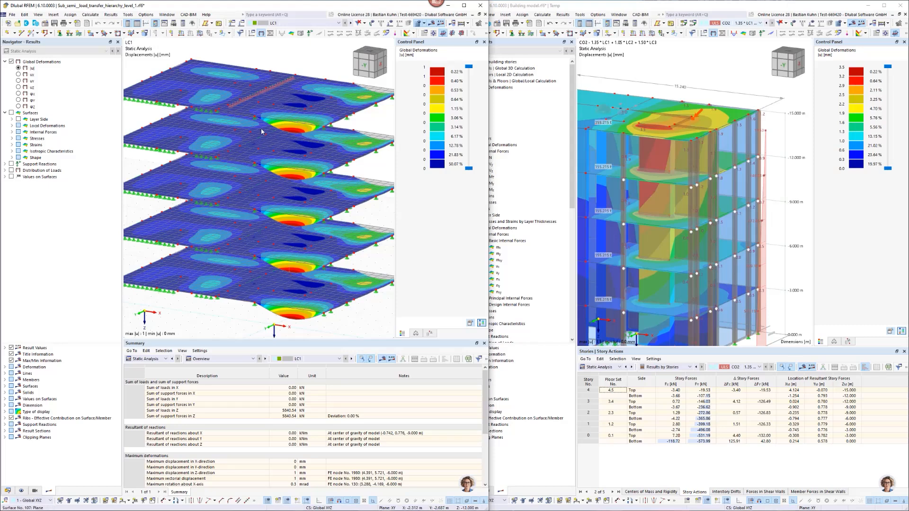
# Examine the deformations and nodal supports of the floor slabs in the semi-rigid submodel.
pyautogui.scroll(-1, 270, 128)
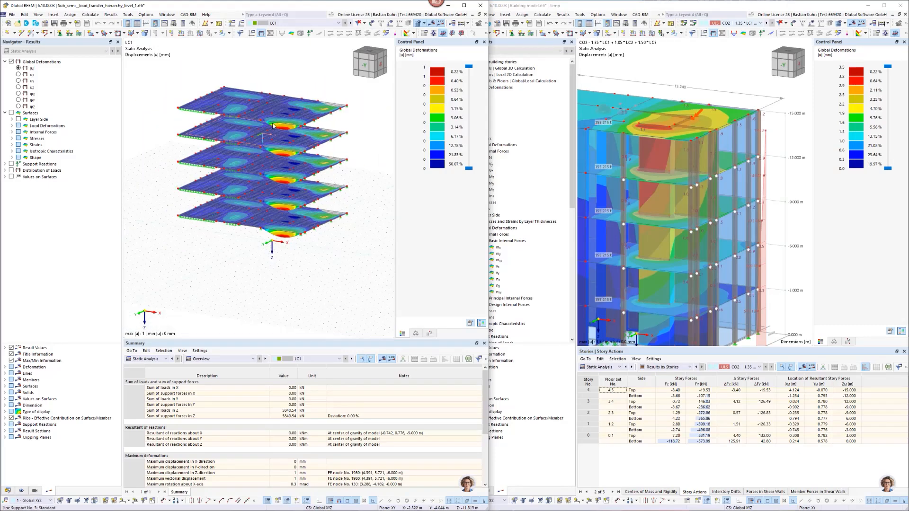
pyautogui.keyDown('ctrl'); pyautogui.moveTo(338, 128); pyautogui.dragTo(322, 138, button='middle'); pyautogui.keyUp('ctrl')
pyautogui.rightClick(322, 137)
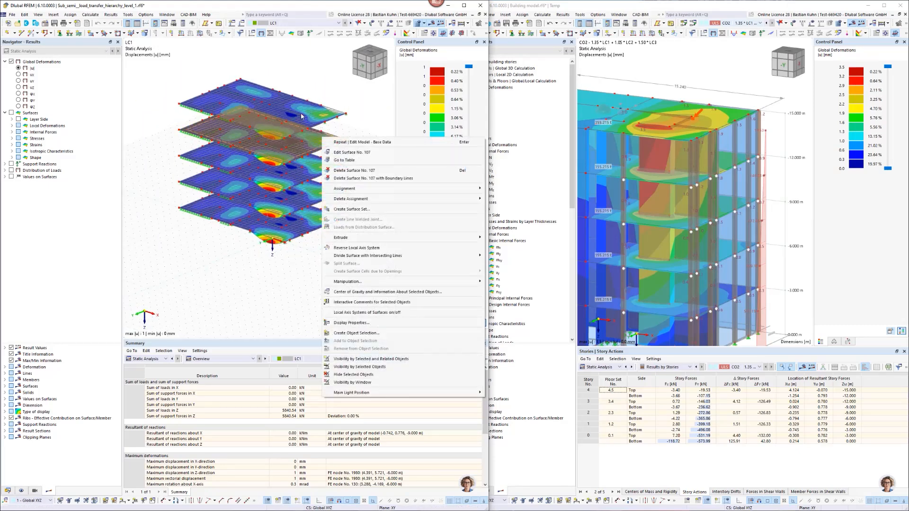
pyautogui.click(333, 93)
pyautogui.scroll(4, 334, 93)
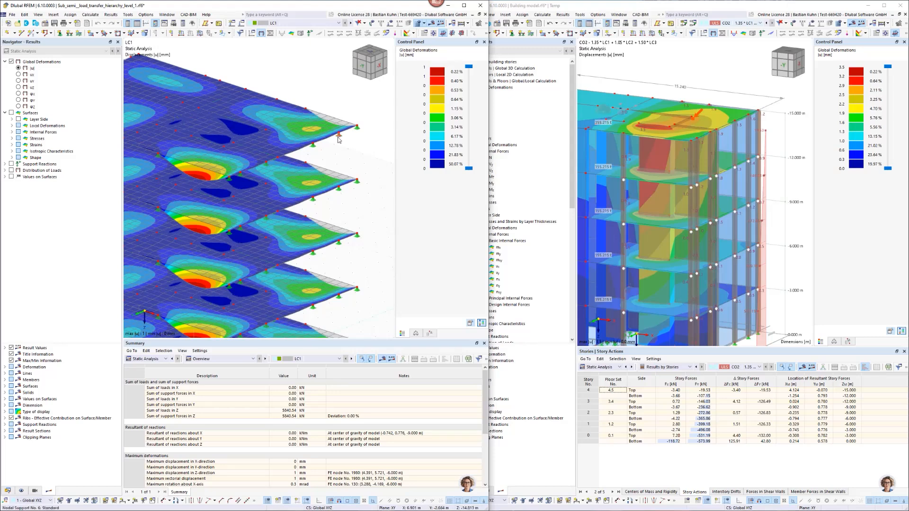
pyautogui.moveTo(339, 139)
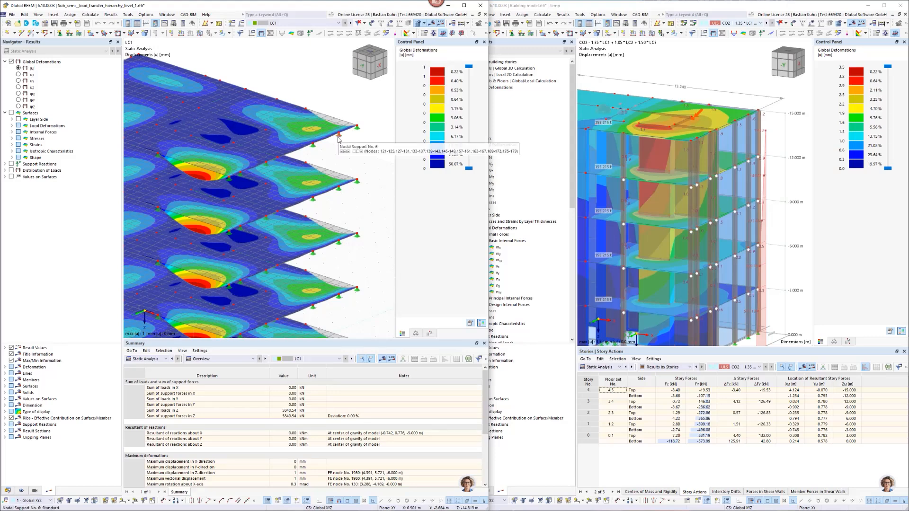
# Check the floor, nodal support and line support modeling of the five building stories in the building model, leaving the settings as they are.
pyautogui.click(524, 251)
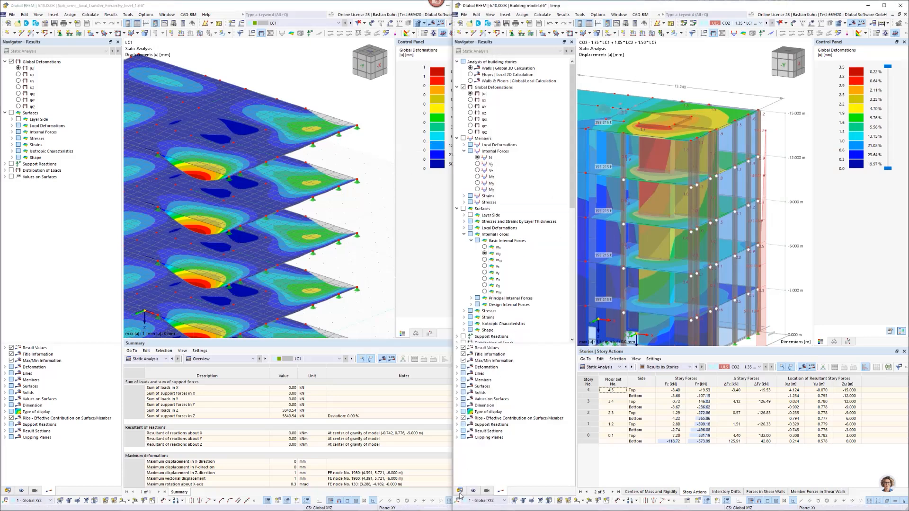
pyautogui.click(459, 491)
pyautogui.rightClick(497, 394)
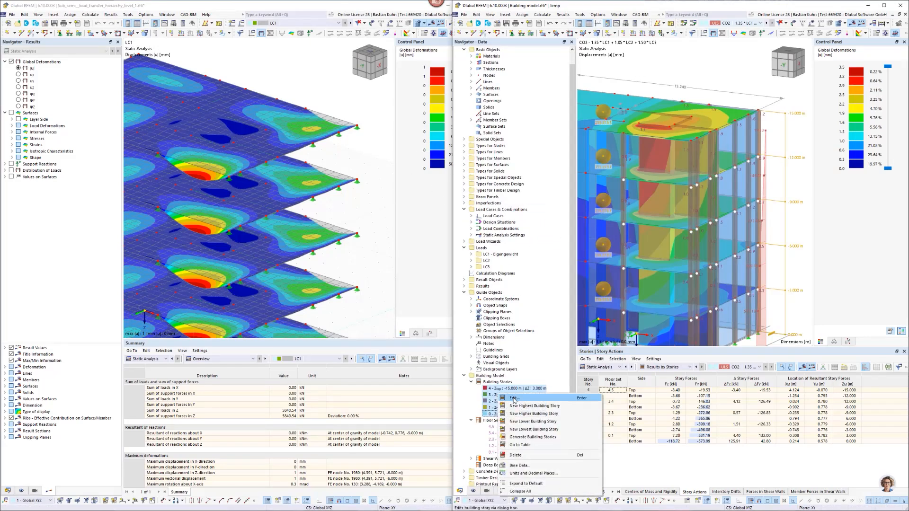
pyautogui.click(514, 398)
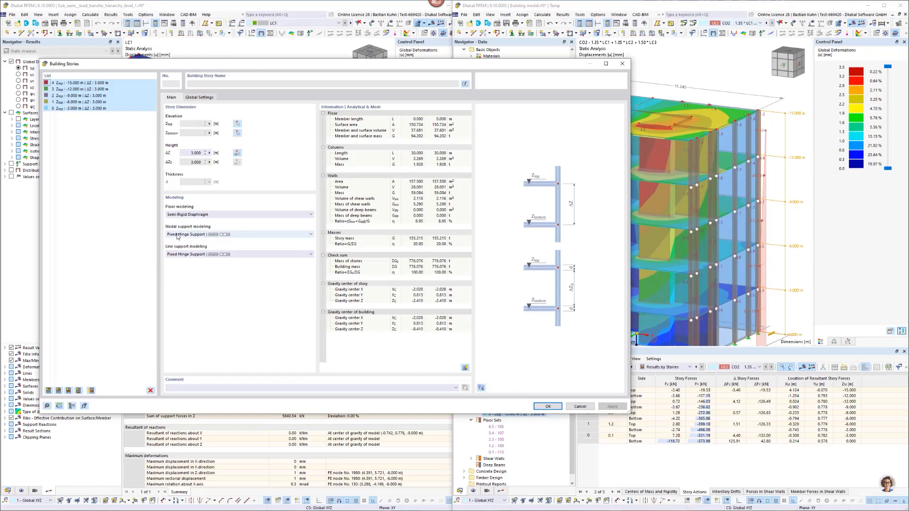
pyautogui.click(622, 64)
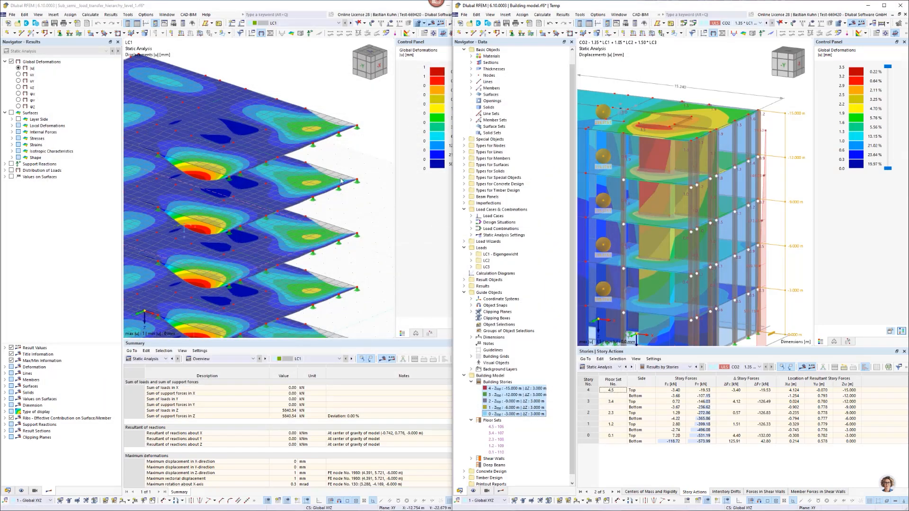
# Review the top floor slab's surface properties in the semi-rigid submodel, close them, and return to the building model in a maximized window.
pyautogui.click(348, 155)
pyautogui.doubleClick(324, 123)
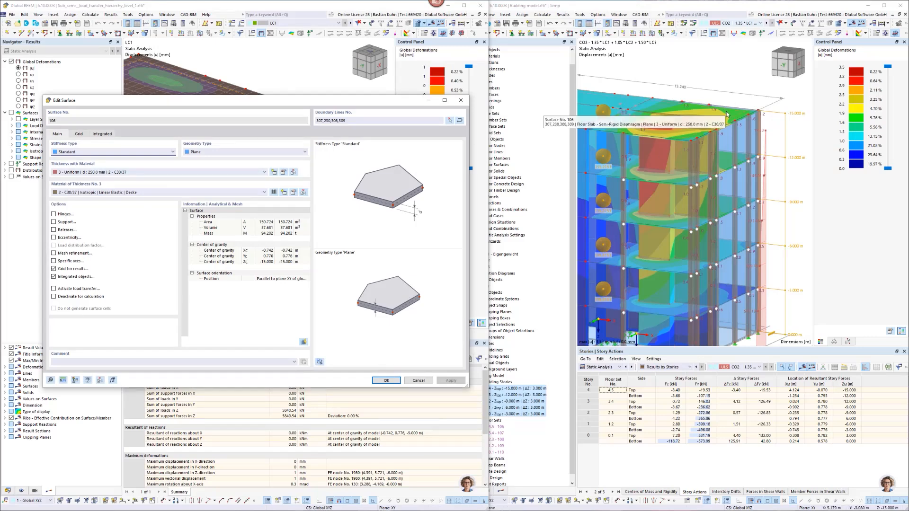
pyautogui.click(460, 100)
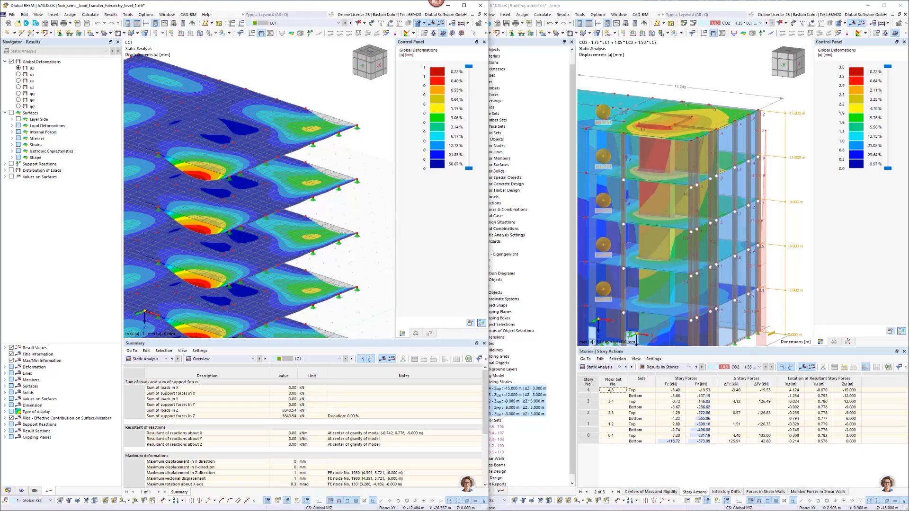
pyautogui.click(884, 5)
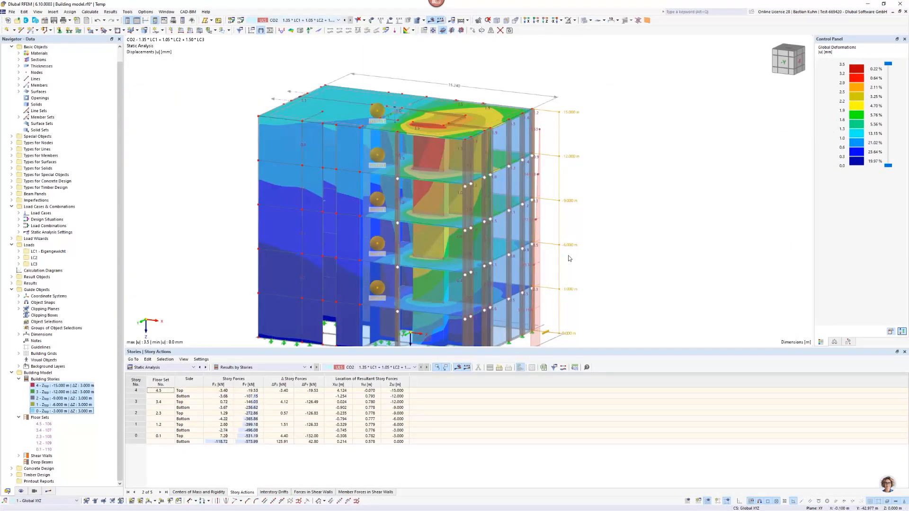
pyautogui.moveTo(525, 207)
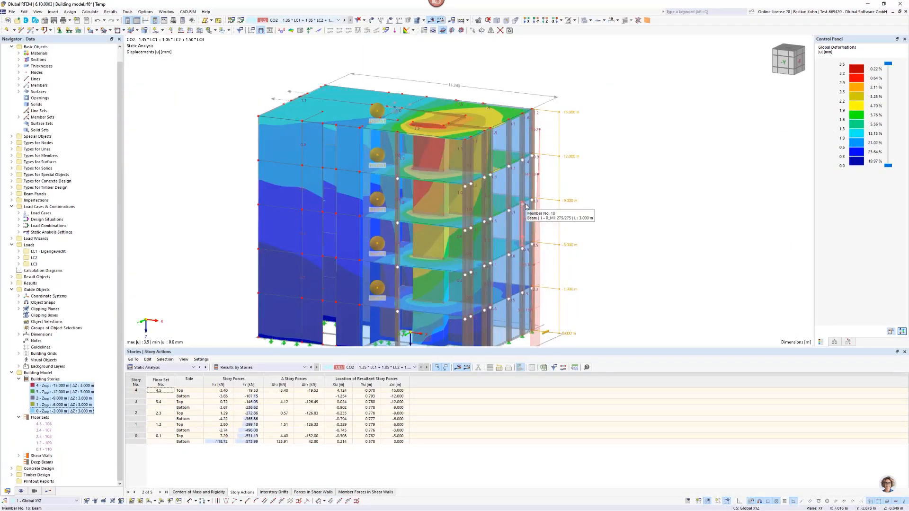